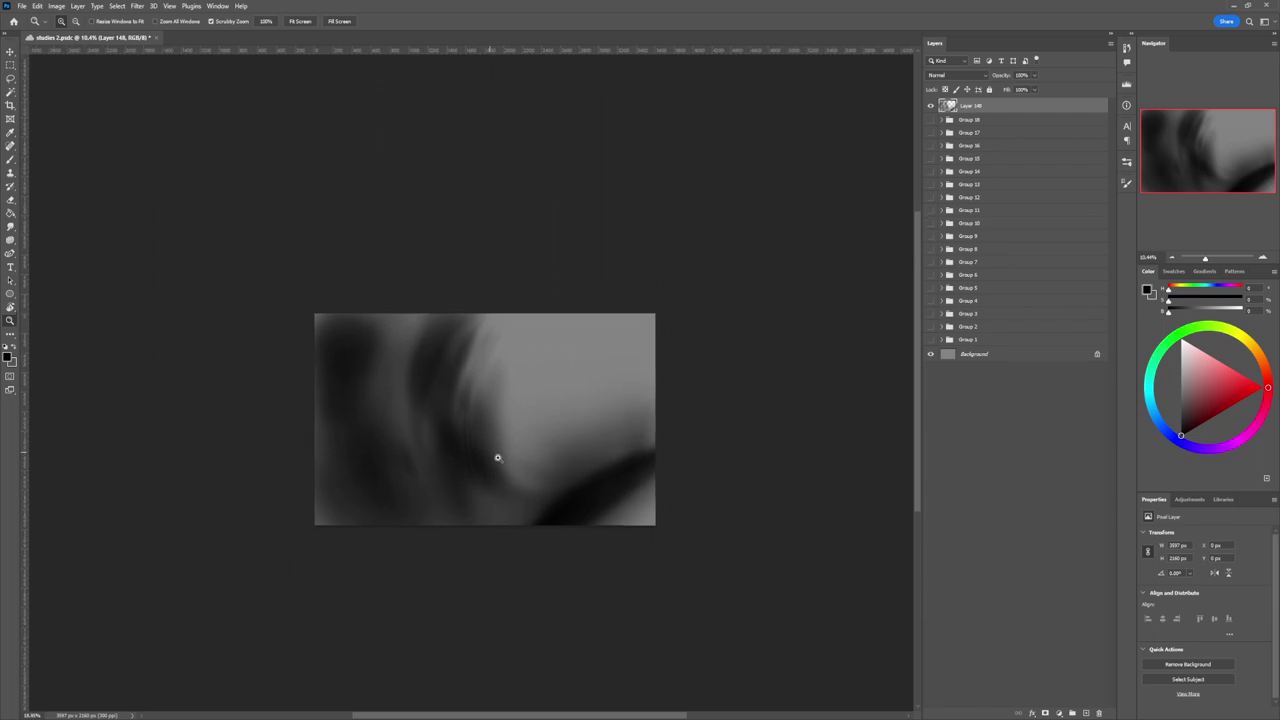
# - Delete the old smoky paint layer and add a new blank layer in its place
pyautogui.press('b')
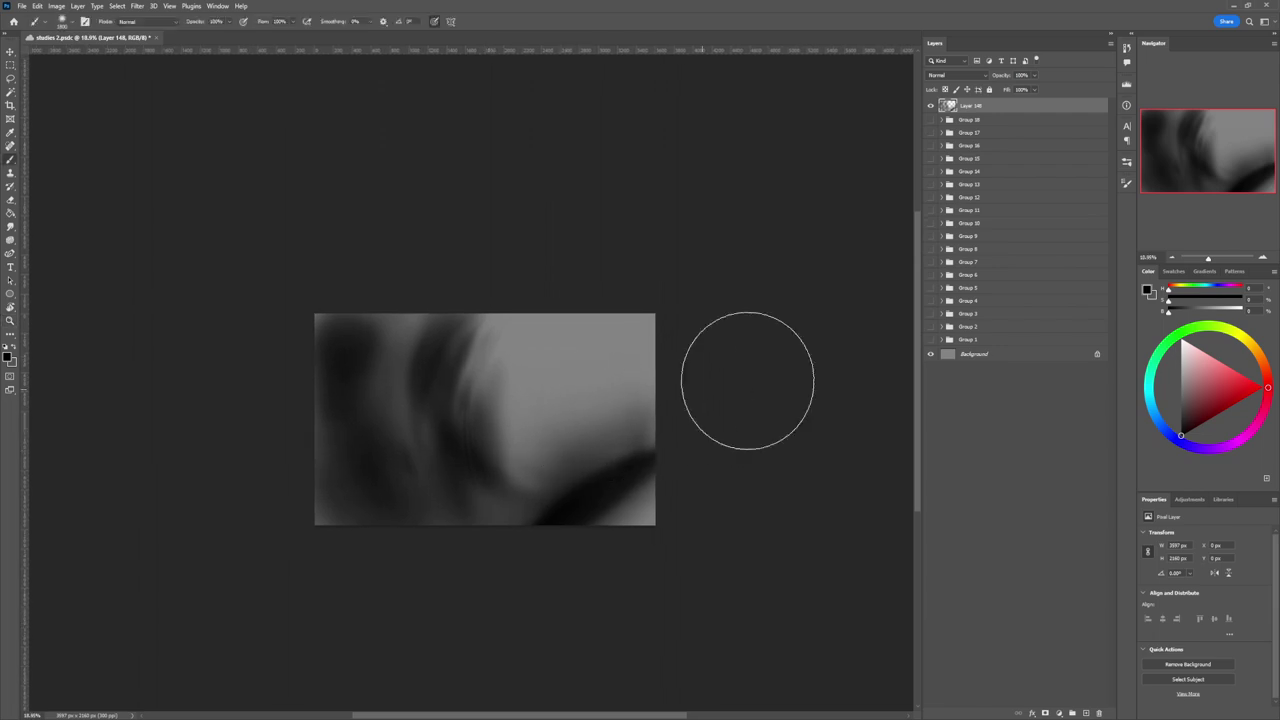
pyautogui.click(930, 105)
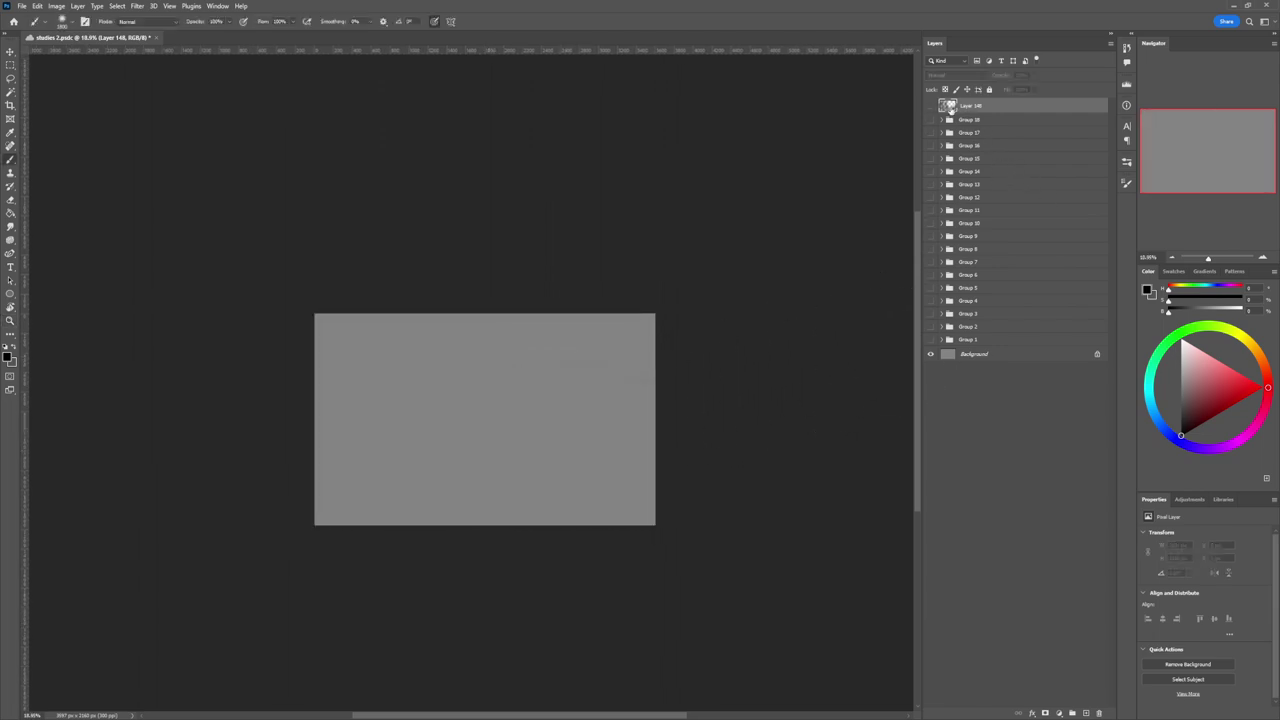
pyautogui.press('Delete')
pyautogui.hotkey('ctrl', 'alt', 'shift', 'n')
# - Paint the left side and lower area black with a large soft brush, leaving a light patch at the upper right
pyautogui.press(']')
pyautogui.press(']')
pyautogui.moveTo(294, 386)
pyautogui.mouseDown()
pyautogui.moveTo(307, 342)
pyautogui.moveTo(324, 339)
pyautogui.moveTo(306, 437)
pyautogui.mouseUp()
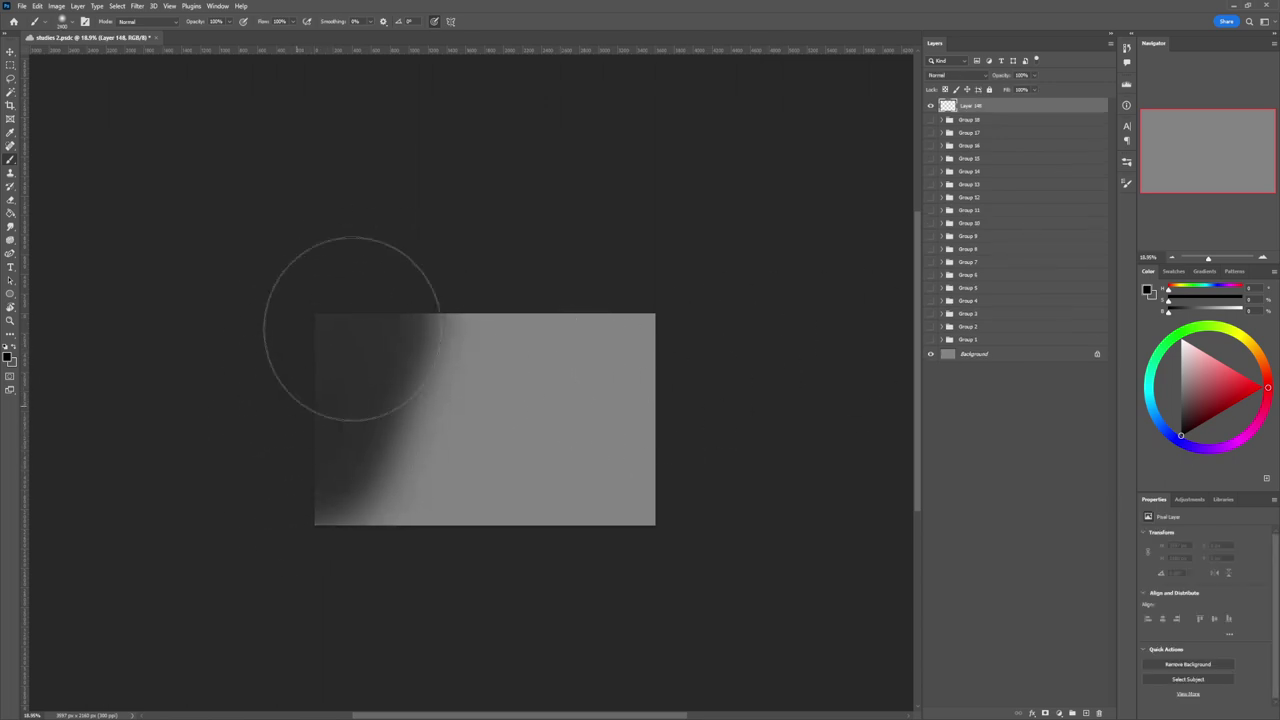
pyautogui.moveTo(351, 328)
pyautogui.mouseDown()
pyautogui.moveTo(316, 467)
pyautogui.moveTo(359, 507)
pyautogui.moveTo(476, 570)
pyautogui.moveTo(364, 455)
pyautogui.moveTo(517, 564)
pyautogui.moveTo(417, 301)
pyautogui.moveTo(360, 470)
pyautogui.moveTo(342, 392)
pyautogui.moveTo(542, 567)
pyautogui.moveTo(421, 558)
pyautogui.moveTo(388, 285)
pyautogui.moveTo(340, 341)
pyautogui.moveTo(539, 625)
pyautogui.moveTo(303, 494)
pyautogui.moveTo(506, 259)
pyautogui.moveTo(416, 531)
pyautogui.moveTo(711, 559)
pyautogui.moveTo(616, 492)
pyautogui.moveTo(696, 484)
pyautogui.moveTo(618, 530)
pyautogui.moveTo(719, 476)
pyautogui.moveTo(458, 542)
pyautogui.moveTo(596, 525)
pyautogui.moveTo(434, 473)
pyautogui.moveTo(456, 304)
pyautogui.moveTo(486, 542)
pyautogui.moveTo(698, 402)
pyautogui.moveTo(671, 459)
pyautogui.moveTo(497, 531)
pyautogui.moveTo(392, 466)
pyautogui.moveTo(652, 511)
pyautogui.moveTo(681, 311)
pyautogui.moveTo(684, 394)
pyautogui.moveTo(563, 528)
pyautogui.moveTo(391, 441)
pyautogui.moveTo(469, 284)
pyautogui.moveTo(486, 335)
pyautogui.moveTo(446, 432)
pyautogui.mouseUp()
pyautogui.press('[')
pyautogui.moveTo(490, 310); pyautogui.dragTo(466, 411)
pyautogui.moveTo(477, 333); pyautogui.dragTo(476, 440)
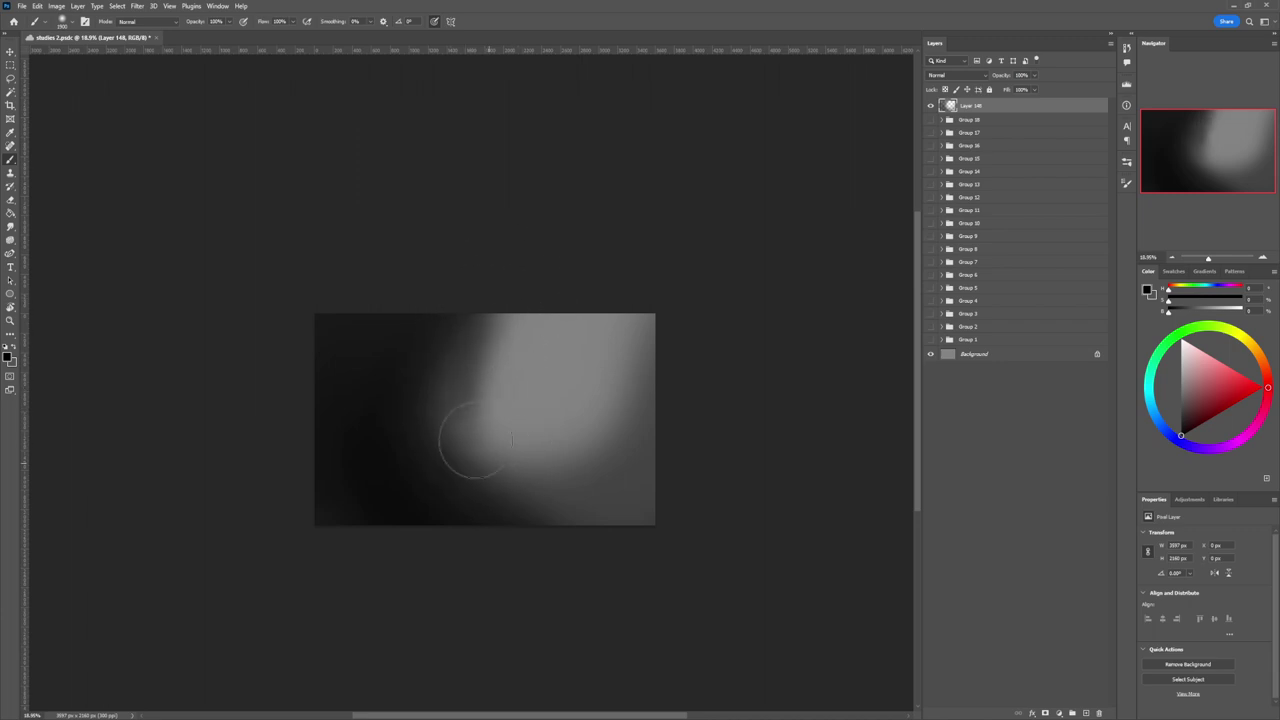
pyautogui.moveTo(508, 296)
pyautogui.mouseDown()
pyautogui.moveTo(492, 335)
pyautogui.moveTo(518, 305)
pyautogui.moveTo(476, 422)
pyautogui.mouseUp()
# - Brush soft dark streaks down from the top edge over the light patch with a larger brush
pyautogui.press(']')
pyautogui.press(']')
pyautogui.press(']')
pyautogui.press(']')
pyautogui.press(']')
pyautogui.moveTo(562, 256); pyautogui.dragTo(503, 374)
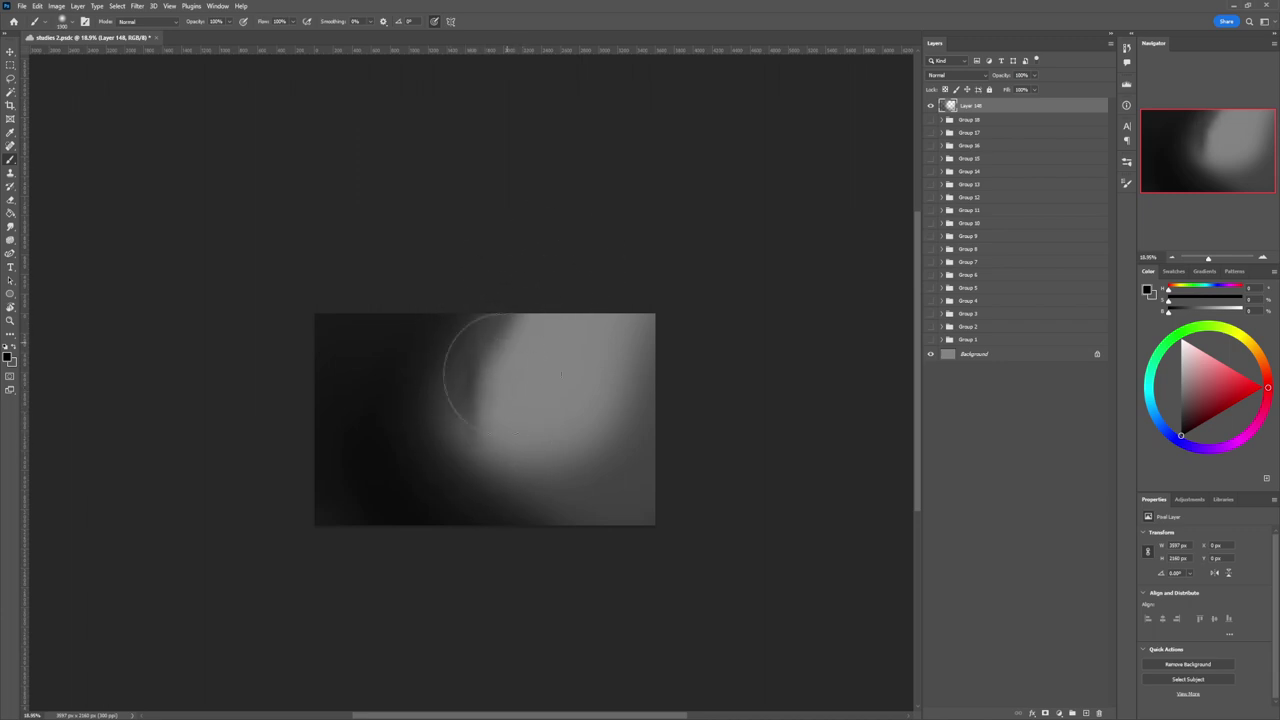
pyautogui.press(']')
pyautogui.press(']')
pyautogui.moveTo(587, 316); pyautogui.dragTo(577, 350)
pyautogui.moveTo(603, 286); pyautogui.dragTo(577, 358)
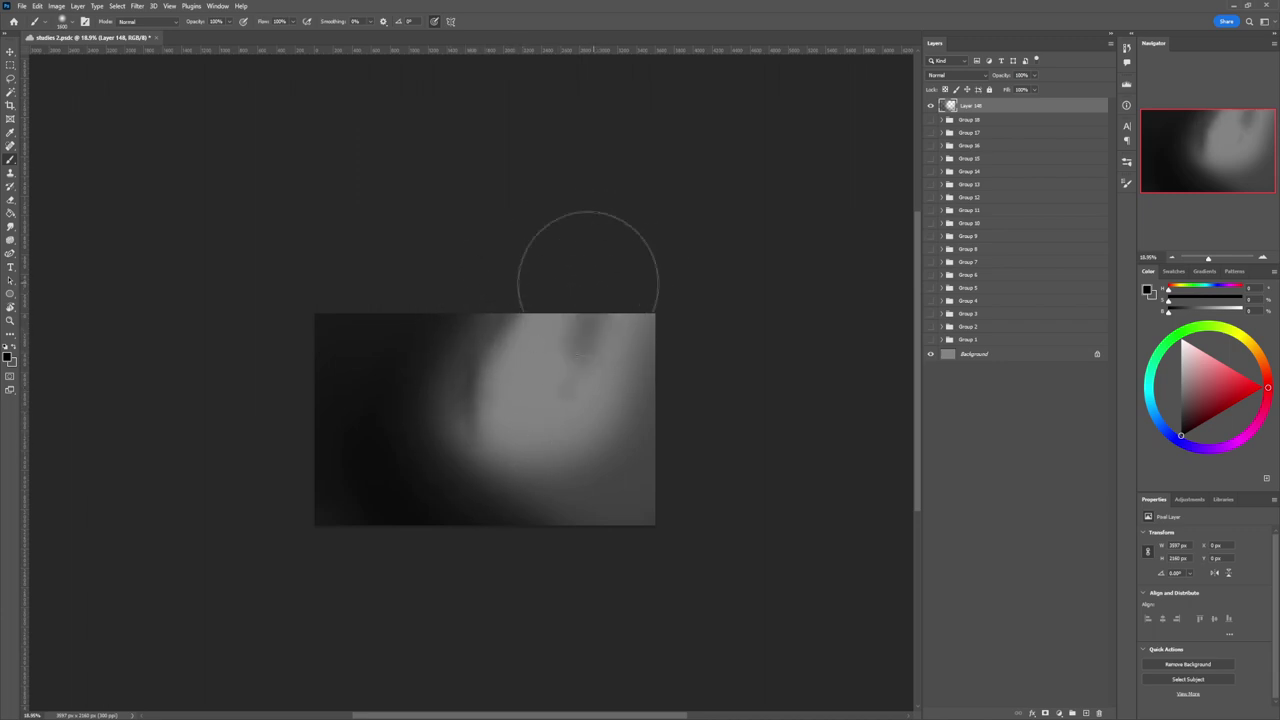
# - Darken the left edge of the light patch with soft black vertical strokes
pyautogui.moveTo(484, 335)
pyautogui.mouseDown()
pyautogui.moveTo(484, 463)
pyautogui.moveTo(480, 394)
pyautogui.moveTo(490, 415)
pyautogui.mouseUp()
pyautogui.press('[')
pyautogui.press('[')
pyautogui.press('[')
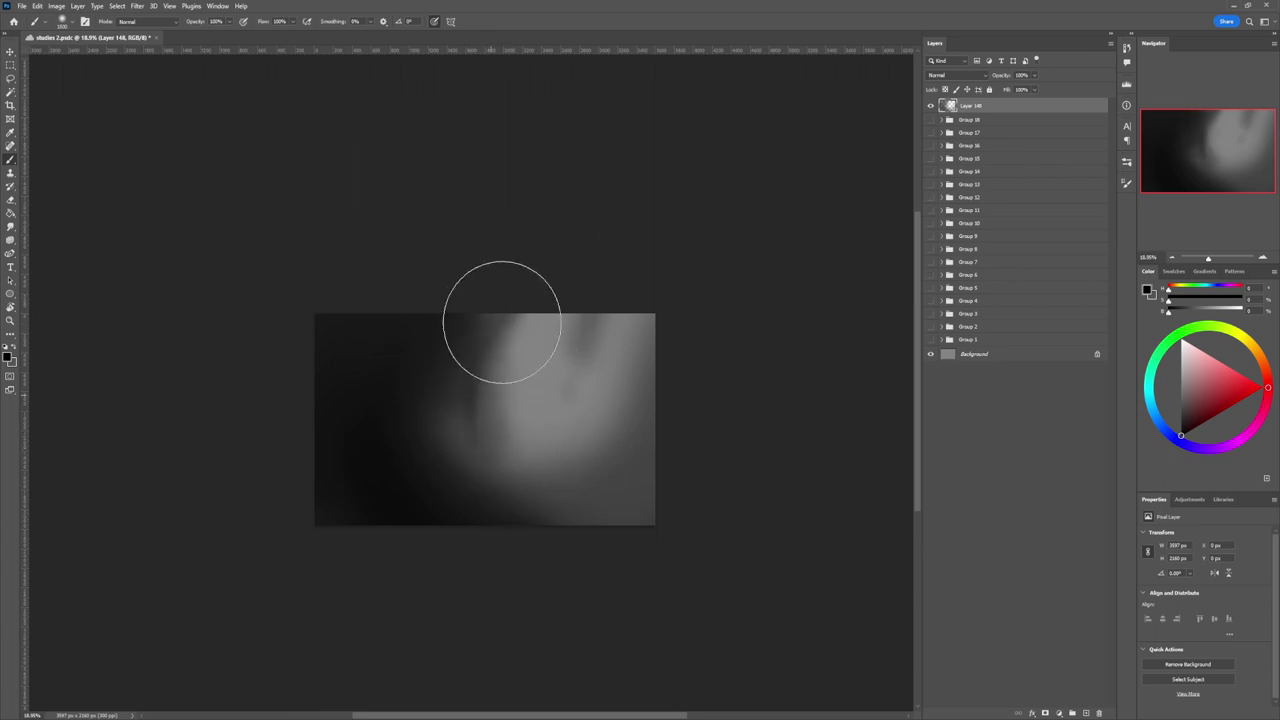
pyautogui.moveTo(487, 370); pyautogui.dragTo(491, 437)
# - Choose a very light grey and paint a soft glow over the light patch, plus a fainter vertical streak left of it
pyautogui.click(1181, 362)
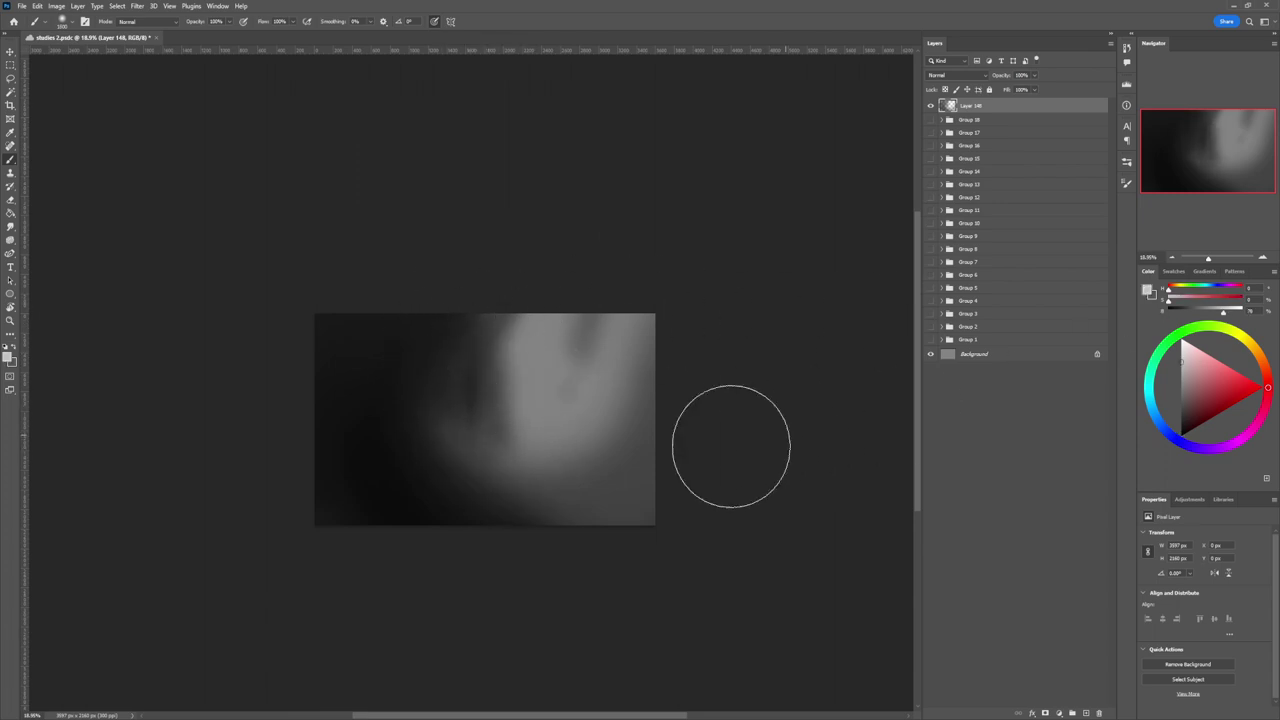
pyautogui.moveTo(1186, 356); pyautogui.dragTo(1177, 344)
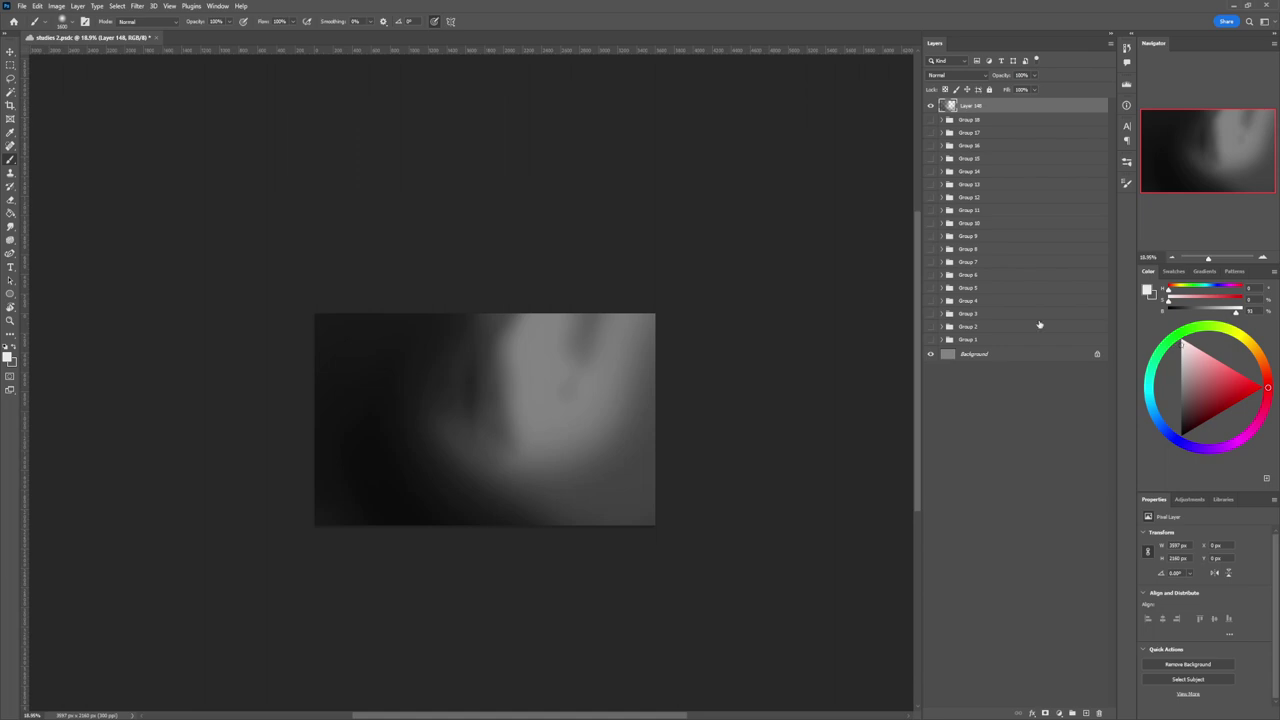
pyautogui.moveTo(571, 286)
pyautogui.mouseDown()
pyautogui.moveTo(565, 321)
pyautogui.moveTo(584, 356)
pyautogui.moveTo(576, 314)
pyautogui.moveTo(611, 323)
pyautogui.moveTo(590, 313)
pyautogui.moveTo(578, 338)
pyautogui.moveTo(576, 396)
pyautogui.moveTo(551, 351)
pyautogui.moveTo(566, 398)
pyautogui.moveTo(554, 464)
pyautogui.moveTo(550, 364)
pyautogui.moveTo(542, 458)
pyautogui.moveTo(552, 311)
pyautogui.moveTo(516, 425)
pyautogui.moveTo(513, 337)
pyautogui.moveTo(529, 371)
pyautogui.moveTo(511, 388)
pyautogui.moveTo(498, 273)
pyautogui.moveTo(457, 352)
pyautogui.moveTo(469, 285)
pyautogui.moveTo(438, 400)
pyautogui.mouseUp()
pyautogui.press('[')
pyautogui.press('[')
pyautogui.moveTo(460, 279)
pyautogui.mouseDown()
pyautogui.moveTo(447, 329)
pyautogui.moveTo(488, 451)
pyautogui.mouseUp()
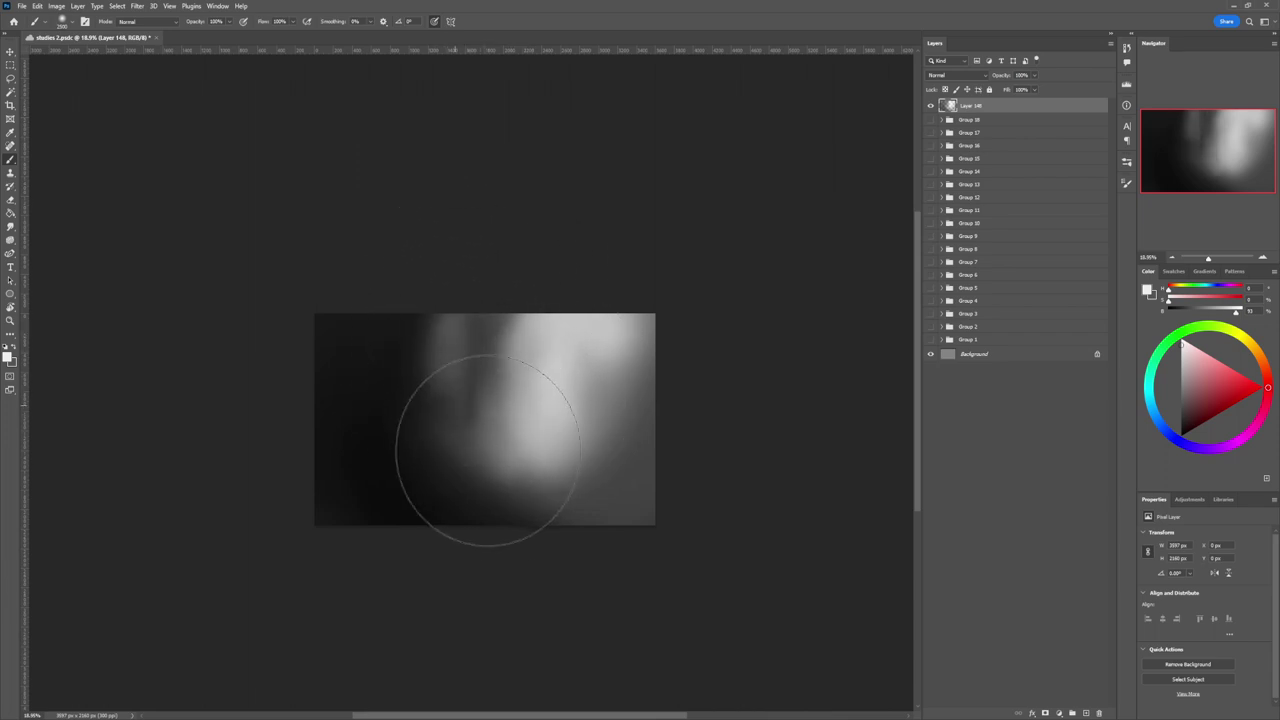
# - Add a new blank layer above the painted backdrop for the figure
pyautogui.hotkey('ctrl', 'shift', 'alt', 'n')
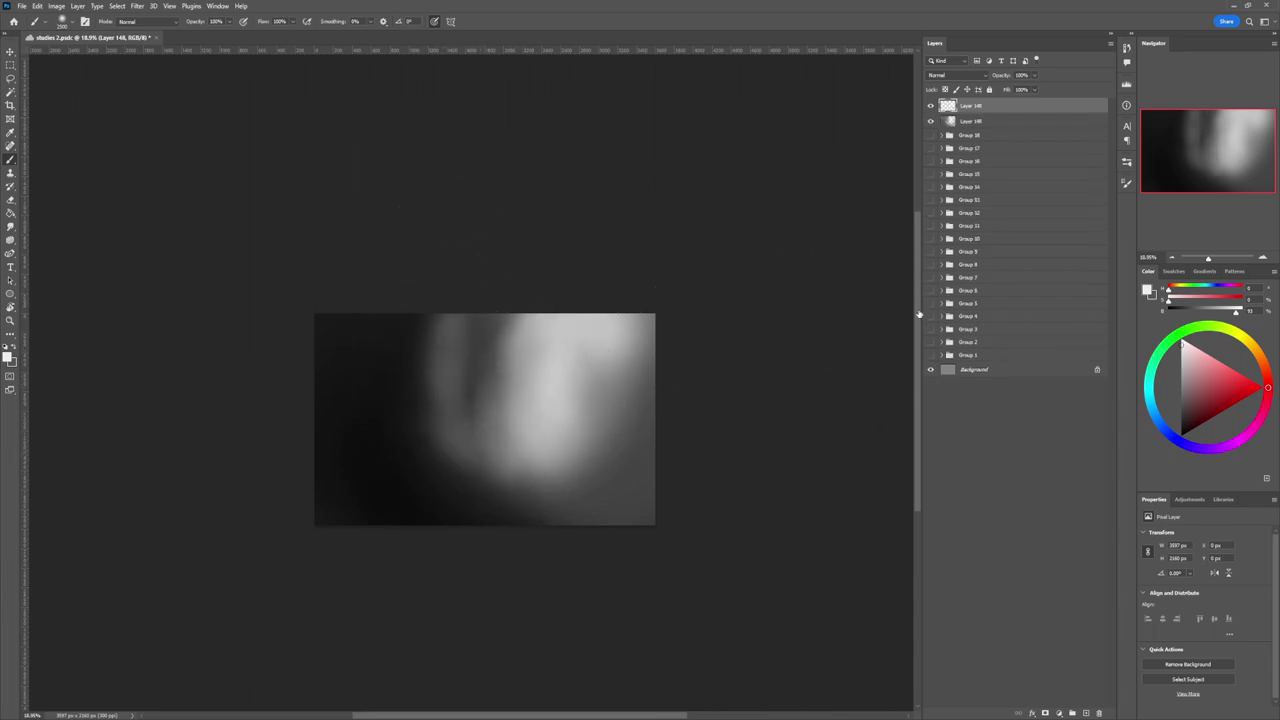
pyautogui.press('z')
pyautogui.moveTo(555, 421)
pyautogui.mouseDown()
pyautogui.moveTo(509, 457)
pyautogui.moveTo(541, 460)
pyautogui.mouseUp()
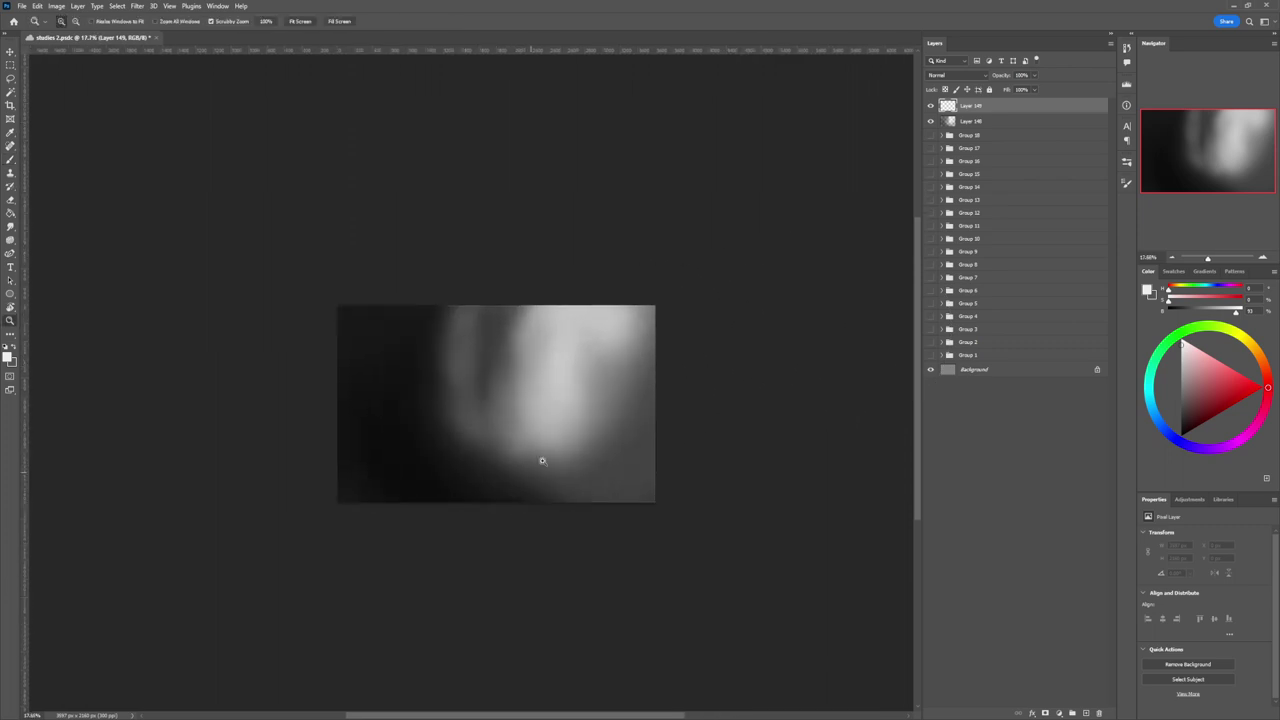
pyautogui.press('b')
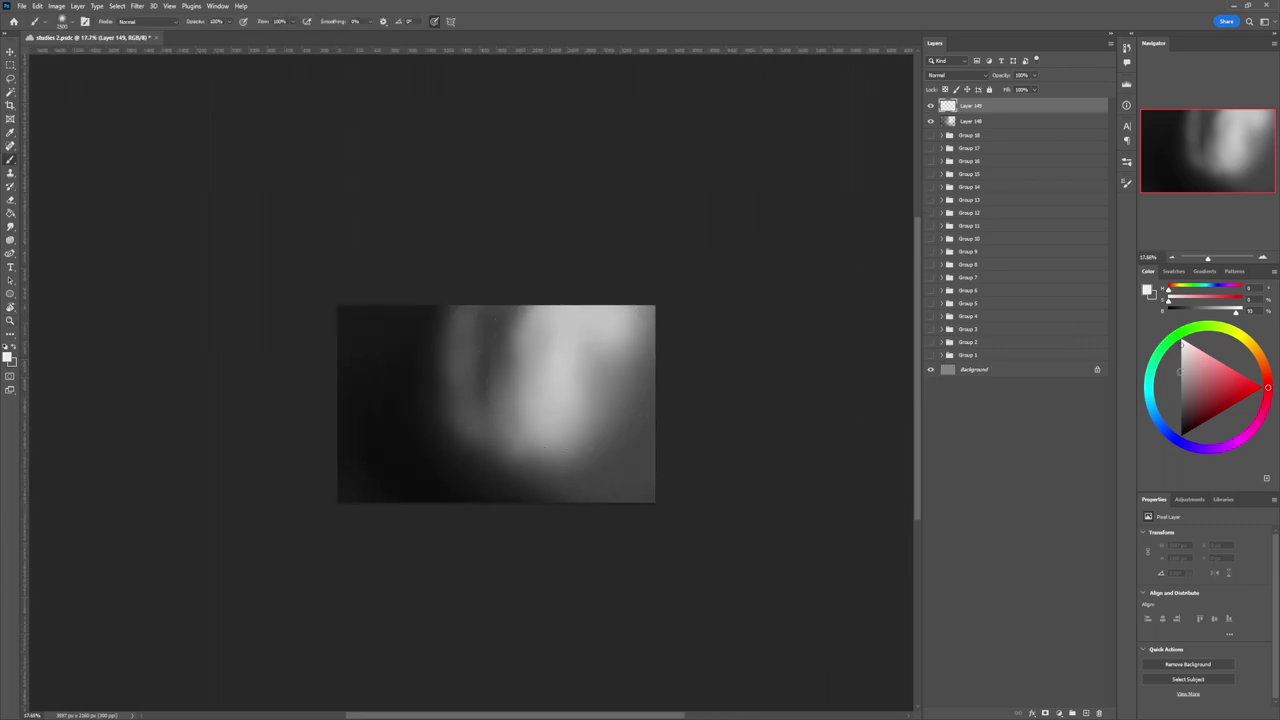
# - Try a short mid-grey stroke with a much smaller brush inside the glow
pyautogui.click(1181, 381)
pyautogui.moveTo(1181, 383); pyautogui.dragTo(1181, 391)
pyautogui.press('[')
pyautogui.press('[')
pyautogui.press('[')
pyautogui.press('[')
pyautogui.press('[')
pyautogui.press('[')
pyautogui.press('[')
pyautogui.press('[')
pyautogui.press('[')
pyautogui.press('[')
pyautogui.press('[')
pyautogui.press('[')
pyautogui.press('[')
pyautogui.press('[')
pyautogui.press('[')
pyautogui.press('[')
pyautogui.press('[')
pyautogui.press('[')
pyautogui.press('[')
pyautogui.moveTo(541, 371); pyautogui.dragTo(554, 352)
# - Undo the trial stroke and paint a dark grey oval head with a neck in the upper part of the glow
pyautogui.click(1180, 412)
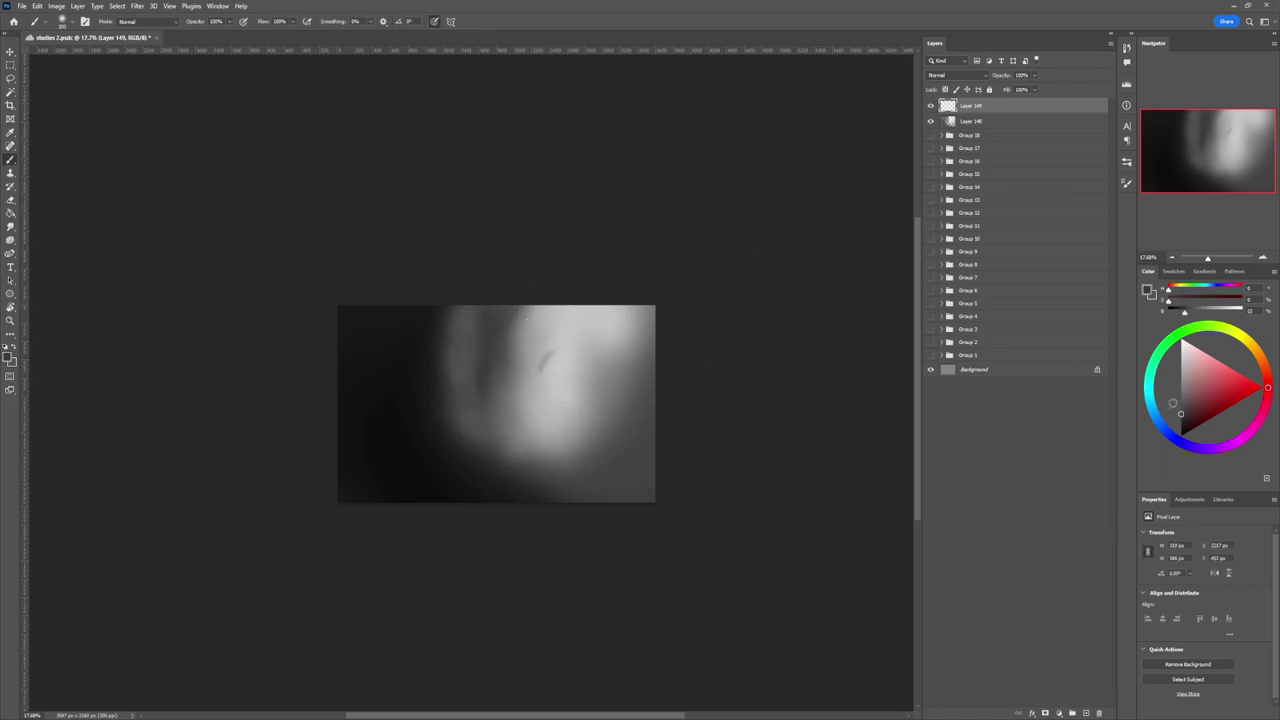
pyautogui.hotkey('ctrl', 'z')
pyautogui.moveTo(546, 353); pyautogui.dragTo(553, 368)
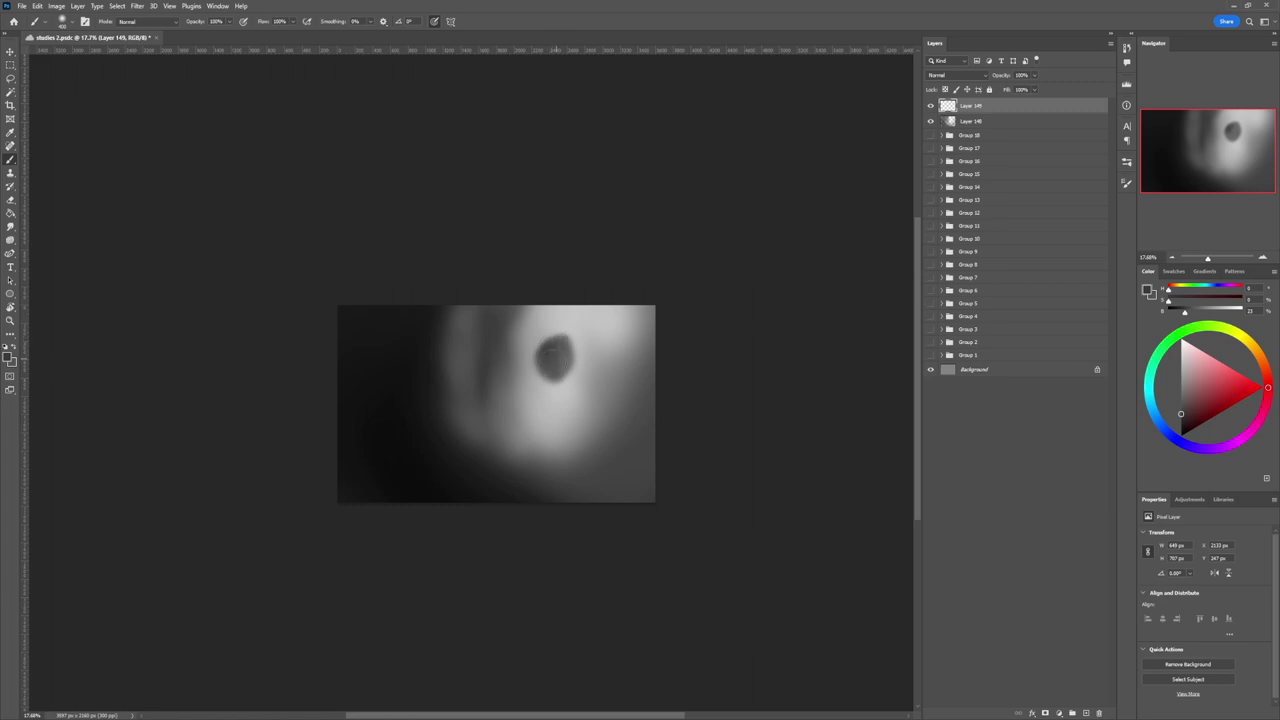
pyautogui.moveTo(551, 388)
pyautogui.mouseDown()
pyautogui.moveTo(568, 342)
pyautogui.moveTo(575, 361)
pyautogui.mouseUp()
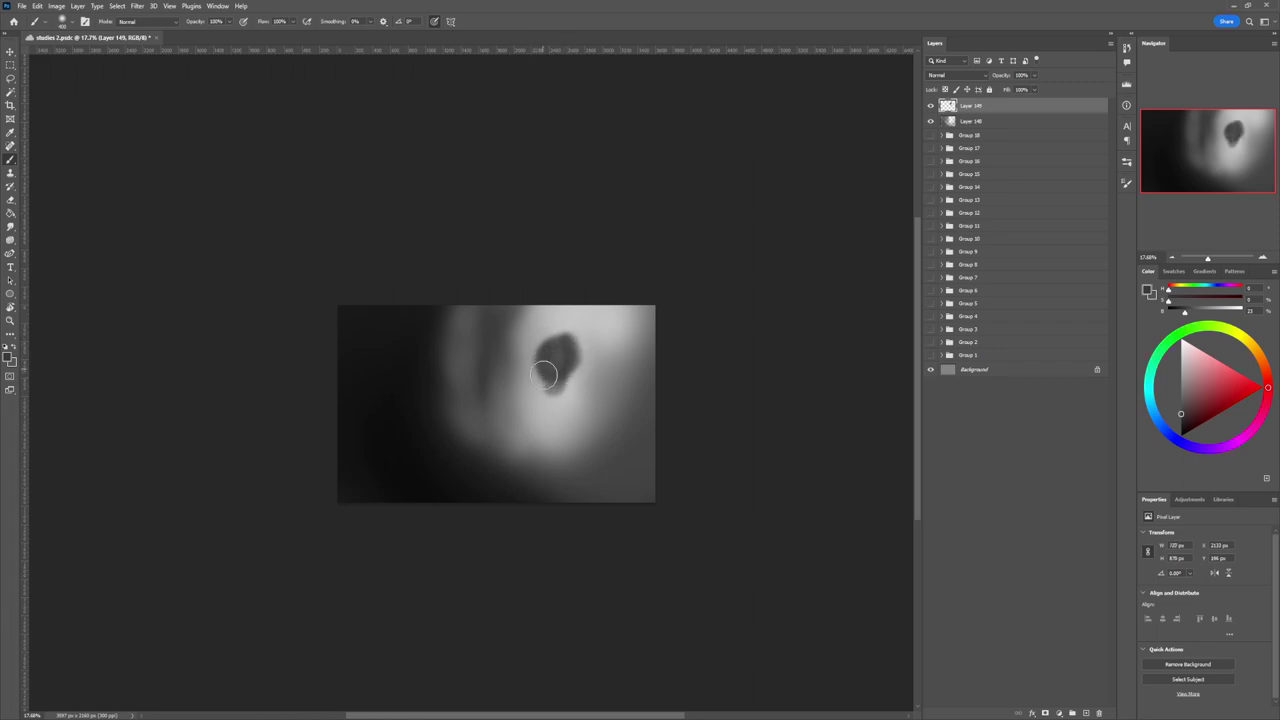
pyautogui.moveTo(544, 374); pyautogui.dragTo(551, 363)
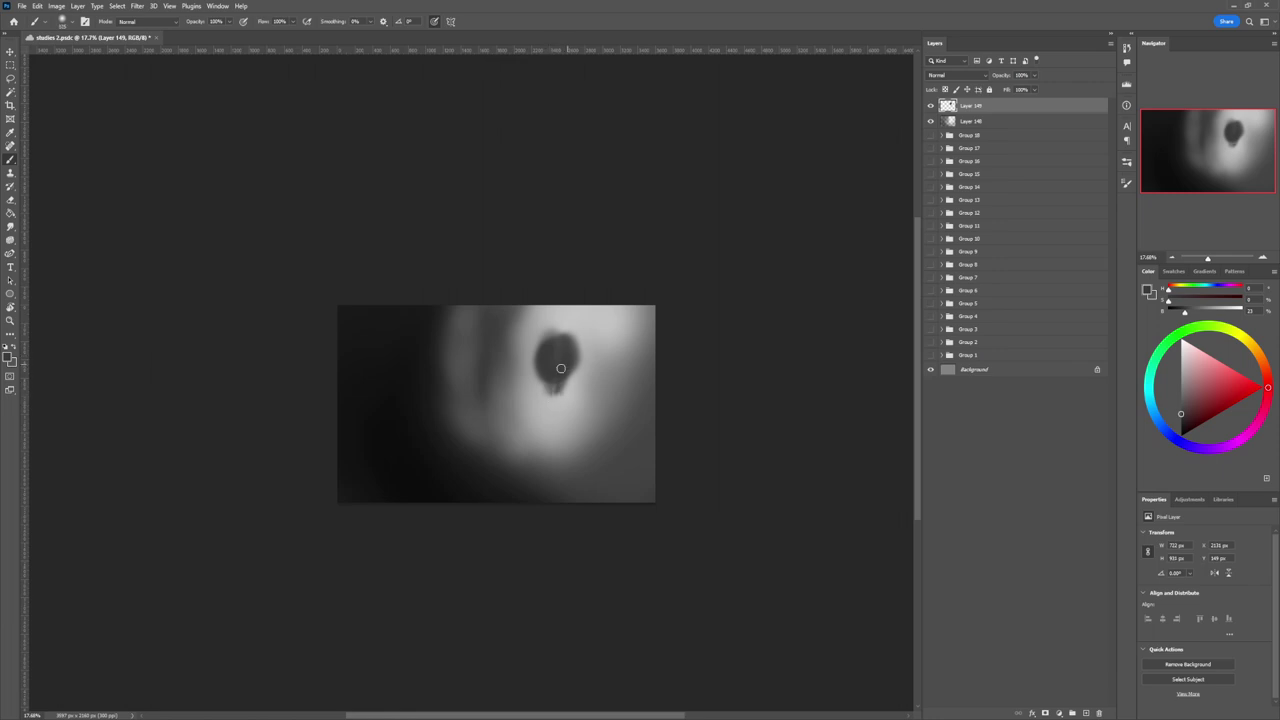
# - Dab a soft dark grey patch below and right of the head to start the shoulder
pyautogui.press(']')
pyautogui.press(']')
pyautogui.press(']')
pyautogui.moveTo(574, 401); pyautogui.dragTo(563, 372)
pyautogui.press('[')
pyautogui.press('[')
pyautogui.press('[')
pyautogui.press('[')
pyautogui.press('[')
pyautogui.press('[')
# - Shrink the painted head and shoulder slightly and rotate them a little counterclockwise
pyautogui.hotkey('ctrl', 't')
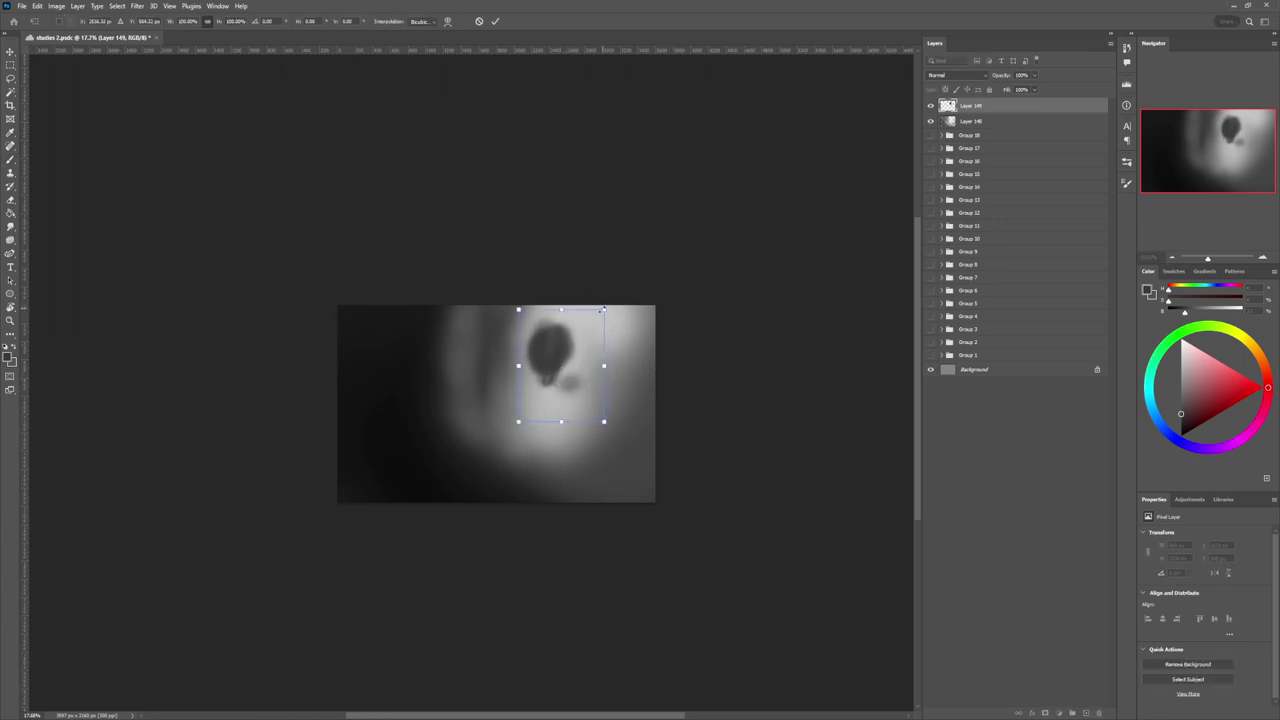
pyautogui.moveTo(602, 310); pyautogui.dragTo(605, 296)
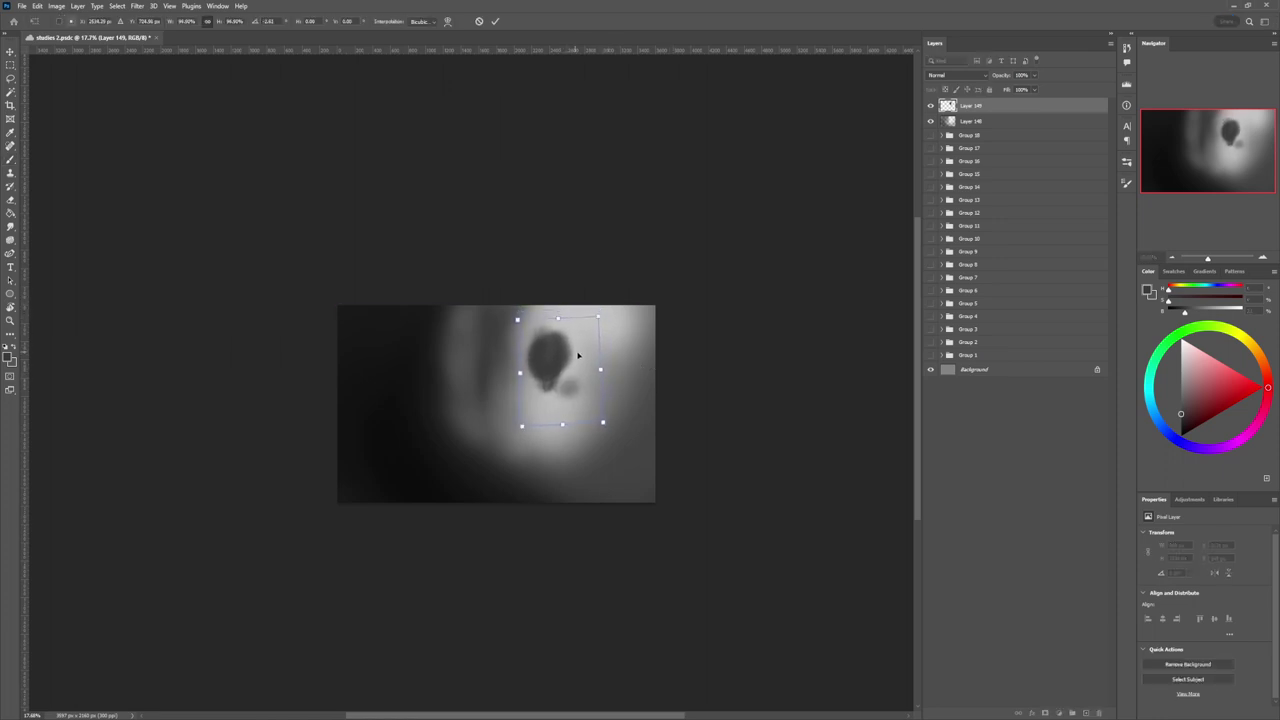
pyautogui.press('Return')
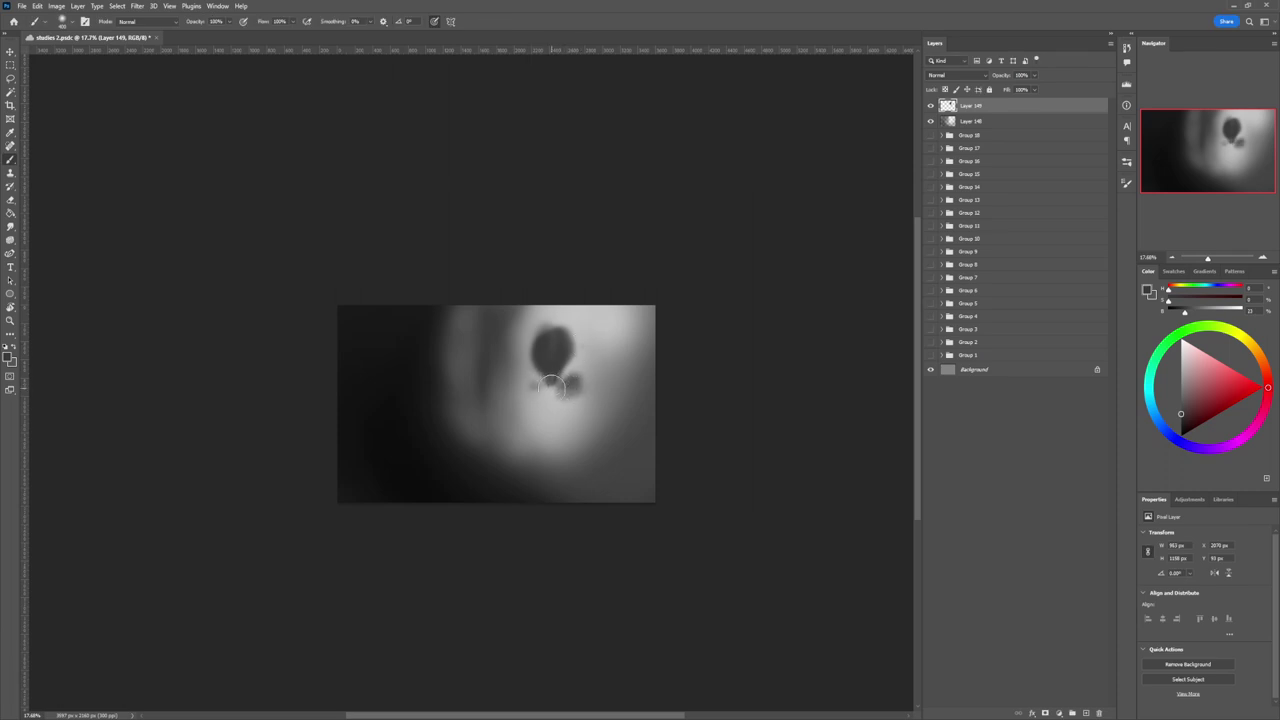
# - Paint both shoulders of the figure in dark grey, spreading out from below the neck
pyautogui.moveTo(569, 386)
pyautogui.mouseDown()
pyautogui.moveTo(606, 389)
pyautogui.moveTo(561, 388)
pyautogui.mouseUp()
pyautogui.press(']')
pyautogui.press(']')
pyautogui.press(']')
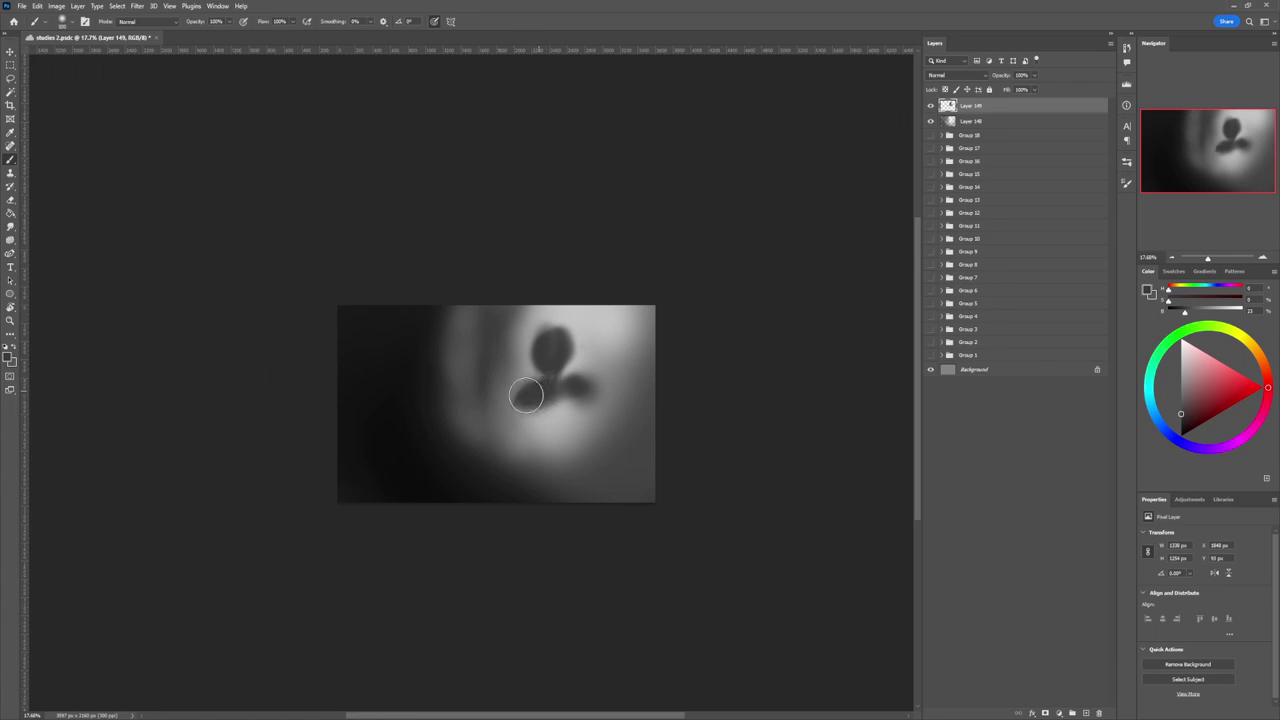
pyautogui.press('[')
pyautogui.moveTo(526, 395)
pyautogui.mouseDown()
pyautogui.moveTo(564, 412)
pyautogui.moveTo(562, 400)
pyautogui.moveTo(546, 420)
pyautogui.moveTo(574, 397)
pyautogui.moveTo(547, 421)
pyautogui.moveTo(561, 405)
pyautogui.moveTo(536, 410)
pyautogui.moveTo(525, 437)
pyautogui.moveTo(525, 403)
pyautogui.mouseUp()
# - Switch to black and paint the figure's torso, waist and upper skirt down to the canvas's lower edge
pyautogui.press(']')
pyautogui.press(']')
pyautogui.click(1180, 434)
pyautogui.click(1172, 430)
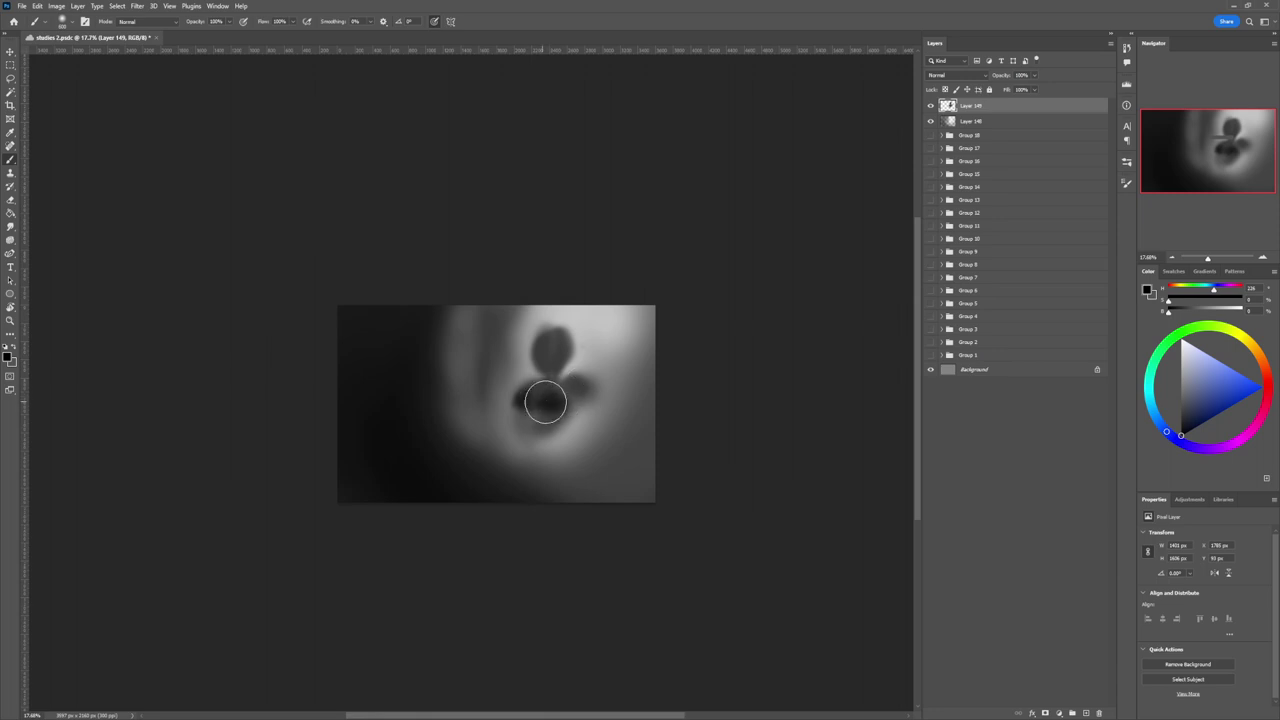
pyautogui.moveTo(532, 436)
pyautogui.mouseDown()
pyautogui.moveTo(567, 402)
pyautogui.moveTo(540, 433)
pyautogui.moveTo(568, 402)
pyautogui.moveTo(546, 449)
pyautogui.moveTo(525, 445)
pyautogui.moveTo(532, 410)
pyautogui.moveTo(538, 447)
pyautogui.moveTo(572, 403)
pyautogui.moveTo(529, 445)
pyautogui.moveTo(533, 411)
pyautogui.moveTo(535, 471)
pyautogui.moveTo(553, 447)
pyautogui.moveTo(535, 445)
pyautogui.moveTo(554, 446)
pyautogui.moveTo(537, 477)
pyautogui.moveTo(545, 501)
pyautogui.moveTo(549, 452)
pyautogui.moveTo(531, 463)
pyautogui.moveTo(546, 450)
pyautogui.moveTo(522, 491)
pyautogui.moveTo(498, 495)
pyautogui.moveTo(543, 451)
pyautogui.moveTo(541, 396)
pyautogui.moveTo(535, 520)
pyautogui.moveTo(524, 505)
pyautogui.moveTo(532, 448)
pyautogui.moveTo(476, 483)
pyautogui.moveTo(535, 447)
pyautogui.moveTo(469, 493)
pyautogui.moveTo(537, 453)
pyautogui.moveTo(517, 488)
pyautogui.mouseUp()
pyautogui.press(']')
pyautogui.press(']')
pyautogui.press(']')
pyautogui.press(']')
pyautogui.press(']')
pyautogui.press(']')
pyautogui.press(']')
pyautogui.press(']')
pyautogui.press(']')
pyautogui.press(']')
pyautogui.press('[')
pyautogui.press('[')
pyautogui.press('[')
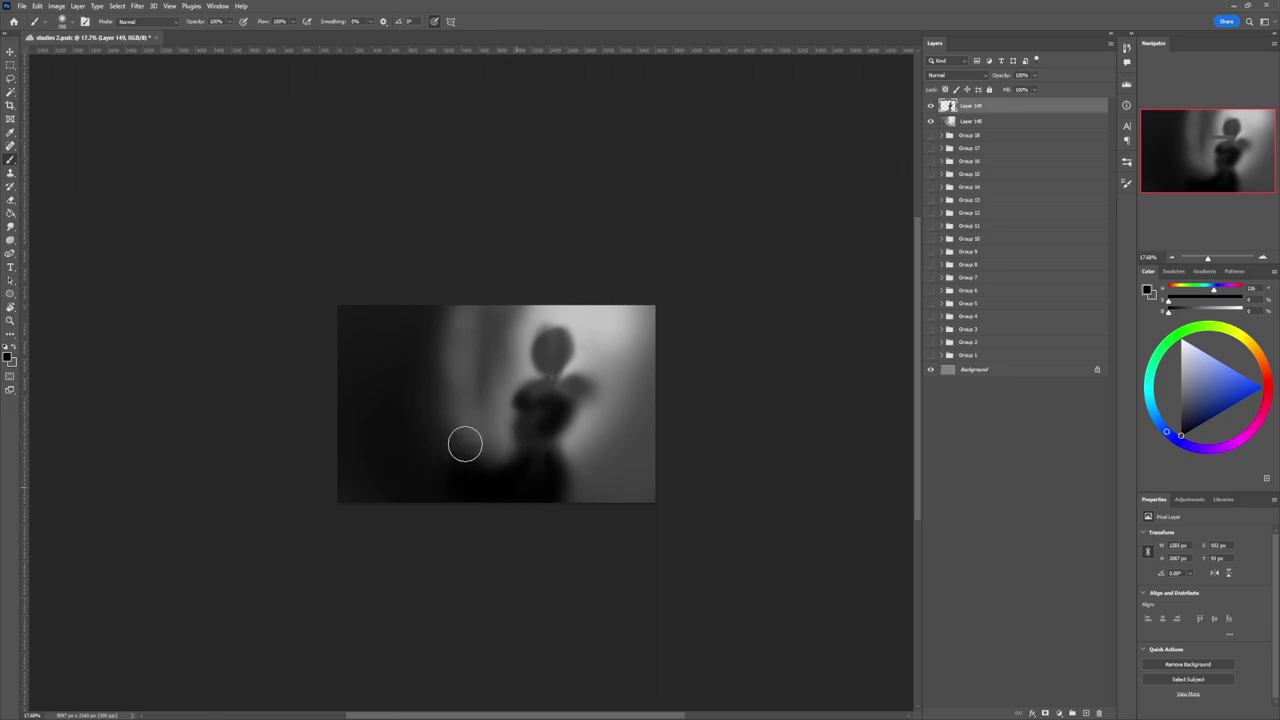
# - Extend the black skirt in a wide sweep across the lower left of the canvas
pyautogui.press('[')
pyautogui.press('[')
pyautogui.press('[')
pyautogui.press(']')
pyautogui.press(']')
pyautogui.press(']')
pyautogui.press(']')
pyautogui.press(']')
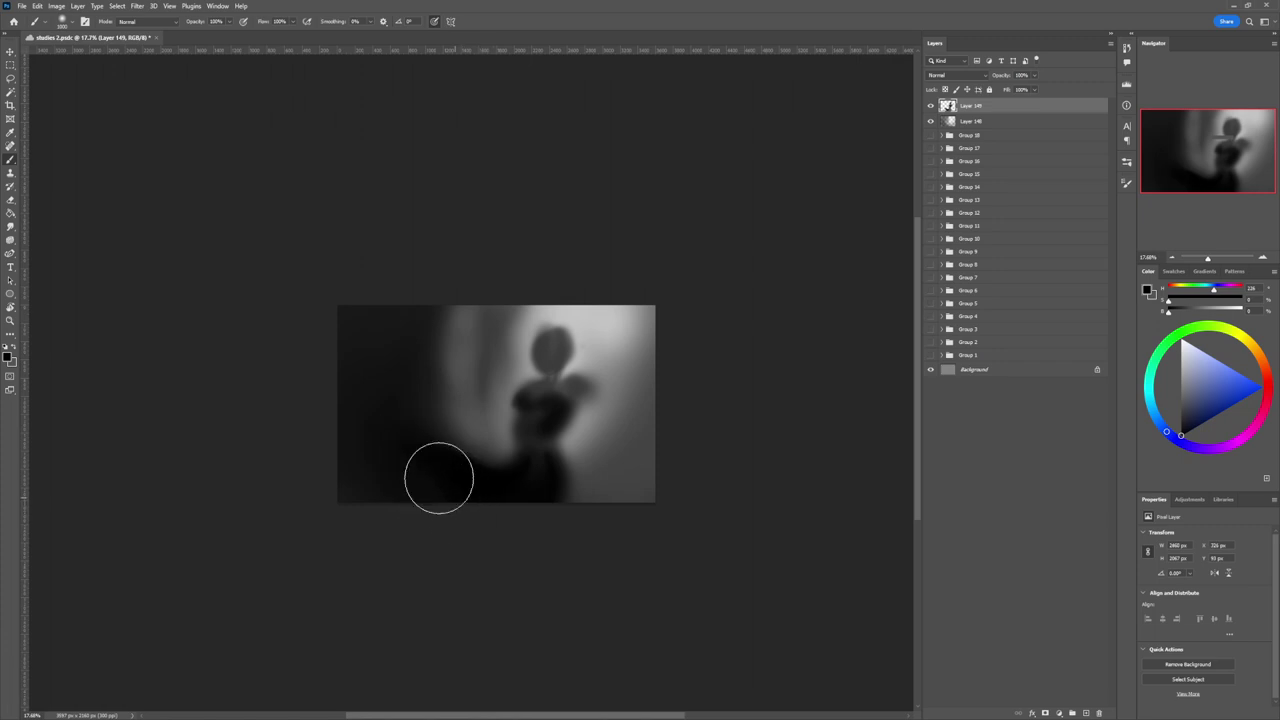
pyautogui.moveTo(439, 477); pyautogui.dragTo(369, 465)
pyautogui.press('[')
pyautogui.press('[')
pyautogui.press('[')
pyautogui.press('[')
pyautogui.press('[')
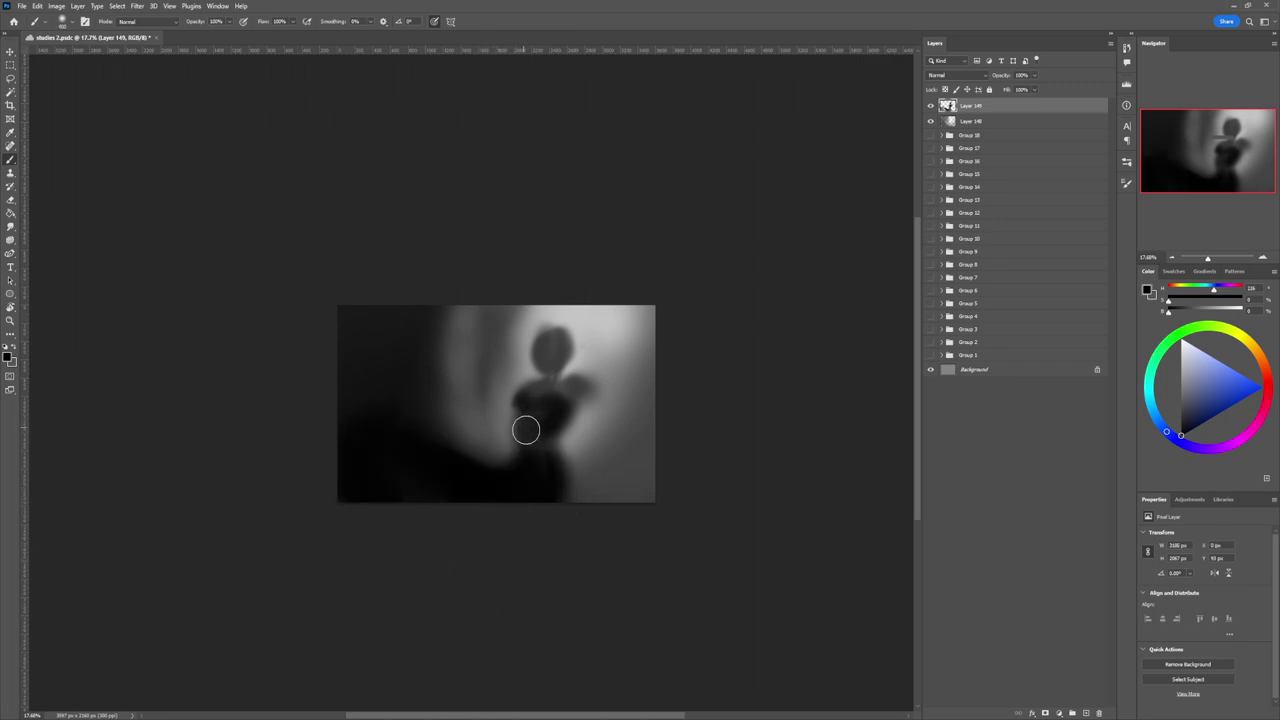
# - Lasso the head and torso, scale the selection down slightly and move it up, away from the skirt
pyautogui.press('l')
pyautogui.moveTo(580, 444)
pyautogui.mouseDown()
pyautogui.moveTo(476, 407)
pyautogui.moveTo(603, 312)
pyautogui.moveTo(585, 450)
pyautogui.mouseUp()
pyautogui.hotkey('ctrl', 't')
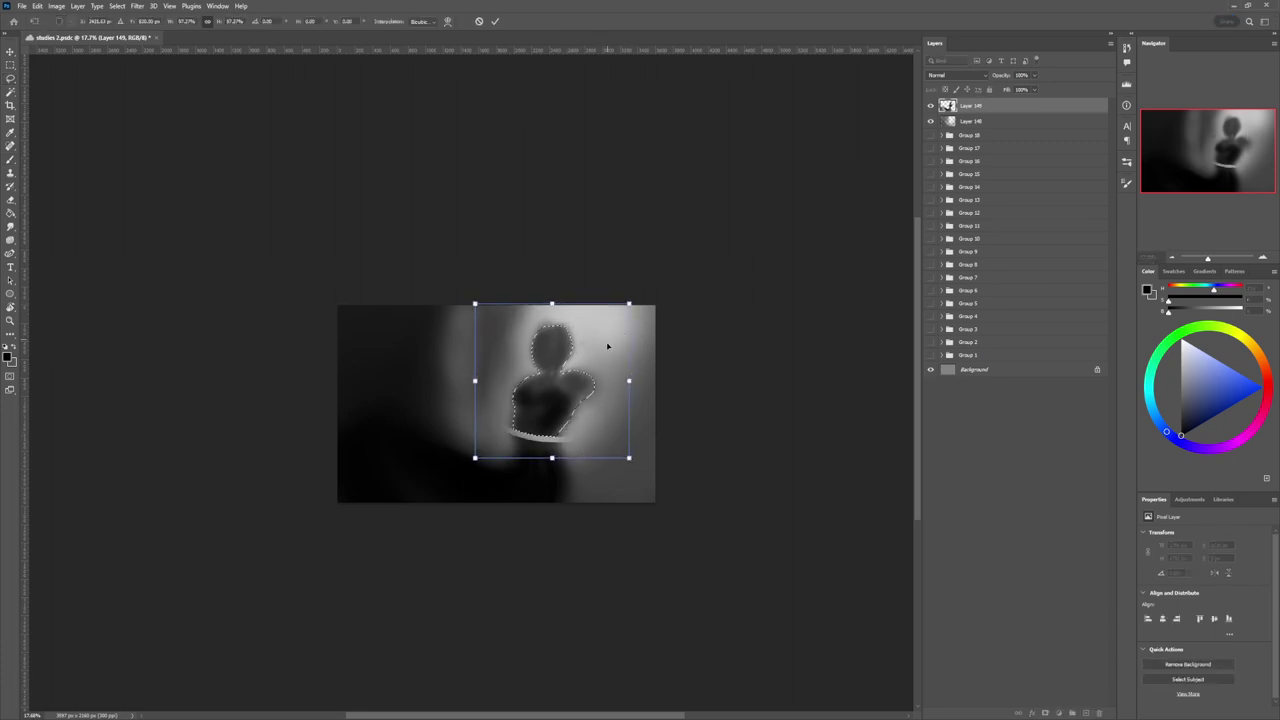
pyautogui.moveTo(607, 346); pyautogui.dragTo(611, 338)
pyautogui.press('Return')
pyautogui.hotkey('ctrl', 'd')
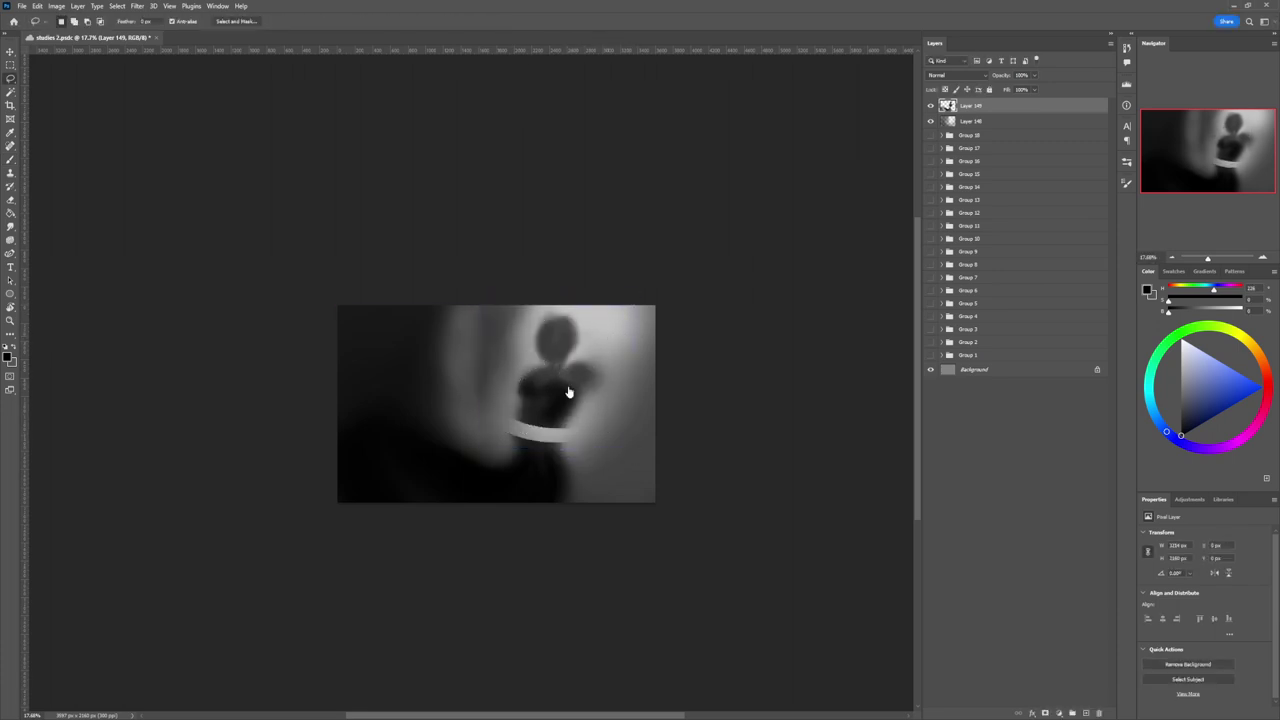
# - Paint the torso's right side black, bridge the waist gap there and fill out the skirt's right edge
pyautogui.press('b')
pyautogui.moveTo(563, 409)
pyautogui.mouseDown()
pyautogui.moveTo(551, 420)
pyautogui.moveTo(580, 396)
pyautogui.moveTo(560, 416)
pyautogui.mouseUp()
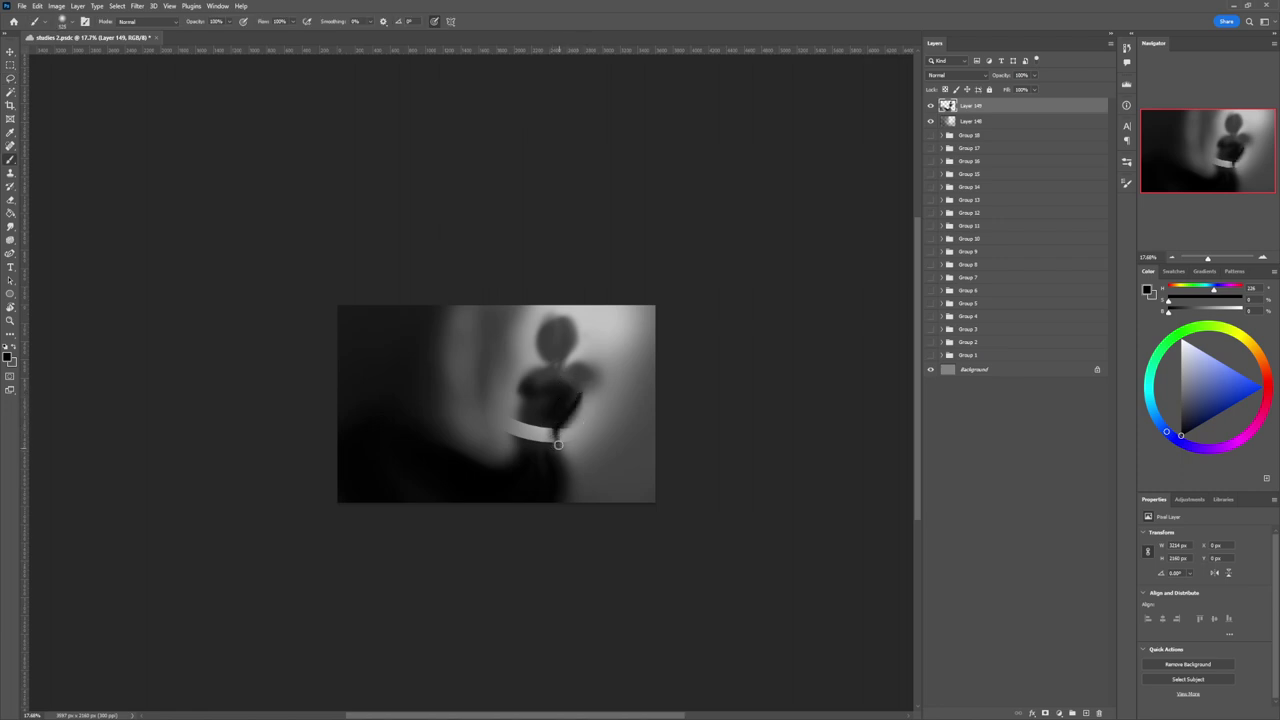
pyautogui.press(']')
pyautogui.press(']')
pyautogui.press(']')
pyautogui.press(']')
pyautogui.press(']')
pyautogui.press(']')
pyautogui.moveTo(557, 460); pyautogui.dragTo(549, 474)
pyautogui.press('[')
pyautogui.press('[')
pyautogui.press('[')
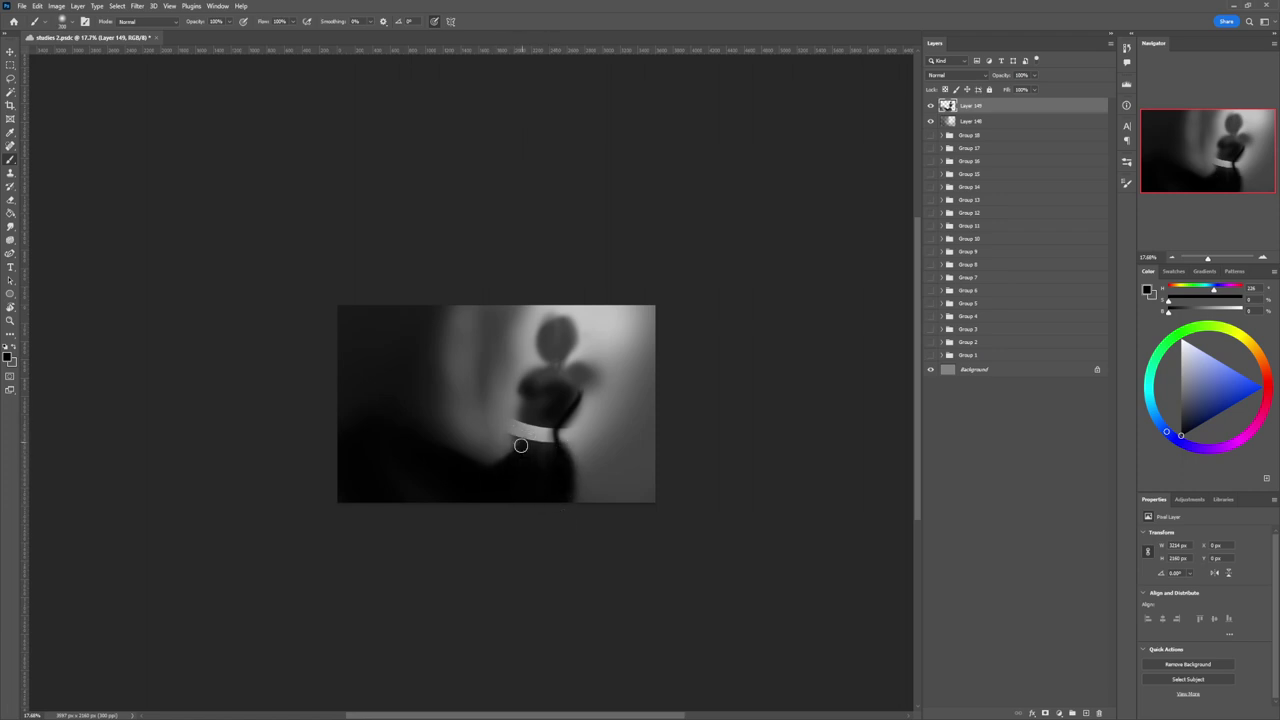
# - Darken the light waist gap into a grey belt and erase thin highlights beside the torso's right edge
pyautogui.moveTo(521, 444)
pyautogui.mouseDown()
pyautogui.moveTo(520, 410)
pyautogui.moveTo(531, 449)
pyautogui.moveTo(550, 437)
pyautogui.moveTo(529, 422)
pyautogui.mouseUp()
pyautogui.hotkey('ctrl', 'z')
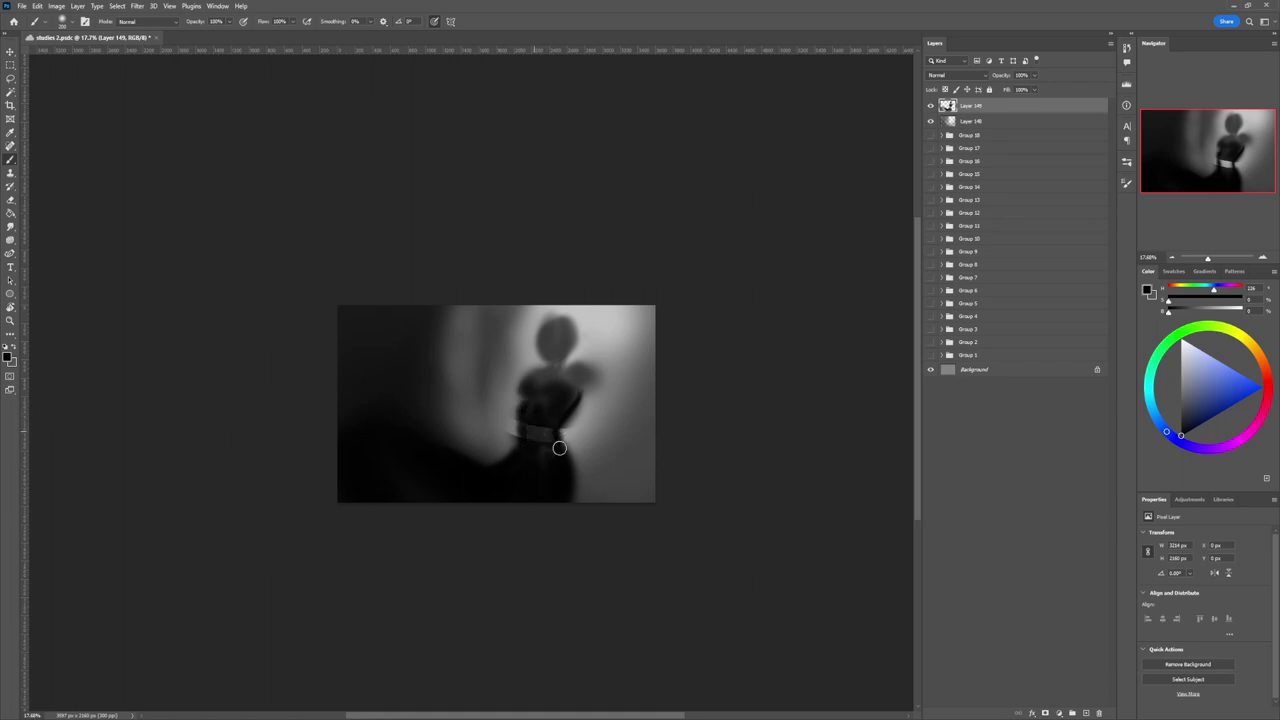
pyautogui.press('e')
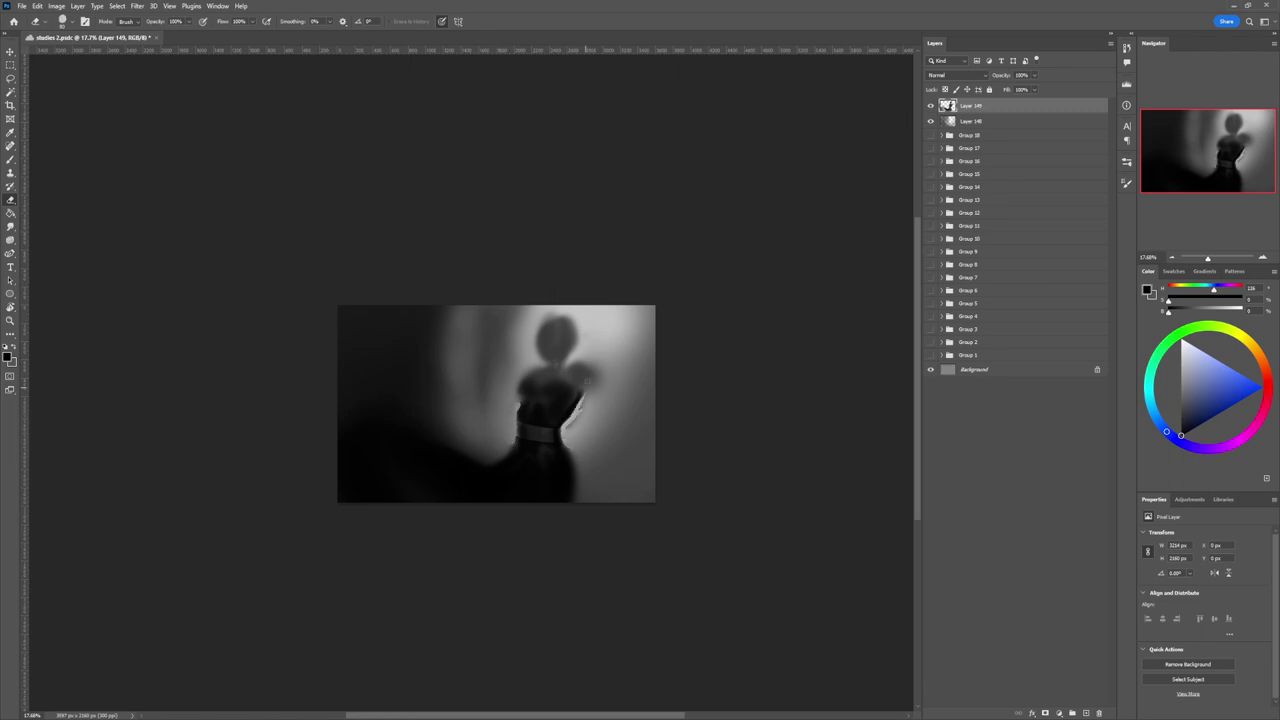
# - Paint the figure's bent right arm with a raised, open hand reaching toward the canvas's right edge
pyautogui.press('b')
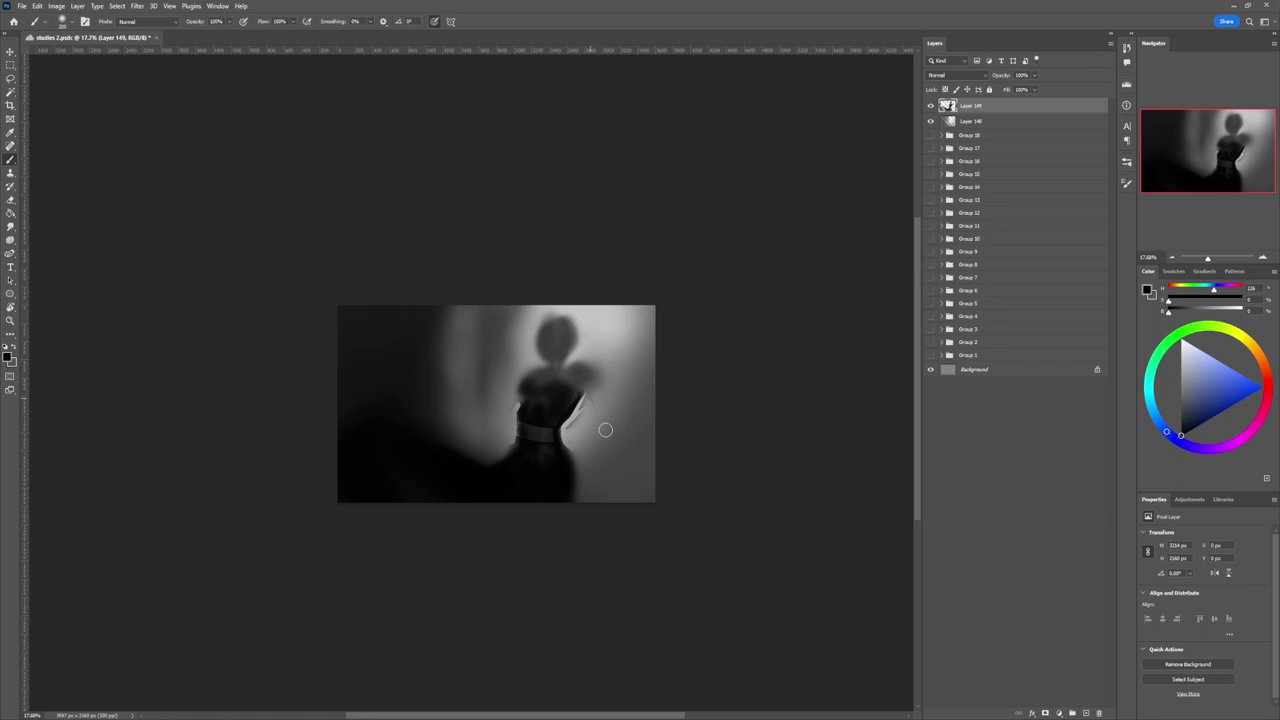
pyautogui.press(']')
pyautogui.press(']')
pyautogui.moveTo(587, 381)
pyautogui.mouseDown()
pyautogui.moveTo(606, 434)
pyautogui.moveTo(585, 388)
pyautogui.moveTo(598, 420)
pyautogui.moveTo(600, 385)
pyautogui.moveTo(606, 427)
pyautogui.moveTo(616, 375)
pyautogui.moveTo(608, 420)
pyautogui.moveTo(622, 370)
pyautogui.moveTo(663, 363)
pyautogui.mouseUp()
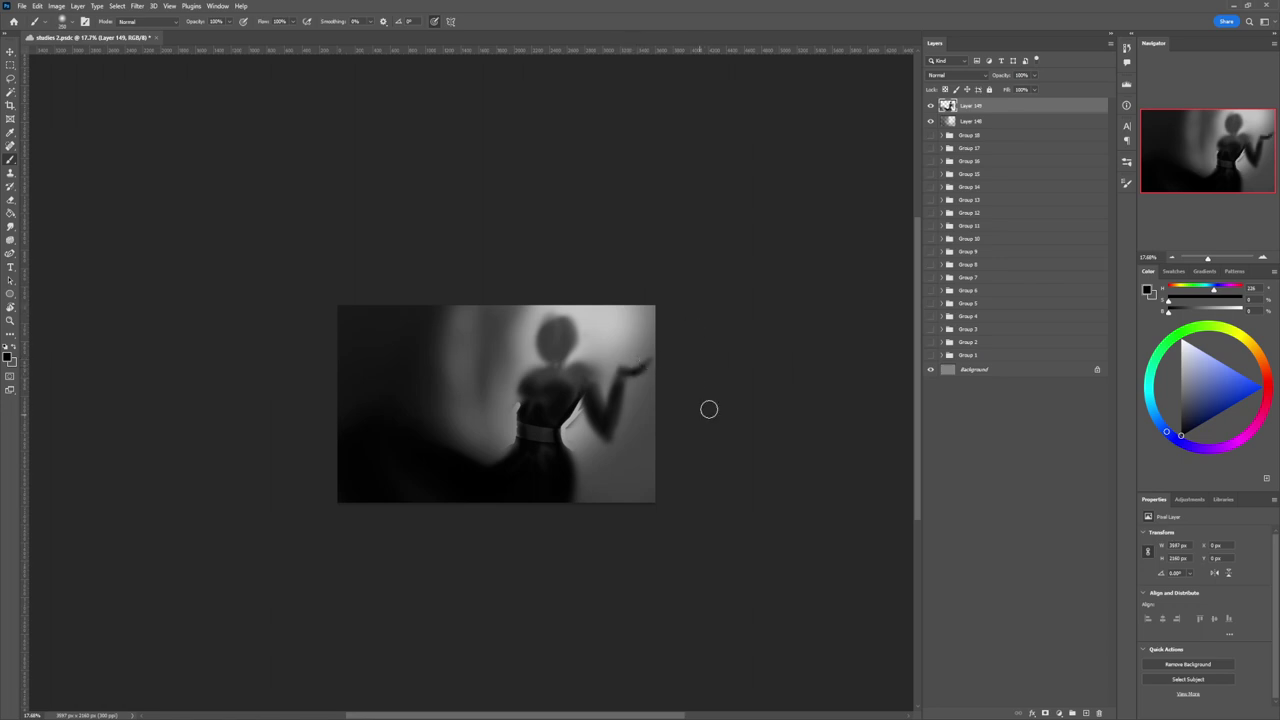
# - Scale the figure layer down to 97.63%
pyautogui.hotkey('ctrl', 't')
pyautogui.moveTo(655, 305); pyautogui.dragTo(647, 310)
pyautogui.press('Return')
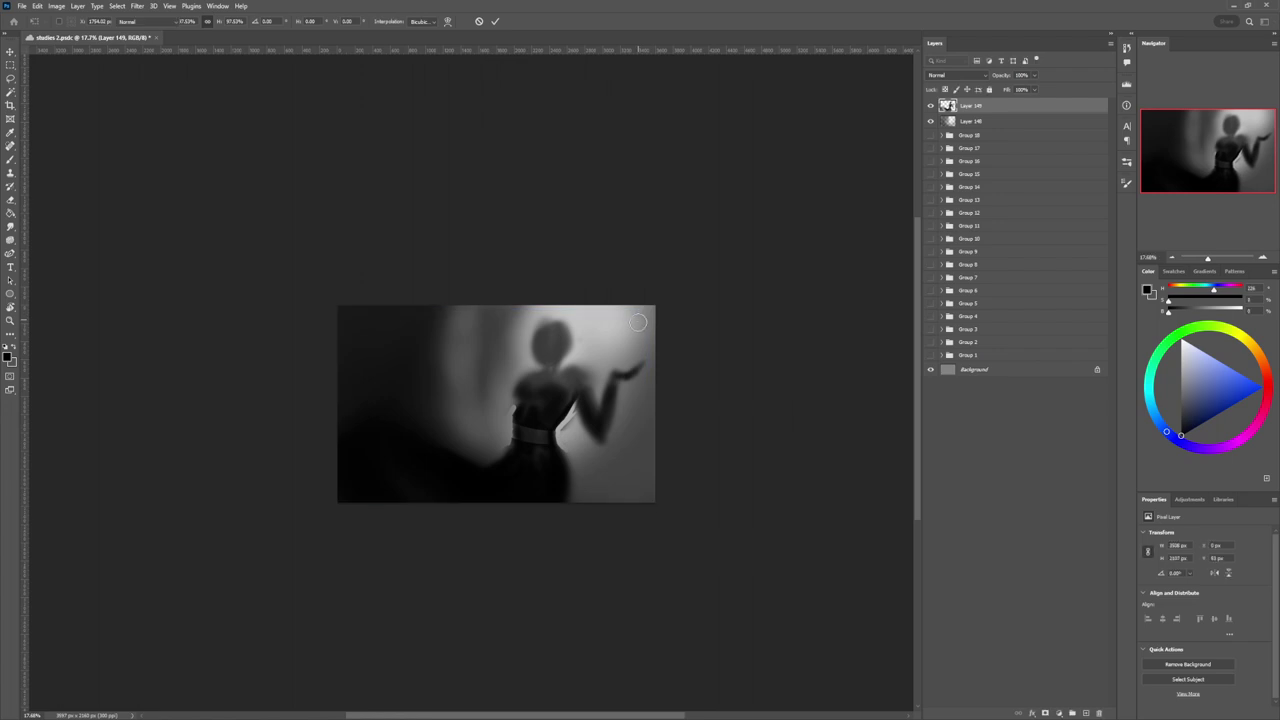
pyautogui.press('Return')
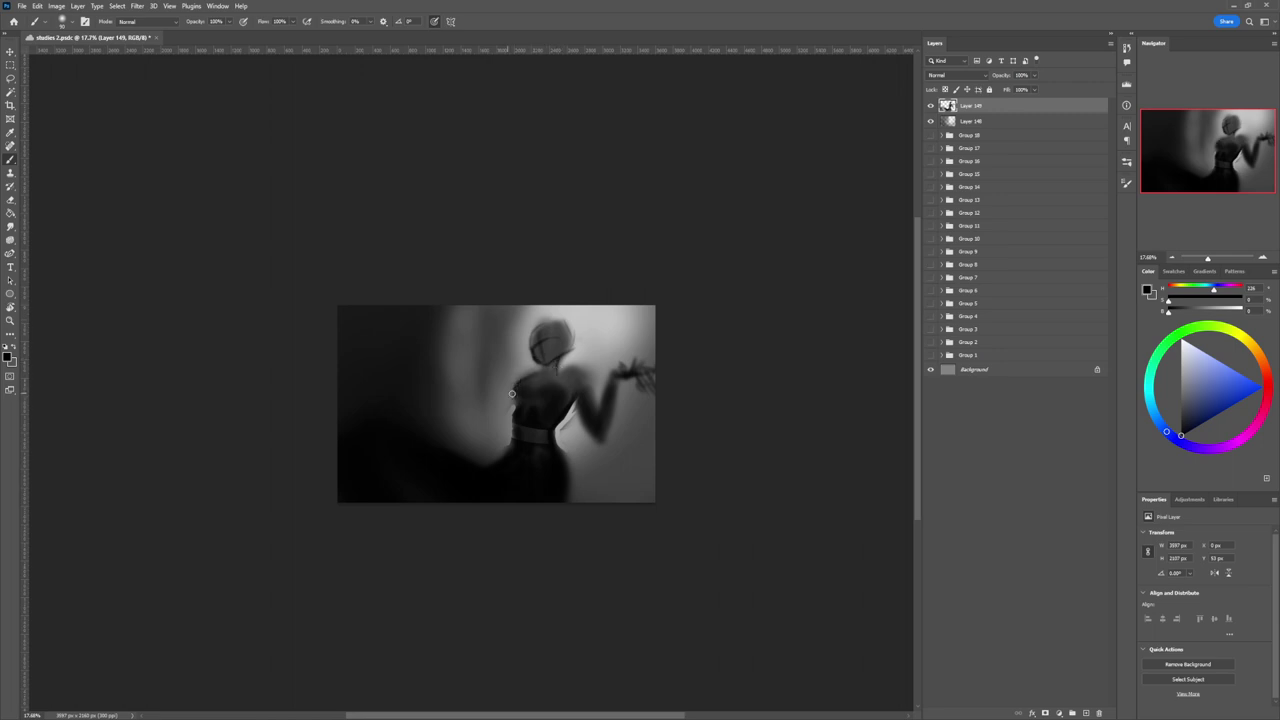
# - Paint the figure's bent left arm in black, extending from the shoulder toward the dark side of the canvas
pyautogui.press(']')
pyautogui.press(']')
pyautogui.press(']')
pyautogui.press(']')
pyautogui.press(']')
pyautogui.press(']')
pyautogui.press(']')
pyautogui.press(']')
pyautogui.press(']')
pyautogui.moveTo(525, 388)
pyautogui.mouseDown()
pyautogui.moveTo(491, 412)
pyautogui.moveTo(471, 402)
pyautogui.moveTo(483, 423)
pyautogui.moveTo(452, 403)
pyautogui.mouseUp()
pyautogui.press(']')
pyautogui.press(']')
pyautogui.press(']')
pyautogui.press(']')
pyautogui.press(']')
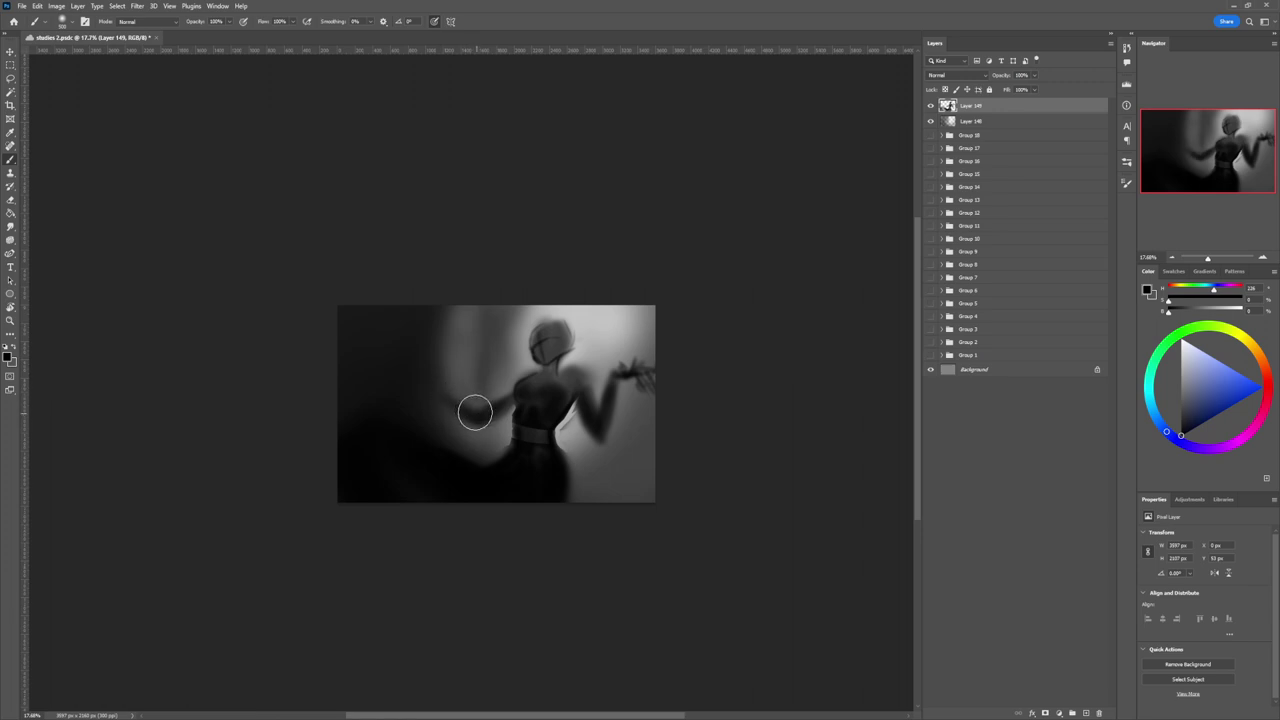
# - Paint the left arm's raised open hand with small black finger strokes
pyautogui.press('[')
pyautogui.press('[')
pyautogui.press('[')
pyautogui.press('[')
pyautogui.press('[')
pyautogui.press('[')
pyautogui.moveTo(449, 394)
pyautogui.mouseDown()
pyautogui.moveTo(456, 379)
pyautogui.moveTo(447, 390)
pyautogui.moveTo(466, 394)
pyautogui.mouseUp()
pyautogui.hotkey('ctrl', 'shift', 'alt', 'n')
pyautogui.click(1183, 383)
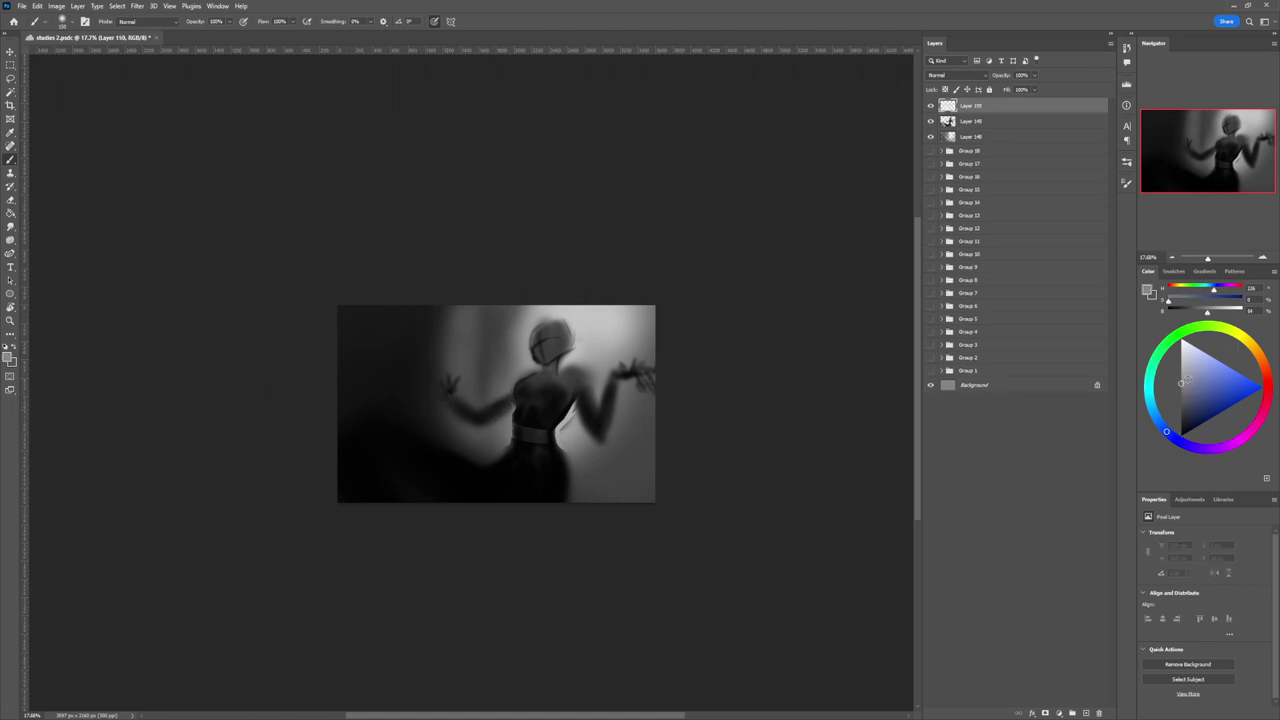
pyautogui.press(']')
pyautogui.press(']')
pyautogui.press(']')
pyautogui.press(']')
pyautogui.press(']')
pyautogui.press(']')
pyautogui.moveTo(421, 384); pyautogui.dragTo(426, 361)
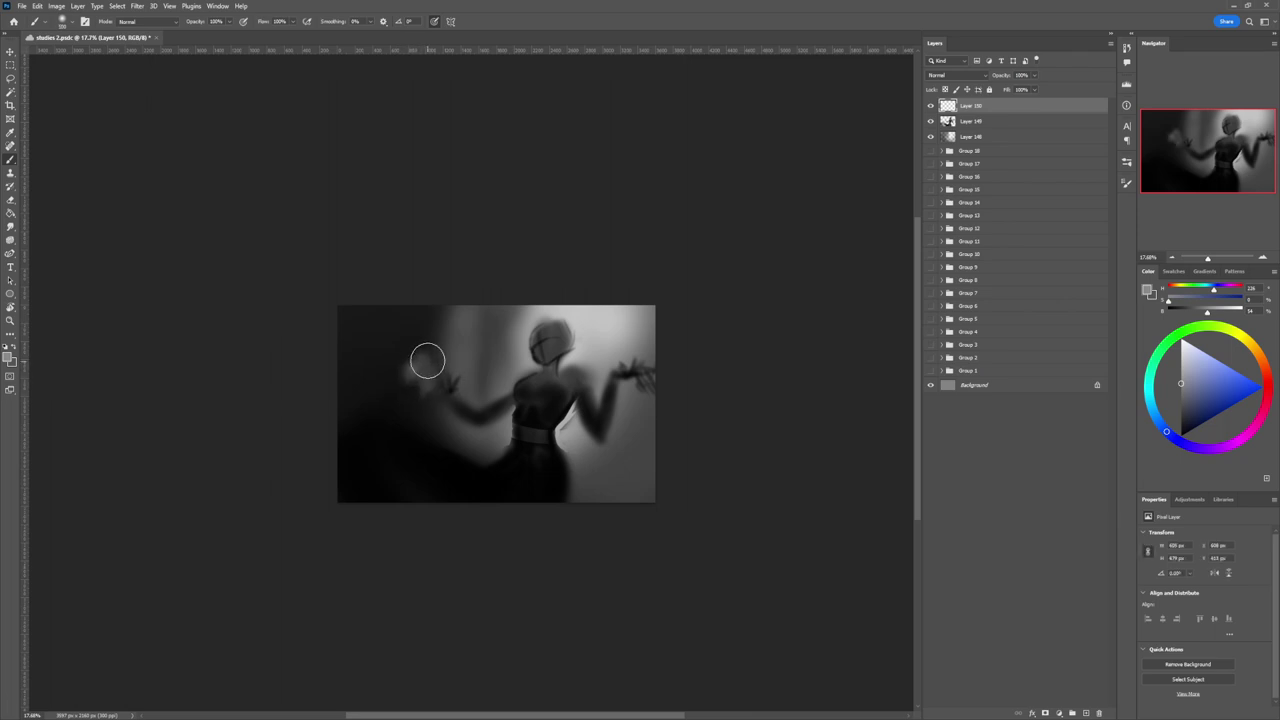
pyautogui.hotkey('ctrl', 'z')
pyautogui.hotkey('ctrl', 'z')
pyautogui.hotkey('ctrl', 'z')
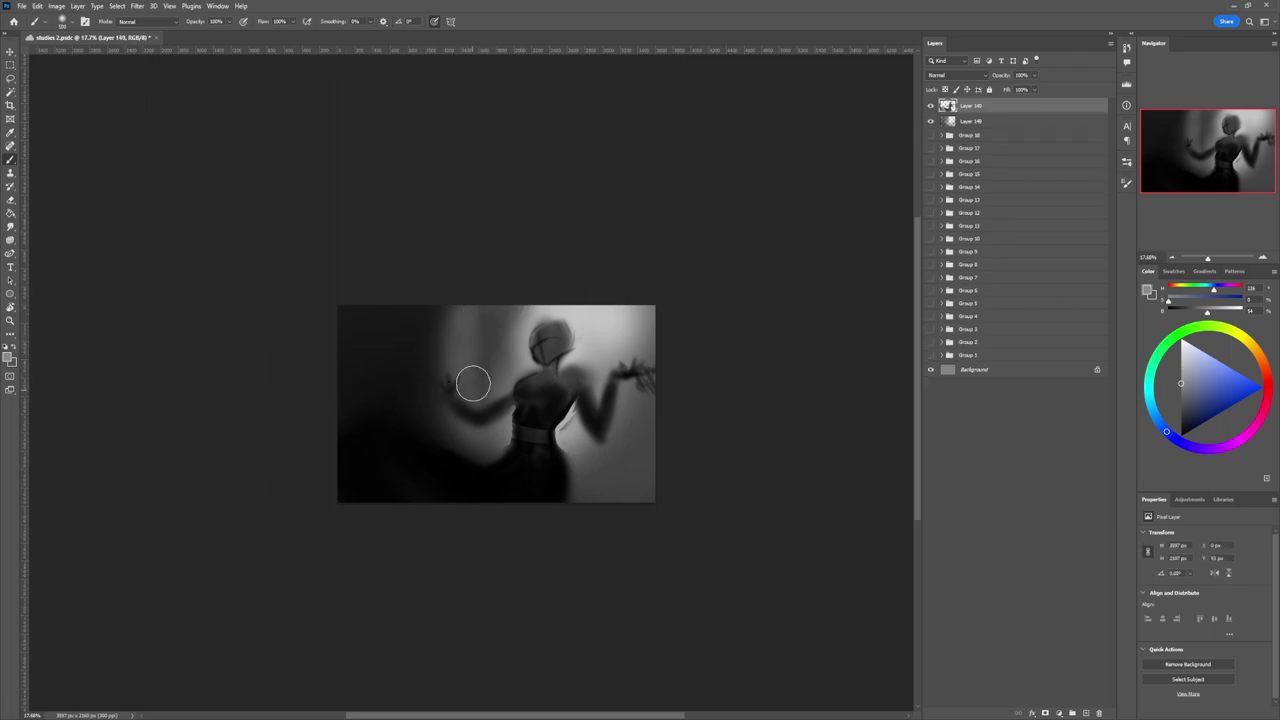
# - Paint a second figure's soft round grey head beside the raised left hand, with small grey touches beneath it
pyautogui.moveTo(437, 366)
pyautogui.mouseDown()
pyautogui.moveTo(425, 351)
pyautogui.moveTo(417, 374)
pyautogui.moveTo(429, 366)
pyautogui.moveTo(414, 361)
pyautogui.moveTo(427, 367)
pyautogui.mouseUp()
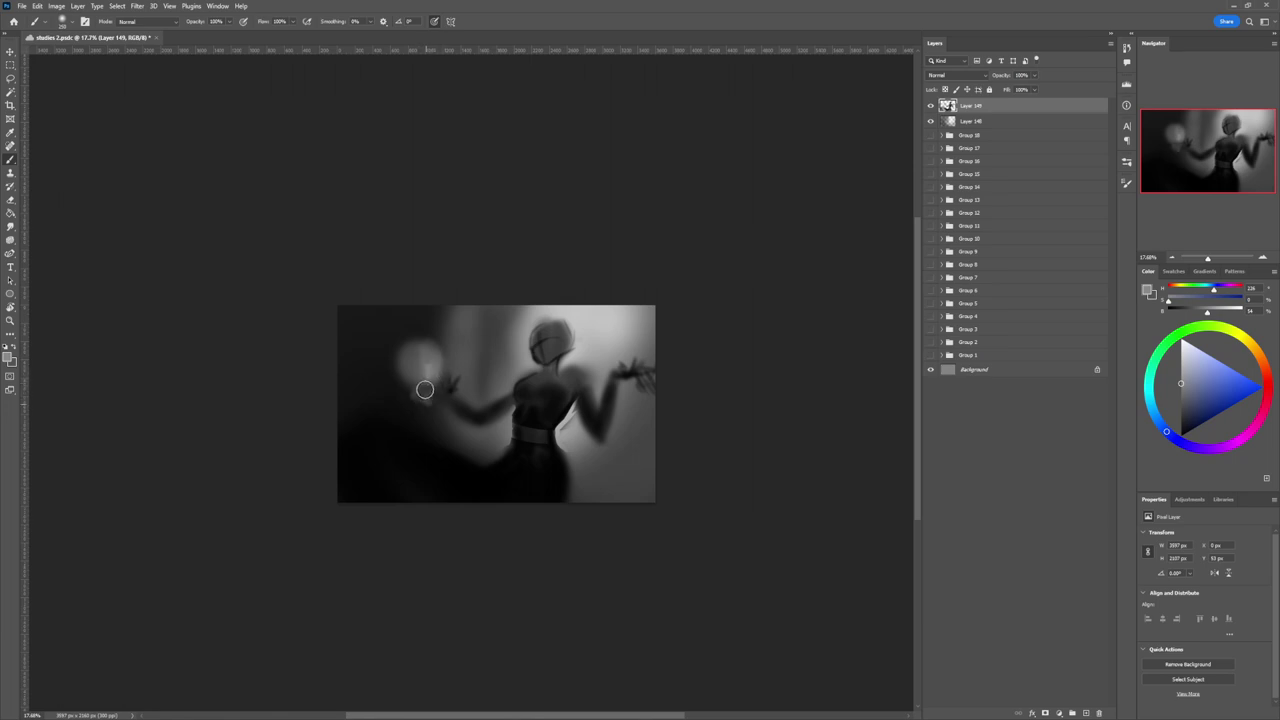
pyautogui.press(']')
pyautogui.press(']')
pyautogui.press(']')
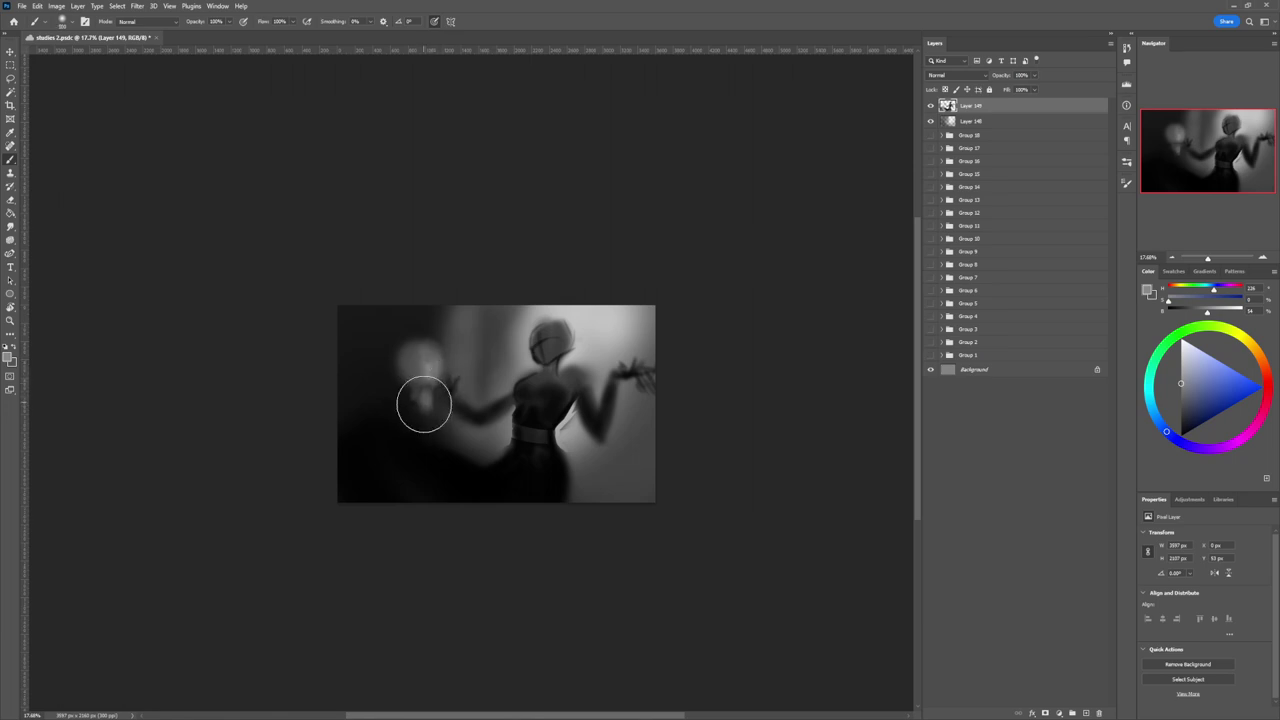
pyautogui.press('[')
pyautogui.press('[')
pyautogui.press('[')
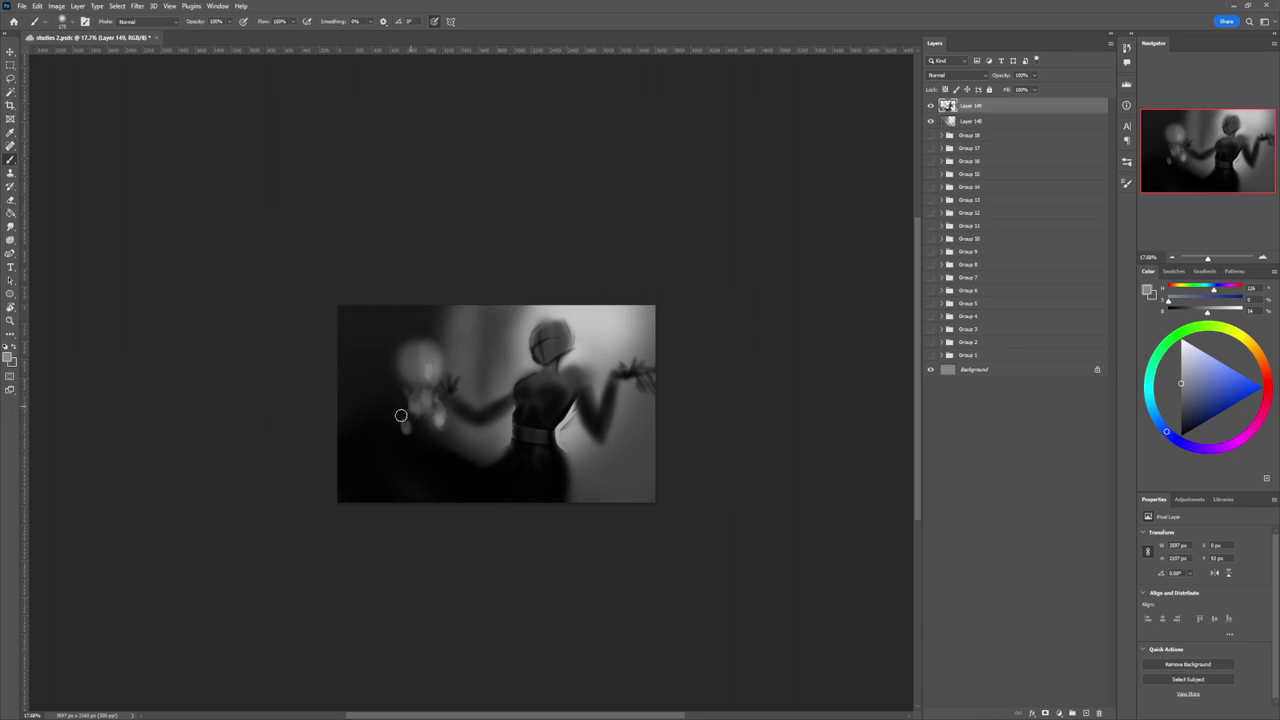
# - Paint the second figure's pale grey body sweeping down below the head, with small finger-like strokes beside the torso
pyautogui.moveTo(405, 405)
pyautogui.mouseDown()
pyautogui.moveTo(432, 442)
pyautogui.moveTo(428, 469)
pyautogui.moveTo(431, 414)
pyautogui.moveTo(415, 464)
pyautogui.moveTo(421, 442)
pyautogui.moveTo(381, 450)
pyautogui.mouseUp()
pyautogui.press(']')
pyautogui.press(']')
pyautogui.press(']')
pyautogui.press(']')
pyautogui.press(']')
pyautogui.press(']')
pyautogui.press(']')
pyautogui.press(']')
pyautogui.press(']')
pyautogui.press(']')
pyautogui.press(']')
pyautogui.press(']')
pyautogui.press(']')
pyautogui.press('[')
pyautogui.press('[')
pyautogui.press('[')
pyautogui.press('[')
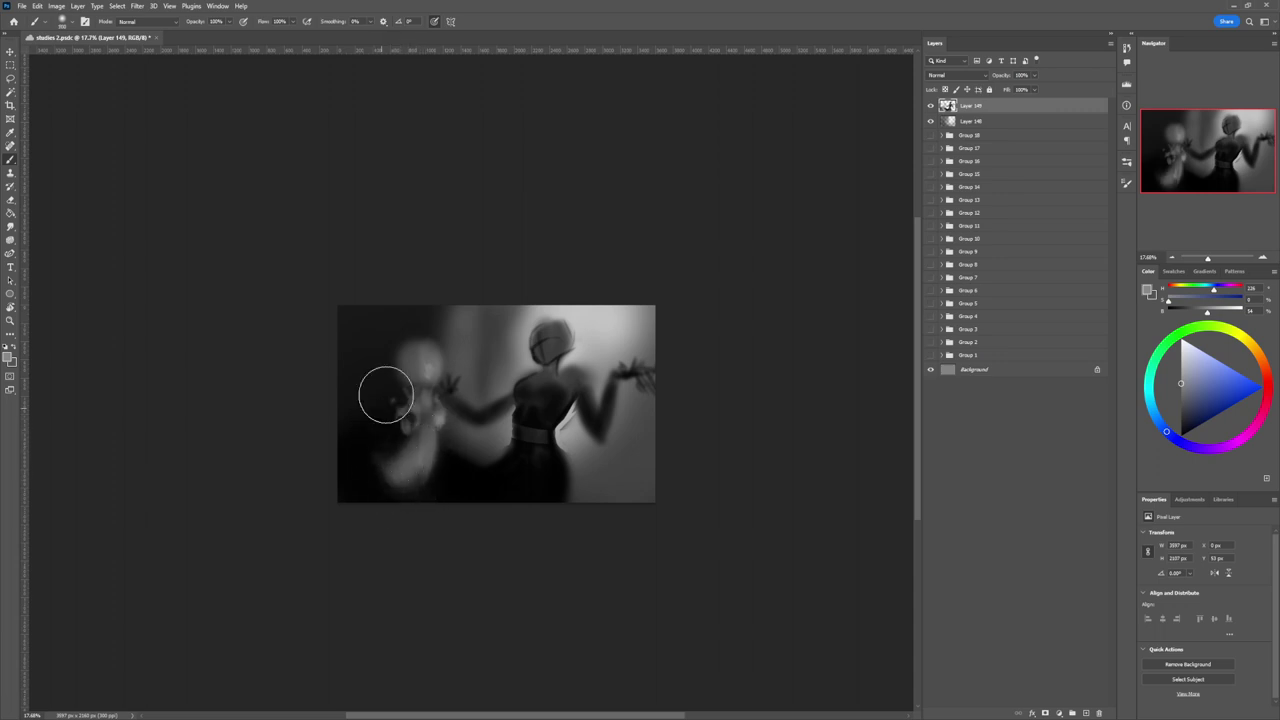
pyautogui.press('[')
pyautogui.press('[')
pyautogui.press('[')
pyautogui.press('[')
pyautogui.press('[')
# - Lasso a crescent area around the second figure's lower body, shade it softly in grey and clear the selection
pyautogui.press('l')
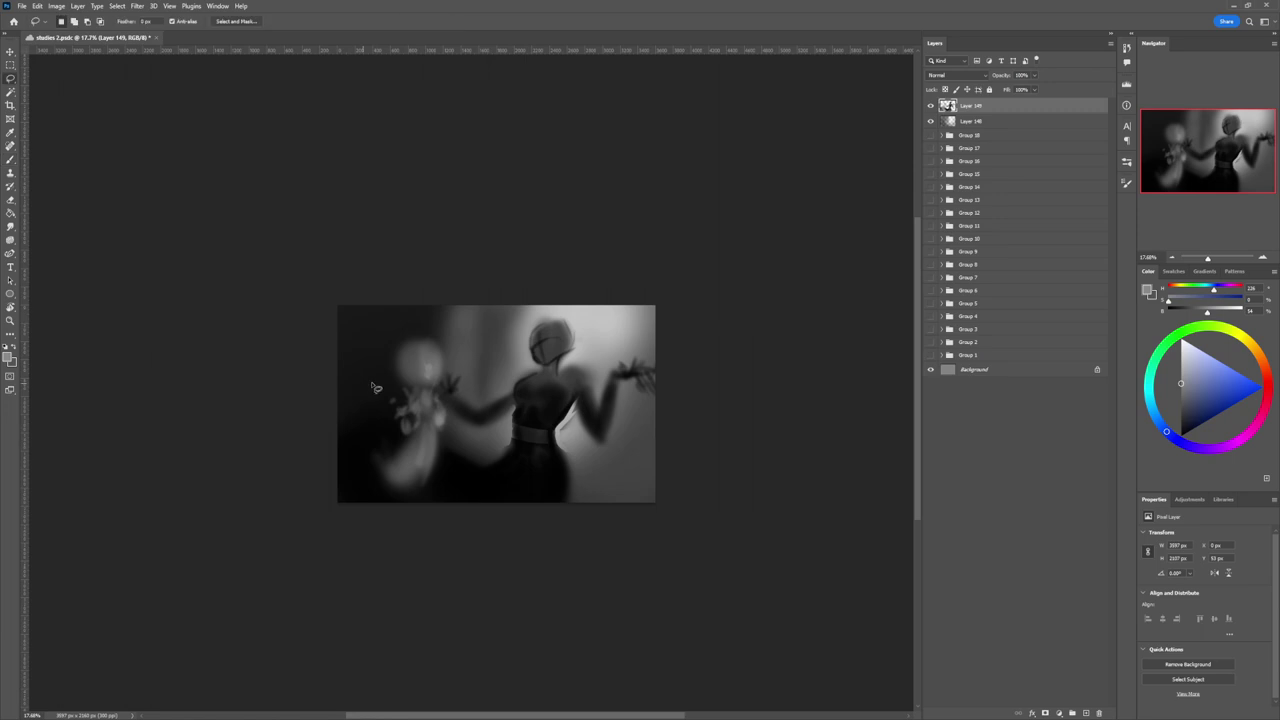
pyautogui.moveTo(378, 411)
pyautogui.mouseDown()
pyautogui.moveTo(378, 470)
pyautogui.moveTo(397, 493)
pyautogui.moveTo(448, 489)
pyautogui.mouseUp()
pyautogui.moveTo(450, 487)
pyautogui.mouseDown()
pyautogui.moveTo(440, 451)
pyautogui.moveTo(484, 469)
pyautogui.moveTo(476, 512)
pyautogui.moveTo(435, 529)
pyautogui.moveTo(366, 518)
pyautogui.moveTo(330, 503)
pyautogui.moveTo(300, 467)
pyautogui.moveTo(300, 443)
pyautogui.moveTo(352, 393)
pyautogui.moveTo(401, 388)
pyautogui.moveTo(383, 407)
pyautogui.moveTo(405, 442)
pyautogui.moveTo(414, 436)
pyautogui.moveTo(375, 430)
pyautogui.moveTo(374, 467)
pyautogui.moveTo(394, 487)
pyautogui.moveTo(436, 481)
pyautogui.moveTo(430, 491)
pyautogui.moveTo(392, 462)
pyautogui.moveTo(390, 415)
pyautogui.moveTo(373, 454)
pyautogui.moveTo(400, 489)
pyautogui.moveTo(459, 488)
pyautogui.mouseUp()
pyautogui.press('b')
pyautogui.press(']')
pyautogui.press(']')
pyautogui.press(']')
pyautogui.press(']')
pyautogui.press(']')
pyautogui.press(']')
pyautogui.press(']')
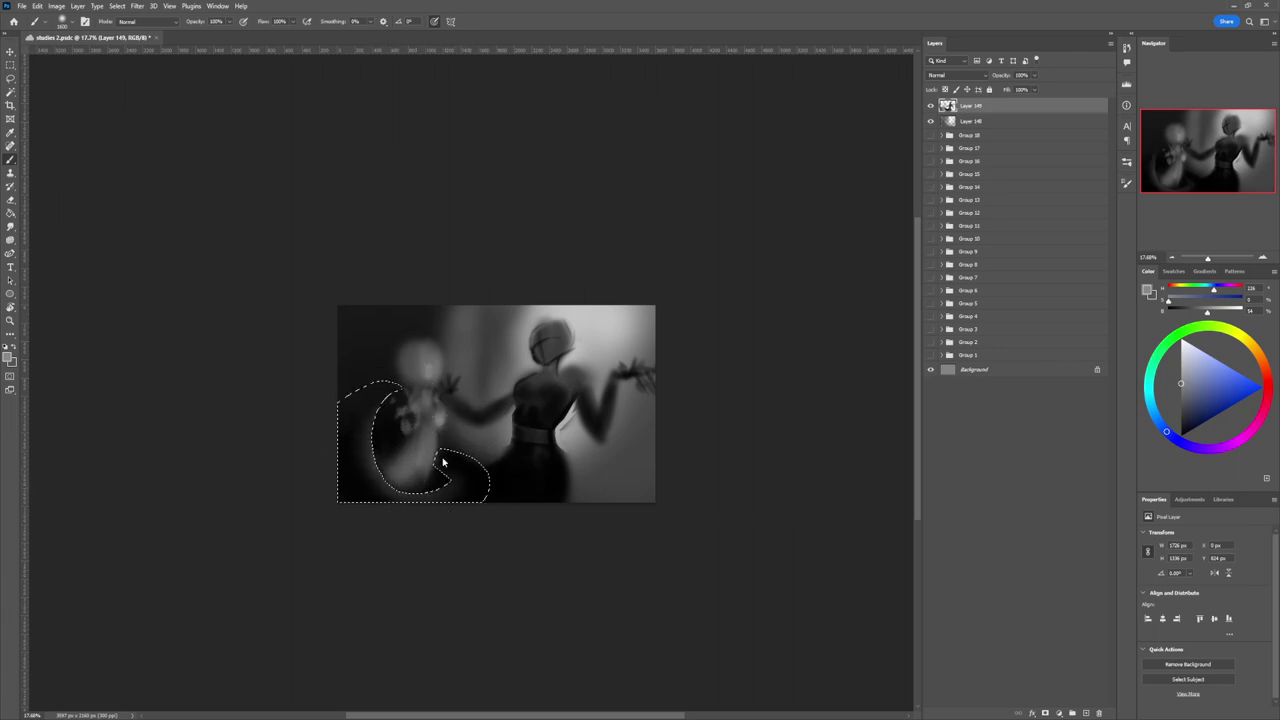
pyautogui.hotkey('ctrl', 'd')
# - Lasso the strip running from the second figure's base to the canvas's lower edge, fill it with black and deselect
pyautogui.press('l')
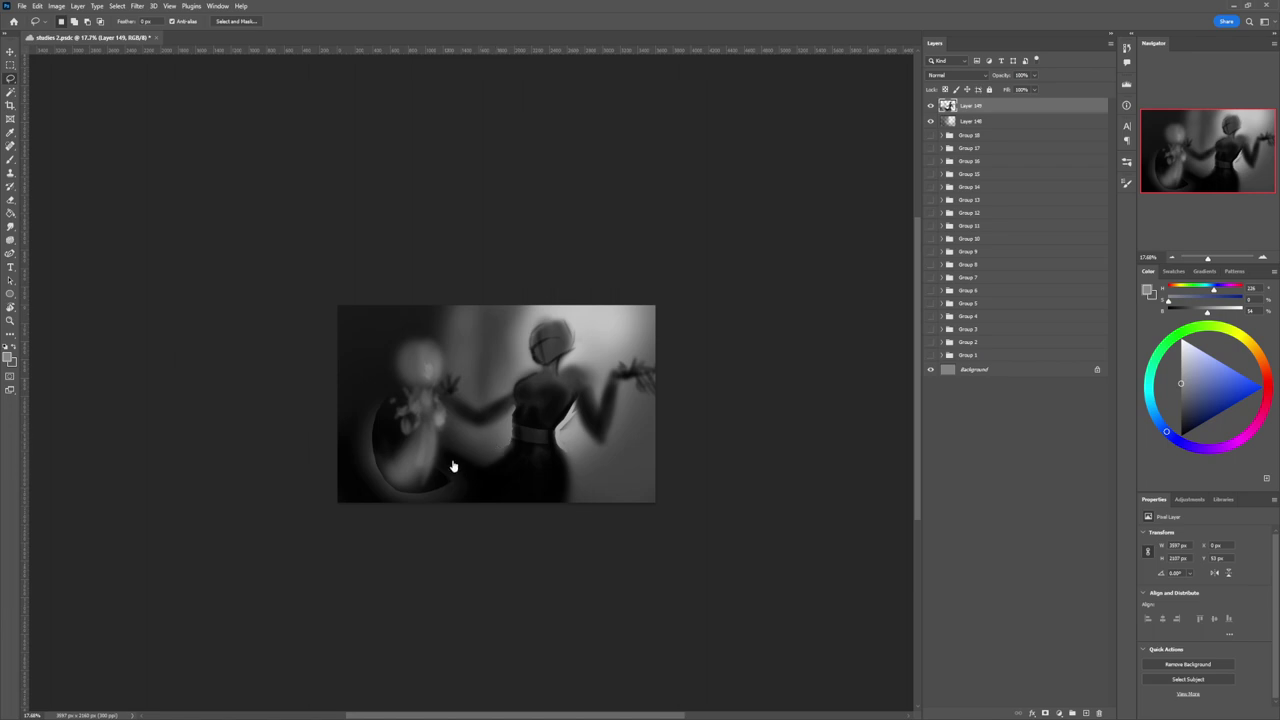
pyautogui.press('b')
pyautogui.press('d')
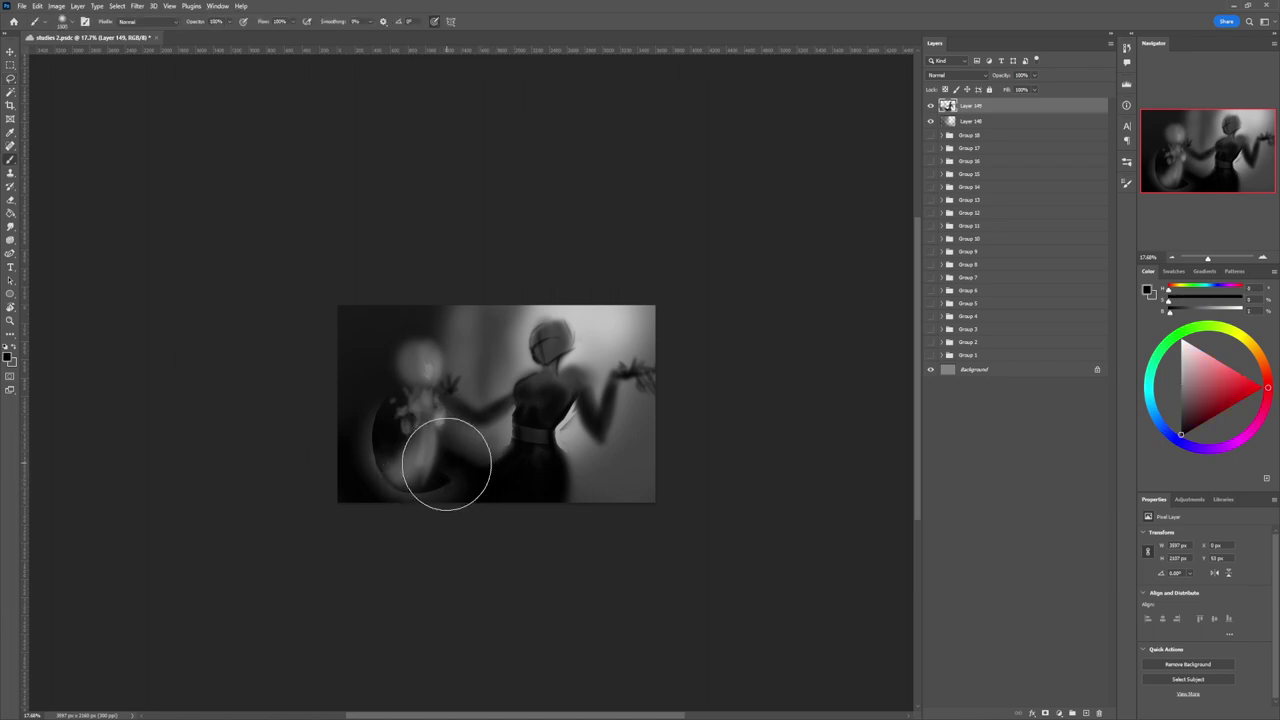
pyautogui.press('[')
pyautogui.press('[')
pyautogui.press('[')
pyautogui.press('[')
pyautogui.press('[')
pyautogui.press('[')
pyautogui.press('[')
pyautogui.press('[')
pyautogui.press('[')
pyautogui.press('[')
pyautogui.press('[')
pyautogui.press('l')
pyautogui.moveTo(497, 507)
pyautogui.mouseDown()
pyautogui.moveTo(487, 475)
pyautogui.moveTo(438, 446)
pyautogui.moveTo(422, 492)
pyautogui.moveTo(496, 510)
pyautogui.mouseUp()
pyautogui.press('b')
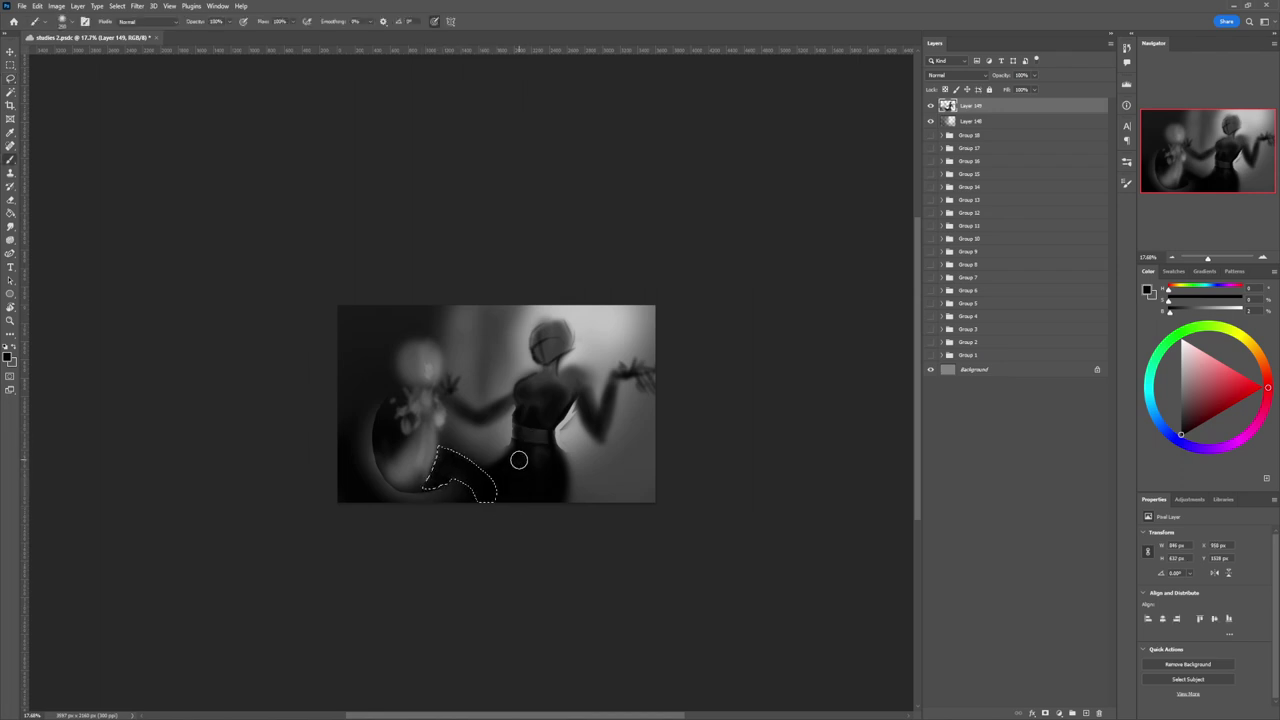
pyautogui.press('l')
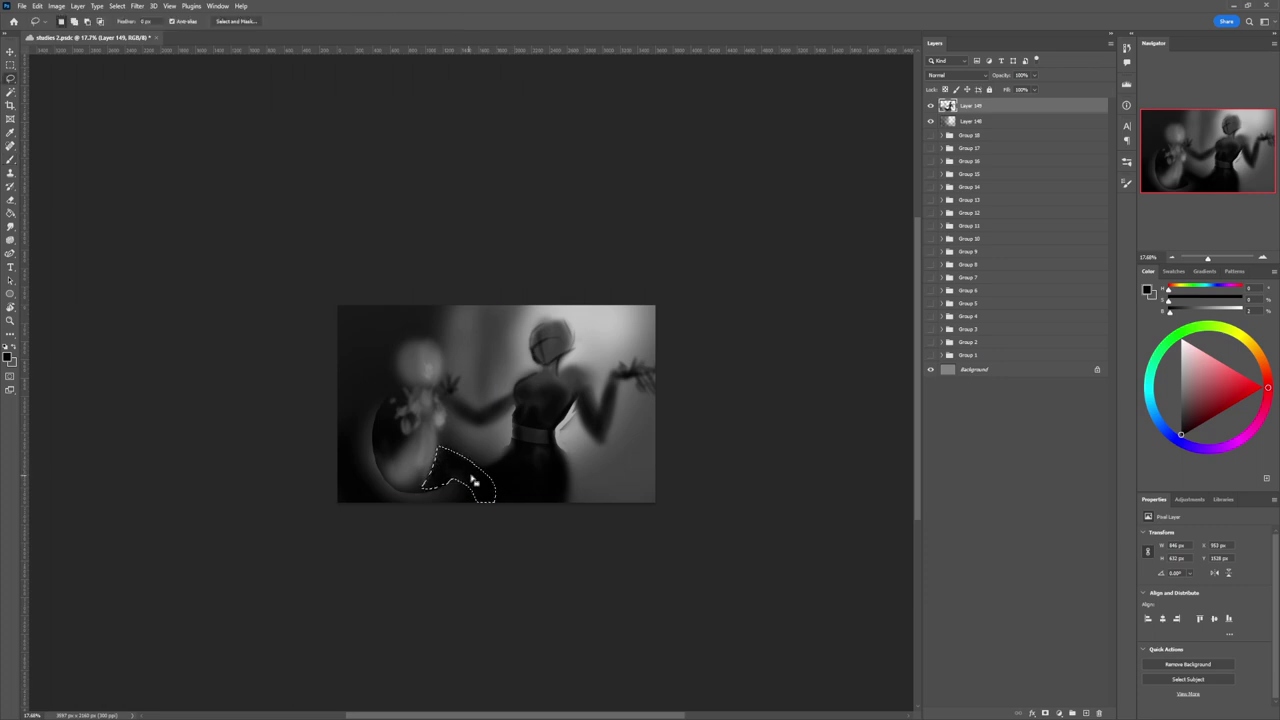
pyautogui.click(489, 514)
# - Lasso a rounded shape at the canvas's lower edge beside the second figure and shade its rim dark grey
pyautogui.moveTo(432, 480); pyautogui.dragTo(449, 523)
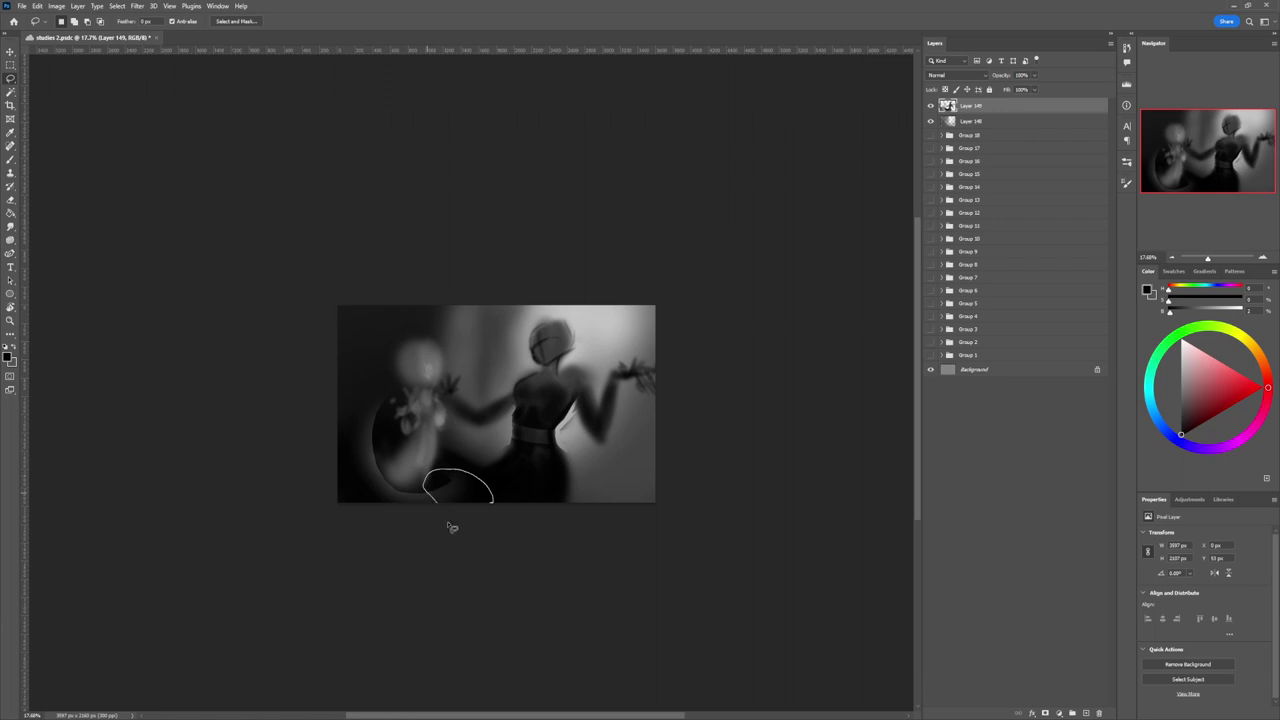
pyautogui.press('b')
pyautogui.press(']')
pyautogui.press(']')
pyautogui.press(']')
pyautogui.press(']')
pyautogui.press(']')
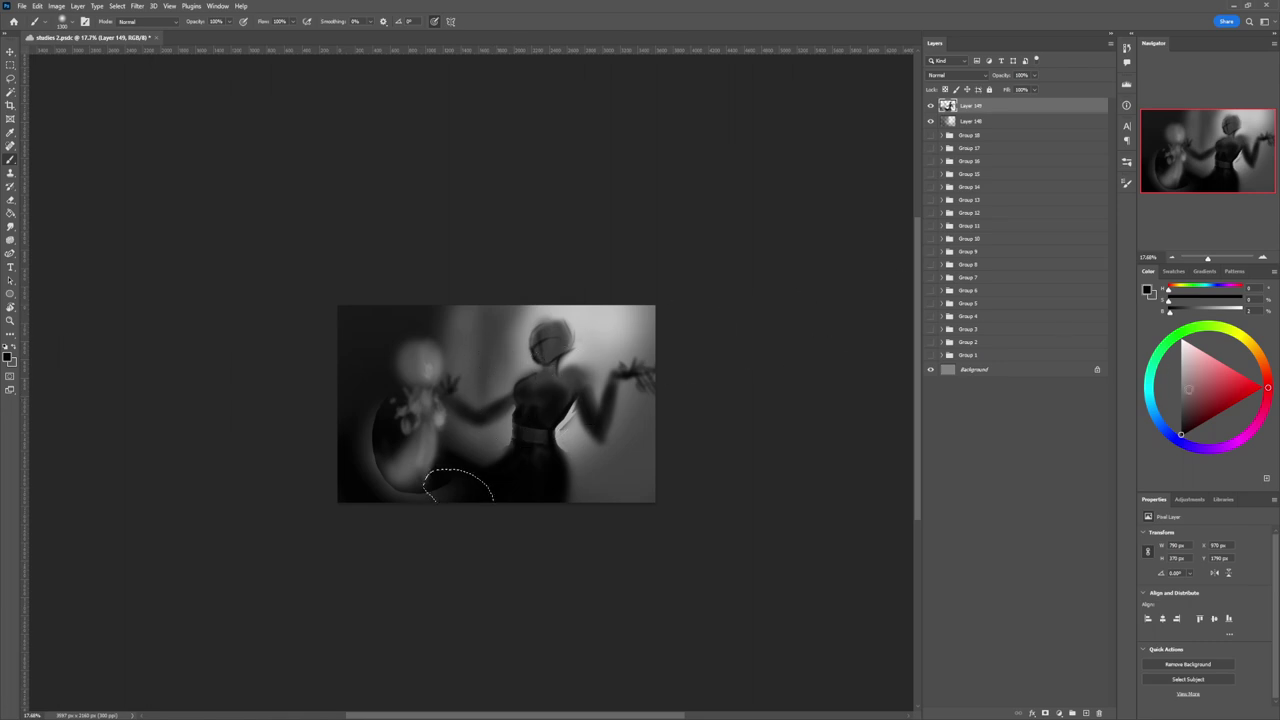
pyautogui.click(1180, 408)
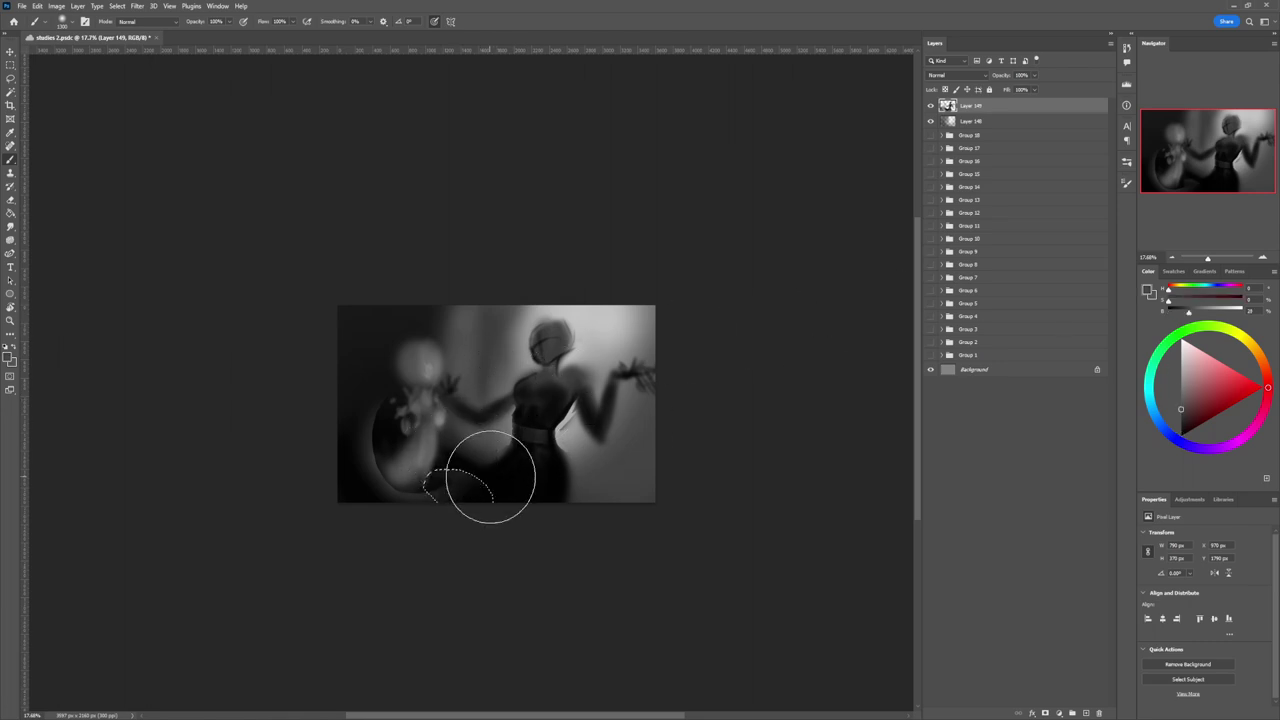
pyautogui.moveTo(460, 452)
pyautogui.mouseDown()
pyautogui.moveTo(486, 447)
pyautogui.moveTo(500, 455)
pyautogui.moveTo(481, 462)
pyautogui.moveTo(519, 468)
pyautogui.mouseUp()
# - Select the strip between the second figure and the dark dress's hip, paint it black and clear the selection
pyautogui.press('l')
pyautogui.click(487, 410)
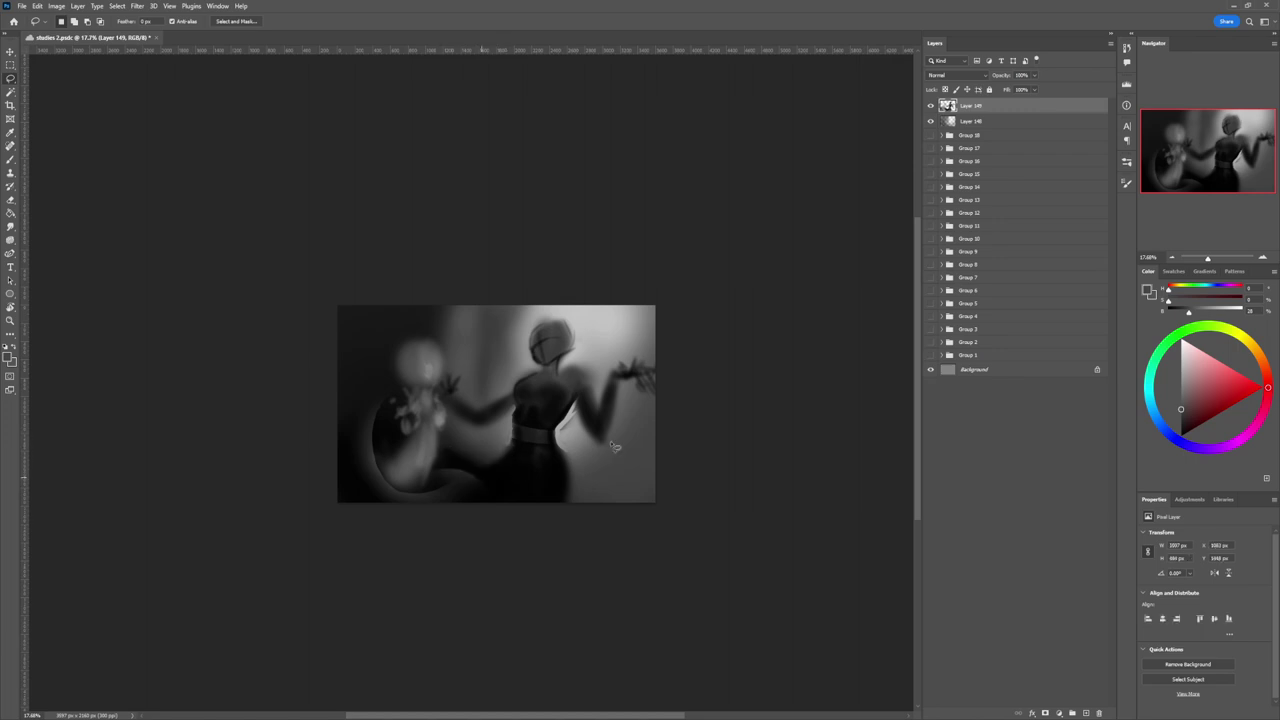
pyautogui.press('b')
pyautogui.click(1170, 421)
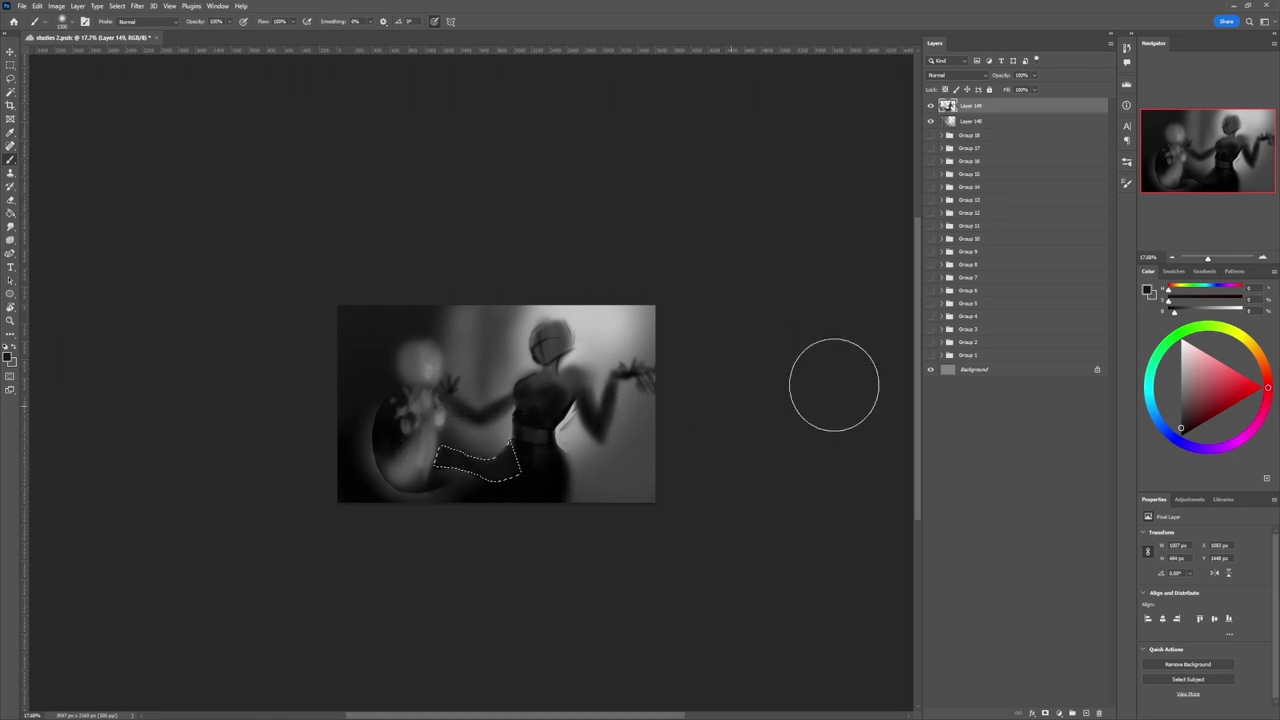
pyautogui.press('l')
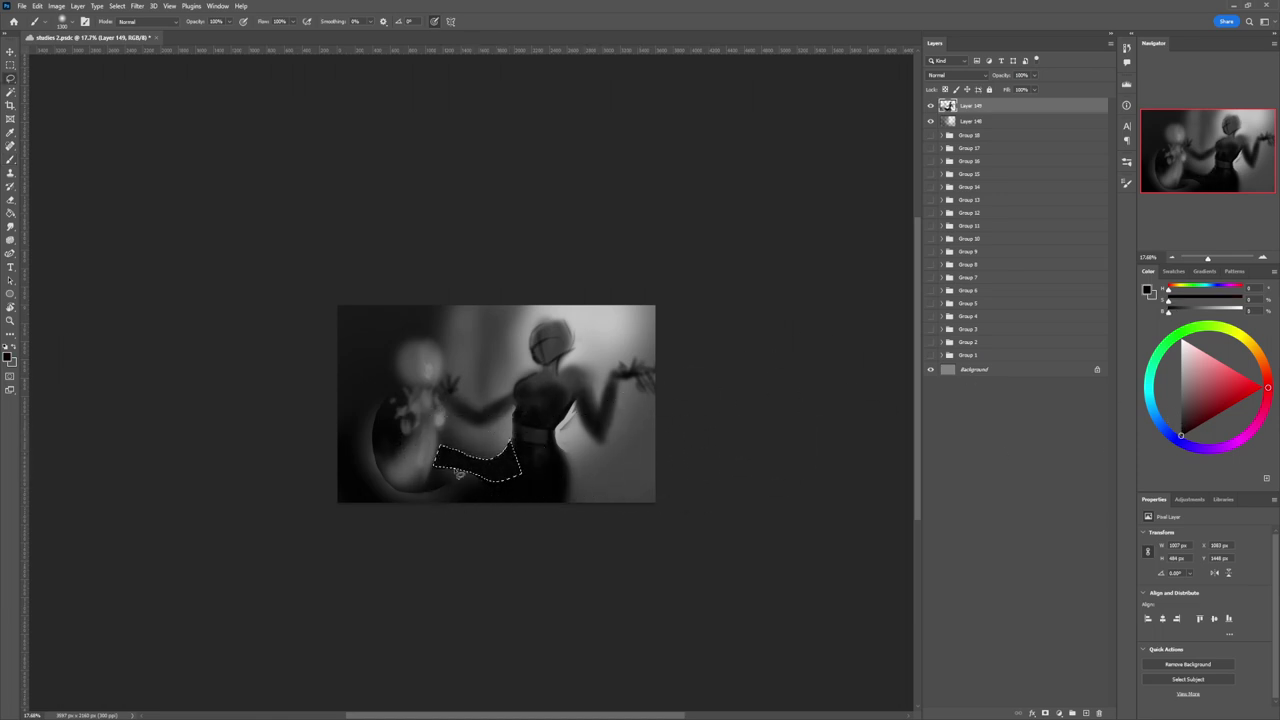
pyautogui.hotkey('ctrl', 'd')
# - Scale the figure layer down to about 94.6%
pyautogui.moveTo(610, 610); pyautogui.dragTo(527, 433)
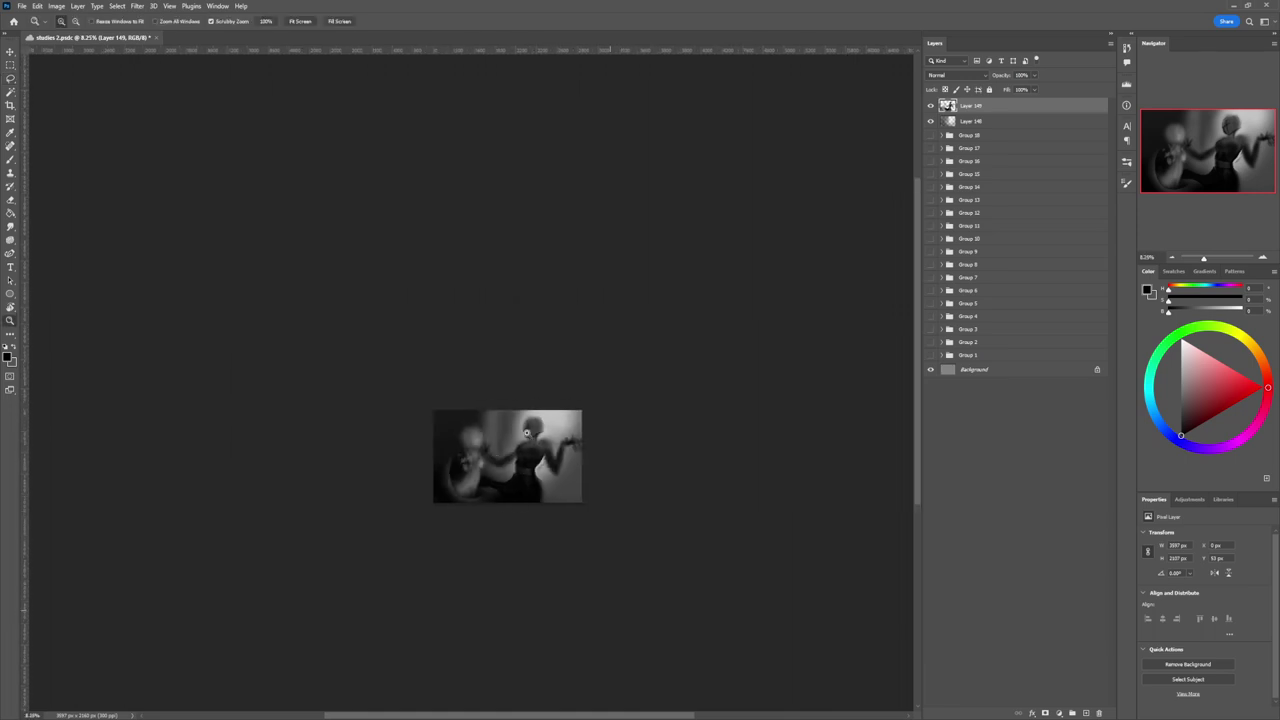
pyautogui.scroll(3, 576, 447)
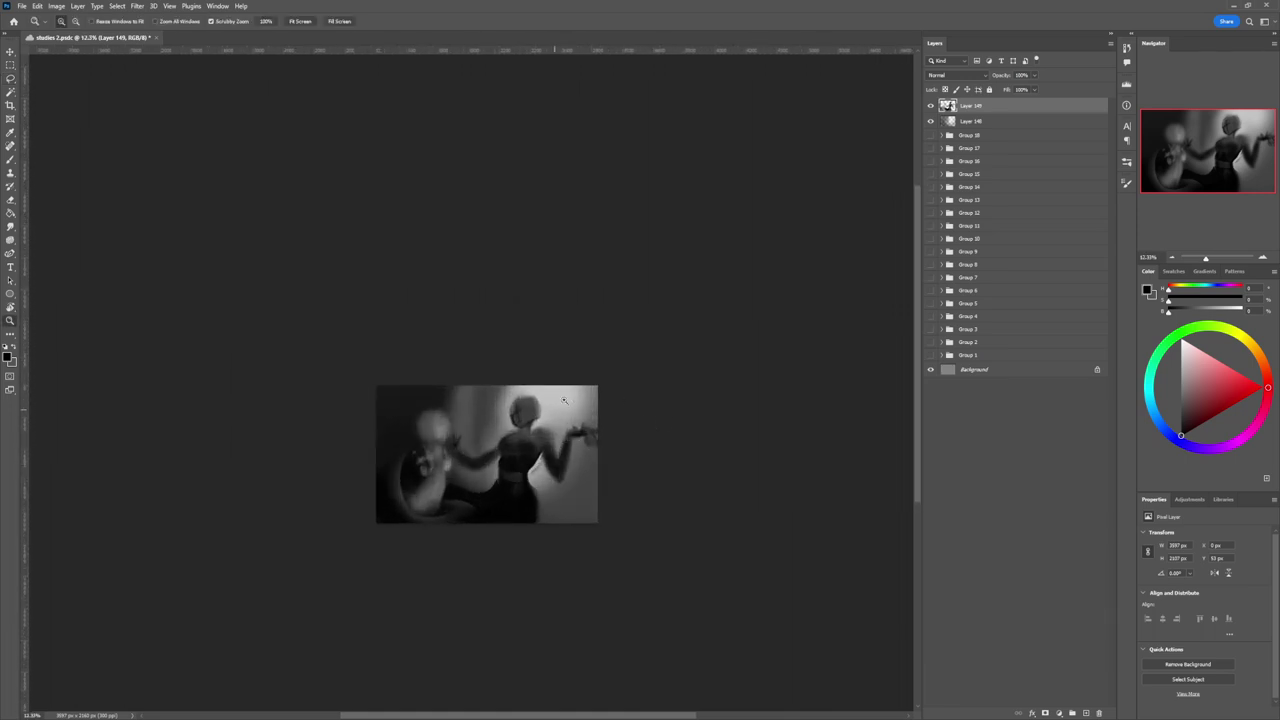
pyautogui.scroll(2, 537, 433)
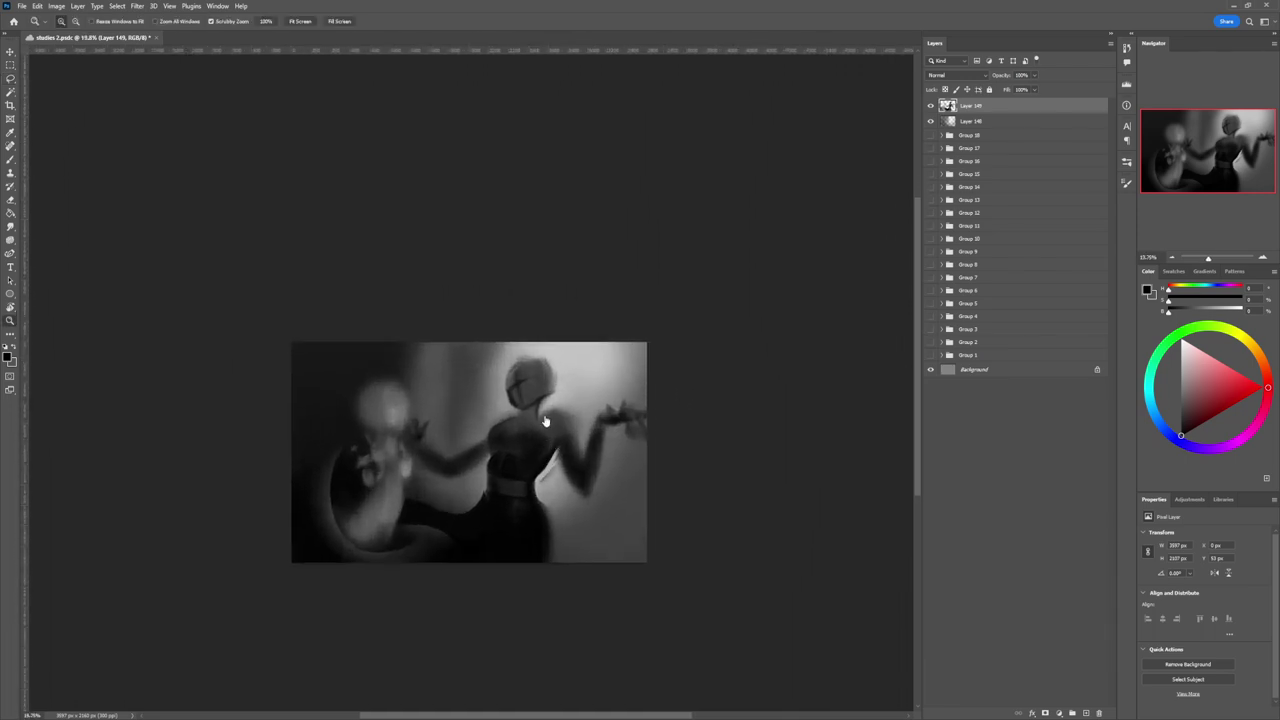
pyautogui.hotkey('ctrl', 'space')
pyautogui.moveTo(502, 455); pyautogui.dragTo(519, 427)
pyautogui.hotkey('ctrl', 't')
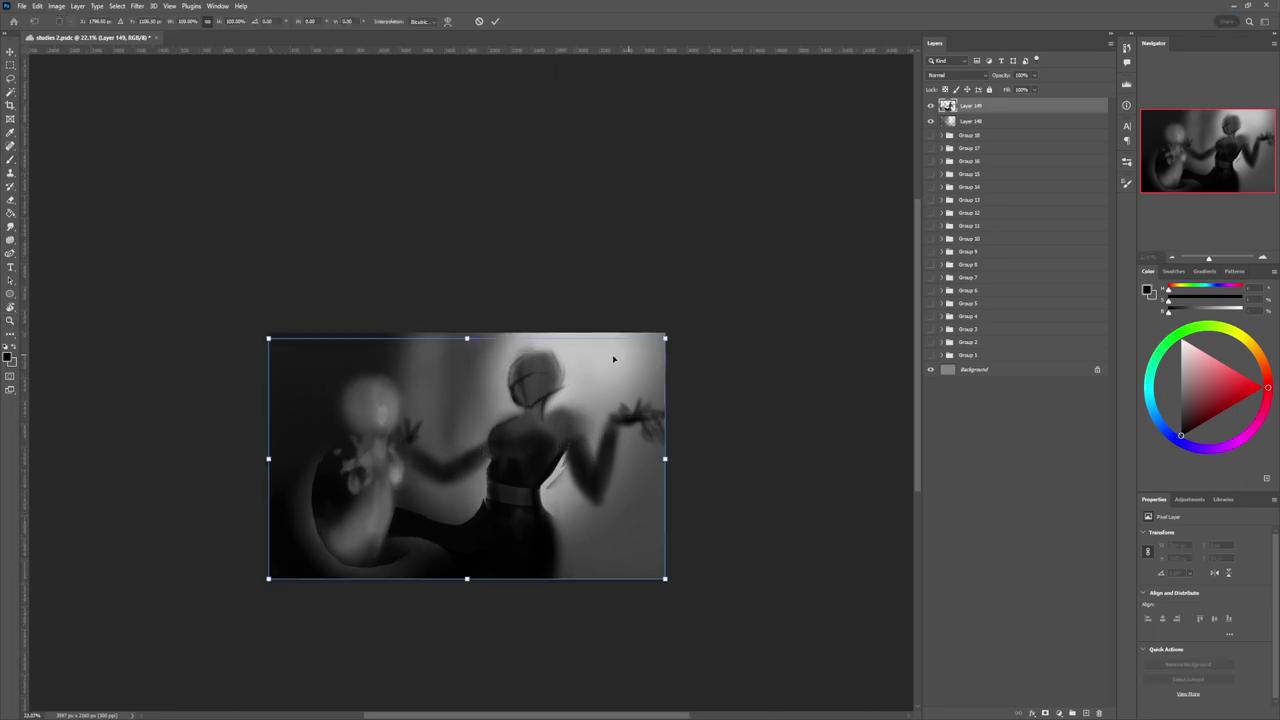
pyautogui.moveTo(466, 339); pyautogui.dragTo(497, 334)
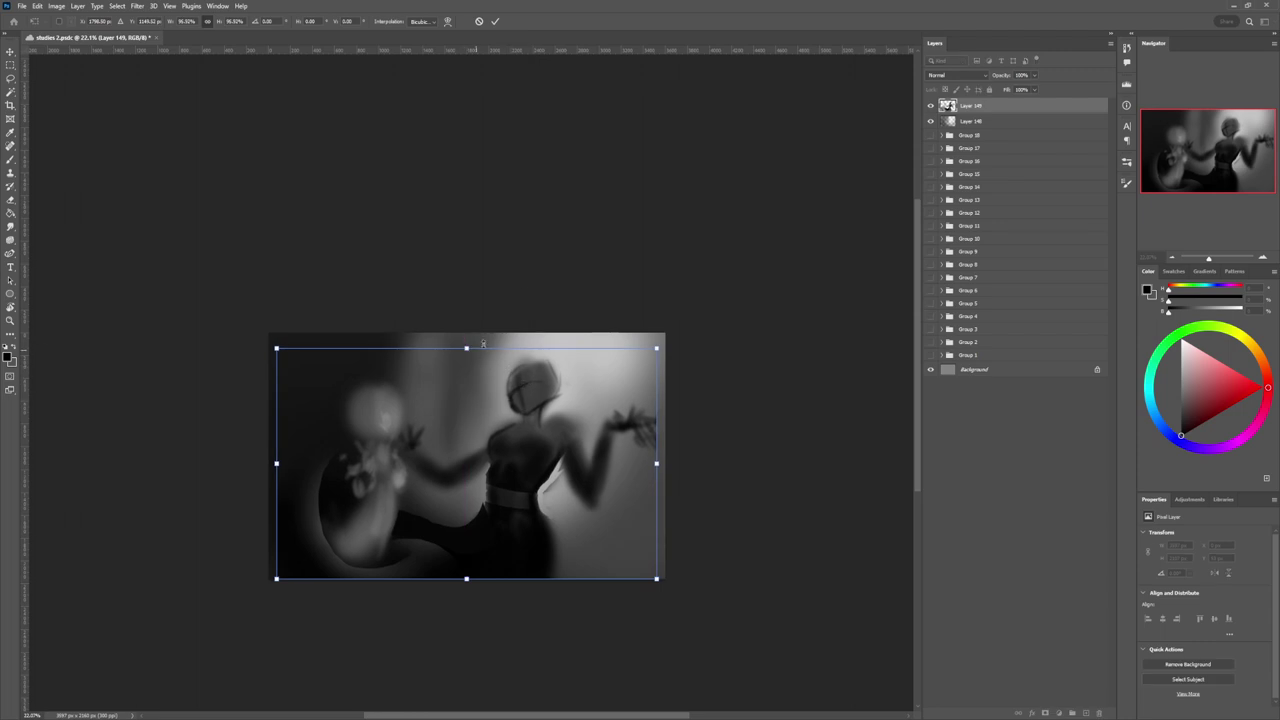
pyautogui.moveTo(466, 347); pyautogui.dragTo(494, 338)
pyautogui.press('Return')
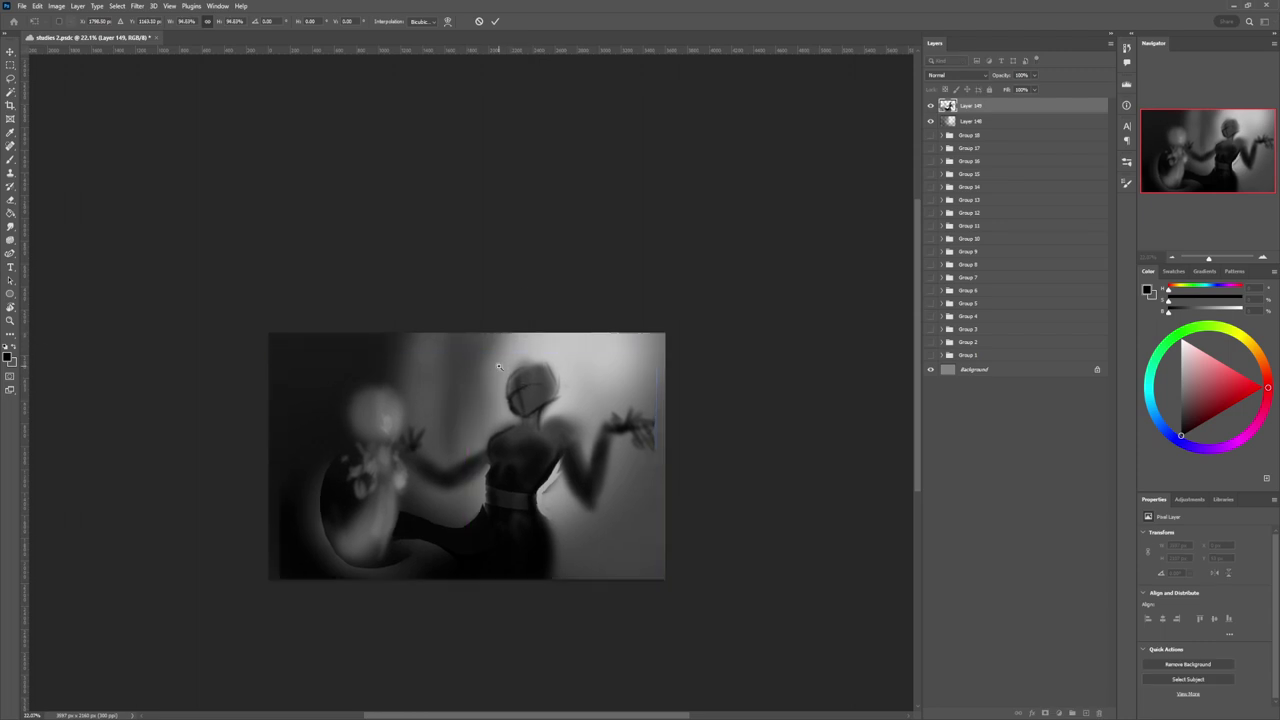
# - Erase along the skirt's lower right edge to give the hip a rounded contour
pyautogui.press('z')
pyautogui.scroll(-4, 499, 431)
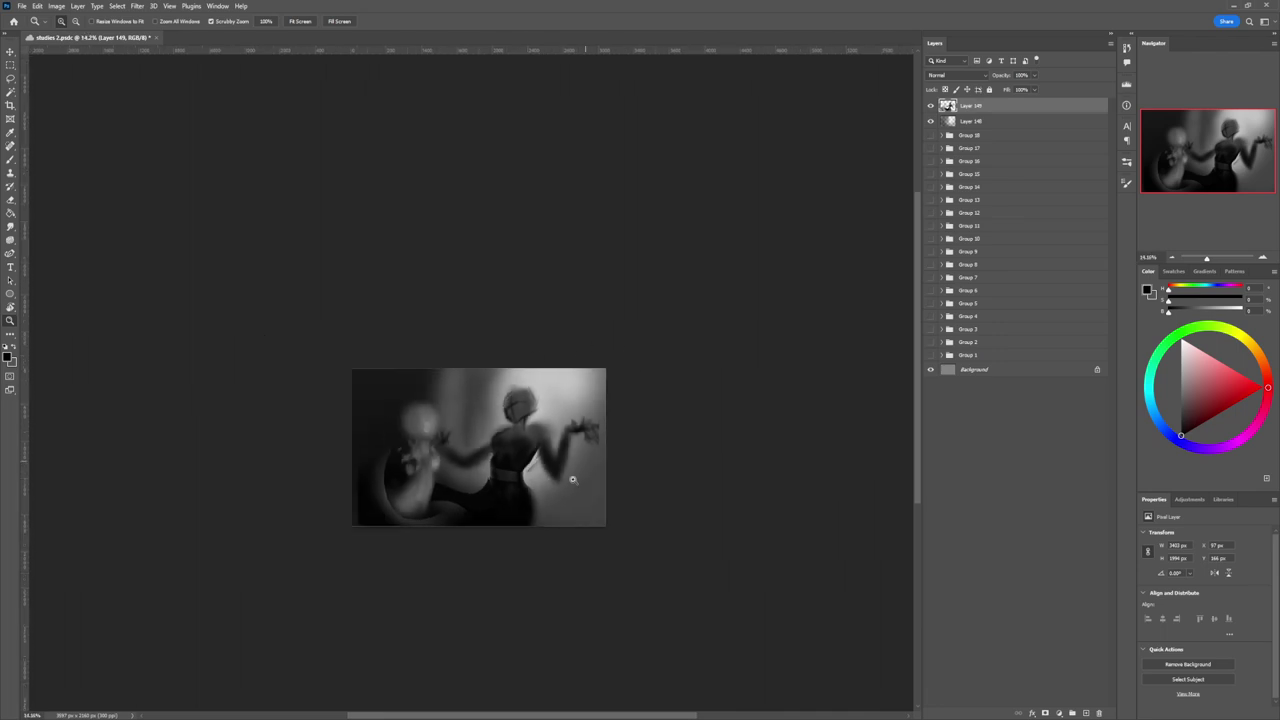
pyautogui.scroll(1, 532, 525)
pyautogui.press('b')
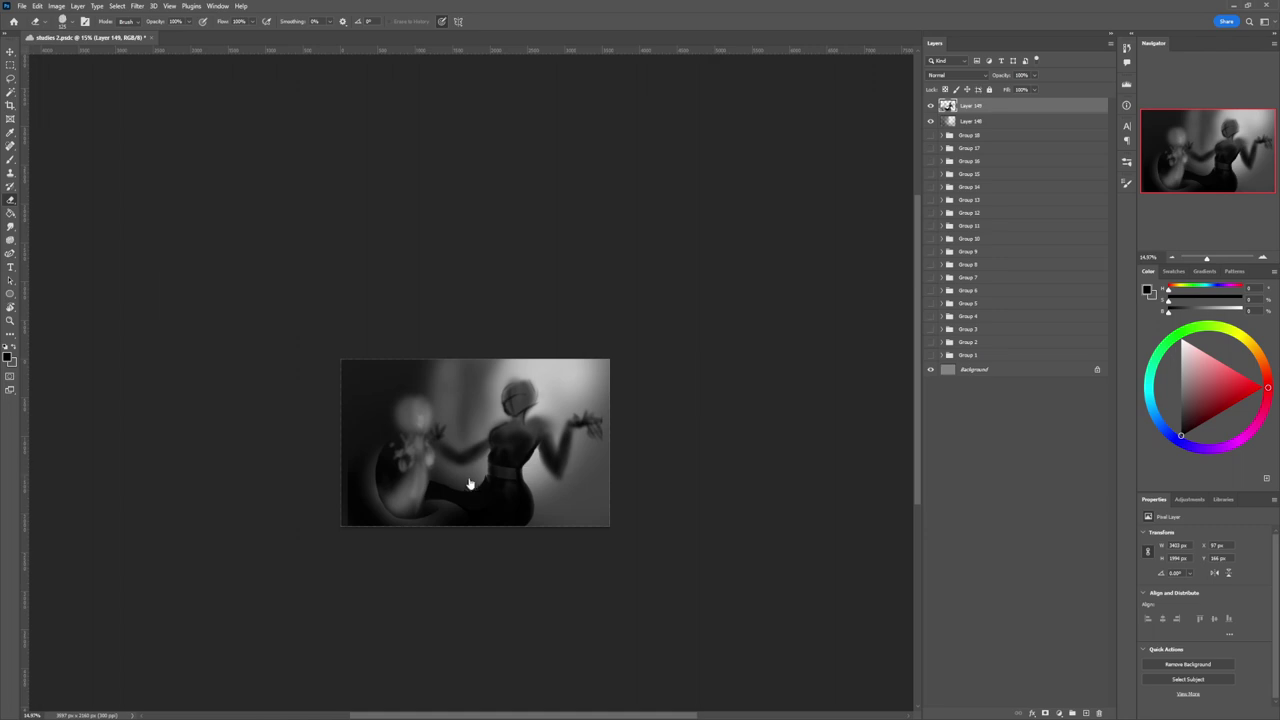
pyautogui.moveTo(524, 504); pyautogui.dragTo(500, 500)
pyautogui.moveTo(530, 424); pyautogui.dragTo(568, 419)
pyautogui.press('b')
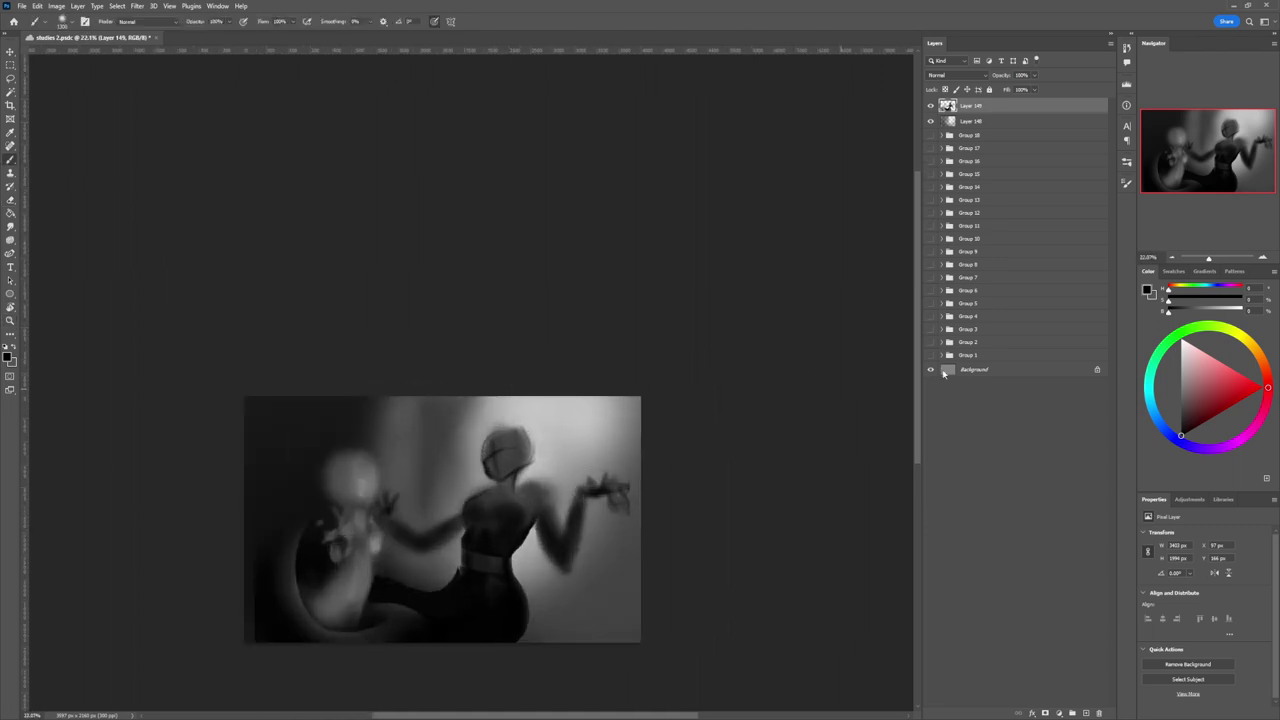
# - Paint soft light and mid-grey planes on the dark figure's head to model the face and its edges
pyautogui.click(1175, 366)
pyautogui.moveTo(495, 460)
pyautogui.mouseDown()
pyautogui.moveTo(503, 449)
pyautogui.moveTo(496, 465)
pyautogui.moveTo(487, 450)
pyautogui.moveTo(495, 474)
pyautogui.moveTo(502, 449)
pyautogui.mouseUp()
pyautogui.press('[')
pyautogui.press('[')
pyautogui.press('[')
pyautogui.press('[')
pyautogui.press('[')
pyautogui.click(1181, 388)
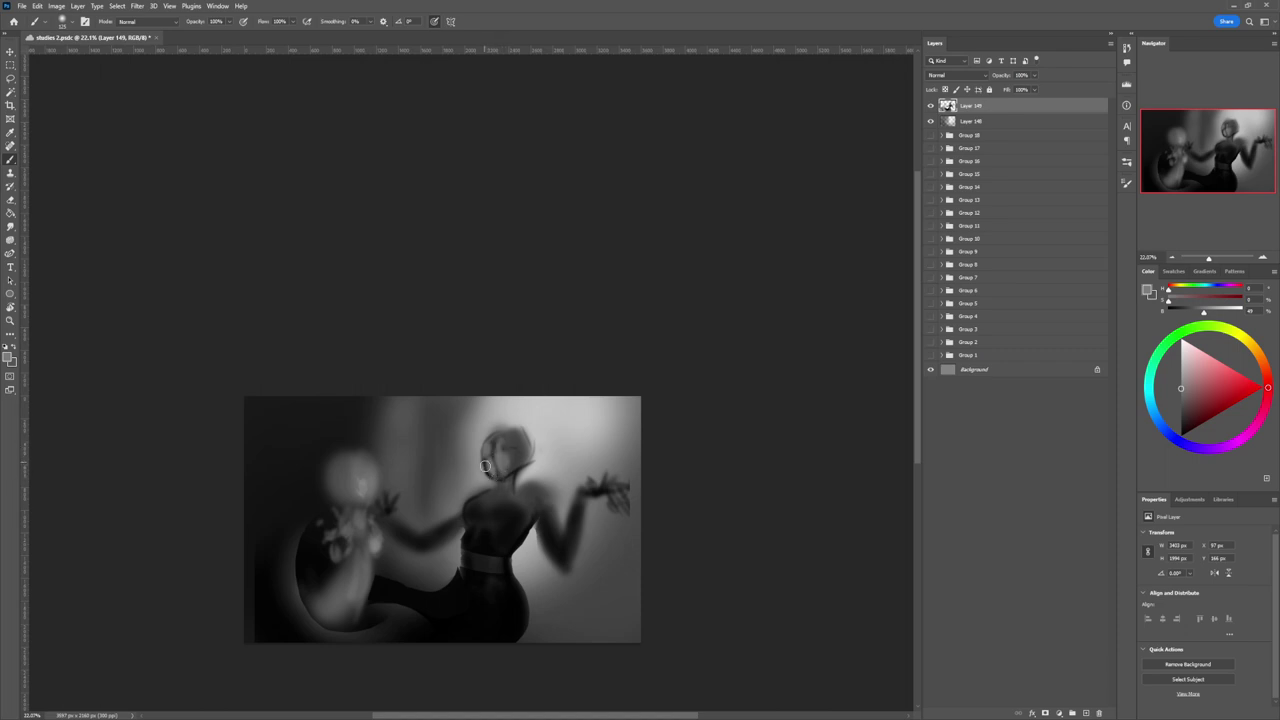
pyautogui.moveTo(499, 470); pyautogui.dragTo(529, 453)
# - Add small mid-grey highlights on the tops of the dark figure's shoulders
pyautogui.moveTo(488, 504); pyautogui.dragTo(494, 491)
pyautogui.press('[')
pyautogui.press('[')
pyautogui.press('[')
pyautogui.press('z')
pyautogui.keyDown('alt'); pyautogui.click(476, 484); pyautogui.keyUp('alt')
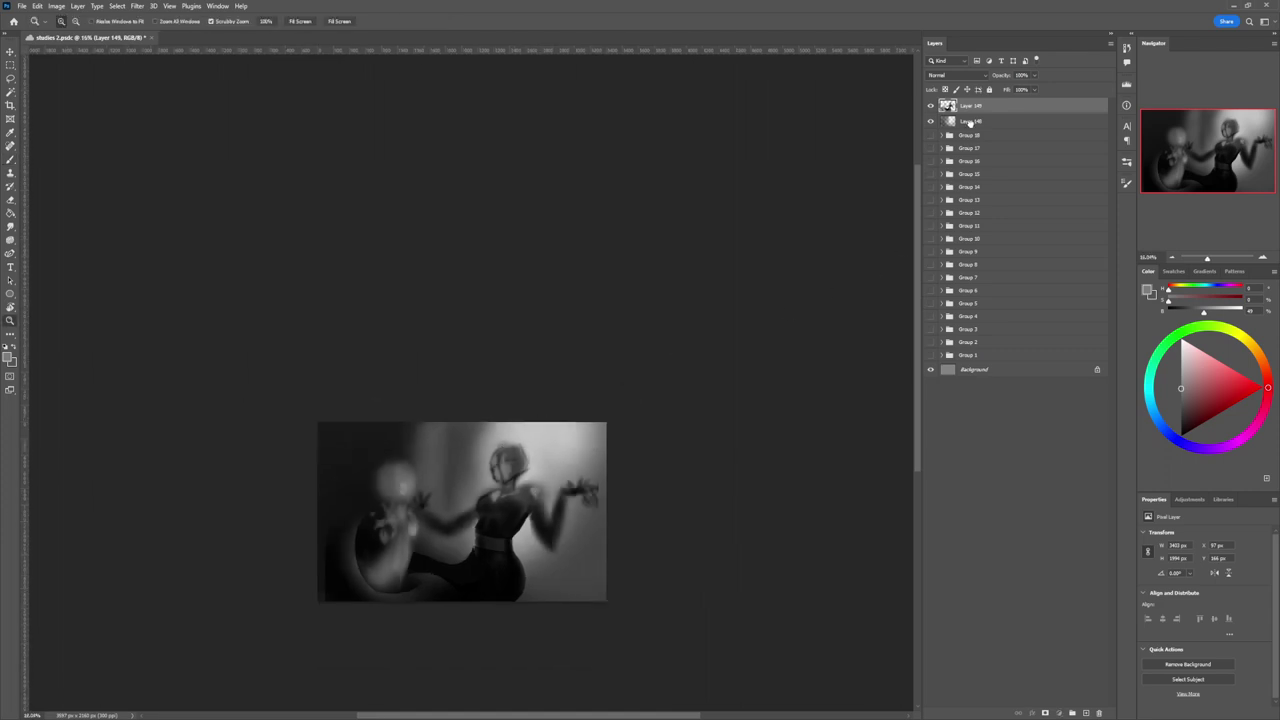
# - On Layer 148, darken the backdrop behind the figure's torso and right arm with soft dark grey strokes
pyautogui.click(970, 122)
pyautogui.moveTo(1181, 389); pyautogui.dragTo(1181, 404)
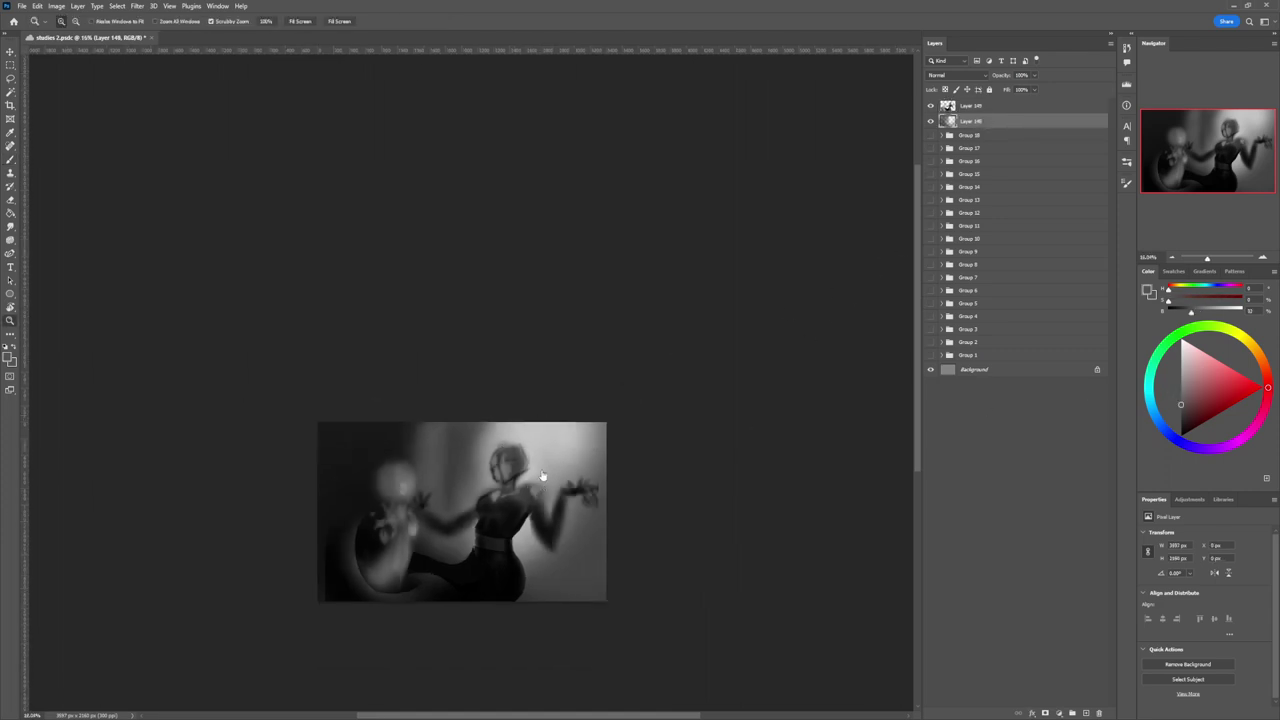
pyautogui.press('b')
pyautogui.moveTo(522, 553)
pyautogui.mouseDown()
pyautogui.moveTo(527, 522)
pyautogui.moveTo(536, 541)
pyautogui.moveTo(492, 547)
pyautogui.moveTo(482, 529)
pyautogui.moveTo(524, 511)
pyautogui.mouseUp()
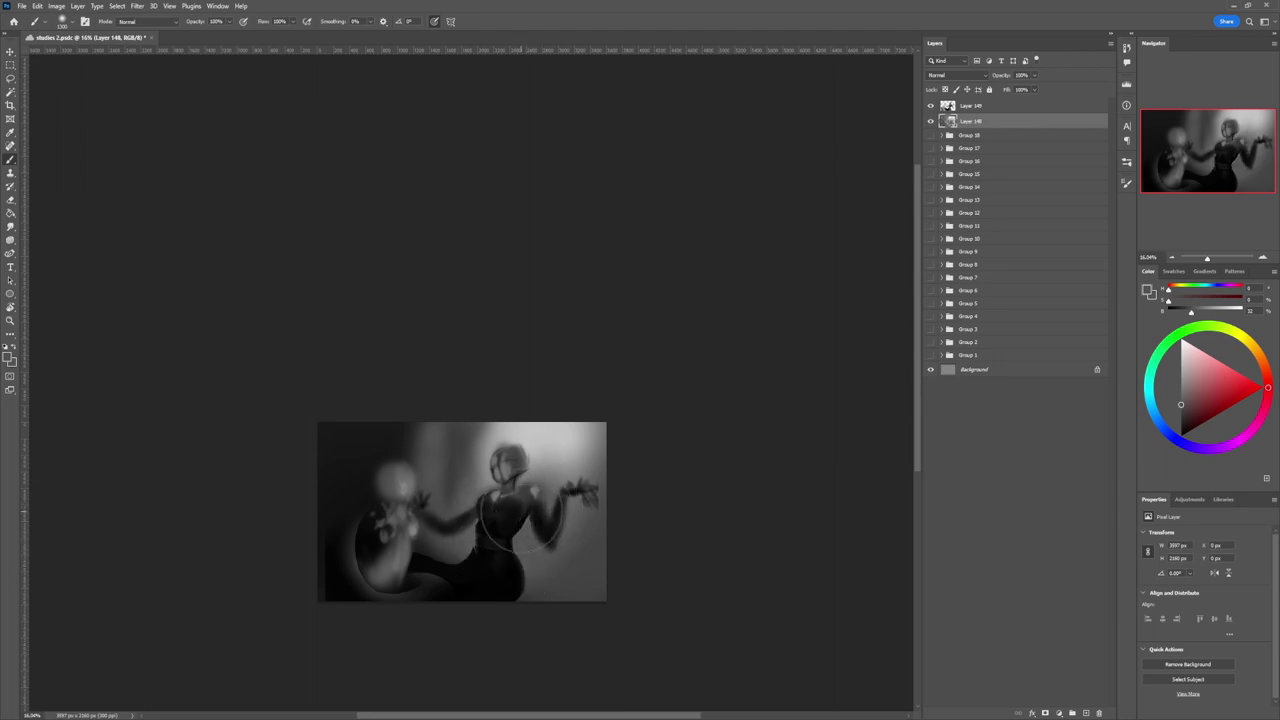
pyautogui.click(1179, 403)
pyautogui.moveTo(1179, 403); pyautogui.dragTo(1181, 407)
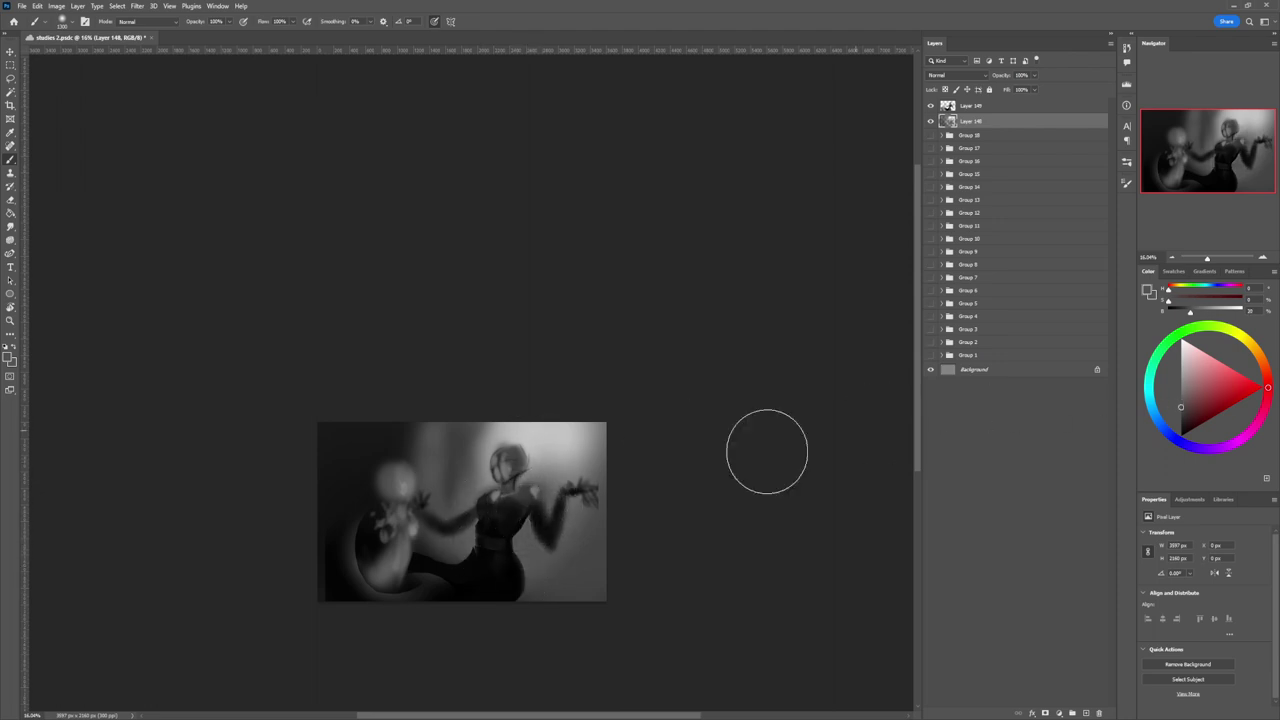
pyautogui.moveTo(510, 556)
pyautogui.mouseDown()
pyautogui.moveTo(526, 526)
pyautogui.moveTo(538, 550)
pyautogui.moveTo(542, 522)
pyautogui.moveTo(549, 541)
pyautogui.moveTo(565, 504)
pyautogui.mouseUp()
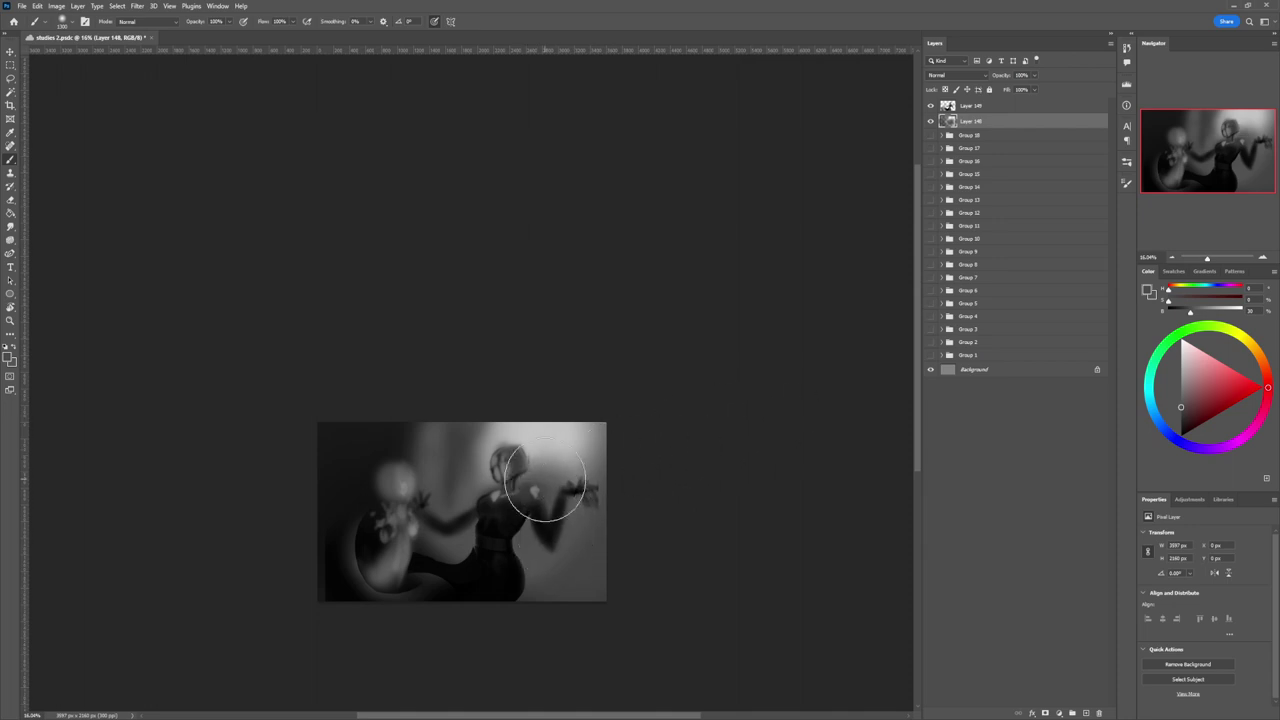
# - On Layer 149, extend the light grey highlights across both shoulders and along the dark figure's neckline, trimming them with sampled dark tones
pyautogui.press('z')
pyautogui.moveTo(495, 512); pyautogui.dragTo(567, 485)
pyautogui.press('b')
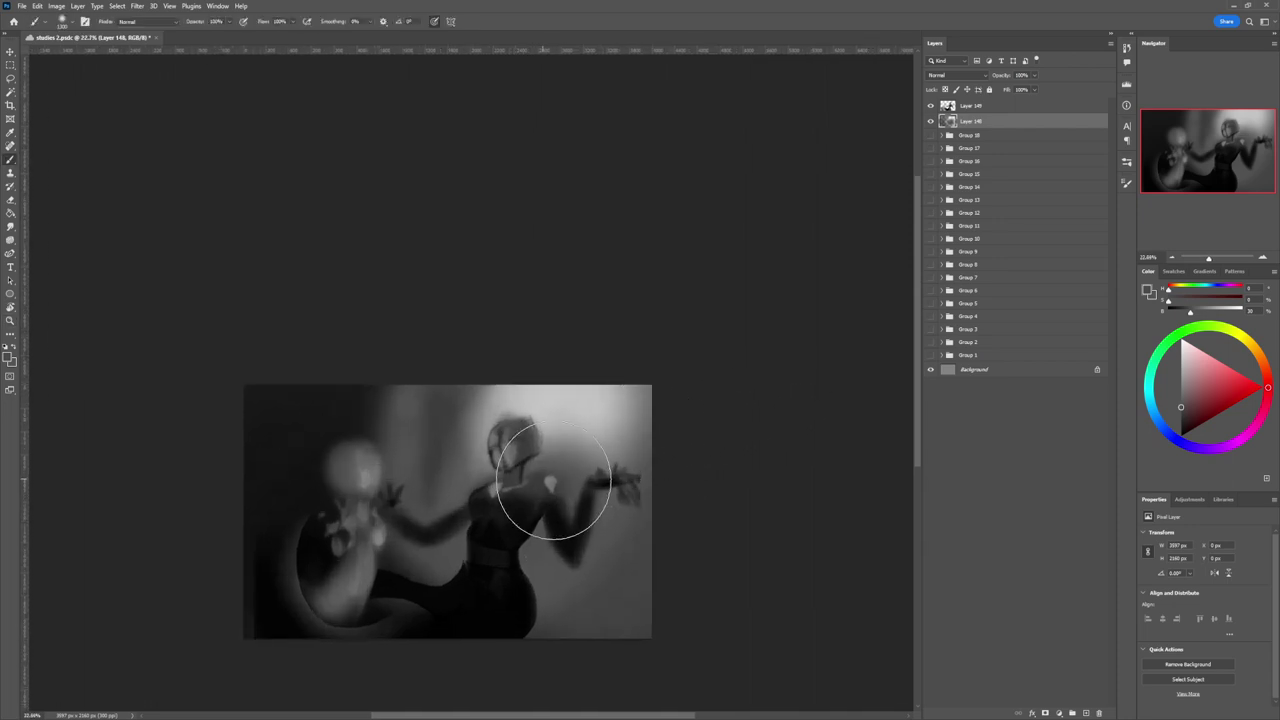
pyautogui.press('[')
pyautogui.moveTo(1178, 366)
pyautogui.mouseDown()
pyautogui.moveTo(1165, 361)
pyautogui.moveTo(1174, 369)
pyautogui.mouseUp()
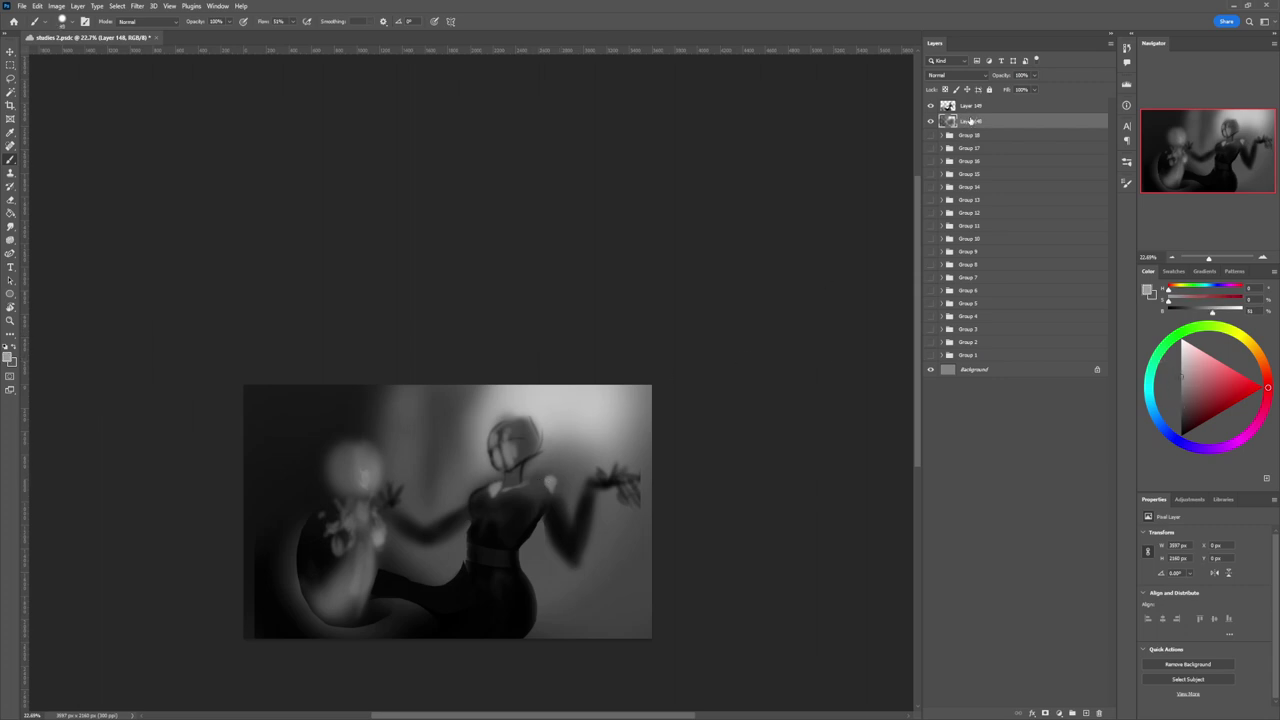
pyautogui.click(976, 107)
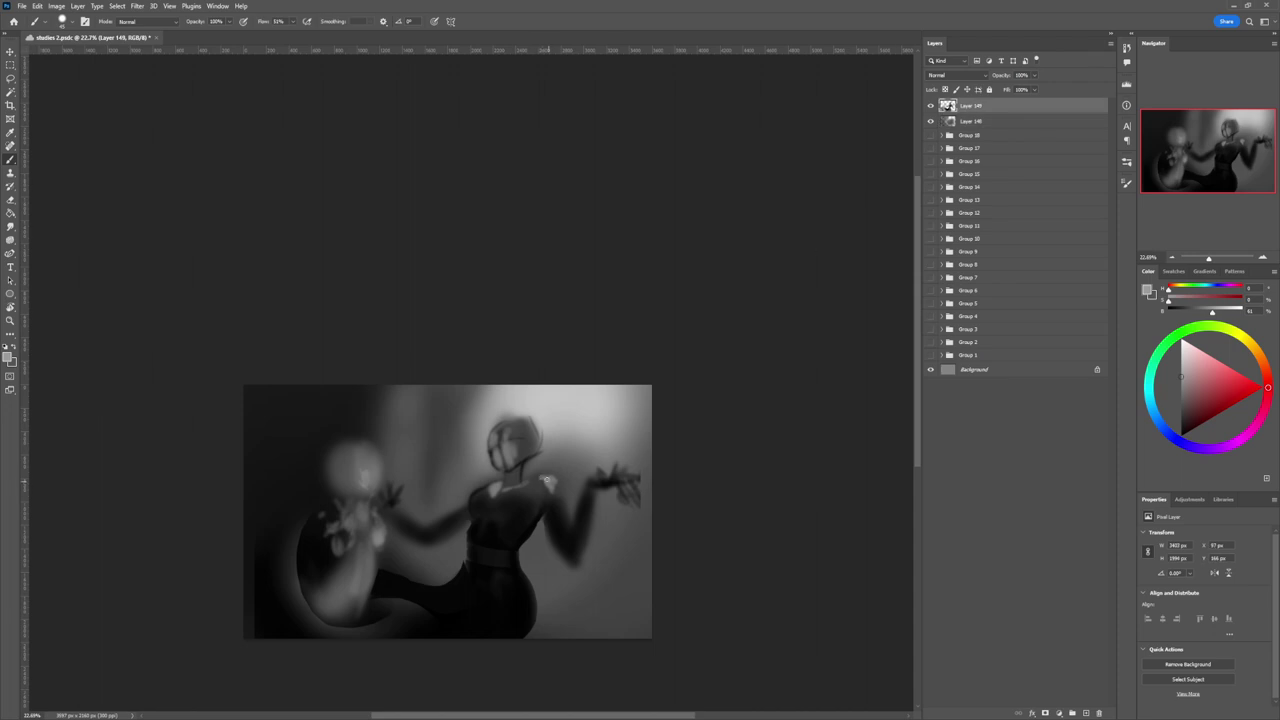
pyautogui.moveTo(547, 480)
pyautogui.mouseDown()
pyautogui.moveTo(546, 494)
pyautogui.moveTo(539, 466)
pyautogui.moveTo(538, 495)
pyautogui.moveTo(538, 483)
pyautogui.moveTo(512, 489)
pyautogui.moveTo(523, 488)
pyautogui.mouseUp()
pyautogui.keyDown('alt'); pyautogui.click(510, 502); pyautogui.keyUp('alt')
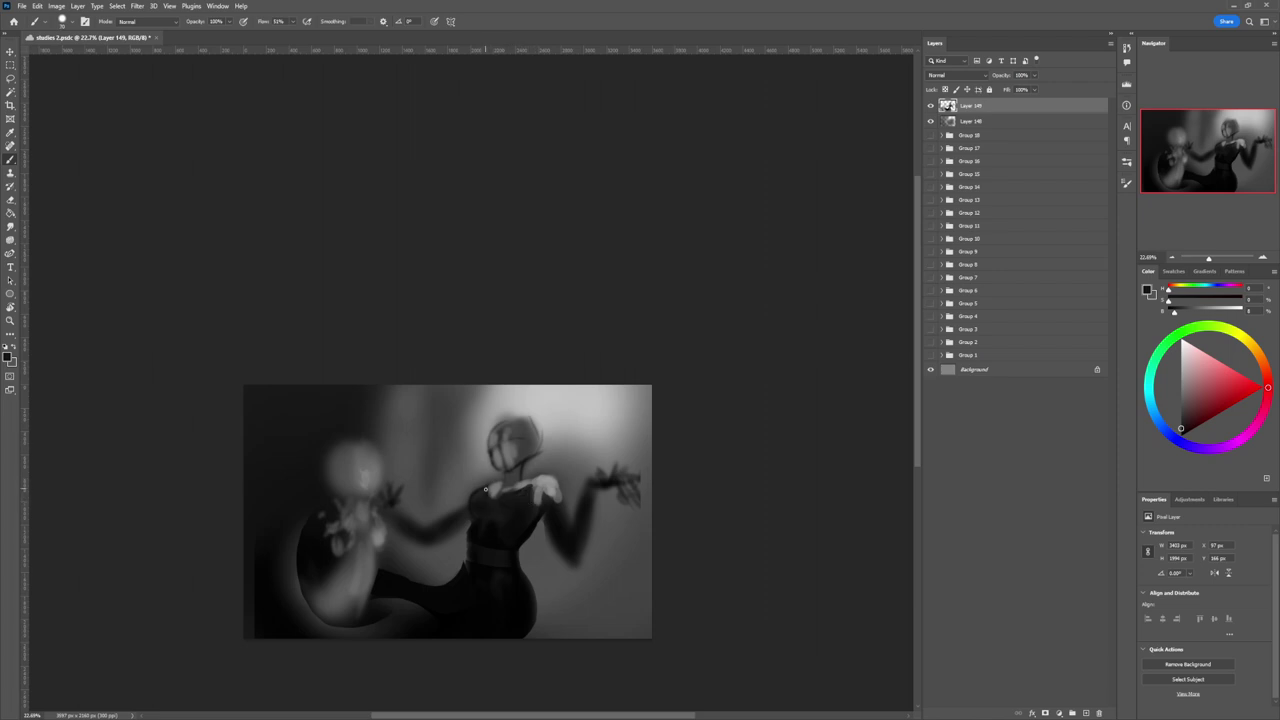
pyautogui.keyDown('alt'); pyautogui.click(536, 495); pyautogui.keyUp('alt')
pyautogui.moveTo(534, 480); pyautogui.dragTo(549, 481)
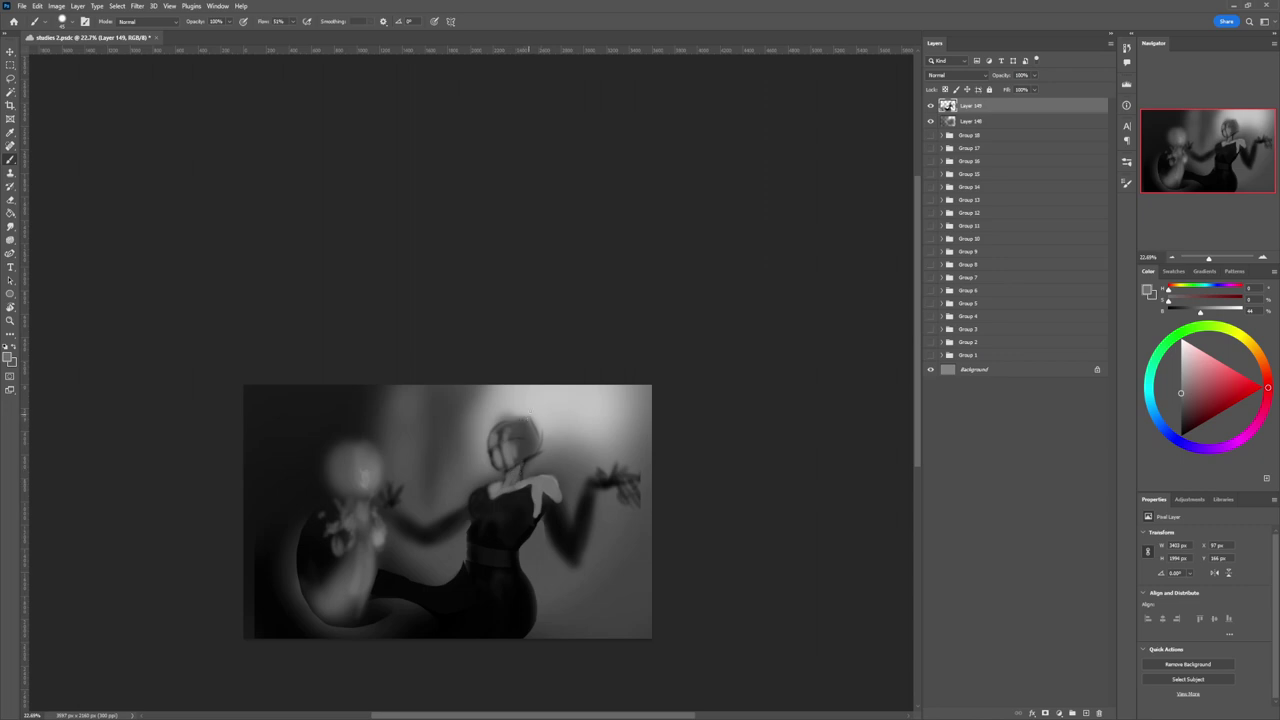
# - Paint sampled greys down the dark figure's face and neck, and brighten the collarbone with a light grey at 67% brightness
pyautogui.keyDown('alt'); pyautogui.click(517, 463); pyautogui.keyUp('alt')
pyautogui.keyDown('alt'); pyautogui.click(517, 453); pyautogui.keyUp('alt')
pyautogui.moveTo(523, 440); pyautogui.dragTo(521, 479)
pyautogui.click(1181, 370)
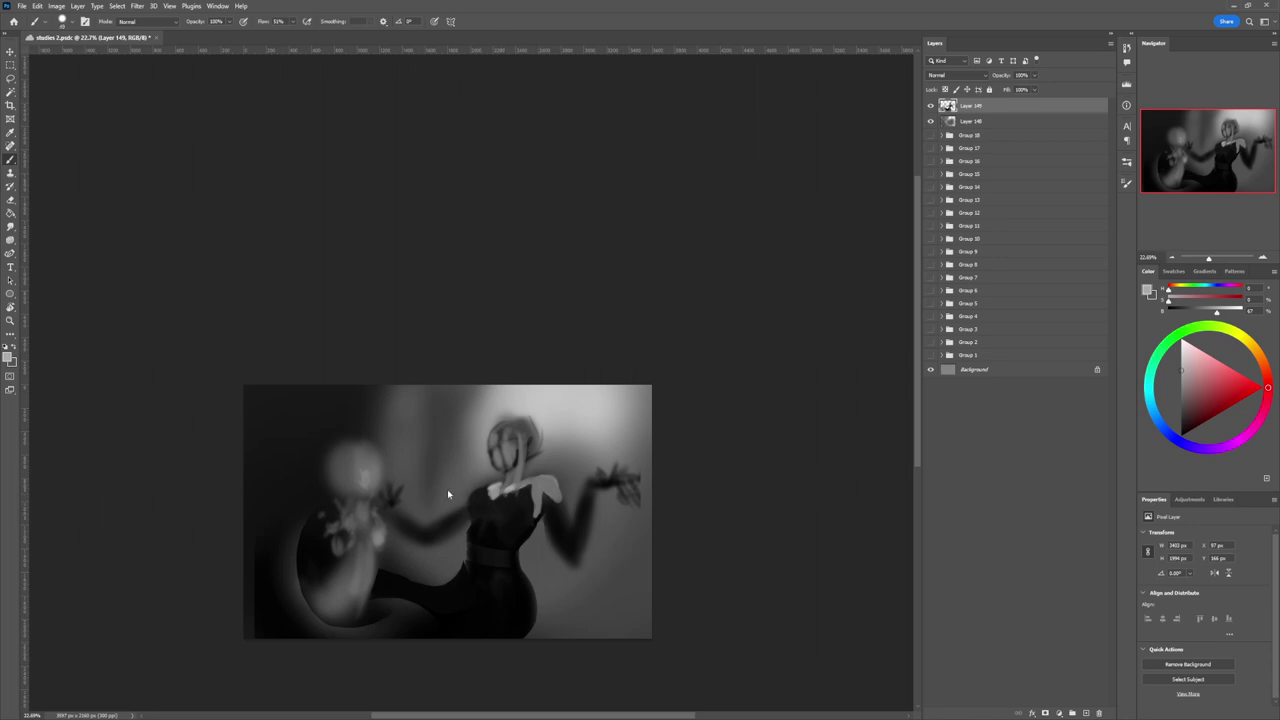
# - Select the bust area of the dress with a freehand Lasso outline that follows the neckline
pyautogui.press('l')
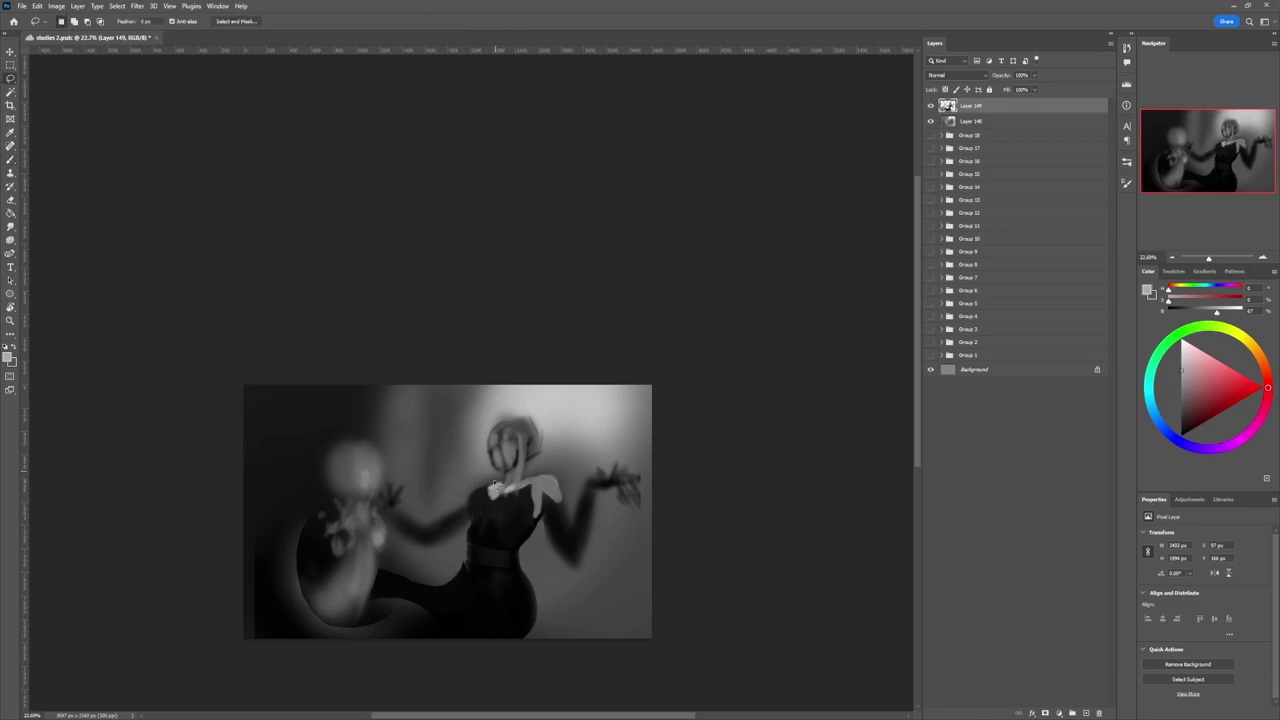
pyautogui.moveTo(477, 500)
pyautogui.mouseDown()
pyautogui.moveTo(477, 520)
pyautogui.moveTo(535, 508)
pyautogui.moveTo(536, 492)
pyautogui.moveTo(486, 494)
pyautogui.mouseUp()
pyautogui.press('b')
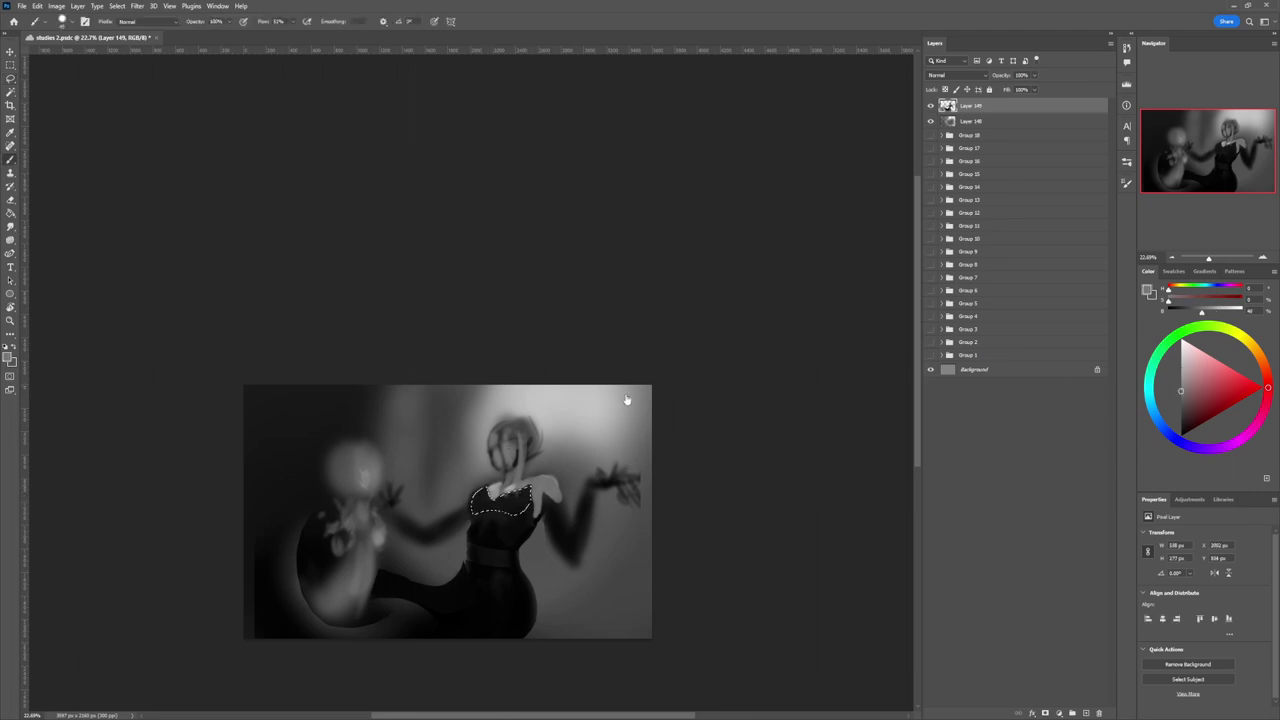
pyautogui.press('l')
pyautogui.press('b')
pyautogui.click(892, 411)
# - Brush a soft mid-grey sheen over the selected bust, shade its edges with black, and clear the selection
pyautogui.moveTo(527, 494); pyautogui.dragTo(527, 501)
pyautogui.press('[')
pyautogui.press('[')
pyautogui.press('[')
pyautogui.press('[')
pyautogui.press('[')
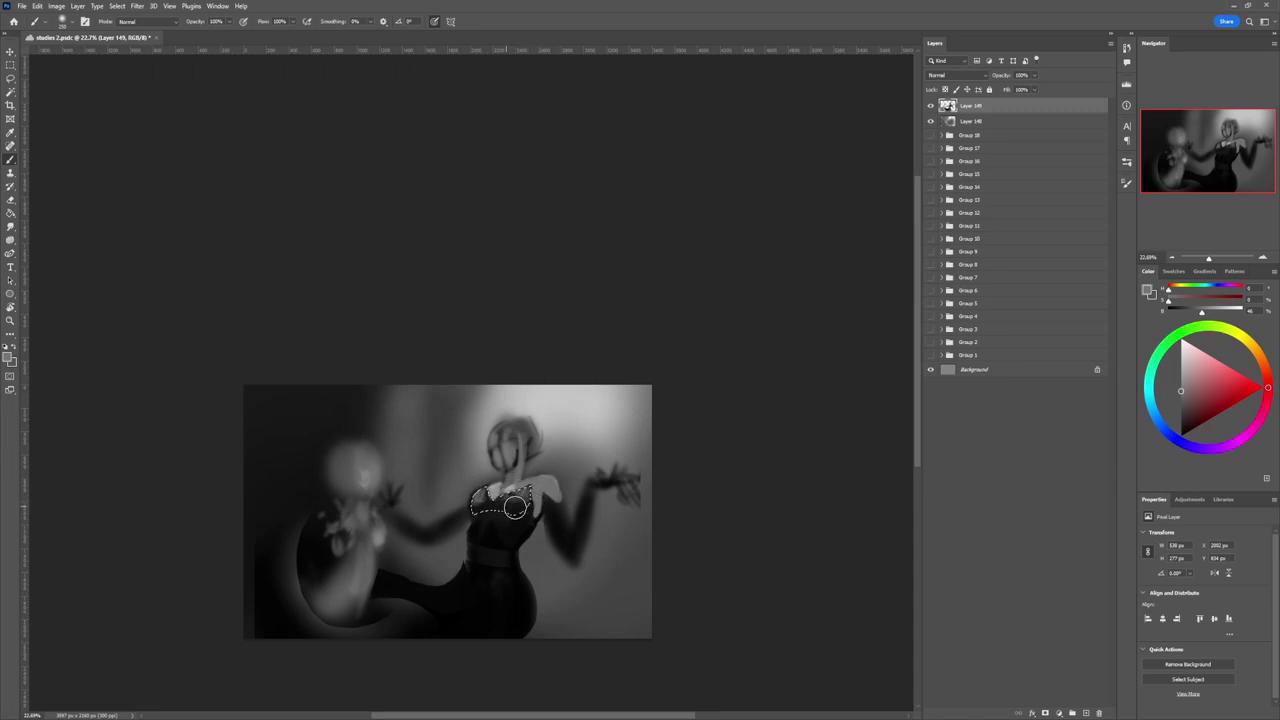
pyautogui.press(']')
pyautogui.press(']')
pyautogui.press(']')
pyautogui.press(']')
pyautogui.press(']')
pyautogui.press(']')
pyautogui.press('[')
pyautogui.press('[')
pyautogui.press('[')
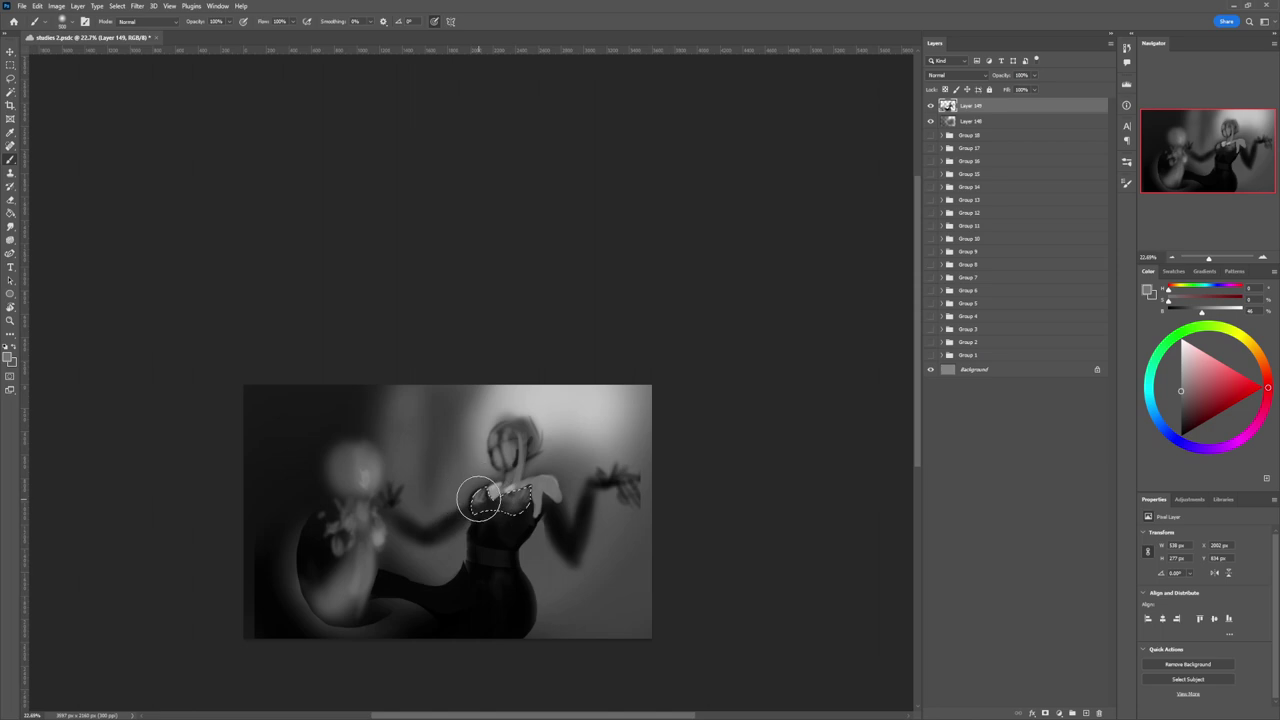
pyautogui.moveTo(1190, 407); pyautogui.dragTo(1181, 436)
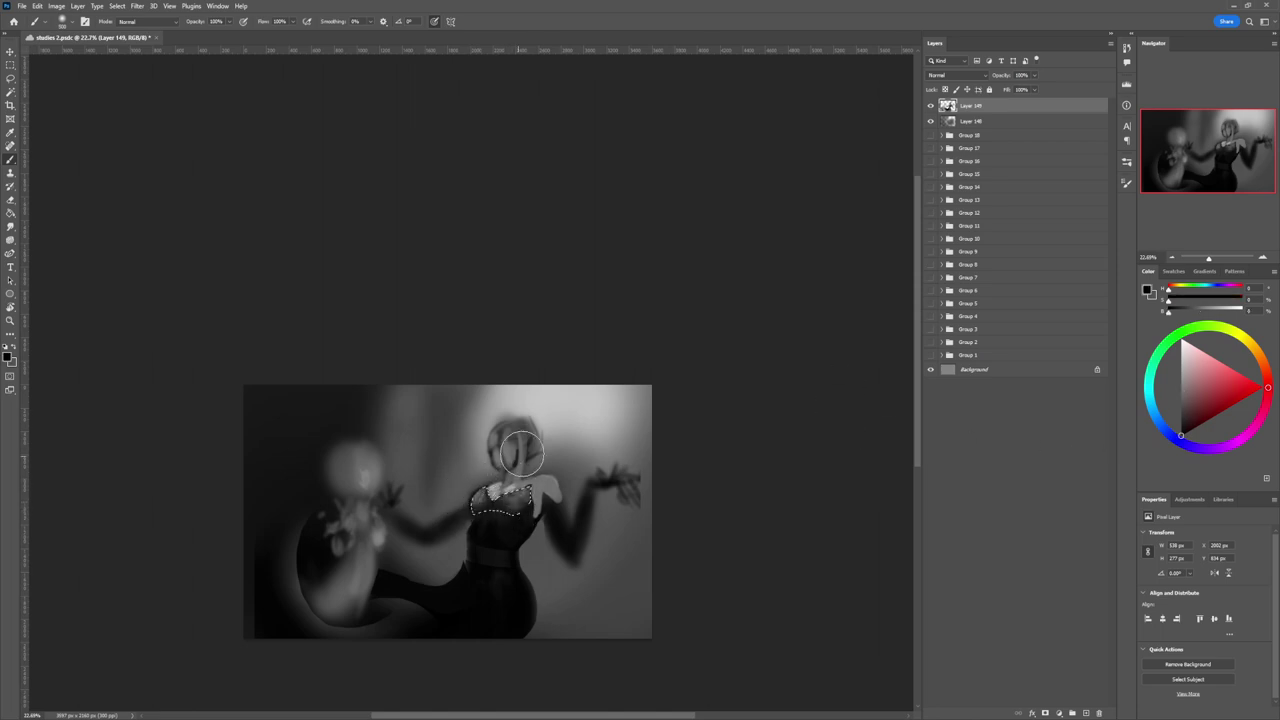
pyautogui.press('l')
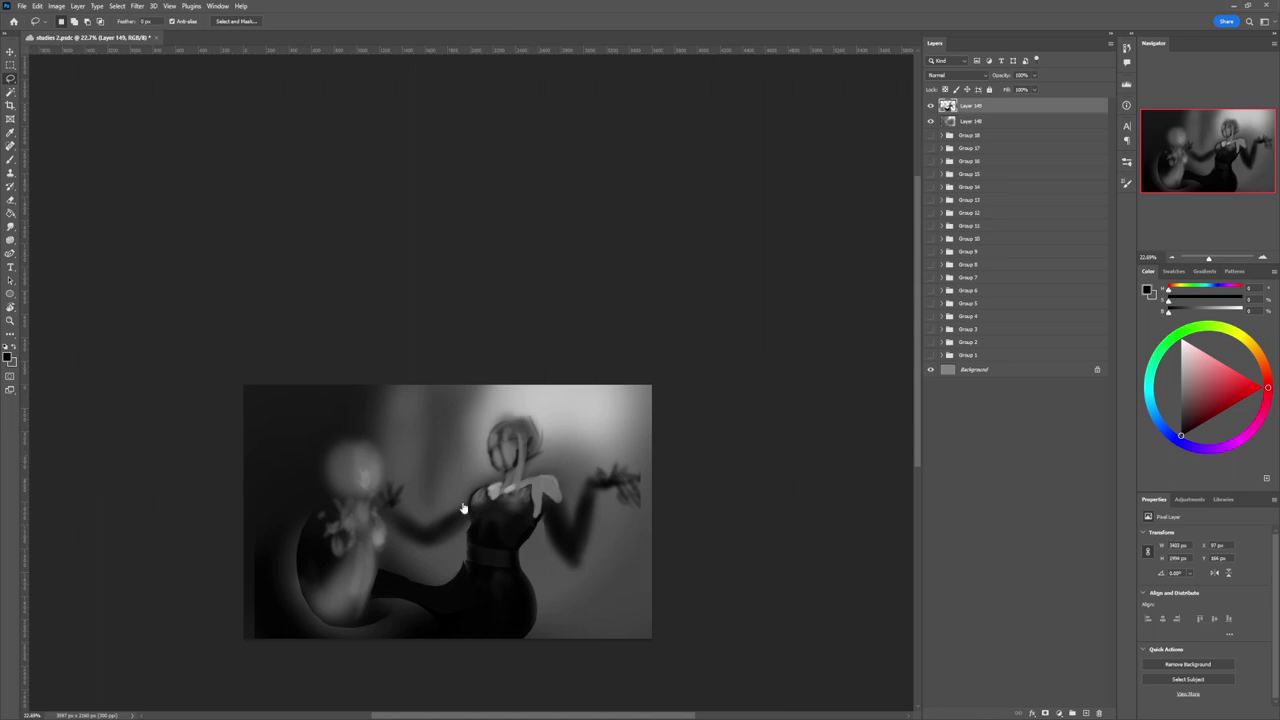
# - Paint thin curved dark grey folds down the bodice from the bust to the waist with a small brush
pyautogui.press('z')
pyautogui.moveTo(510, 519); pyautogui.dragTo(468, 484)
pyautogui.moveTo(516, 591)
pyautogui.mouseDown()
pyautogui.moveTo(543, 579)
pyautogui.moveTo(539, 517)
pyautogui.mouseUp()
pyautogui.press('b')
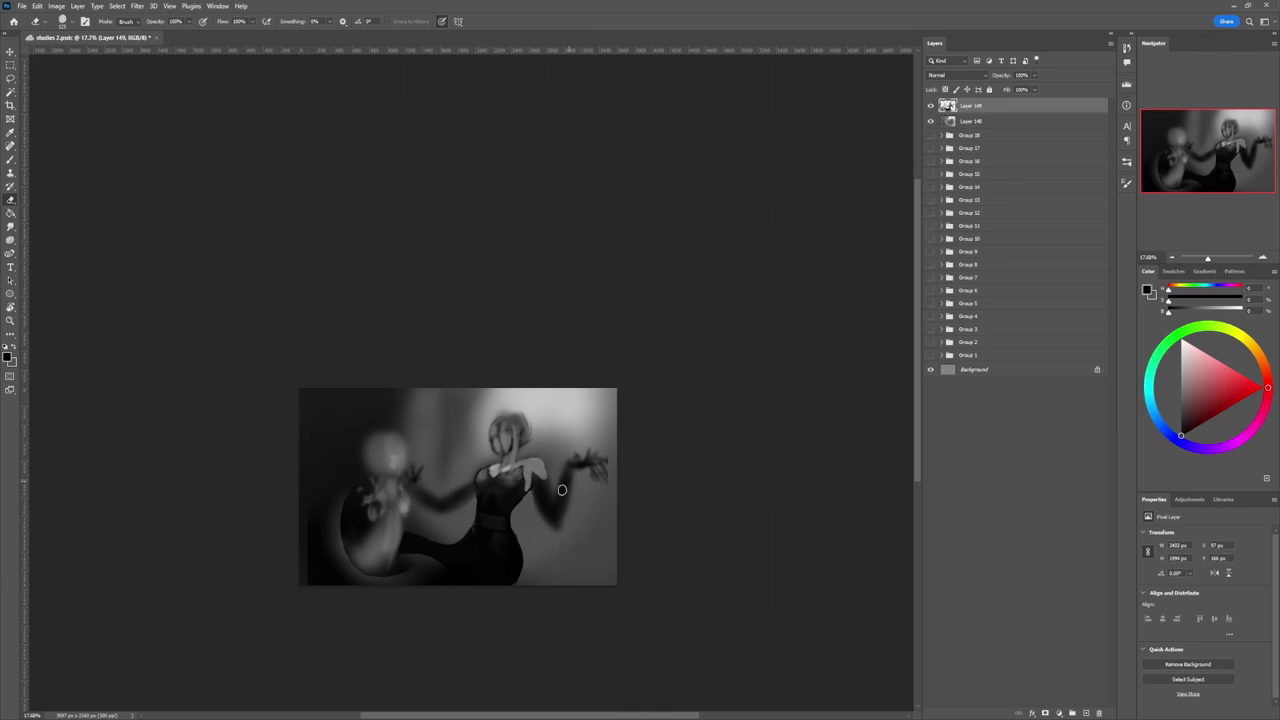
pyautogui.press('z')
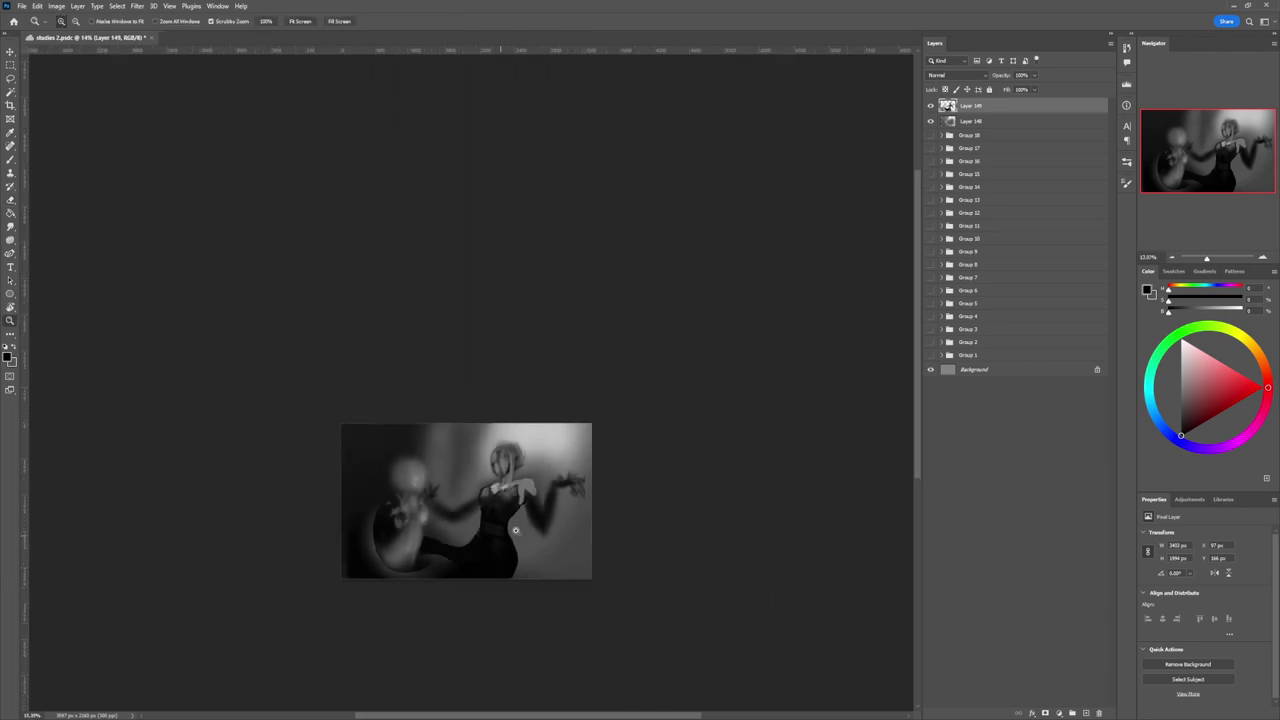
pyautogui.click(500, 518)
pyautogui.press('b')
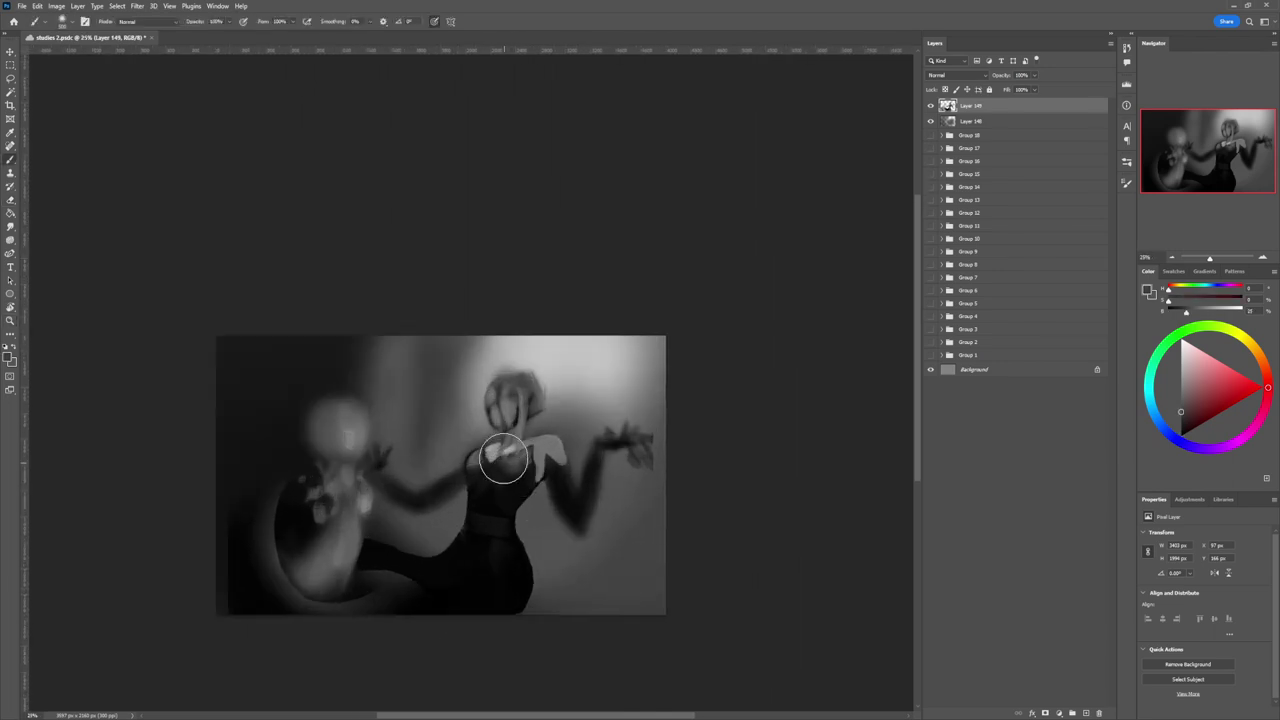
pyautogui.press('[')
pyautogui.press('[')
pyautogui.press('[')
pyautogui.press('[')
pyautogui.press('[')
pyautogui.press('[')
pyautogui.press('[')
pyautogui.press('[')
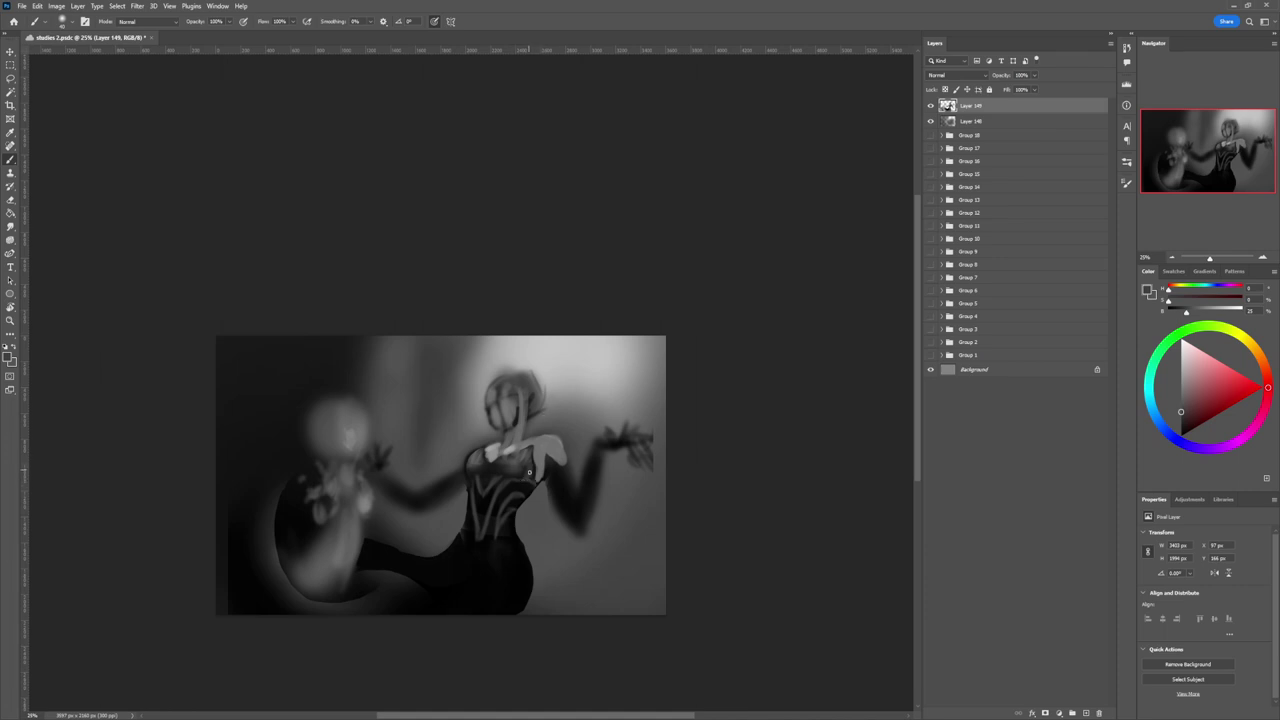
# - Add light grey accents at 68% brightness to the neckline, collarbone and upper edges of the bodice
pyautogui.click(1181, 370)
pyautogui.moveTo(531, 449); pyautogui.dragTo(534, 472)
pyautogui.moveTo(485, 448); pyautogui.dragTo(478, 462)
pyautogui.press('z')
pyautogui.moveTo(508, 505)
pyautogui.mouseDown()
pyautogui.moveTo(455, 500)
pyautogui.moveTo(505, 526)
pyautogui.mouseUp()
pyautogui.scroll(1, 491, 523)
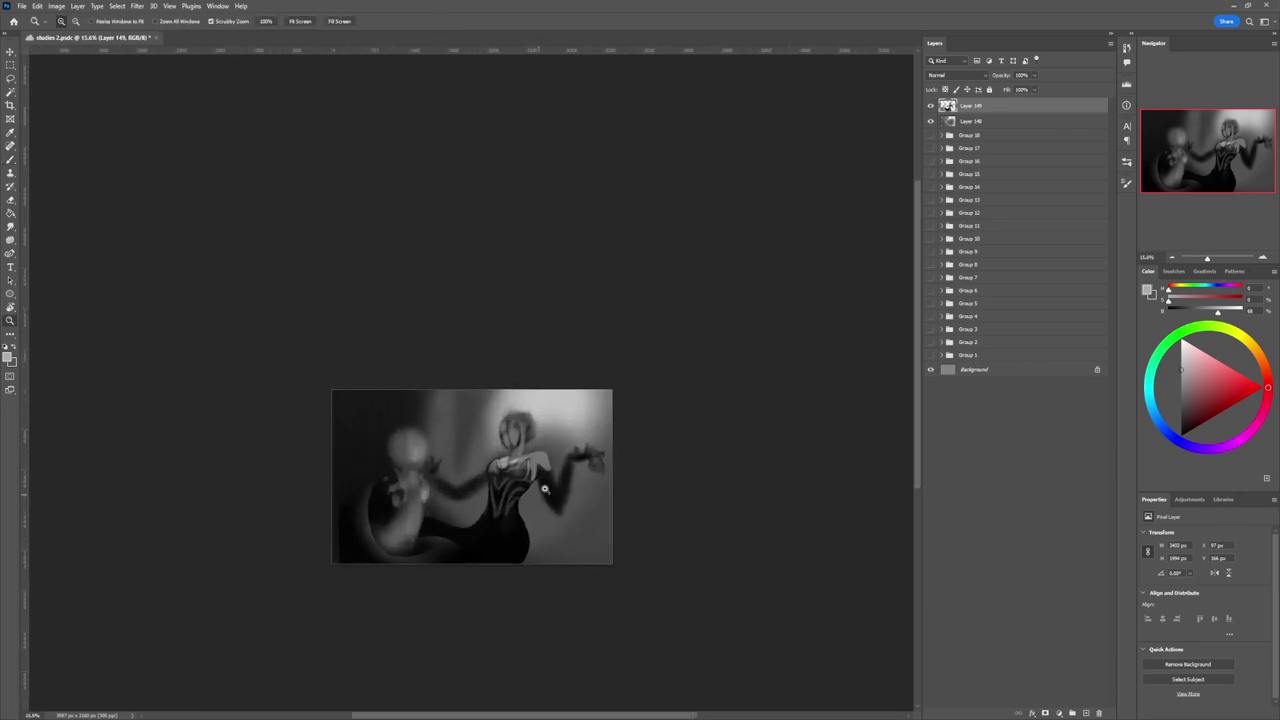
pyautogui.scroll(1, 505, 463)
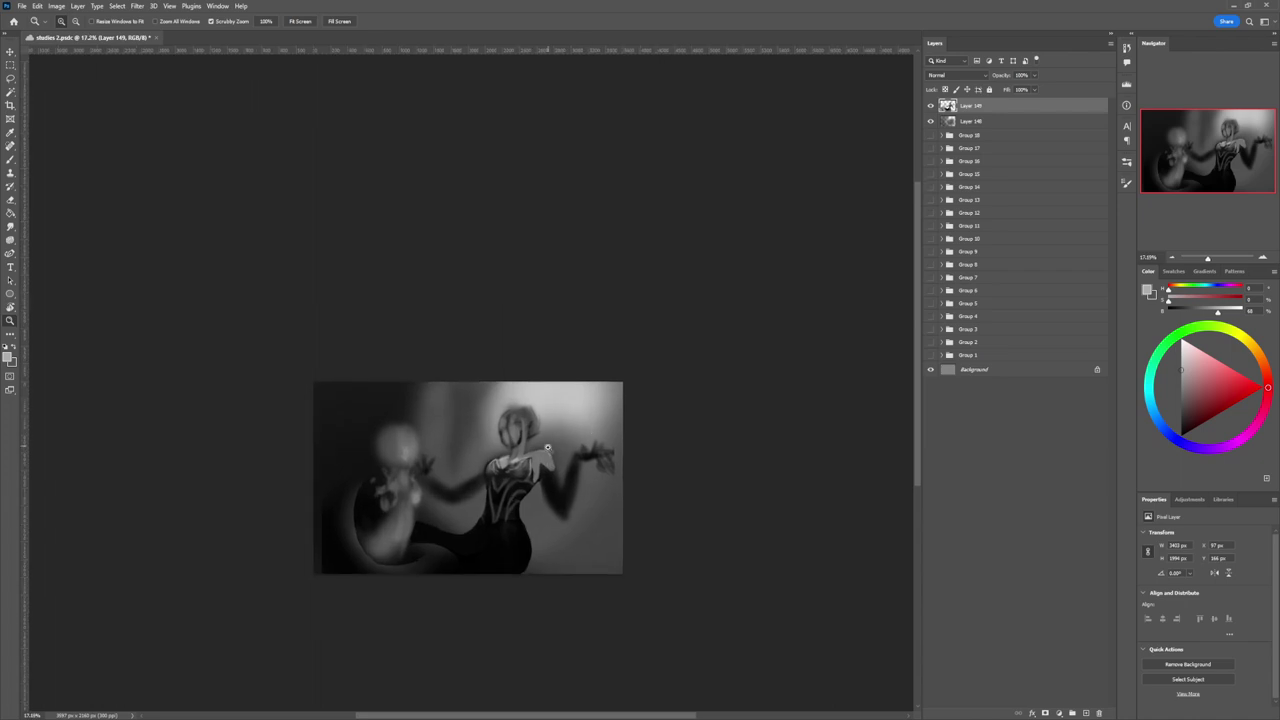
pyautogui.press('b')
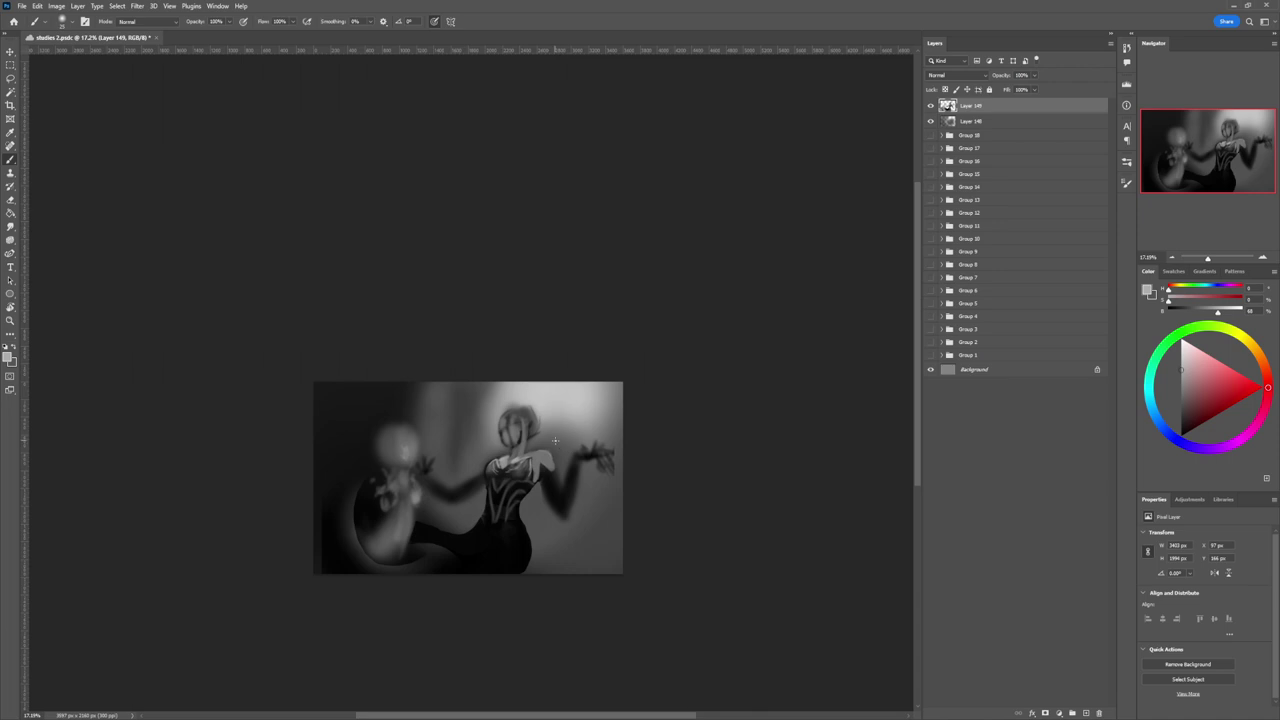
# - Lasso the bare shoulder beside the raised hand, brighten it with a large soft light grey brush, and deselect it
pyautogui.press('l')
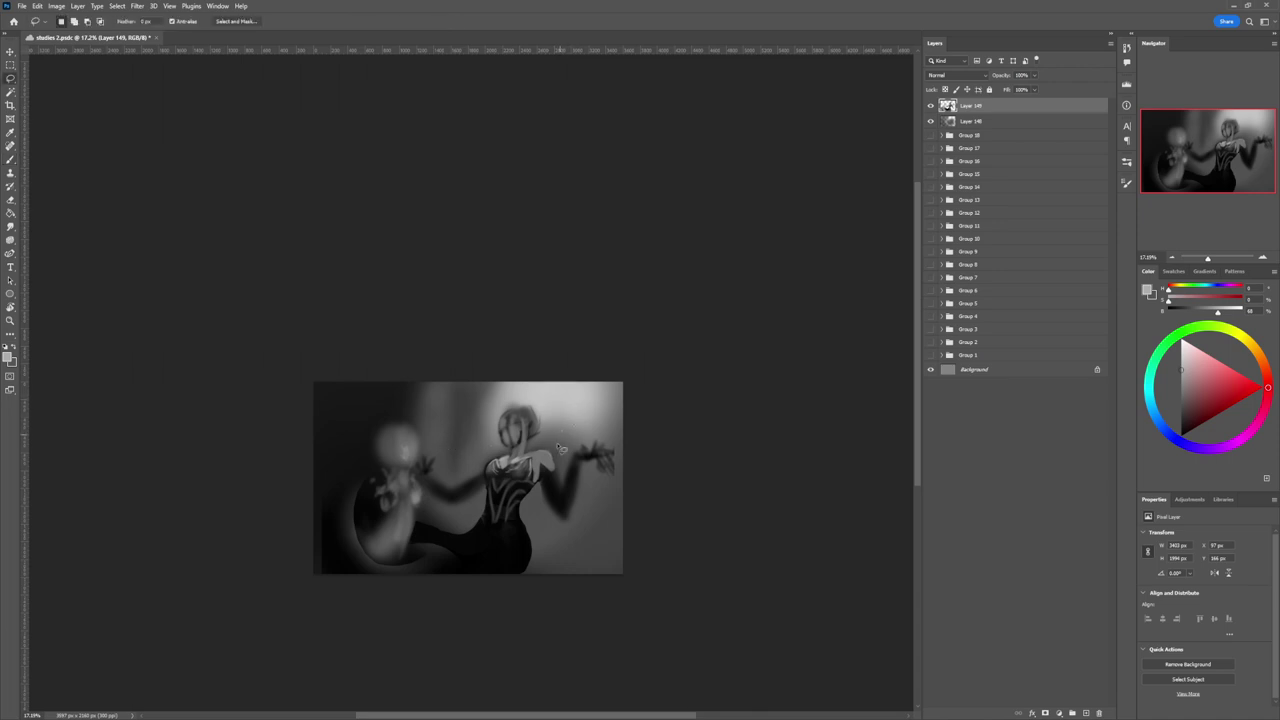
pyautogui.moveTo(540, 482)
pyautogui.mouseDown()
pyautogui.moveTo(554, 473)
pyautogui.moveTo(547, 456)
pyautogui.moveTo(528, 463)
pyautogui.moveTo(536, 480)
pyautogui.moveTo(545, 470)
pyautogui.mouseUp()
pyautogui.press('b')
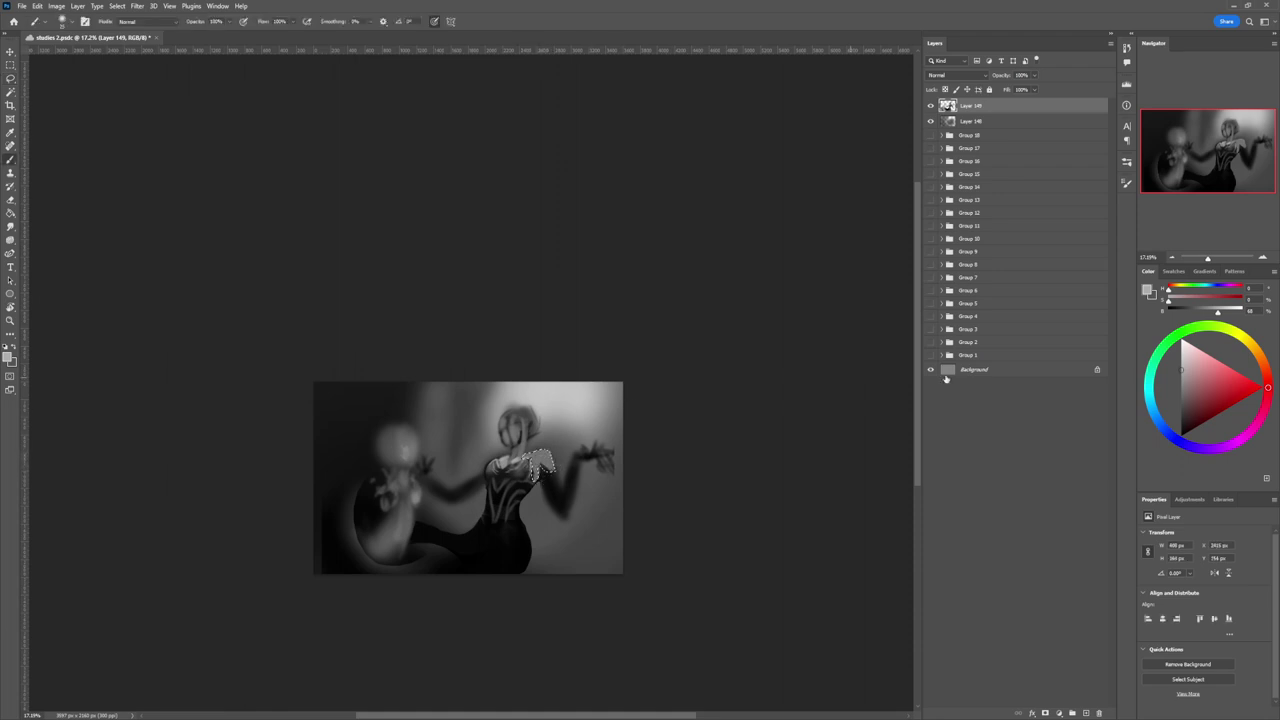
pyautogui.press(']')
pyautogui.press(']')
pyautogui.press(']')
pyautogui.press(']')
pyautogui.press(']')
pyautogui.press(']')
pyautogui.press(']')
pyautogui.press(']')
pyautogui.press(']')
pyautogui.press(']')
pyautogui.moveTo(534, 446)
pyautogui.mouseDown()
pyautogui.moveTo(560, 445)
pyautogui.moveTo(507, 473)
pyautogui.moveTo(559, 444)
pyautogui.mouseUp()
pyautogui.press('l')
# - Add a soft glow to the centre of the bodice with a larger brush in near-white at 88% brightness
pyautogui.press('b')
pyautogui.press('l')
pyautogui.moveTo(511, 481); pyautogui.dragTo(537, 467)
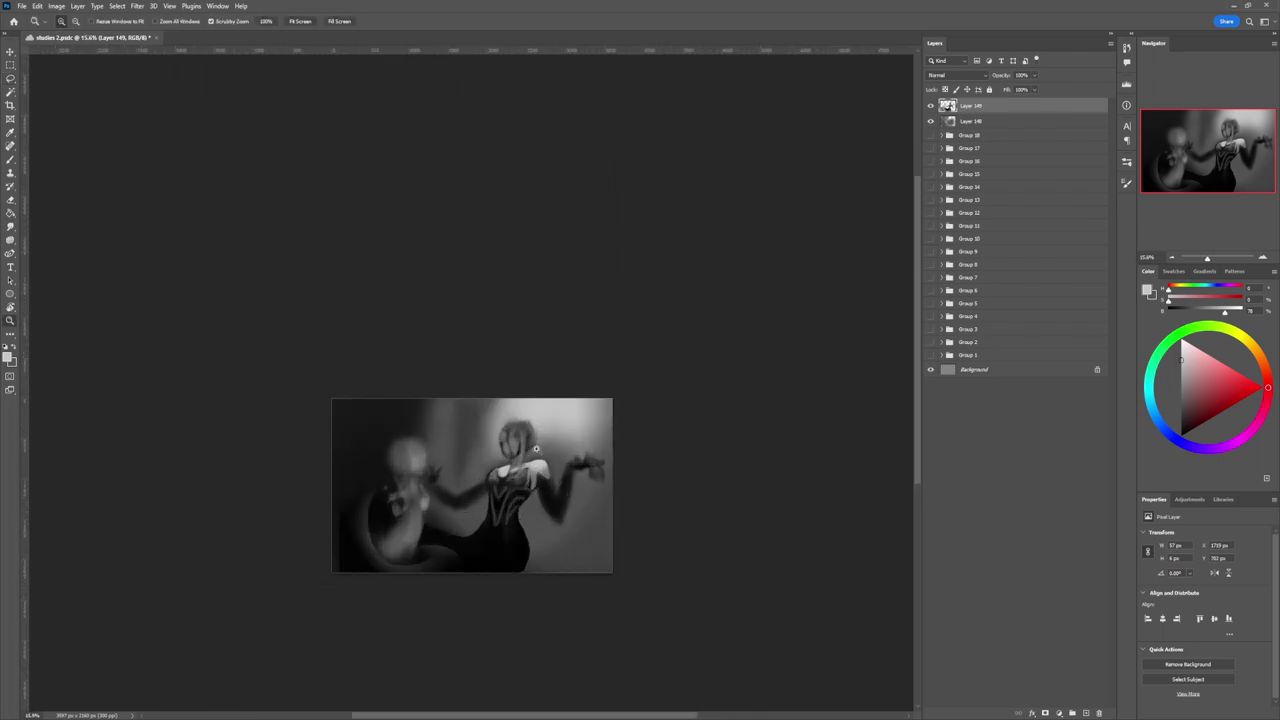
pyautogui.press('b')
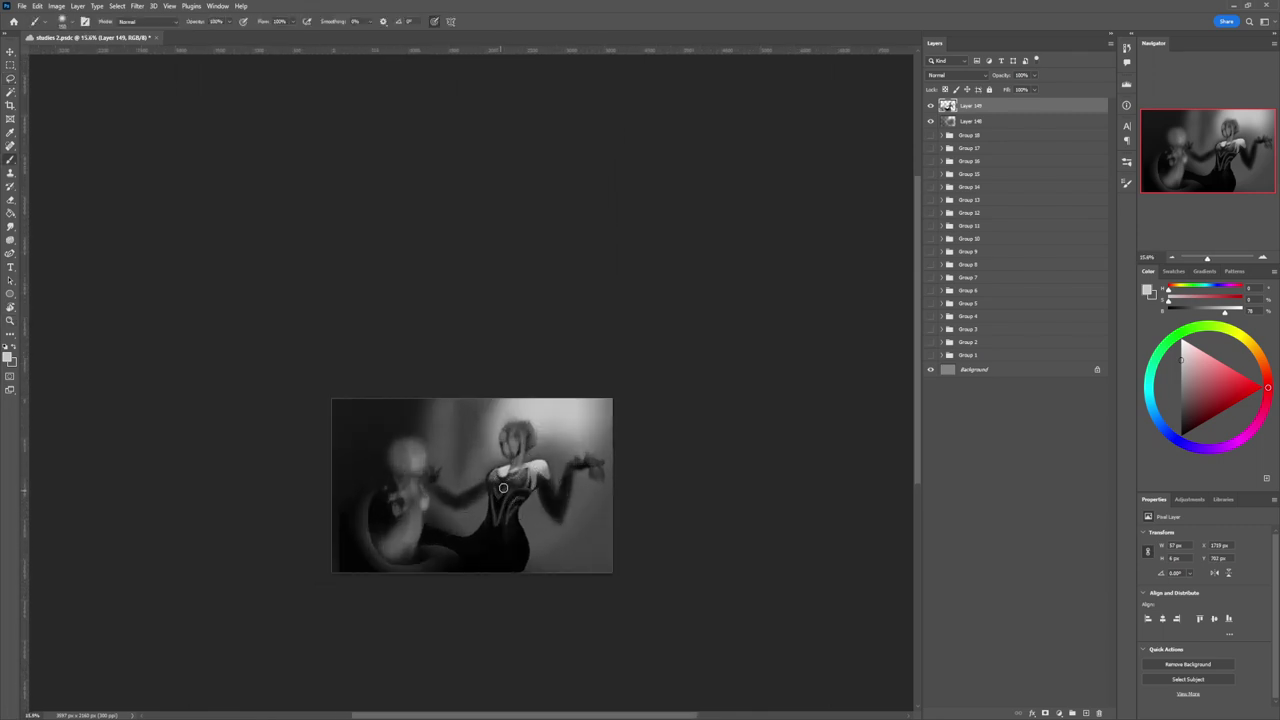
pyautogui.press('l')
pyautogui.press('b')
pyautogui.click(1183, 347)
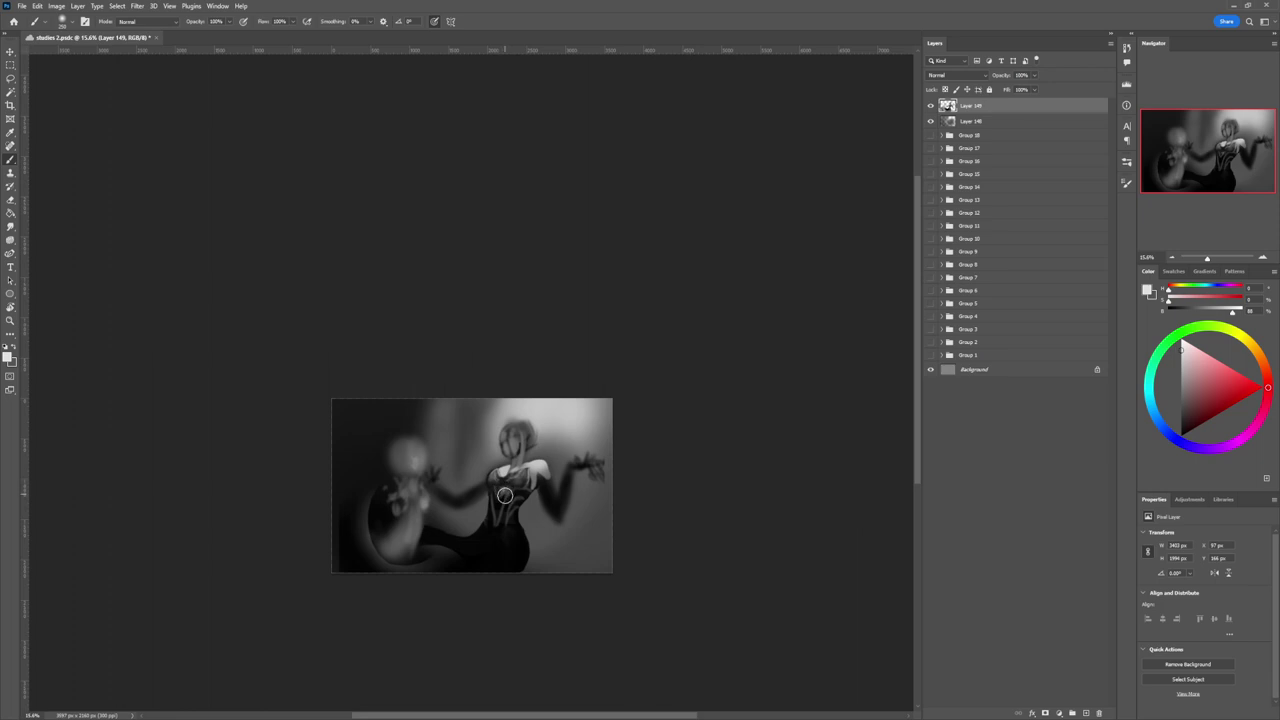
pyautogui.press(']')
pyautogui.press(']')
pyautogui.press(']')
pyautogui.press(']')
pyautogui.press(']')
pyautogui.press(']')
pyautogui.moveTo(503, 493); pyautogui.dragTo(514, 496)
# - Refine the bodice highlights with near-black sampled from the dress, using a progressively smaller brush
pyautogui.keyDown('alt'); pyautogui.click(493, 485); pyautogui.keyUp('alt')
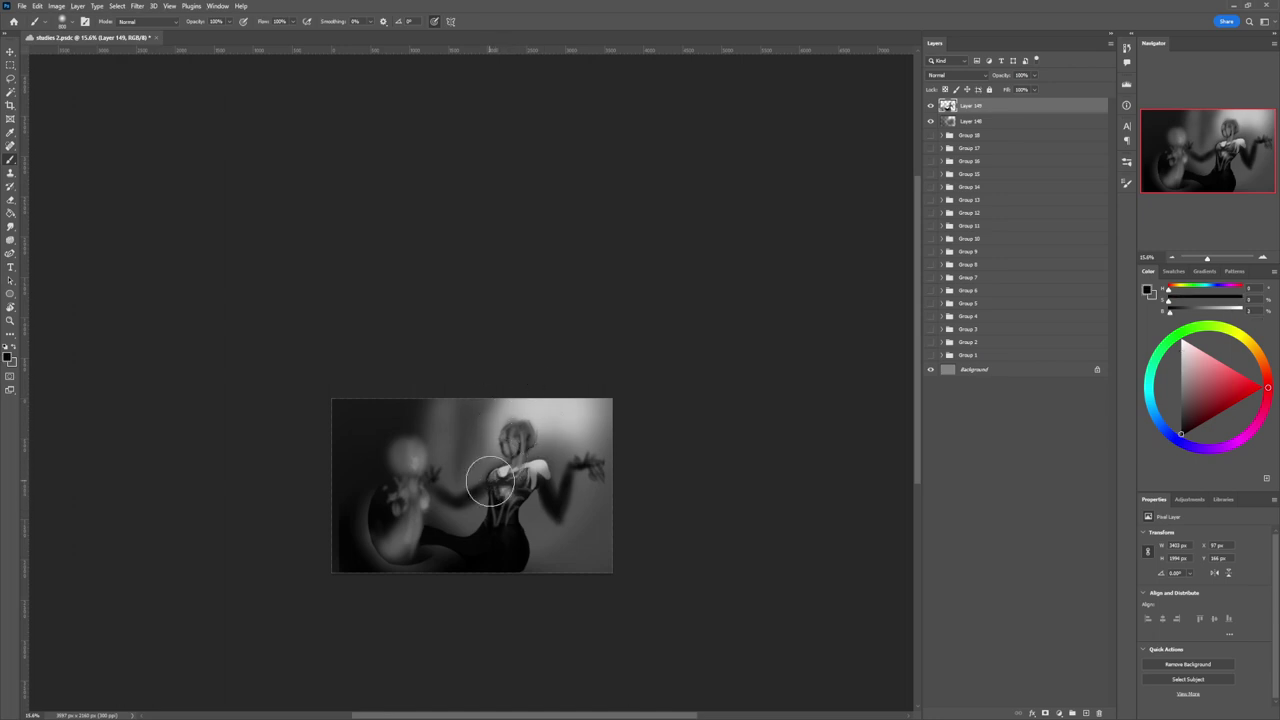
pyautogui.press('[')
pyautogui.press('[')
pyautogui.press('[')
pyautogui.press('[')
pyautogui.press('[')
pyautogui.press('[')
pyautogui.press('[')
pyautogui.press('[')
pyautogui.press('[')
# - Lasso a two-horned headpiece on the dark figure's head, brush it in with mid and light greys, and deselect it
pyautogui.keyDown('alt'); pyautogui.click(508, 432); pyautogui.keyUp('alt')
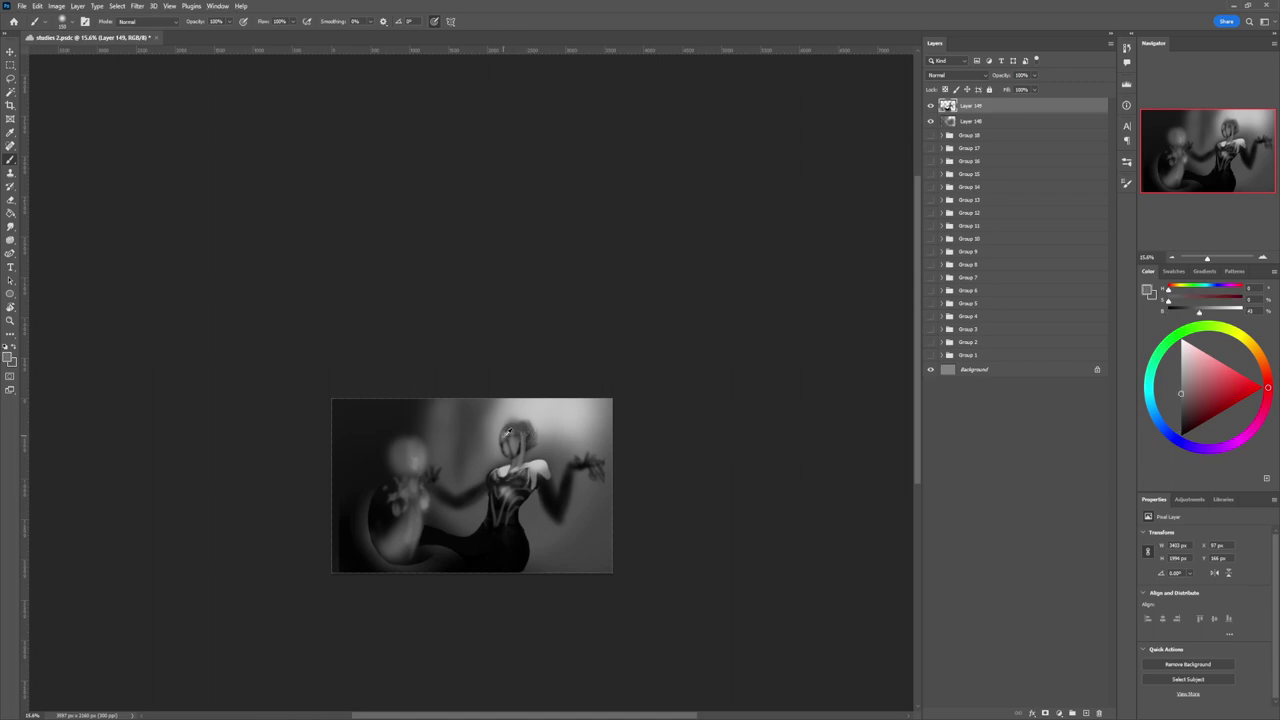
pyautogui.press('l')
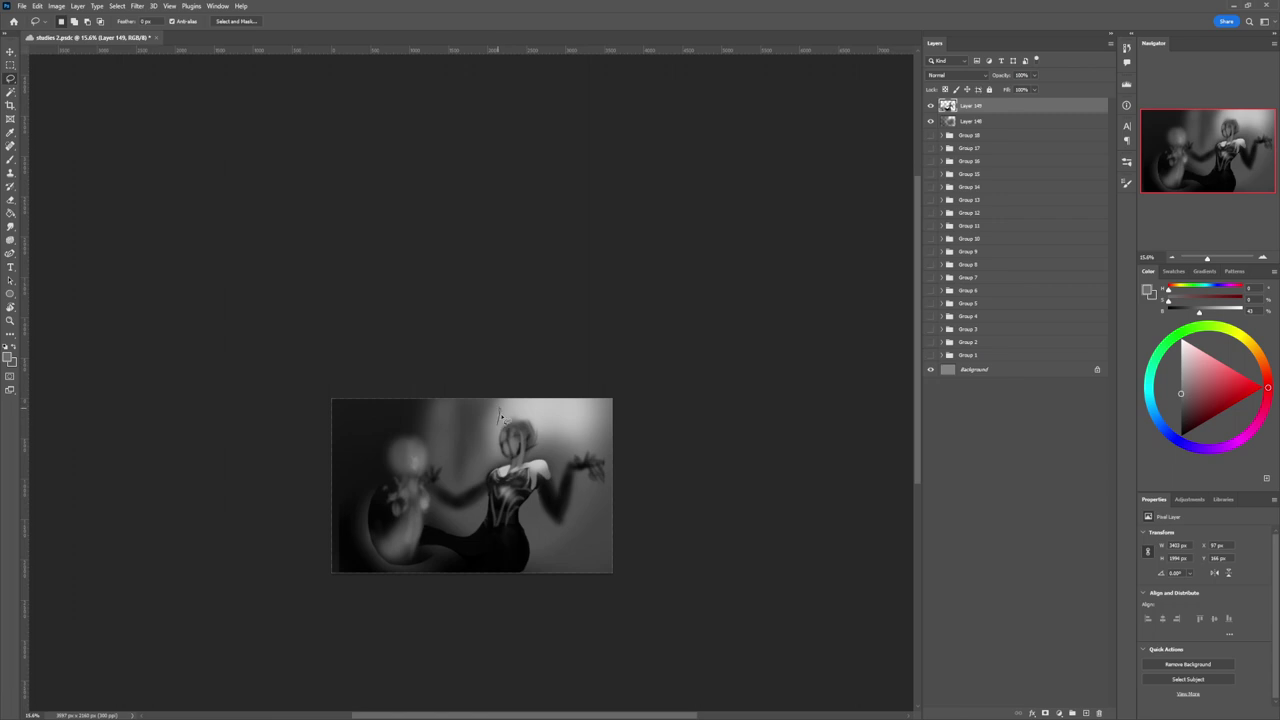
pyautogui.moveTo(500, 412)
pyautogui.mouseDown()
pyautogui.moveTo(509, 434)
pyautogui.moveTo(531, 426)
pyautogui.moveTo(512, 444)
pyautogui.moveTo(500, 437)
pyautogui.mouseUp()
pyautogui.press('b')
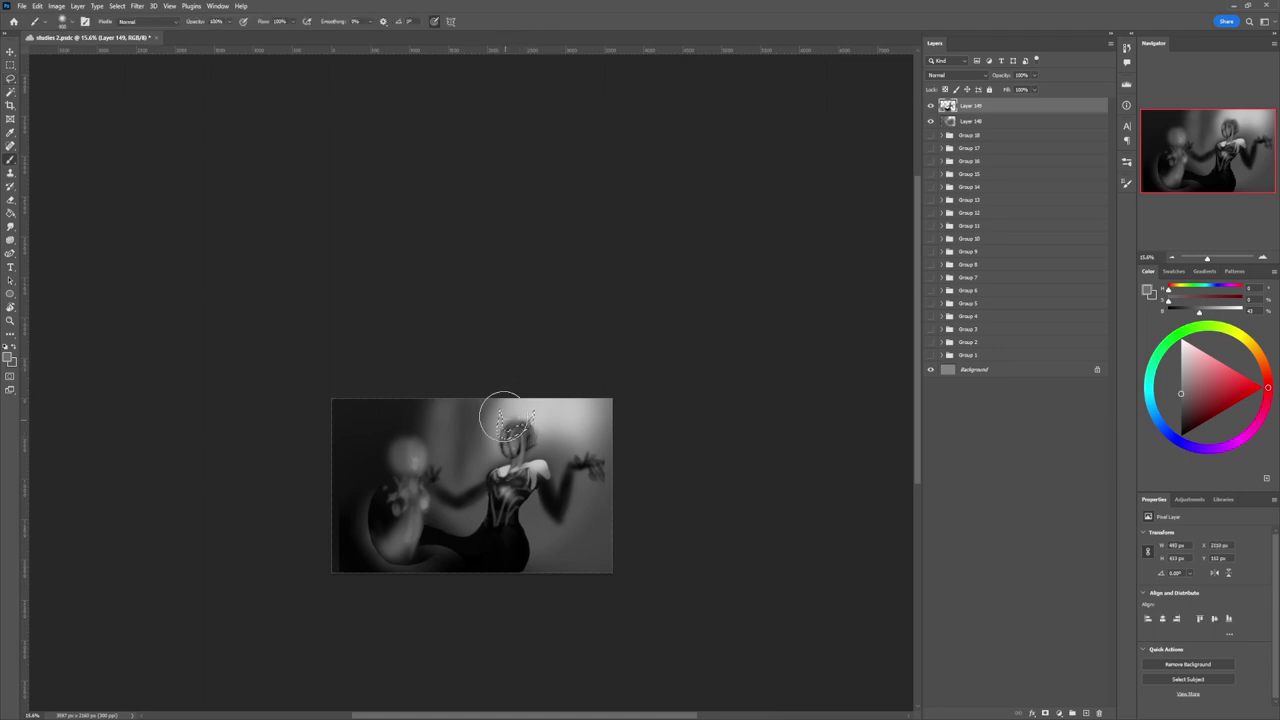
pyautogui.keyDown('alt'); pyautogui.click(494, 408); pyautogui.keyUp('alt')
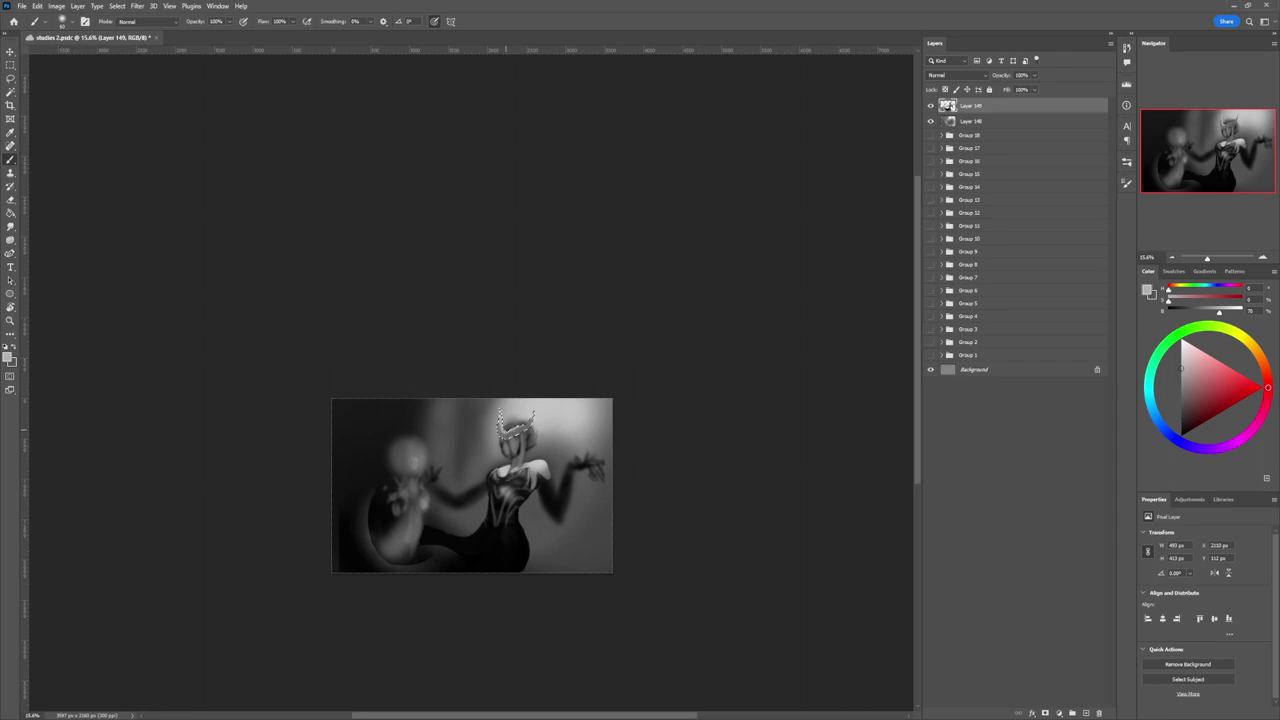
pyautogui.press('z')
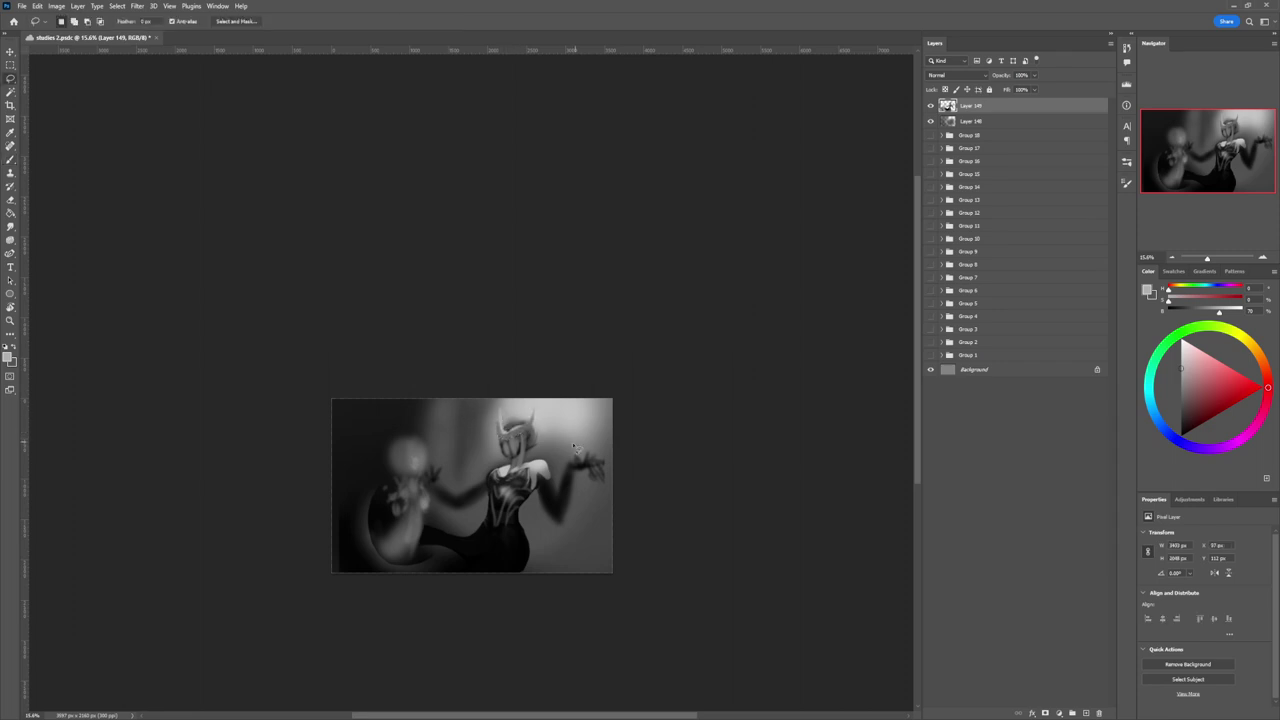
# - Sample near-black from the face and paint soft dark hair strands sweeping from the head toward the pale figure
pyautogui.moveTo(531, 481); pyautogui.dragTo(541, 439)
pyautogui.press('b')
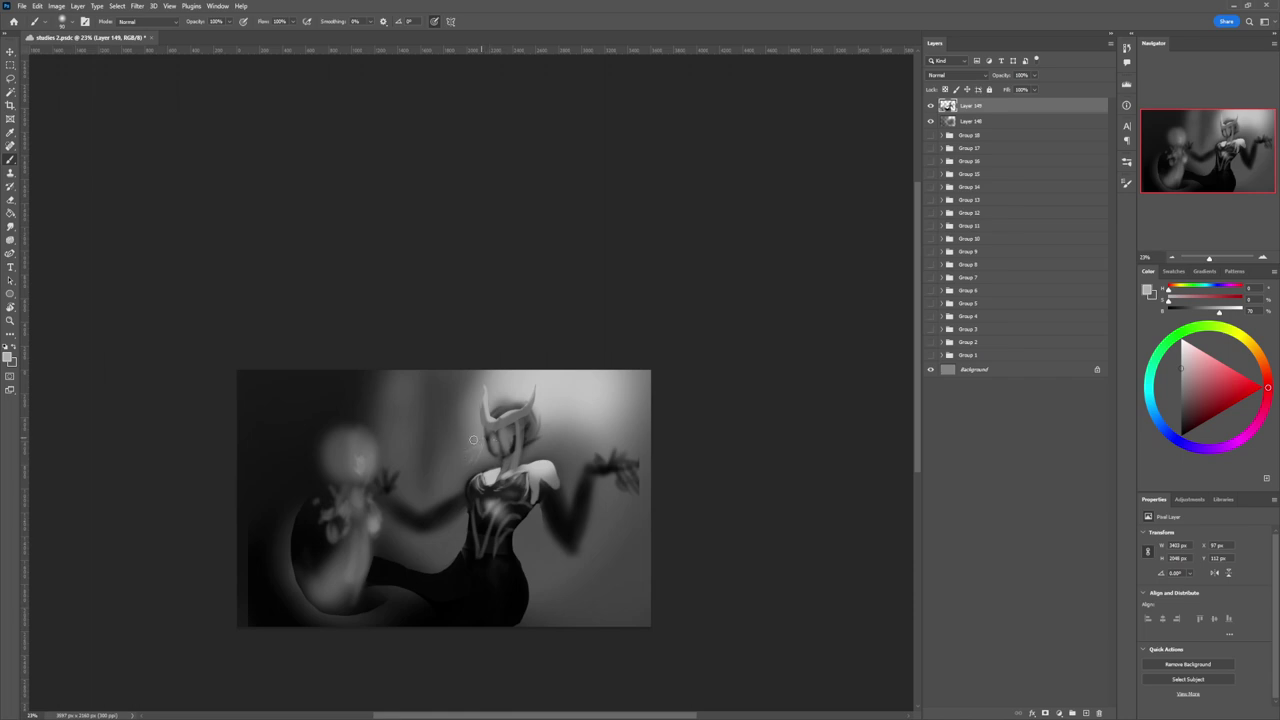
pyautogui.keyDown('alt'); pyautogui.click(504, 448); pyautogui.keyUp('alt')
pyautogui.press('[')
pyautogui.press('[')
pyautogui.press('[')
pyautogui.press('d')
pyautogui.press('[')
pyautogui.press('[')
pyautogui.press('[')
pyautogui.moveTo(439, 475)
pyautogui.mouseDown()
pyautogui.moveTo(490, 440)
pyautogui.moveTo(443, 490)
pyautogui.mouseUp()
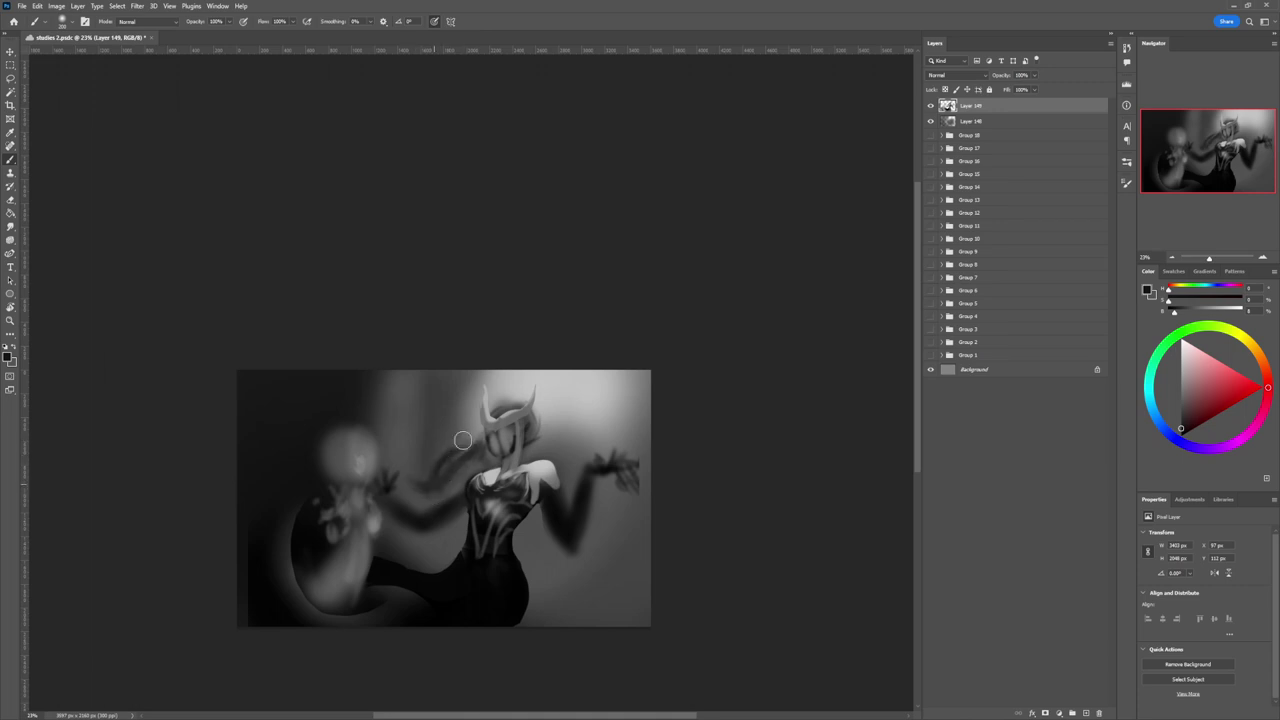
# - Build up the flowing hair with sampled greys, adding finer and lighter strands with a smaller brush
pyautogui.keyDown('alt'); pyautogui.click(464, 438); pyautogui.keyUp('alt')
pyautogui.moveTo(464, 438)
pyautogui.mouseDown()
pyautogui.moveTo(428, 476)
pyautogui.moveTo(442, 452)
pyautogui.moveTo(482, 438)
pyautogui.moveTo(428, 476)
pyautogui.mouseUp()
pyautogui.press('[')
pyautogui.press('[')
pyautogui.press('[')
pyautogui.press('[')
pyautogui.press('[')
pyautogui.press('[')
pyautogui.press('z')
pyautogui.moveTo(500, 523); pyautogui.dragTo(540, 508)
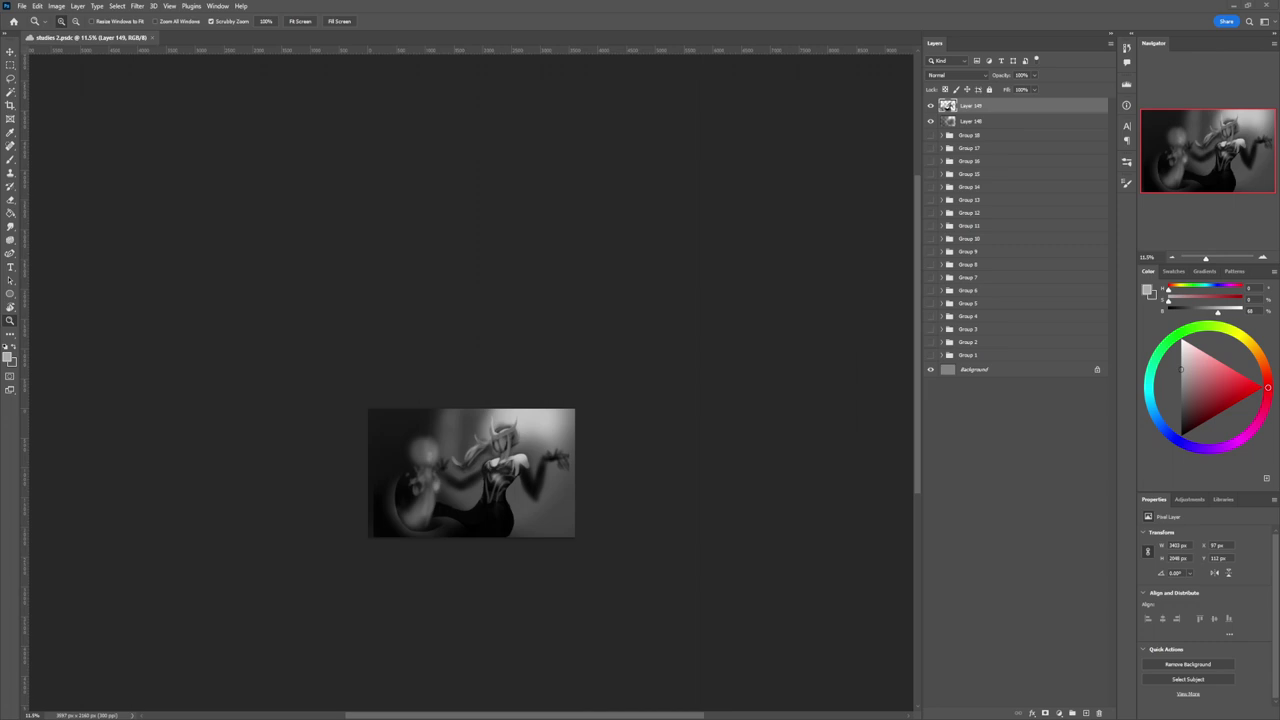
pyautogui.moveTo(521, 456); pyautogui.dragTo(537, 468)
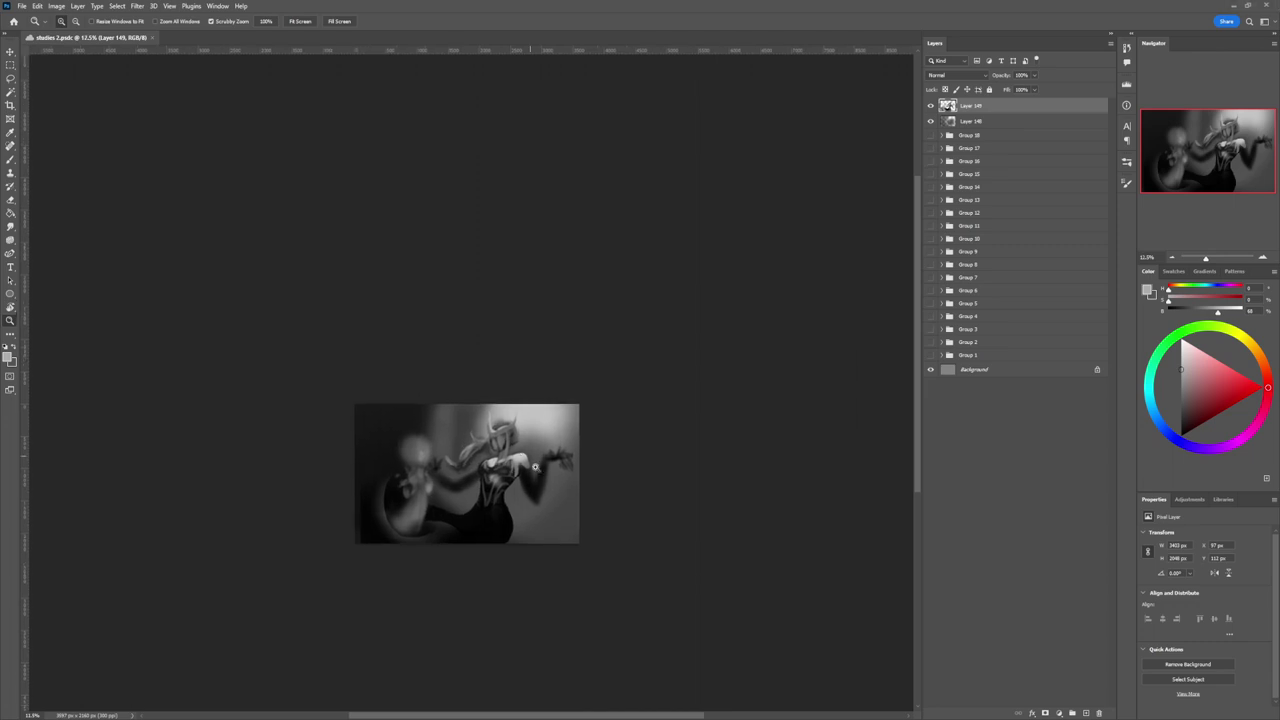
pyautogui.moveTo(550, 523); pyautogui.dragTo(533, 518)
pyautogui.moveTo(490, 588); pyautogui.dragTo(505, 609)
pyautogui.scroll(2, 508, 612)
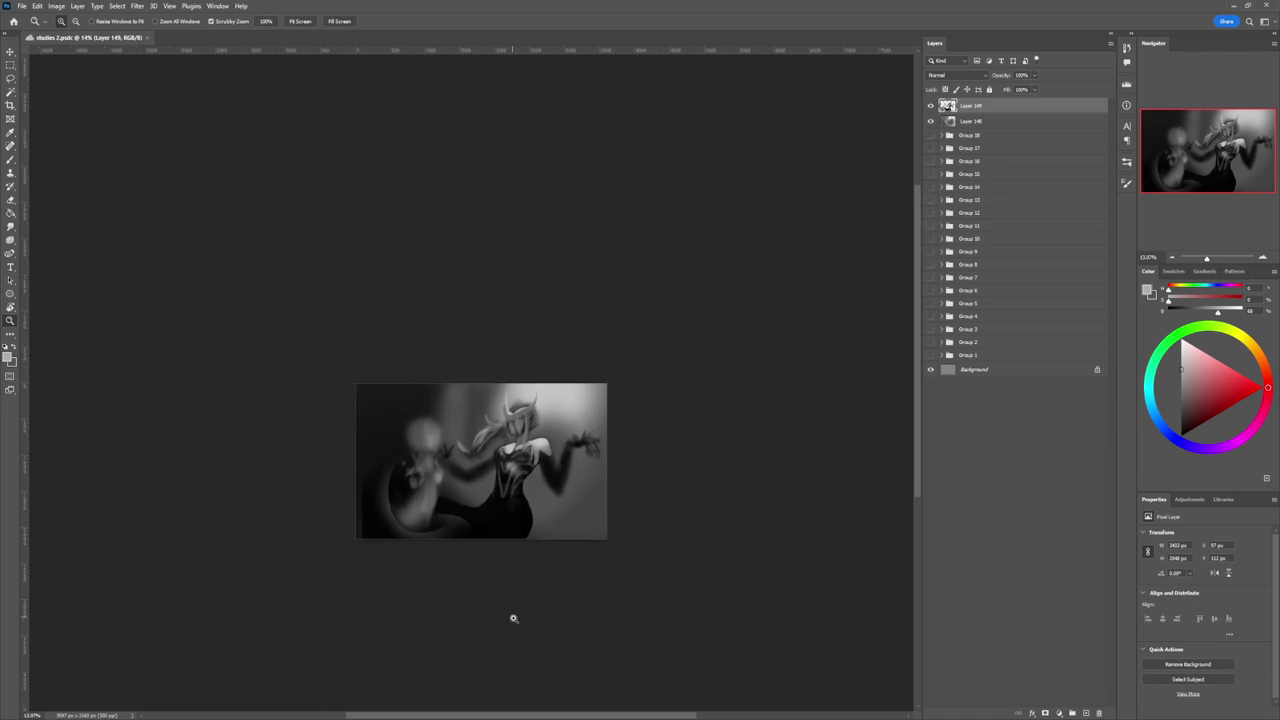
# - Examine the overall composition and the dark figure's head at several magnifications
pyautogui.scroll(-1, 580, 600)
pyautogui.scroll(1, 580, 480)
pyautogui.scroll(2, 575, 432)
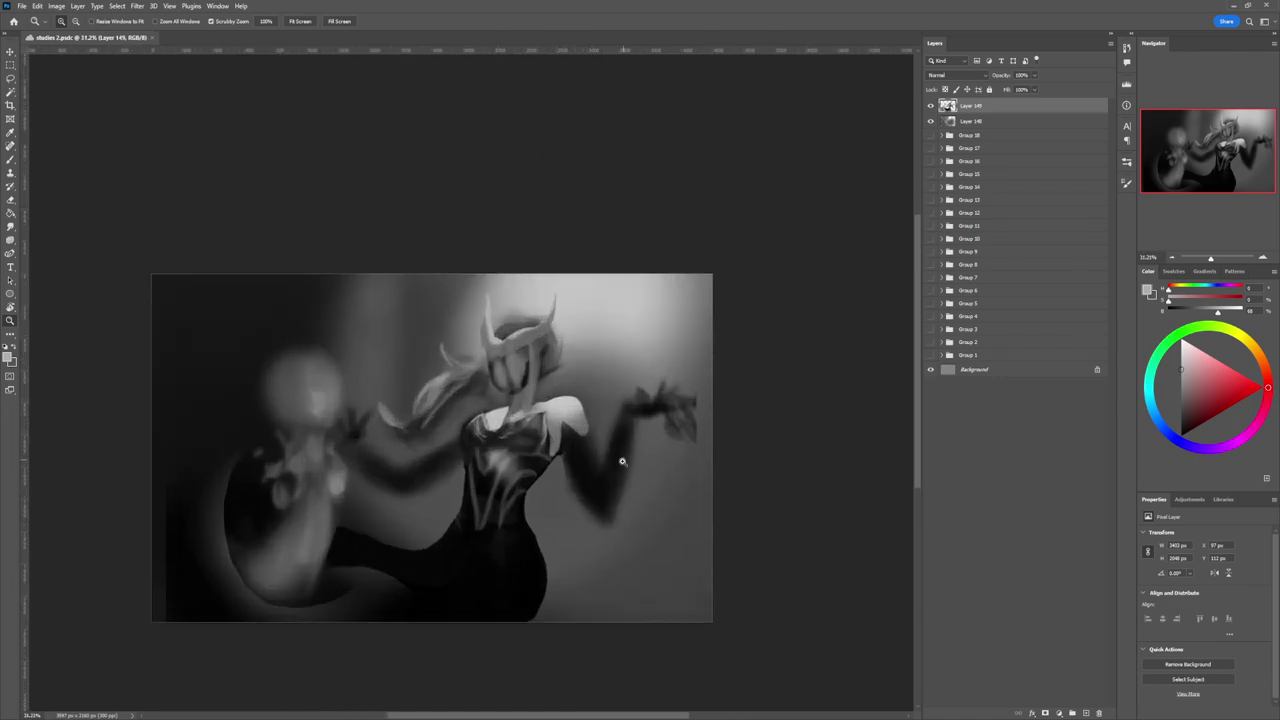
pyautogui.scroll(1, 537, 350)
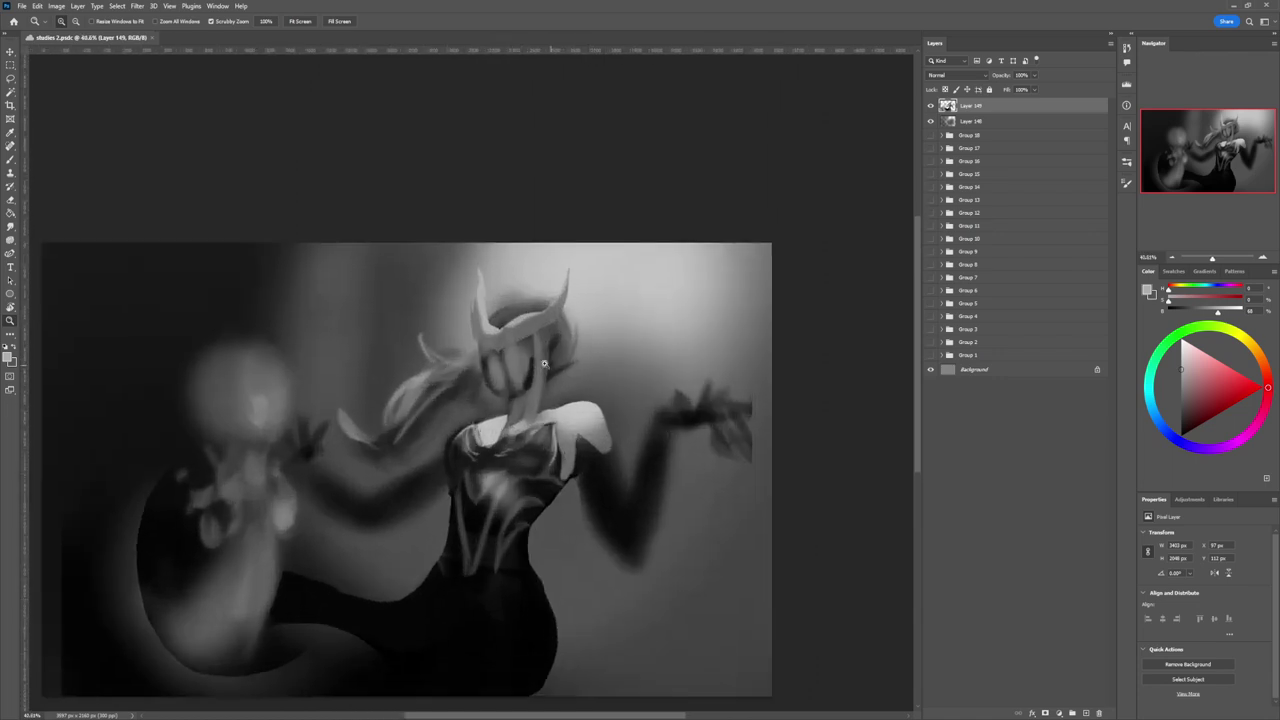
pyautogui.scroll(2, 535, 352)
pyautogui.press('b')
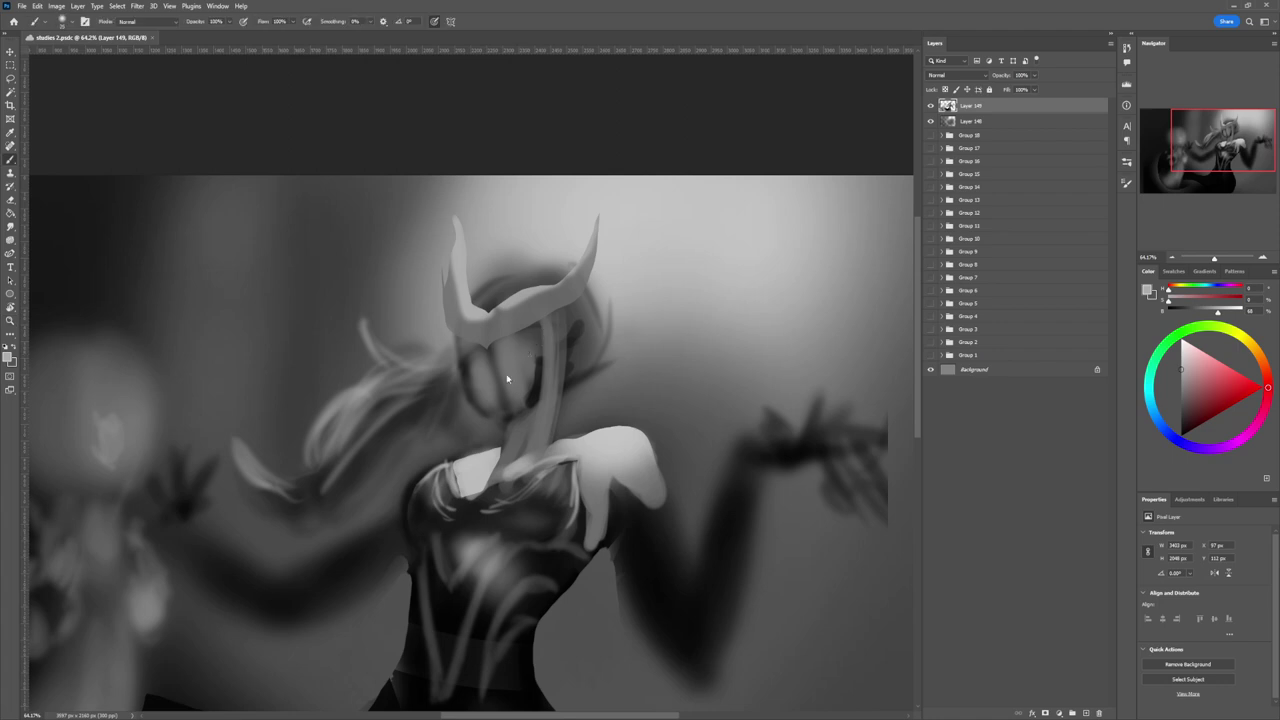
pyautogui.press('z')
pyautogui.scroll(-2, 510, 385)
pyautogui.scroll(1, 519, 390)
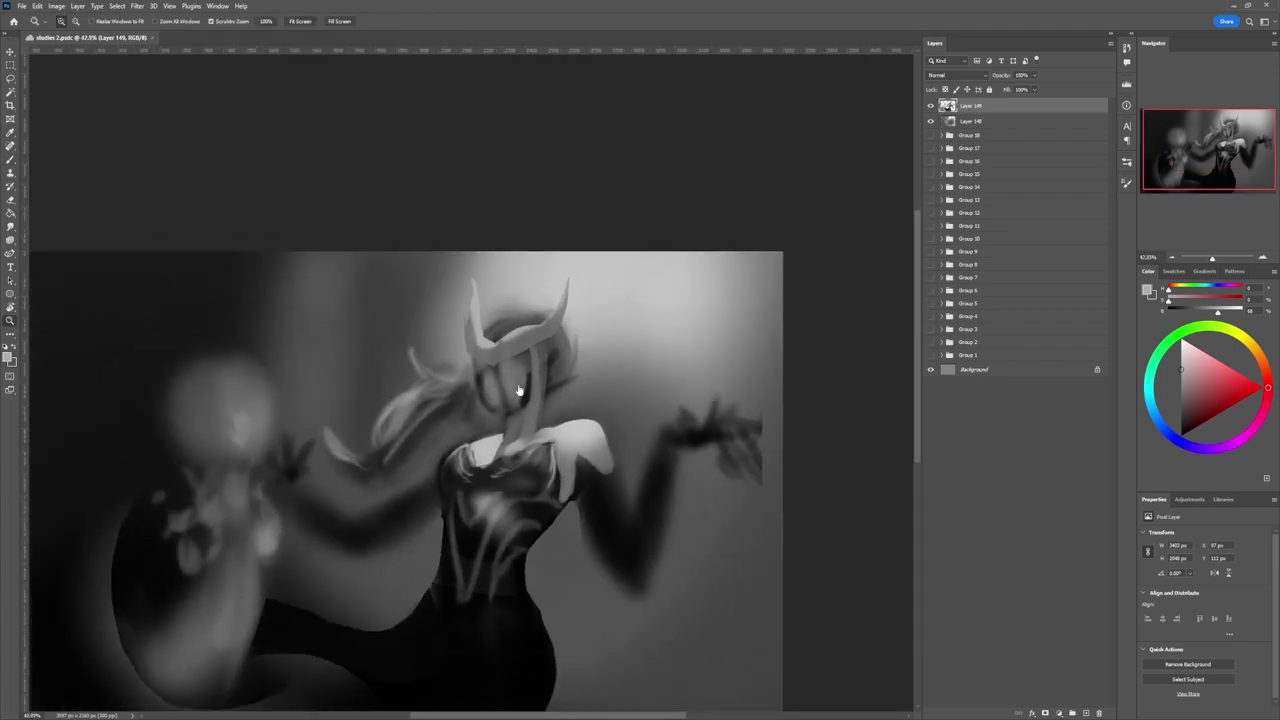
# - Sample a dark grey beside the dark figure's face and paint shadow around the jaw with a much smaller brush
pyautogui.press('b')
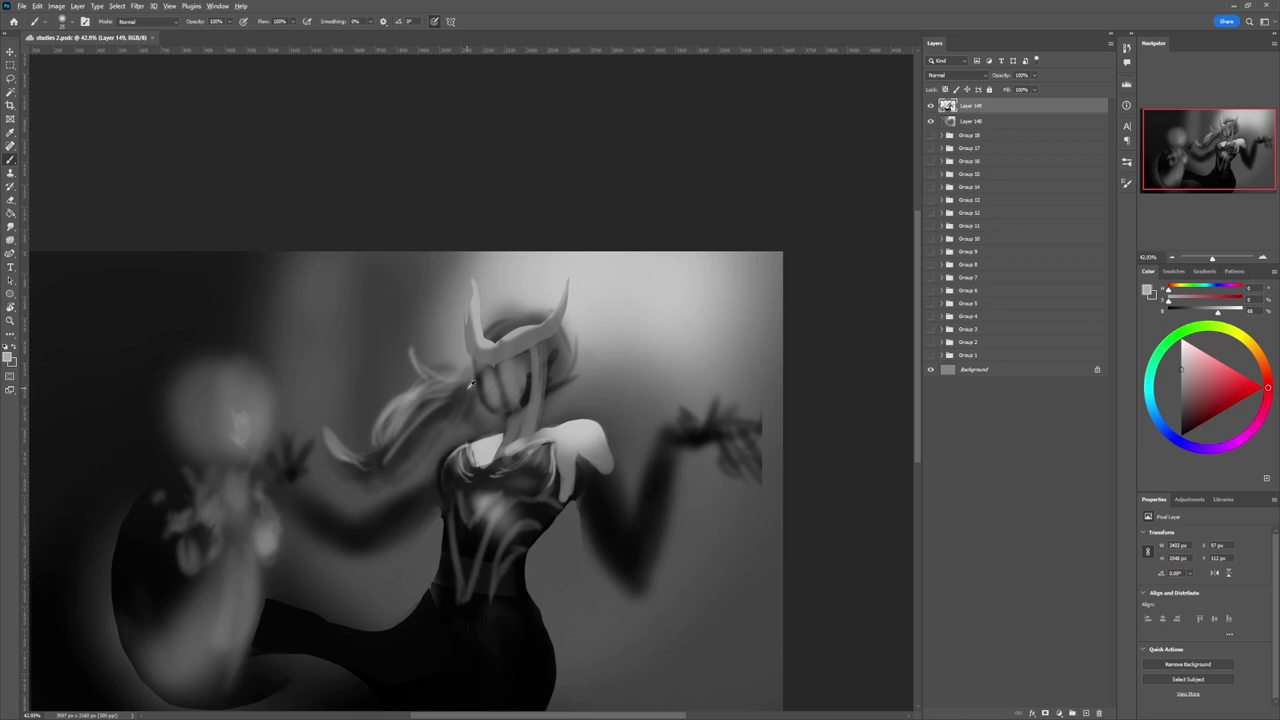
pyautogui.keyDown('alt'); pyautogui.click(479, 391); pyautogui.keyUp('alt')
pyautogui.click(601, 408)
pyautogui.press('[')
pyautogui.press('[')
pyautogui.press('[')
pyautogui.press('[')
pyautogui.press('[')
pyautogui.press('[')
pyautogui.press('[')
pyautogui.moveTo(498, 425); pyautogui.dragTo(473, 410)
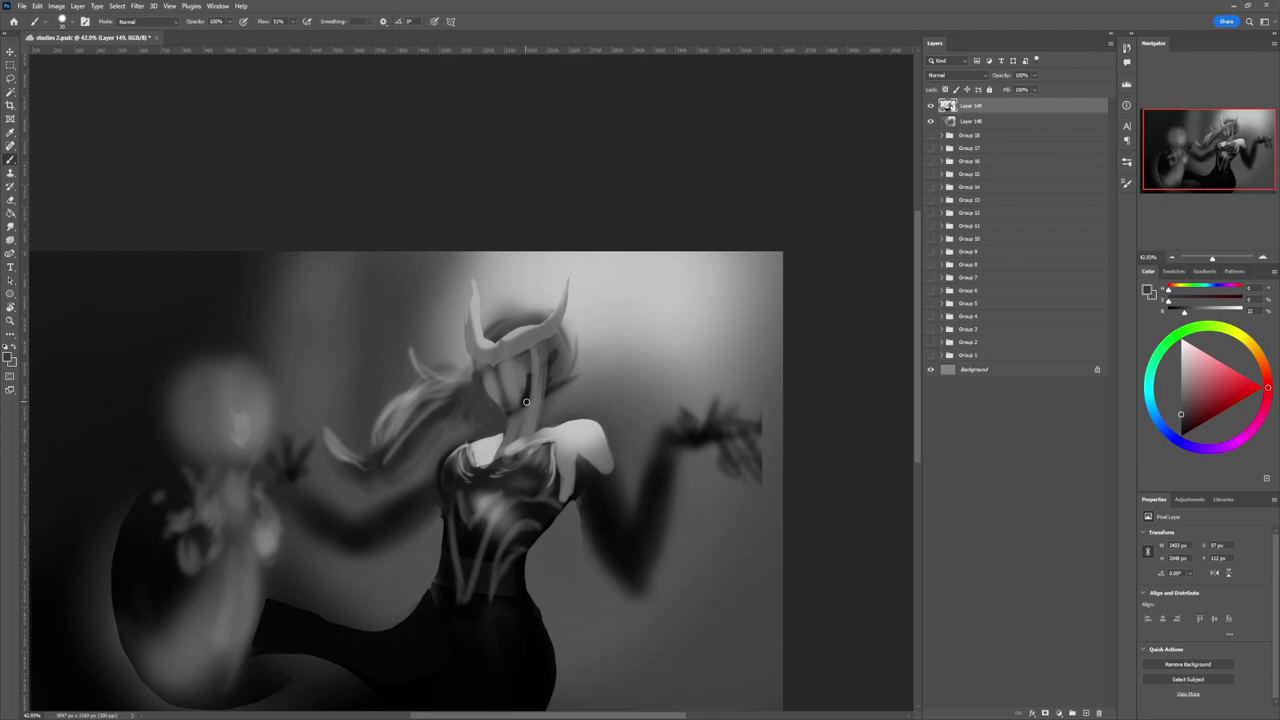
# - Repaint the face as a clean mid-grey shape below the headpiece, sampling greys from the face and its shadow
pyautogui.keyDown('alt'); pyautogui.click(526, 402); pyautogui.keyUp('alt')
pyautogui.moveTo(508, 425); pyautogui.dragTo(523, 412)
pyautogui.keyDown('alt'); pyautogui.click(519, 392); pyautogui.keyUp('alt')
pyautogui.keyDown('alt'); pyautogui.click(493, 401); pyautogui.keyUp('alt')
pyautogui.keyDown('alt'); pyautogui.click(500, 394); pyautogui.keyUp('alt')
pyautogui.keyDown('alt'); pyautogui.click(482, 376); pyautogui.keyUp('alt')
pyautogui.keyDown('alt'); pyautogui.click(484, 377); pyautogui.keyUp('alt')
pyautogui.moveTo(505, 400)
pyautogui.mouseDown()
pyautogui.moveTo(494, 370)
pyautogui.moveTo(503, 380)
pyautogui.mouseUp()
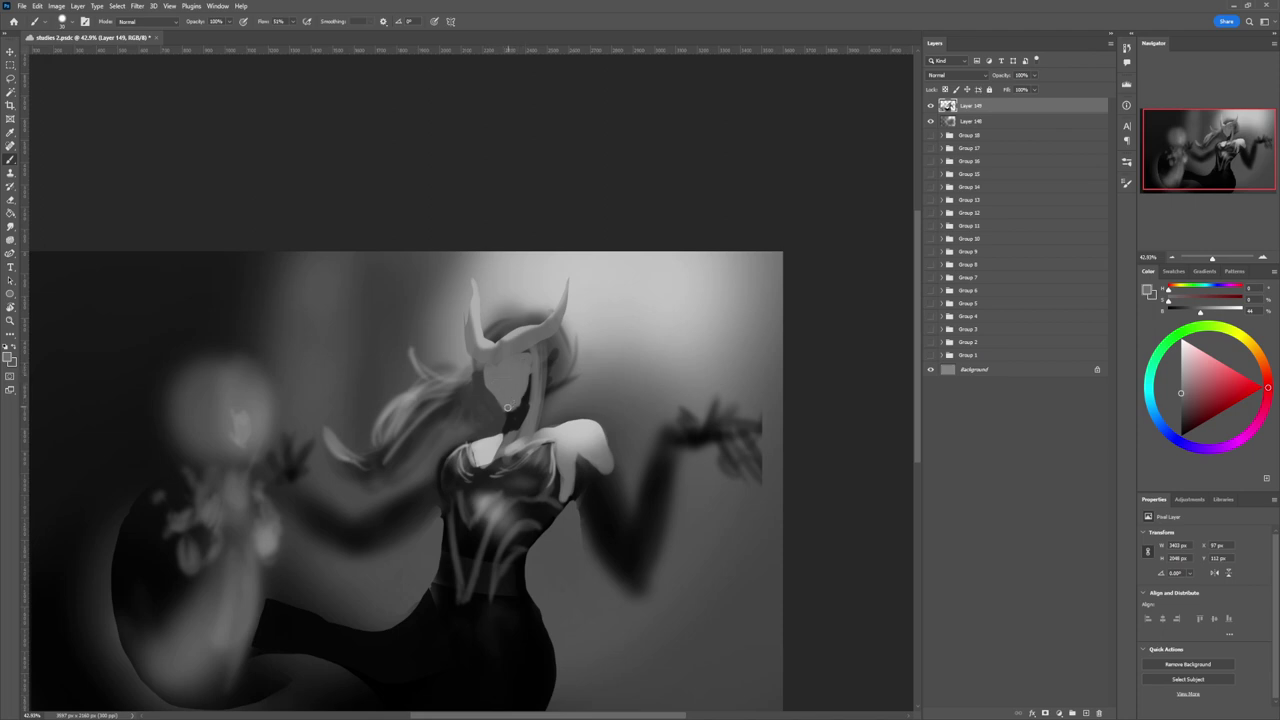
# - Sample near-black from the neck and deepen the shadow under the jaw with a smaller brush
pyautogui.press('[')
pyautogui.keyDown('alt'); pyautogui.click(512, 423); pyautogui.keyUp('alt')
pyautogui.moveTo(515, 430)
pyautogui.mouseDown()
pyautogui.moveTo(499, 455)
pyautogui.moveTo(435, 430)
pyautogui.mouseUp()
# - Paint the dark figure's lips, nose and eyes with greys and near-black sampled from the face, reducing the brush size
pyautogui.press('z')
pyautogui.moveTo(519, 397); pyautogui.dragTo(528, 396)
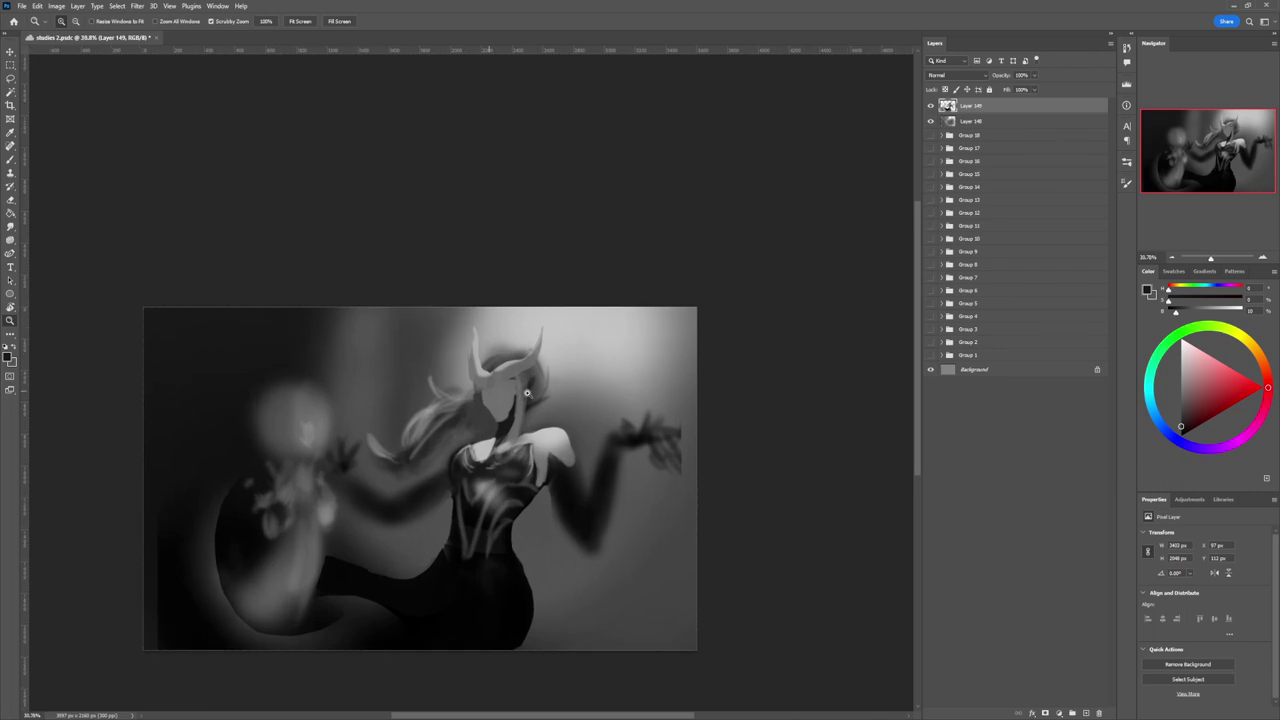
pyautogui.scroll(2, 511, 397)
pyautogui.press('b')
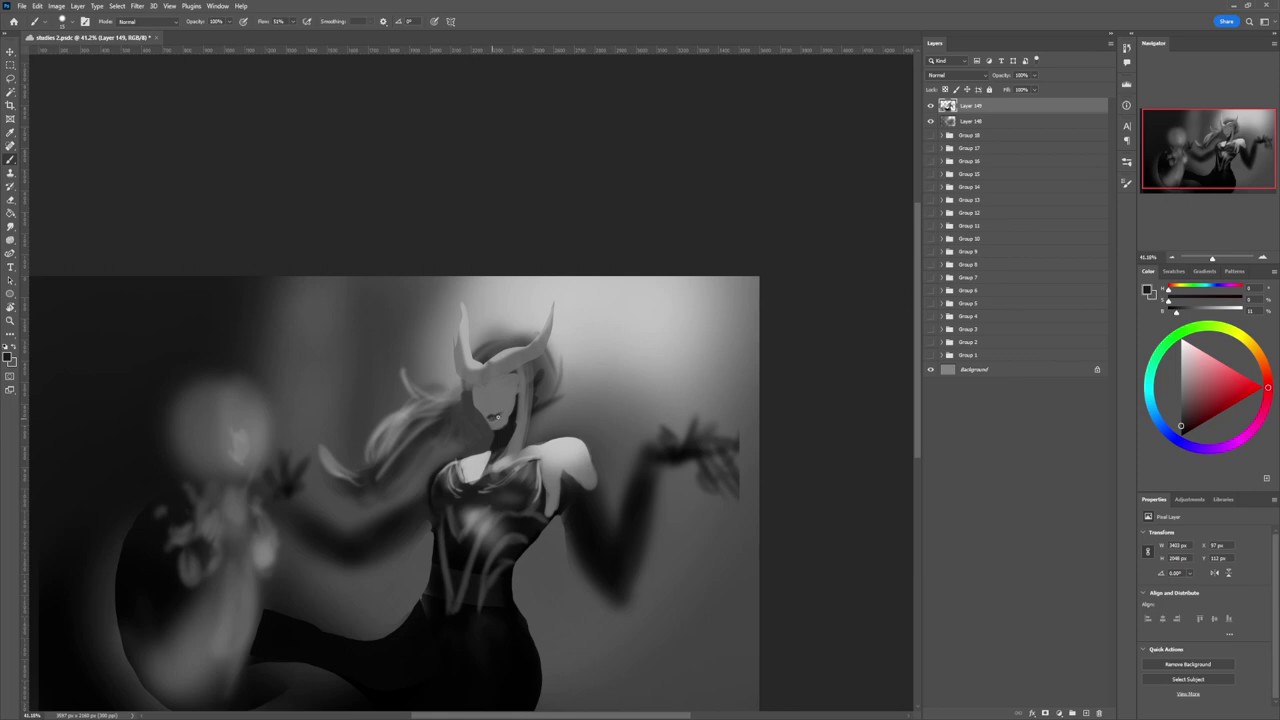
pyautogui.keyDown('alt'); pyautogui.click(503, 403); pyautogui.keyUp('alt')
pyautogui.keyDown('alt'); pyautogui.click(497, 414); pyautogui.keyUp('alt')
pyautogui.keyDown('alt'); pyautogui.click(493, 421); pyautogui.keyUp('alt')
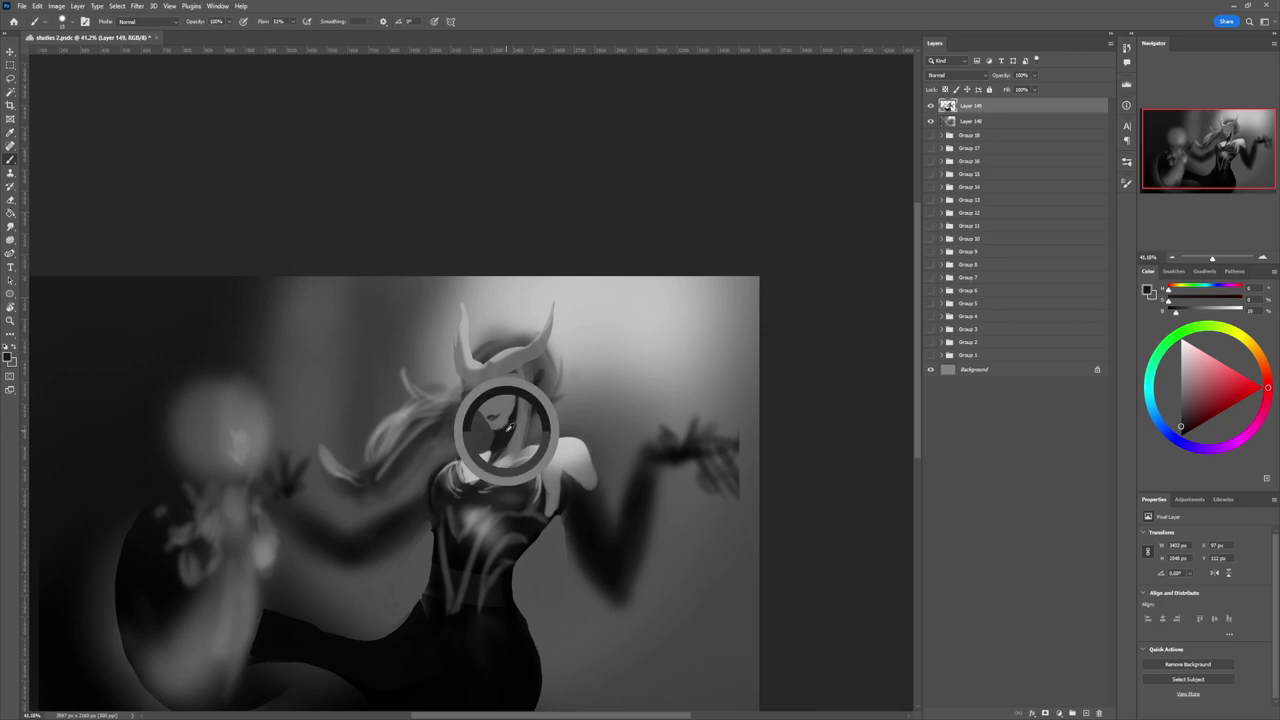
pyautogui.press('[')
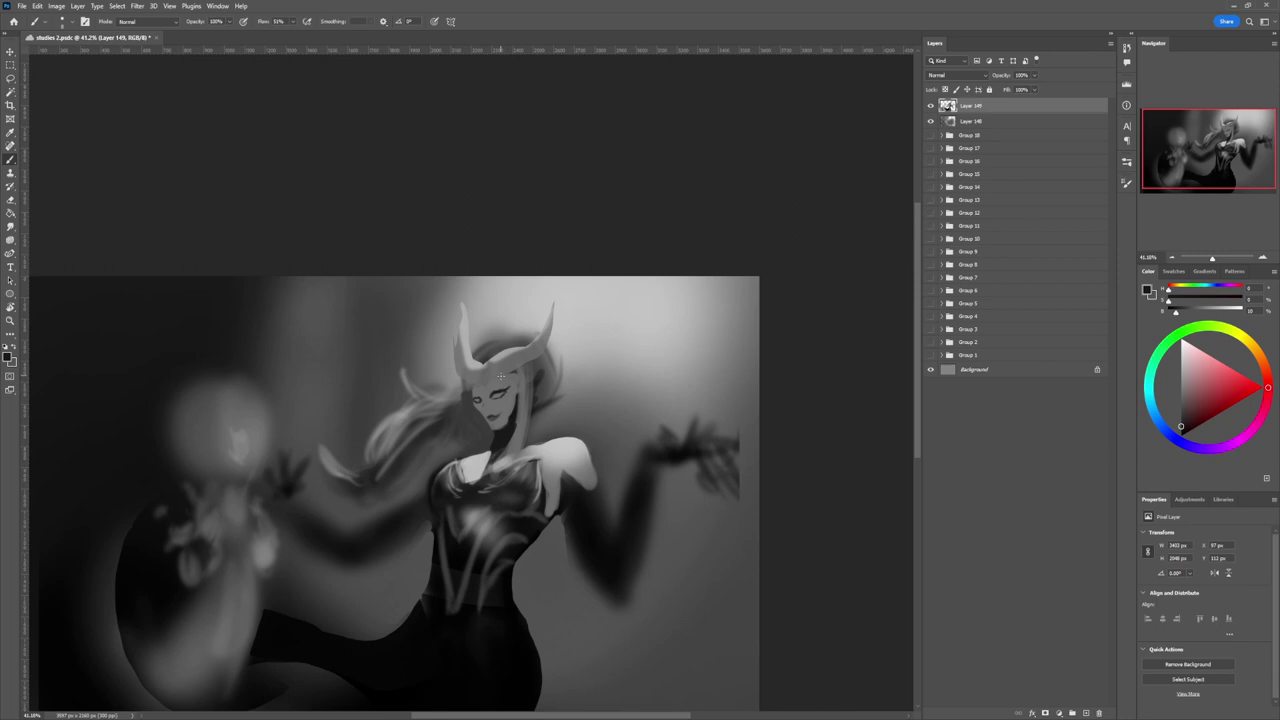
# - Refine the forehead and brow area beneath the headpiece with sampled greys, adjusting the brush size
pyautogui.press(']')
pyautogui.press(']')
pyautogui.press(']')
pyautogui.press('[')
pyautogui.press('[')
pyautogui.moveTo(496, 383); pyautogui.dragTo(508, 380)
pyautogui.keyDown('alt'); pyautogui.click(506, 381); pyautogui.keyUp('alt')
pyautogui.keyDown('alt'); pyautogui.click(496, 384); pyautogui.keyUp('alt')
pyautogui.keyDown('alt'); pyautogui.click(490, 396); pyautogui.keyUp('alt')
pyautogui.keyDown('alt'); pyautogui.click(497, 381); pyautogui.keyUp('alt')
# - Choose a lighter grey and paint fine highlights around the eyes and cheek with a small brush
pyautogui.press('[')
pyautogui.press('[')
pyautogui.press('[')
pyautogui.click(1182, 377)
pyautogui.press(']')
pyautogui.press('[')
pyautogui.press(']')
pyautogui.press('d')
pyautogui.moveTo(511, 406); pyautogui.dragTo(515, 399)
# - Lasso the dark figure's face, rotate it clockwise by about 6 degrees, and deselect it
pyautogui.press('z')
pyautogui.moveTo(478, 468); pyautogui.dragTo(511, 475)
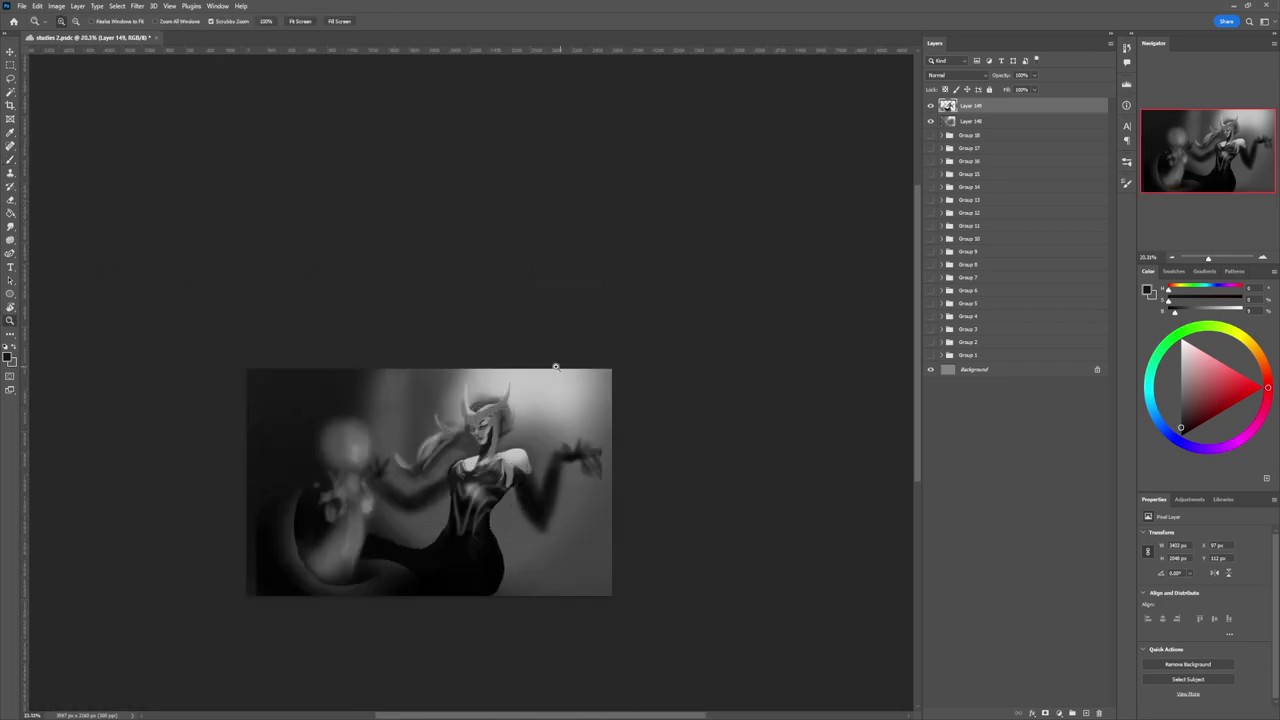
pyautogui.moveTo(482, 420); pyautogui.dragTo(477, 454)
pyautogui.scroll(2, 480, 451)
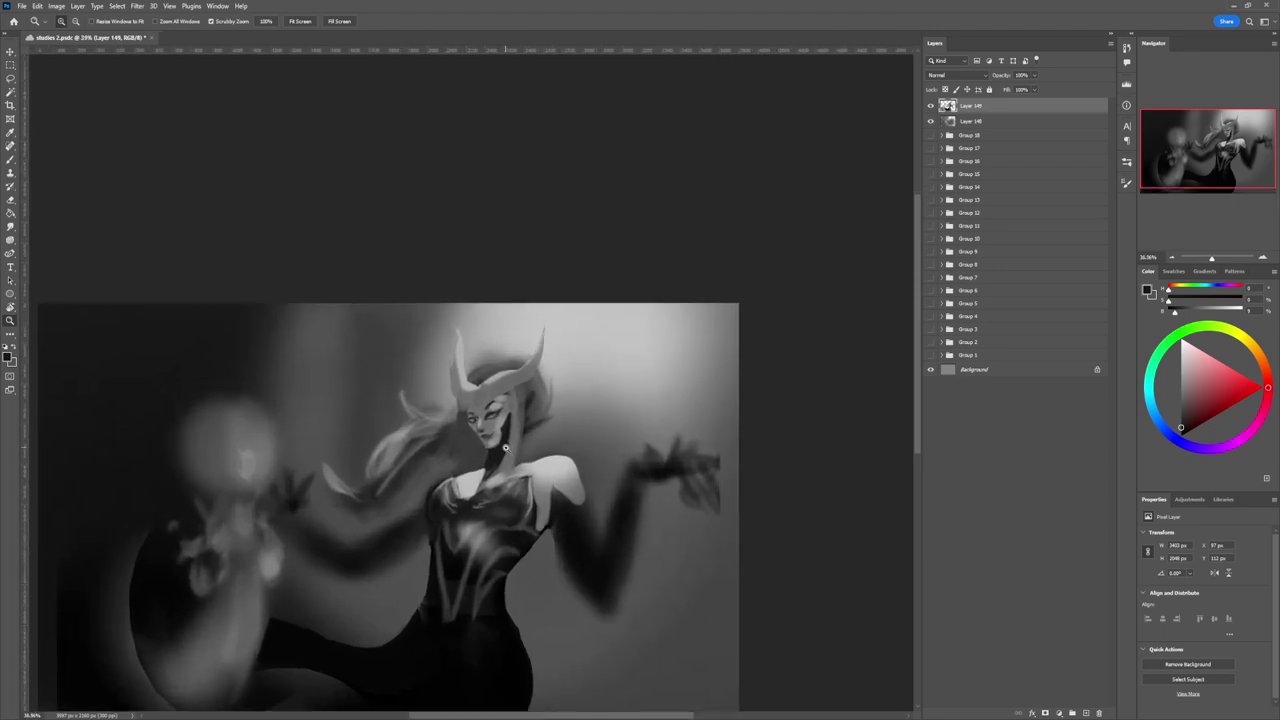
pyautogui.press('l')
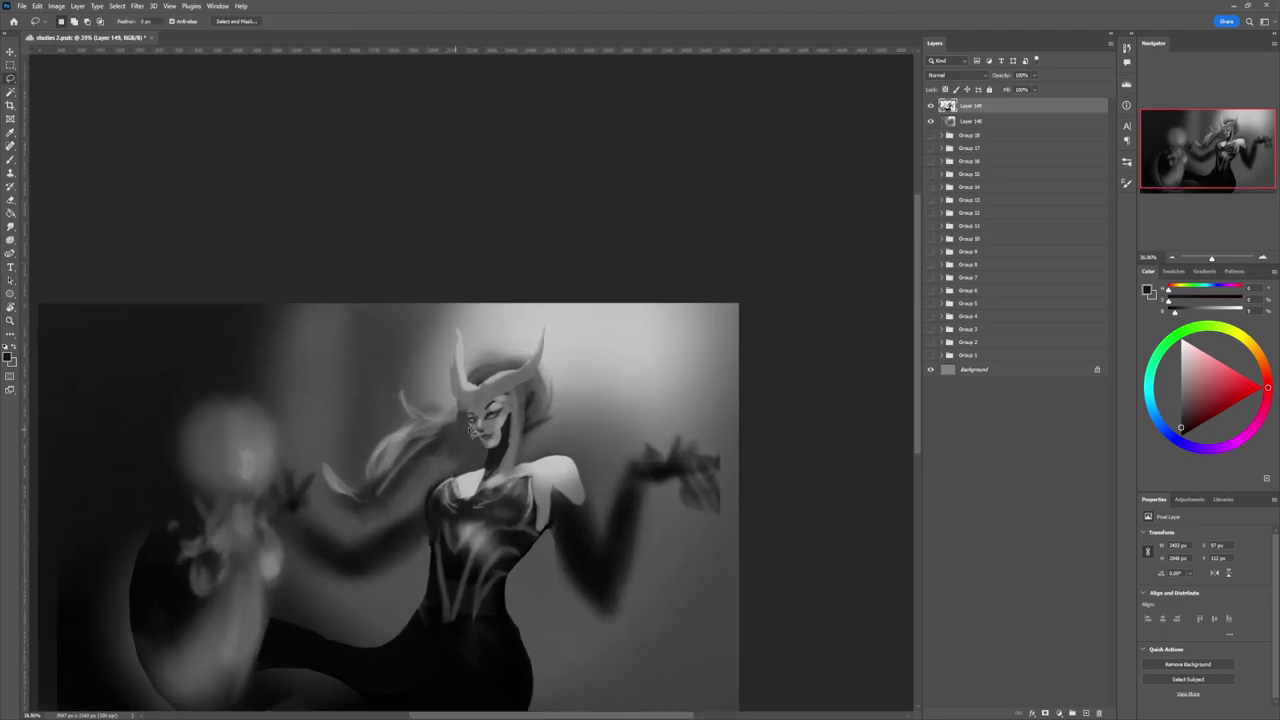
pyautogui.moveTo(500, 448)
pyautogui.mouseDown()
pyautogui.moveTo(472, 436)
pyautogui.moveTo(476, 410)
pyautogui.mouseUp()
pyautogui.hotkey('ctrl', 't')
pyautogui.moveTo(554, 336); pyautogui.dragTo(563, 344)
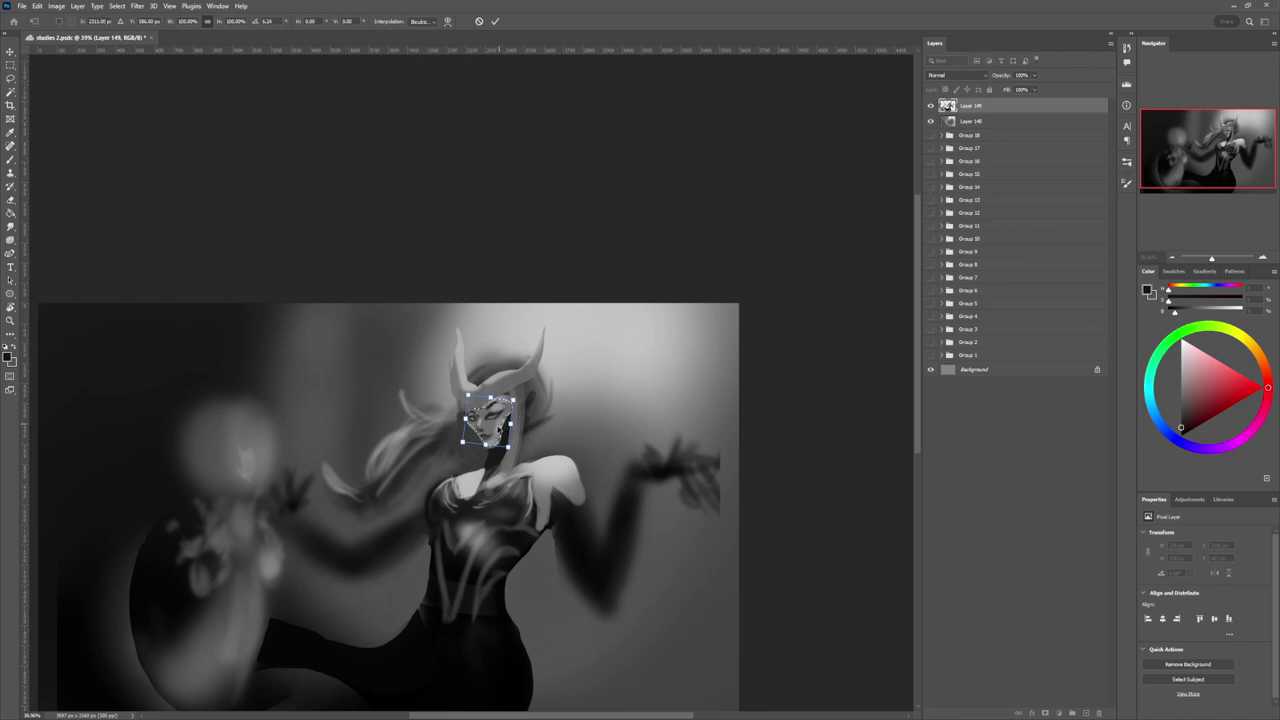
pyautogui.press('Return')
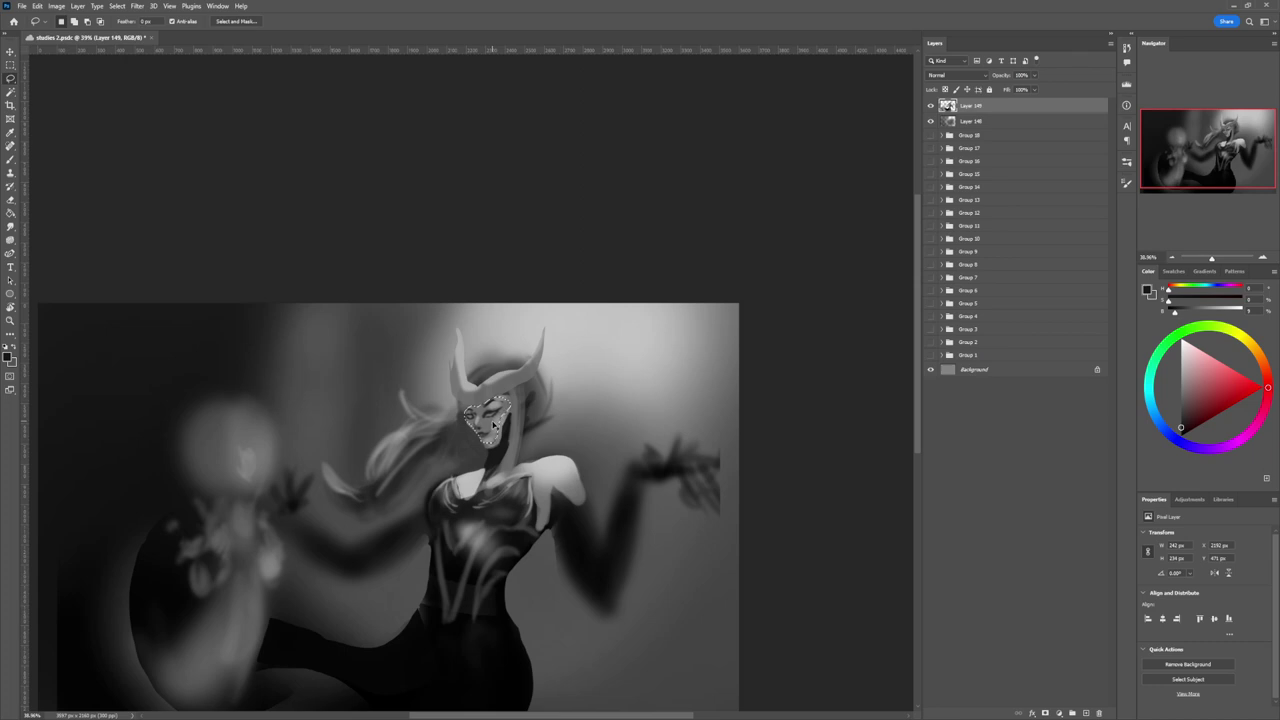
pyautogui.moveTo(493, 421); pyautogui.dragTo(495, 423)
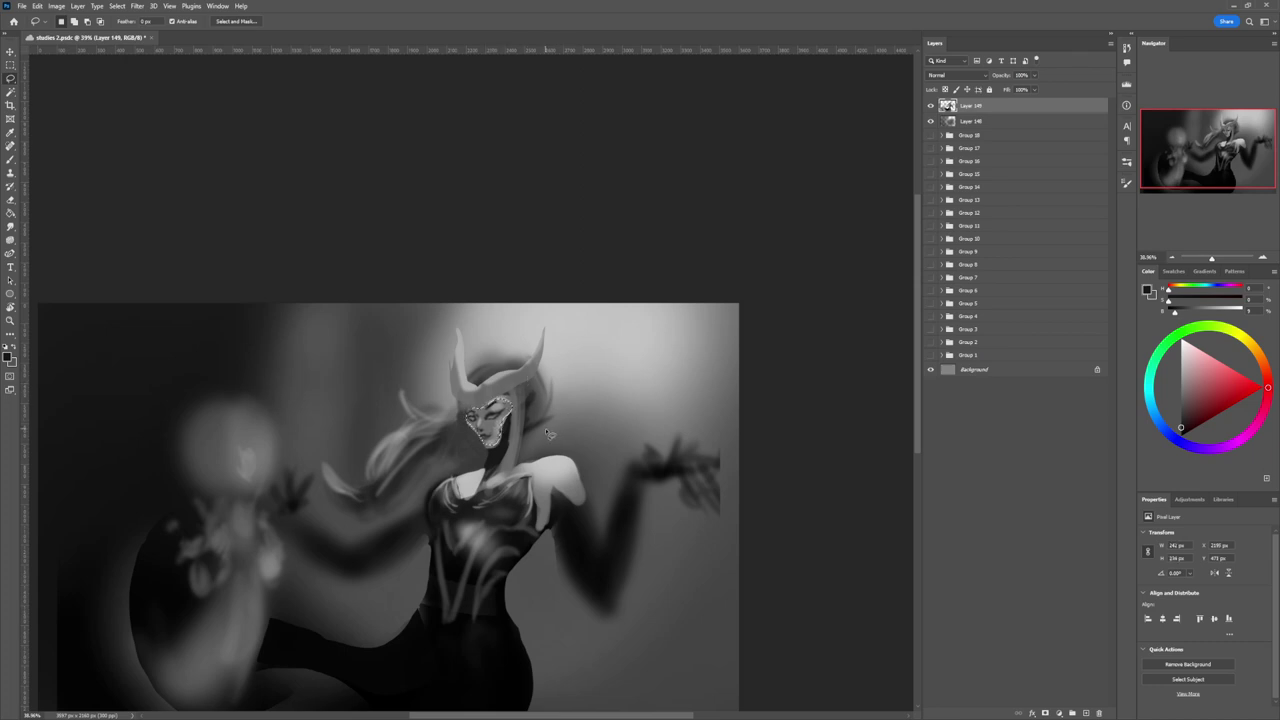
pyautogui.hotkey('ctrl', 'z')
pyautogui.hotkey('ctrl', 'd')
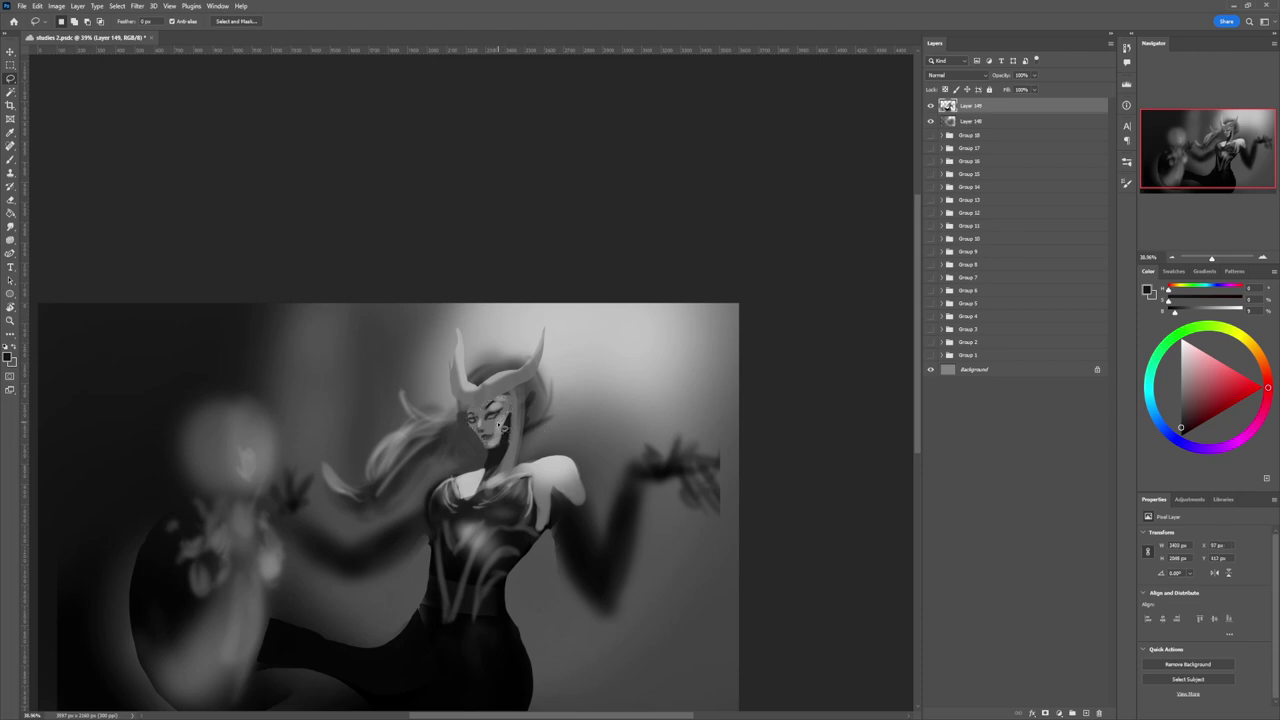
# - Sample the face's mid grey, then lasso the nose and mouth, rotate them about 9.5 degrees and nudge them into place
pyautogui.press('b')
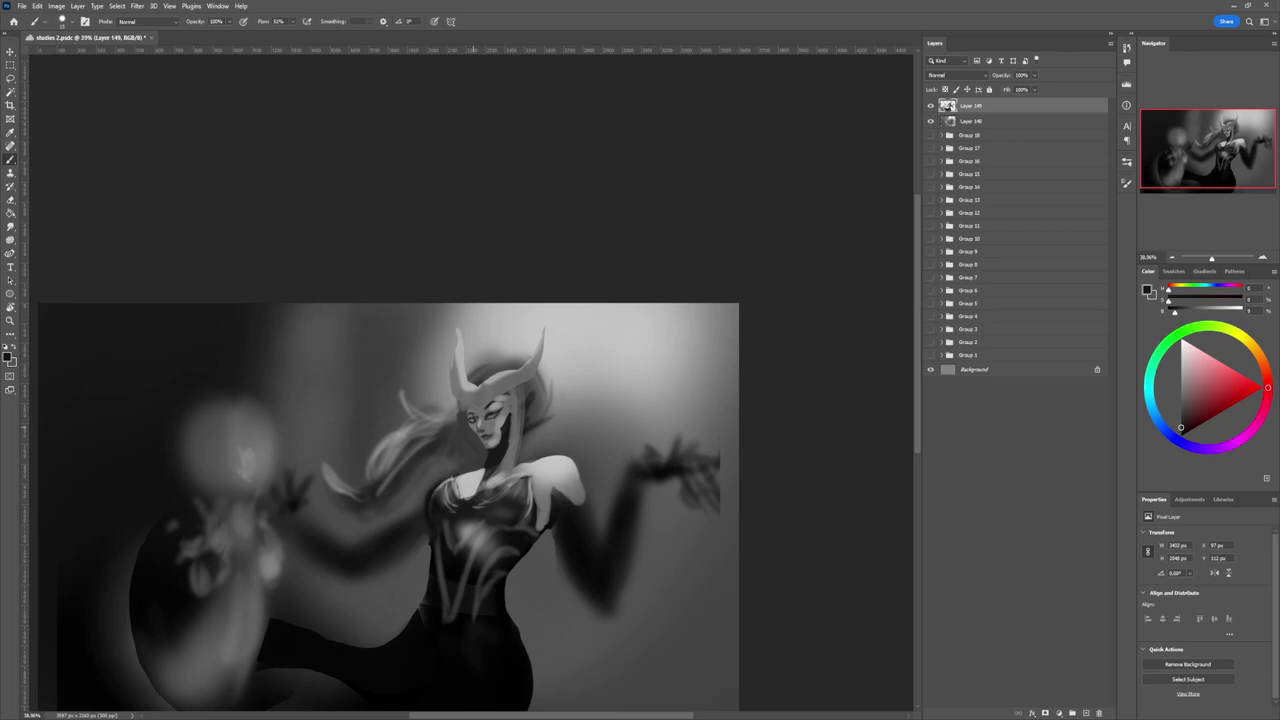
pyautogui.keyDown('alt'); pyautogui.click(482, 424); pyautogui.keyUp('alt')
pyautogui.press('l')
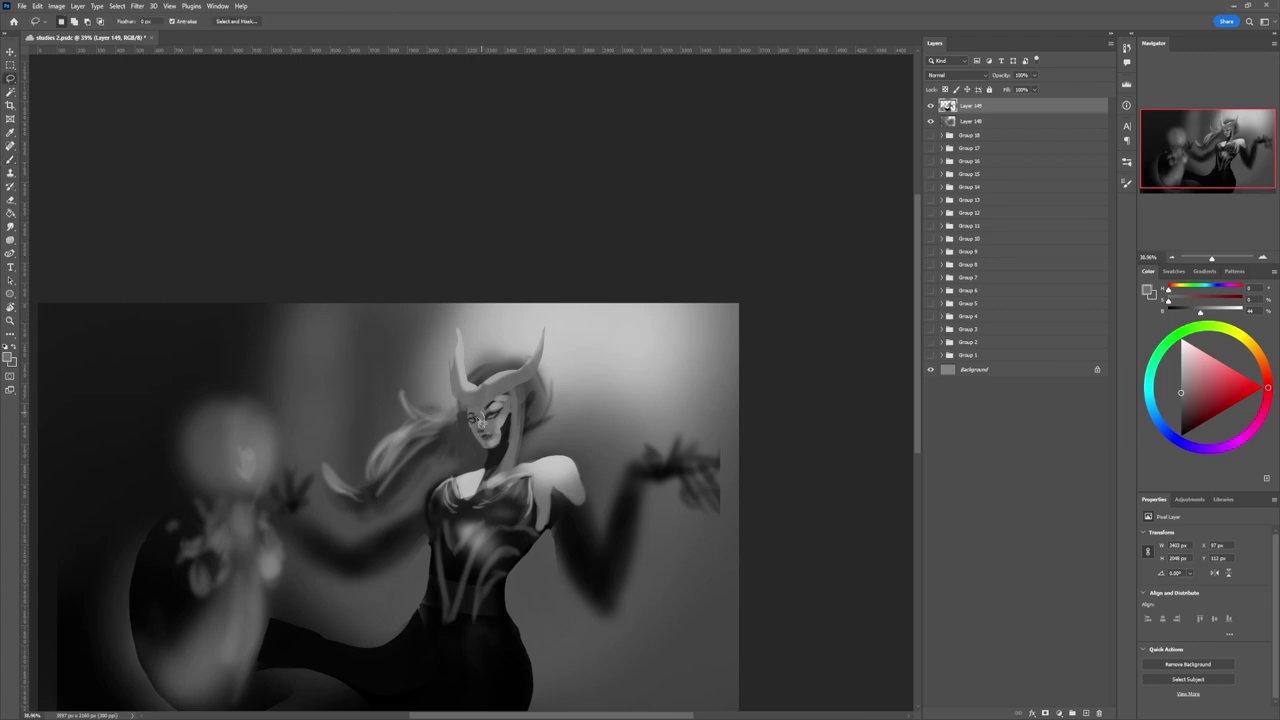
pyautogui.moveTo(480, 420); pyautogui.dragTo(476, 440)
pyautogui.hotkey('ctrl', 't')
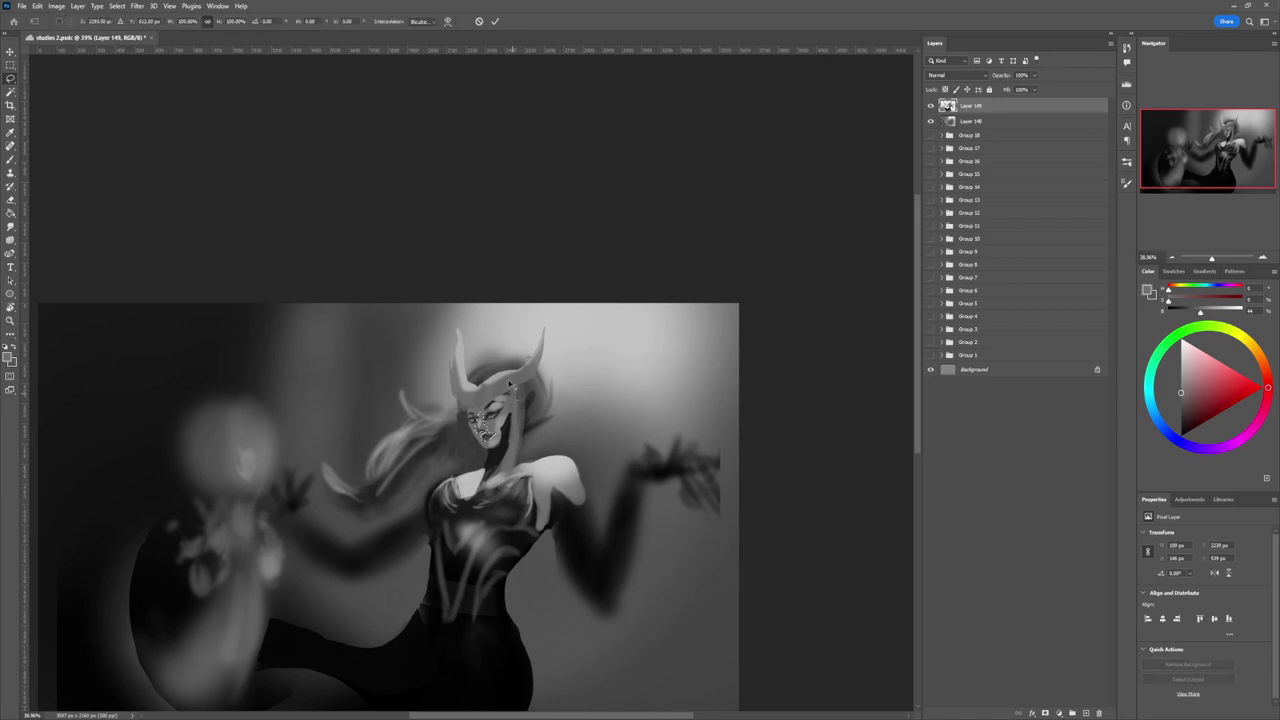
pyautogui.moveTo(484, 428); pyautogui.dragTo(497, 399)
pyautogui.press('Right')
pyautogui.press('Right')
pyautogui.press('Right')
pyautogui.press('Right')
pyautogui.press('Right')
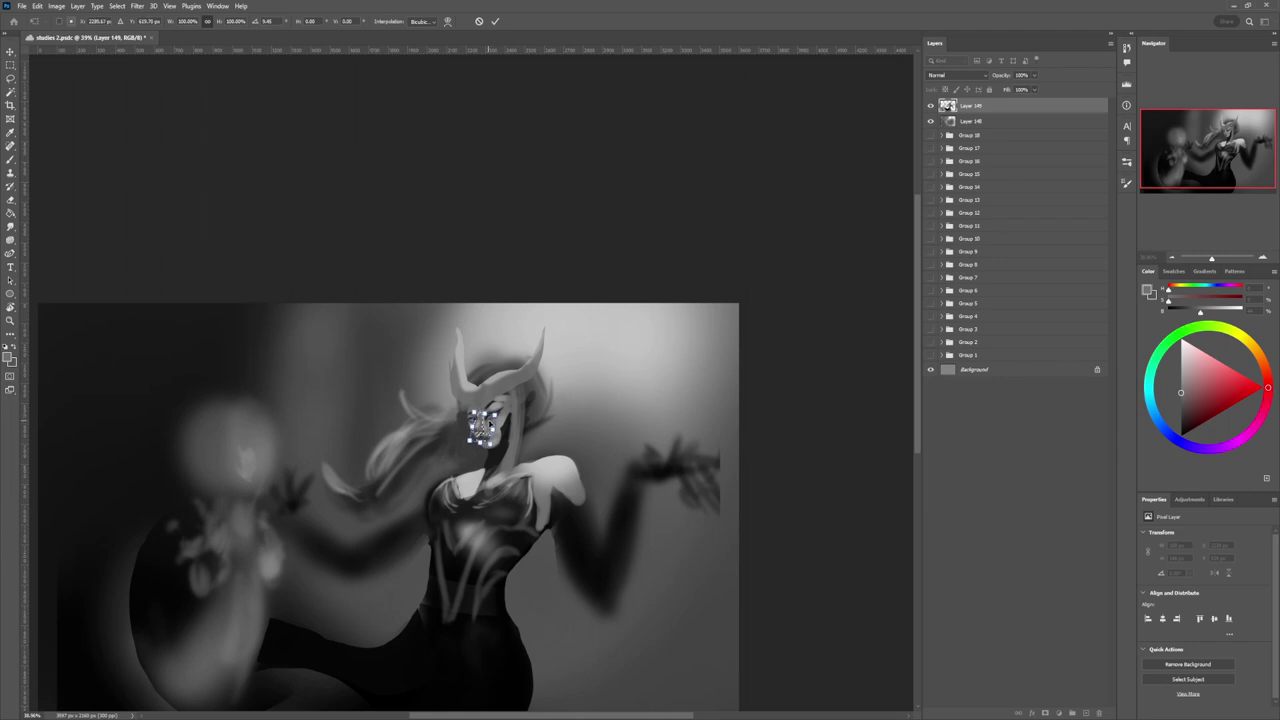
pyautogui.press('Down')
pyautogui.press('Return')
pyautogui.press('b')
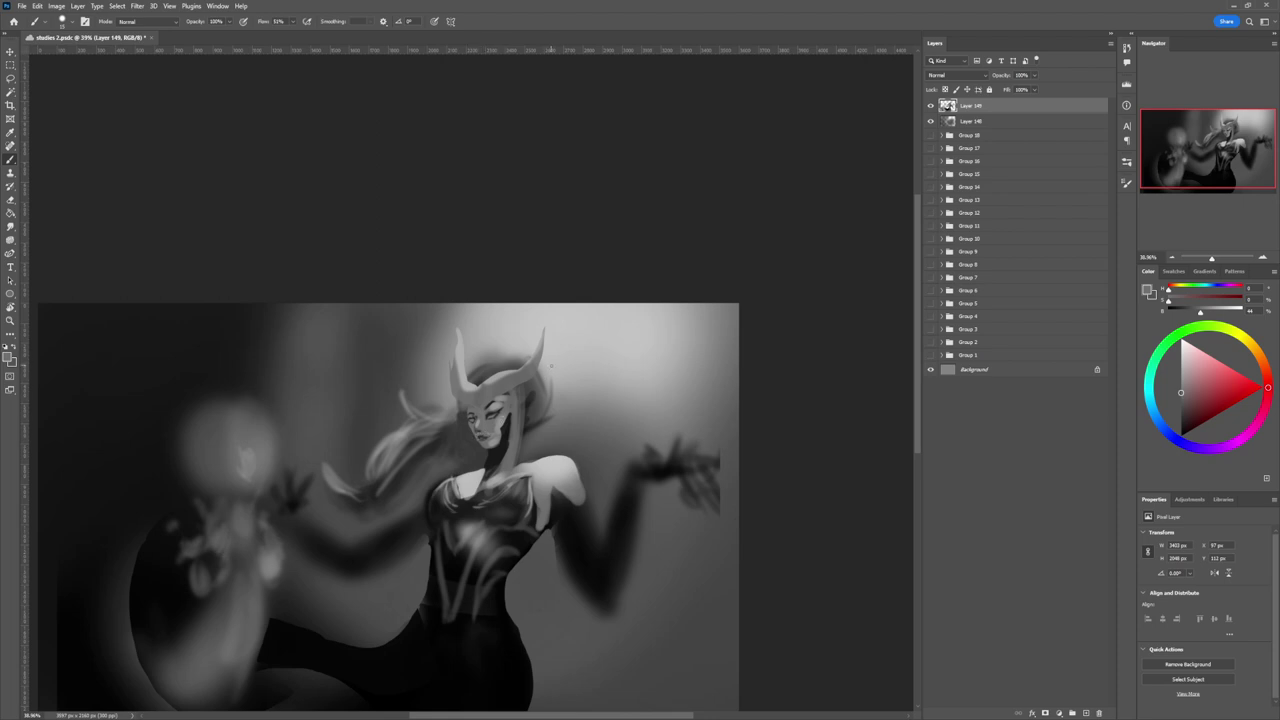
# - Lasso both eyes and rotate them counterclockwise by about 2.4 degrees
pyautogui.press('l')
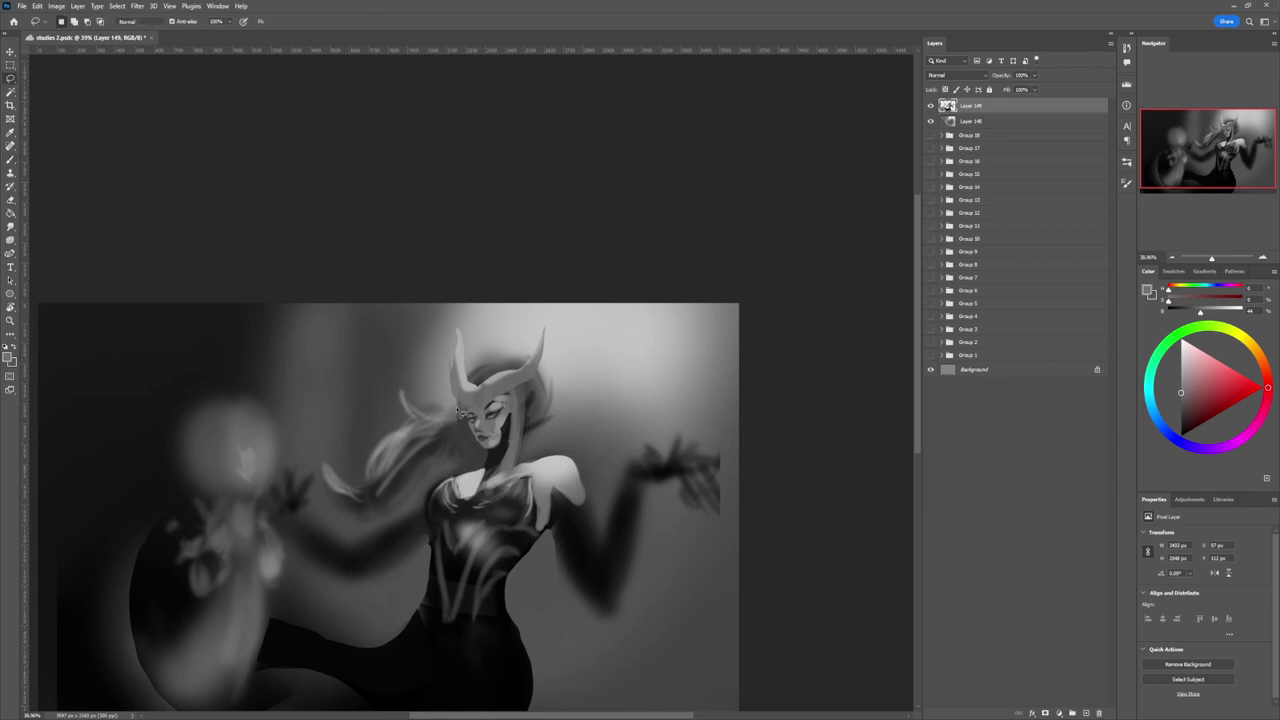
pyautogui.moveTo(505, 418)
pyautogui.mouseDown()
pyautogui.moveTo(486, 410)
pyautogui.moveTo(503, 416)
pyautogui.mouseUp()
pyautogui.press('shift')
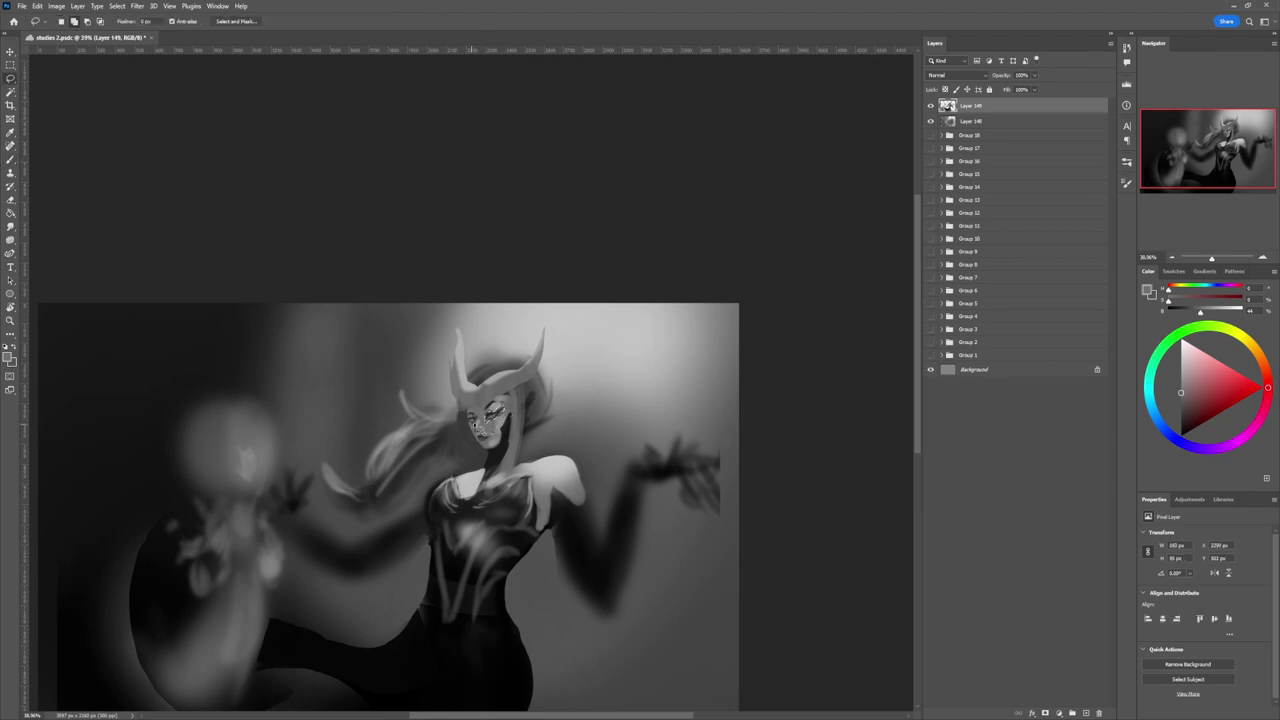
pyautogui.hotkey('ctrl', 't')
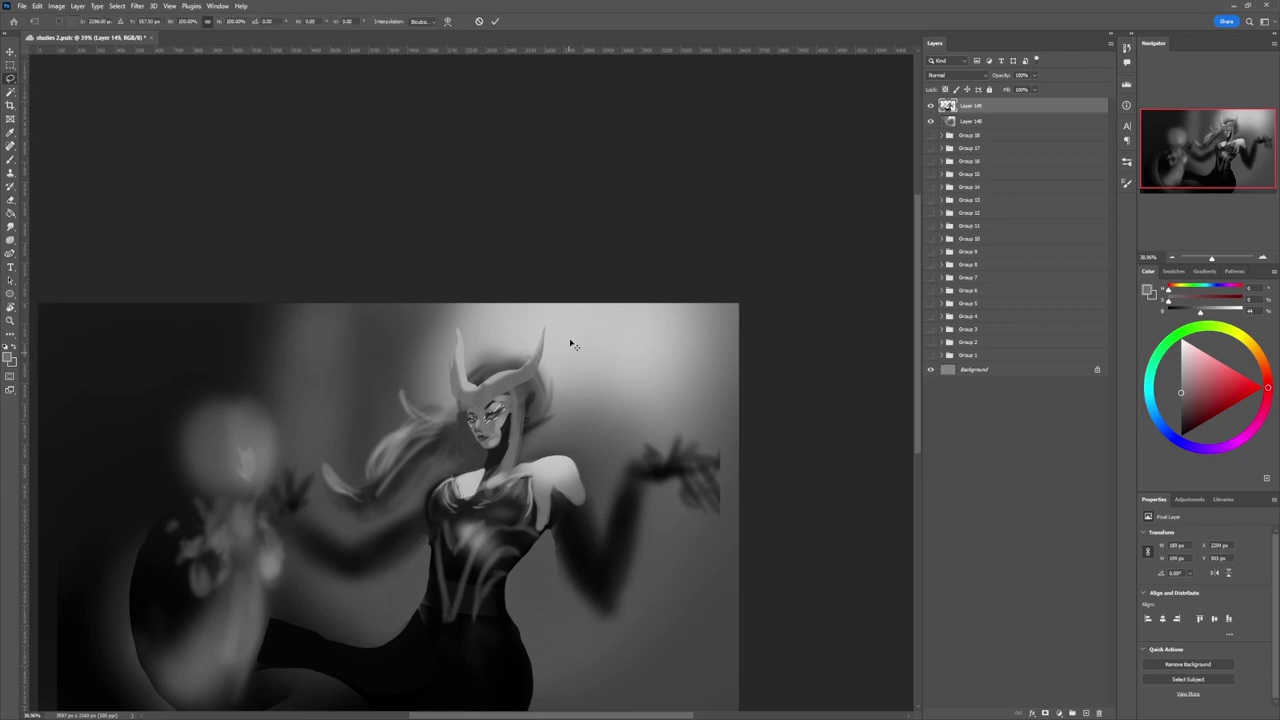
pyautogui.moveTo(566, 347); pyautogui.dragTo(571, 348)
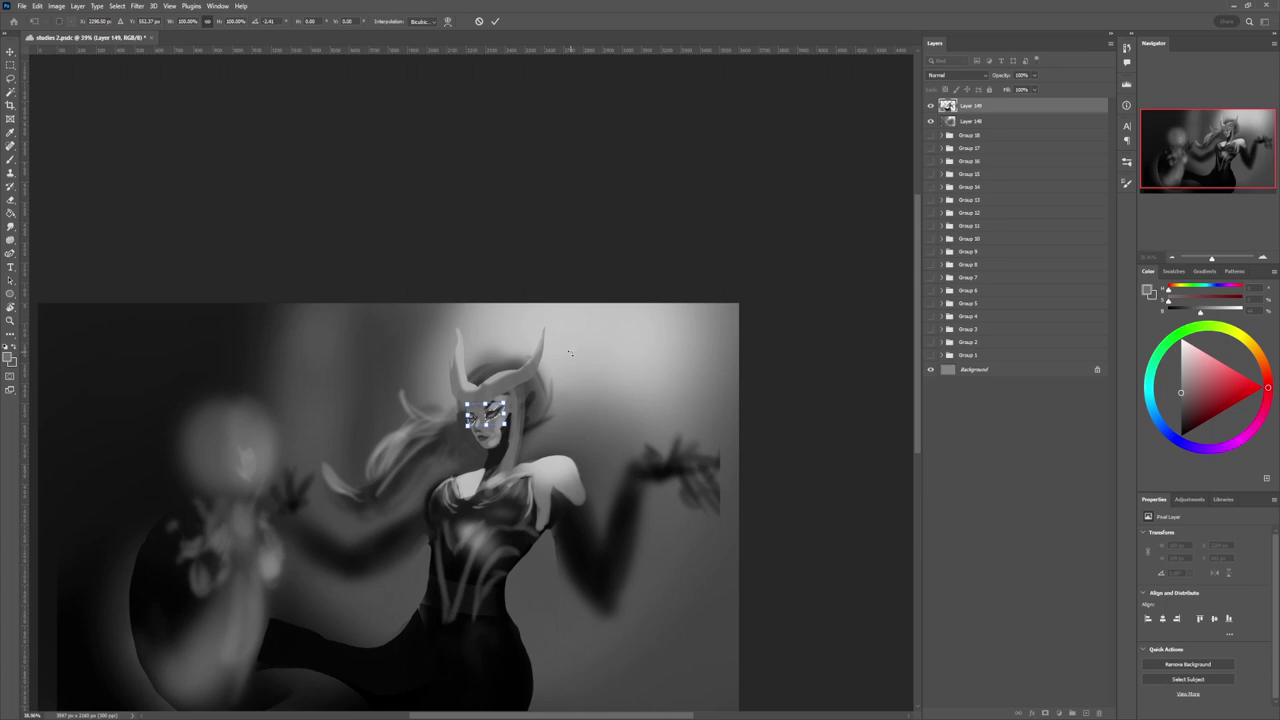
pyautogui.press('Return')
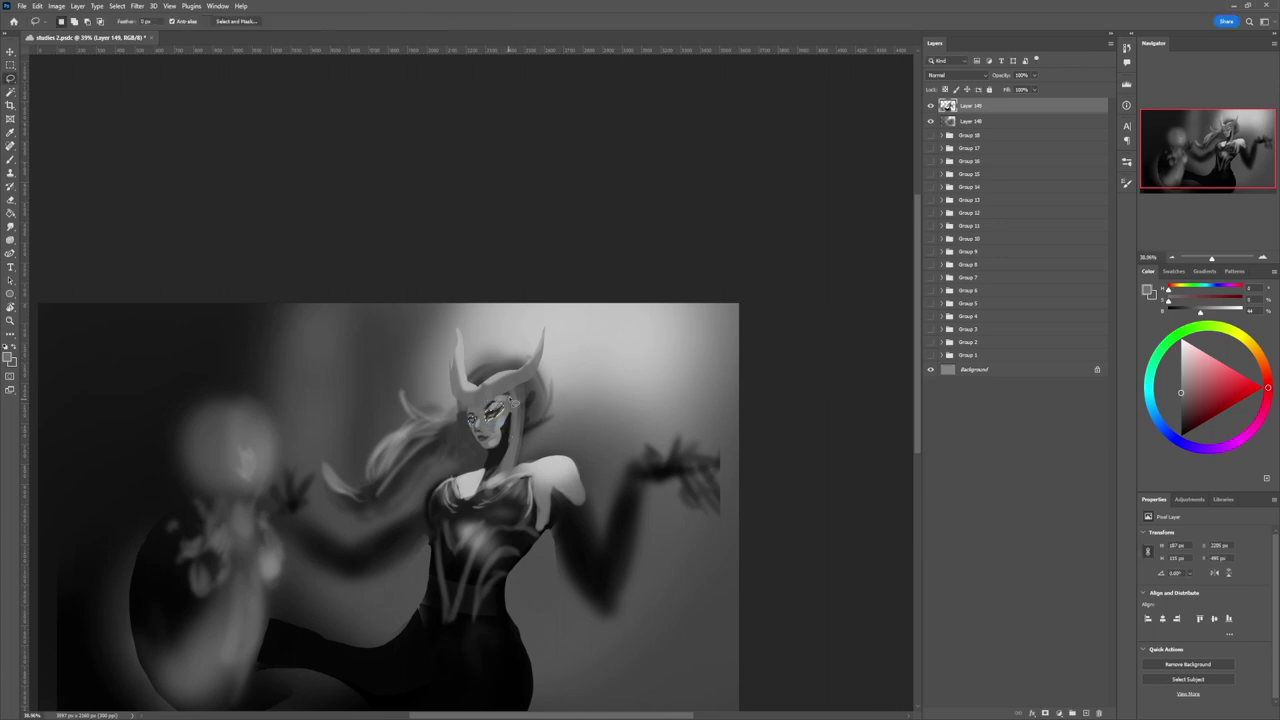
# - Warp the selected eye area slightly to fit the face, apply the transform, and clear the selection
pyautogui.hotkey('ctrl', 't')
pyautogui.rightClick(497, 411)
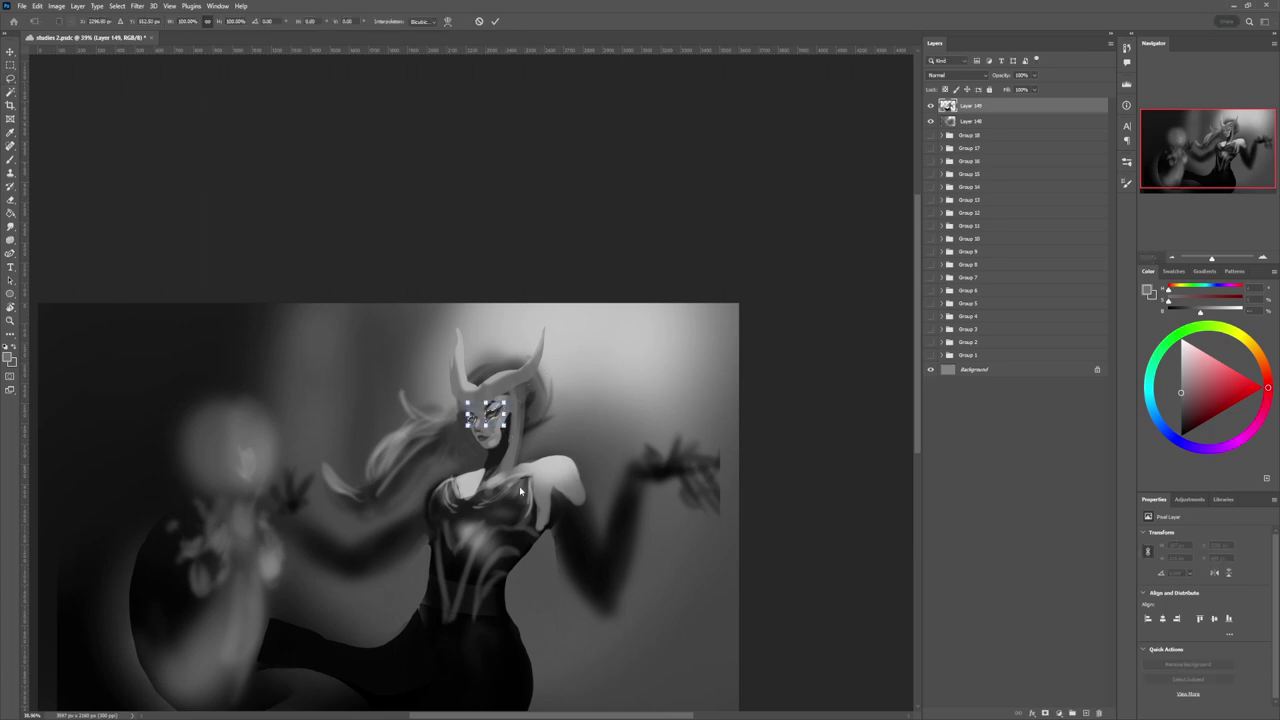
pyautogui.click(522, 489)
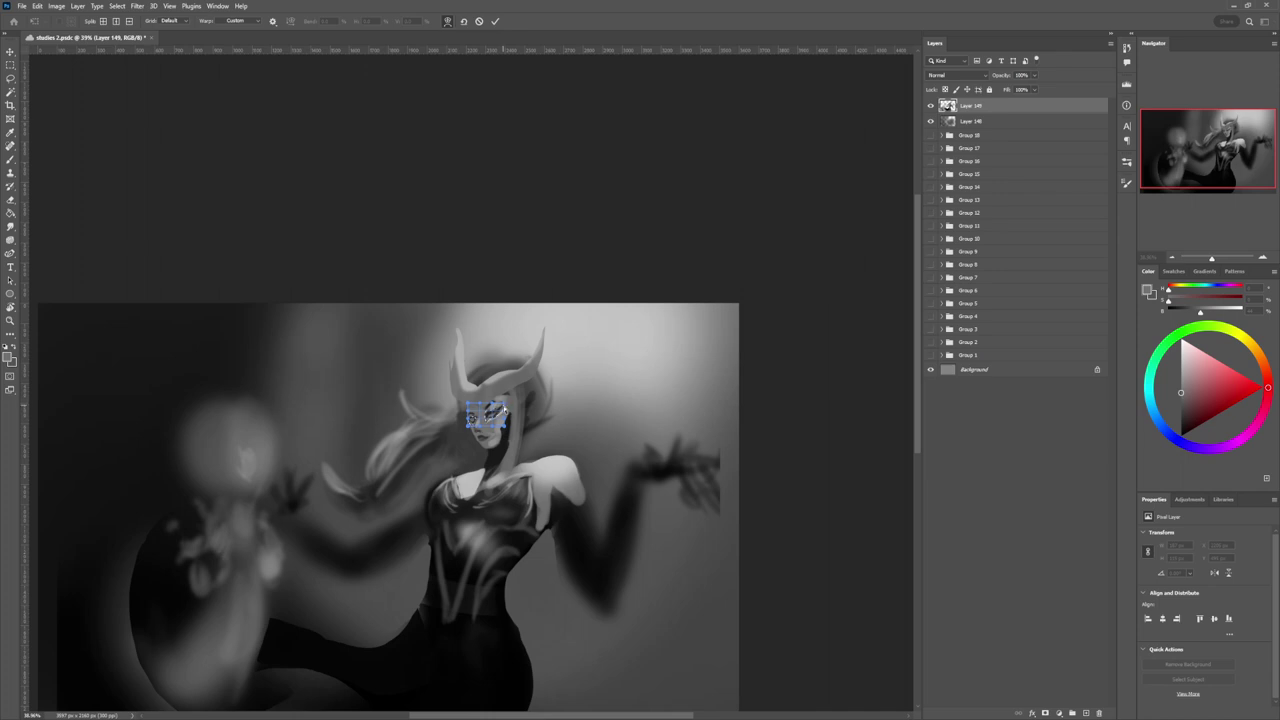
pyautogui.moveTo(505, 408); pyautogui.dragTo(507, 409)
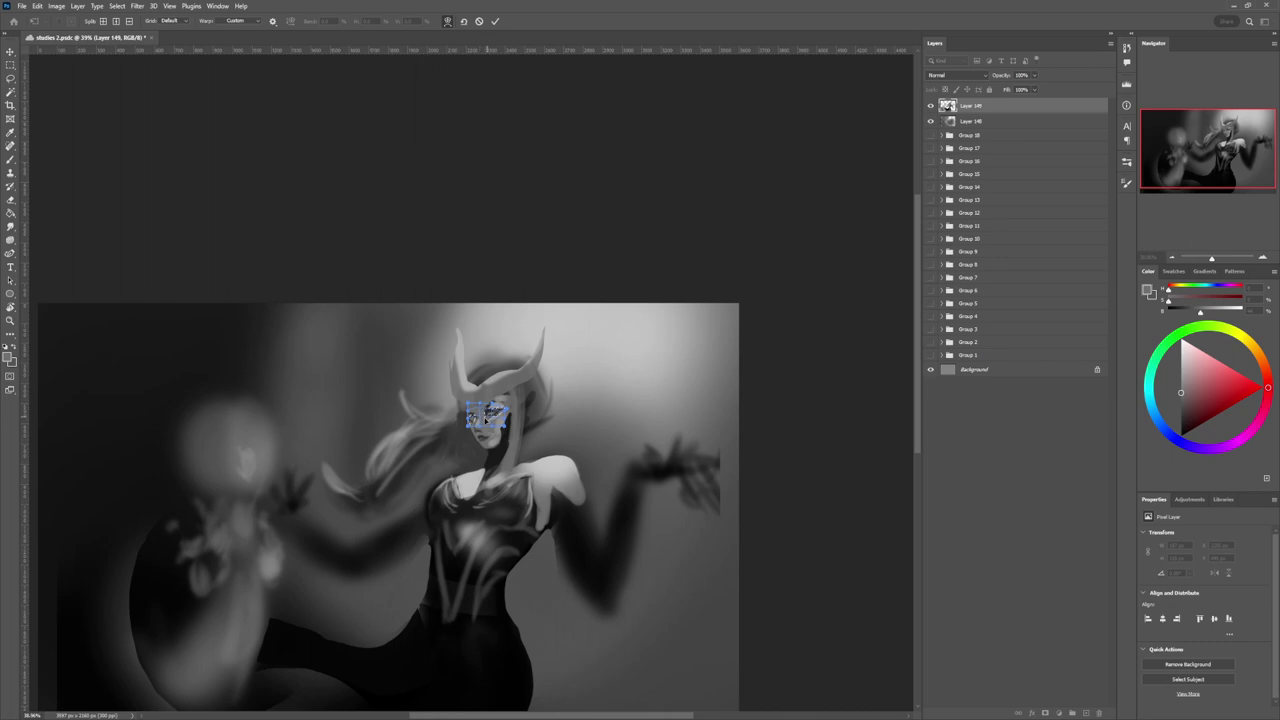
pyautogui.hotkey('ctrl', 't')
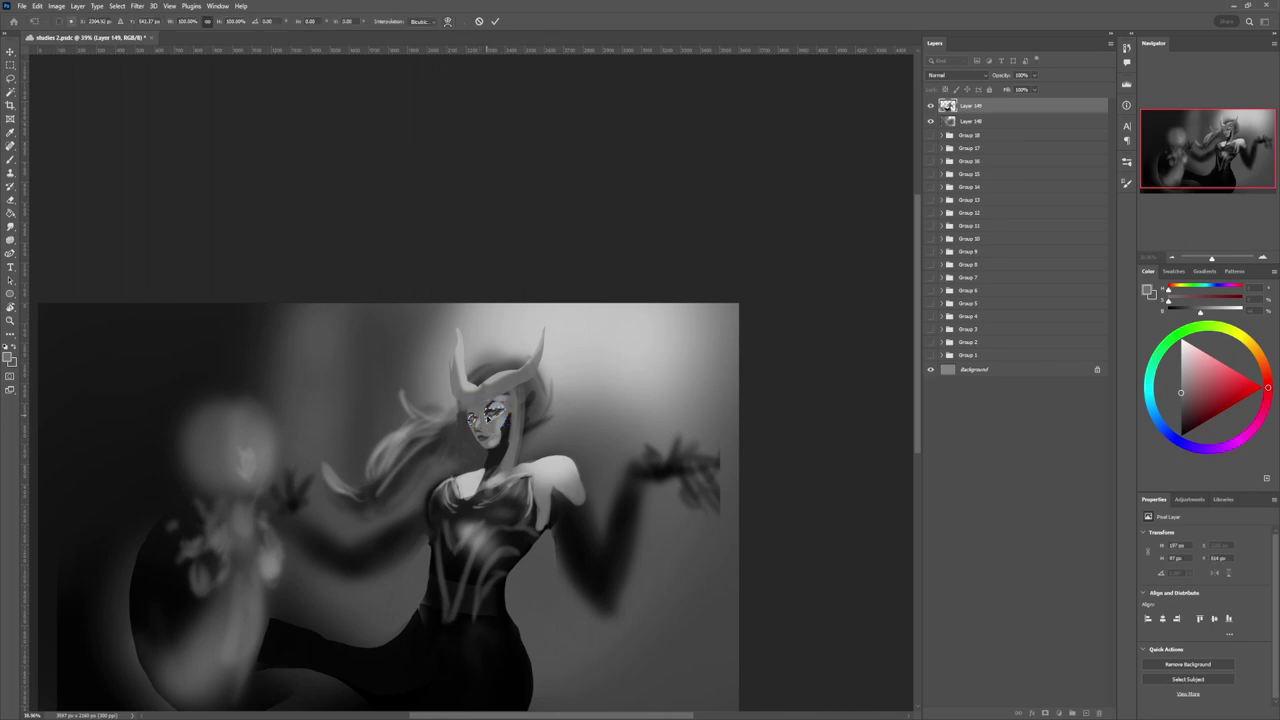
pyautogui.press('Return')
pyautogui.press('l')
# - Paint dark lids and lashes around both eyes of the horned figure with a small black brush
pyautogui.press('z')
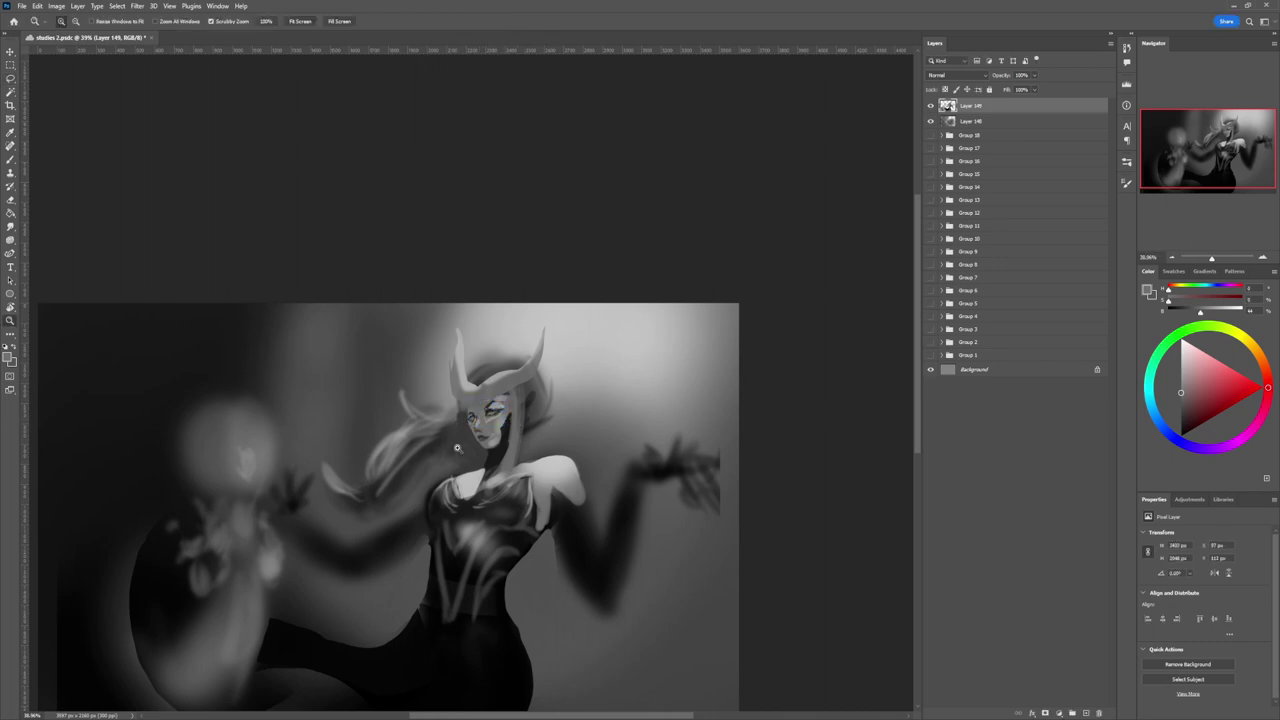
pyautogui.moveTo(475, 450)
pyautogui.mouseDown()
pyautogui.moveTo(441, 450)
pyautogui.moveTo(525, 429)
pyautogui.moveTo(494, 446)
pyautogui.mouseUp()
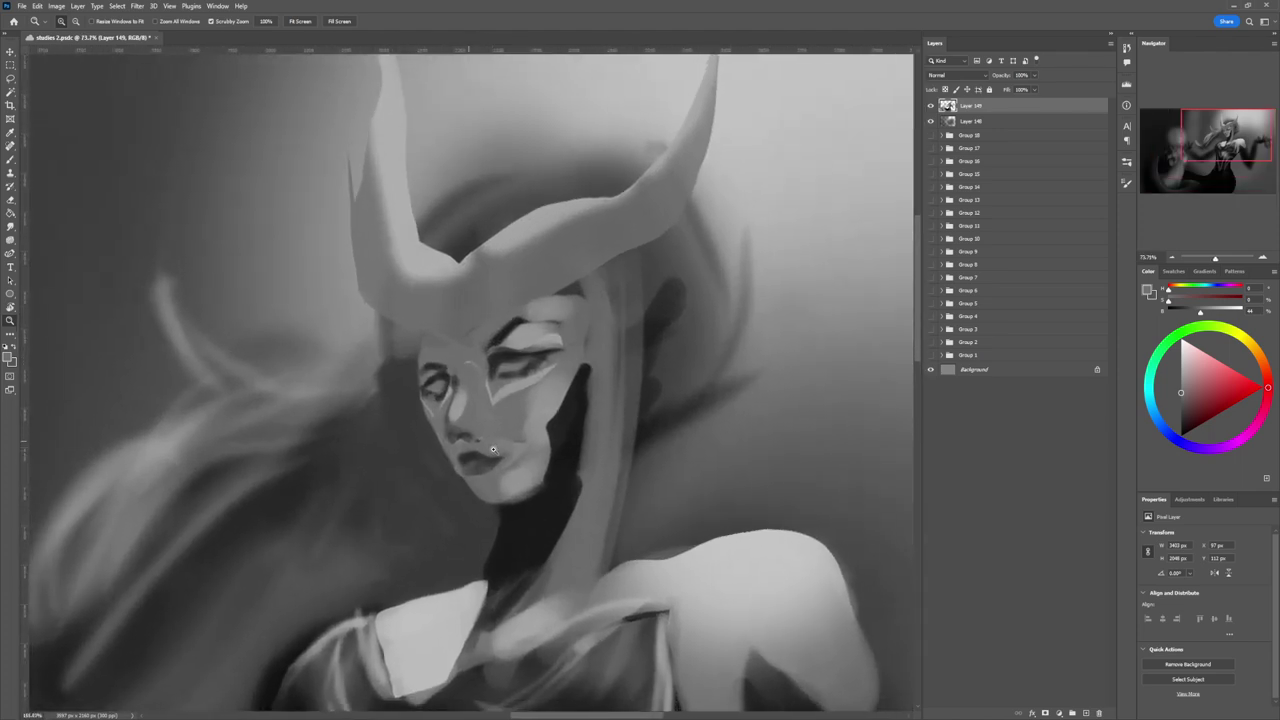
pyautogui.press('b')
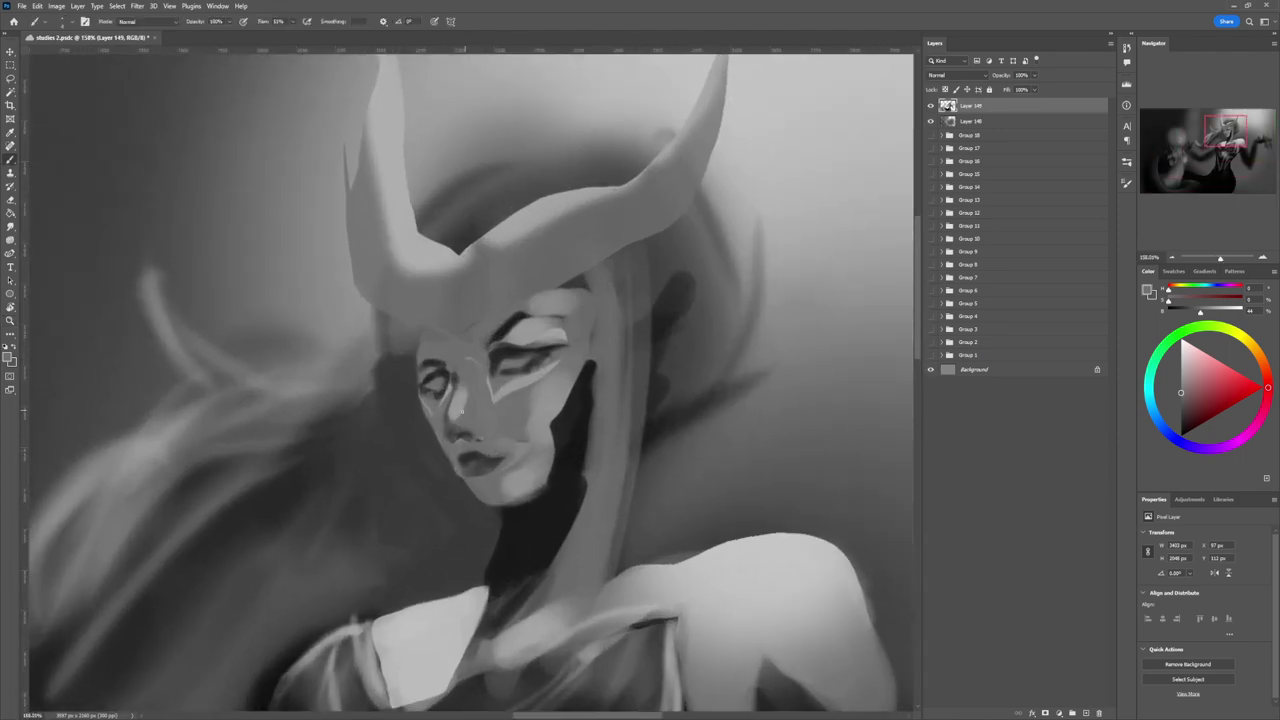
pyautogui.press('d')
pyautogui.moveTo(449, 412)
pyautogui.mouseDown()
pyautogui.moveTo(456, 376)
pyautogui.moveTo(437, 349)
pyautogui.moveTo(457, 381)
pyautogui.moveTo(442, 373)
pyautogui.moveTo(419, 390)
pyautogui.moveTo(450, 377)
pyautogui.moveTo(433, 377)
pyautogui.moveTo(429, 393)
pyautogui.moveTo(457, 386)
pyautogui.moveTo(436, 373)
pyautogui.moveTo(516, 348)
pyautogui.mouseUp()
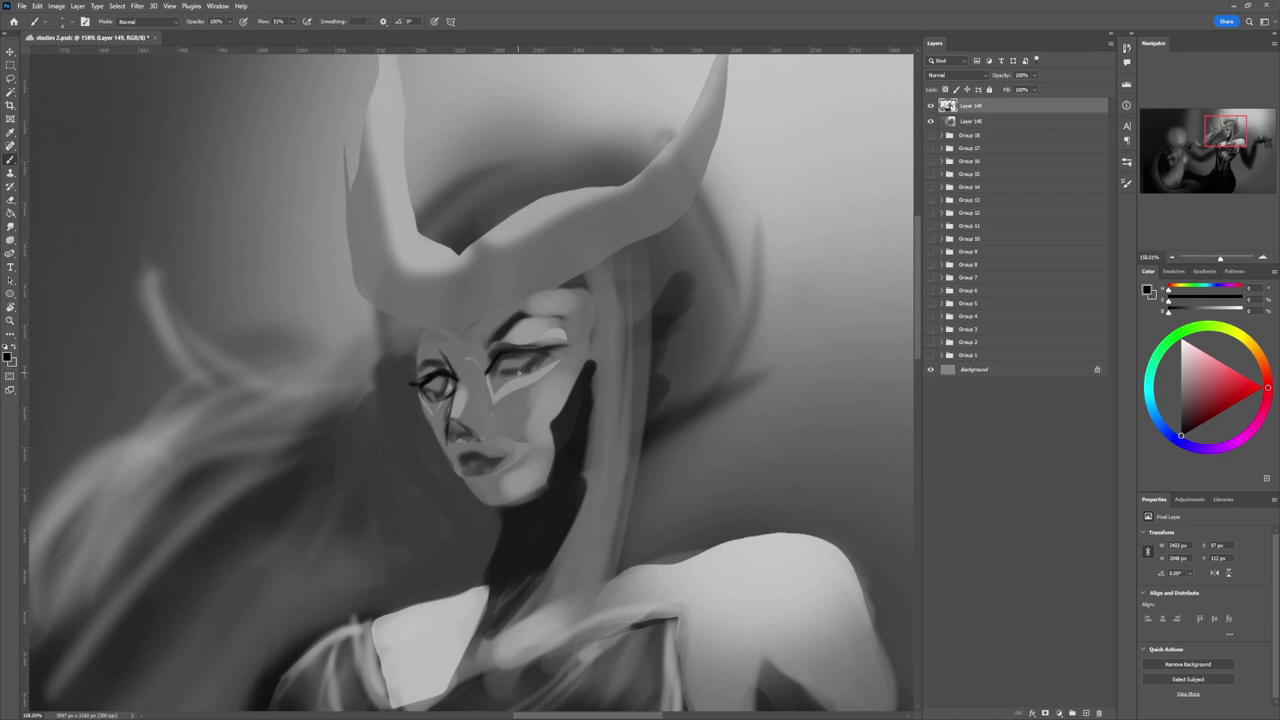
pyautogui.moveTo(525, 371)
pyautogui.mouseDown()
pyautogui.moveTo(552, 340)
pyautogui.moveTo(512, 348)
pyautogui.moveTo(547, 343)
pyautogui.moveTo(510, 377)
pyautogui.mouseUp()
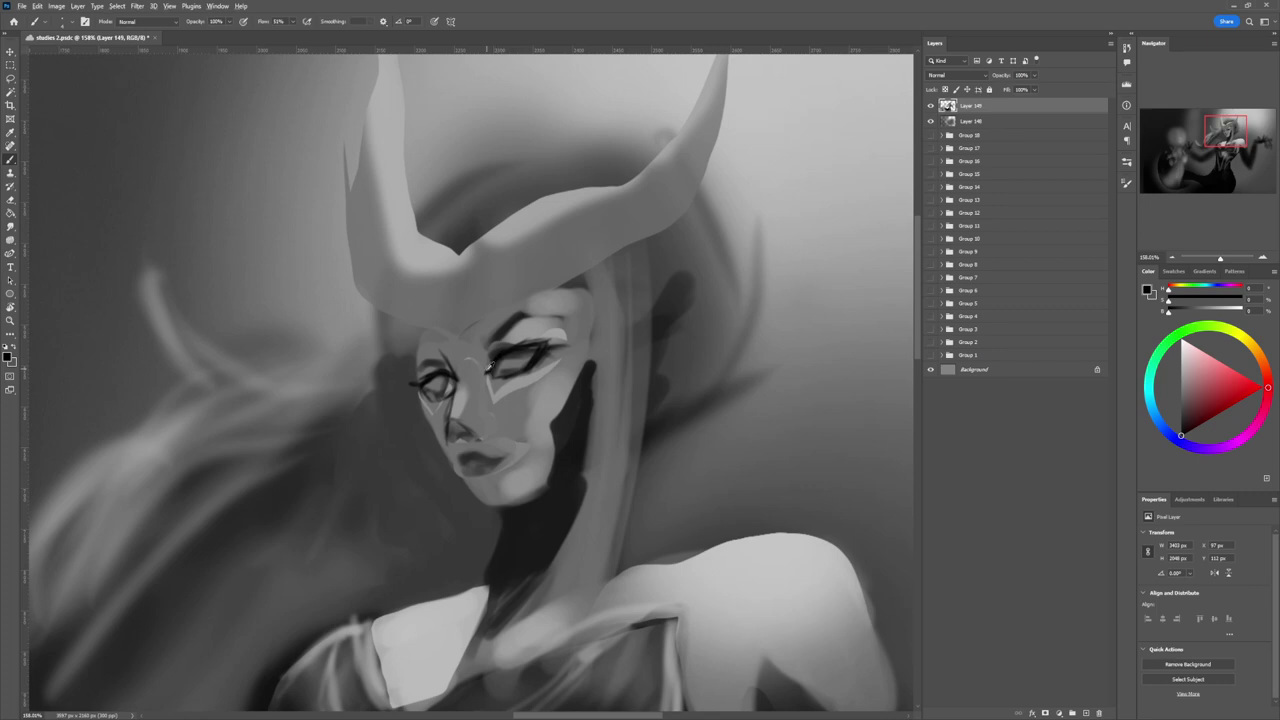
# - Paint sampled skin grey around the near eye to clean its surroundings, then redefine its upper lid in a dark tone
pyautogui.keyDown('alt'); pyautogui.click(486, 369); pyautogui.keyUp('alt')
pyautogui.press(']')
pyautogui.press(']')
pyautogui.press(']')
pyautogui.moveTo(495, 399)
pyautogui.mouseDown()
pyautogui.moveTo(555, 360)
pyautogui.moveTo(497, 371)
pyautogui.moveTo(535, 347)
pyautogui.moveTo(506, 366)
pyautogui.moveTo(523, 364)
pyautogui.moveTo(482, 372)
pyautogui.moveTo(535, 335)
pyautogui.moveTo(498, 345)
pyautogui.moveTo(556, 329)
pyautogui.moveTo(529, 374)
pyautogui.mouseUp()
pyautogui.press('[')
pyautogui.press('[')
pyautogui.press('[')
pyautogui.press('[')
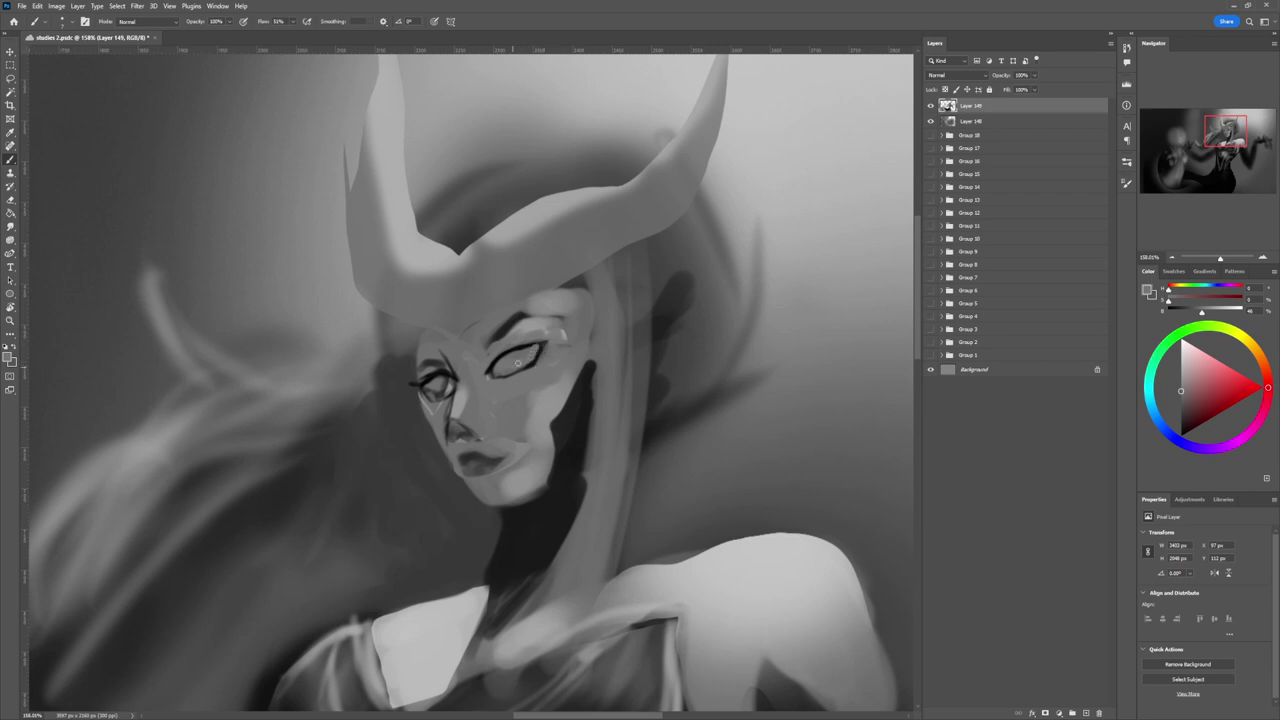
pyautogui.keyDown('alt'); pyautogui.click(490, 368); pyautogui.keyUp('alt')
pyautogui.moveTo(524, 347); pyautogui.dragTo(546, 341)
# - Clean up the far eye with sampled greys, redefining its shape and smoothing the skin beneath it
pyautogui.keyDown('alt'); pyautogui.click(437, 383); pyautogui.keyUp('alt')
pyautogui.moveTo(436, 383)
pyautogui.mouseDown()
pyautogui.moveTo(438, 395)
pyautogui.moveTo(422, 381)
pyautogui.moveTo(438, 377)
pyautogui.moveTo(425, 393)
pyautogui.mouseUp()
pyautogui.keyDown('alt'); pyautogui.click(438, 372); pyautogui.keyUp('alt')
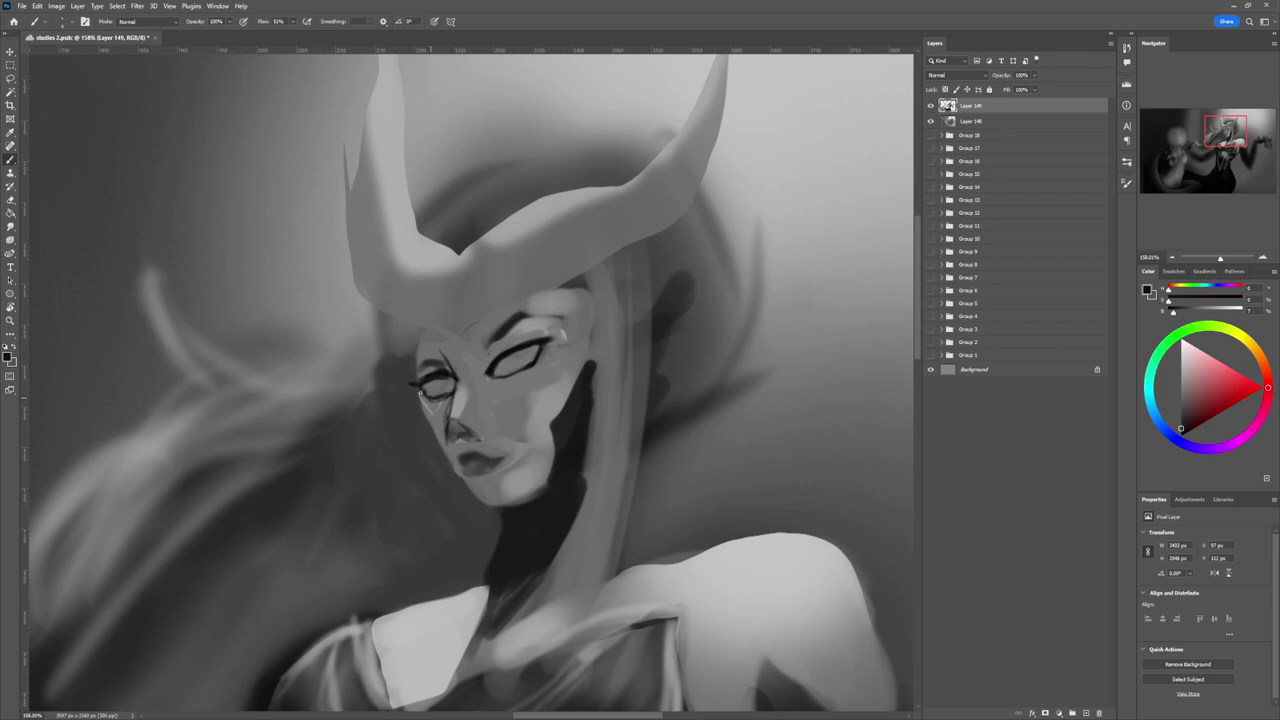
pyautogui.keyDown('alt'); pyautogui.click(440, 405); pyautogui.keyUp('alt')
pyautogui.moveTo(450, 398); pyautogui.dragTo(432, 409)
pyautogui.keyDown('alt'); pyautogui.click(424, 437); pyautogui.keyUp('alt')
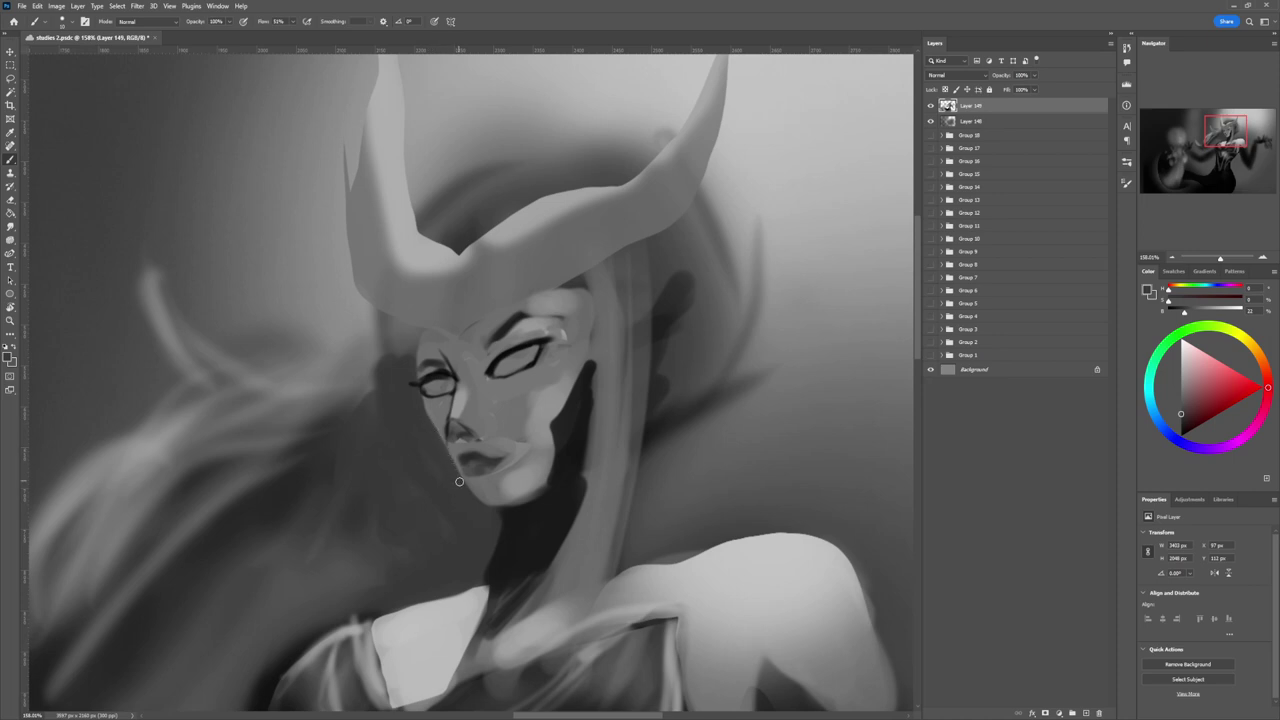
# - Soften the near eye's upper lid and brow area with a reduced Smudge tool at 20% strength
pyautogui.hotkey('ctrl', 'space')
pyautogui.moveTo(491, 466); pyautogui.dragTo(503, 361)
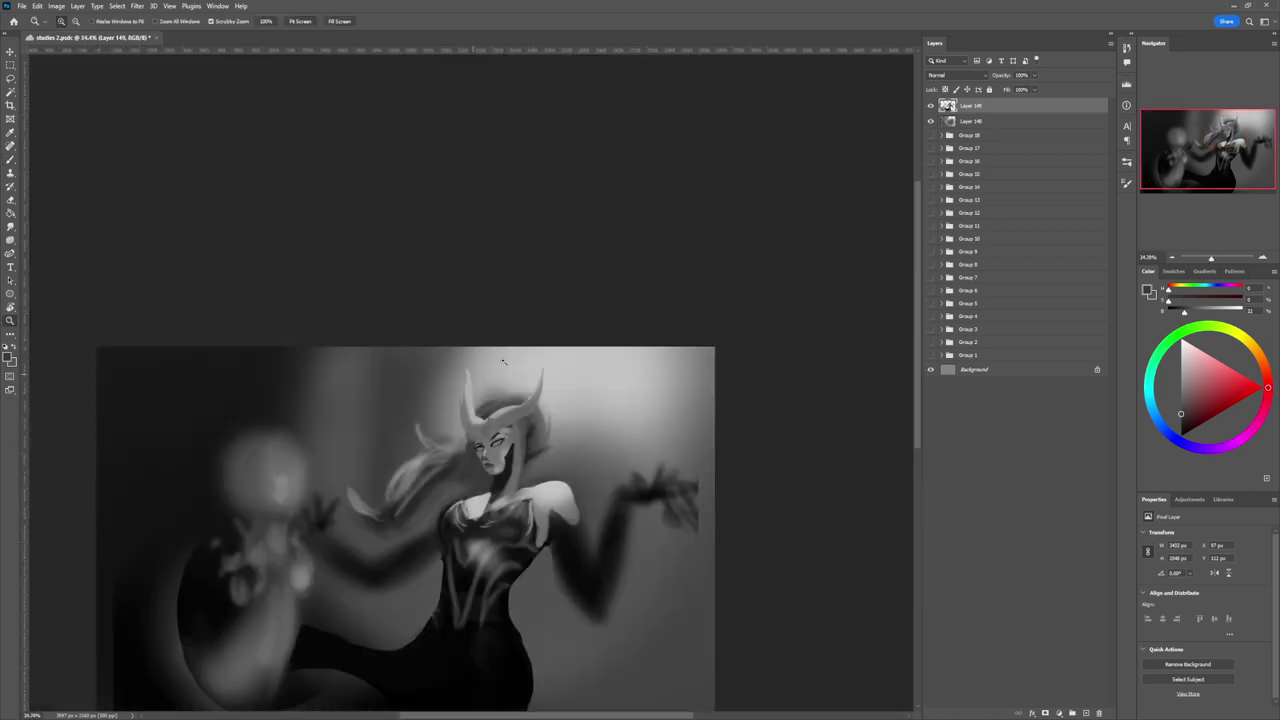
pyautogui.scroll(-2, 577, 424)
pyautogui.scroll(6, 569, 540)
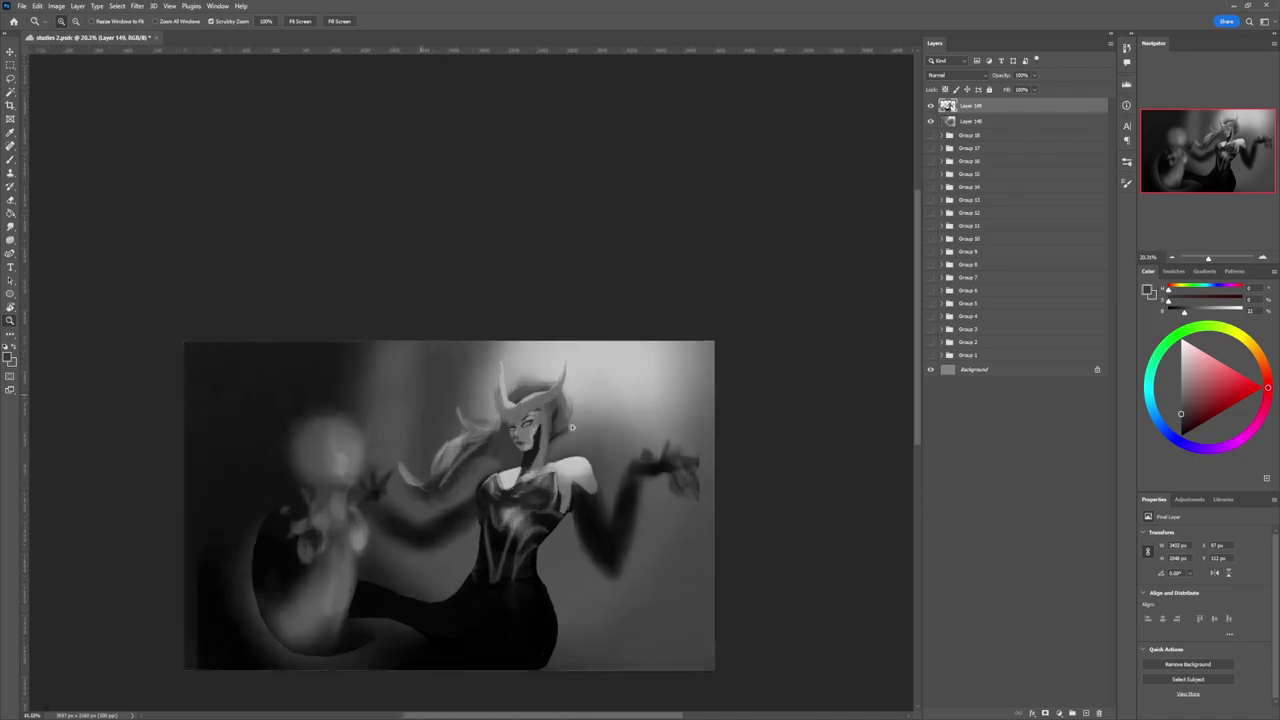
pyautogui.scroll(1, 567, 422)
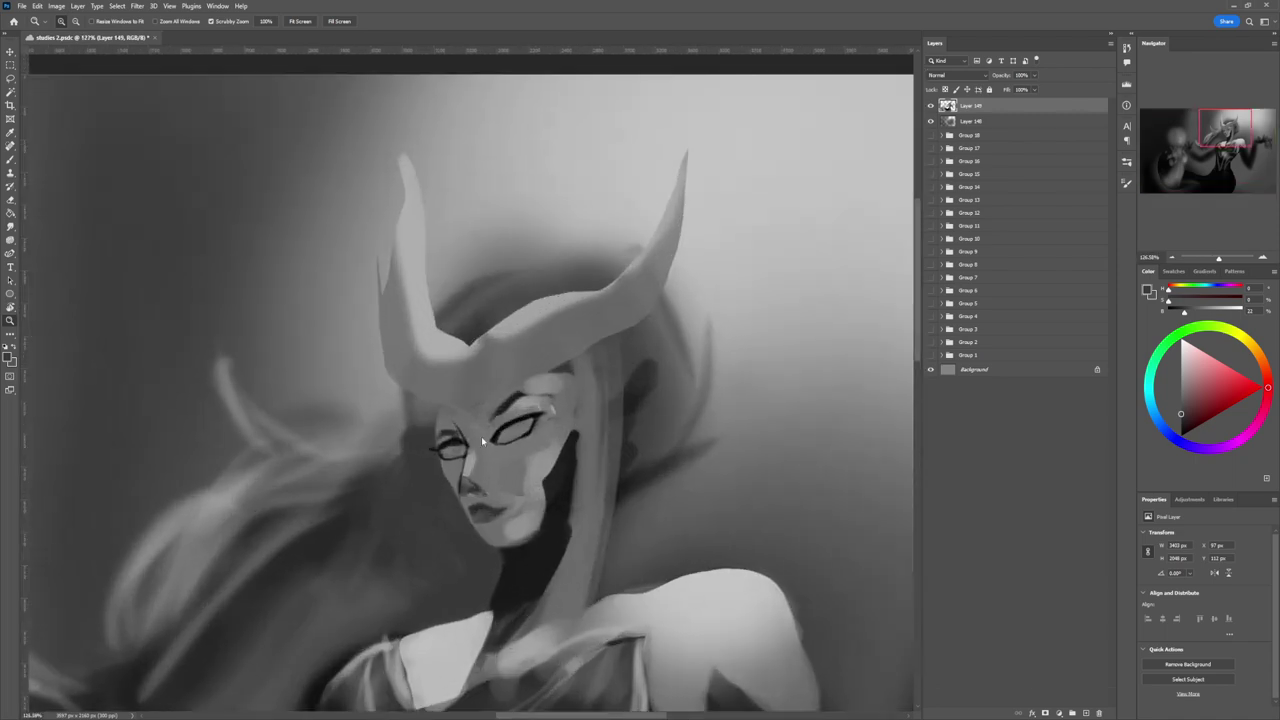
pyautogui.press('b')
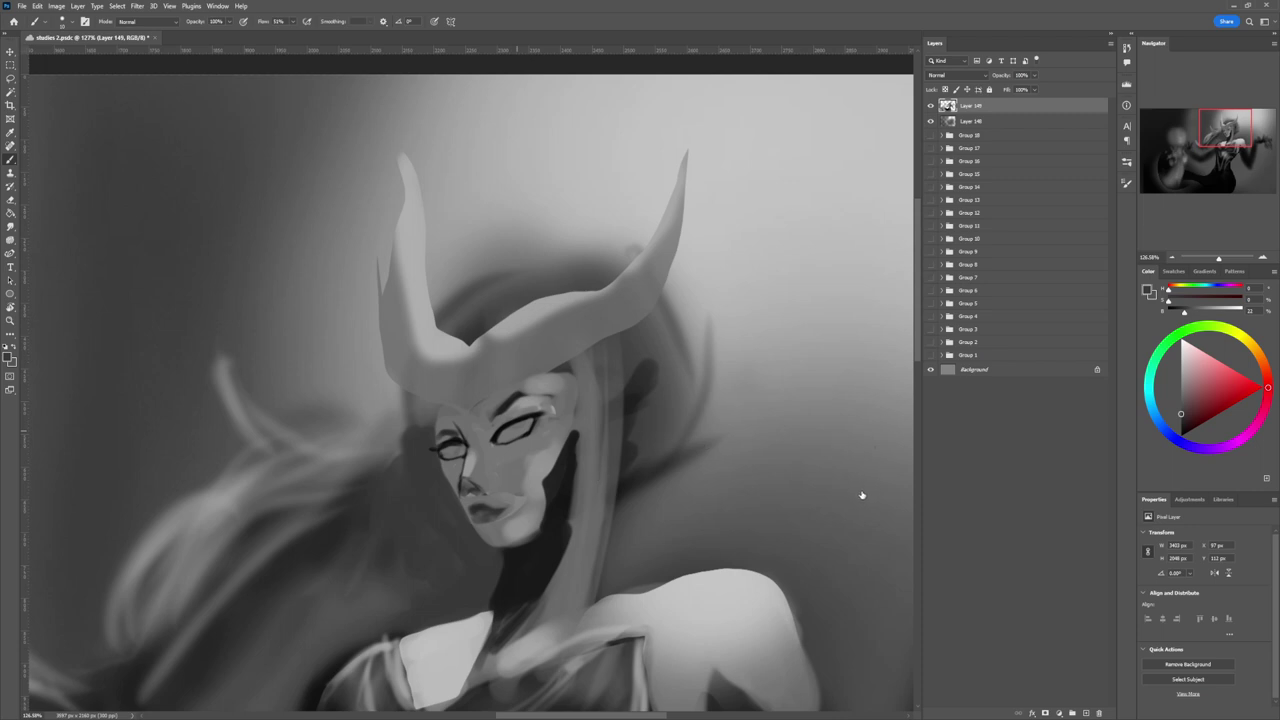
pyautogui.press('r')
pyautogui.press('[')
pyautogui.press('[')
pyautogui.press('[')
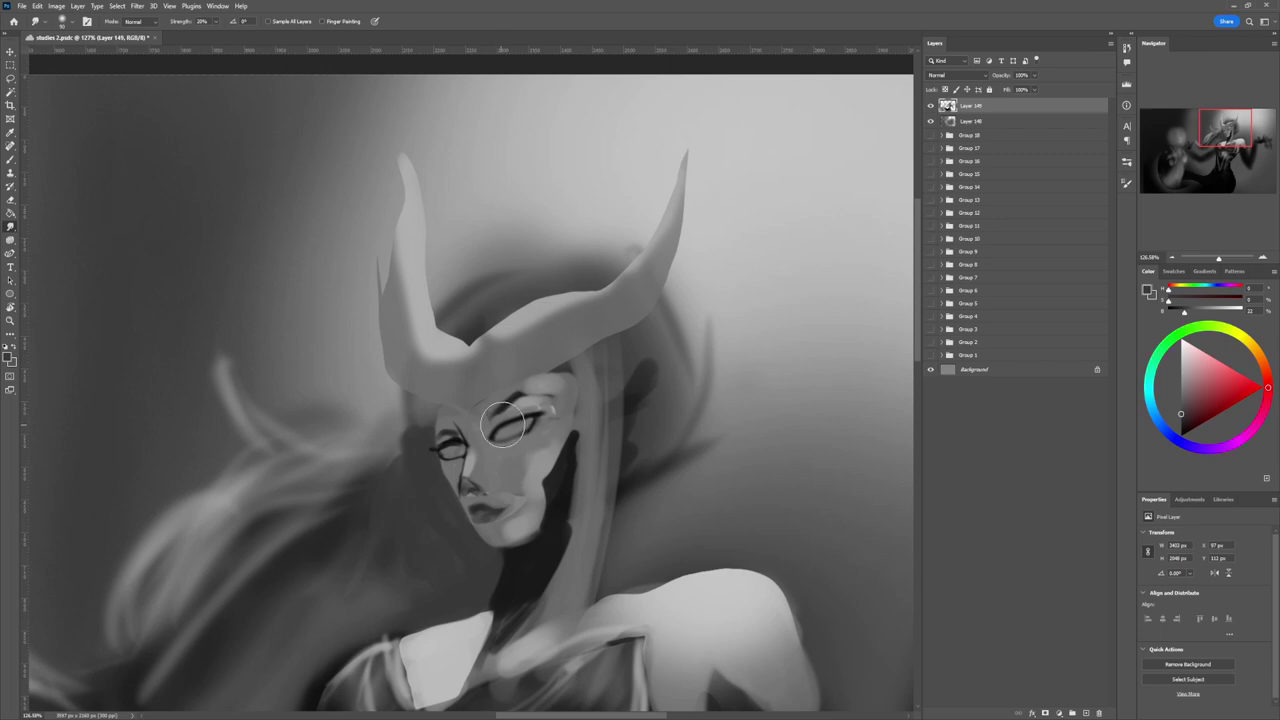
pyautogui.moveTo(511, 414)
pyautogui.mouseDown()
pyautogui.moveTo(535, 416)
pyautogui.moveTo(511, 418)
pyautogui.mouseUp()
# - Smudge the far eye and the bridge of the nose with a smaller Smudge brush
pyautogui.press('z')
pyautogui.moveTo(483, 467); pyautogui.dragTo(405, 480)
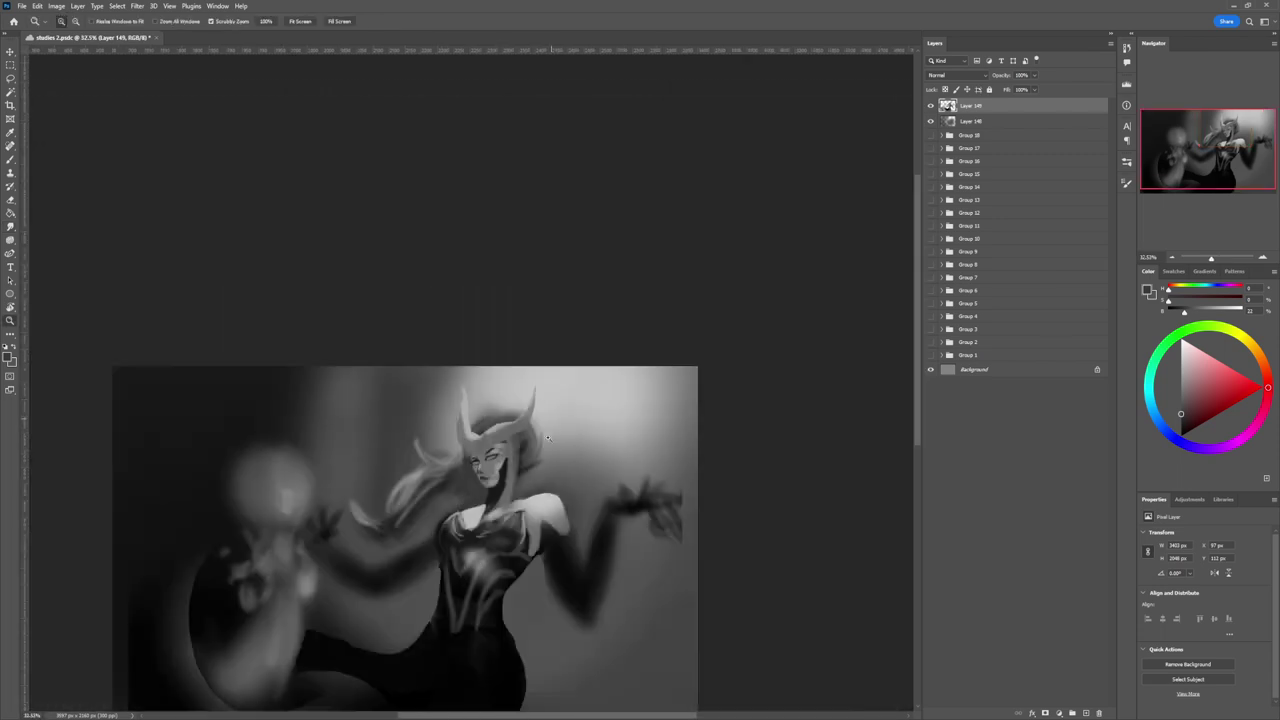
pyautogui.moveTo(500, 490); pyautogui.dragTo(509, 459)
pyautogui.press('b')
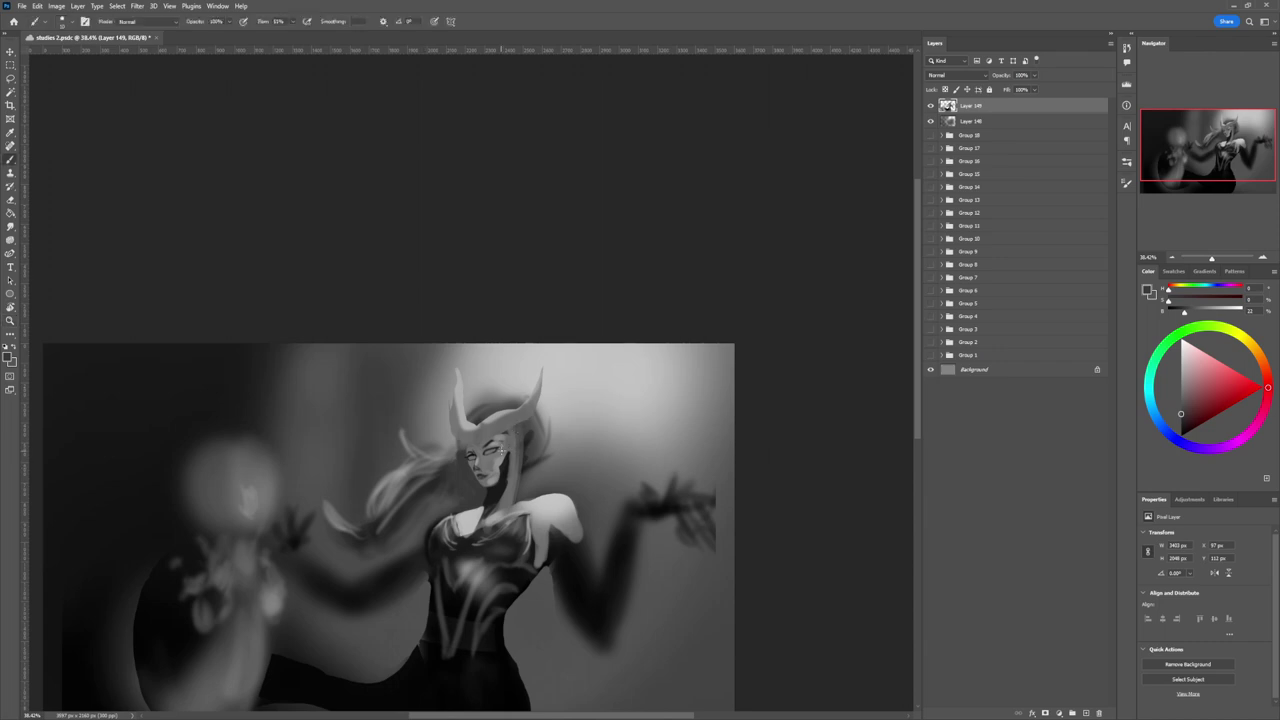
pyautogui.press(']')
pyautogui.press(']')
pyautogui.press(']')
pyautogui.press('r')
pyautogui.press('[')
pyautogui.press('[')
pyautogui.press('[')
pyautogui.press('[')
pyautogui.press('[')
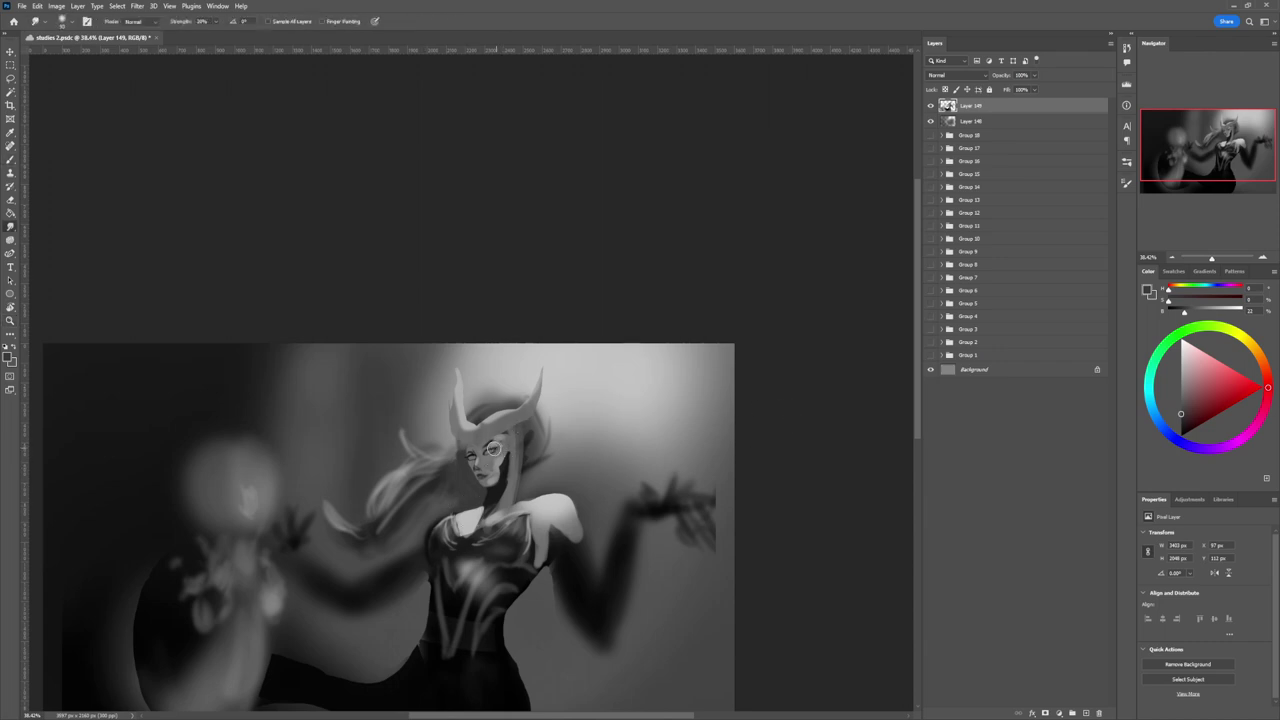
pyautogui.moveTo(481, 451); pyautogui.dragTo(475, 458)
pyautogui.moveTo(477, 455); pyautogui.dragTo(472, 458)
# - Lasso the horned figure's facial features and shift them slightly with Free Transform
pyautogui.press('z')
pyautogui.moveTo(516, 480); pyautogui.dragTo(485, 432)
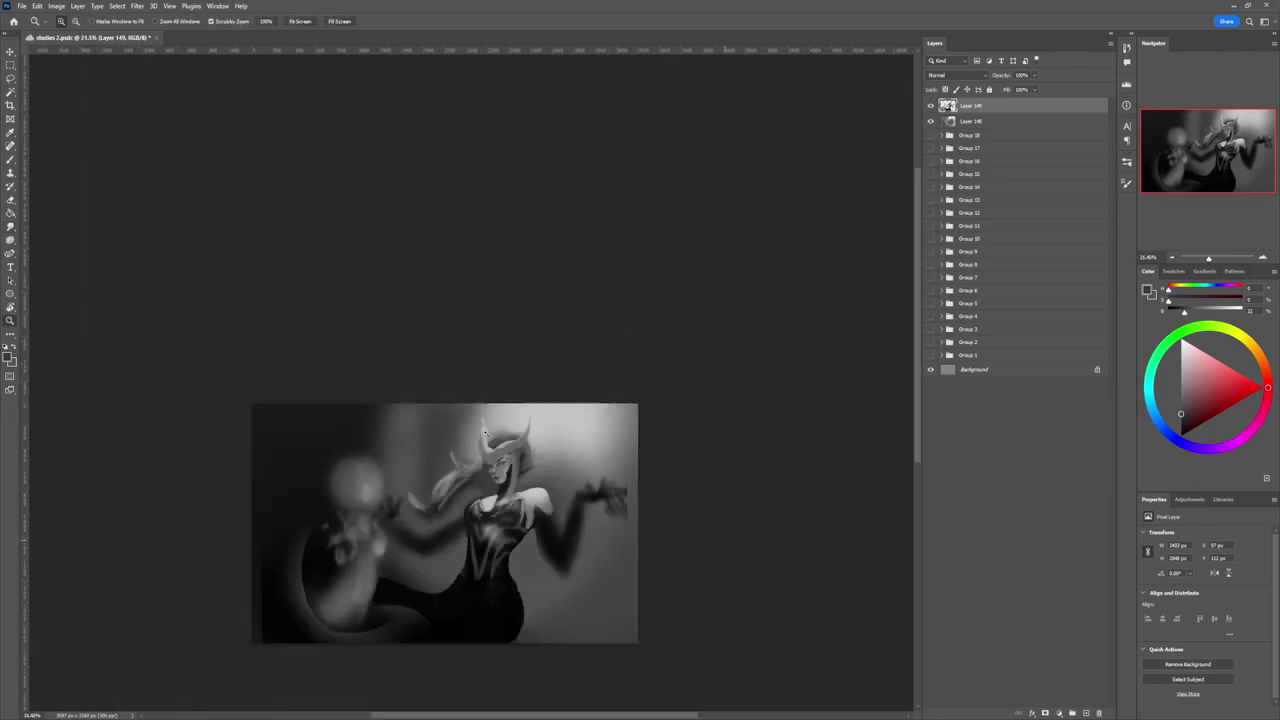
pyautogui.moveTo(514, 554); pyautogui.dragTo(525, 467)
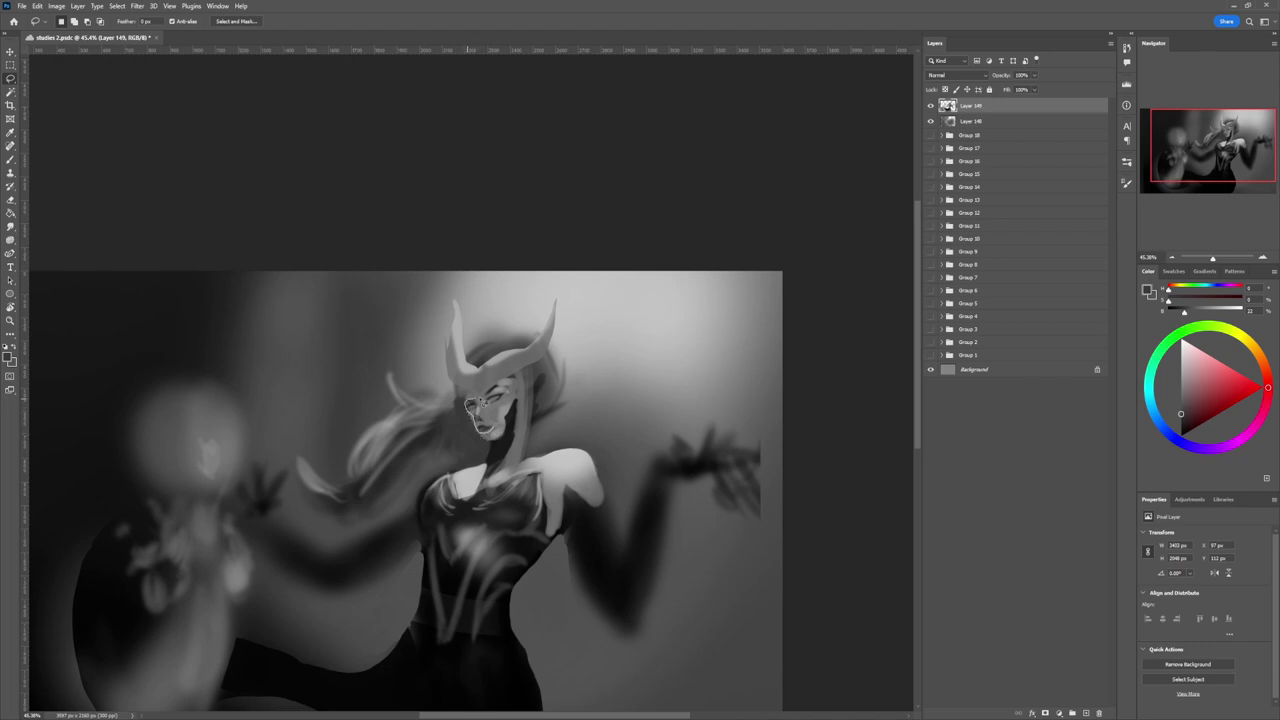
pyautogui.hotkey('ctrl', 't')
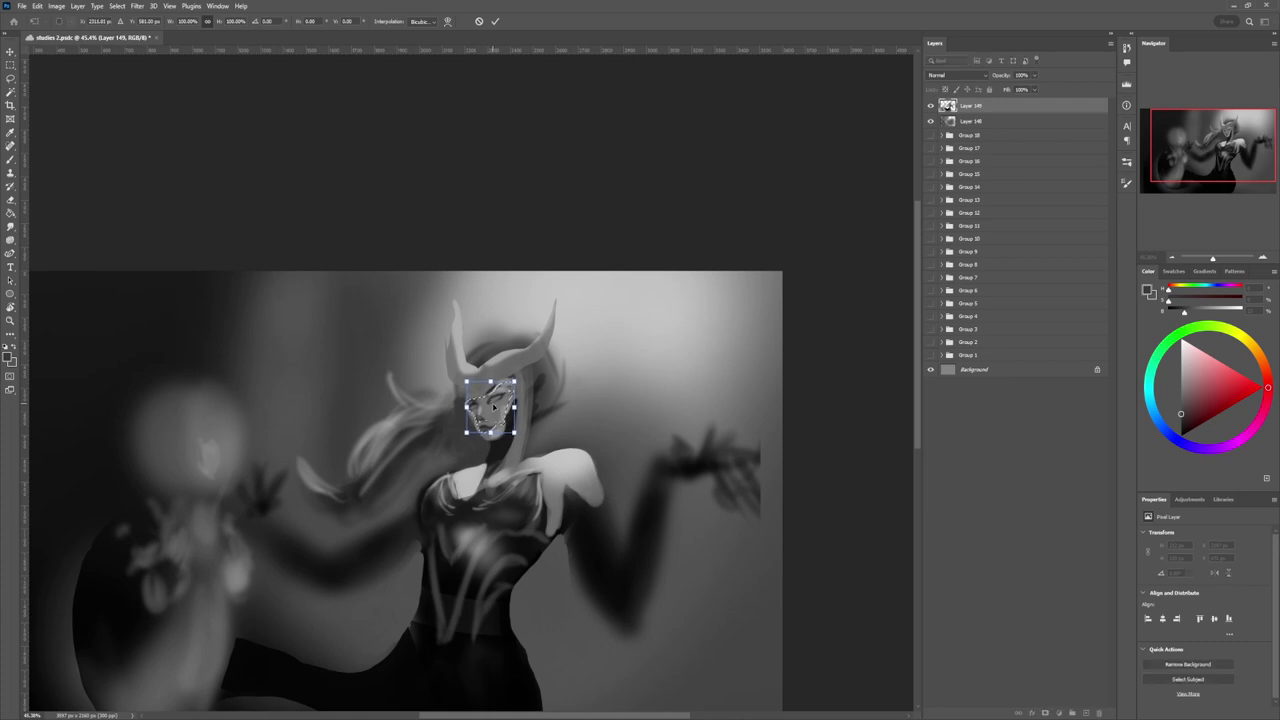
pyautogui.press('Return')
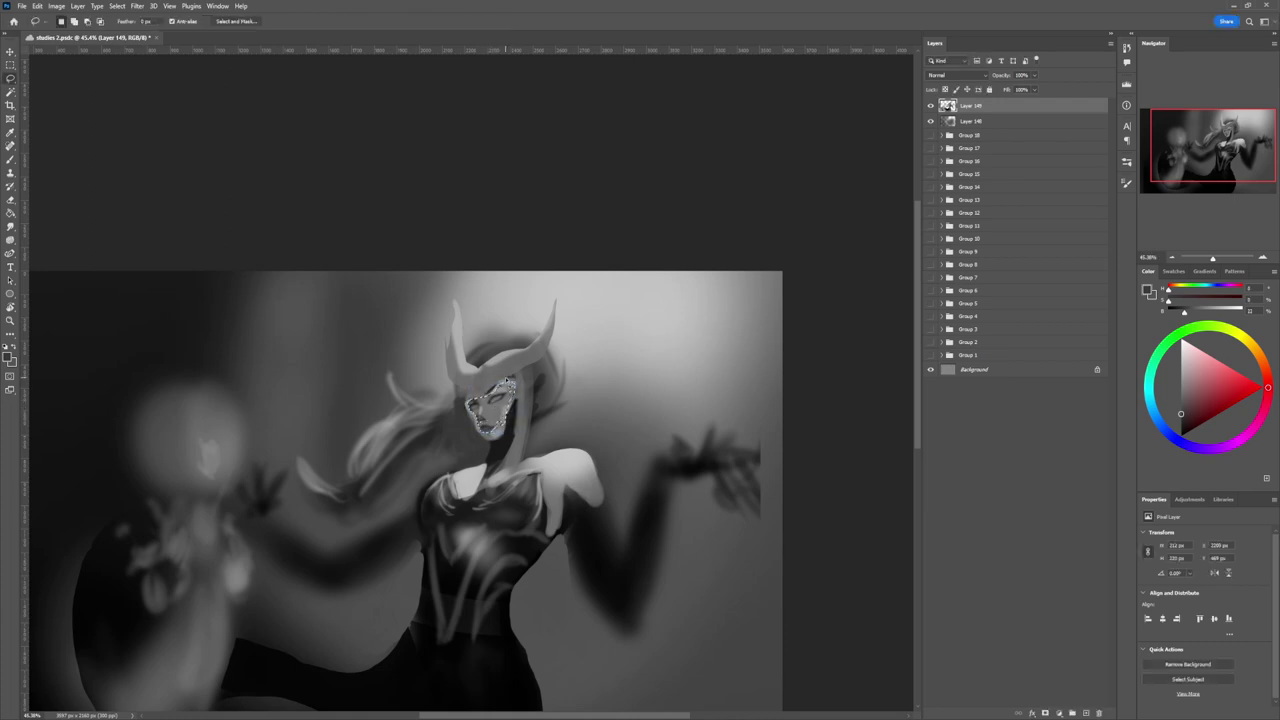
# - Scale the selected face to about 111% width and 109% height, tilt it slightly counterclockwise, and deselect it
pyautogui.hotkey('ctrl', 't')
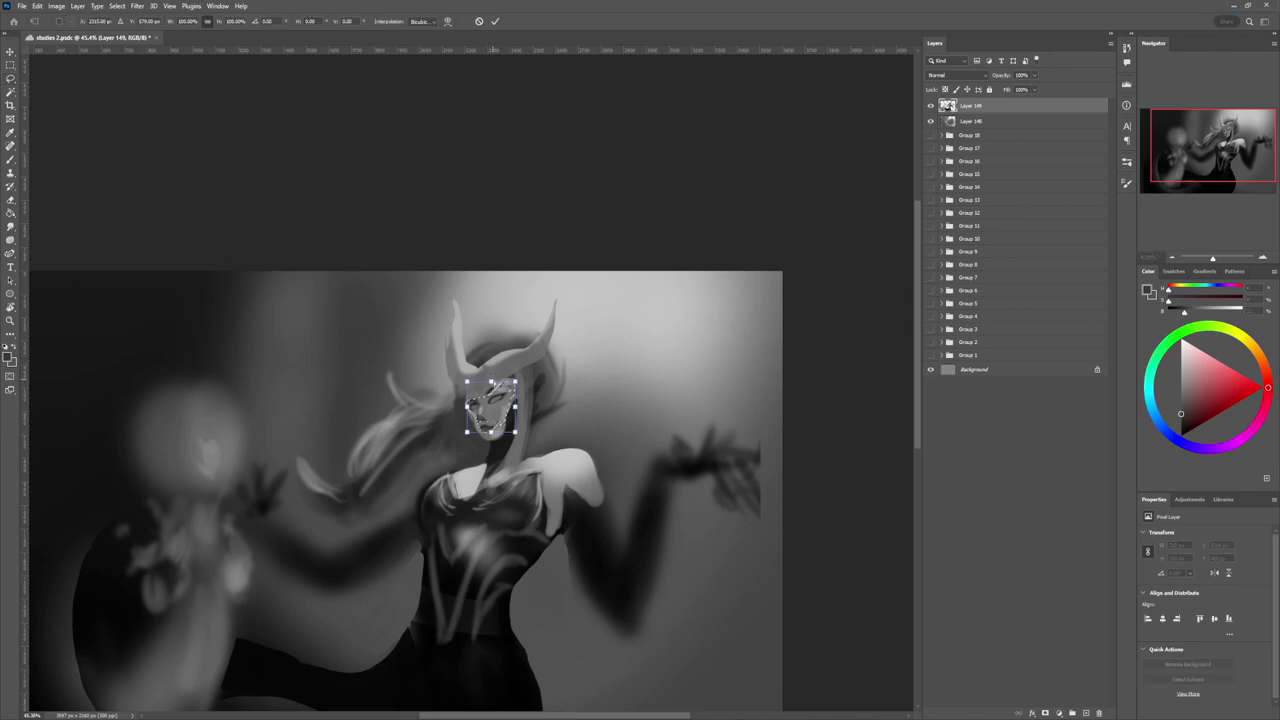
pyautogui.moveTo(493, 382); pyautogui.dragTo(491, 378)
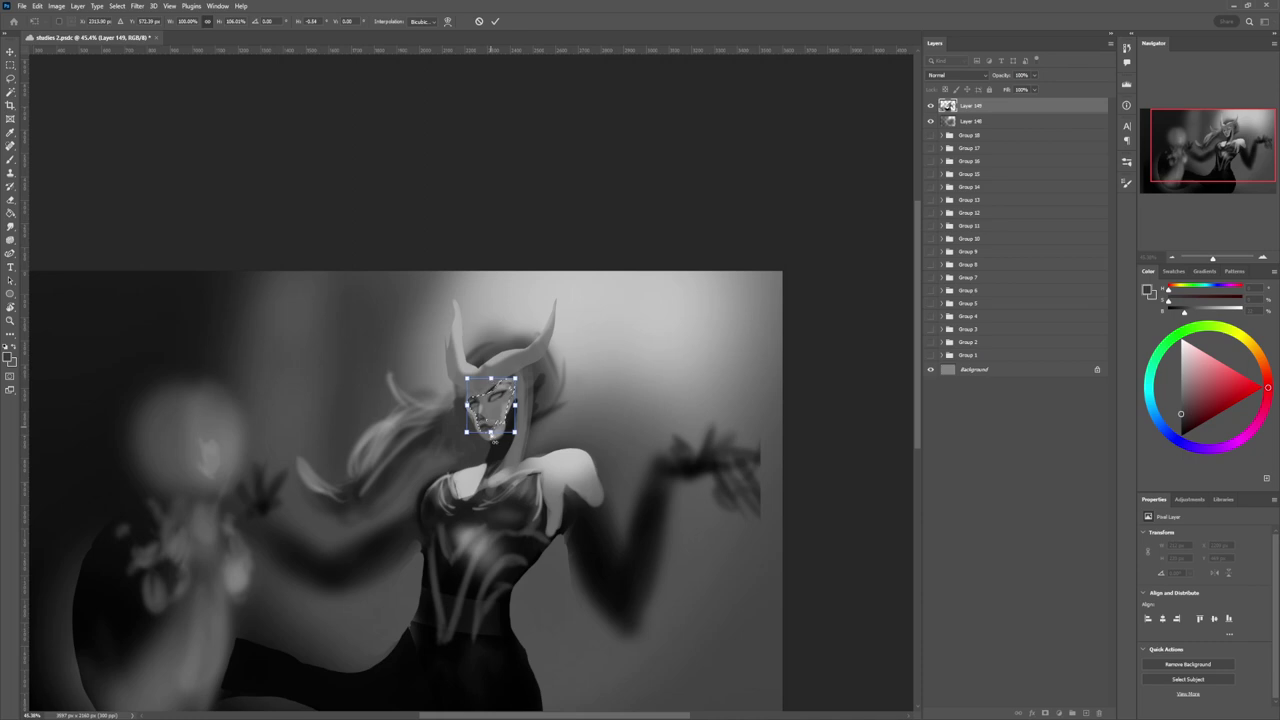
pyautogui.moveTo(490, 437); pyautogui.dragTo(490, 440)
pyautogui.moveTo(516, 406); pyautogui.dragTo(522, 407)
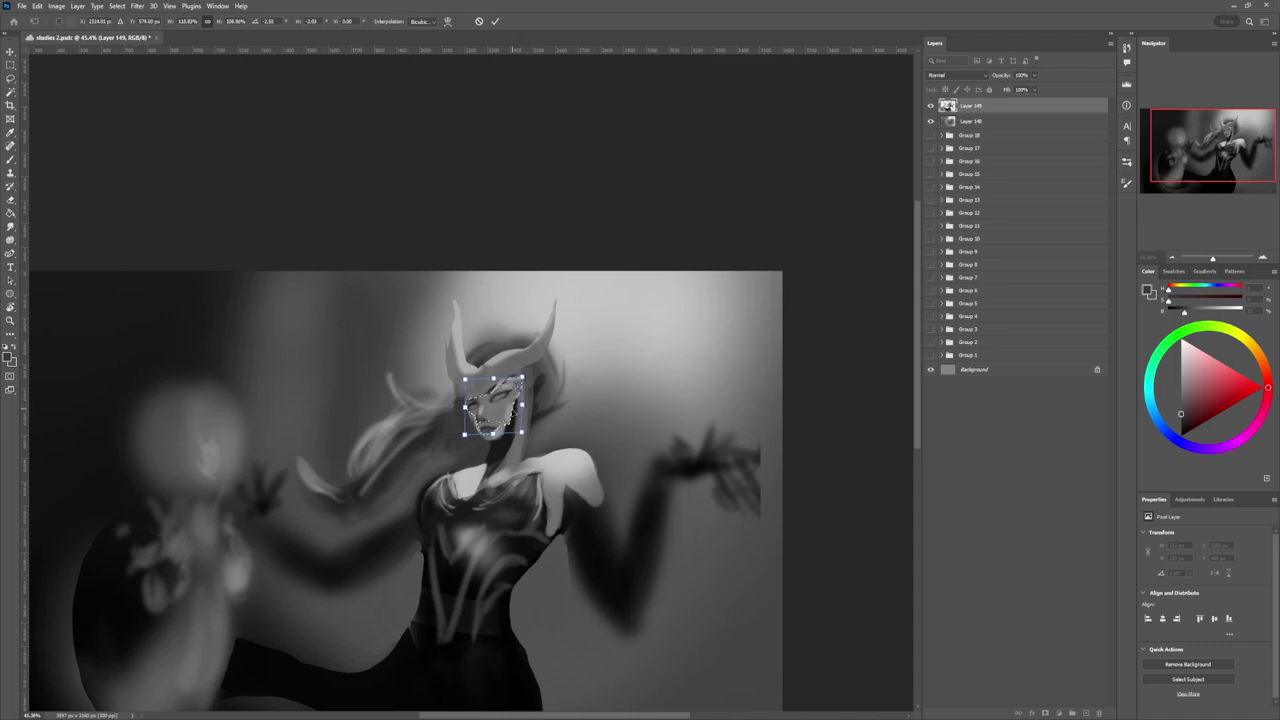
pyautogui.press('Return')
pyautogui.hotkey('ctrl', 'd')
# - Reshape the underside of the chin and the far edge of the face with sampled dark background greys
pyautogui.press('z')
pyautogui.moveTo(504, 447); pyautogui.dragTo(430, 443)
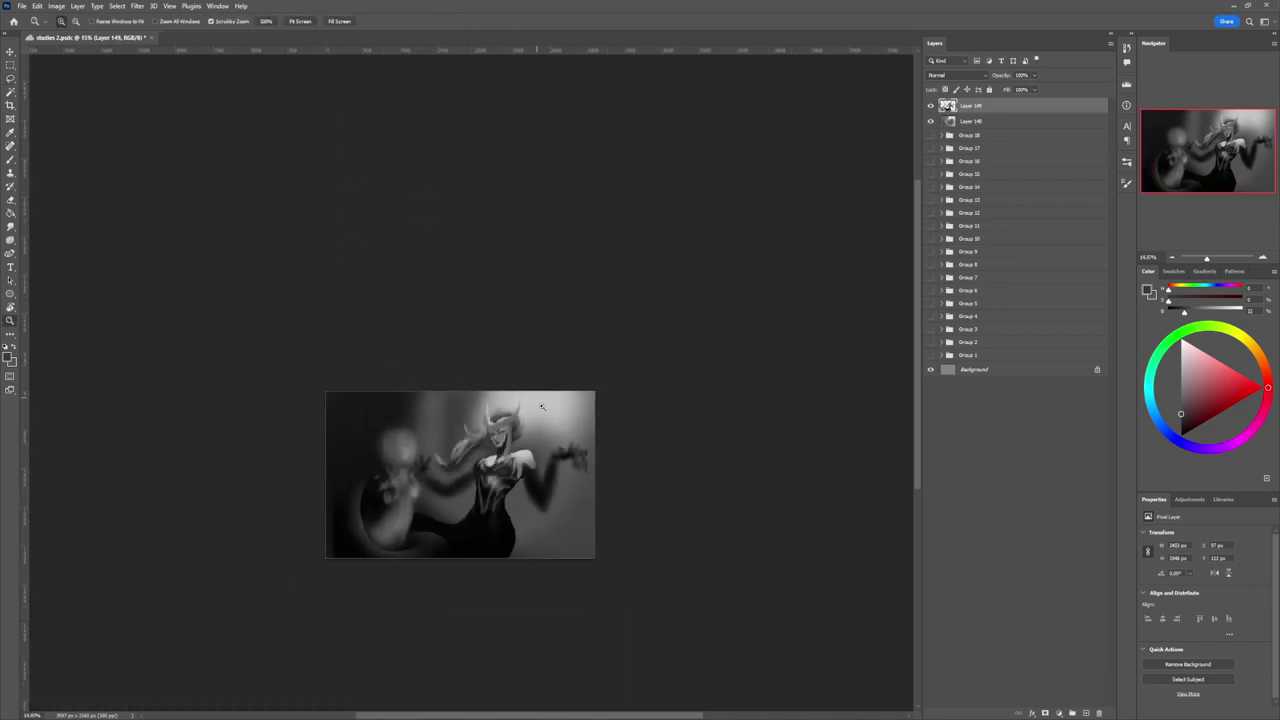
pyautogui.scroll(3, 566, 421)
pyautogui.scroll(3, 550, 426)
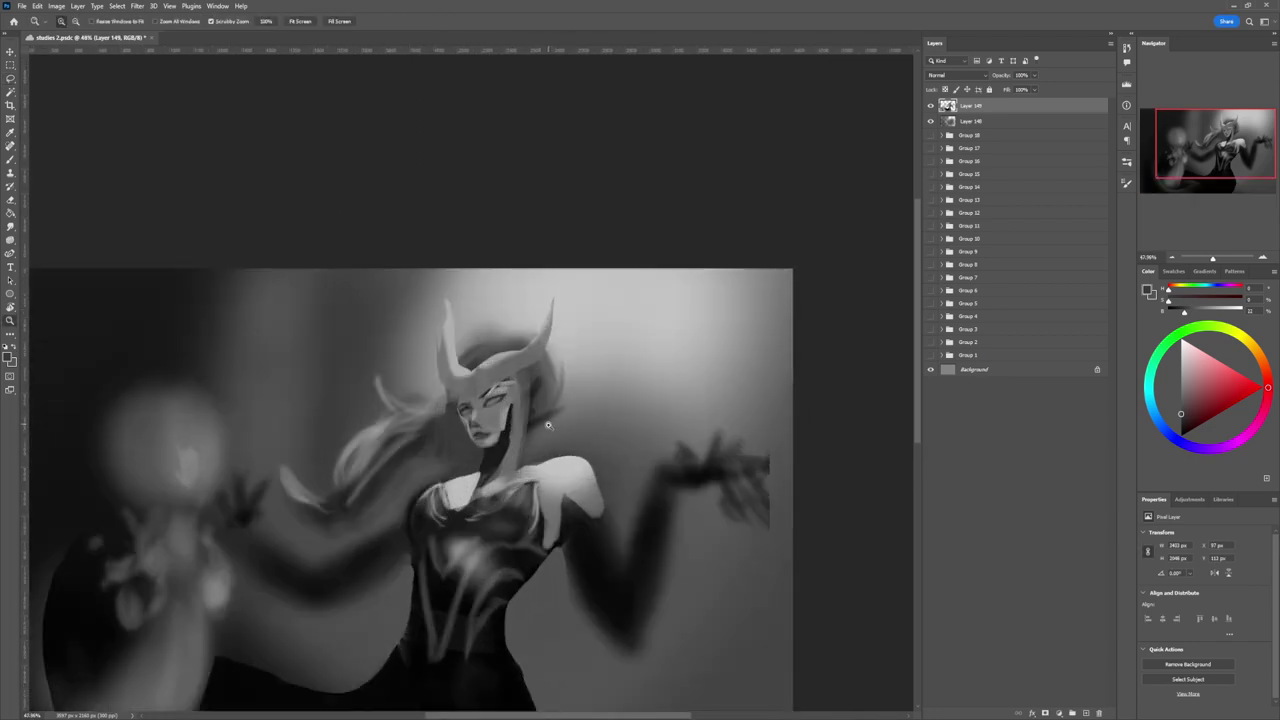
pyautogui.scroll(1, 520, 428)
pyautogui.press('b')
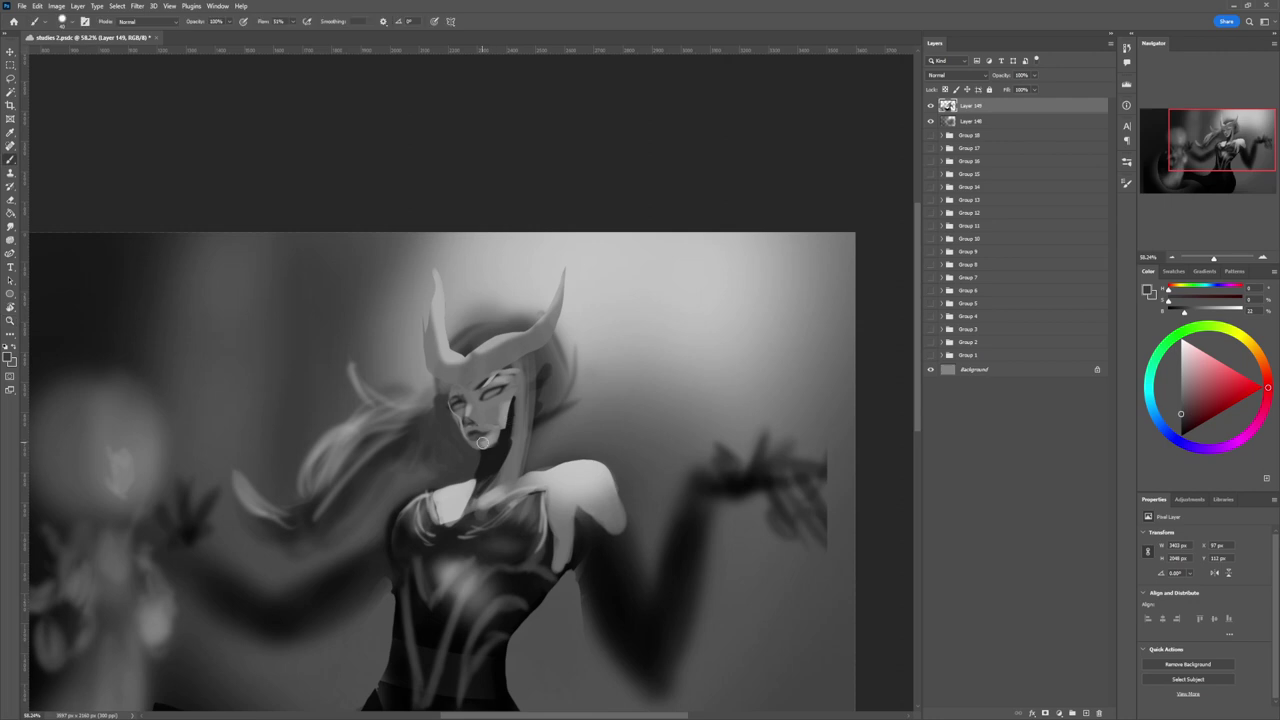
pyautogui.keyDown('alt'); pyautogui.click(478, 443); pyautogui.keyUp('alt')
pyautogui.moveTo(475, 445); pyautogui.dragTo(497, 440)
pyautogui.press('[')
pyautogui.press('[')
pyautogui.press('[')
pyautogui.press('[')
pyautogui.press('[')
pyautogui.keyDown('alt'); pyautogui.click(467, 450); pyautogui.keyUp('alt')
pyautogui.moveTo(447, 405); pyautogui.dragTo(460, 408)
# - Sample the neck's dark shadow tone and paint it under the jaw and along the near cheek
pyautogui.press('z')
pyautogui.moveTo(512, 491); pyautogui.dragTo(540, 480)
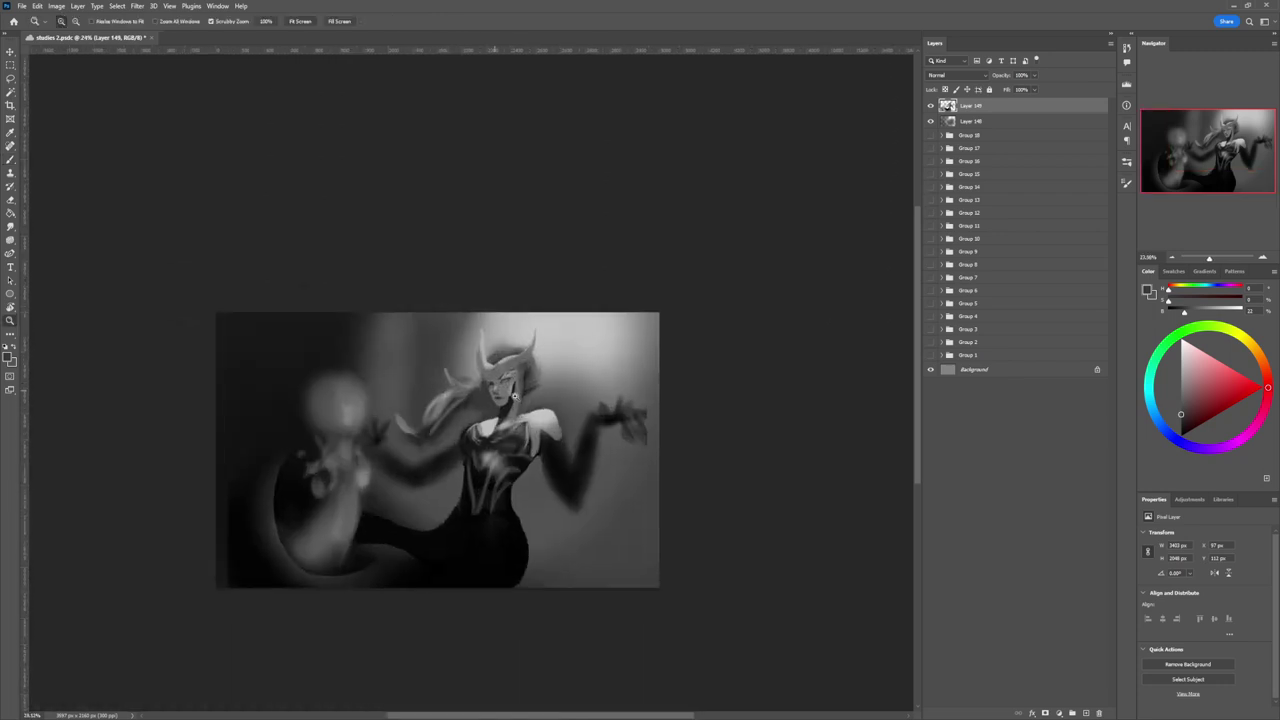
pyautogui.scroll(2, 515, 395)
pyautogui.scroll(1, 520, 396)
pyautogui.press('b')
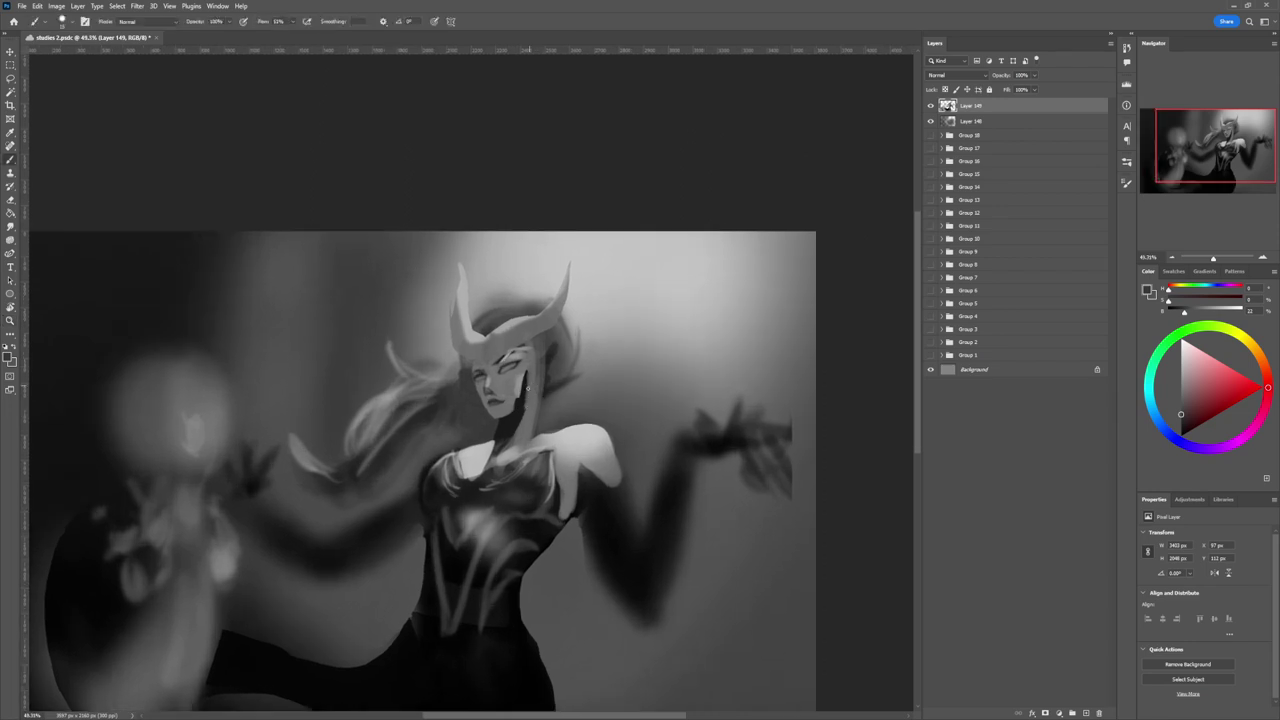
pyautogui.keyDown('alt'); pyautogui.click(513, 418); pyautogui.keyUp('alt')
pyautogui.moveTo(514, 411)
pyautogui.mouseDown()
pyautogui.moveTo(486, 430)
pyautogui.moveTo(514, 418)
pyautogui.moveTo(503, 427)
pyautogui.mouseUp()
pyautogui.keyDown('alt'); pyautogui.click(514, 415); pyautogui.keyUp('alt')
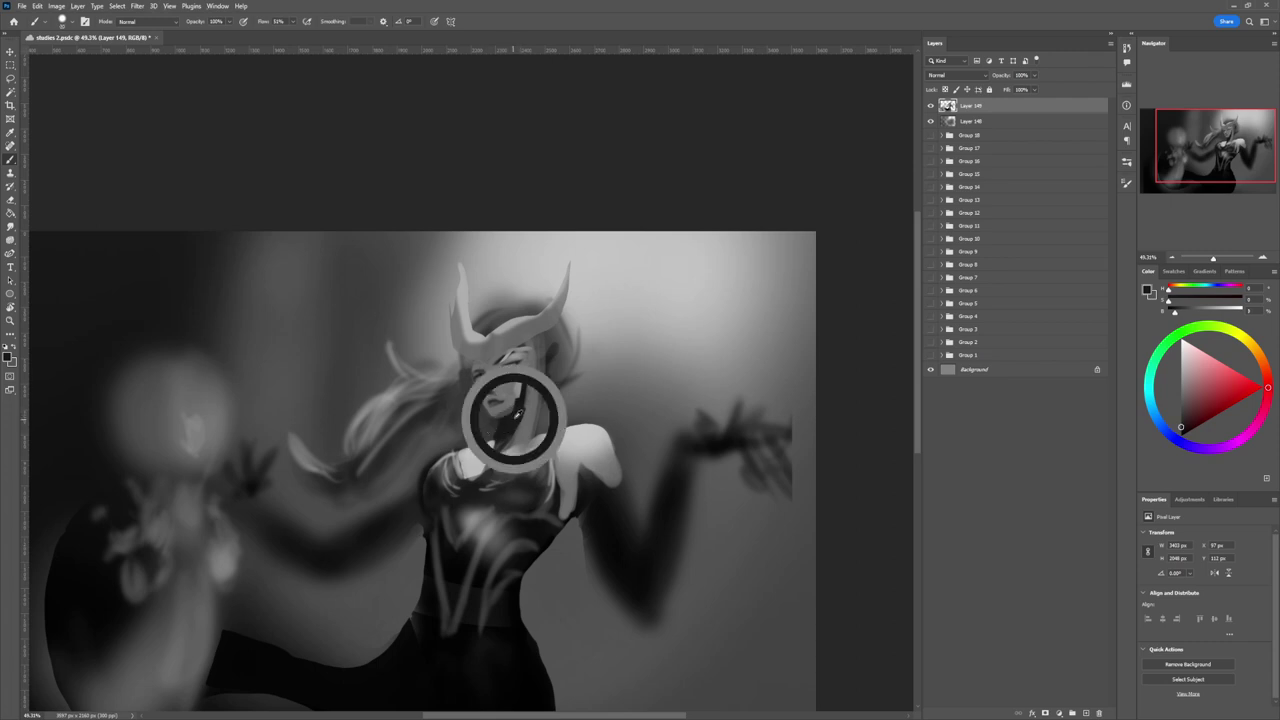
pyautogui.press('[')
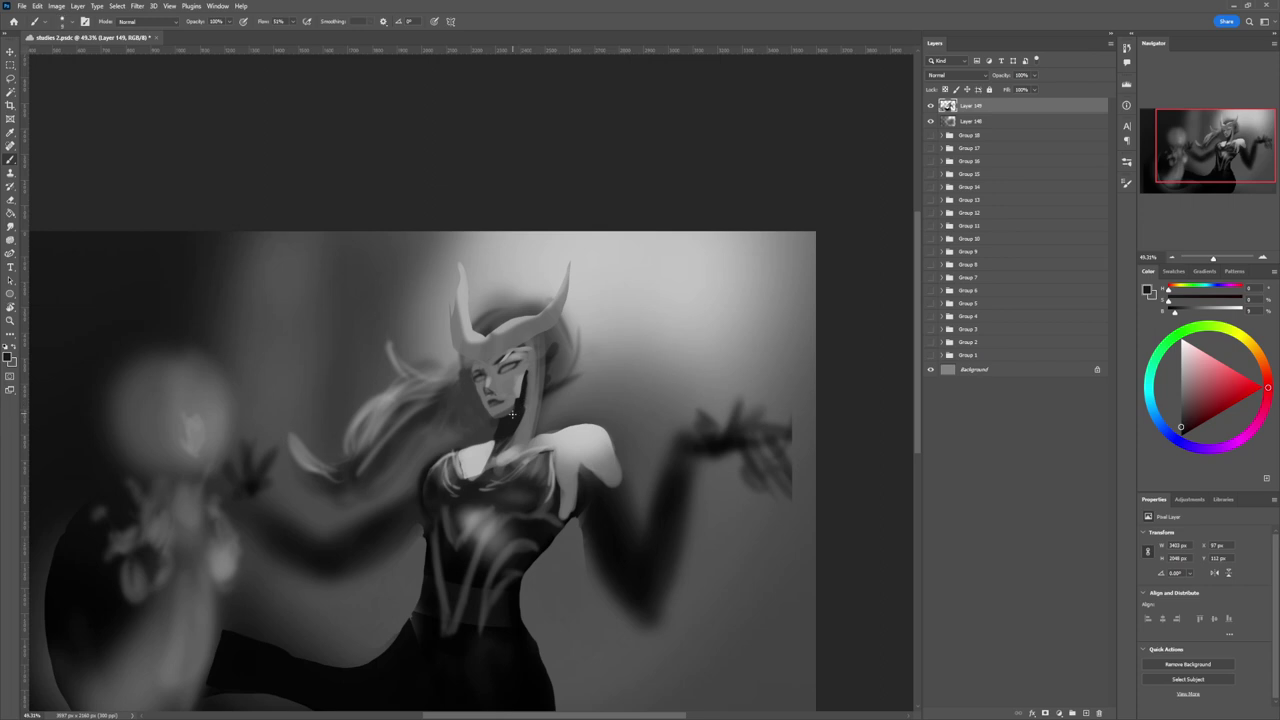
pyautogui.press(']')
pyautogui.moveTo(515, 390)
pyautogui.mouseDown()
pyautogui.moveTo(527, 369)
pyautogui.moveTo(520, 386)
pyautogui.mouseUp()
# - Paint dark contour lines along both horns and across the centre of the headpiece
pyautogui.press('z')
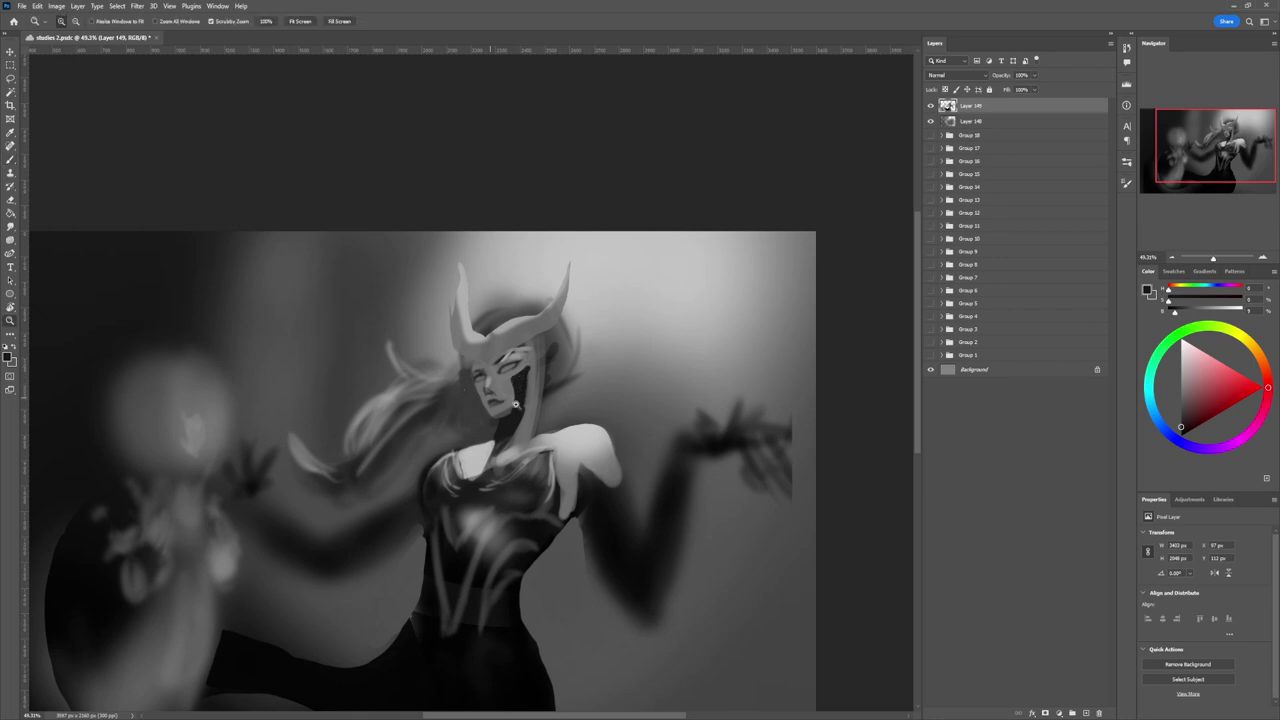
pyautogui.moveTo(522, 408)
pyautogui.mouseDown()
pyautogui.moveTo(505, 382)
pyautogui.moveTo(521, 370)
pyautogui.mouseUp()
pyautogui.press('b')
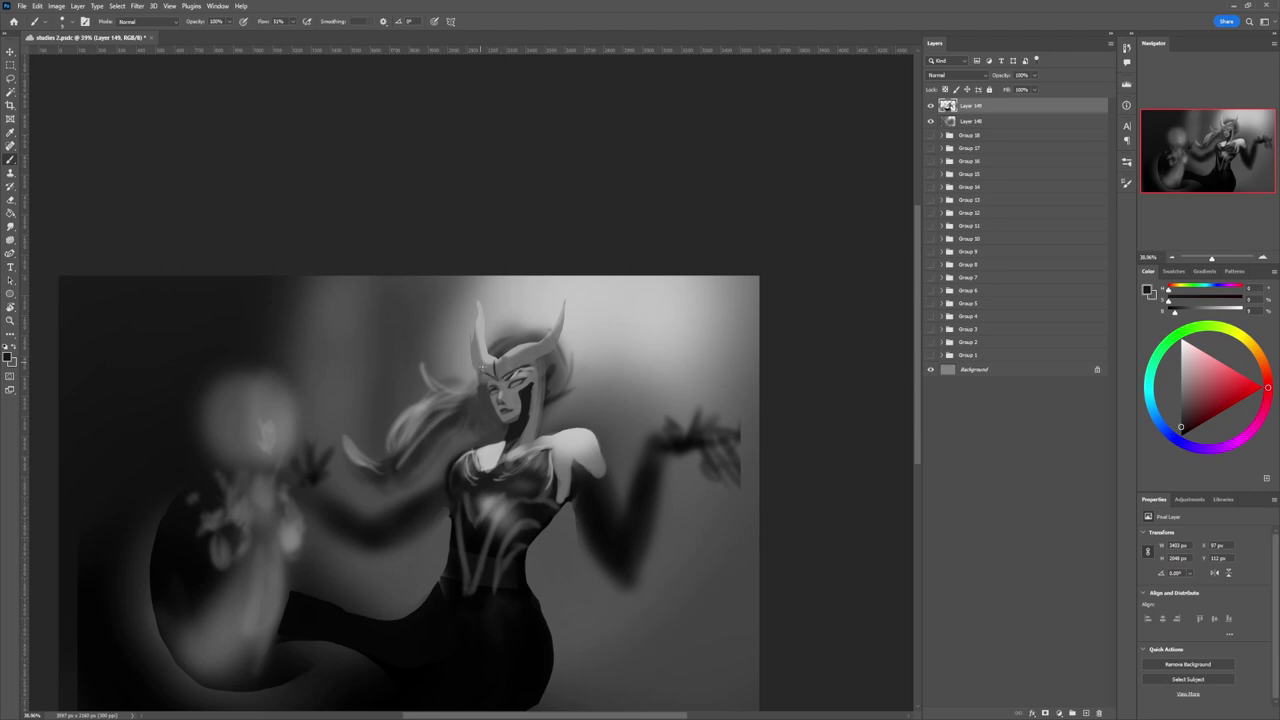
pyautogui.moveTo(477, 362); pyautogui.dragTo(475, 326)
pyautogui.moveTo(479, 352)
pyautogui.mouseDown()
pyautogui.moveTo(482, 320)
pyautogui.moveTo(483, 342)
pyautogui.mouseUp()
pyautogui.moveTo(491, 351); pyautogui.dragTo(503, 356)
pyautogui.moveTo(494, 368); pyautogui.dragTo(558, 314)
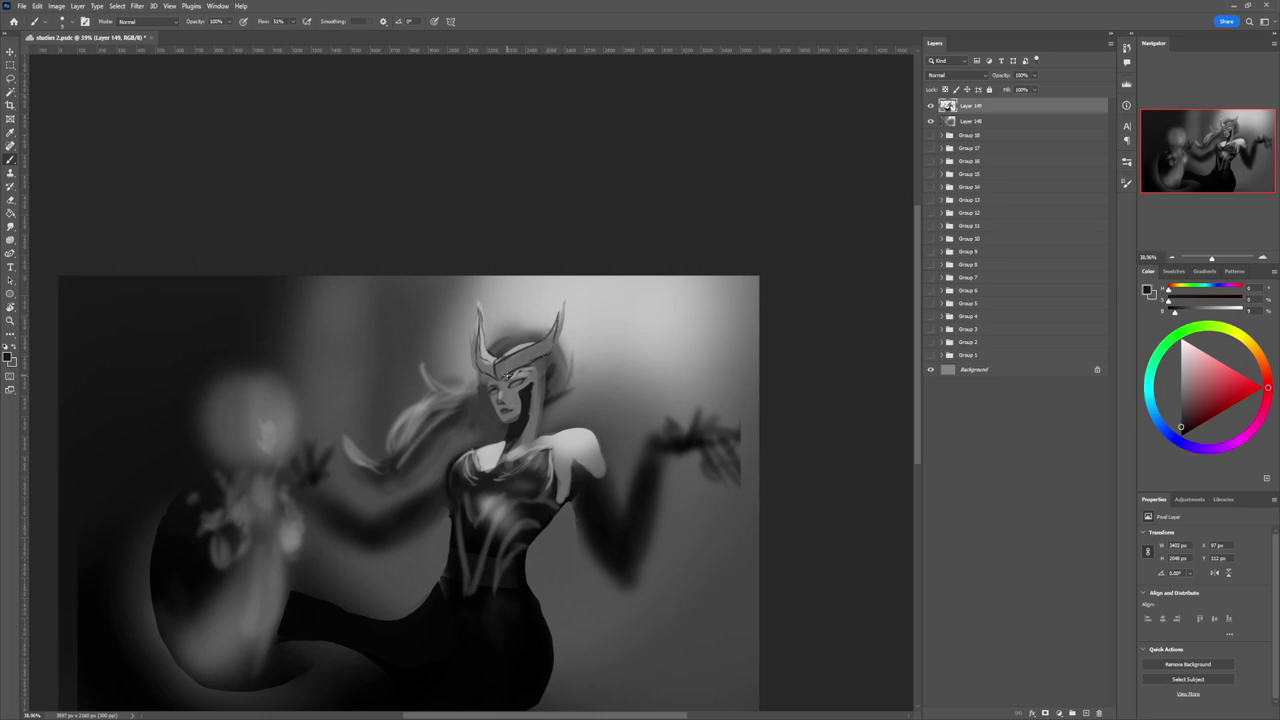
# - Define the headpiece's lower rim and brow area above the near eye with sampled mid-grey and dark strokes
pyautogui.moveTo(513, 371); pyautogui.dragTo(538, 359)
pyautogui.keyDown('alt'); pyautogui.click(507, 377); pyautogui.keyUp('alt')
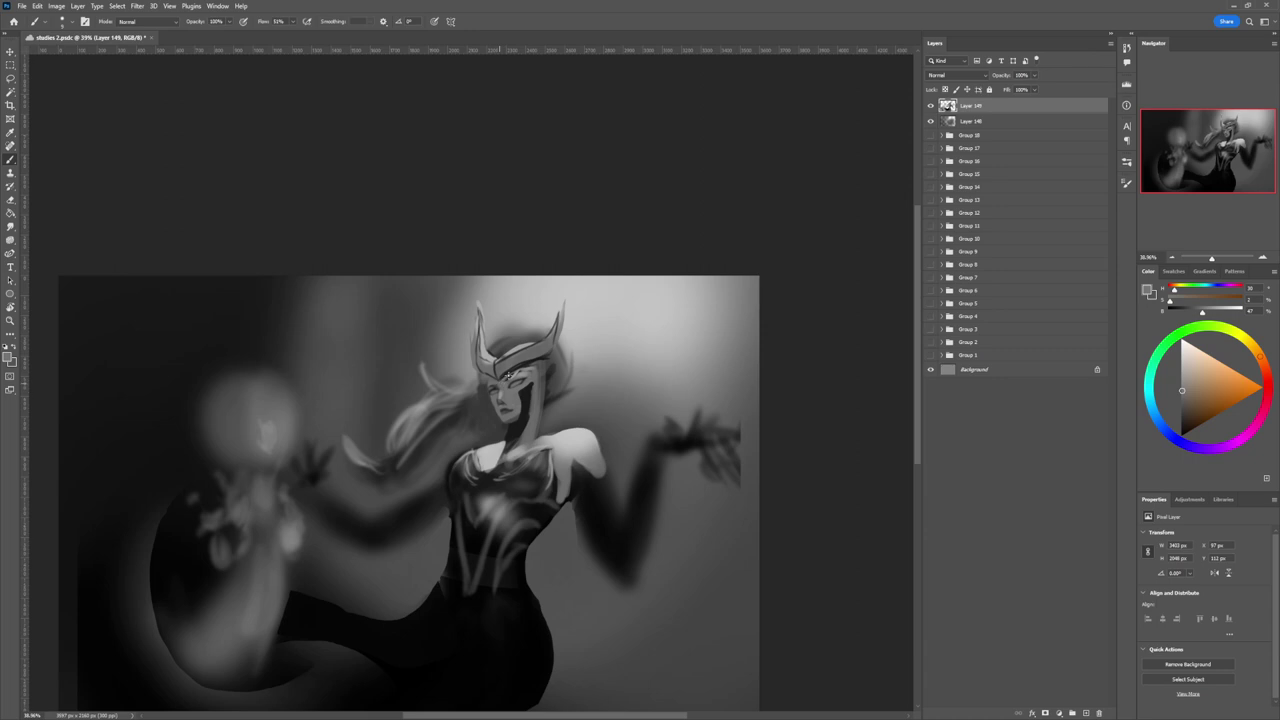
pyautogui.moveTo(506, 377); pyautogui.dragTo(537, 360)
pyautogui.keyDown('alt'); pyautogui.click(508, 377); pyautogui.keyUp('alt')
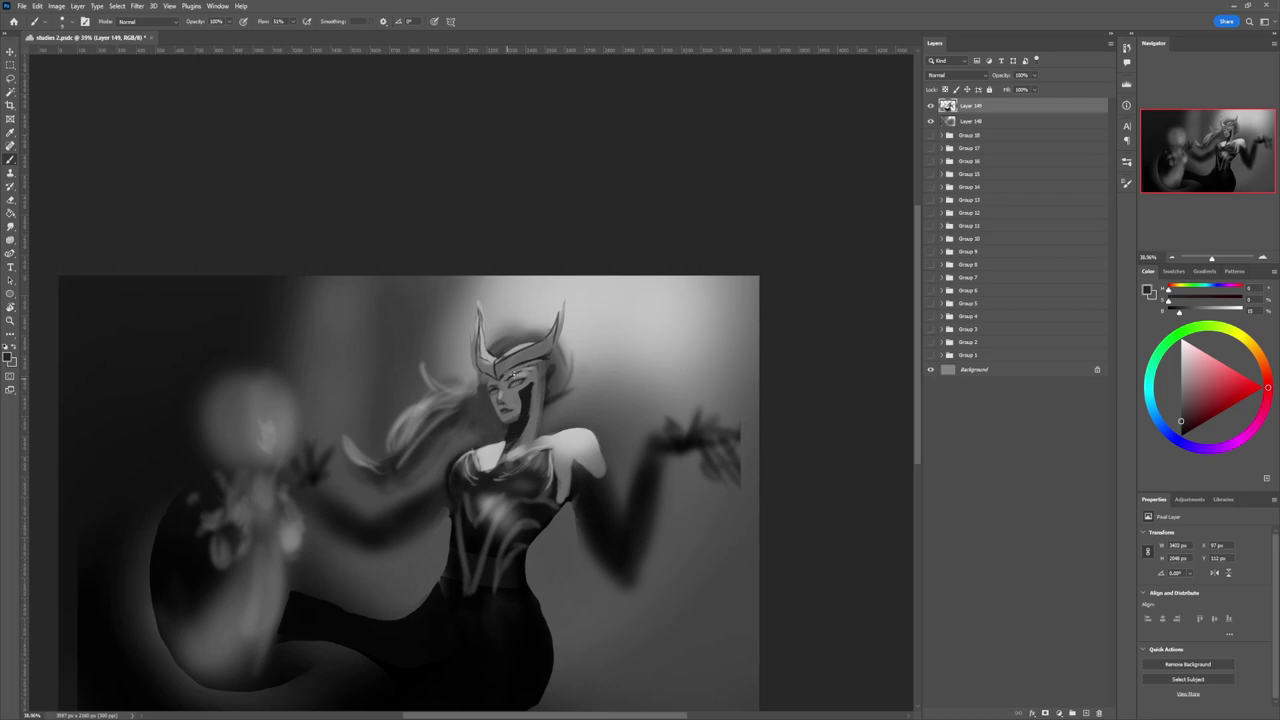
pyautogui.moveTo(515, 376); pyautogui.dragTo(525, 373)
pyautogui.keyDown('alt'); pyautogui.click(525, 411); pyautogui.keyUp('alt')
# - Try to delete a lassoed patch below the near shoulder beside the bodice, and clear the selection
pyautogui.press('z')
pyautogui.moveTo(517, 438); pyautogui.dragTo(440, 445)
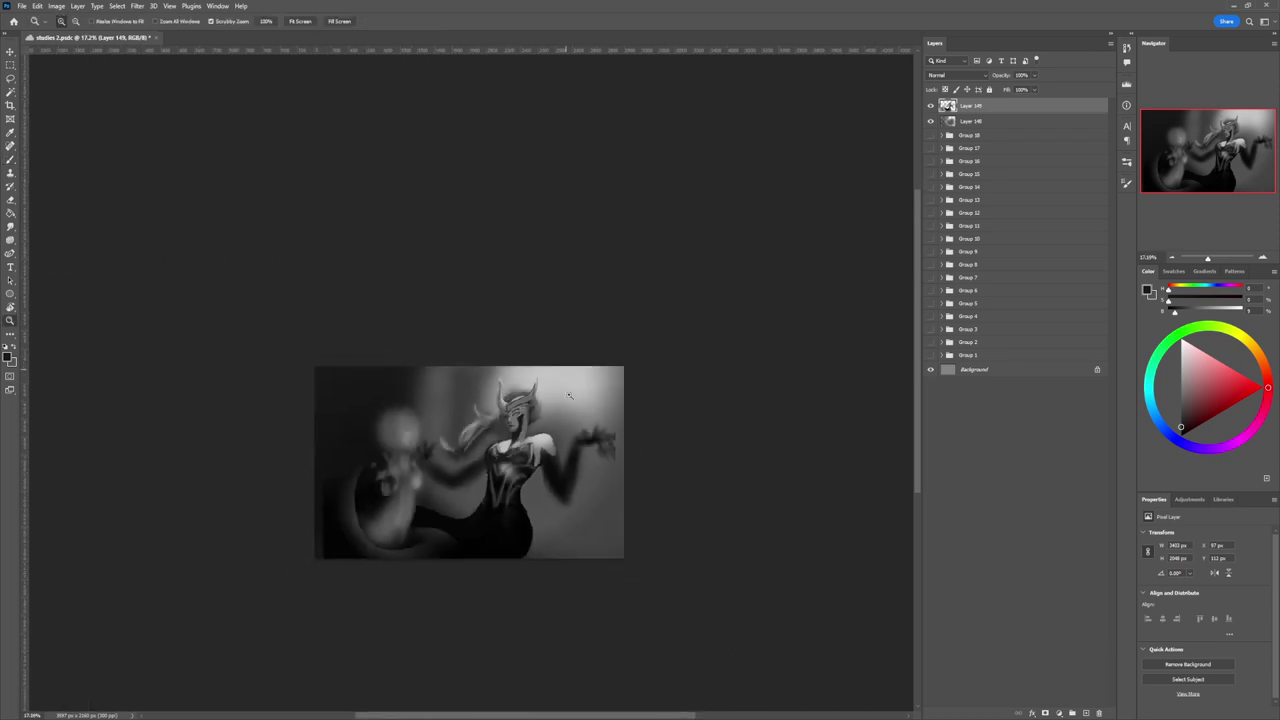
pyautogui.moveTo(522, 497); pyautogui.dragTo(526, 503)
pyautogui.scroll(3, 525, 503)
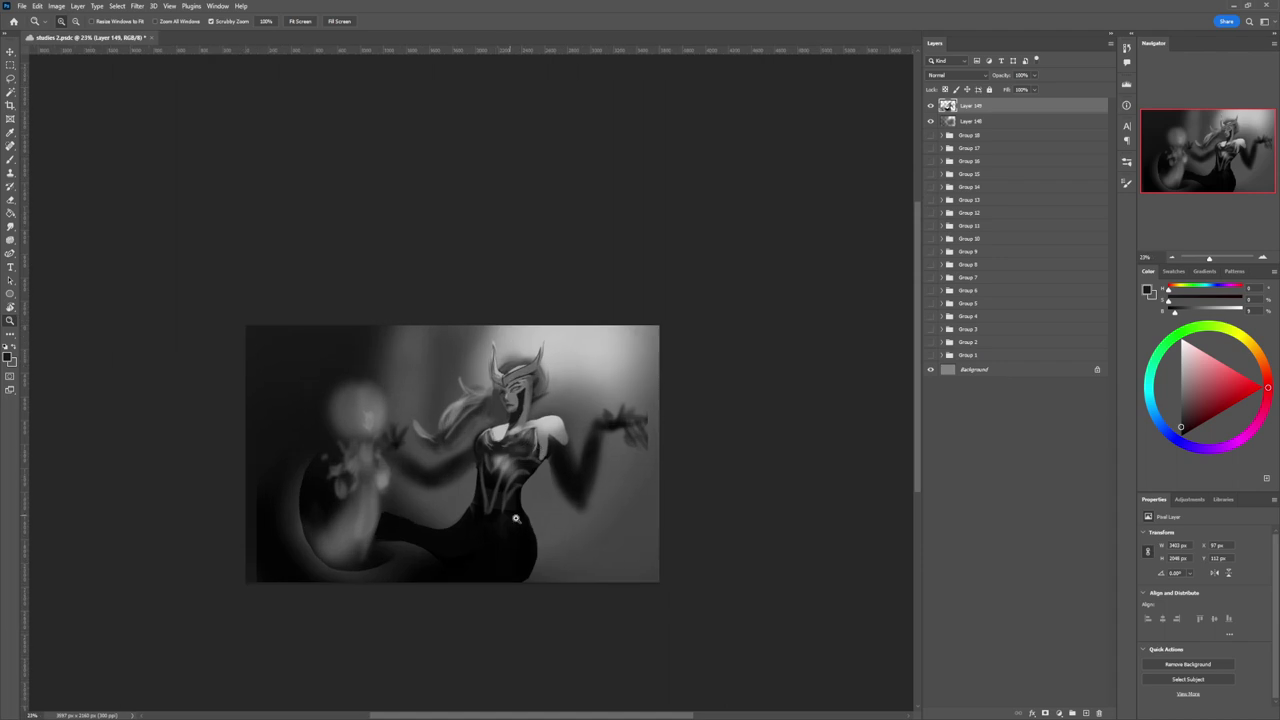
pyautogui.scroll(1, 526, 487)
pyautogui.press('l')
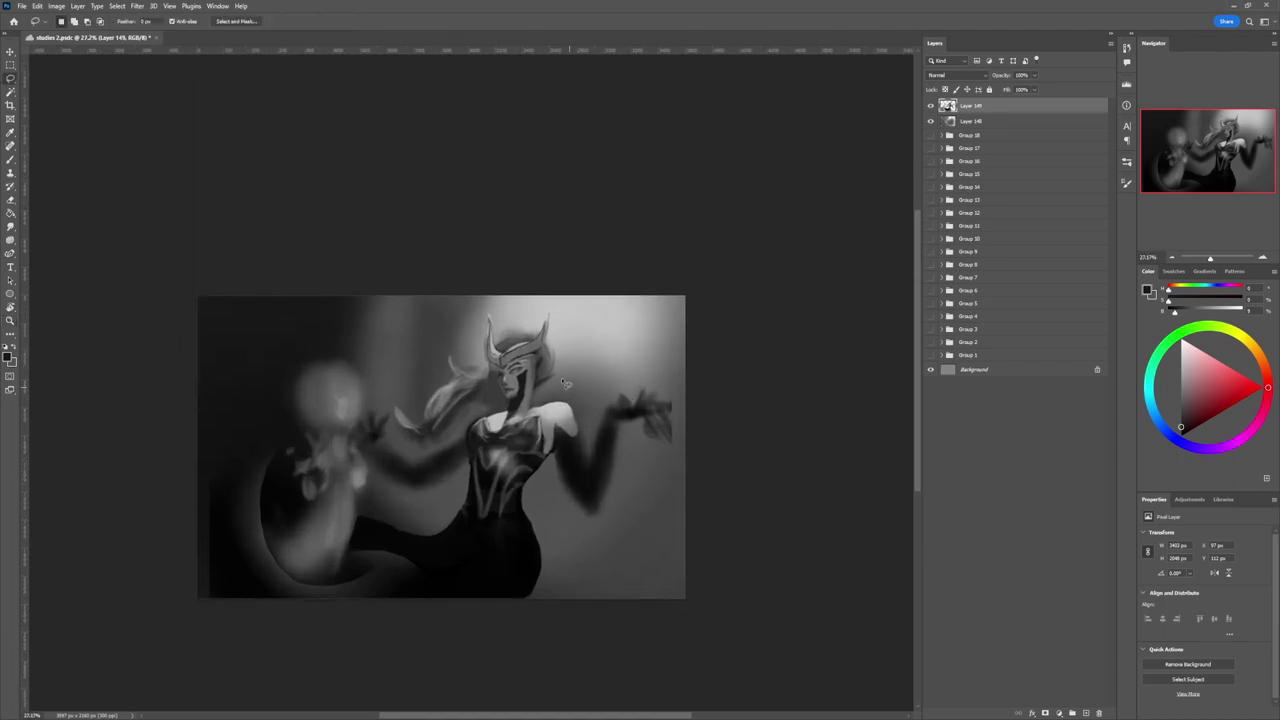
pyautogui.moveTo(540, 427); pyautogui.dragTo(541, 447)
pyautogui.press('Delete')
pyautogui.hotkey('ctrl', 'd')
pyautogui.press('z')
pyautogui.scroll(-2, 540, 470)
pyautogui.scroll(1, 537, 476)
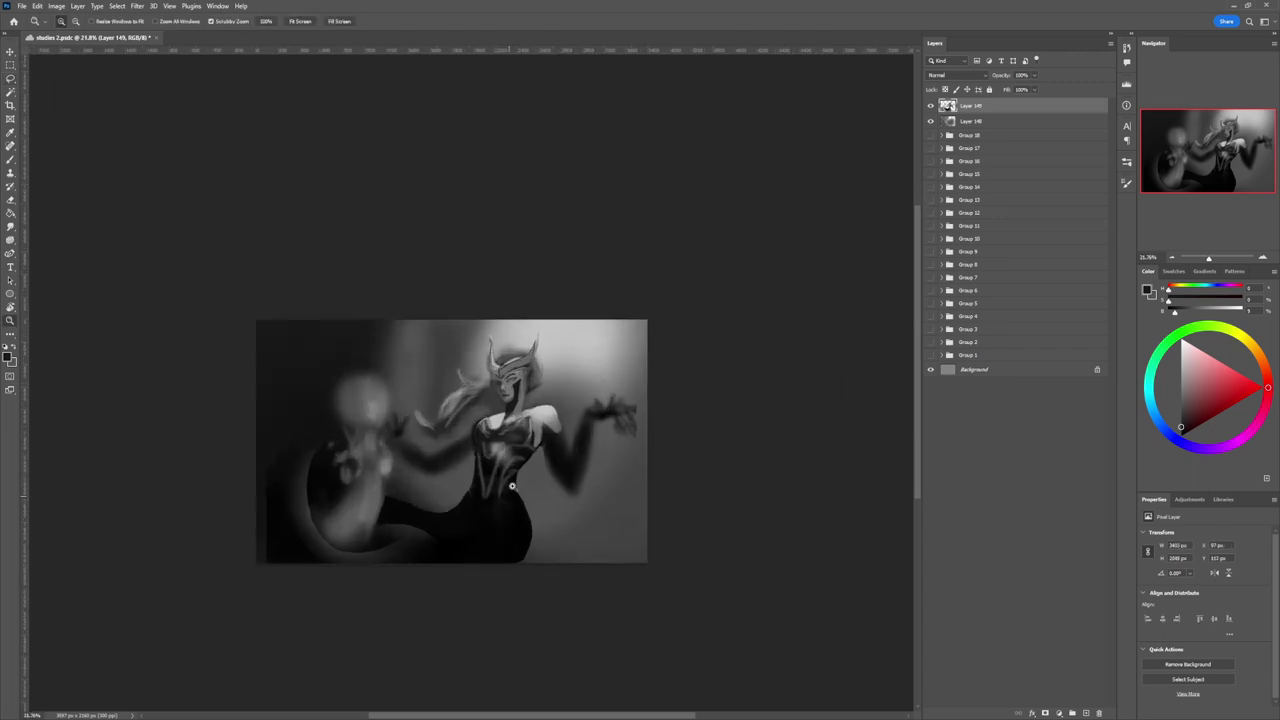
pyautogui.scroll(1, 537, 476)
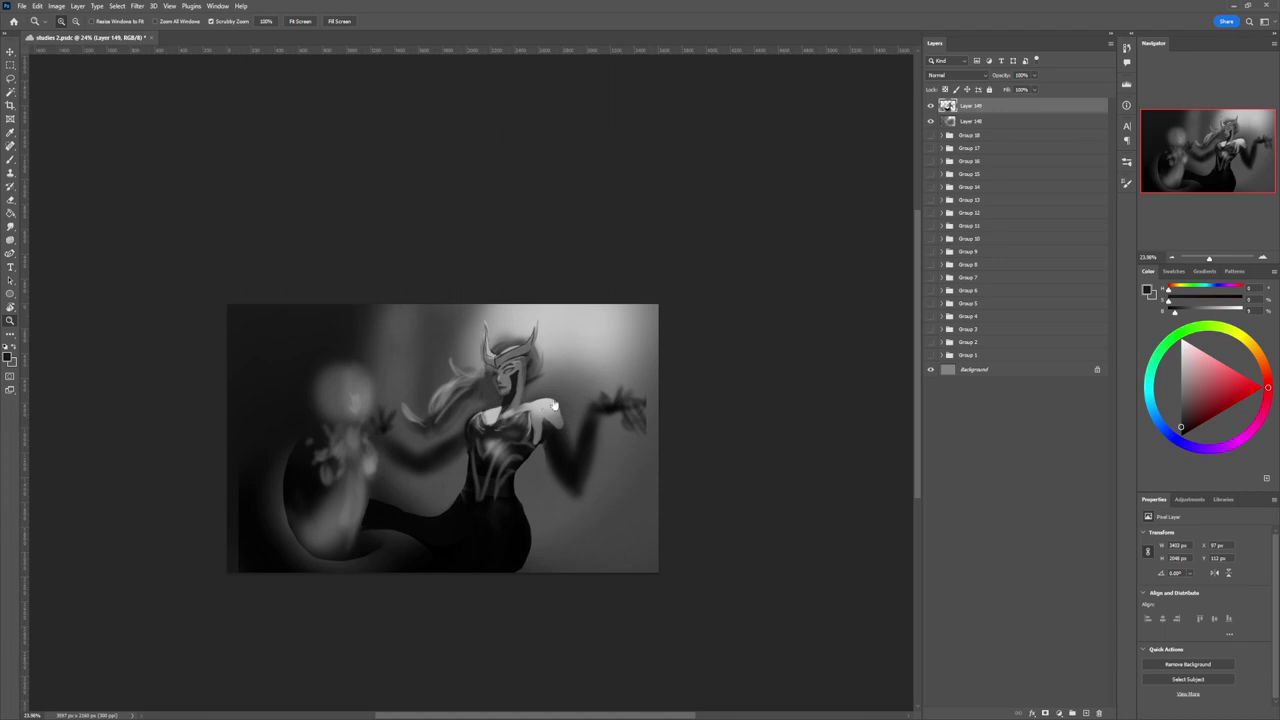
pyautogui.press('l')
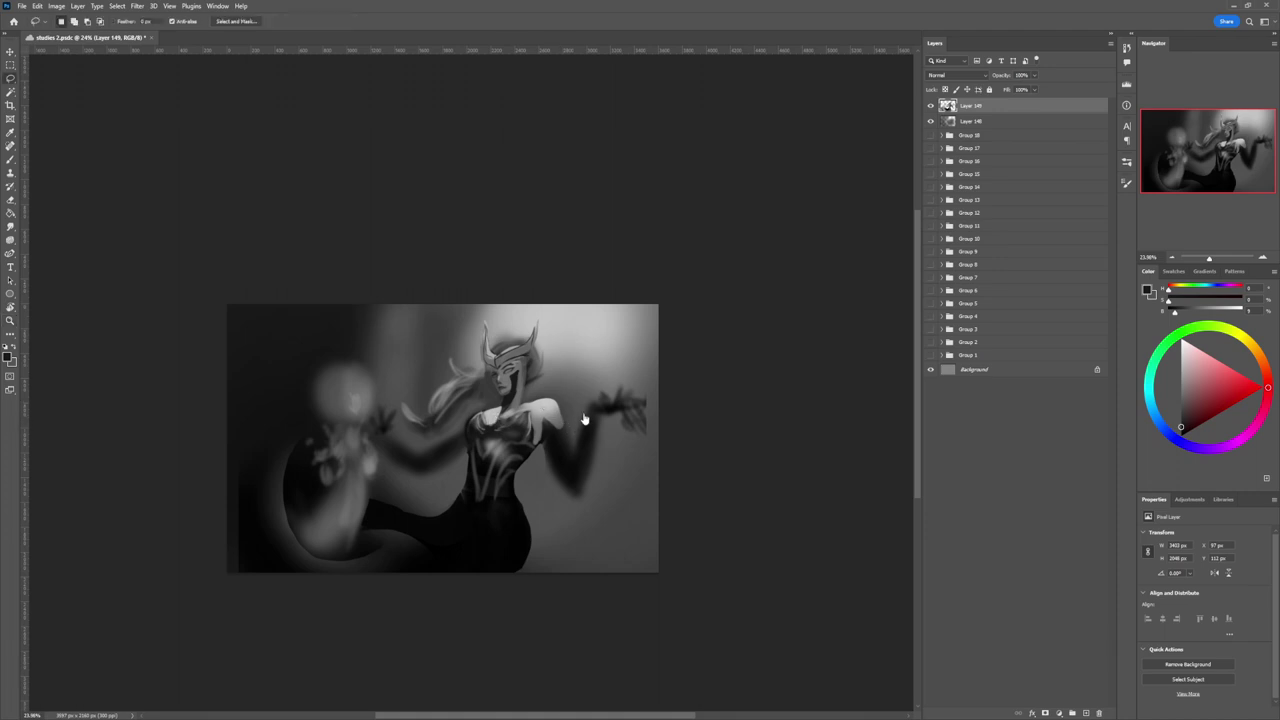
# - Sample the background grey beside the raised arm and paint along its contours to sharpen the silhouette, reducing the brush for fine edges
pyautogui.press('b')
pyautogui.press(']')
pyautogui.press(']')
pyautogui.press(']')
pyautogui.press(']')
pyautogui.press(']')
pyautogui.press(']')
pyautogui.keyDown('alt'); pyautogui.click(549, 478); pyautogui.keyUp('alt')
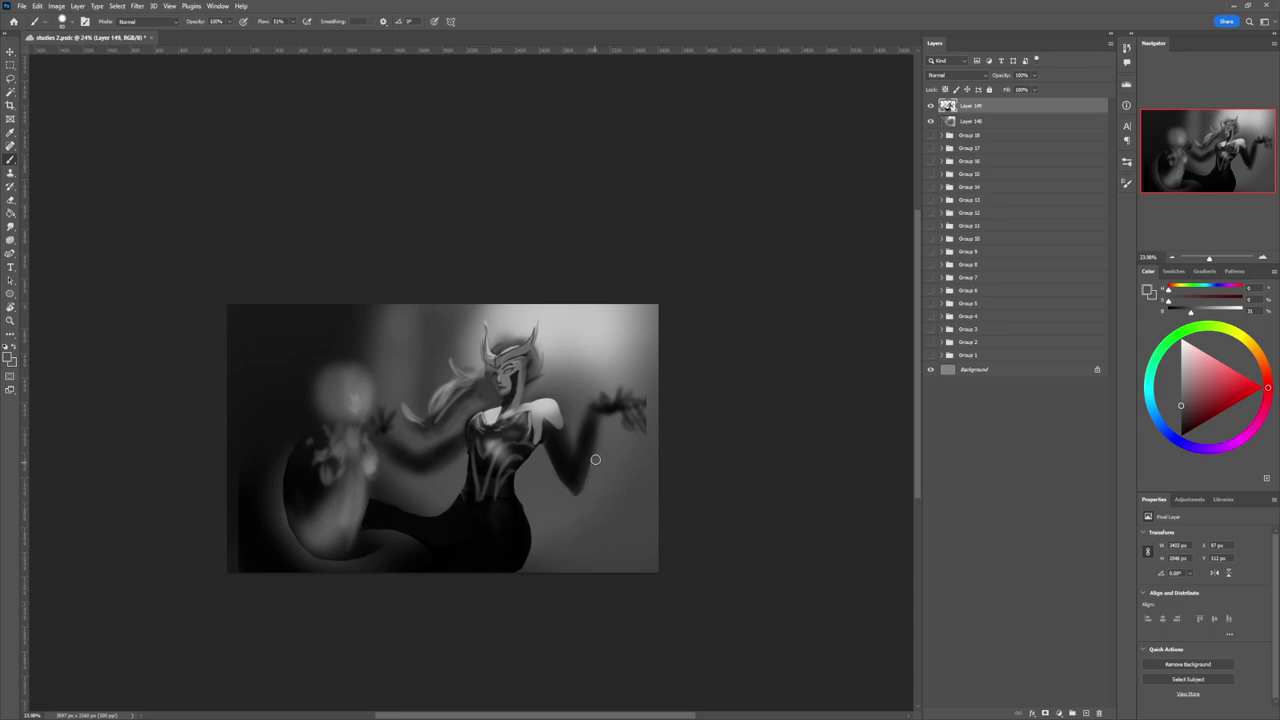
pyautogui.press('[')
pyautogui.press('[')
pyautogui.press('[')
pyautogui.press('[')
pyautogui.press('[')
pyautogui.press('[')
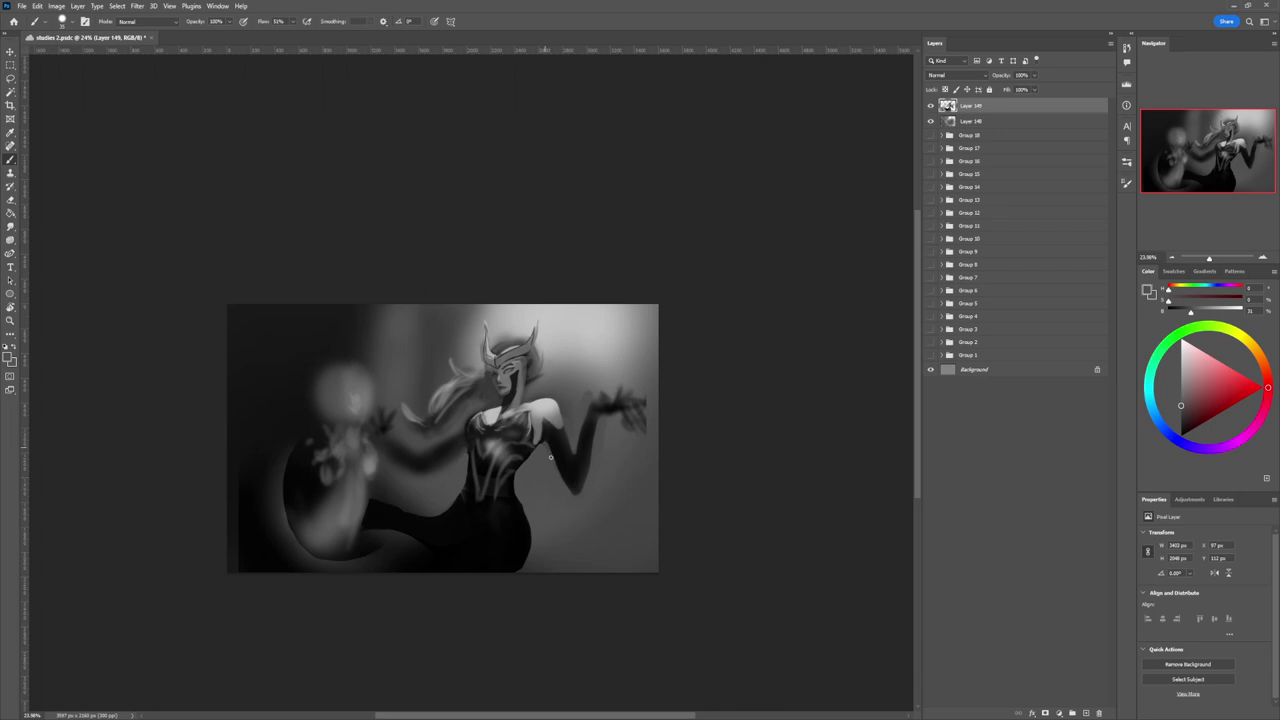
# - Paint a jagged near-black glove edge across the upper part of the raised arm, below the shoulder
pyautogui.press('d')
pyautogui.press('z')
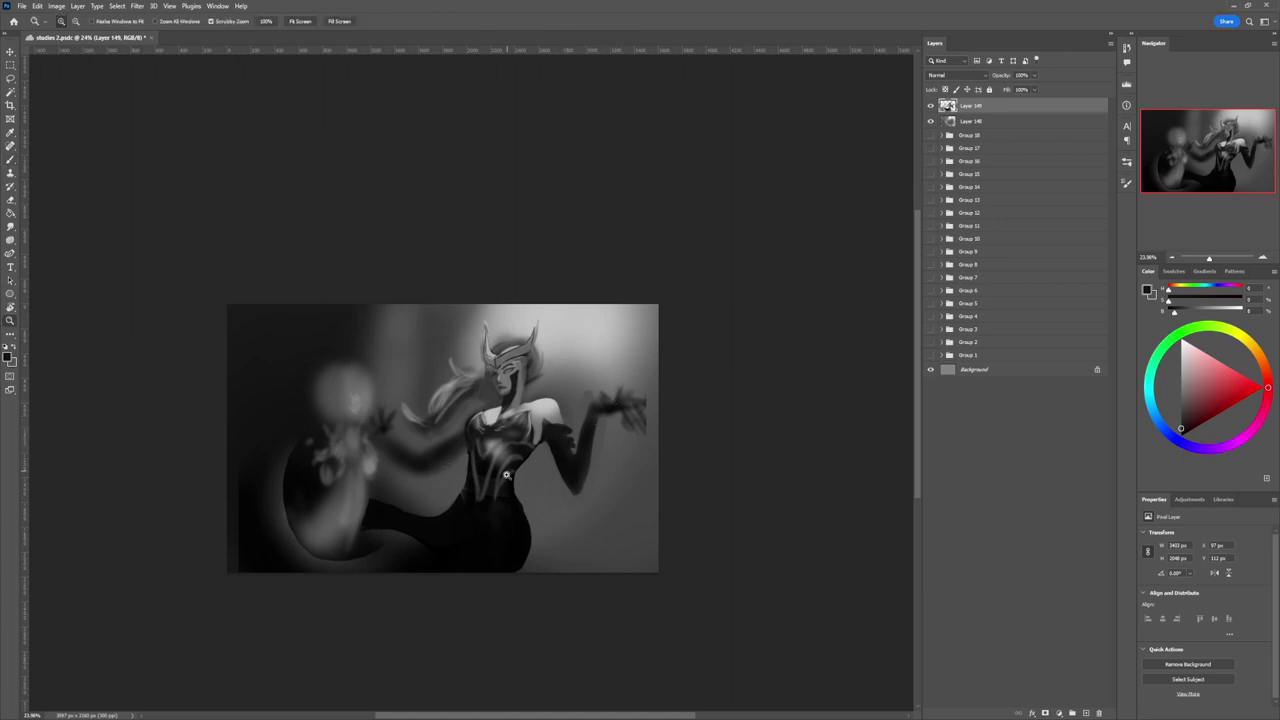
pyautogui.moveTo(510, 473); pyautogui.dragTo(435, 465)
pyautogui.moveTo(514, 526); pyautogui.dragTo(539, 429)
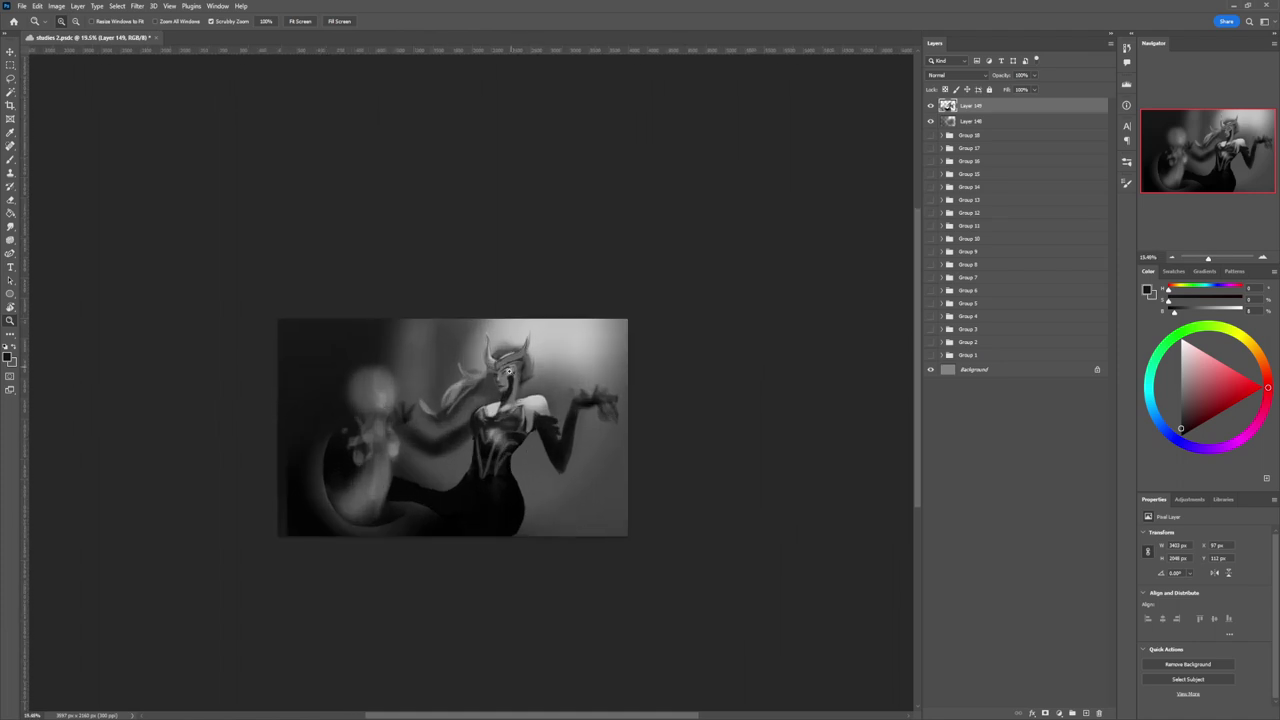
pyautogui.moveTo(509, 373); pyautogui.dragTo(538, 374)
pyautogui.click(507, 382)
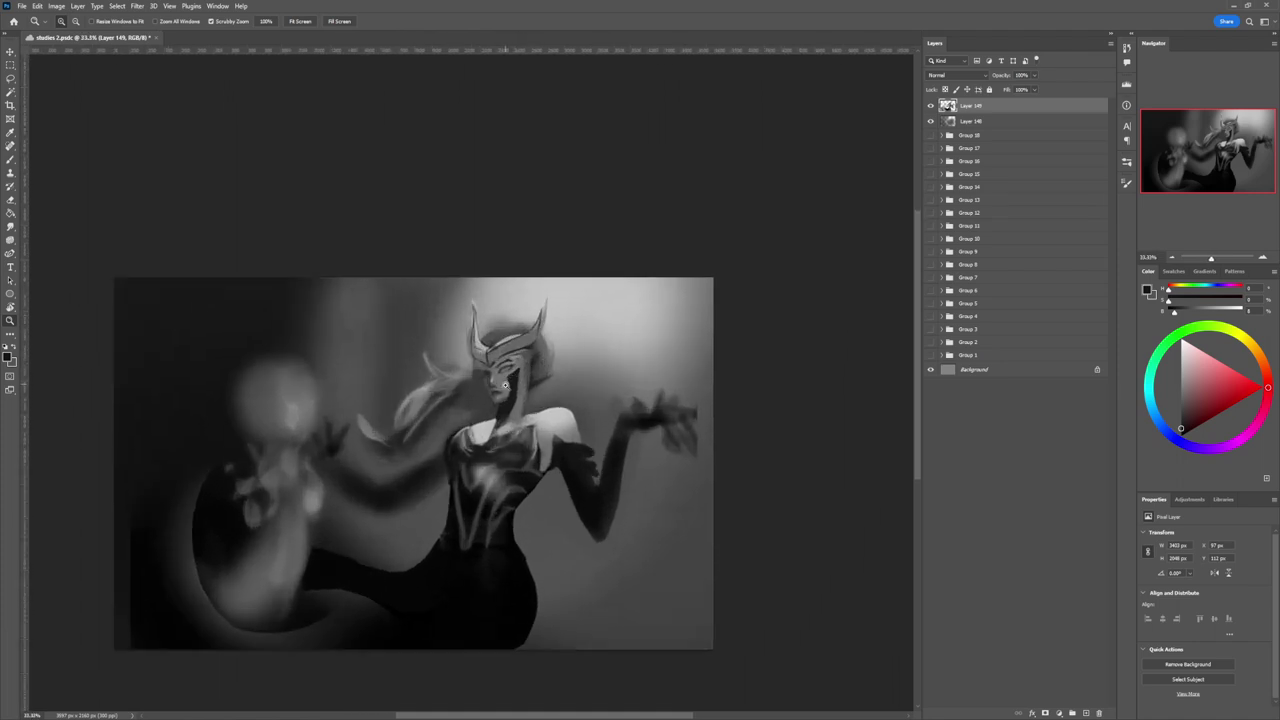
# - Refine the nose, mouth and jaw shading with sampled light and dark greys, using a smaller brush for details
pyautogui.press('b')
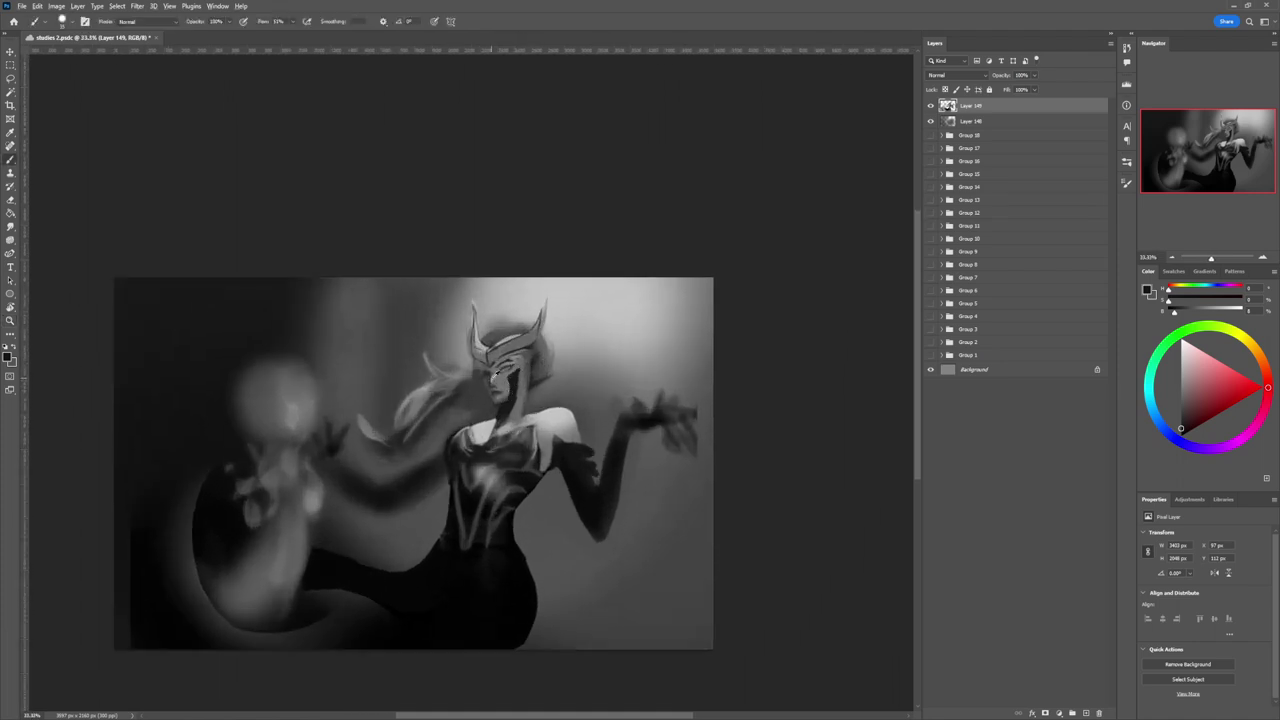
pyautogui.keyDown('alt'); pyautogui.click(492, 380); pyautogui.keyUp('alt')
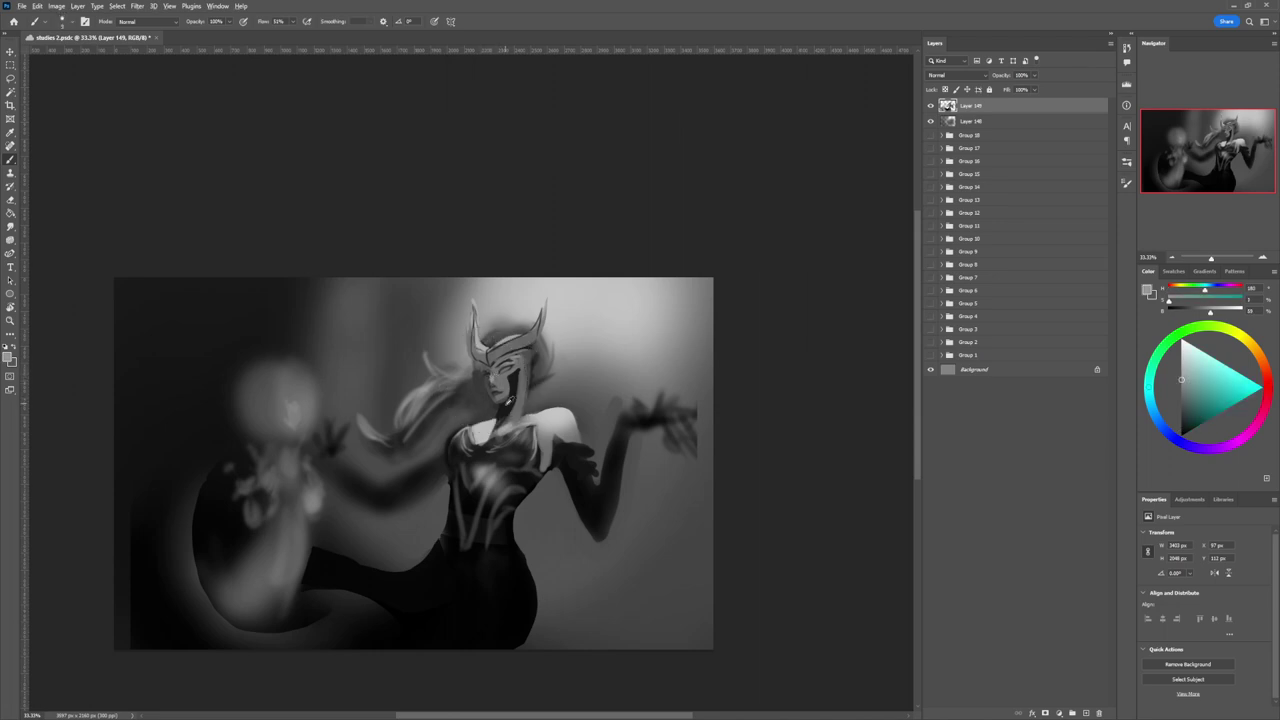
pyautogui.keyDown('alt'); pyautogui.click(508, 398); pyautogui.keyUp('alt')
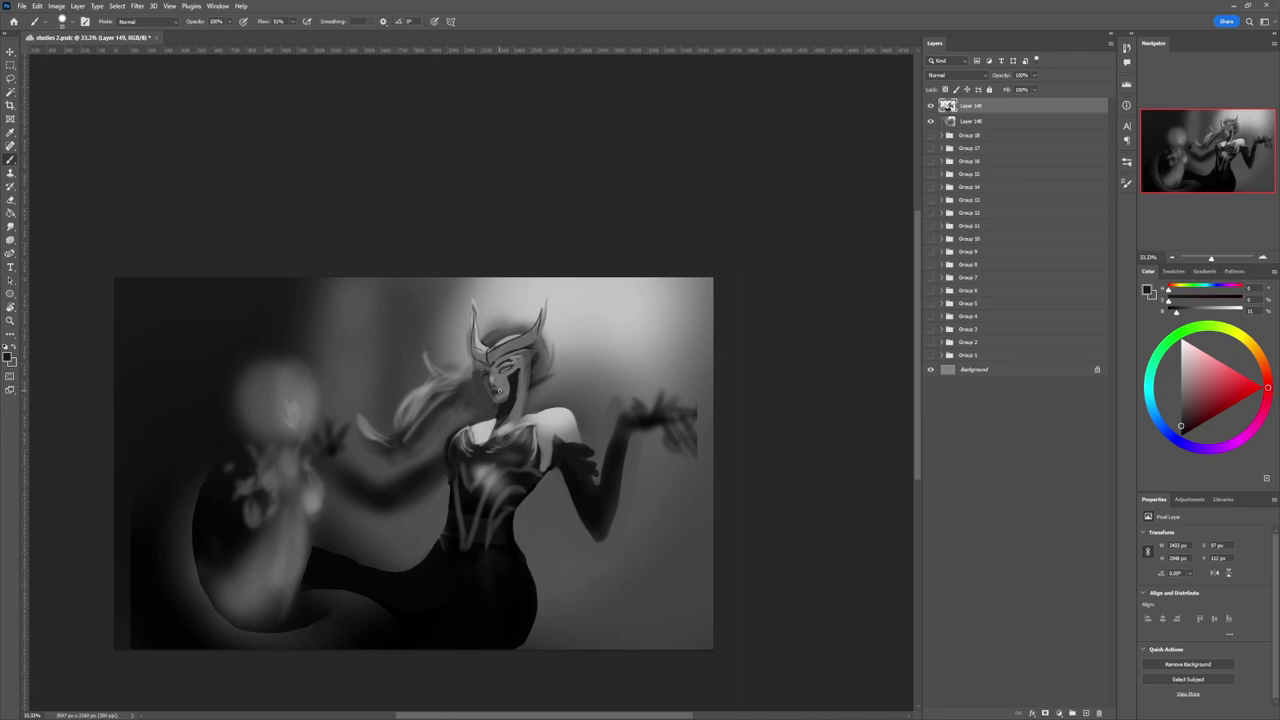
pyautogui.press('[')
pyautogui.press('[')
pyautogui.press('[')
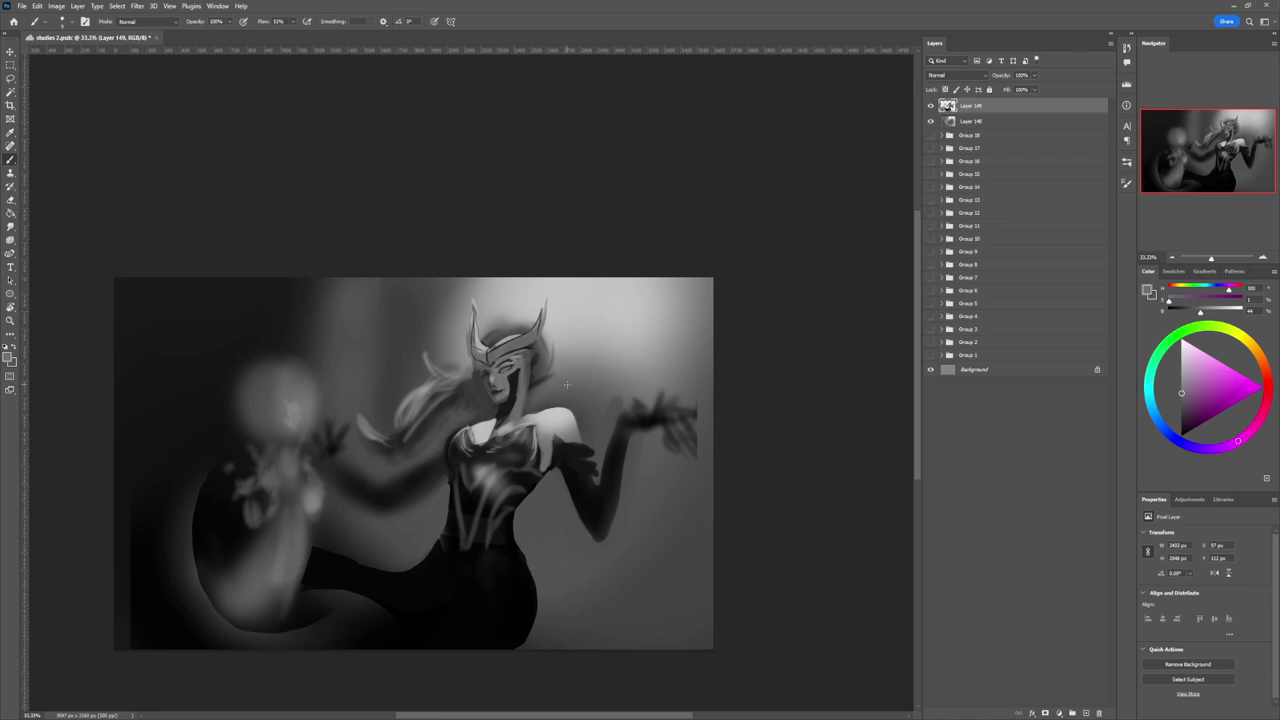
# - Shade the near eye socket with a darker grey and paint fine strokes from the eye down to the nose
pyautogui.press(']')
pyautogui.press(']')
pyautogui.press(']')
pyautogui.click(1172, 369)
pyautogui.moveTo(518, 370); pyautogui.dragTo(511, 373)
pyautogui.press('[')
pyautogui.press('[')
pyautogui.press('[')
pyautogui.press('[')
pyautogui.press('[')
pyautogui.press('[')
pyautogui.moveTo(503, 366); pyautogui.dragTo(497, 388)
pyautogui.keyDown('alt'); pyautogui.click(497, 387); pyautogui.keyUp('alt')
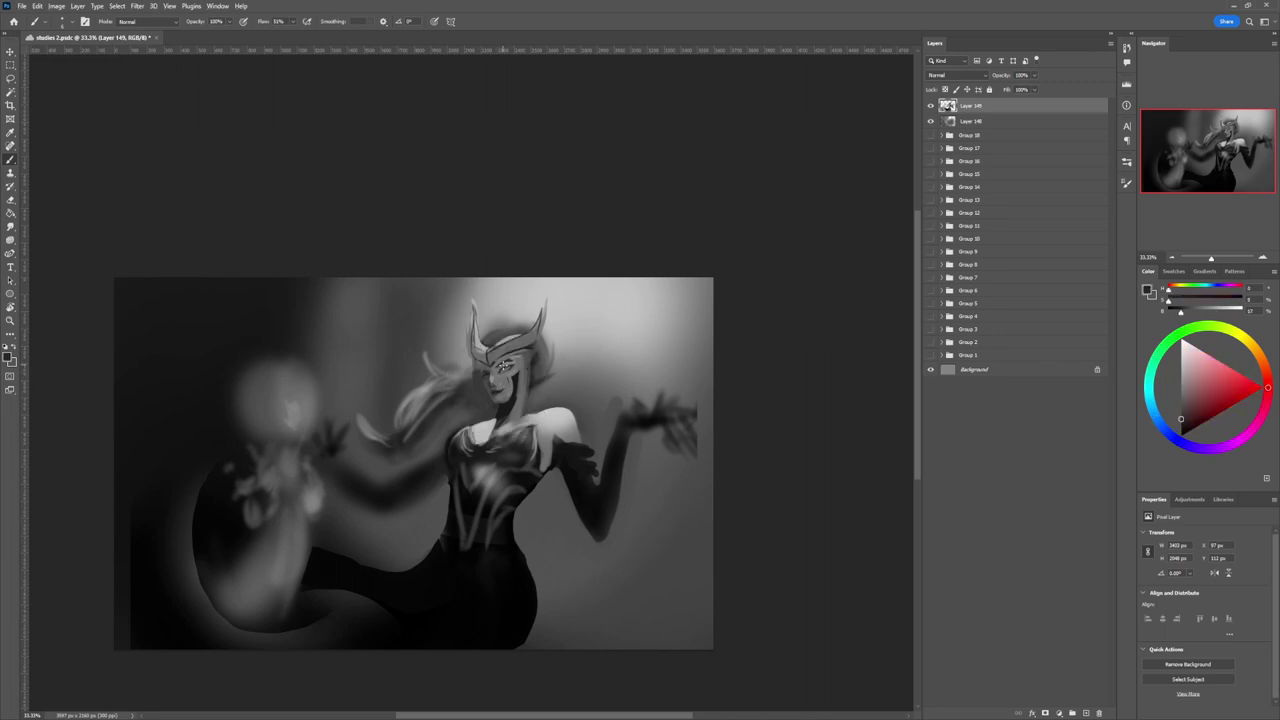
# - Deepen the eye details with a near-black tone and sample a light grey for the highlights beside the near eye
pyautogui.click(1170, 421)
pyautogui.press(']')
pyautogui.press('[')
pyautogui.press(']')
pyautogui.press('[')
pyautogui.keyDown('alt'); pyautogui.click(524, 370); pyautogui.keyUp('alt')
# - Repeatedly sample greys from the face and blend the shading around the nose, upper lip and far cheek
pyautogui.press('z')
pyautogui.moveTo(513, 418); pyautogui.dragTo(458, 416)
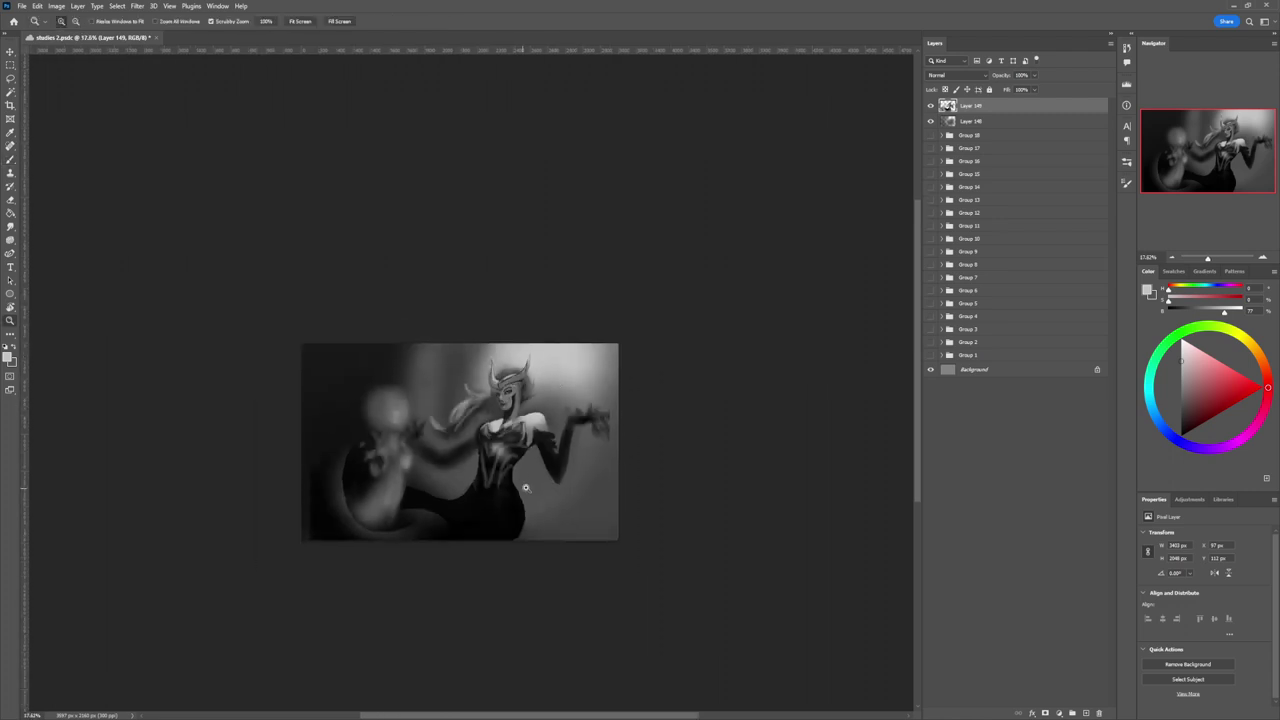
pyautogui.scroll(3, 502, 380)
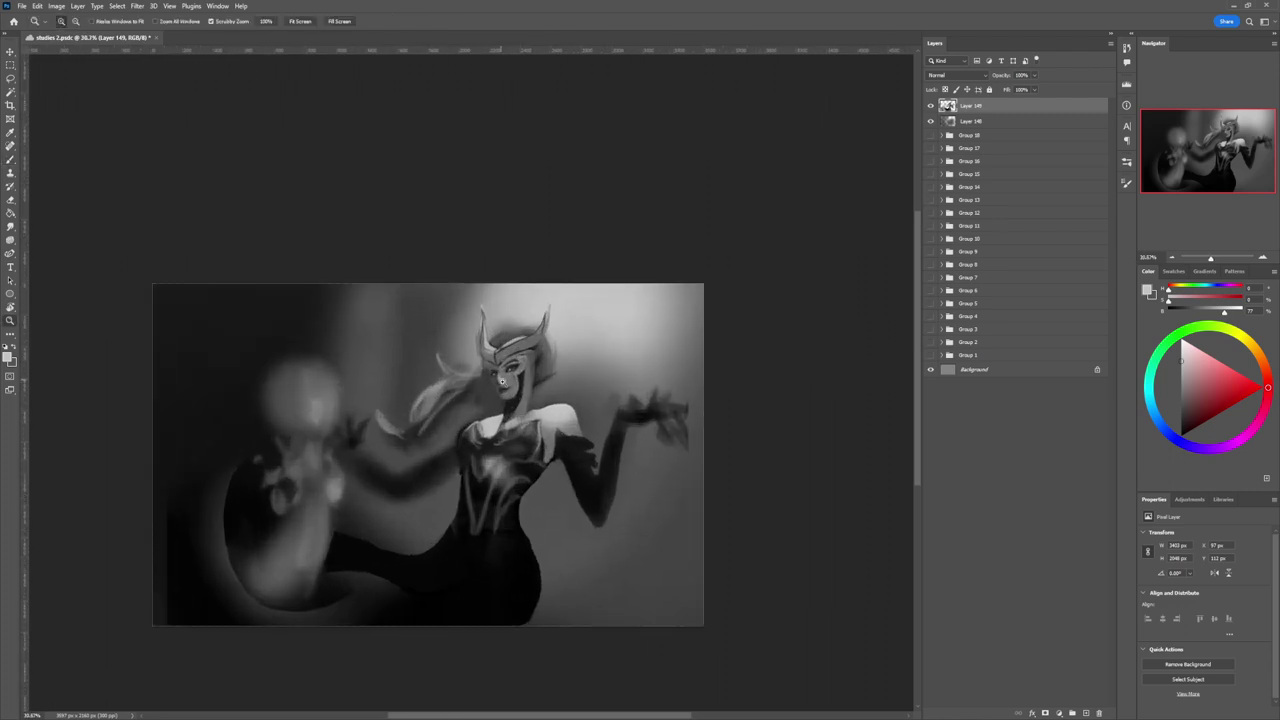
pyautogui.scroll(4, 502, 380)
pyautogui.press('b')
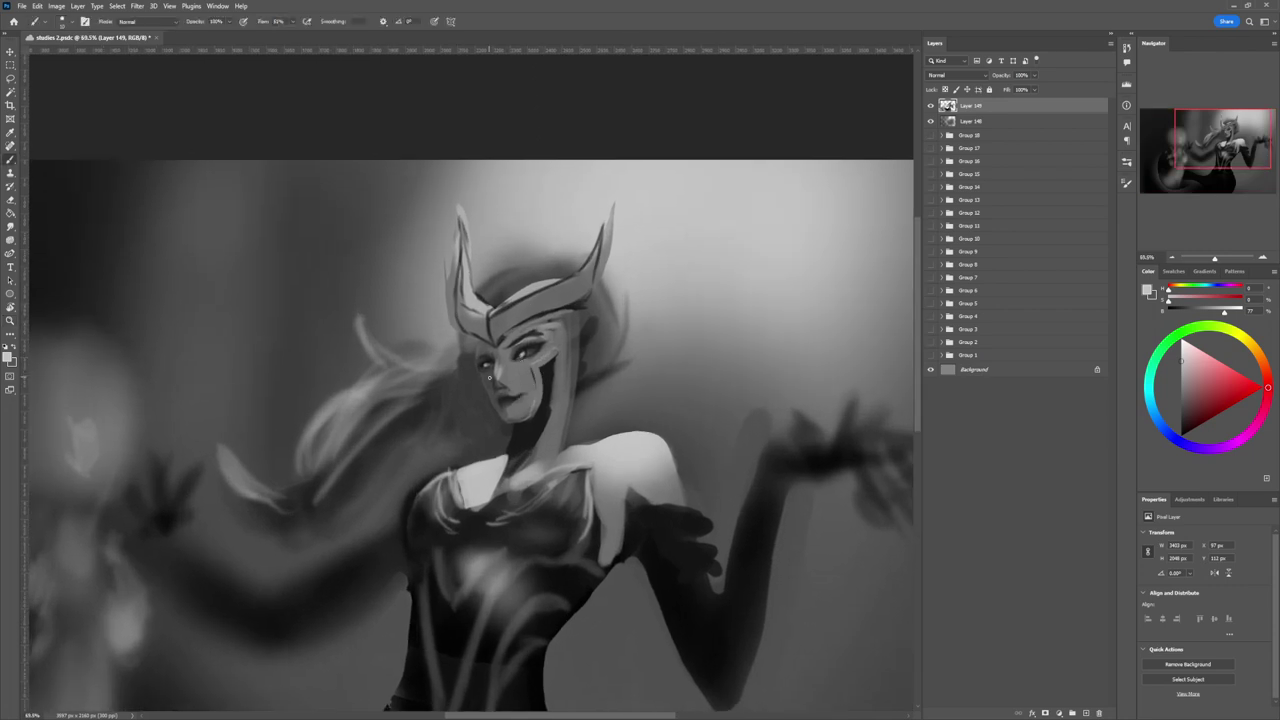
pyautogui.keyDown('alt'); pyautogui.click(490, 379); pyautogui.keyUp('alt')
pyautogui.keyDown('alt'); pyautogui.click(488, 368); pyautogui.keyUp('alt')
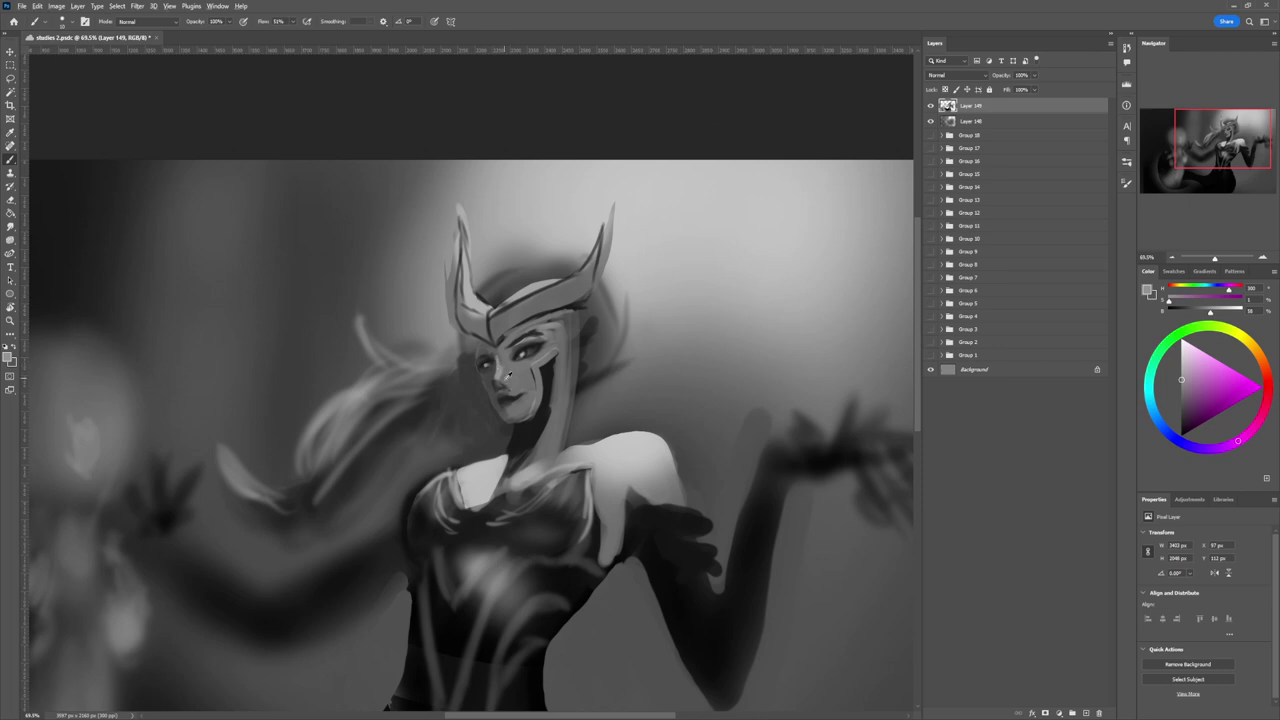
pyautogui.keyDown('alt'); pyautogui.click(508, 374); pyautogui.keyUp('alt')
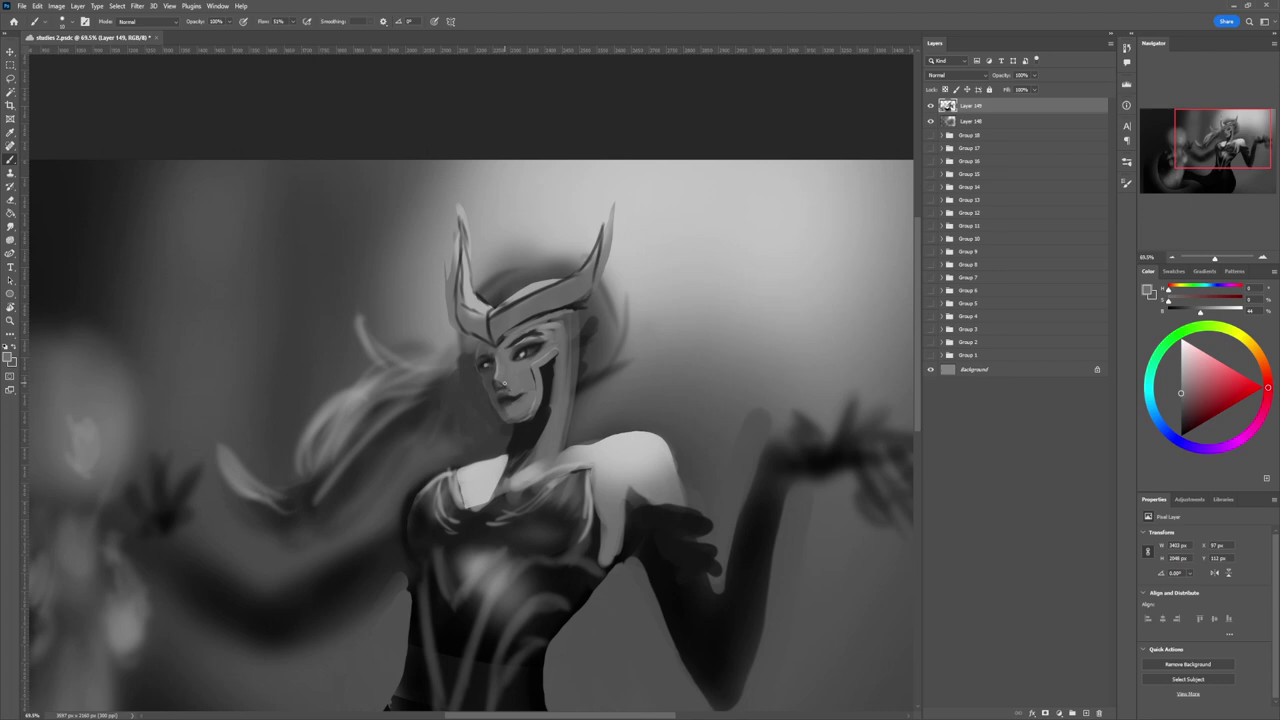
pyautogui.keyDown('alt'); pyautogui.click(502, 370); pyautogui.keyUp('alt')
pyautogui.keyDown('alt'); pyautogui.click(498, 380); pyautogui.keyUp('alt')
pyautogui.keyDown('alt'); pyautogui.click(504, 372); pyautogui.keyUp('alt')
pyautogui.keyDown('alt'); pyautogui.click(494, 387); pyautogui.keyUp('alt')
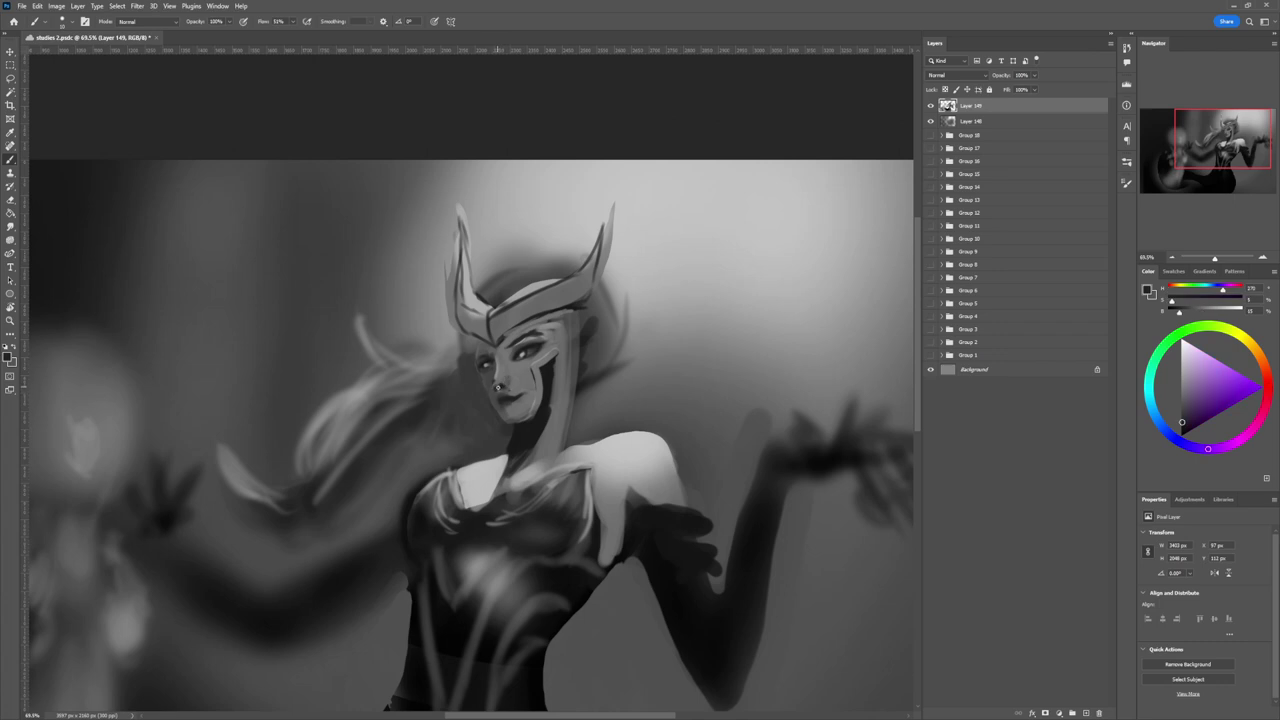
pyautogui.keyDown('alt'); pyautogui.click(497, 387); pyautogui.keyUp('alt')
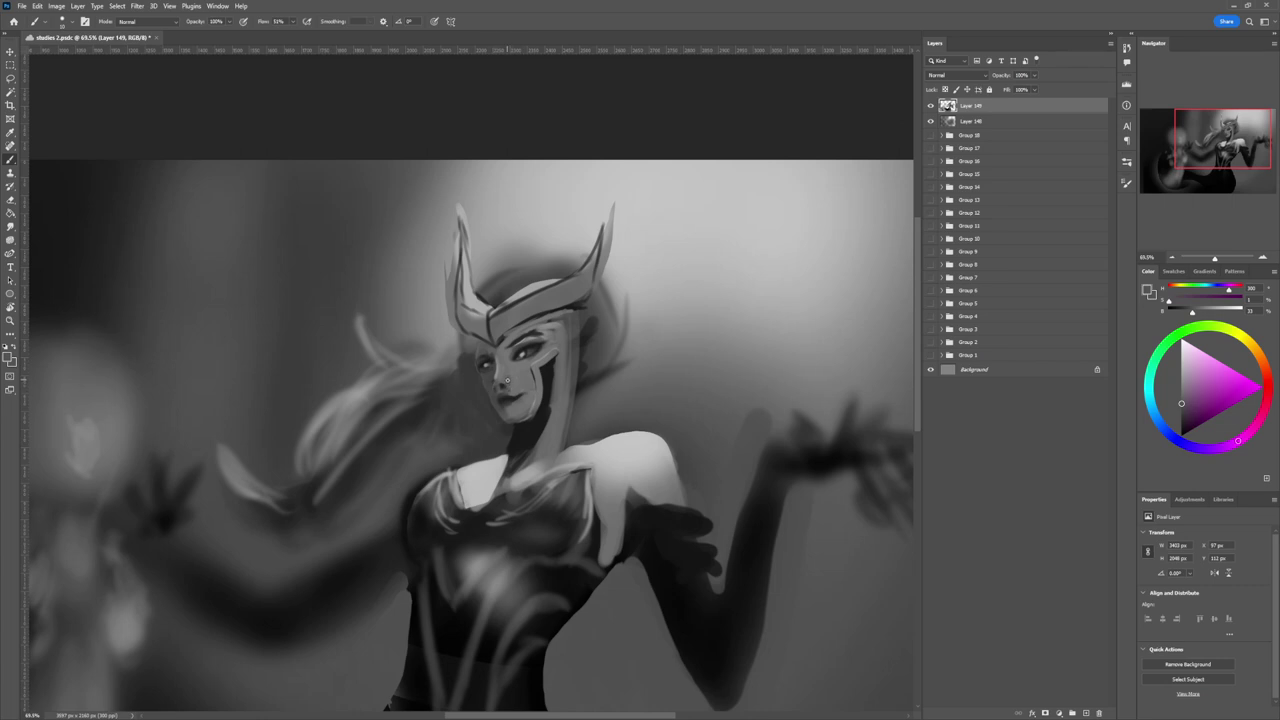
pyautogui.keyDown('alt'); pyautogui.click(496, 393); pyautogui.keyUp('alt')
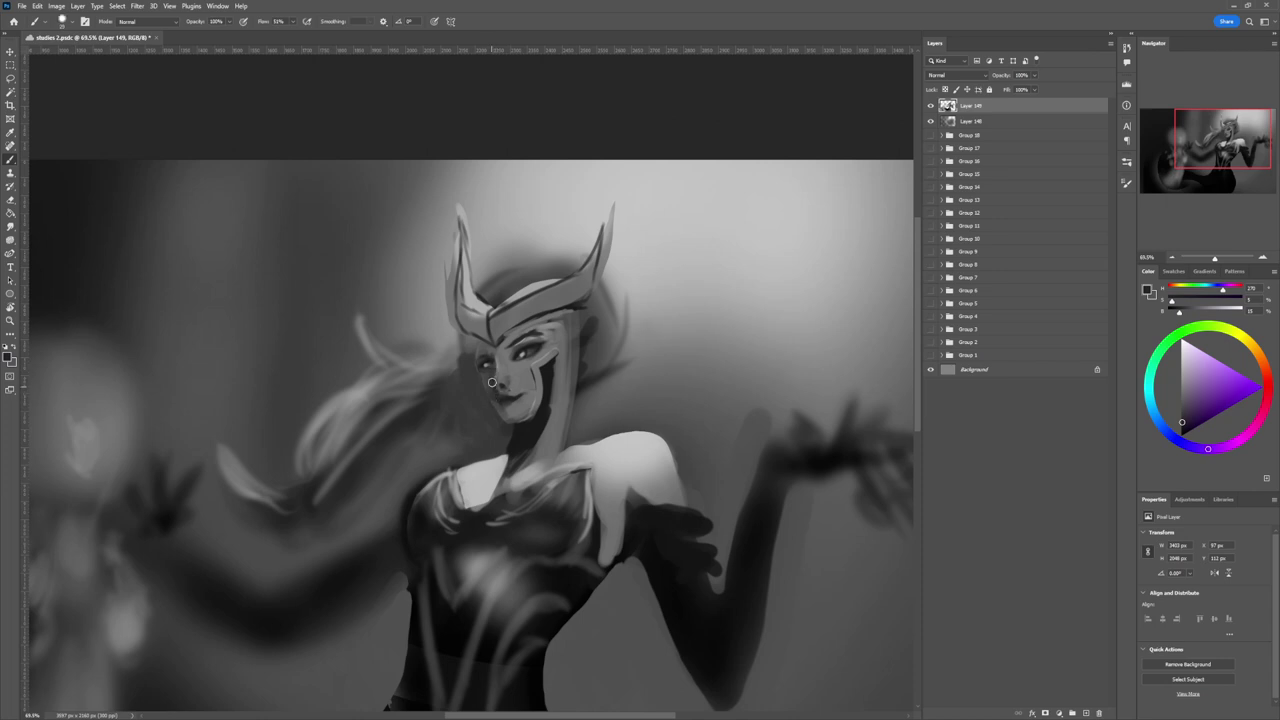
# - Paint the far eye's lash line and inner corner with a much smaller brush and sampled tones
pyautogui.press('[')
pyautogui.press('[')
pyautogui.press('[')
pyautogui.press('[')
pyautogui.press('[')
pyautogui.press('[')
pyautogui.press('[')
pyautogui.moveTo(480, 365); pyautogui.dragTo(483, 370)
pyautogui.keyDown('alt'); pyautogui.click(490, 368); pyautogui.keyUp('alt')
pyautogui.moveTo(480, 365); pyautogui.dragTo(488, 367)
# - Lasso the bust section of the bodice and cover it with a sampled near-black using a larger brush
pyautogui.press('z')
pyautogui.moveTo(527, 371); pyautogui.dragTo(400, 371)
pyautogui.click(540, 400)
pyautogui.press('b')
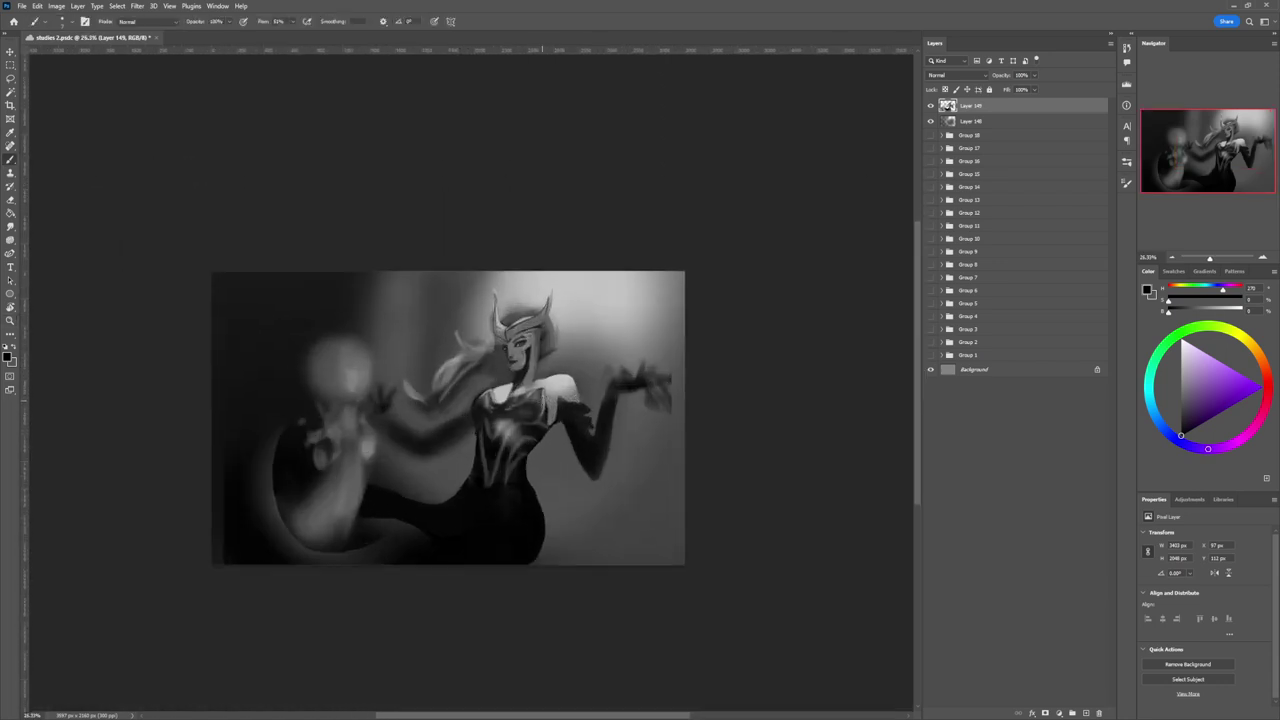
pyautogui.scroll(1, 487, 421)
pyautogui.press('l')
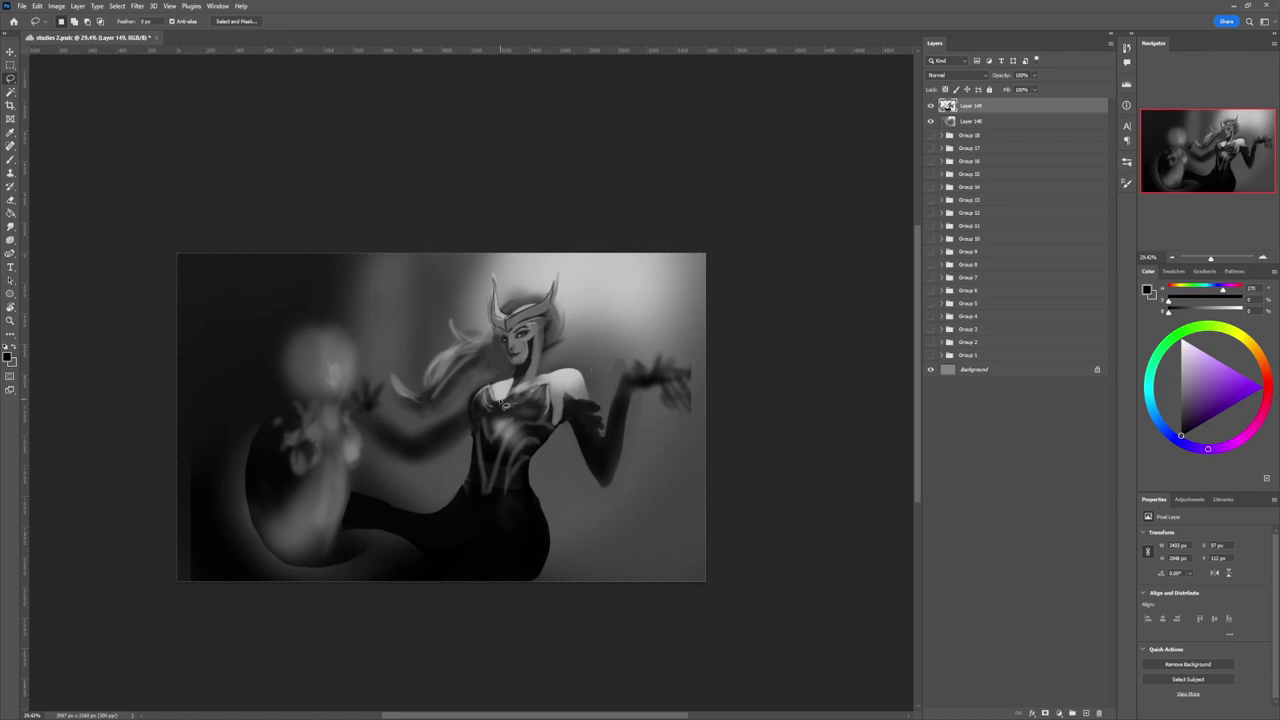
pyautogui.moveTo(513, 398)
pyautogui.mouseDown()
pyautogui.moveTo(548, 384)
pyautogui.moveTo(554, 412)
pyautogui.moveTo(535, 427)
pyautogui.moveTo(478, 389)
pyautogui.mouseUp()
pyautogui.press('b')
pyautogui.keyDown('alt'); pyautogui.click(480, 406); pyautogui.keyUp('alt')
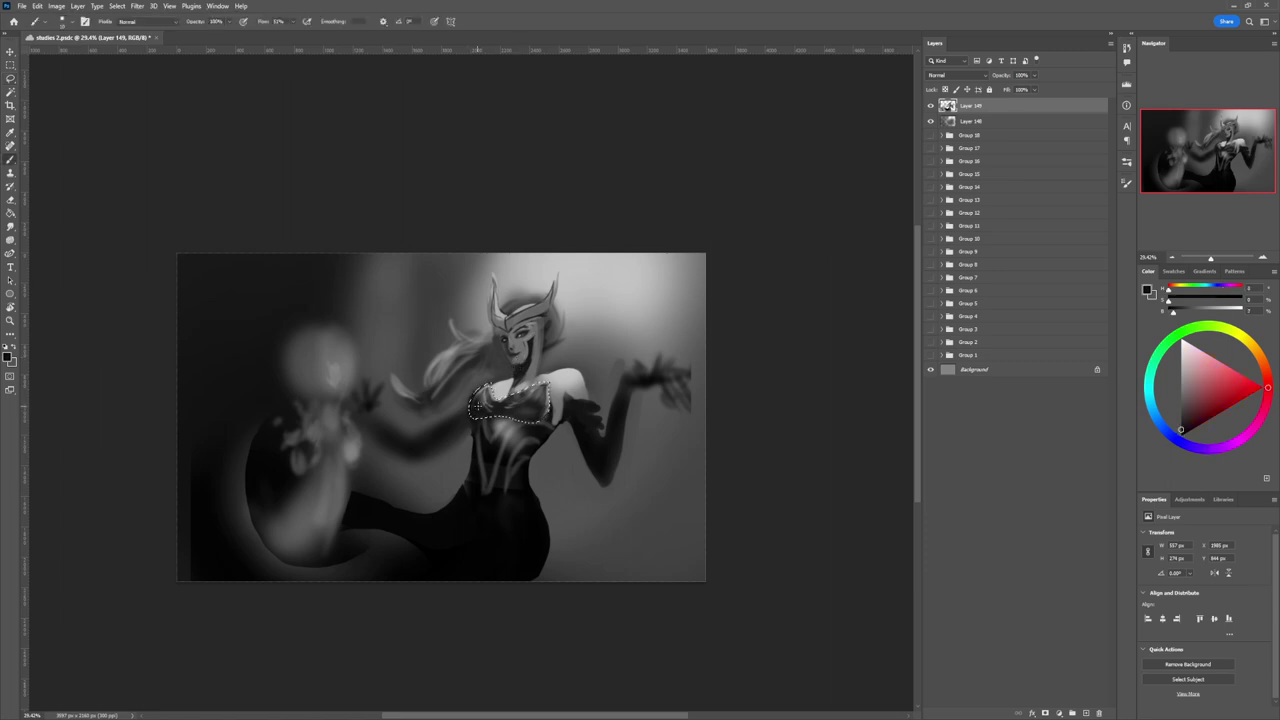
pyautogui.press(']')
pyautogui.press(']')
pyautogui.press(']')
pyautogui.moveTo(481, 392)
pyautogui.mouseDown()
pyautogui.moveTo(486, 410)
pyautogui.moveTo(516, 419)
pyautogui.moveTo(529, 395)
pyautogui.mouseUp()
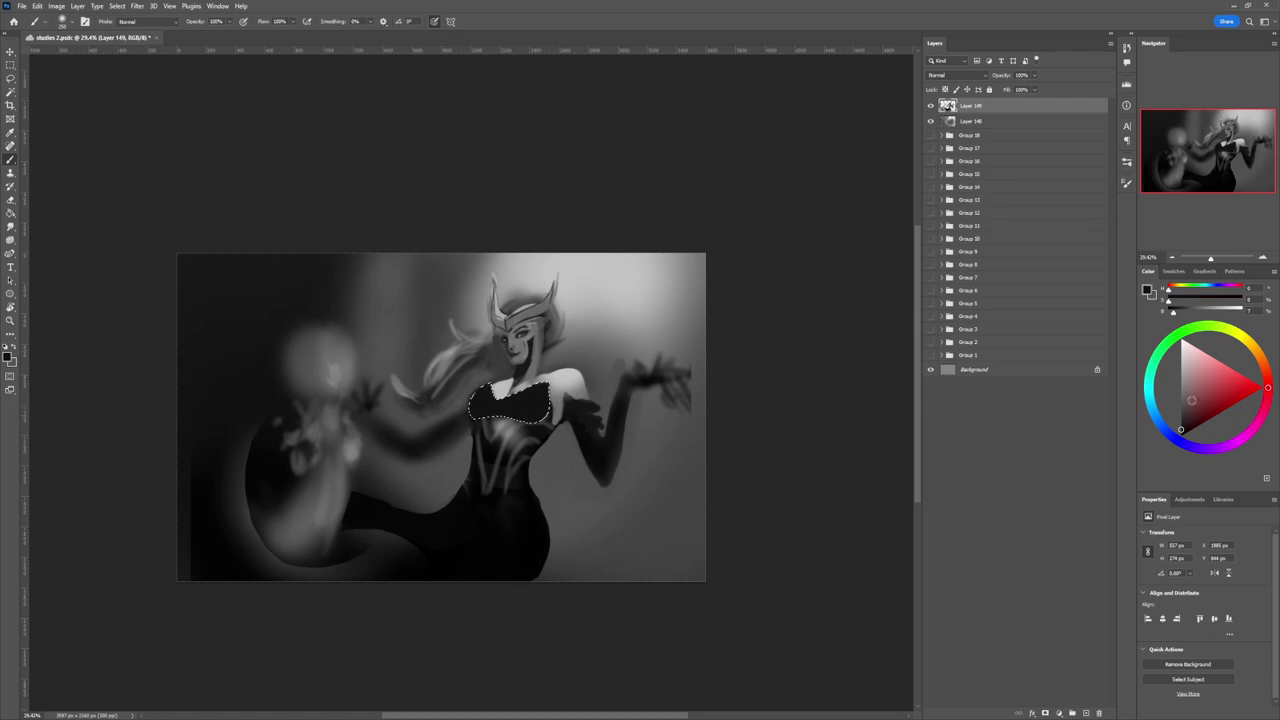
# - Pick a mid grey and paint a soft sheen on the near side of the selected bust section
pyautogui.click(1181, 386)
pyautogui.moveTo(1181, 385); pyautogui.dragTo(1181, 389)
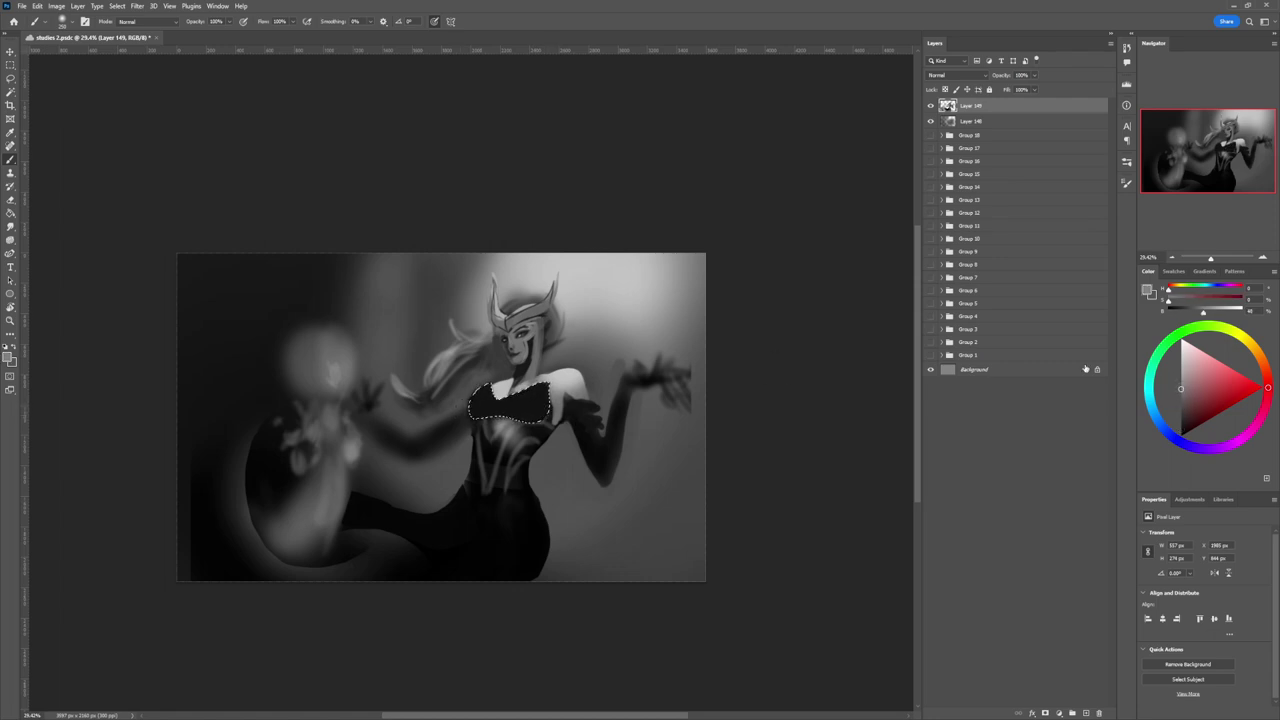
pyautogui.moveTo(527, 391); pyautogui.dragTo(542, 410)
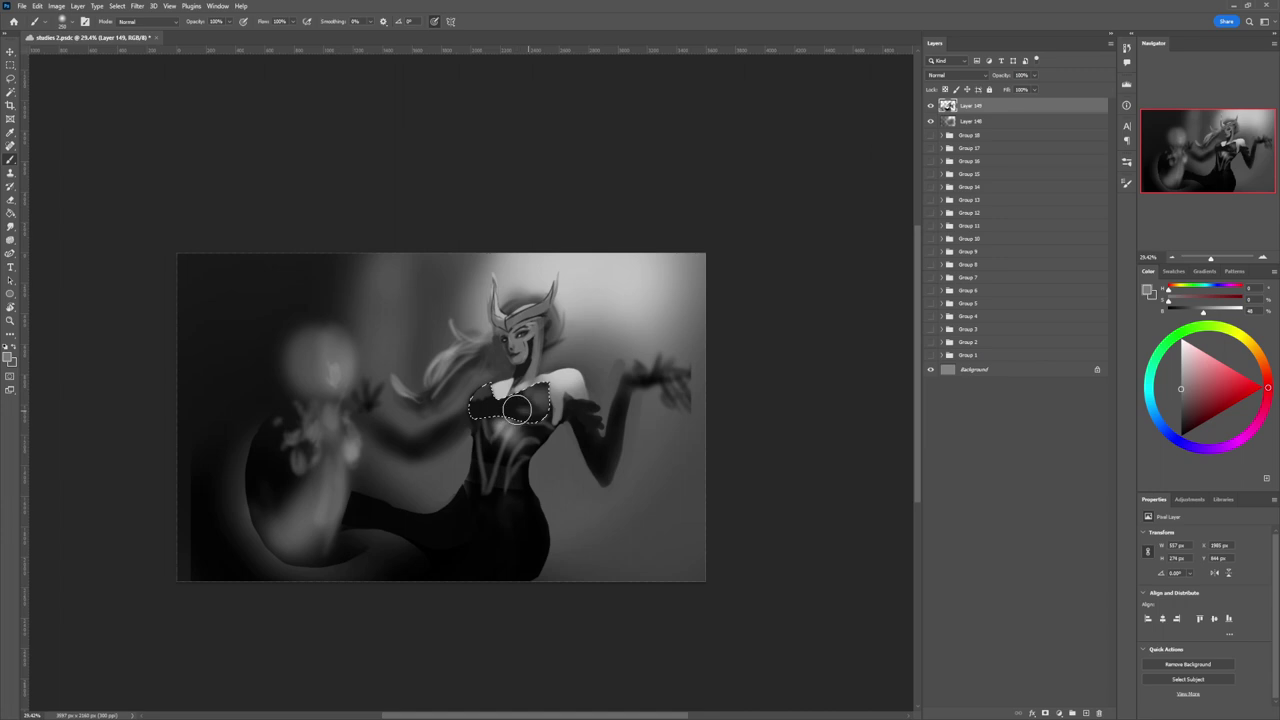
# - Pick a light grey and paint a bright trim along the neckline and near side of the bust, undoing a misplaced stroke
pyautogui.moveTo(1188, 413); pyautogui.dragTo(1177, 430)
pyautogui.click(1181, 368)
pyautogui.moveTo(491, 383); pyautogui.dragTo(492, 398)
pyautogui.hotkey('ctrl', 'z')
pyautogui.press(']')
pyautogui.press(']')
pyautogui.press(']')
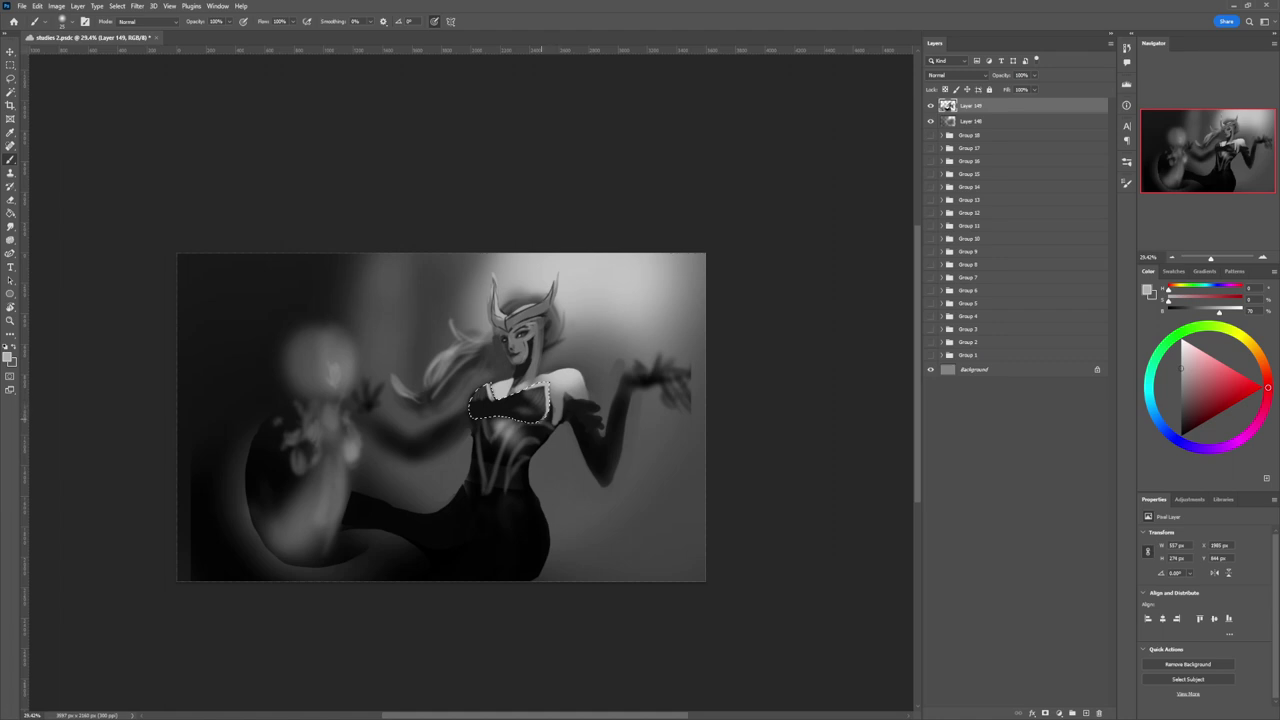
# - Shade the bust section with chosen and sampled dark greys at varied brush sizes, and deselect it
pyautogui.moveTo(1196, 404); pyautogui.dragTo(1177, 418)
pyautogui.press('[')
pyautogui.press(']')
pyautogui.keyDown('alt'); pyautogui.click(514, 409); pyautogui.keyUp('alt')
pyautogui.press(']')
pyautogui.press(']')
pyautogui.press(']')
pyautogui.press('[')
pyautogui.press('[')
pyautogui.press('[')
pyautogui.press('[')
pyautogui.press('[')
pyautogui.press('[')
pyautogui.press('[')
pyautogui.press('[')
pyautogui.press('[')
pyautogui.press('l')
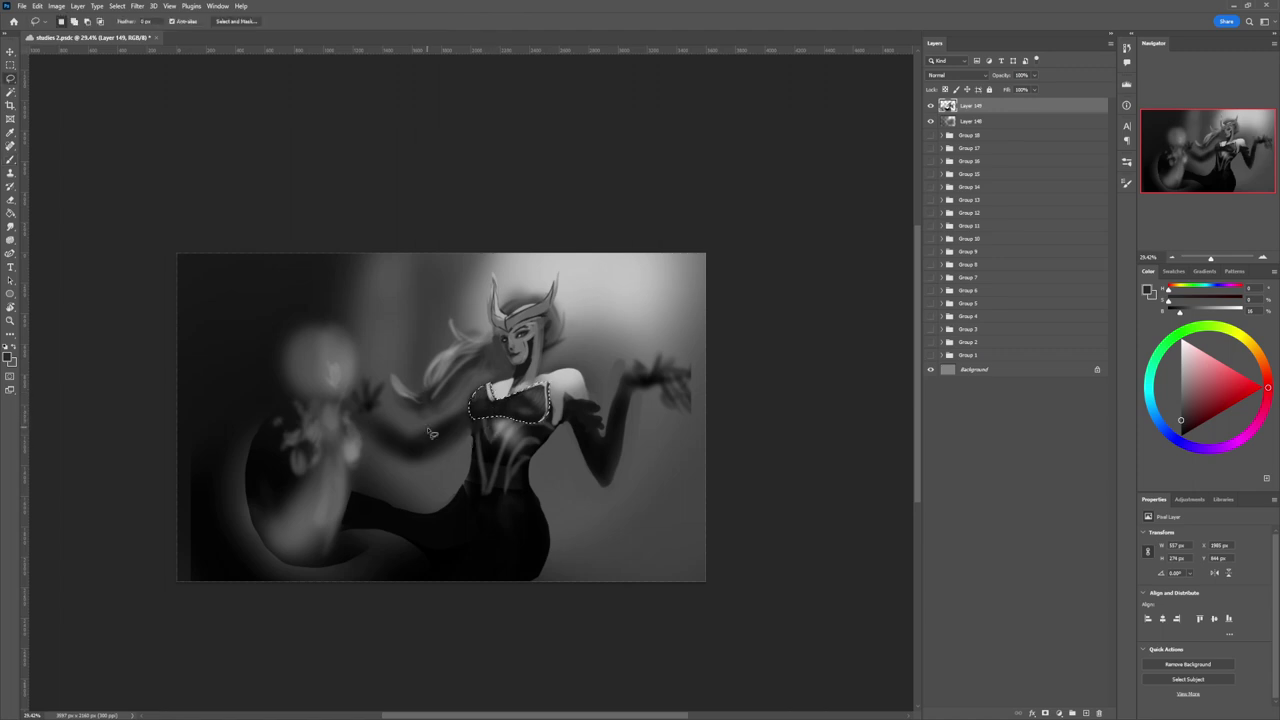
pyautogui.click(548, 421)
# - Lasso the corset section between the bust and the hips and cover it with a sampled near-black using a much larger brush
pyautogui.press('z')
pyautogui.moveTo(513, 446); pyautogui.dragTo(440, 450)
pyautogui.moveTo(522, 475)
pyautogui.mouseDown()
pyautogui.moveTo(537, 469)
pyautogui.moveTo(523, 425)
pyautogui.moveTo(546, 416)
pyautogui.moveTo(524, 478)
pyautogui.moveTo(480, 488)
pyautogui.moveTo(465, 475)
pyautogui.moveTo(471, 412)
pyautogui.moveTo(488, 409)
pyautogui.mouseUp()
pyautogui.press('l')
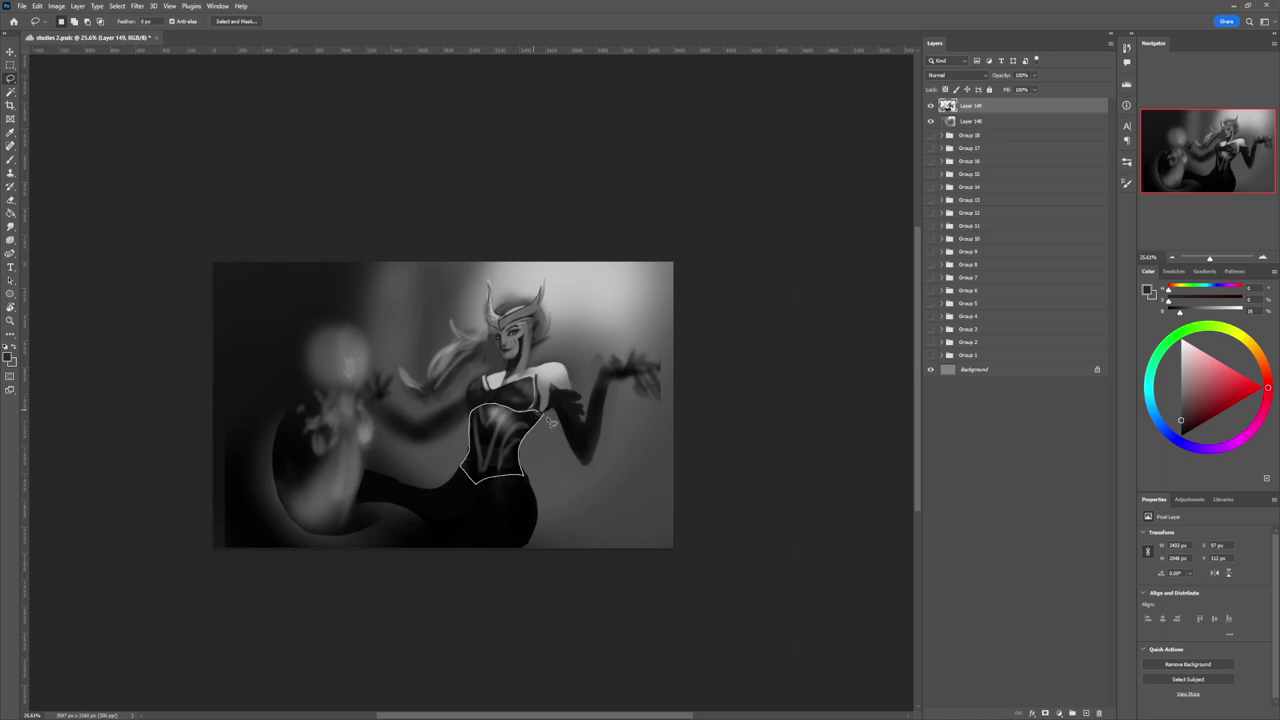
pyautogui.press('b')
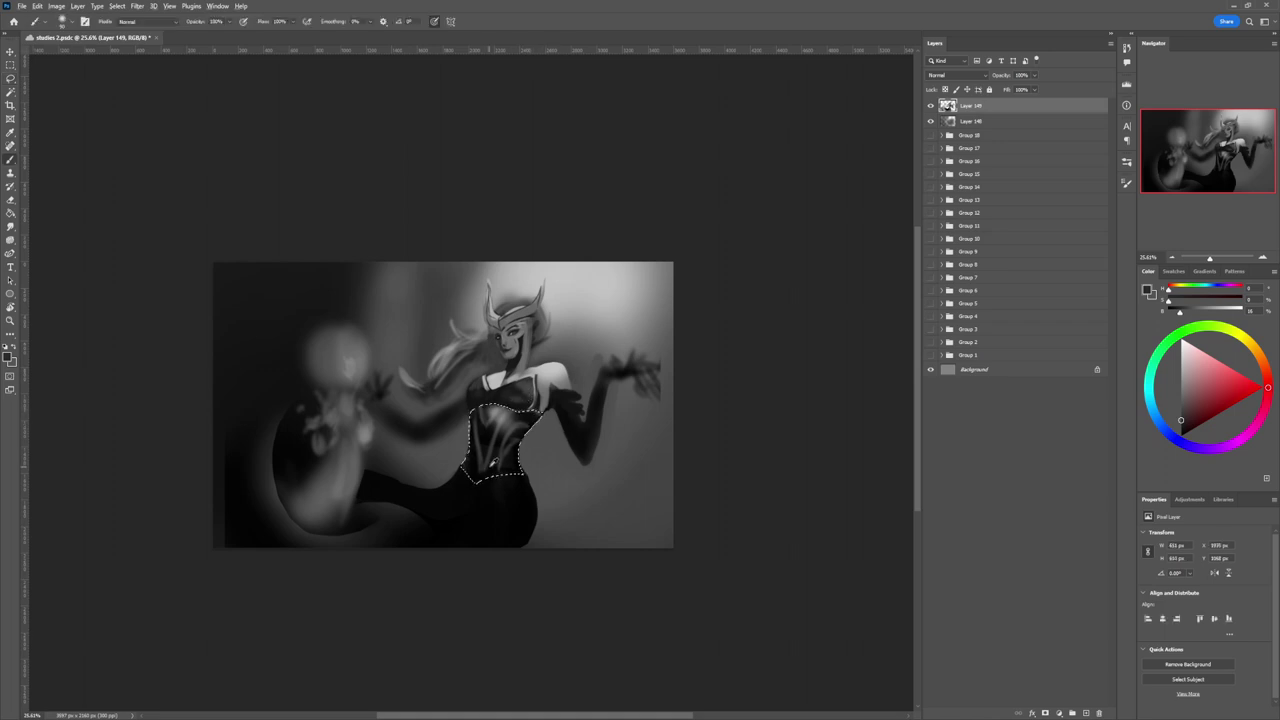
pyautogui.keyDown('alt'); pyautogui.click(491, 468); pyautogui.keyUp('alt')
pyautogui.press(']')
pyautogui.press(']')
pyautogui.press(']')
pyautogui.press(']')
pyautogui.press(']')
pyautogui.press(']')
pyautogui.press(']')
pyautogui.press(']')
pyautogui.press(']')
pyautogui.press(']')
pyautogui.press(']')
pyautogui.press(']')
pyautogui.press(']')
pyautogui.press(']')
pyautogui.press(']')
pyautogui.moveTo(486, 416)
pyautogui.mouseDown()
pyautogui.moveTo(507, 481)
pyautogui.moveTo(485, 502)
pyautogui.mouseUp()
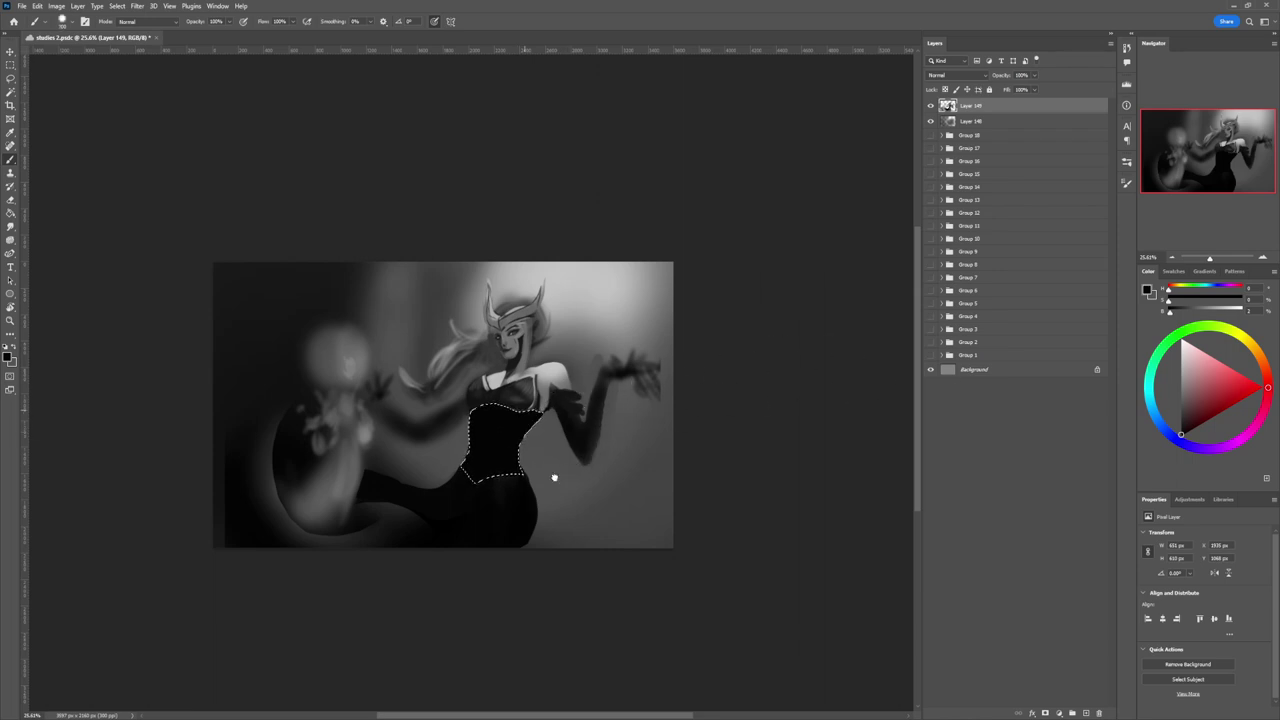
# - Pick a mid grey of 37% brightness and paint V-shaped and curved stripes down the selected corset section
pyautogui.press('.')
pyautogui.click(1181, 401)
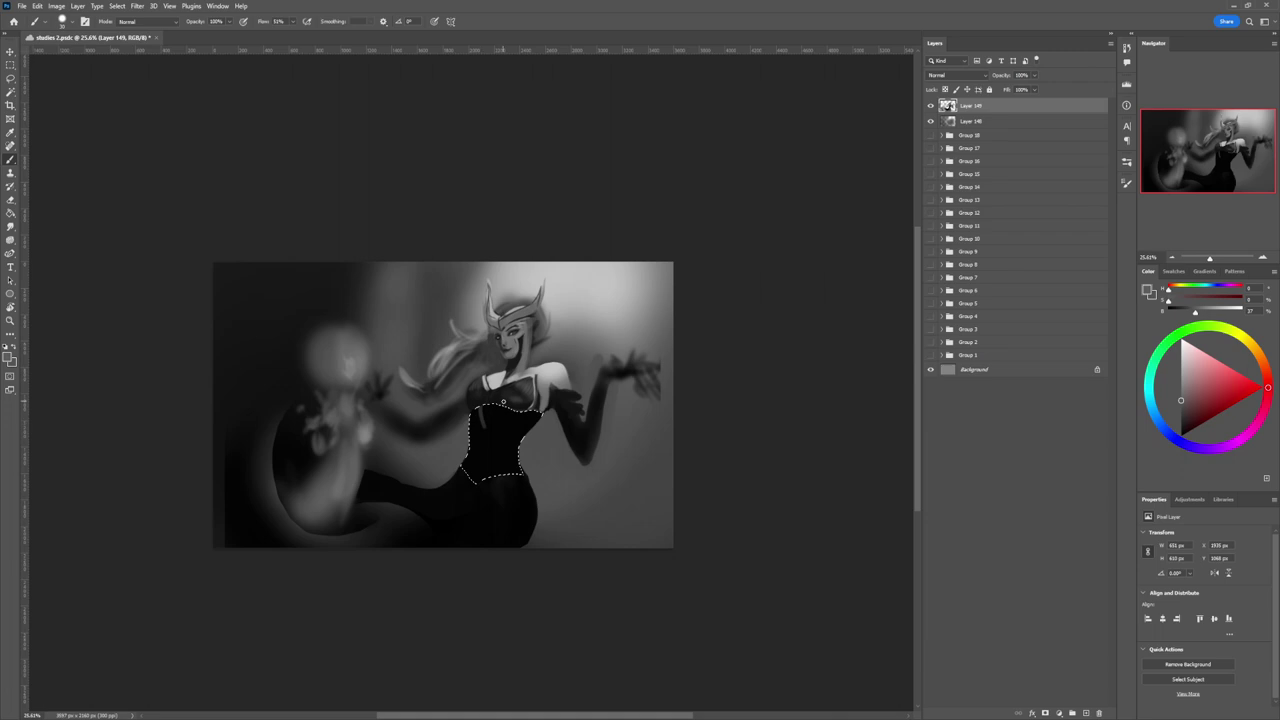
pyautogui.moveTo(493, 410); pyautogui.dragTo(486, 424)
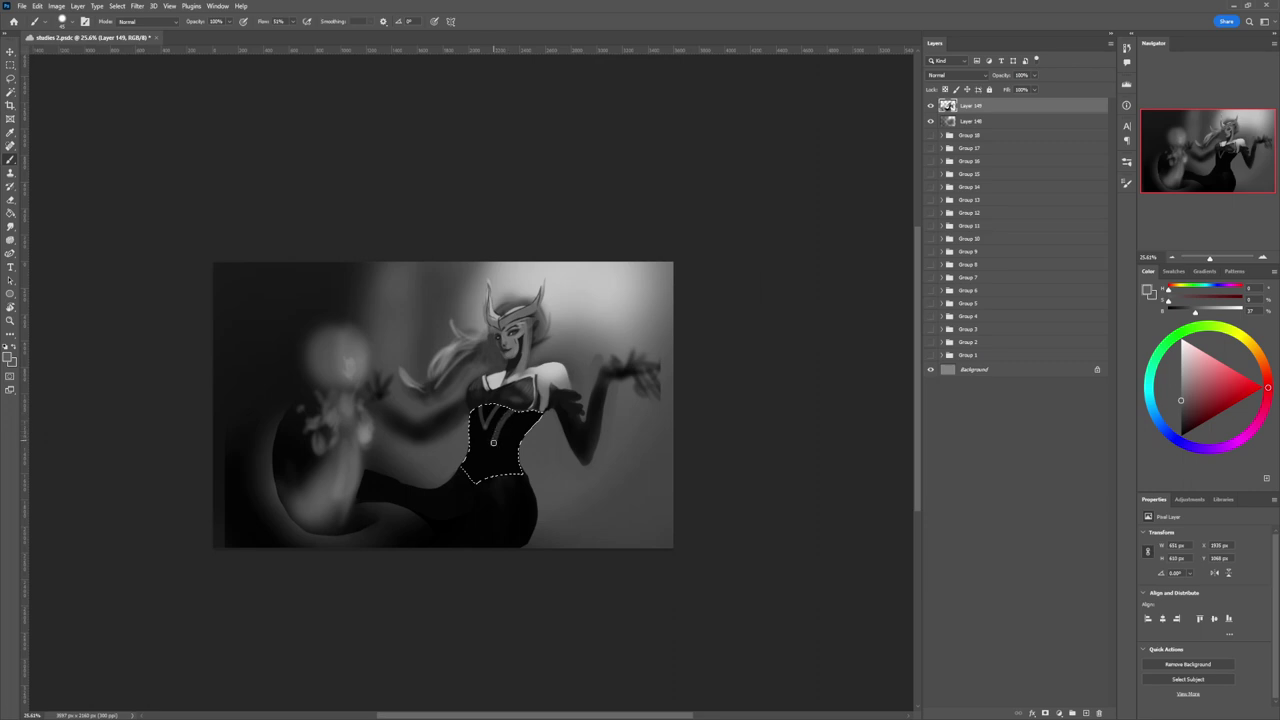
pyautogui.moveTo(493, 442)
pyautogui.mouseDown()
pyautogui.moveTo(489, 487)
pyautogui.moveTo(469, 477)
pyautogui.moveTo(472, 428)
pyautogui.mouseUp()
pyautogui.moveTo(472, 423); pyautogui.dragTo(476, 450)
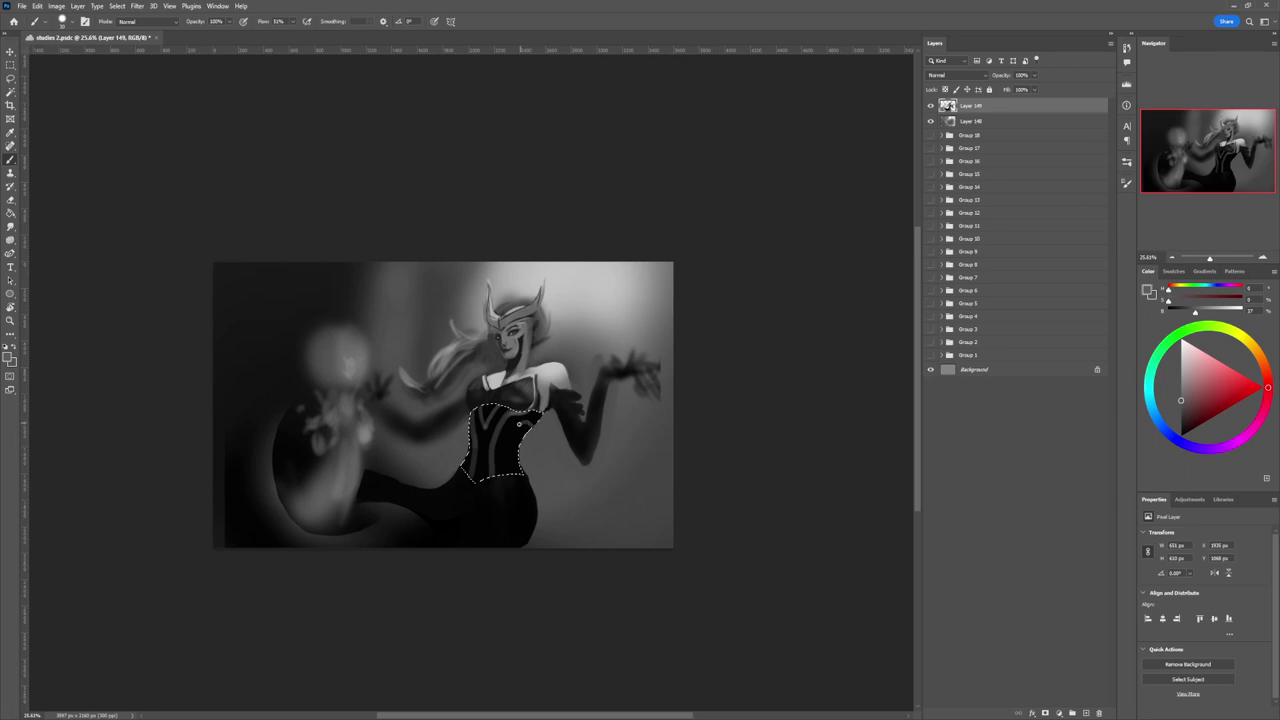
pyautogui.moveTo(520, 423)
pyautogui.mouseDown()
pyautogui.moveTo(506, 454)
pyautogui.moveTo(521, 438)
pyautogui.mouseUp()
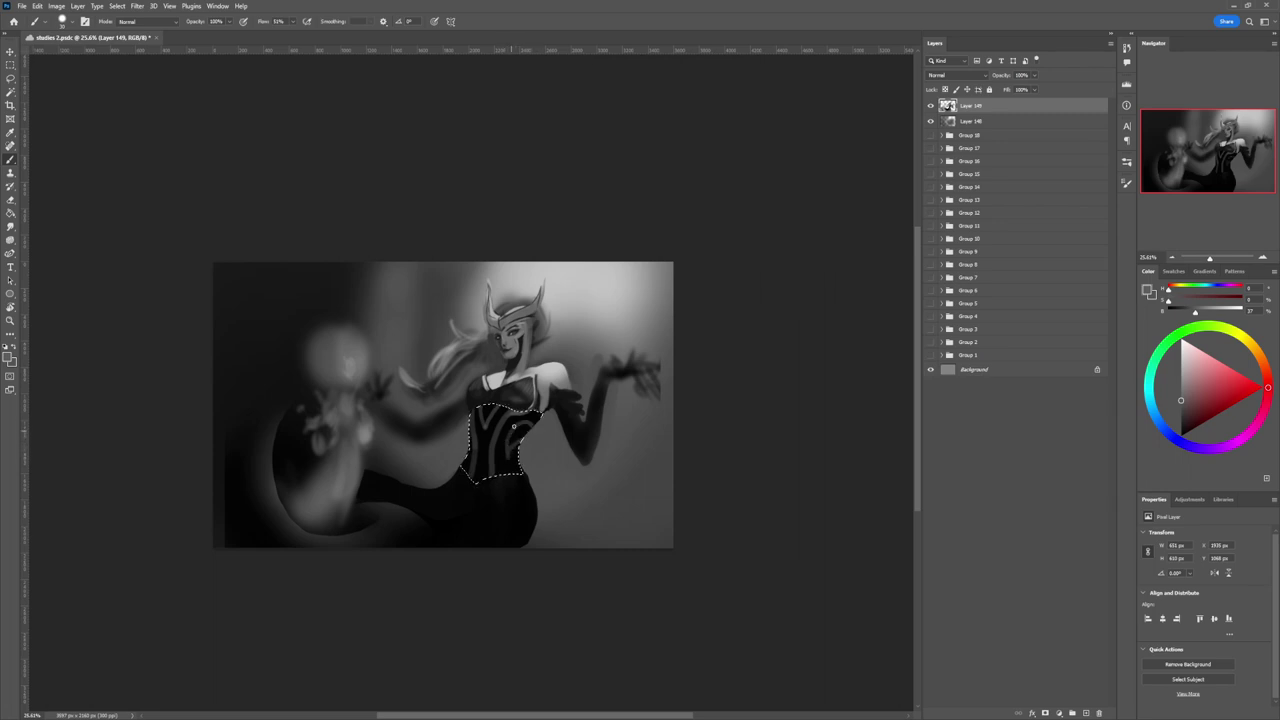
pyautogui.moveTo(504, 460); pyautogui.dragTo(506, 455)
# - Pick a light grey of 63% brightness and brush a soft sheen over the upper corset with a very large brush
pyautogui.keyDown('alt'); pyautogui.click(504, 459); pyautogui.keyUp('alt')
pyautogui.click(1183, 375)
pyautogui.click(886, 418)
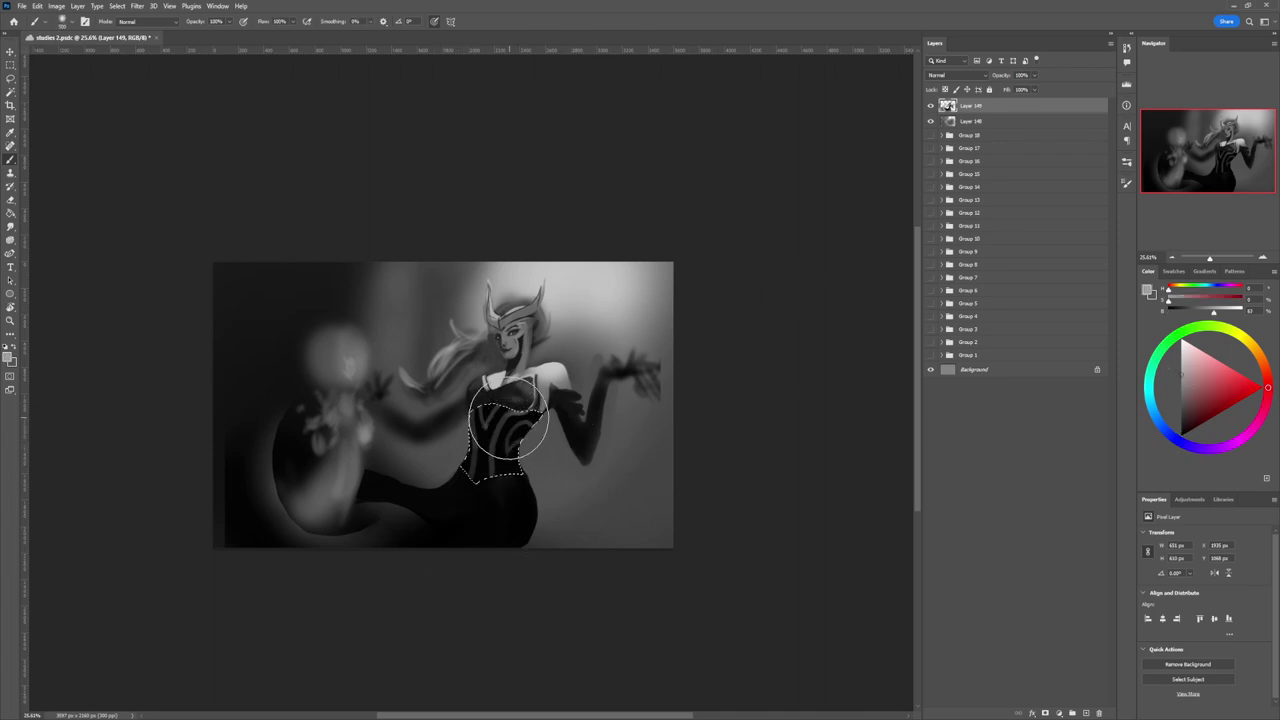
pyautogui.moveTo(506, 421); pyautogui.dragTo(503, 421)
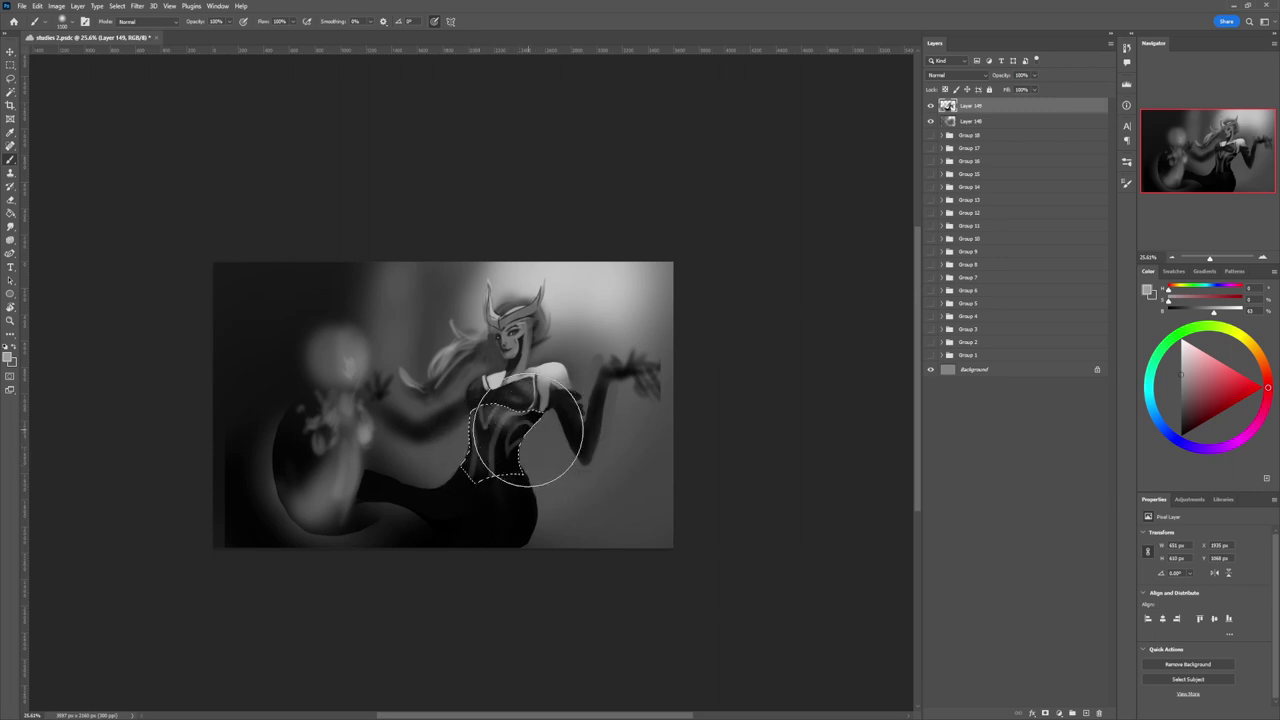
# - Reduce the brush to a fine size and brighten the corset's stripes with the light grey
pyautogui.press('[')
pyautogui.press('[')
pyautogui.press('[')
pyautogui.press('[')
pyautogui.press('[')
pyautogui.press('[')
pyautogui.press('[')
pyautogui.press('[')
pyautogui.press('[')
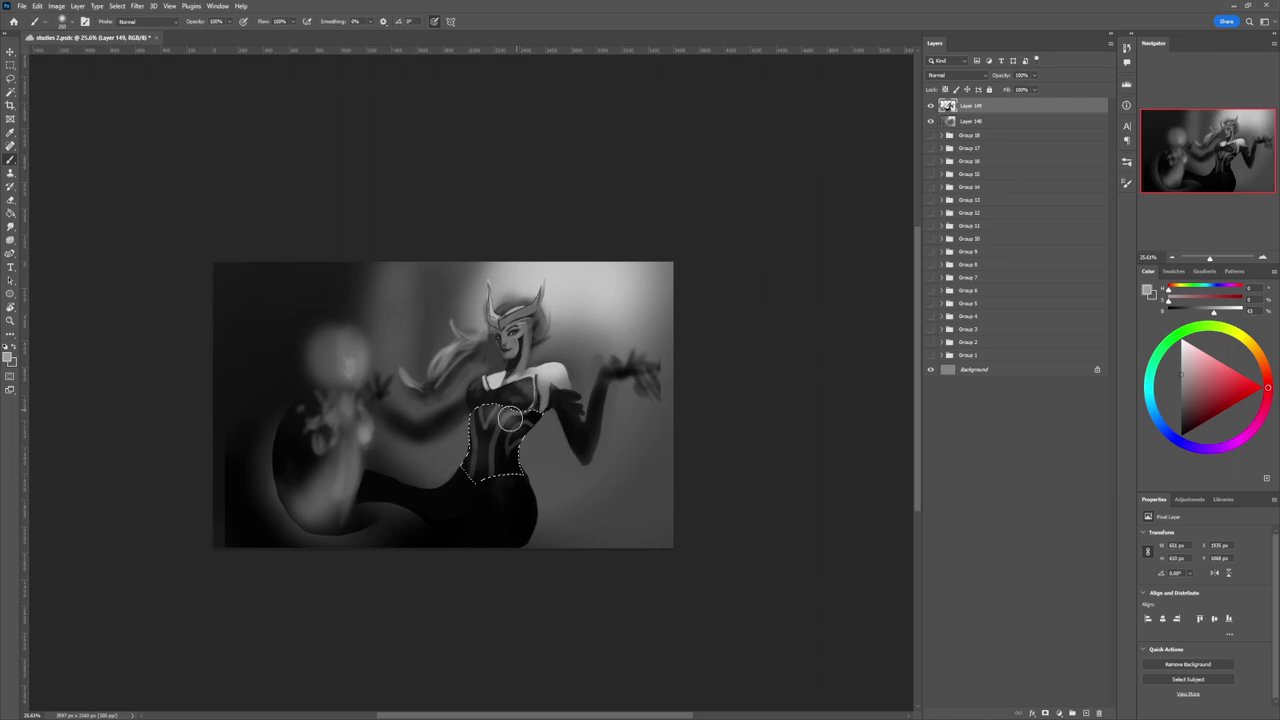
pyautogui.press('[')
pyautogui.press('[')
pyautogui.press('[')
pyautogui.press('[')
pyautogui.press('[')
pyautogui.press('[')
pyautogui.press('[')
pyautogui.press('[')
pyautogui.press(']')
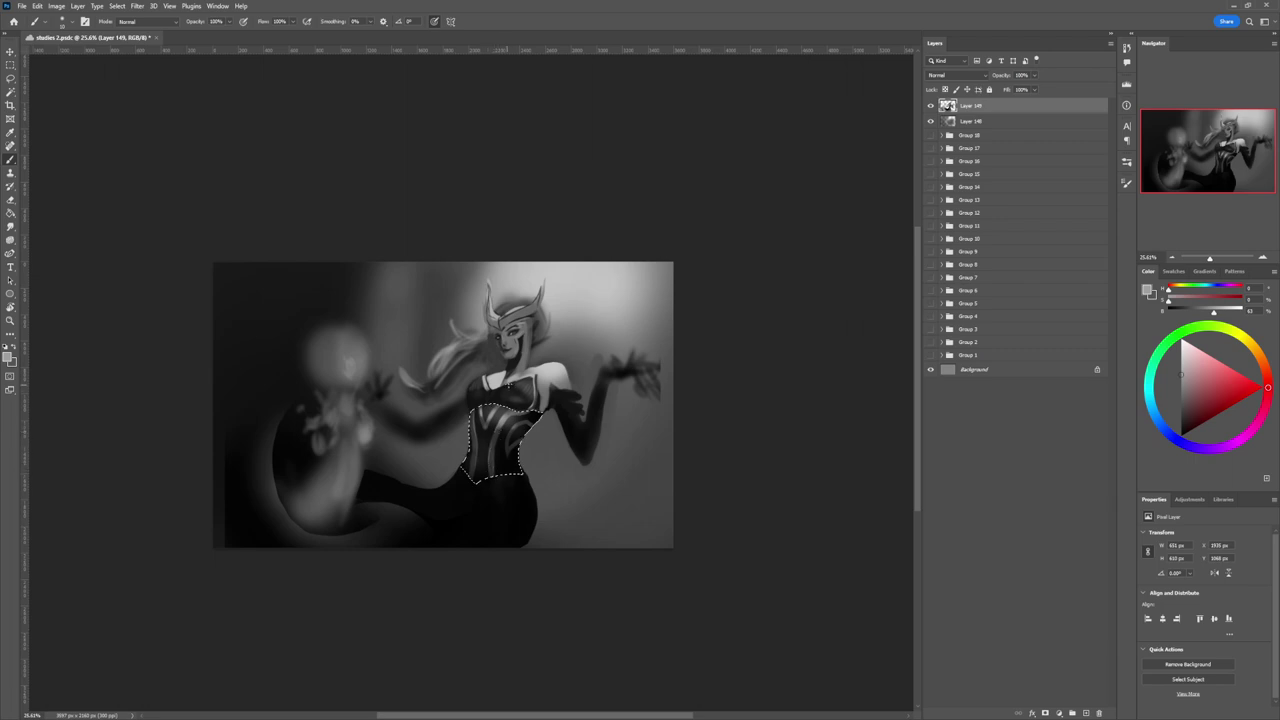
# - Shade the corset around its stripes with chosen dark greys at varied brush sizes, and deselect it
pyautogui.press(']')
pyautogui.press(']')
pyautogui.press(']')
pyautogui.moveTo(1184, 393); pyautogui.dragTo(1181, 421)
pyautogui.press('[')
pyautogui.press('[')
pyautogui.press('[')
pyautogui.click(1181, 429)
pyautogui.press(']')
pyautogui.press(']')
pyautogui.press(']')
pyautogui.press('[')
pyautogui.press('[')
pyautogui.press('[')
pyautogui.press('z')
pyautogui.moveTo(502, 468); pyautogui.dragTo(550, 462)
pyautogui.hotkey('ctrl', 'd')
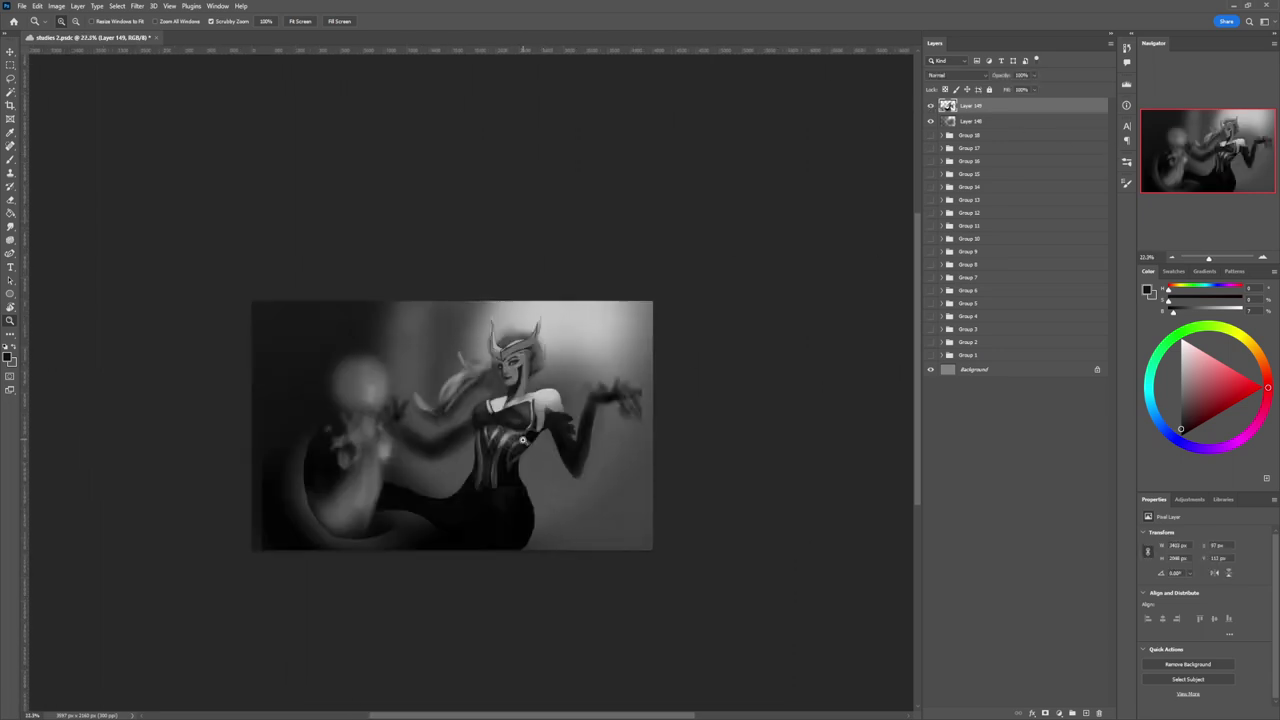
# - Swap to the light grey and paint a bright sleeve band across the near upper arm with a small brush
pyautogui.moveTo(502, 466); pyautogui.dragTo(515, 442)
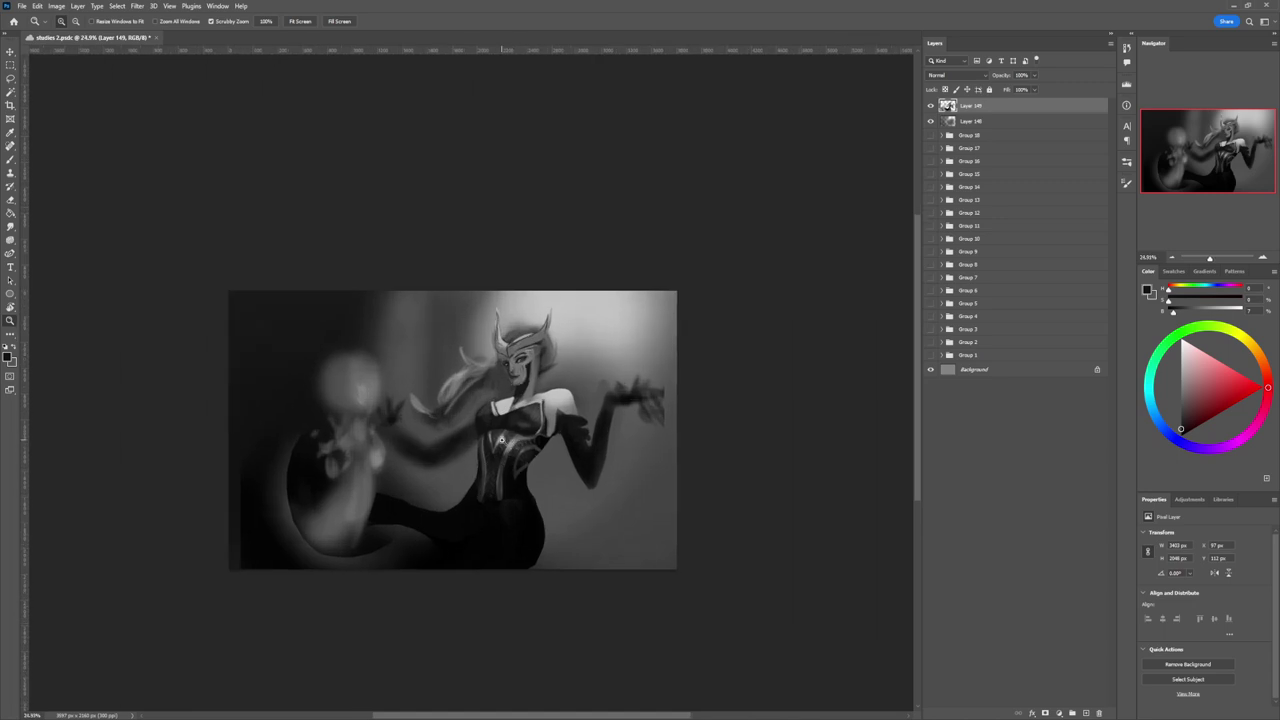
pyautogui.press('b')
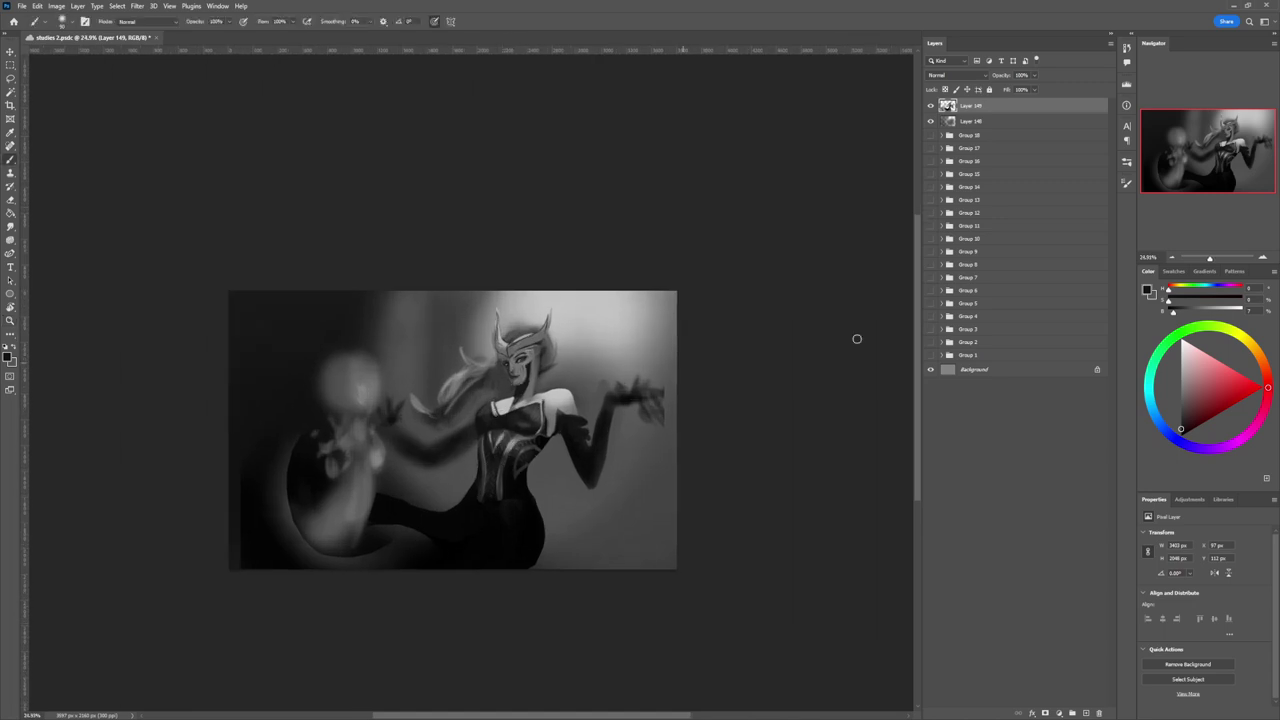
pyautogui.press('x')
pyautogui.press(']')
pyautogui.press(']')
pyautogui.press(']')
pyautogui.press(']')
pyautogui.press(']')
pyautogui.press(']')
pyautogui.press(']')
pyautogui.press(']')
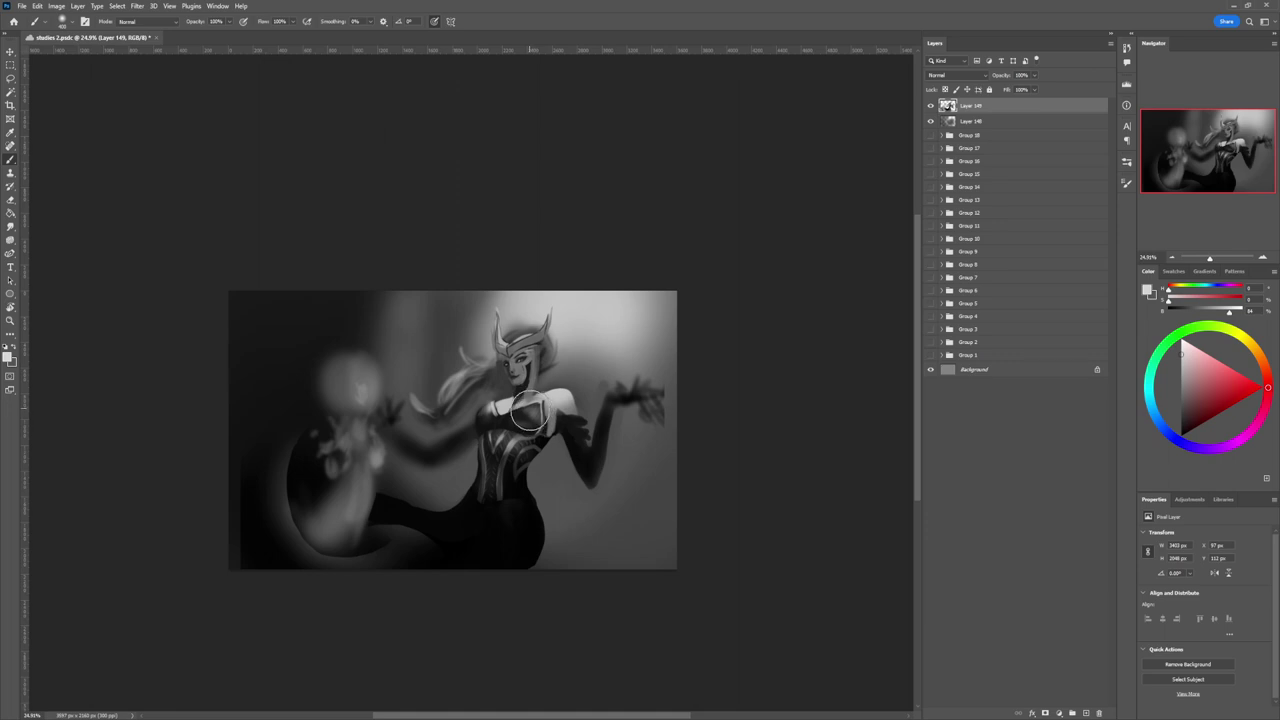
pyautogui.press('[')
pyautogui.press('[')
pyautogui.press('[')
pyautogui.press('[')
pyautogui.press('[')
pyautogui.press('[')
pyautogui.press('[')
pyautogui.press('[')
pyautogui.press('[')
pyautogui.press('[')
pyautogui.press('[')
pyautogui.press('[')
pyautogui.moveTo(562, 416); pyautogui.dragTo(586, 417)
pyautogui.moveTo(566, 418); pyautogui.dragTo(580, 422)
# - Shade the sleeve band and repaint the upper arm below it with sampled greys, using a progressively larger brush
pyautogui.keyDown('alt'); pyautogui.click(535, 417); pyautogui.keyUp('alt')
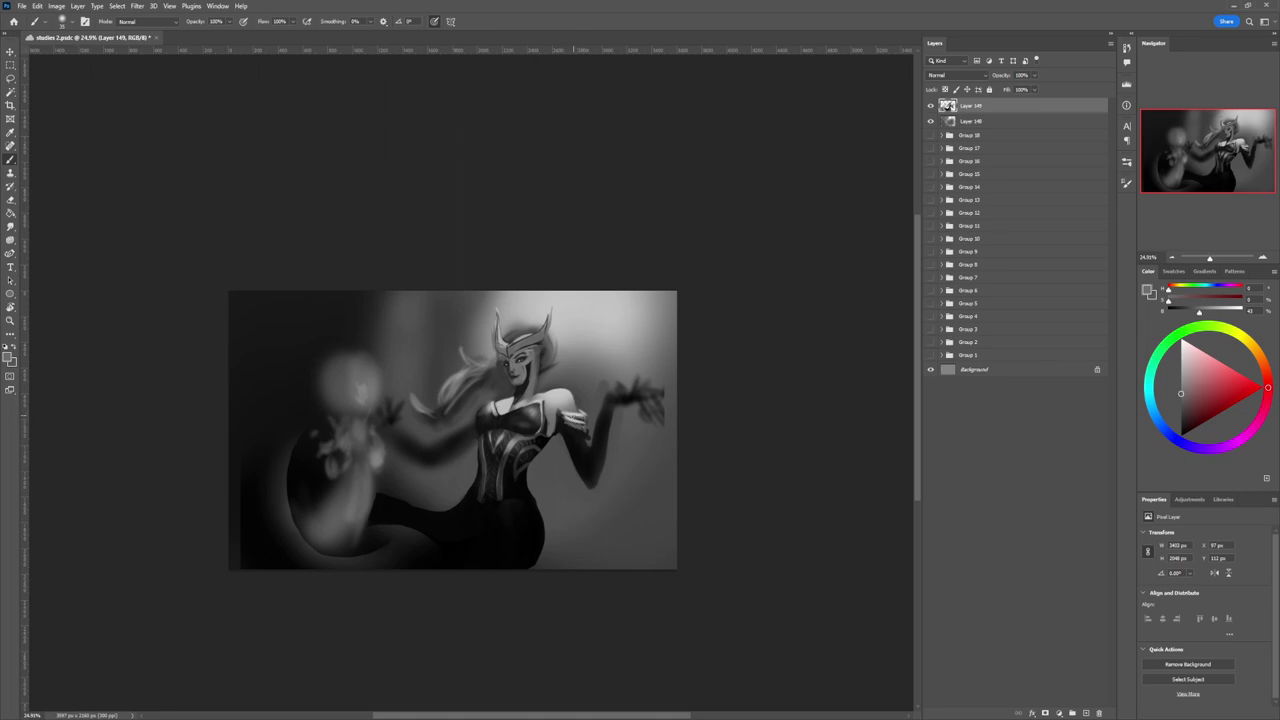
pyautogui.keyDown('alt'); pyautogui.click(580, 432); pyautogui.keyUp('alt')
pyautogui.keyDown('alt'); pyautogui.click(540, 415); pyautogui.keyUp('alt')
pyautogui.press(']')
pyautogui.press(']')
pyautogui.press(']')
pyautogui.press(']')
pyautogui.press(']')
pyautogui.press(']')
pyautogui.moveTo(578, 457)
pyautogui.mouseDown()
pyautogui.moveTo(575, 431)
pyautogui.moveTo(584, 465)
pyautogui.moveTo(562, 438)
pyautogui.moveTo(591, 484)
pyautogui.moveTo(587, 465)
pyautogui.mouseUp()
pyautogui.press(']')
pyautogui.press(']')
pyautogui.keyDown('alt'); pyautogui.click(589, 454); pyautogui.keyUp('alt')
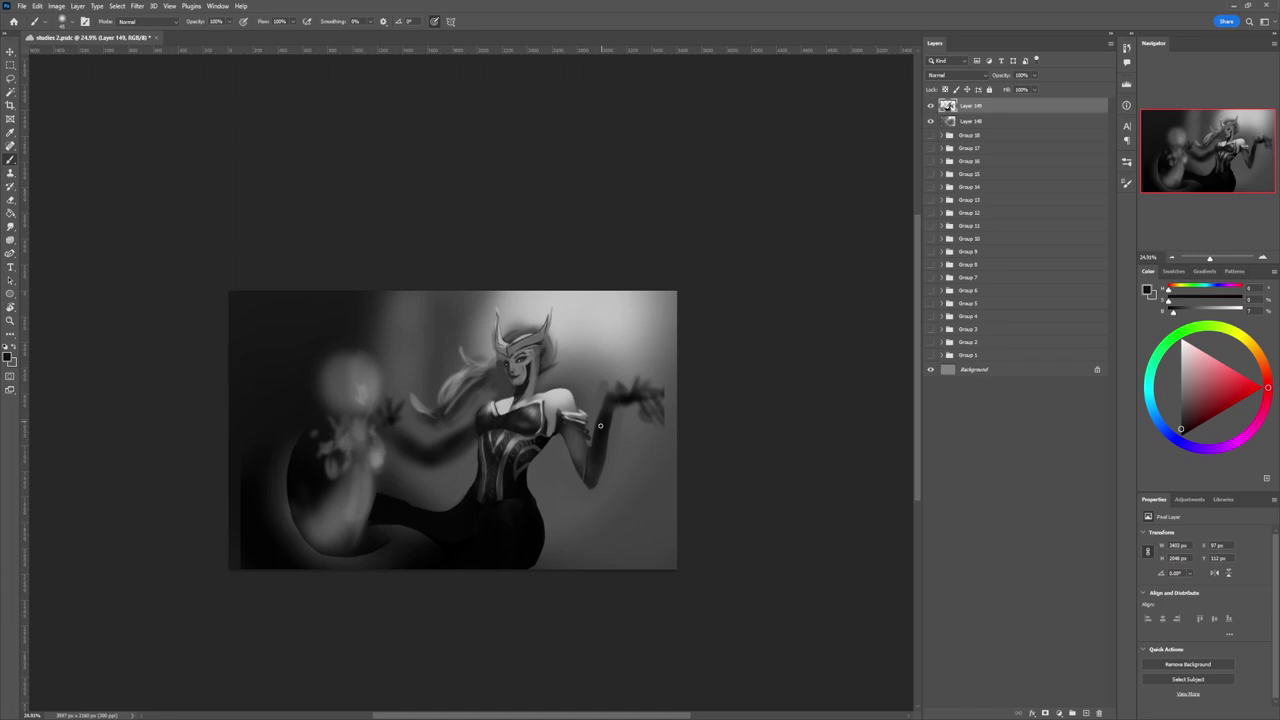
# - Lasso the raised near forearm and cover it with a grey sampled from the upper arm
pyautogui.press('l')
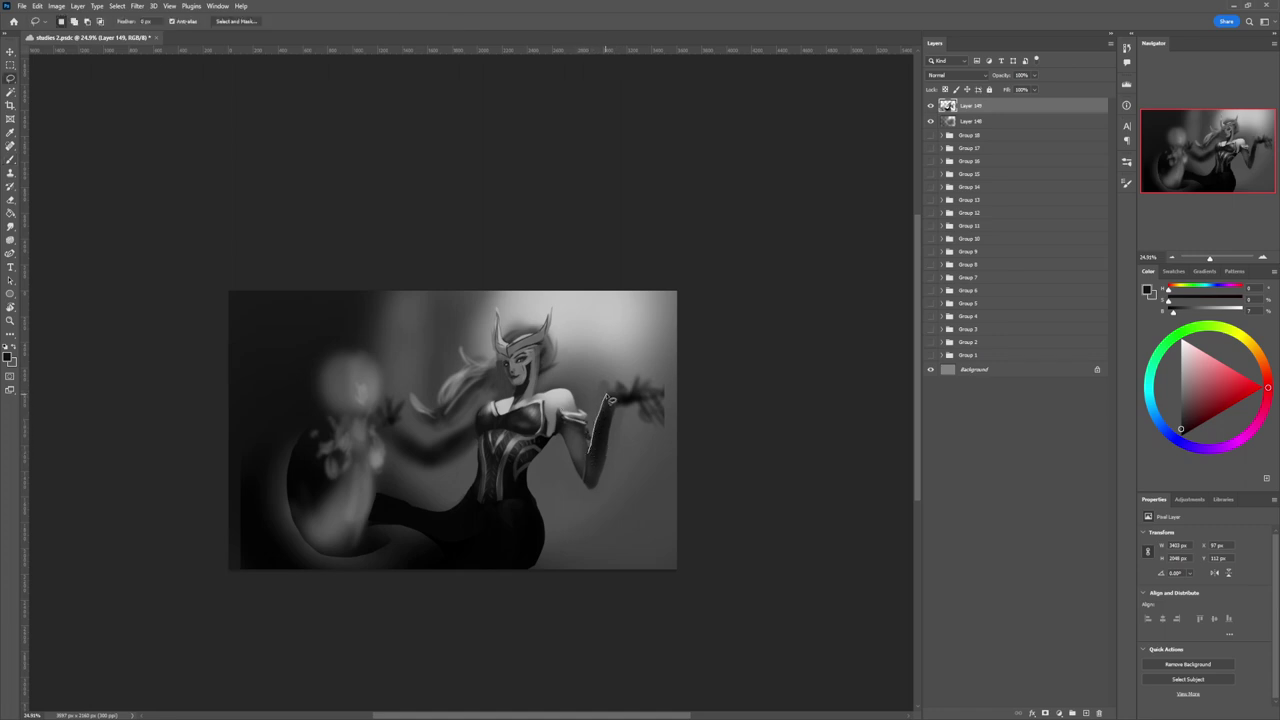
pyautogui.moveTo(617, 408)
pyautogui.mouseDown()
pyautogui.moveTo(596, 503)
pyautogui.moveTo(590, 482)
pyautogui.mouseUp()
pyautogui.press('Delete')
pyautogui.press('b')
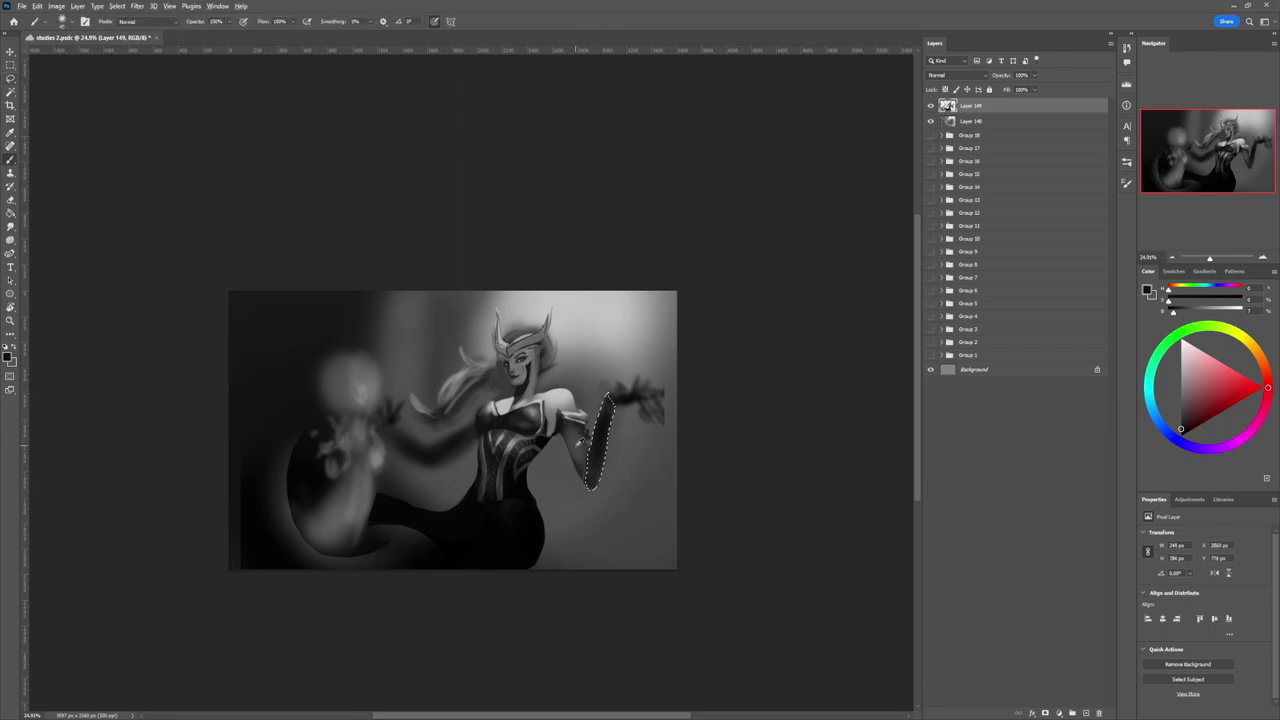
pyautogui.keyDown('alt'); pyautogui.click(577, 445); pyautogui.keyUp('alt')
pyautogui.moveTo(607, 433)
pyautogui.mouseDown()
pyautogui.moveTo(587, 486)
pyautogui.moveTo(591, 423)
pyautogui.mouseUp()
# - Shade the selected forearm with a near-black of 10% brightness, leaving its inner edge light, and deselect it
pyautogui.keyDown('alt'); pyautogui.click(611, 417); pyautogui.keyUp('alt')
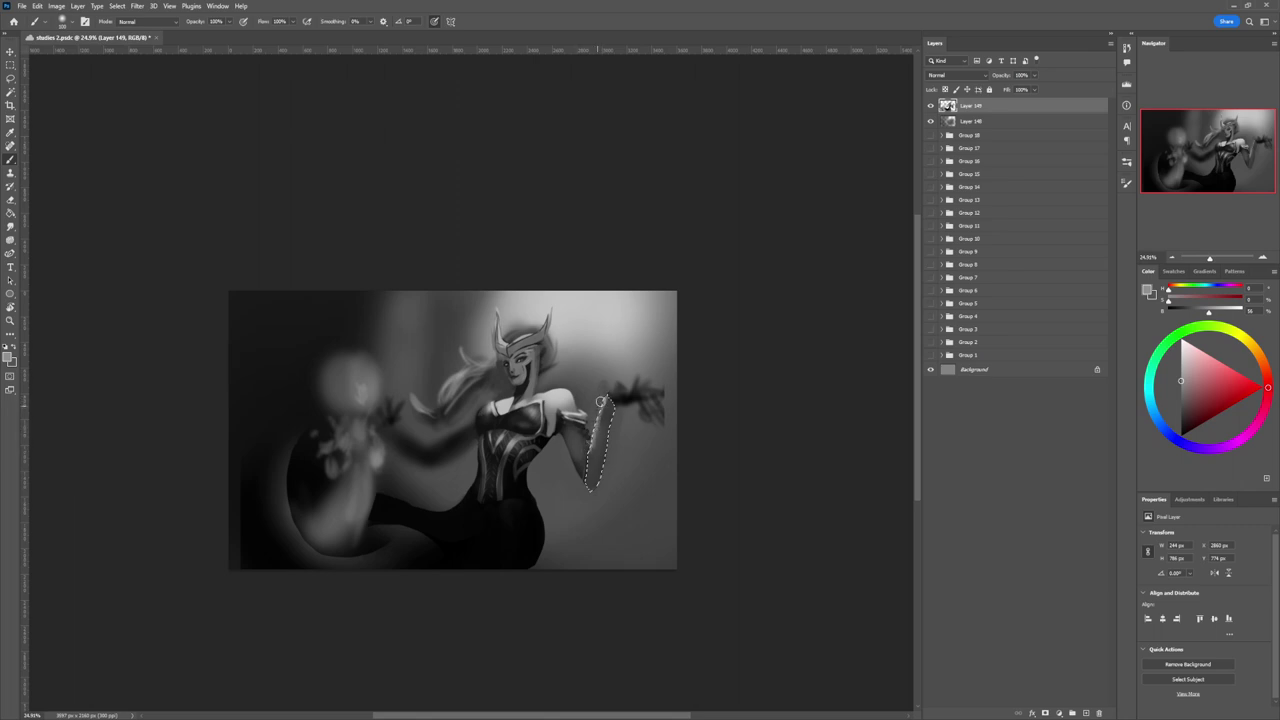
pyautogui.moveTo(1221, 410); pyautogui.dragTo(1181, 427)
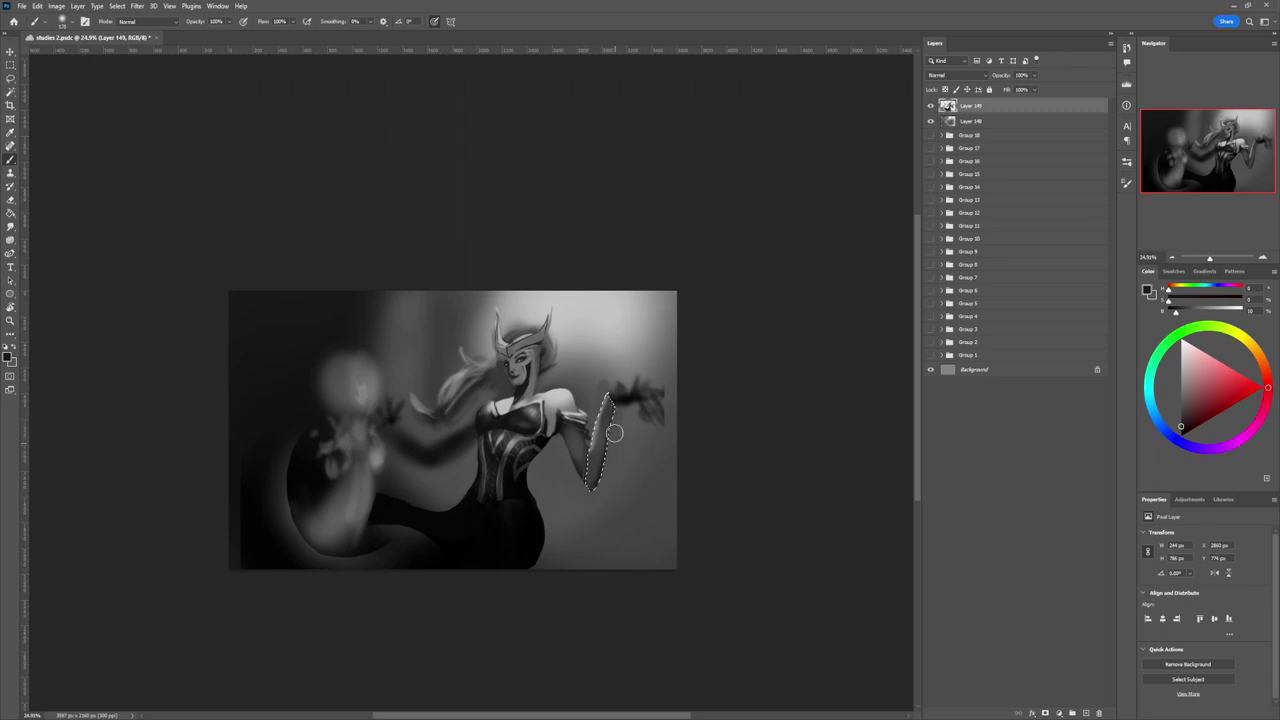
pyautogui.press('l')
pyautogui.hotkey('ctrl', 'd')
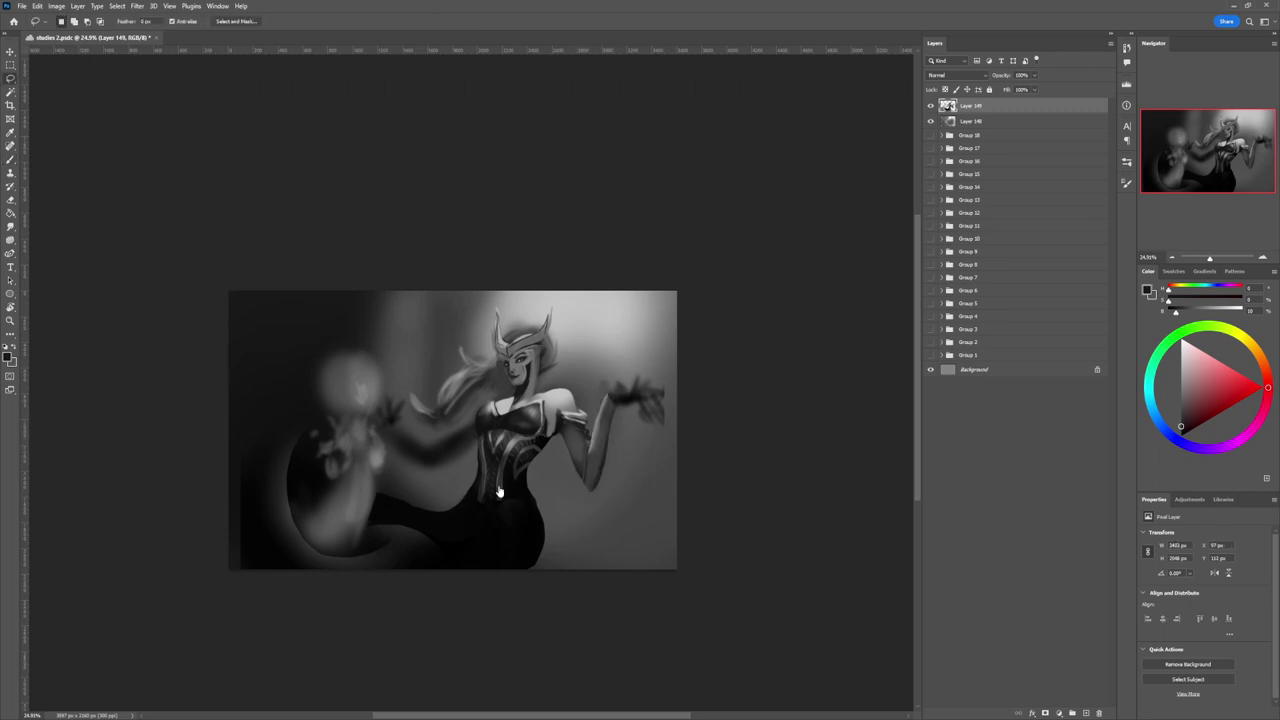
# - Paint the draped sleeve between the bust and the near upper arm with greys sampled from that area
pyautogui.press('z')
pyautogui.keyDown('alt'); pyautogui.click(558, 494); pyautogui.keyUp('alt')
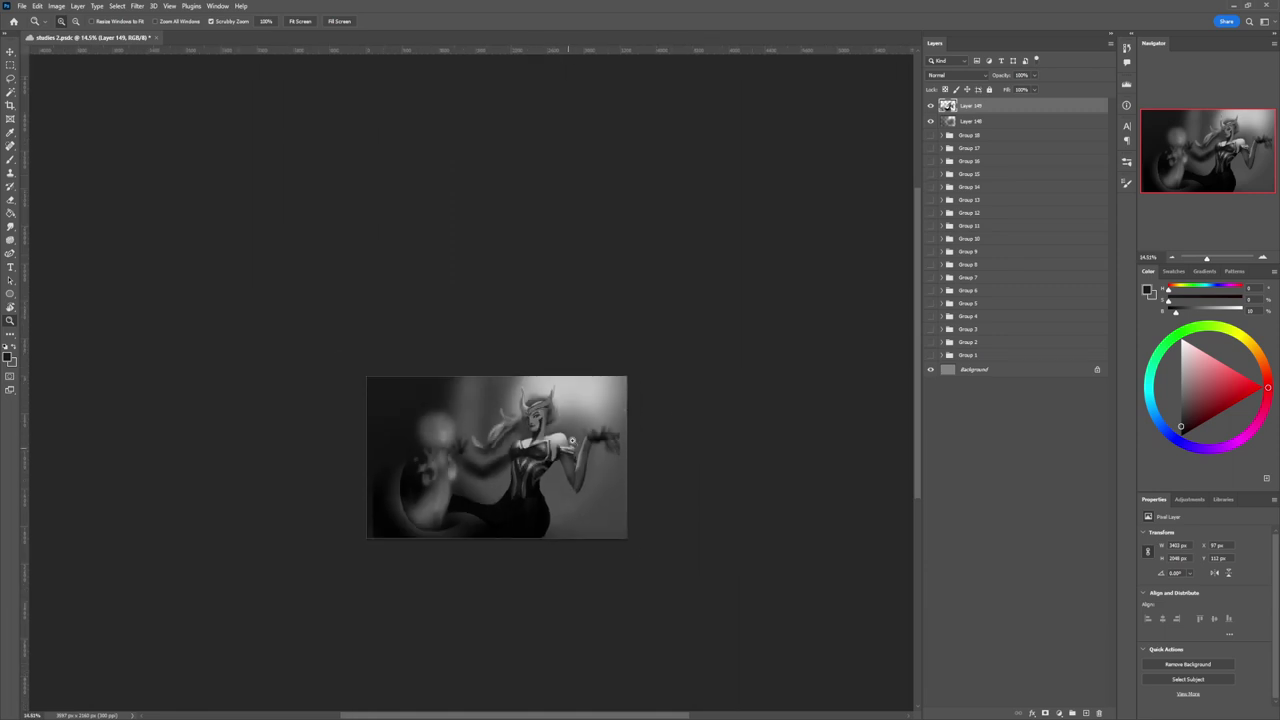
pyautogui.click(568, 448)
pyautogui.click(568, 450)
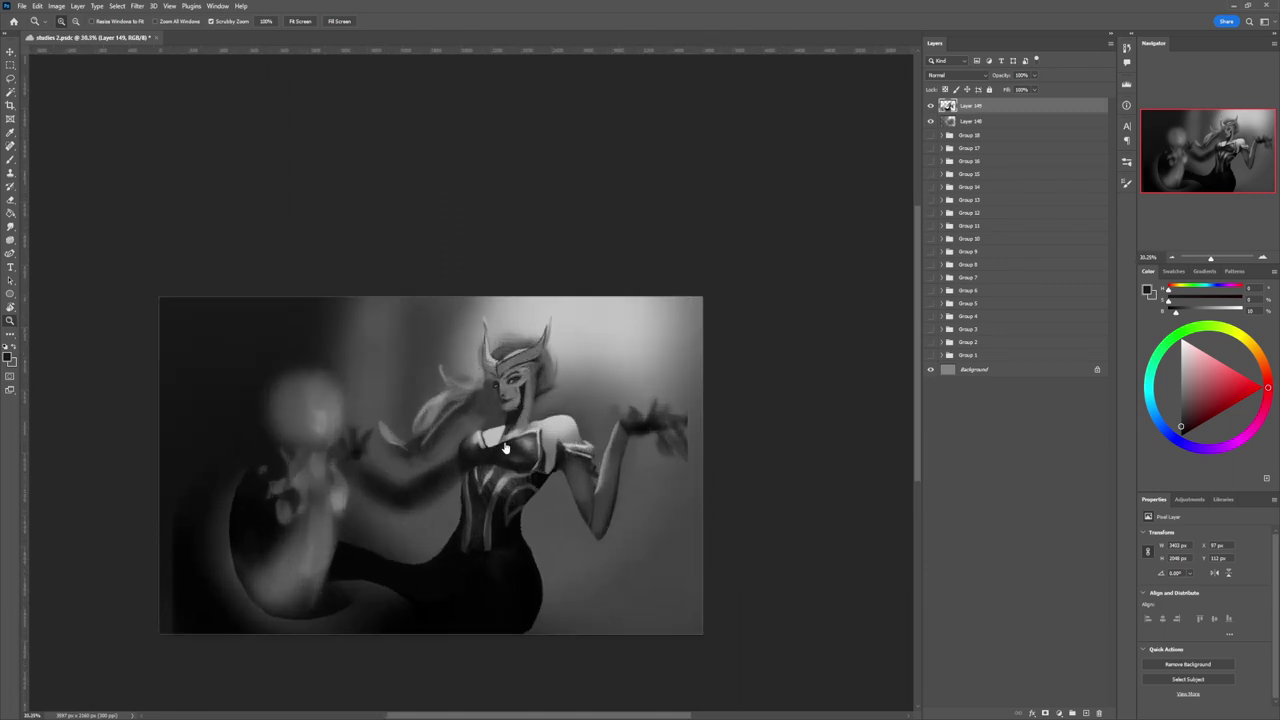
pyautogui.press('l')
pyautogui.press('b')
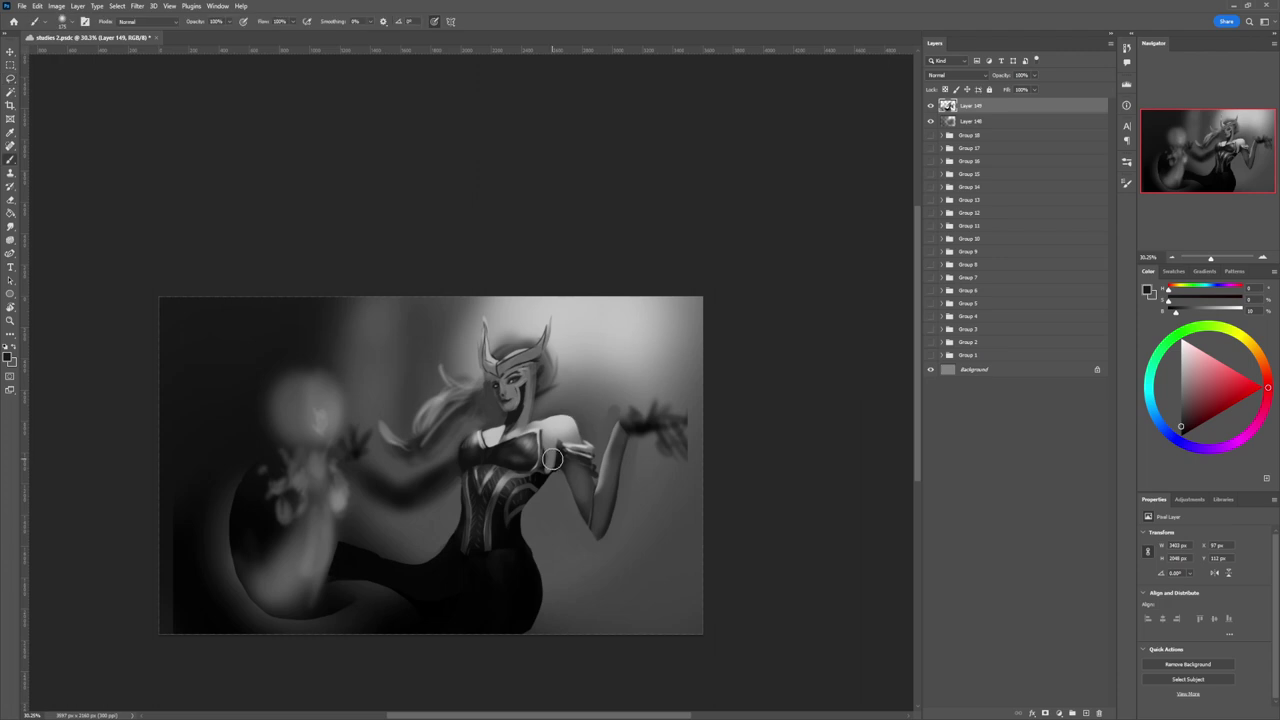
pyautogui.keyDown('alt'); pyautogui.click(551, 457); pyautogui.keyUp('alt')
pyautogui.press('d')
pyautogui.keyDown('alt'); pyautogui.click(556, 452); pyautogui.keyUp('alt')
pyautogui.keyDown('alt'); pyautogui.click(561, 461); pyautogui.keyUp('alt')
pyautogui.keyDown('alt'); pyautogui.click(564, 456); pyautogui.keyUp('alt')
pyautogui.keyDown('alt'); pyautogui.click(561, 466); pyautogui.keyUp('alt')
pyautogui.keyDown('alt'); pyautogui.click(550, 467); pyautogui.keyUp('alt')
pyautogui.press(']')
pyautogui.keyDown('alt'); pyautogui.click(550, 446); pyautogui.keyUp('alt')
# - Darken the near upper arm beneath the sleeve band with a larger near-black brush
pyautogui.press('d')
pyautogui.press(']')
pyautogui.press(']')
pyautogui.press(']')
pyautogui.press(']')
pyautogui.press(']')
pyautogui.press(']')
pyautogui.moveTo(574, 480); pyautogui.dragTo(587, 513)
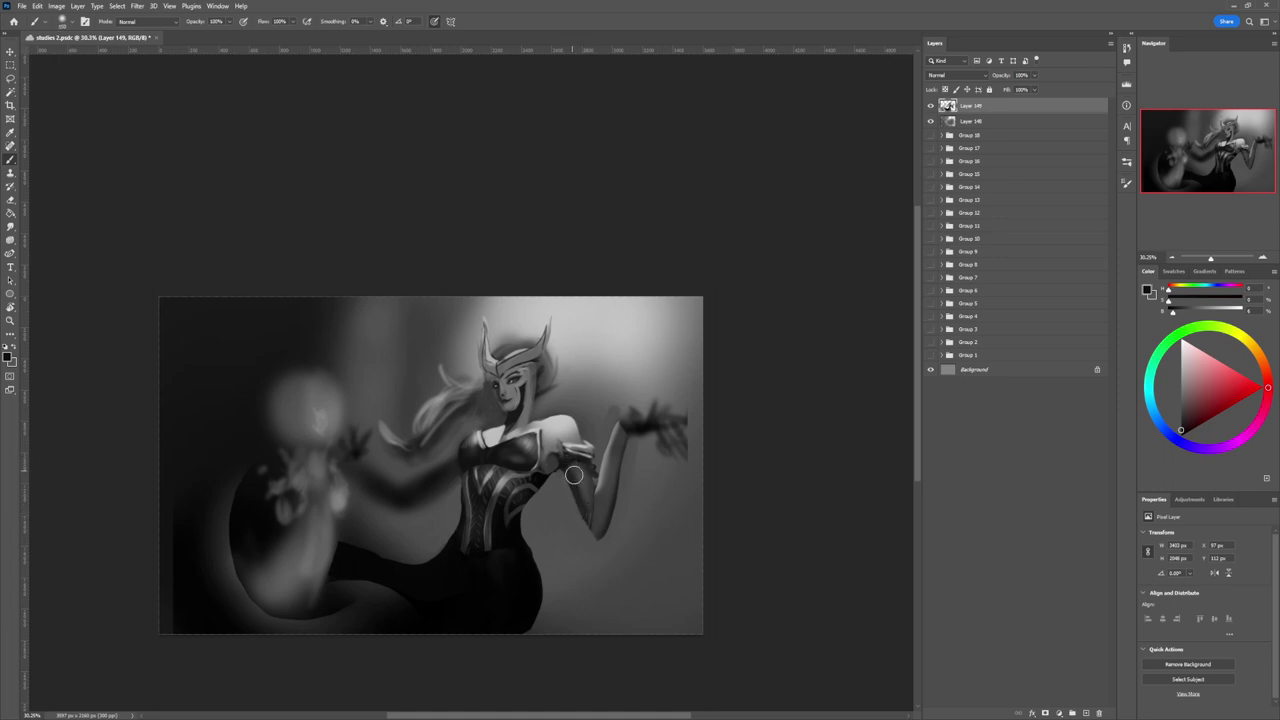
# - Pick a light grey of 79% brightness and paint highlights on the headpiece's brow and near horn
pyautogui.moveTo(585, 467); pyautogui.dragTo(495, 470)
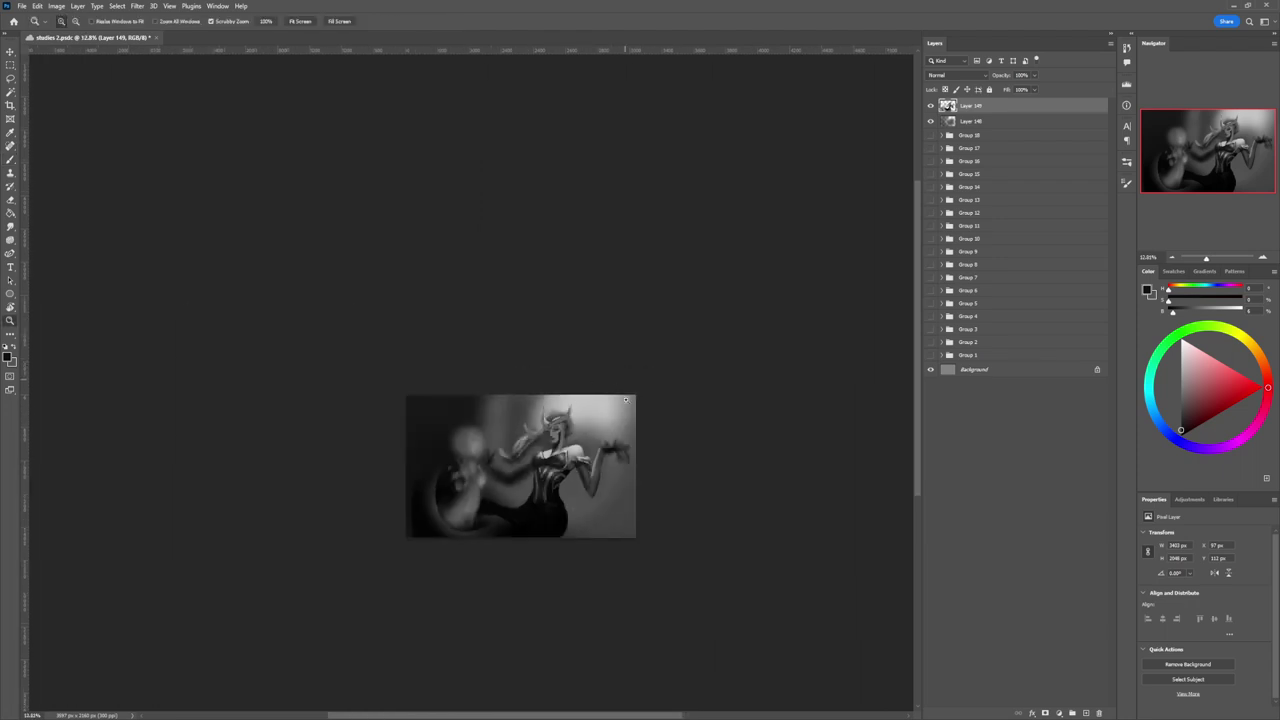
pyautogui.moveTo(512, 544); pyautogui.dragTo(549, 556)
pyautogui.scroll(1, 533, 483)
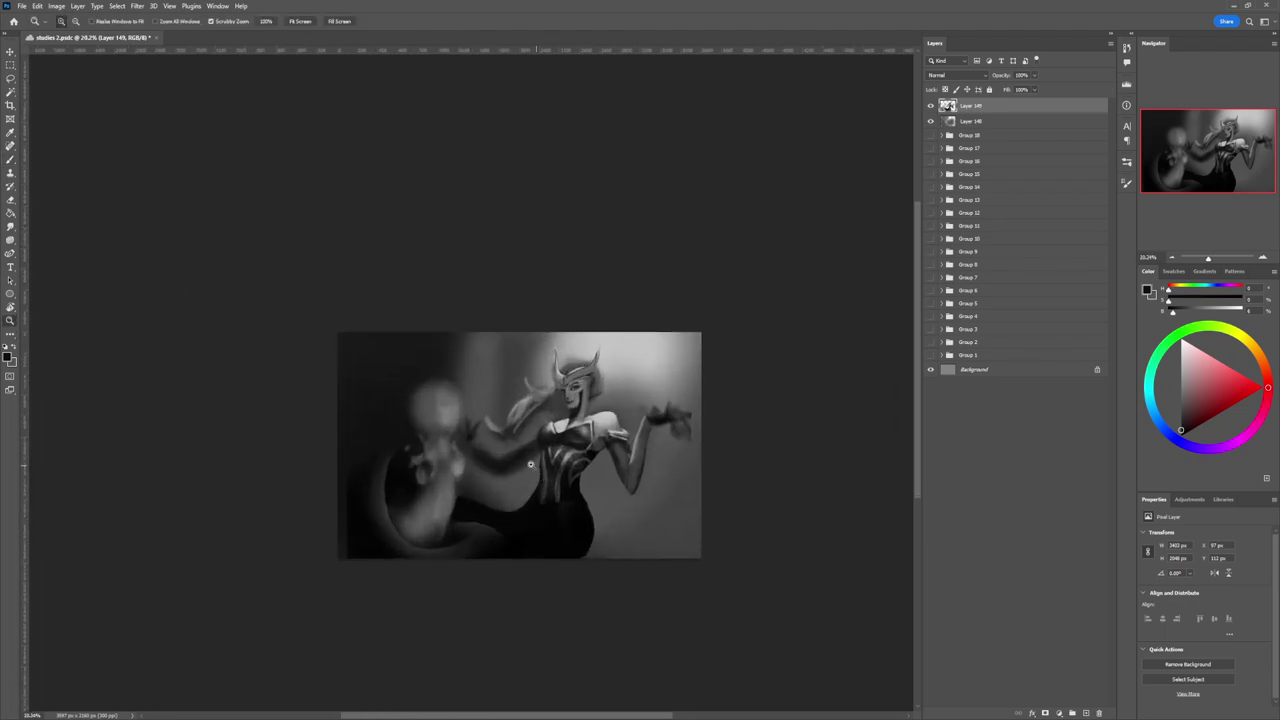
pyautogui.scroll(1, 528, 467)
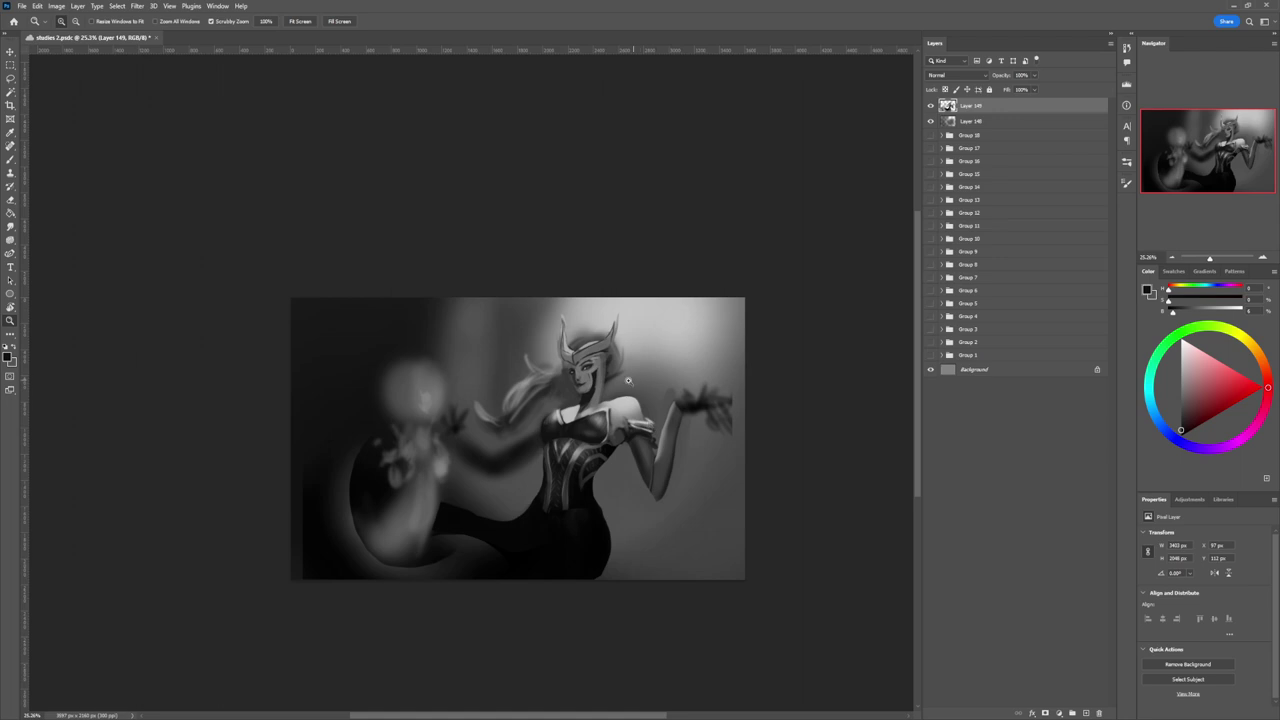
pyautogui.scroll(1, 609, 399)
pyautogui.press('b')
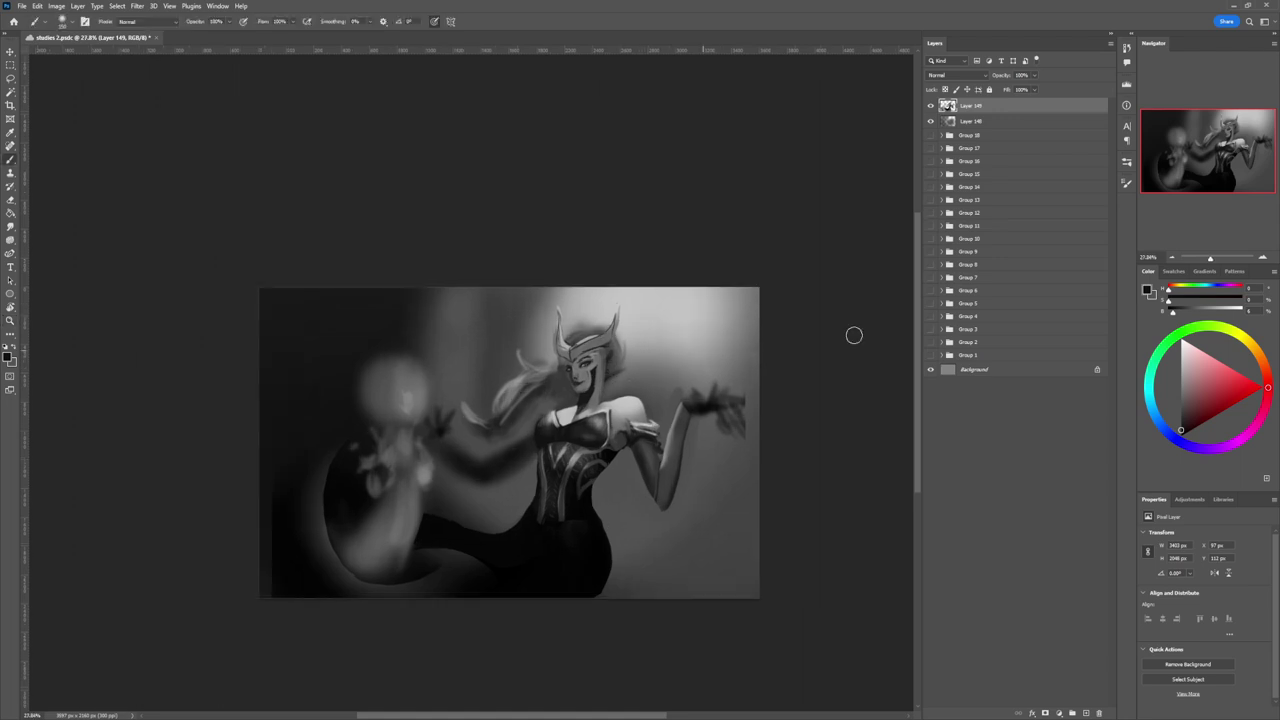
pyautogui.click(1182, 351)
pyautogui.press(']')
pyautogui.press(']')
pyautogui.press(']')
pyautogui.moveTo(576, 347); pyautogui.dragTo(613, 319)
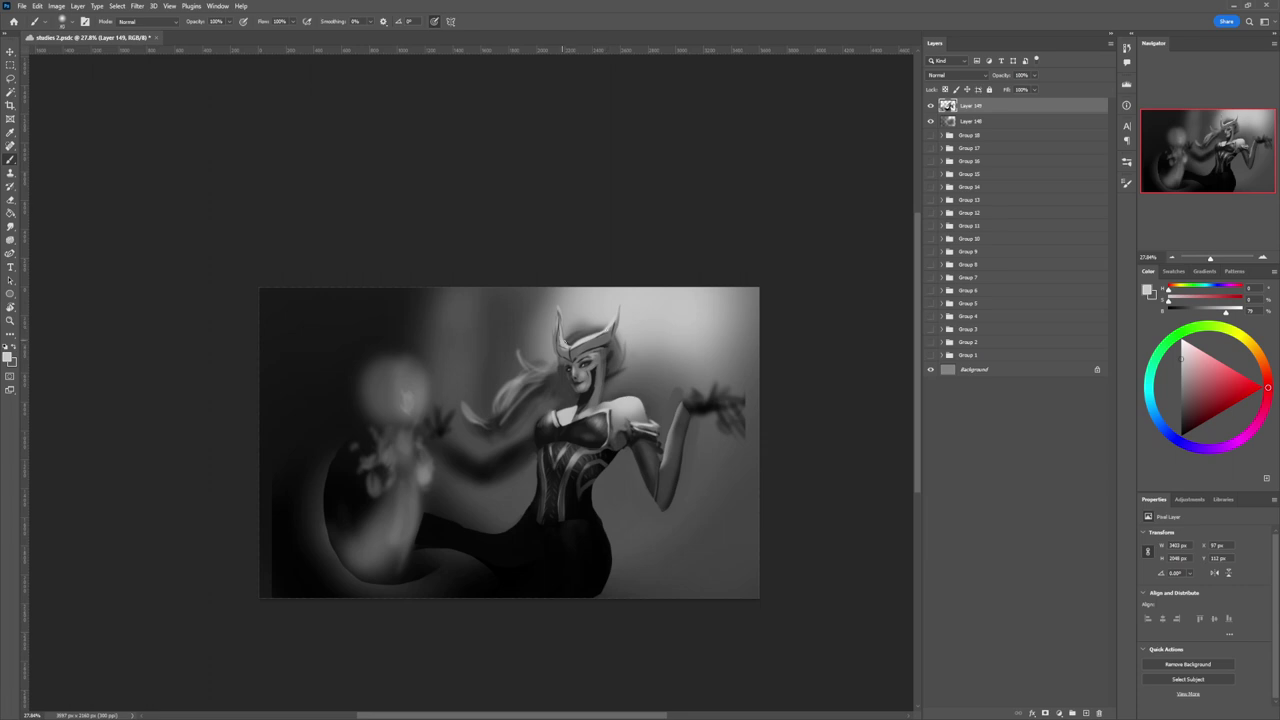
# - Sharpen the far horn and refine the headpiece's brow band with light and dark greys sampled from it
pyautogui.moveTo(564, 346); pyautogui.dragTo(558, 309)
pyautogui.keyDown('alt'); pyautogui.click(578, 346); pyautogui.keyUp('alt')
pyautogui.moveTo(556, 331); pyautogui.dragTo(557, 318)
pyautogui.keyDown('alt'); pyautogui.click(577, 351); pyautogui.keyUp('alt')
pyautogui.moveTo(574, 348); pyautogui.dragTo(571, 352)
pyautogui.keyDown('alt'); pyautogui.click(573, 348); pyautogui.keyUp('alt')
pyautogui.keyDown('alt'); pyautogui.click(607, 344); pyautogui.keyUp('alt')
pyautogui.press(']')
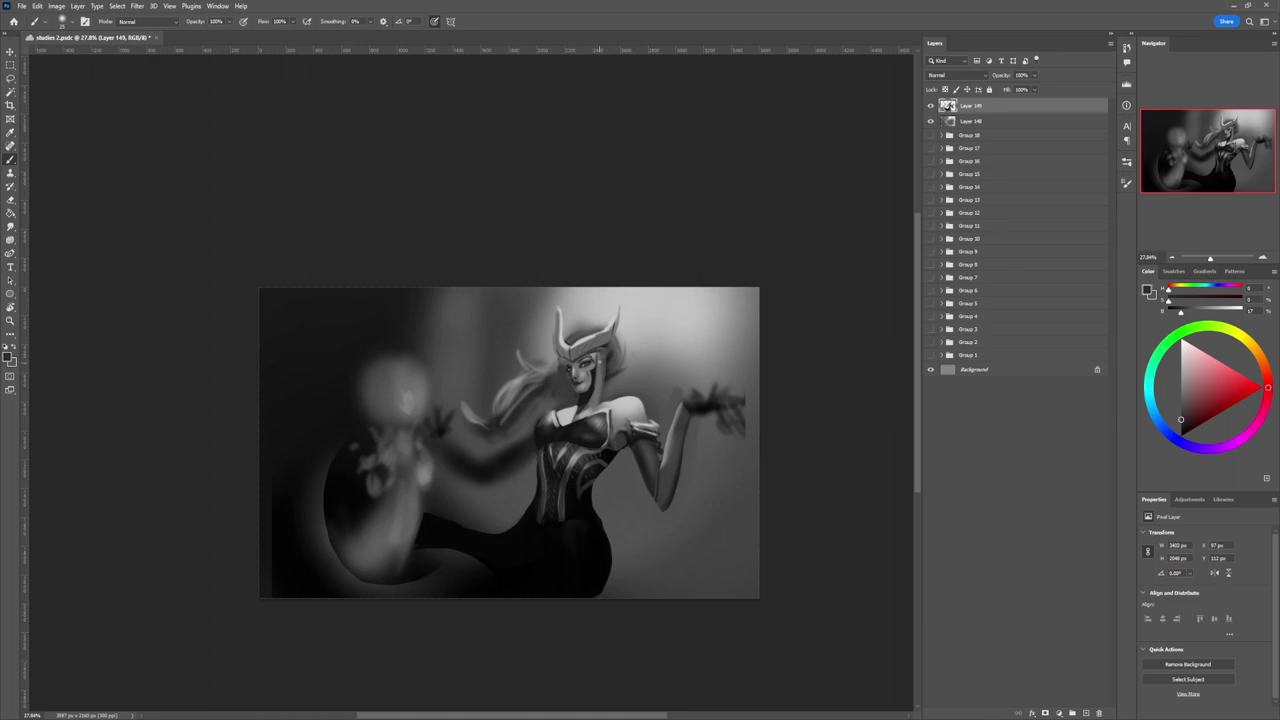
# - Paint a long light lock of hair from under the headpiece down across the bust with greys sampled from the figure
pyautogui.keyDown('alt'); pyautogui.click(602, 376); pyautogui.keyUp('alt')
pyautogui.press(']')
pyautogui.press(']')
pyautogui.press(']')
pyautogui.keyDown('alt'); pyautogui.click(606, 406); pyautogui.keyUp('alt')
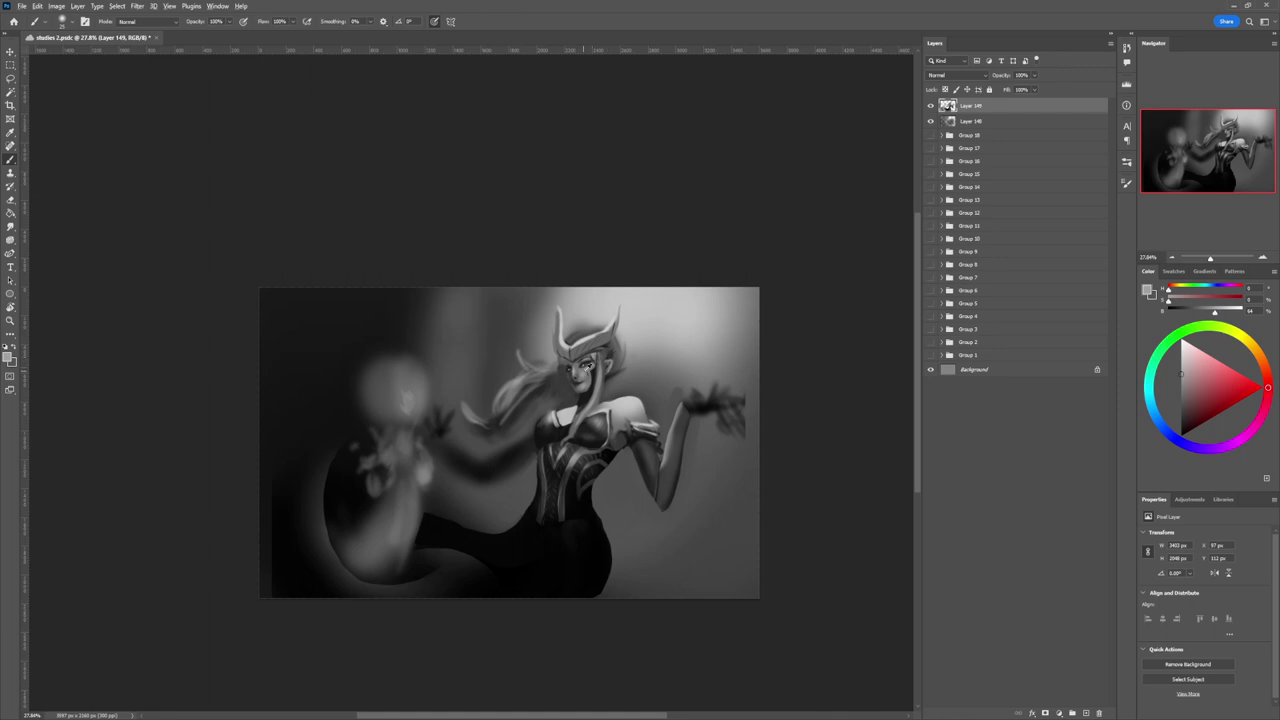
# - Define the ear and the side of the head beneath the headpiece with sampled dark and mid greys
pyautogui.keyDown('alt'); pyautogui.click(590, 366); pyautogui.keyUp('alt')
pyautogui.keyDown('alt'); pyautogui.click(592, 362); pyautogui.keyUp('alt')
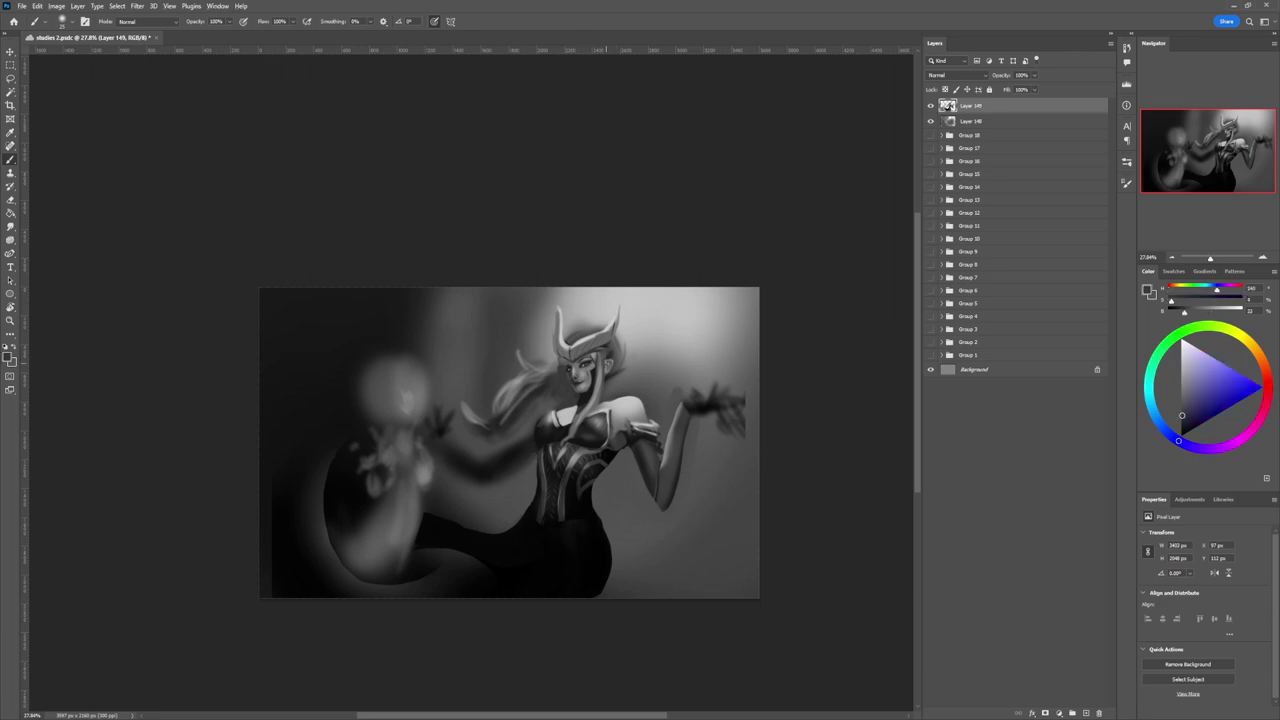
pyautogui.keyDown('alt'); pyautogui.keyDown('shift'); pyautogui.rightClick(610, 356); pyautogui.keyUp('shift'); pyautogui.keyUp('alt')
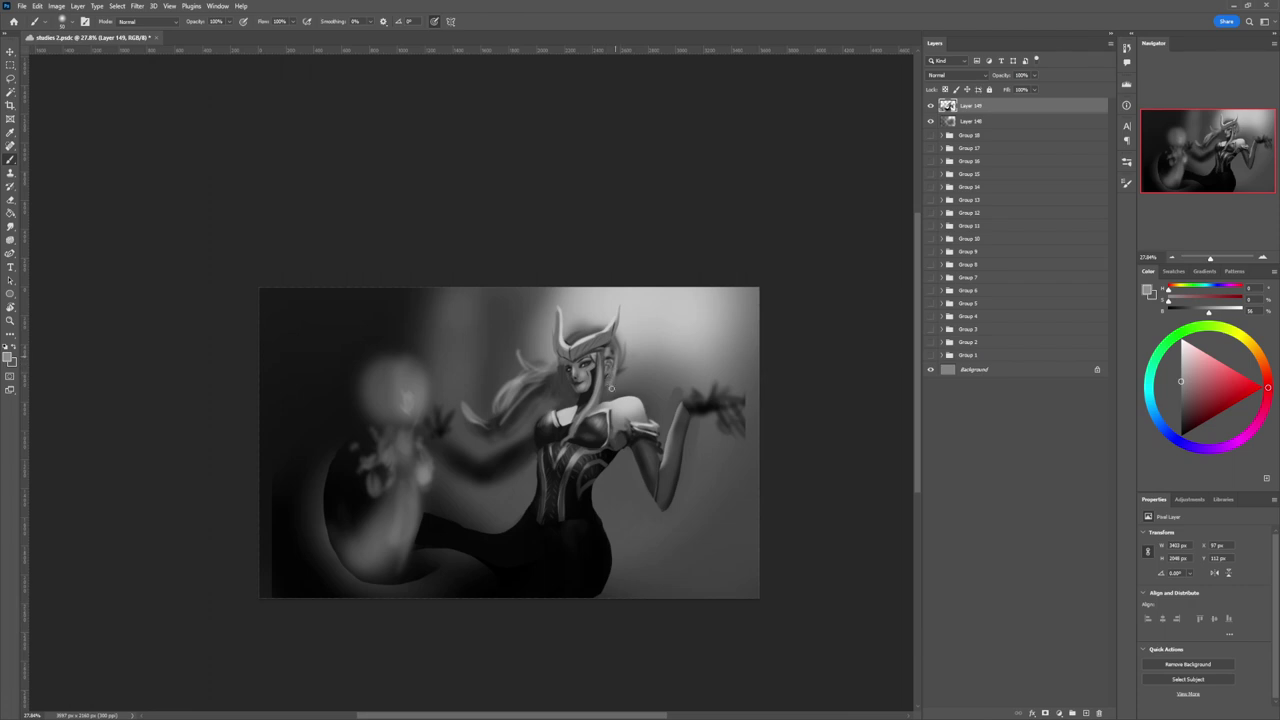
pyautogui.keyDown('alt'); pyautogui.click(615, 347); pyautogui.keyUp('alt')
# - Block in the hair mass behind the face and neck using a larger brush and a grey sampled near the neck
pyautogui.keyDown('alt'); pyautogui.click(598, 394); pyautogui.keyUp('alt')
pyautogui.press(']')
pyautogui.press(']')
pyautogui.press(']')
pyautogui.press(']')
pyautogui.press(']')
pyautogui.press(']')
pyautogui.moveTo(616, 383); pyautogui.dragTo(615, 399)
# - Separate the hair beside the neck with fine strands in a dark grey of 31% brightness, using a much smaller brush
pyautogui.press('[')
pyautogui.press('[')
pyautogui.press('[')
pyautogui.press('[')
pyautogui.press('[')
pyautogui.press('[')
pyautogui.keyDown('alt'); pyautogui.click(602, 393); pyautogui.keyUp('alt')
pyautogui.press('[')
pyautogui.press('[')
pyautogui.press('[')
pyautogui.press('[')
pyautogui.press('[')
pyautogui.press('[')
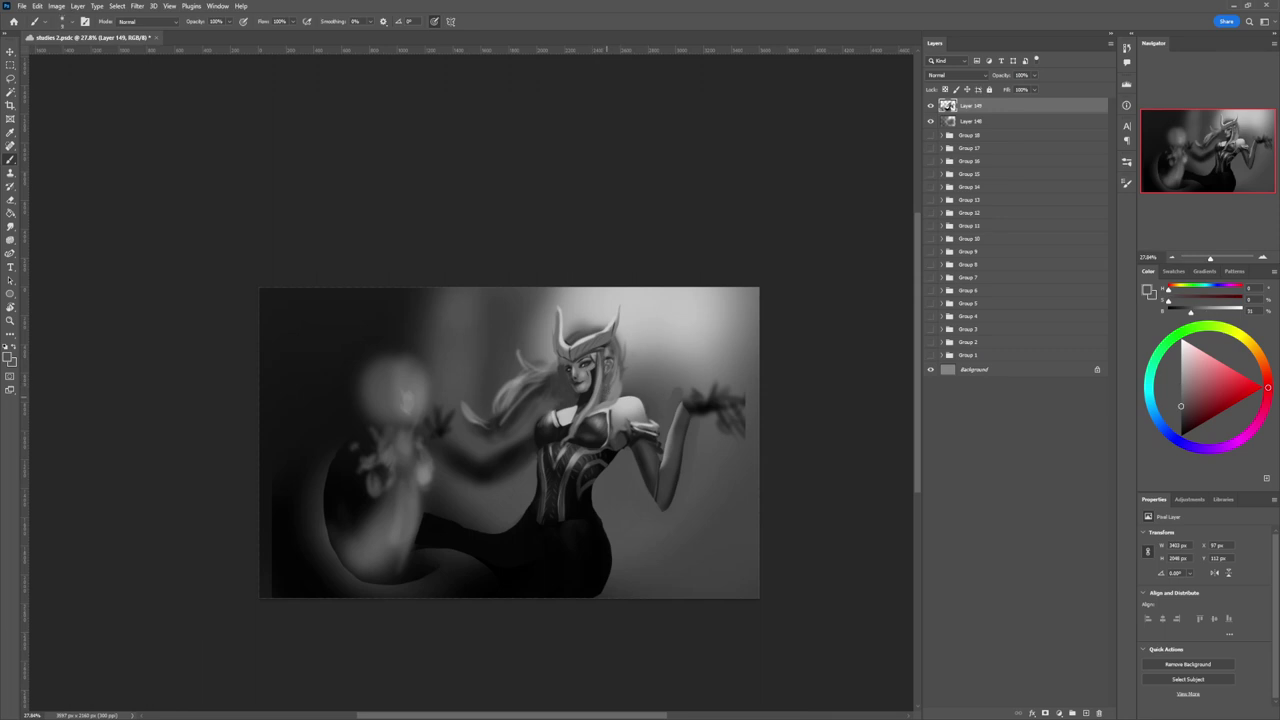
# - Paint light hair strands over the shoulder and bust and highlight the hair's outer edge with sampled greys up to 78% brightness
pyautogui.press(']')
pyautogui.press(']')
pyautogui.press(']')
pyautogui.keyDown('alt'); pyautogui.click(618, 391); pyautogui.keyUp('alt')
pyautogui.keyDown('alt'); pyautogui.click(621, 367); pyautogui.keyUp('alt')
pyautogui.keyDown('alt'); pyautogui.click(597, 414); pyautogui.keyUp('alt')
pyautogui.moveTo(591, 424); pyautogui.dragTo(578, 430)
pyautogui.keyDown('alt'); pyautogui.click(587, 338); pyautogui.keyUp('alt')
pyautogui.moveTo(591, 423); pyautogui.dragTo(578, 429)
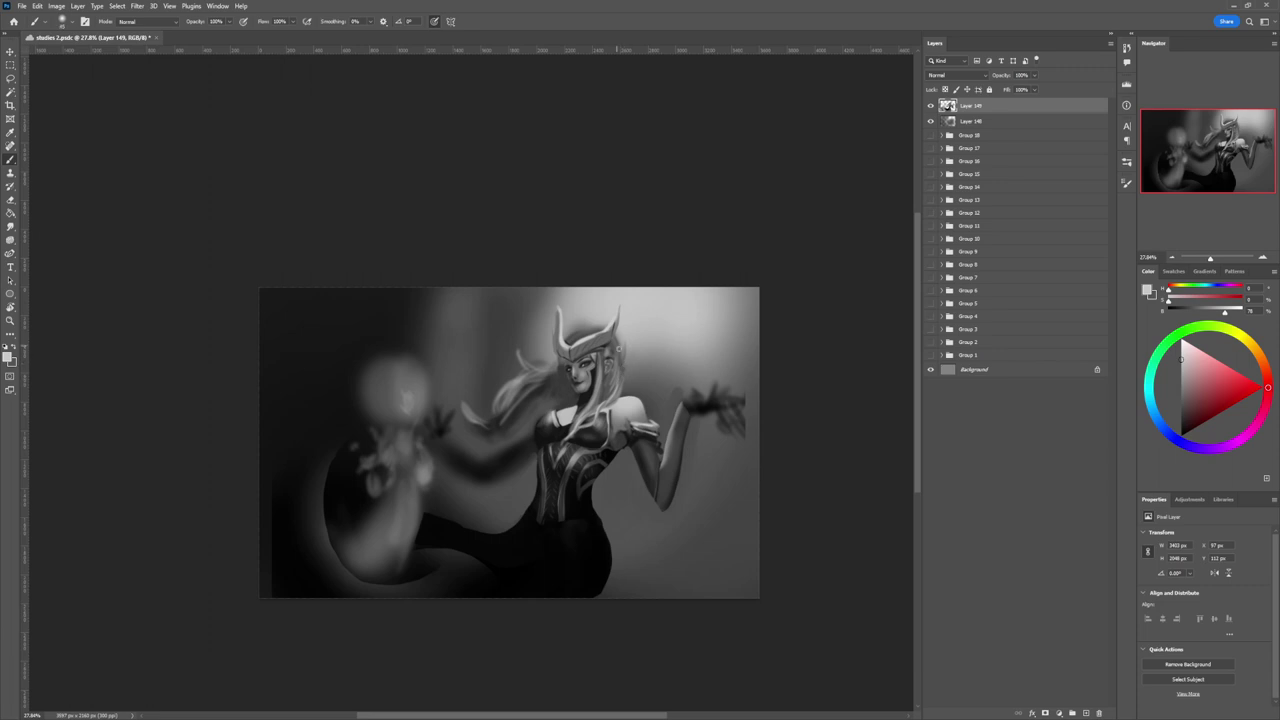
pyautogui.moveTo(618, 347)
pyautogui.mouseDown()
pyautogui.moveTo(622, 395)
pyautogui.moveTo(628, 374)
pyautogui.mouseUp()
# - Examine the whole painting at reduced and enlarged sizes to judge how the new hair reads on the figure
pyautogui.press('z')
pyautogui.moveTo(619, 408); pyautogui.dragTo(560, 408)
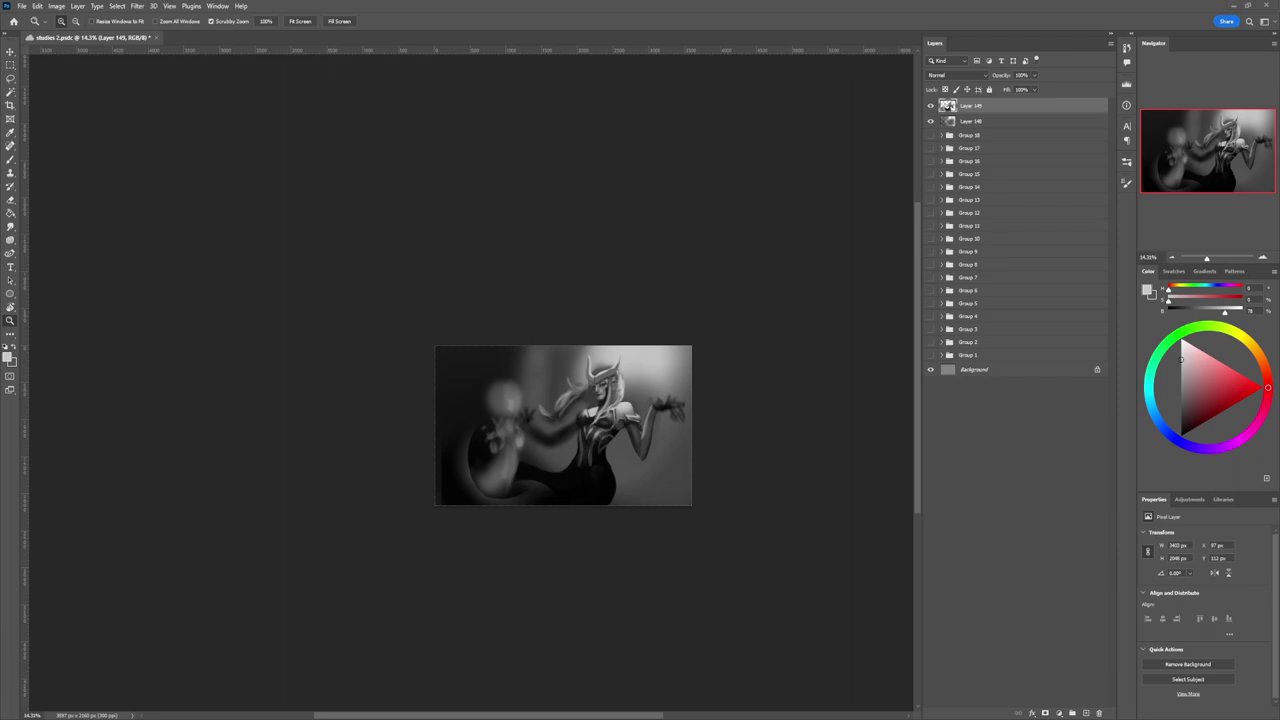
pyautogui.moveTo(602, 412); pyautogui.dragTo(618, 382)
pyautogui.moveTo(654, 445); pyautogui.dragTo(641, 429)
pyautogui.scroll(3, 653, 431)
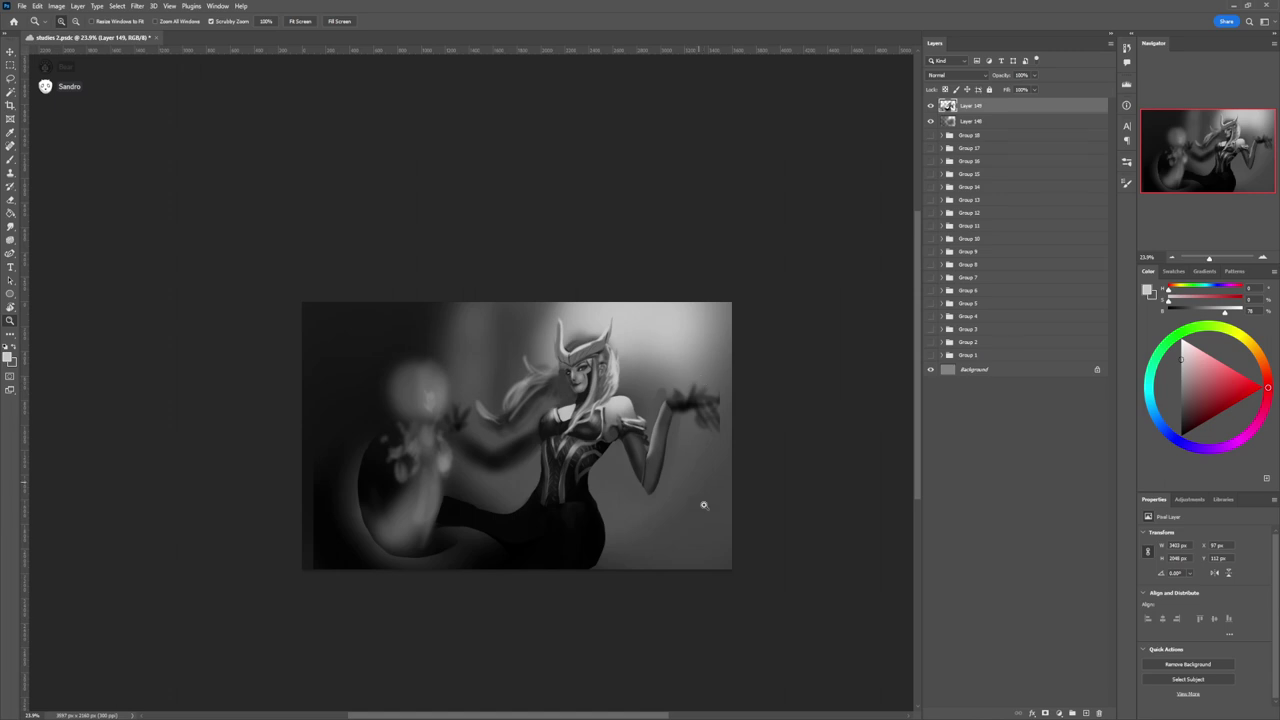
pyautogui.scroll(-1, 661, 464)
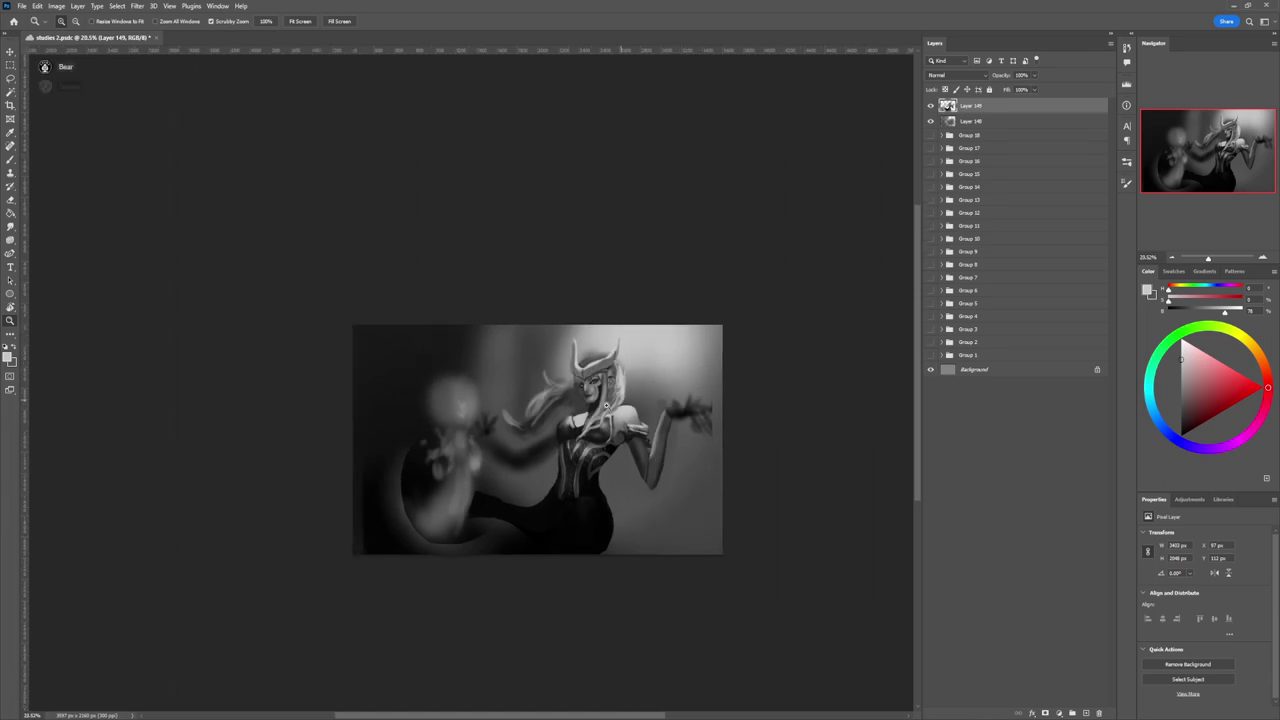
pyautogui.scroll(3, 597, 454)
pyautogui.scroll(1, 597, 454)
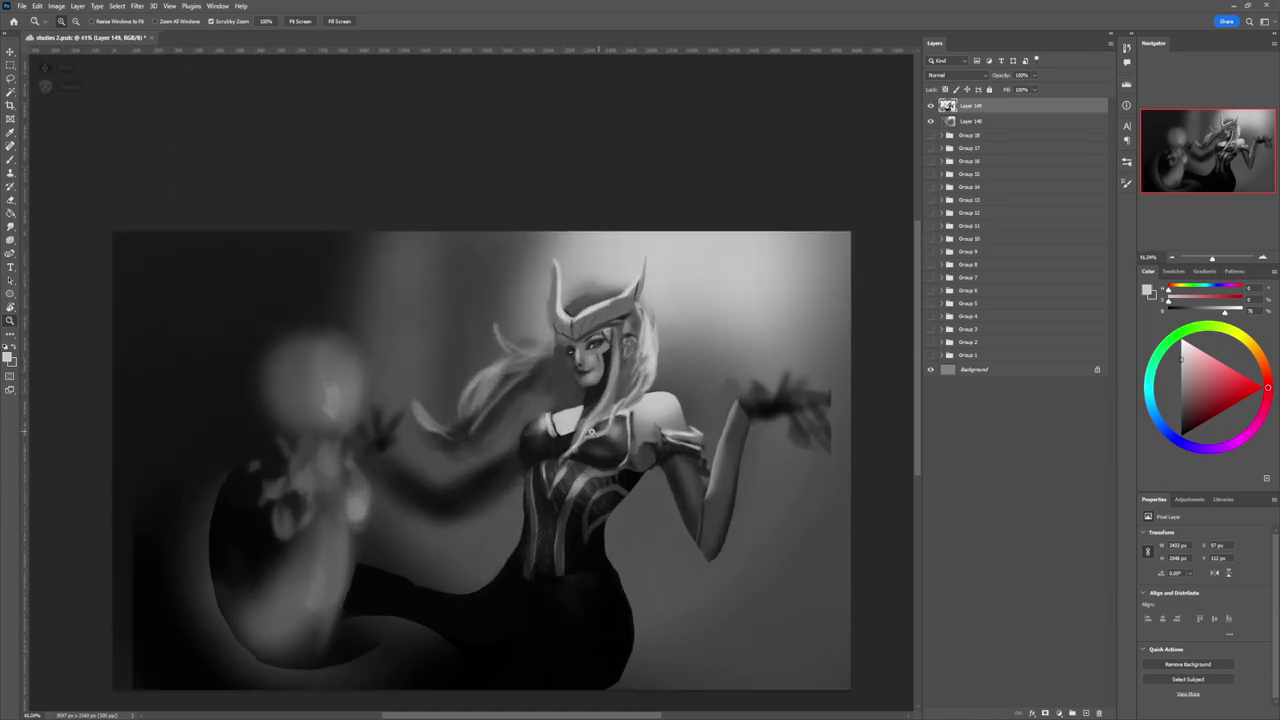
# - Select the hair area beside the face with the Lasso and brush in light grey sampled from the helmet using a much larger brush
pyautogui.scroll(1, 596, 430)
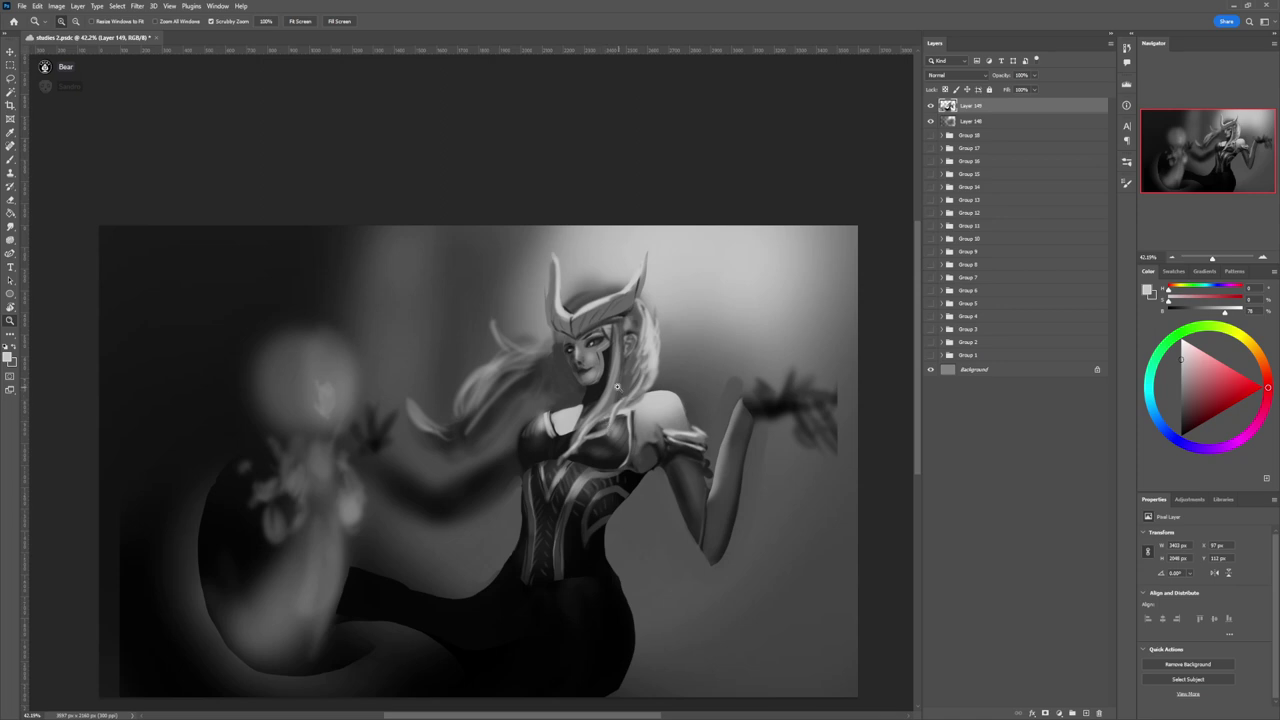
pyautogui.press('b')
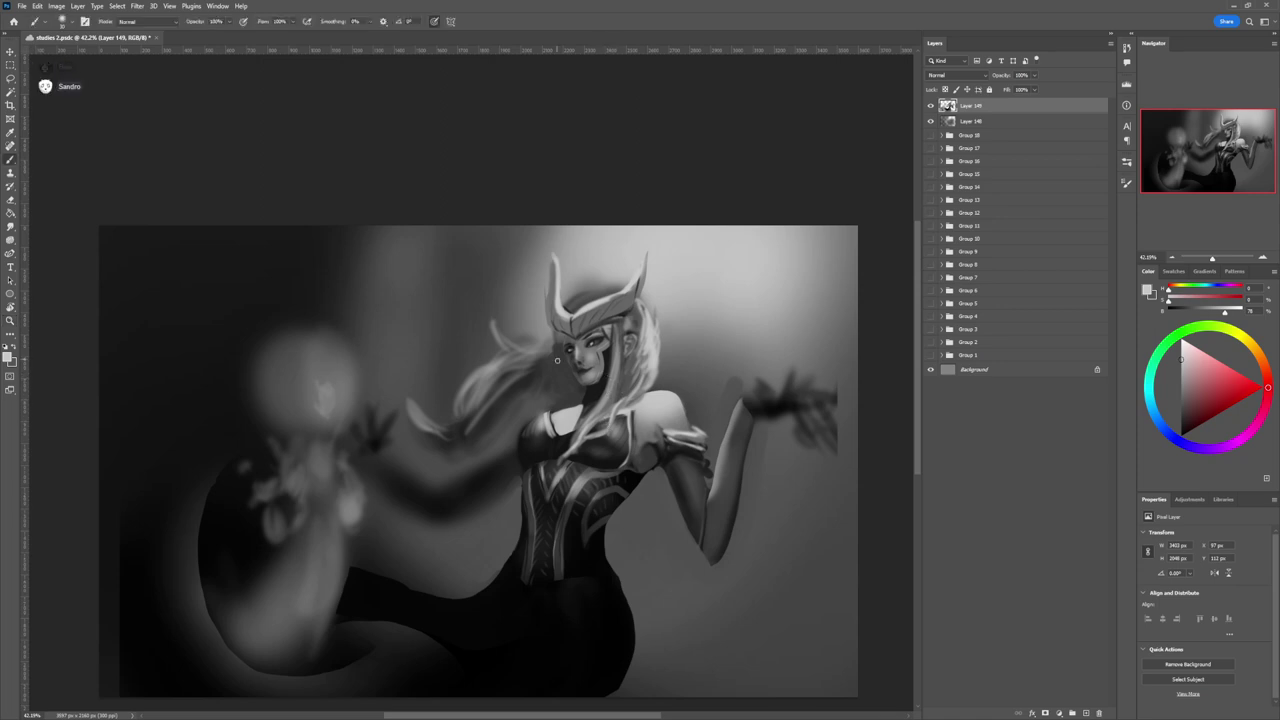
pyautogui.press('l')
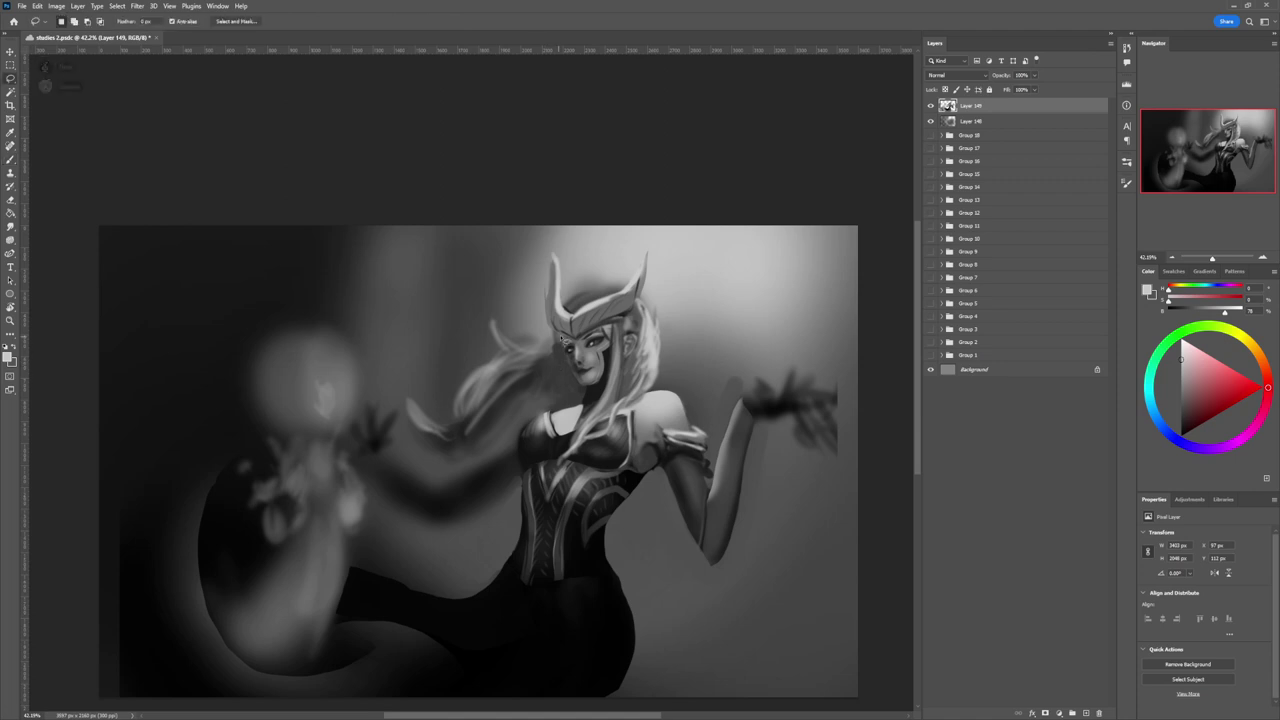
pyautogui.moveTo(558, 340)
pyautogui.mouseDown()
pyautogui.moveTo(459, 400)
pyautogui.moveTo(435, 388)
pyautogui.moveTo(543, 352)
pyautogui.moveTo(569, 315)
pyautogui.moveTo(497, 367)
pyautogui.moveTo(587, 344)
pyautogui.moveTo(553, 394)
pyautogui.mouseUp()
pyautogui.press('b')
pyautogui.keyDown('alt'); pyautogui.click(571, 311); pyautogui.keyUp('alt')
pyautogui.press(']')
pyautogui.press(']')
pyautogui.press(']')
pyautogui.press(']')
pyautogui.press(']')
pyautogui.press(']')
pyautogui.press(']')
pyautogui.press(']')
pyautogui.press(']')
pyautogui.press(']')
pyautogui.press(']')
pyautogui.press(']')
pyautogui.press(']')
pyautogui.press(']')
pyautogui.press(']')
pyautogui.press(']')
pyautogui.press(']')
pyautogui.press(']')
pyautogui.press(']')
pyautogui.press(']')
pyautogui.hotkey('ctrl', 'd')
# - Paint shading into the windblown hair beside the face using a dark grey of 32% brightness sampled from the shadow there
pyautogui.press('l')
pyautogui.press('z')
pyautogui.press('b')
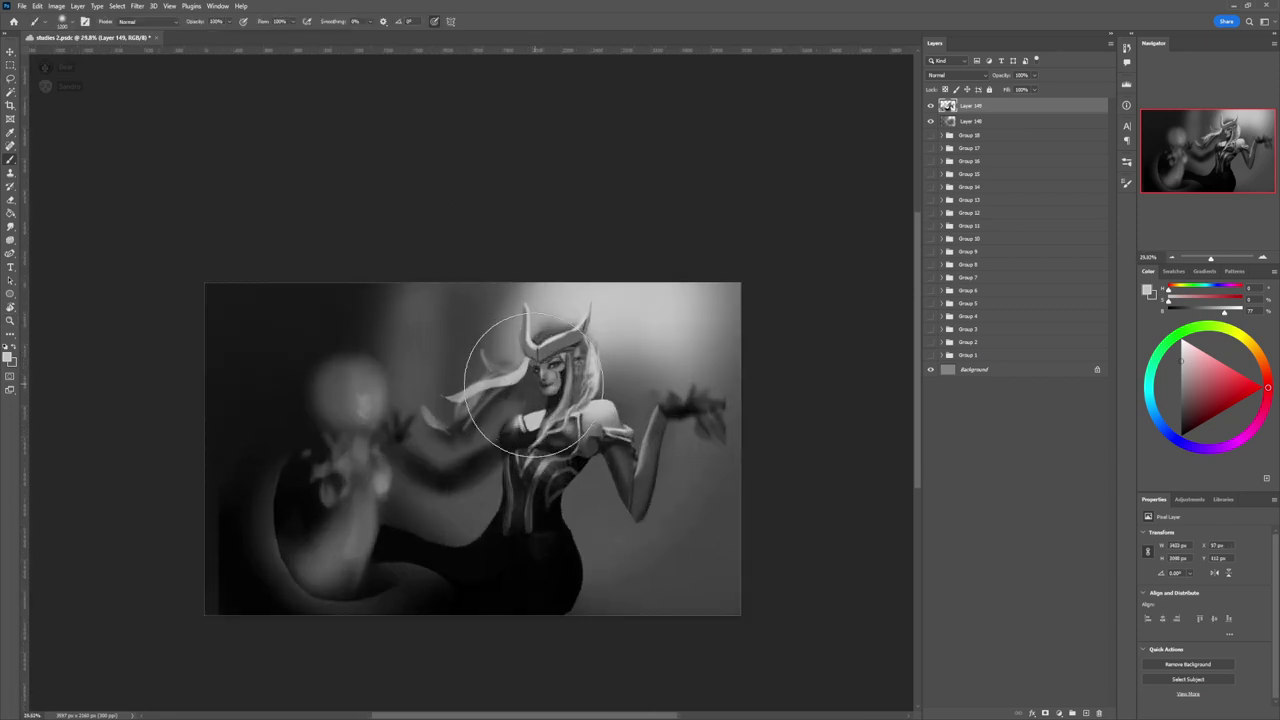
pyautogui.keyDown('alt'); pyautogui.click(526, 381); pyautogui.keyUp('alt')
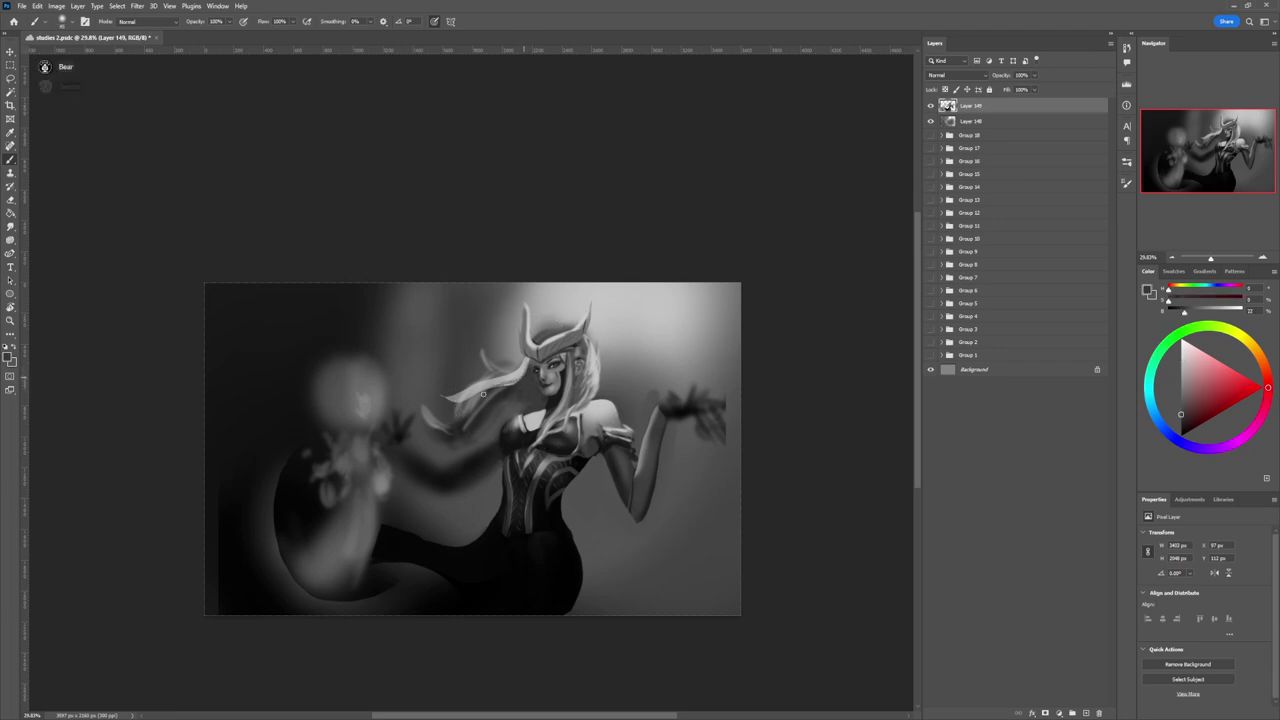
pyautogui.moveTo(519, 379); pyautogui.dragTo(470, 396)
# - Define the far tip of the lower windblown lock with a smaller brush and a mid grey of 54% brightness sampled from the hair
pyautogui.press('[')
pyautogui.press('[')
pyautogui.press('[')
pyautogui.press('[')
pyautogui.press('[')
pyautogui.press('[')
pyautogui.keyDown('alt'); pyautogui.click(464, 390); pyautogui.keyUp('alt')
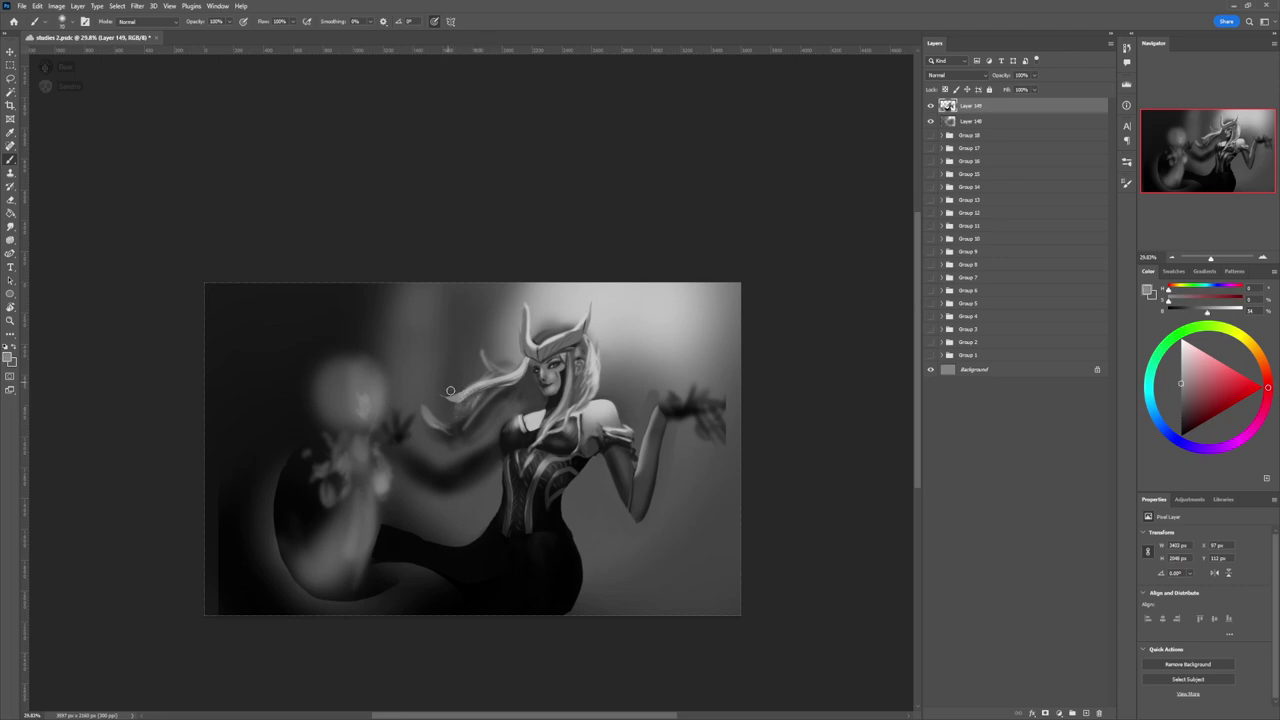
pyautogui.press('[')
pyautogui.press('[')
pyautogui.press('[')
pyautogui.moveTo(436, 427)
pyautogui.mouseDown()
pyautogui.moveTo(452, 433)
pyautogui.moveTo(425, 412)
pyautogui.mouseUp()
# - Build up the middle strands of the windblown hair with a larger brush
pyautogui.press(']')
pyautogui.press(']')
pyautogui.press(']')
pyautogui.press(']')
pyautogui.press(']')
pyautogui.press(']')
pyautogui.moveTo(475, 397)
pyautogui.mouseDown()
pyautogui.moveTo(458, 431)
pyautogui.moveTo(473, 393)
pyautogui.moveTo(453, 431)
pyautogui.moveTo(482, 385)
pyautogui.mouseUp()
# - Trim the underside of the windblown hair using a dark grey of 13% brightness sampled from the shadow below it
pyautogui.keyDown('alt'); pyautogui.click(460, 428); pyautogui.keyUp('alt')
pyautogui.press('[')
pyautogui.press('[')
pyautogui.press('[')
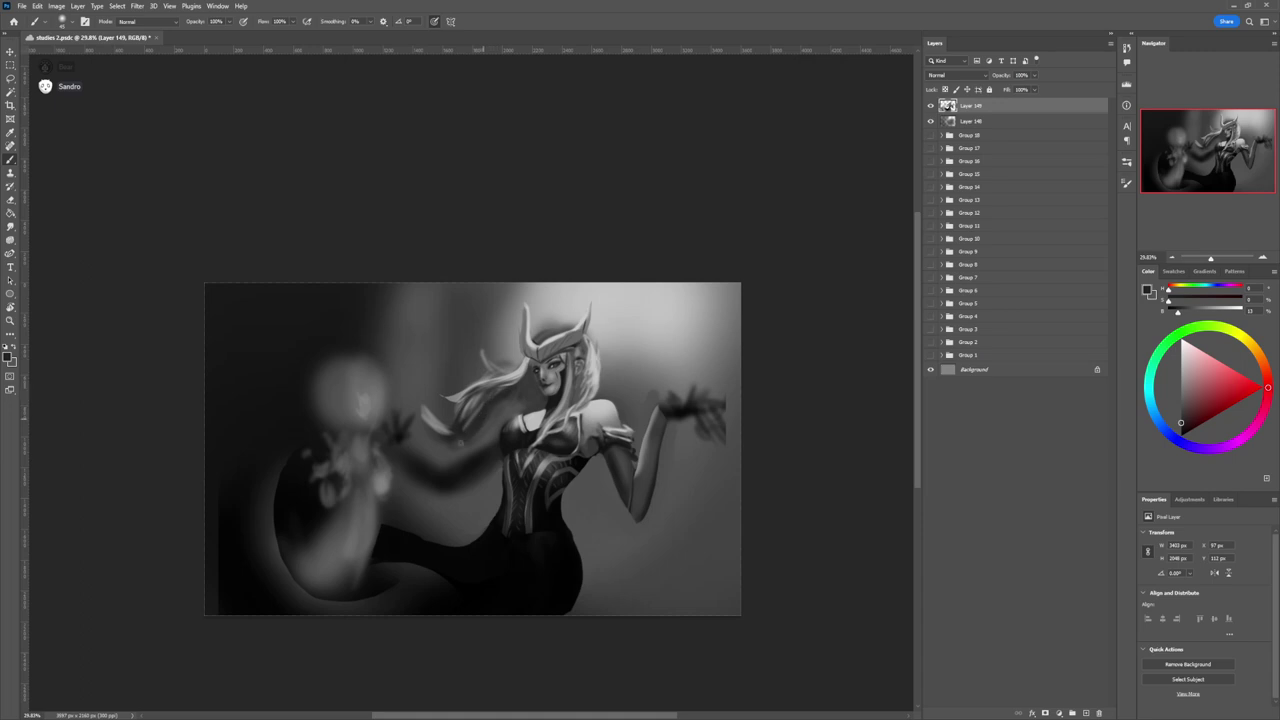
pyautogui.press(']')
pyautogui.press(']')
pyautogui.press(']')
# - Lasso the windblown hair mass, softly brush a mid grey of 61% brightness along it with a large brush, and clear the selection
pyautogui.press('l')
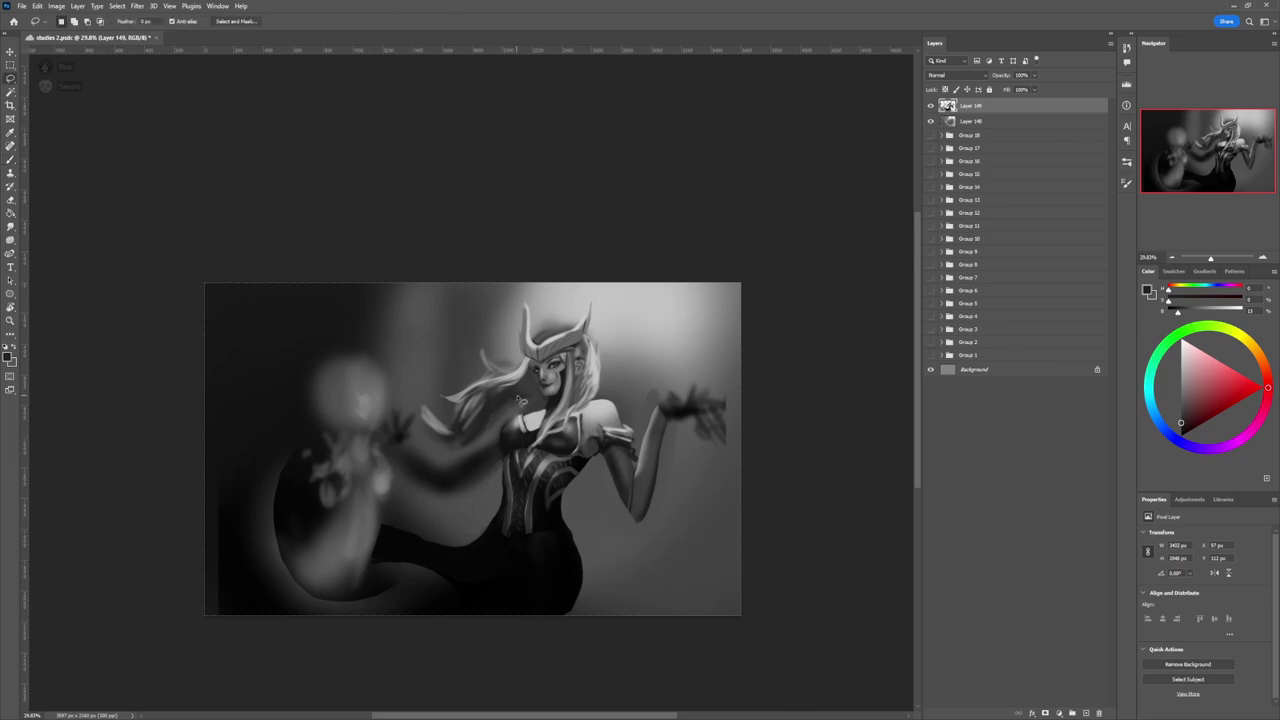
pyautogui.moveTo(508, 398)
pyautogui.mouseDown()
pyautogui.moveTo(474, 444)
pyautogui.moveTo(439, 430)
pyautogui.moveTo(443, 398)
pyautogui.moveTo(506, 382)
pyautogui.mouseUp()
pyautogui.press('b')
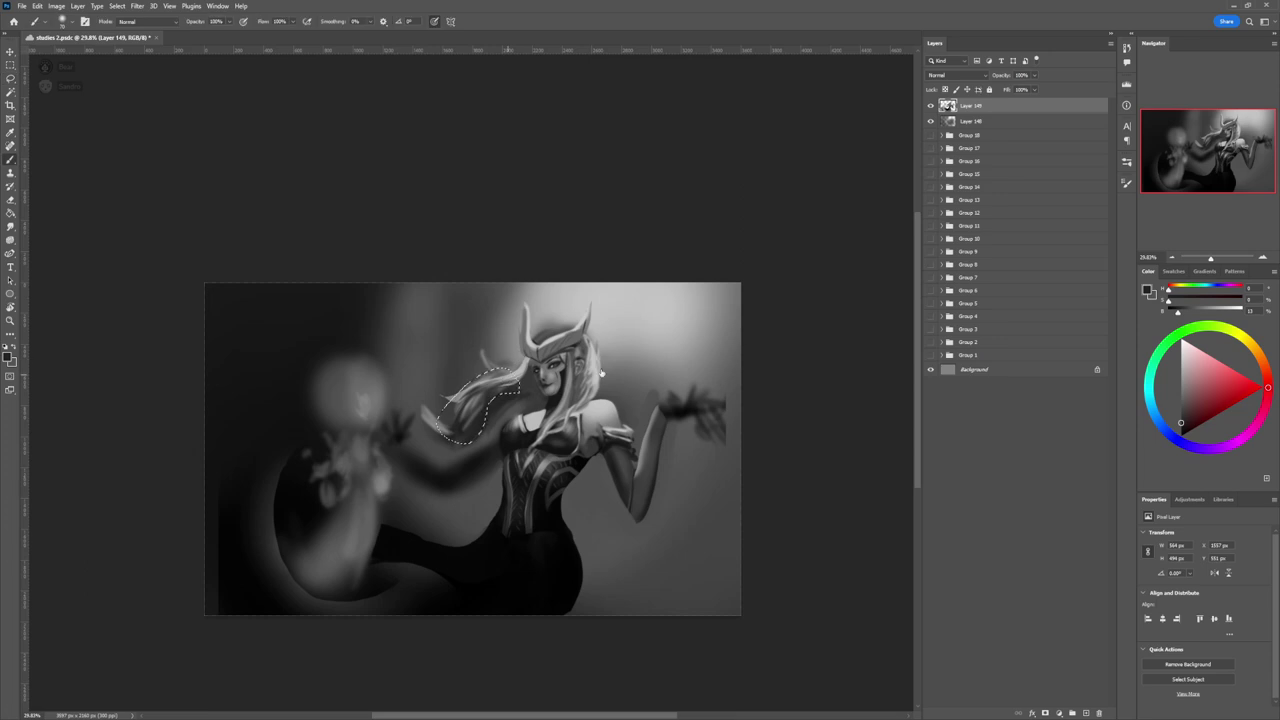
pyautogui.press(']')
pyautogui.press(']')
pyautogui.press(']')
pyautogui.press(']')
pyautogui.press(']')
pyautogui.press(']')
pyautogui.press(']')
pyautogui.press(']')
pyautogui.press(']')
pyautogui.press(']')
pyautogui.press(']')
pyautogui.click(1181, 376)
pyautogui.press(']')
pyautogui.press(']')
pyautogui.press(']')
pyautogui.moveTo(500, 431); pyautogui.dragTo(482, 441)
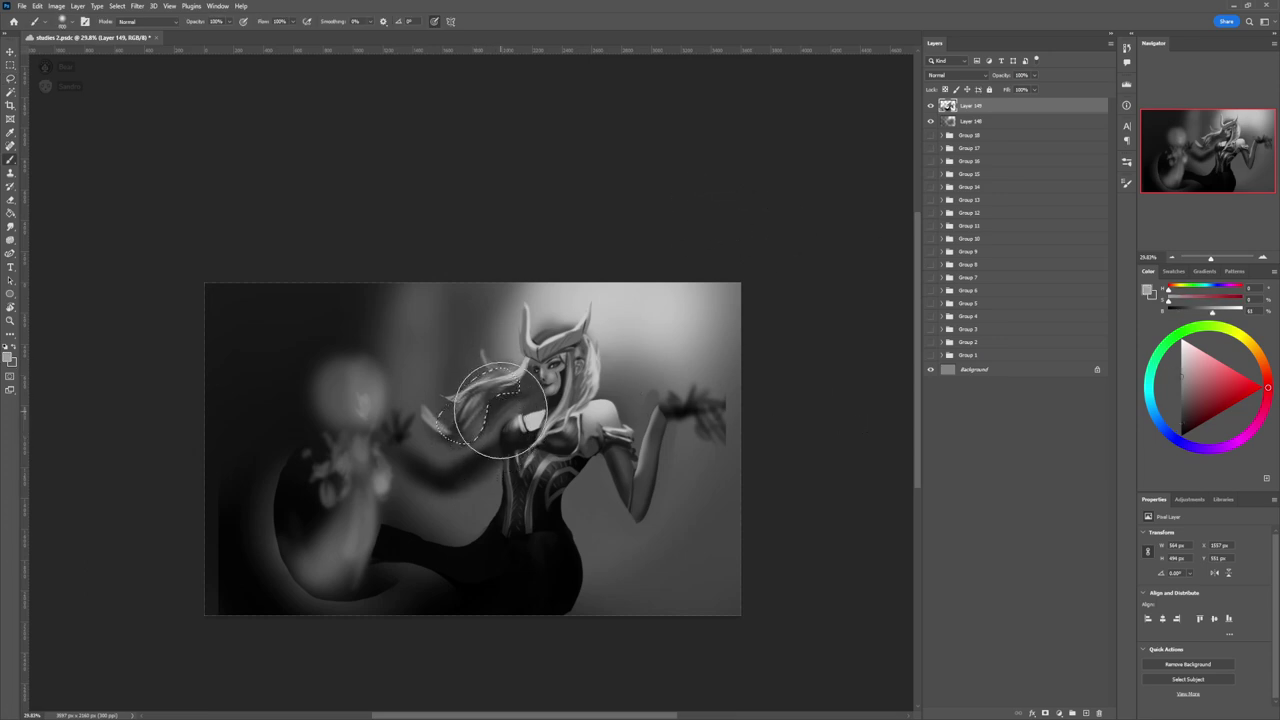
pyautogui.press('l')
pyautogui.hotkey('ctrl', 'd')
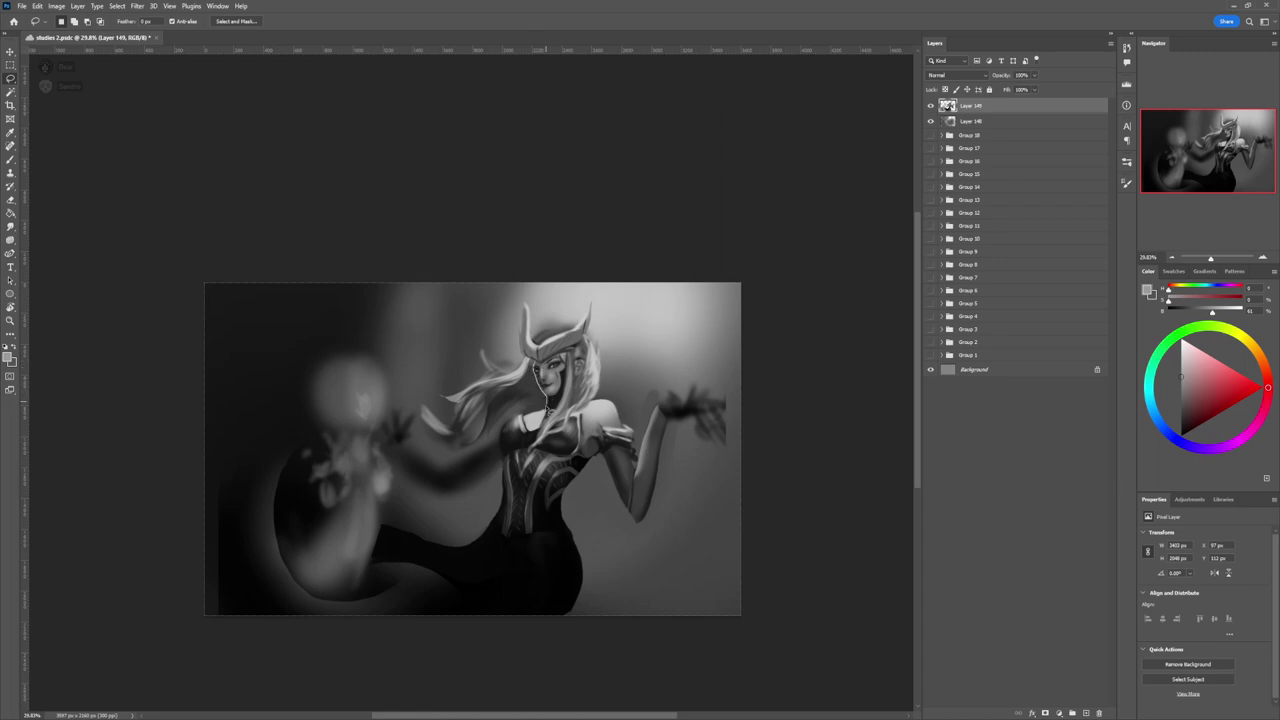
pyautogui.moveTo(521, 383); pyautogui.dragTo(535, 356)
pyautogui.press('b')
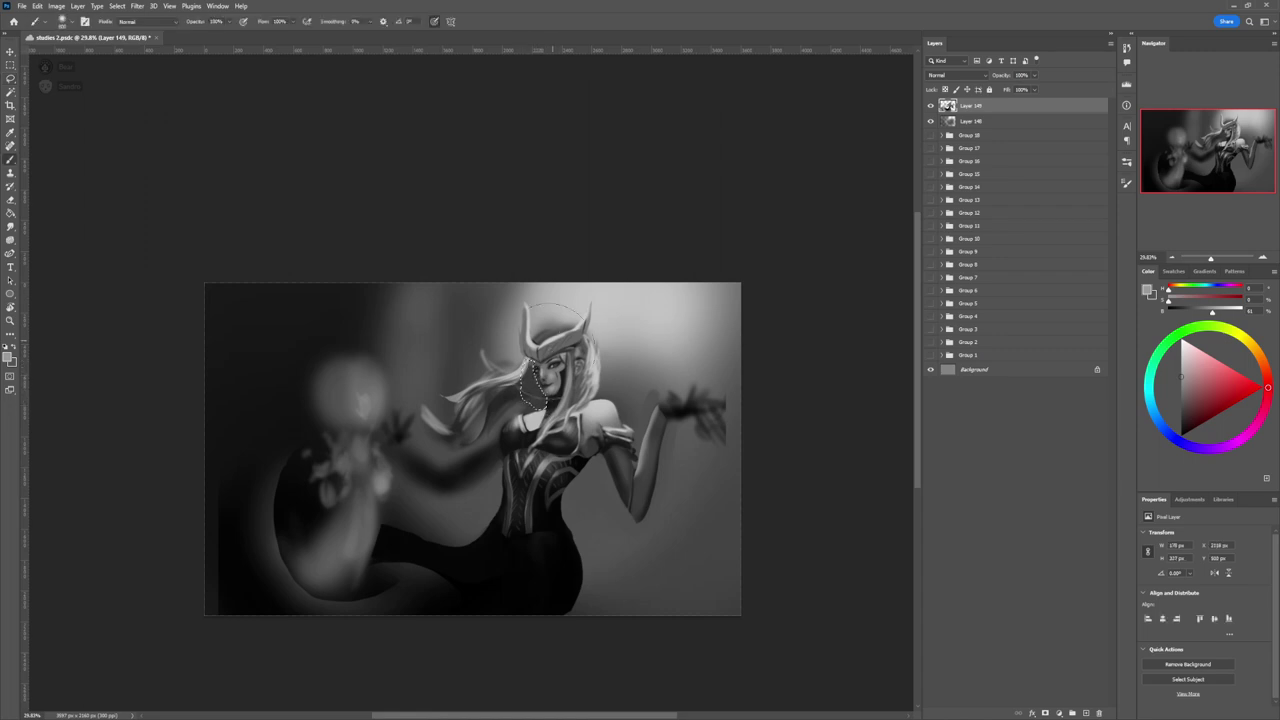
pyautogui.press('l')
pyautogui.hotkey('ctrl', 'd')
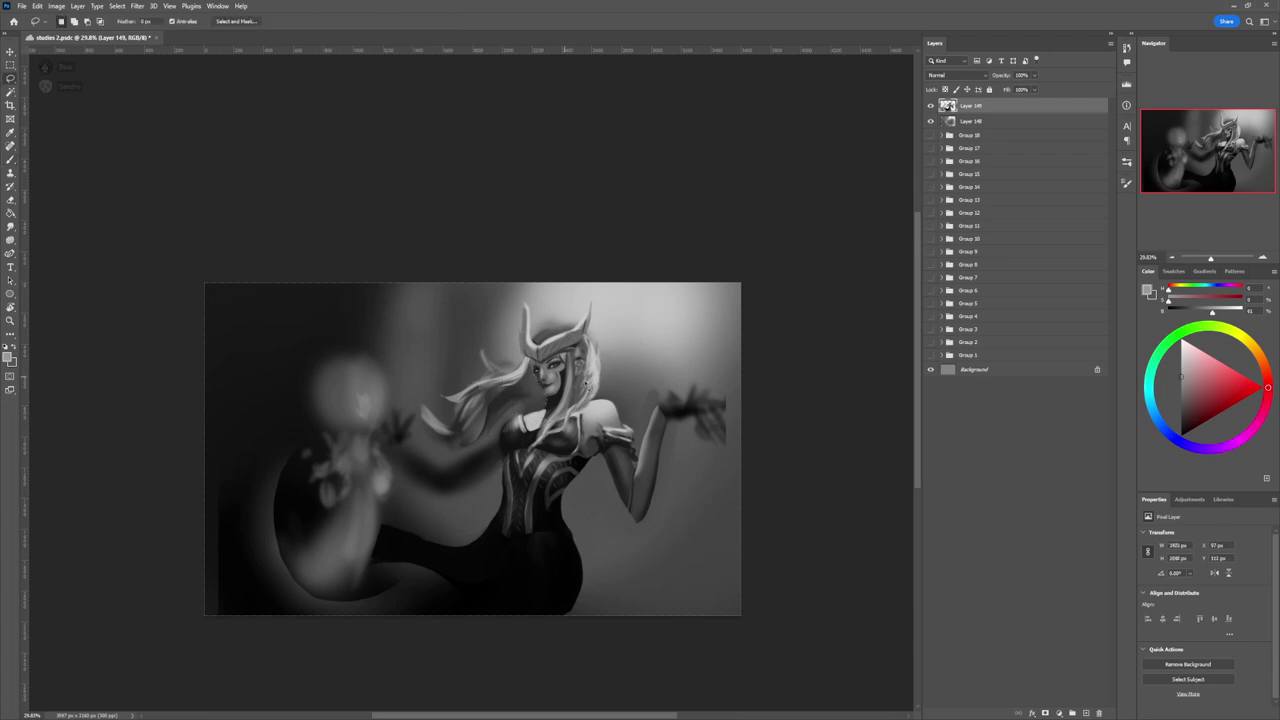
pyautogui.press('z')
pyautogui.moveTo(542, 386); pyautogui.dragTo(607, 386)
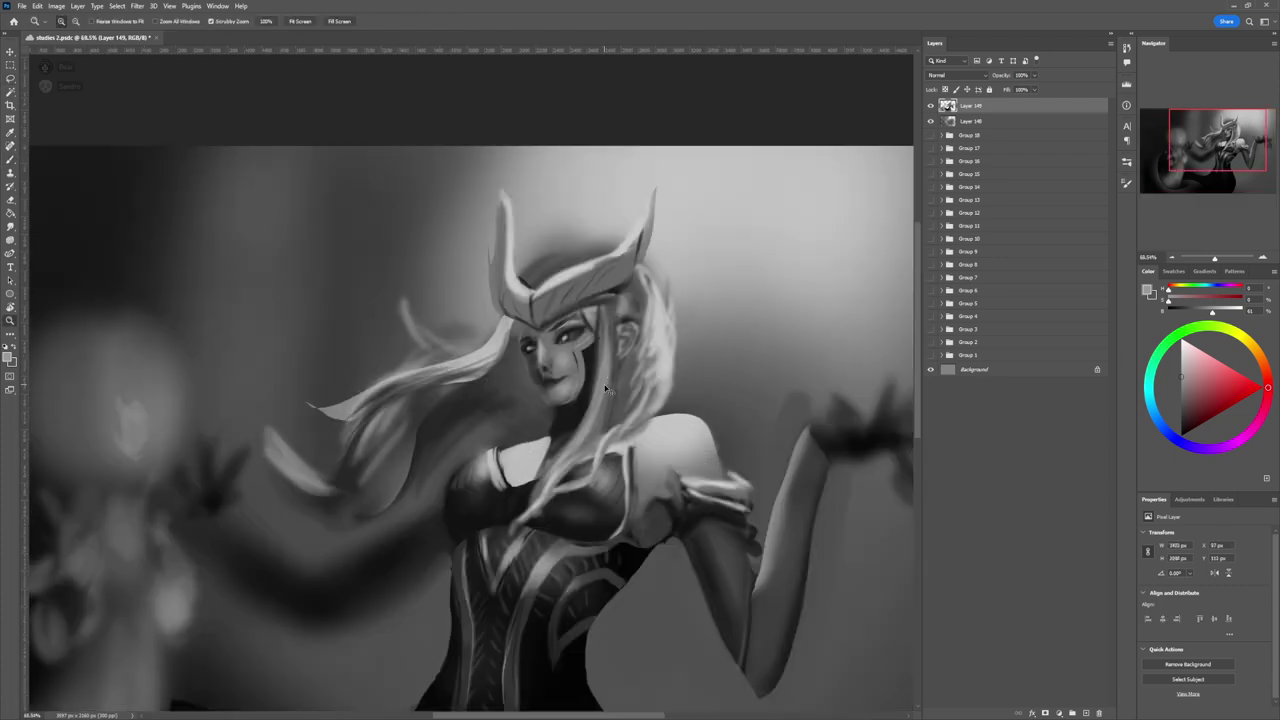
pyautogui.hotkey('ctrl', 'z')
pyautogui.hotkey('ctrl', 'd')
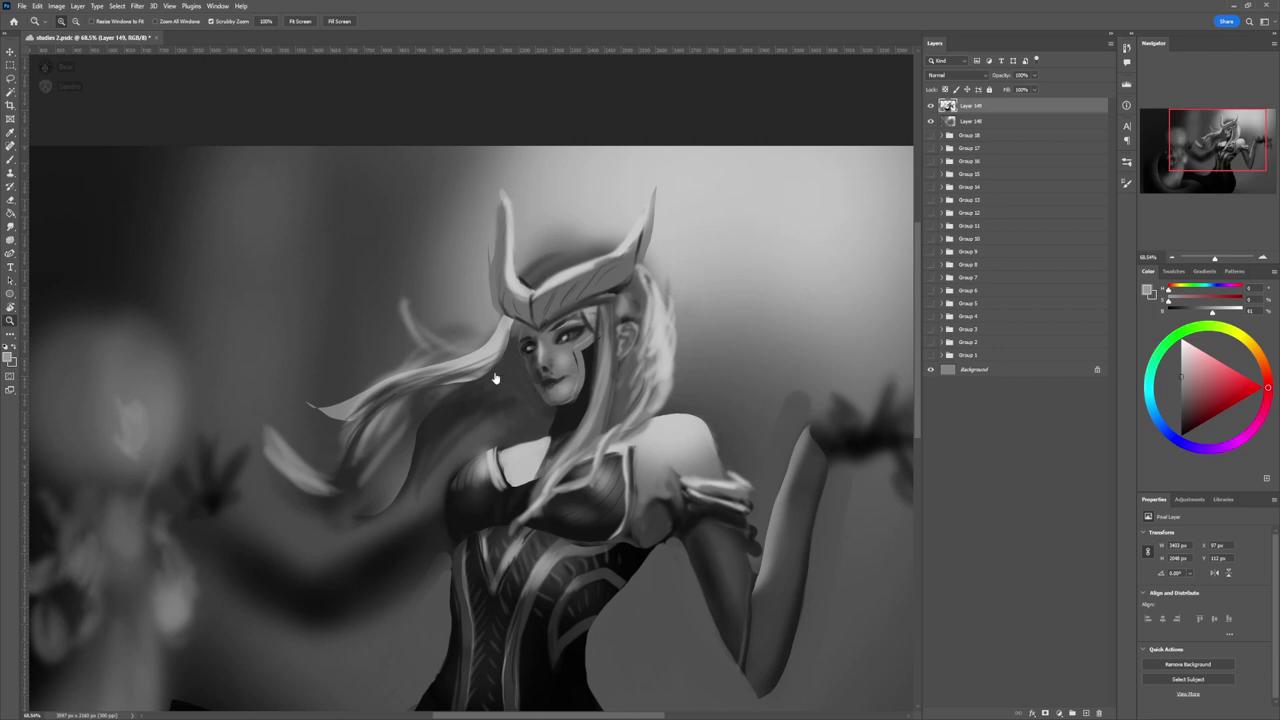
# - Lasso the hair and shadow area along the far contour of the face, softly brush mid grey into it, and clear the selection
pyautogui.press('l')
pyautogui.moveTo(521, 325); pyautogui.dragTo(518, 342)
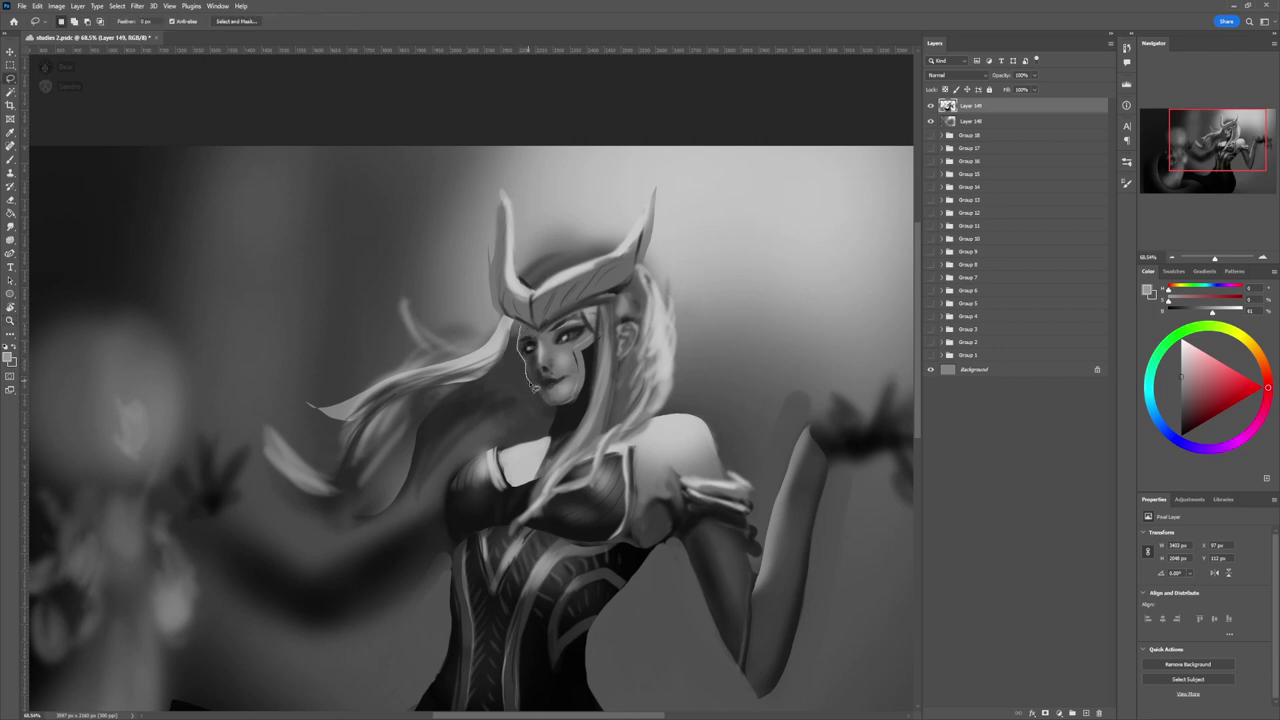
pyautogui.moveTo(538, 394)
pyautogui.mouseDown()
pyautogui.moveTo(550, 426)
pyautogui.moveTo(540, 437)
pyautogui.moveTo(458, 392)
pyautogui.moveTo(505, 322)
pyautogui.mouseUp()
pyautogui.press('b')
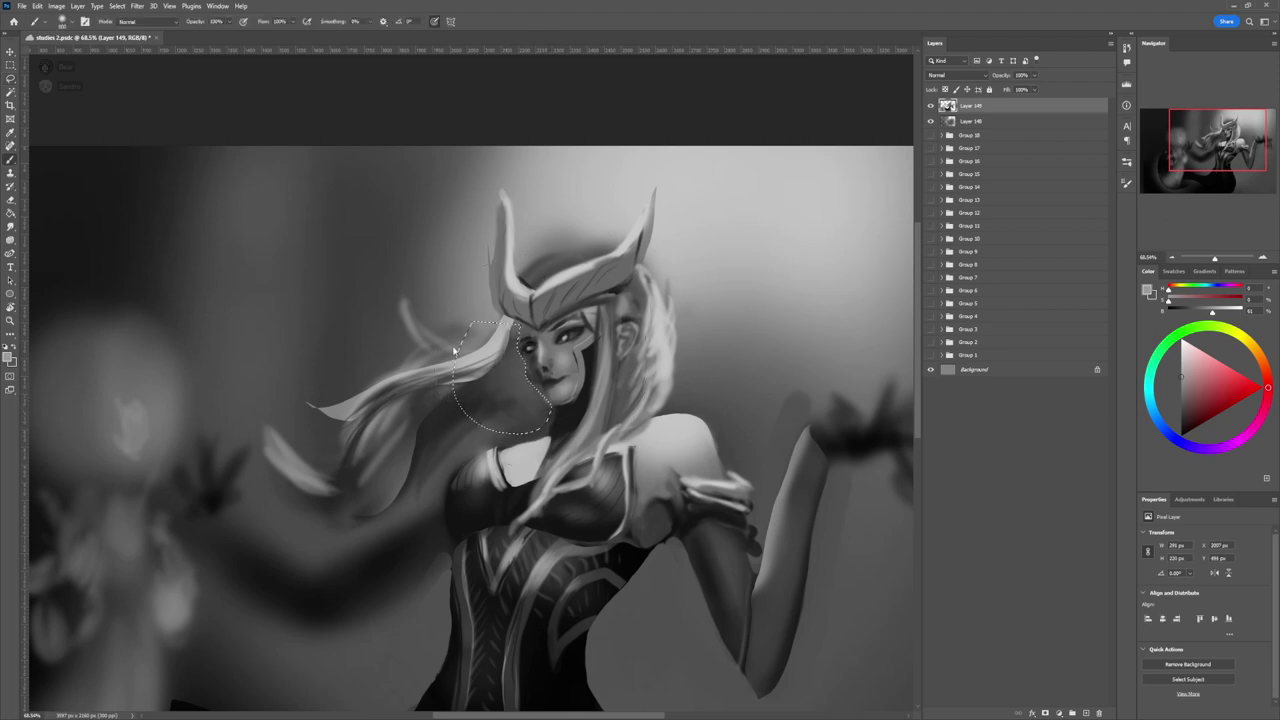
pyautogui.hotkey('ctrl', 'd')
# - Shade the far side of the face around the eye with a small brush in dark grey of 19% brightness
pyautogui.press('l')
pyautogui.press('z')
pyautogui.moveTo(514, 444); pyautogui.dragTo(445, 442)
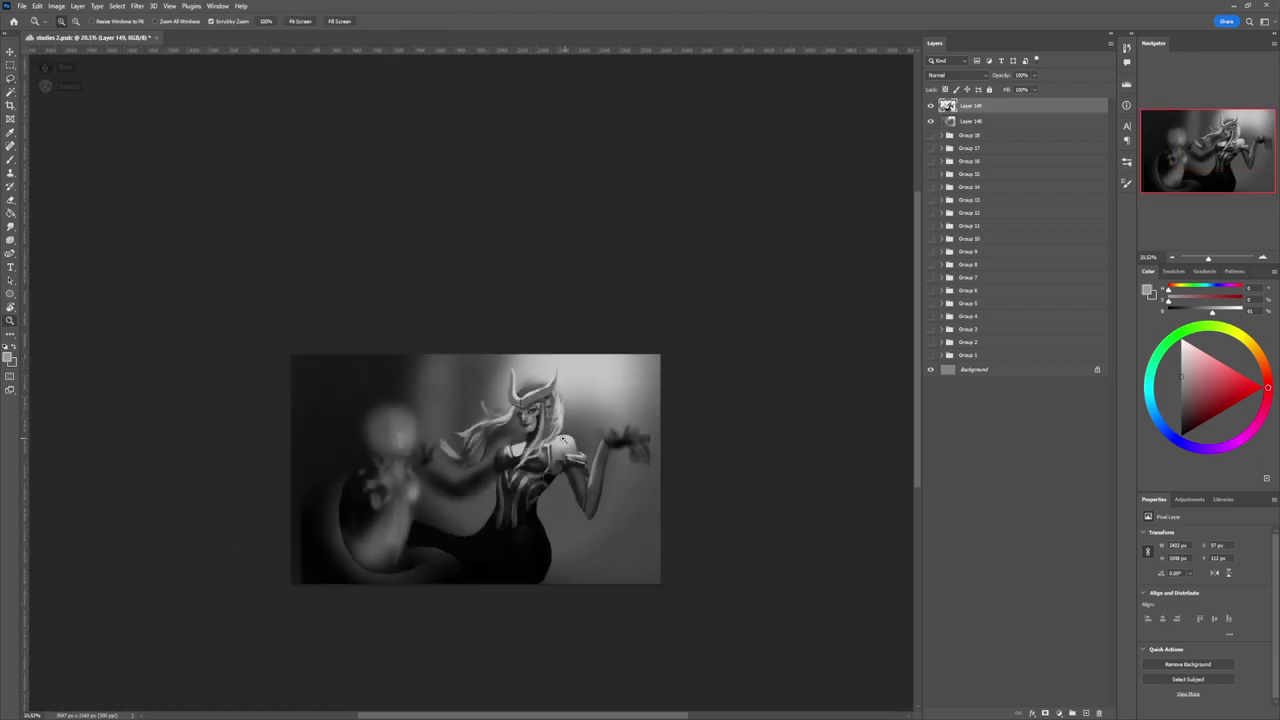
pyautogui.moveTo(565, 440); pyautogui.dragTo(570, 380)
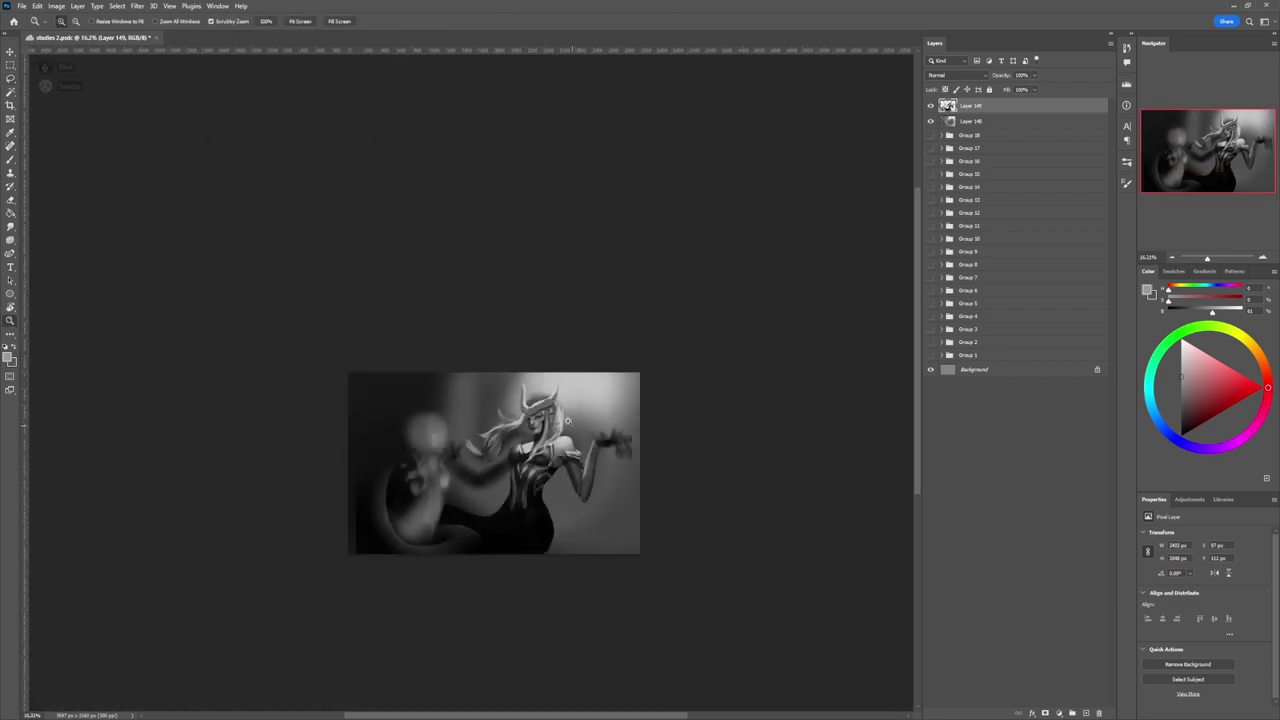
pyautogui.moveTo(549, 422); pyautogui.dragTo(563, 406)
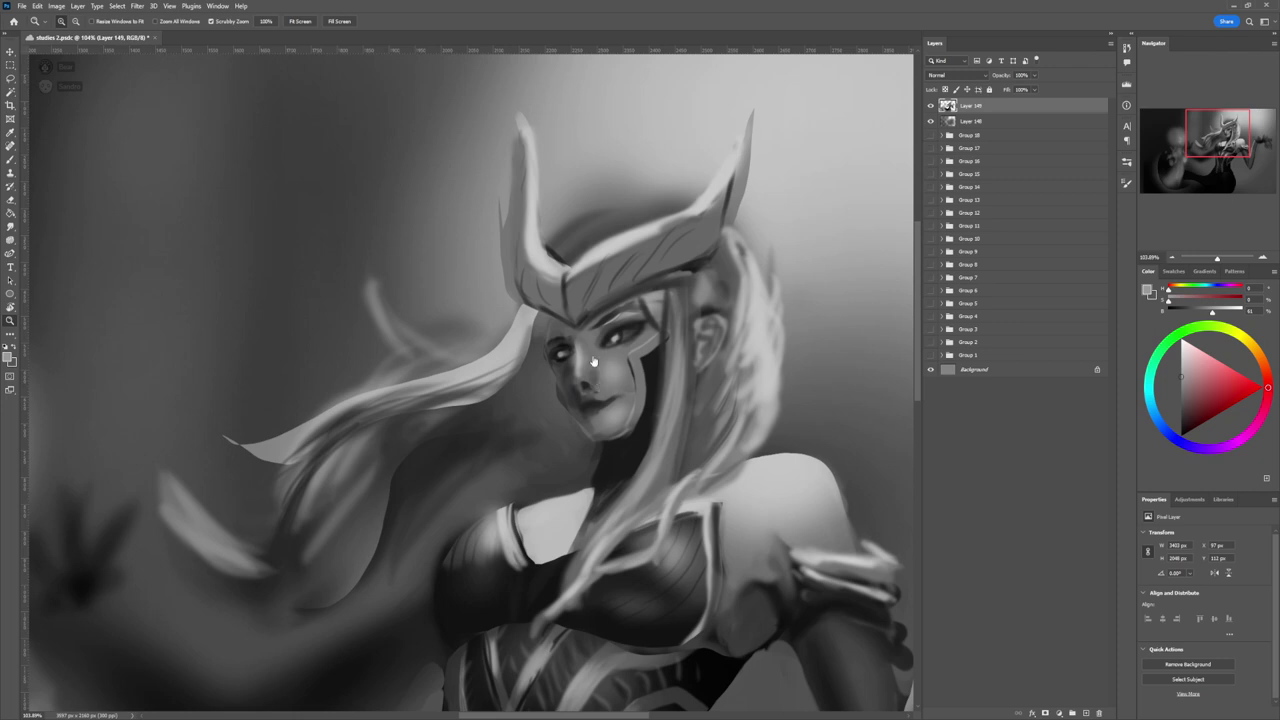
pyautogui.click(1181, 418)
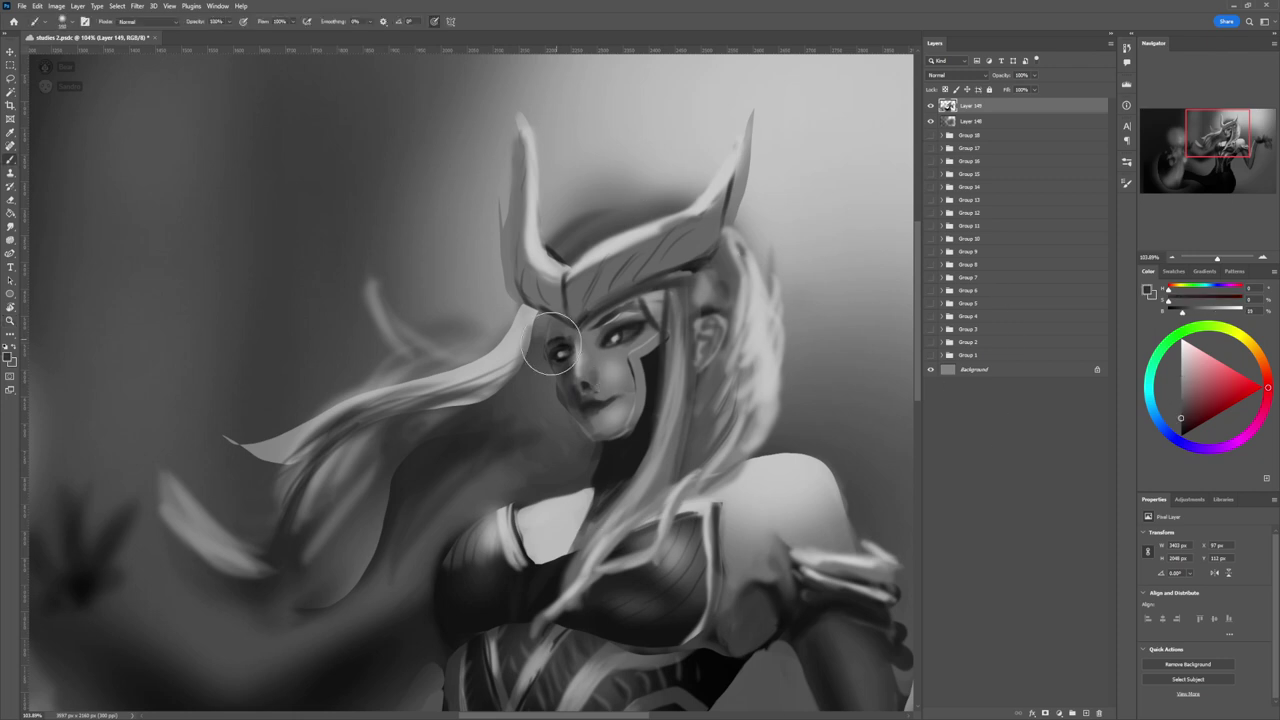
pyautogui.press('[')
pyautogui.press('[')
pyautogui.press('[')
pyautogui.press('[')
pyautogui.press('[')
pyautogui.press('[')
pyautogui.press('[')
pyautogui.press('[')
pyautogui.press('[')
pyautogui.press('[')
pyautogui.moveTo(551, 338); pyautogui.dragTo(545, 352)
# - Deepen the shadow between the far eye and the hair with a near-black grey of 11% brightness
pyautogui.press('[')
pyautogui.press('[')
pyautogui.press('[')
pyautogui.press(']')
pyautogui.press(']')
pyautogui.press(']')
pyautogui.moveTo(1220, 437); pyautogui.dragTo(1121, 411)
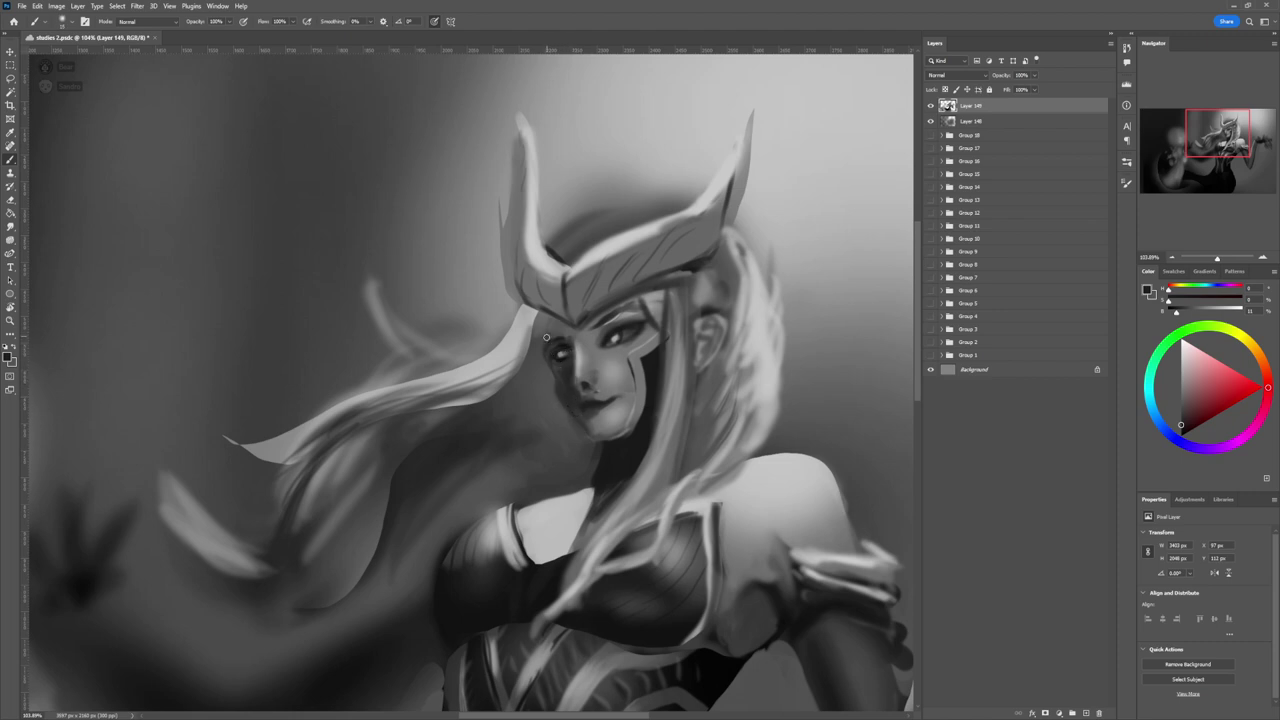
pyautogui.press(']')
pyautogui.press(']')
pyautogui.press(']')
pyautogui.press(']')
pyautogui.press(']')
pyautogui.press(']')
pyautogui.press(']')
pyautogui.press(']')
pyautogui.moveTo(552, 320); pyautogui.dragTo(552, 361)
# - Paint the far cheek below the eye with a mid grey sampled from the face
pyautogui.press('z')
pyautogui.hotkey('ctrl', '0')
pyautogui.moveTo(641, 397); pyautogui.dragTo(622, 393)
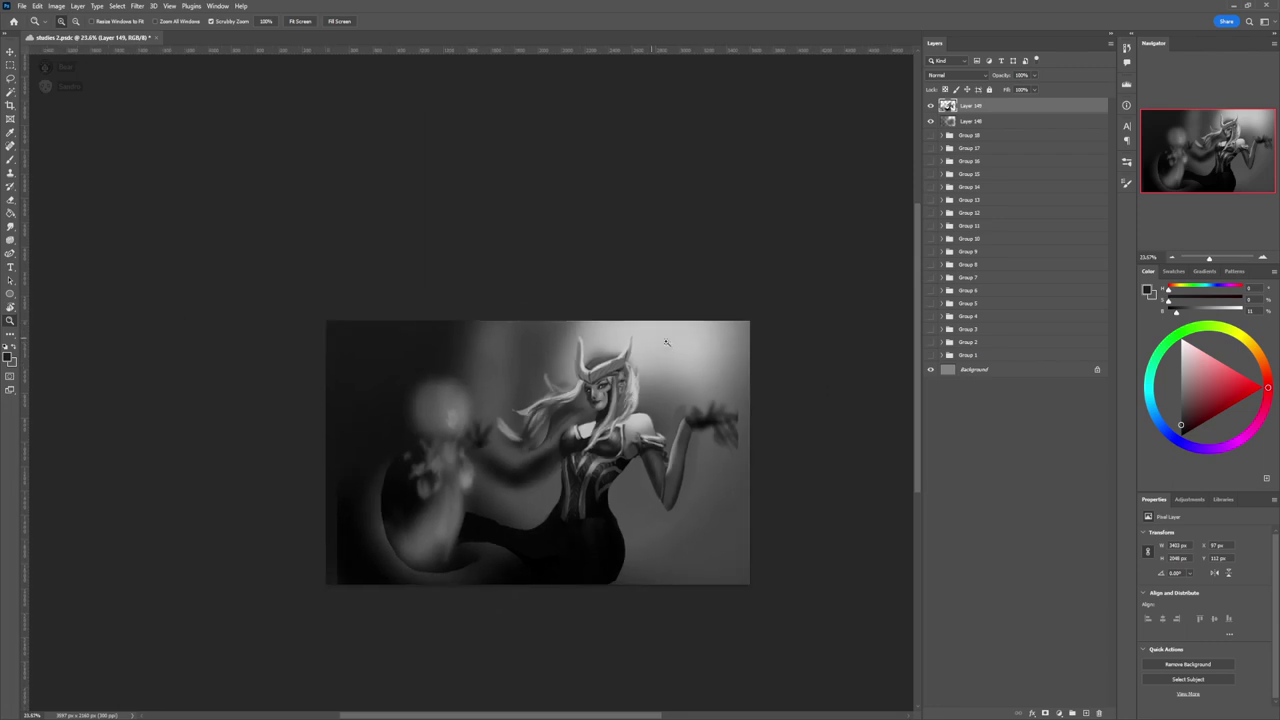
pyautogui.scroll(3, 629, 440)
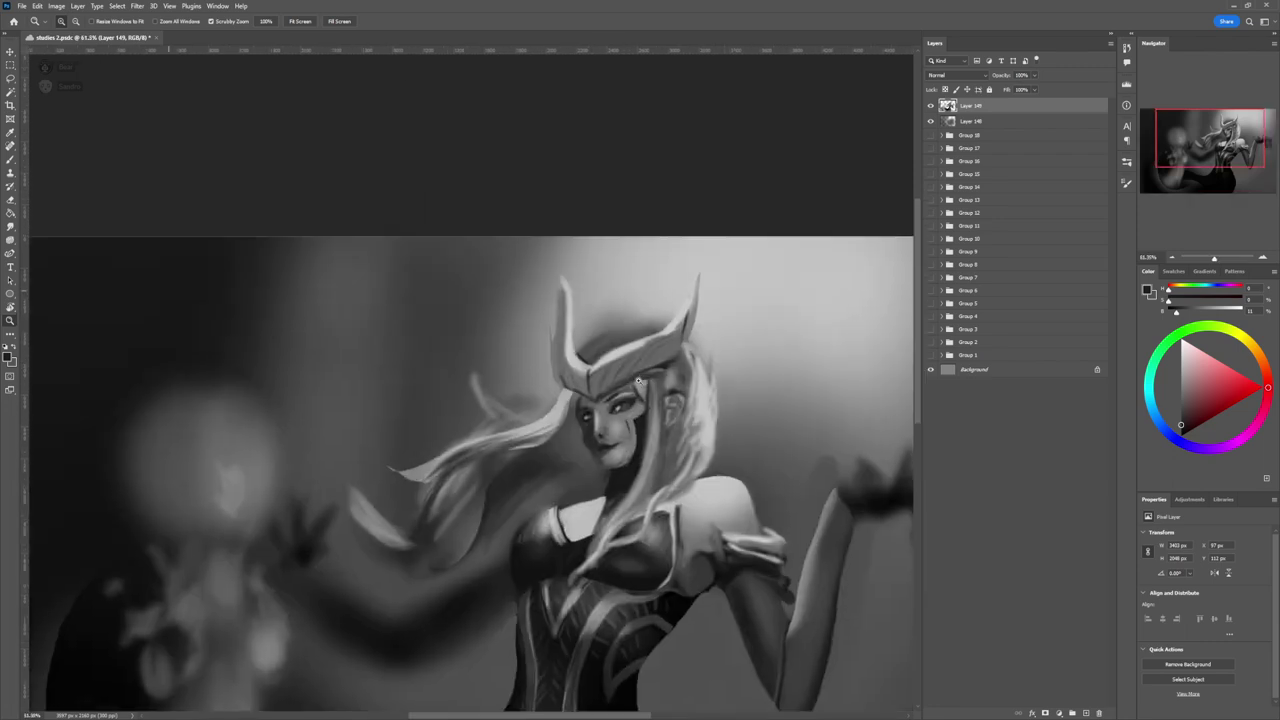
pyautogui.scroll(2, 625, 435)
pyautogui.press('b')
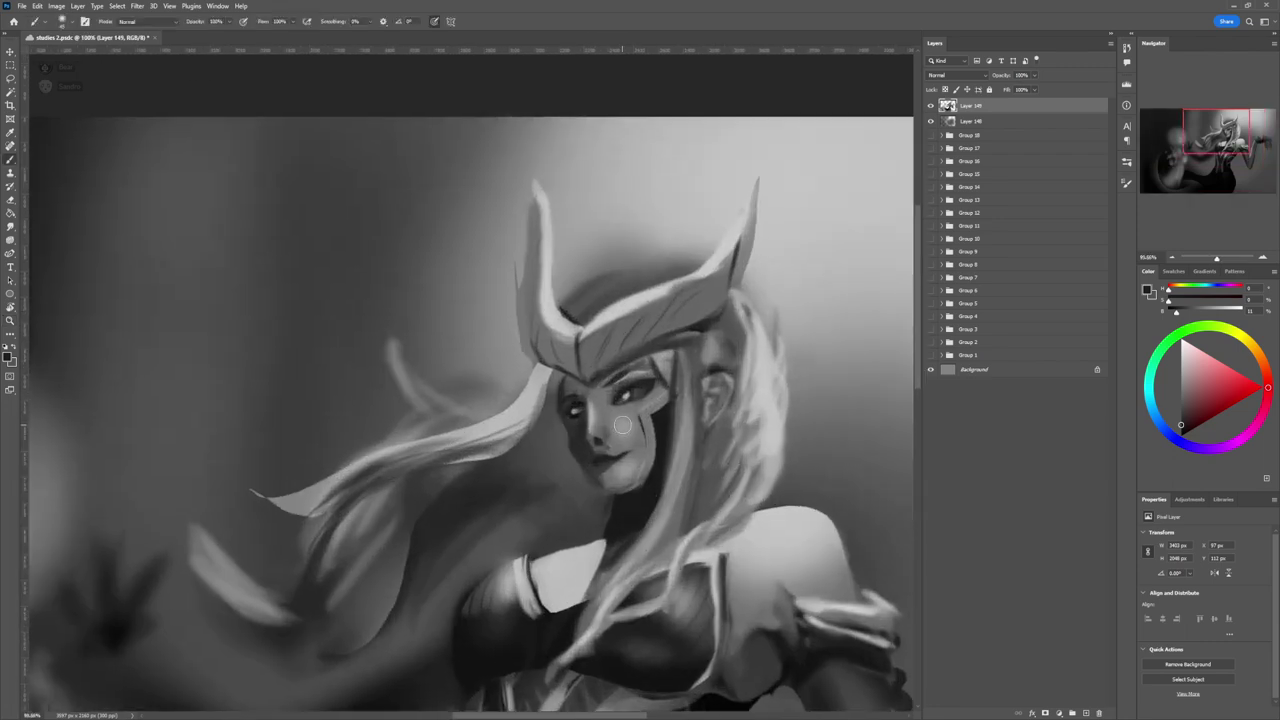
pyautogui.keyDown('alt'); pyautogui.click(622, 411); pyautogui.keyUp('alt')
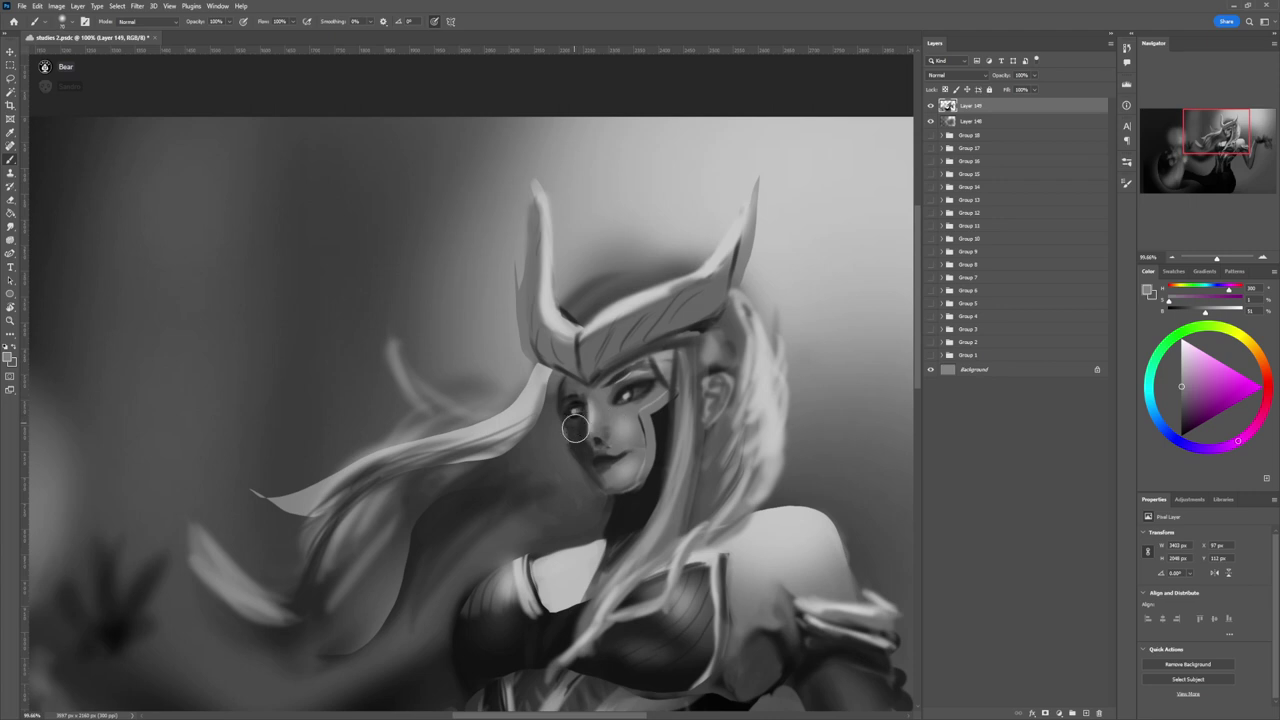
pyautogui.moveTo(575, 438)
pyautogui.mouseDown()
pyautogui.moveTo(571, 420)
pyautogui.moveTo(585, 459)
pyautogui.moveTo(595, 453)
pyautogui.mouseUp()
# - Refine the far temple and brow edge with a smaller brush, and sample a dark grey from the eye area
pyautogui.press('[')
pyautogui.press('[')
pyautogui.press('[')
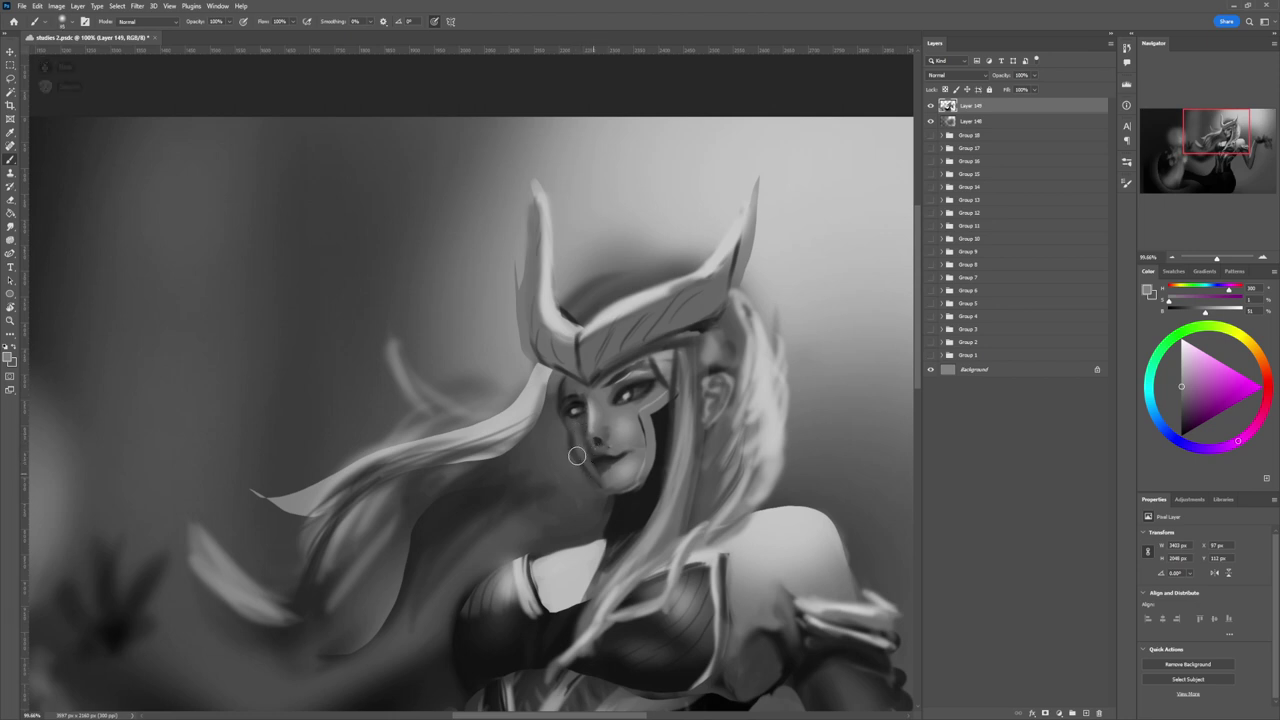
pyautogui.moveTo(564, 404); pyautogui.dragTo(567, 391)
pyautogui.keyDown('alt'); pyautogui.click(574, 397); pyautogui.keyUp('alt')
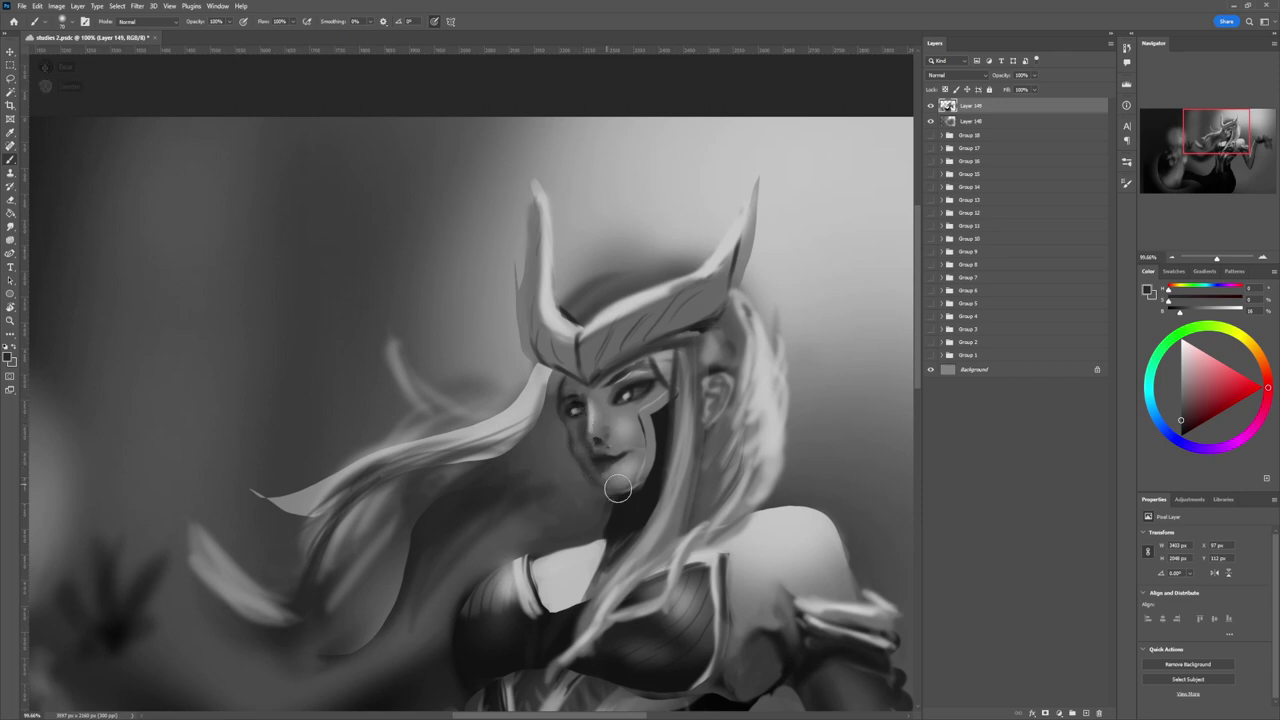
# - Erase the blurred shading above and below the arm reaching toward the glowing figure to give it a crisp contour
pyautogui.press('z')
pyautogui.moveTo(606, 489); pyautogui.dragTo(515, 489)
pyautogui.scroll(1, 605, 488)
pyautogui.press('l')
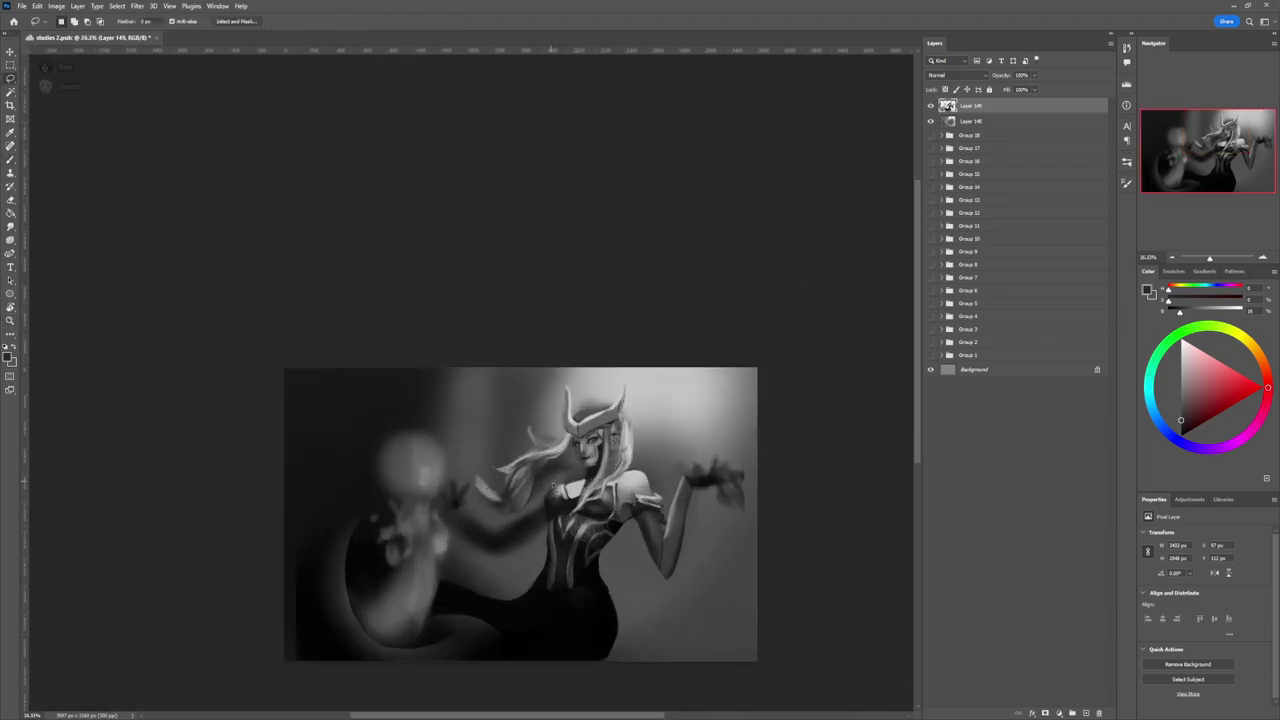
pyautogui.press('z')
pyautogui.scroll(-2, 601, 488)
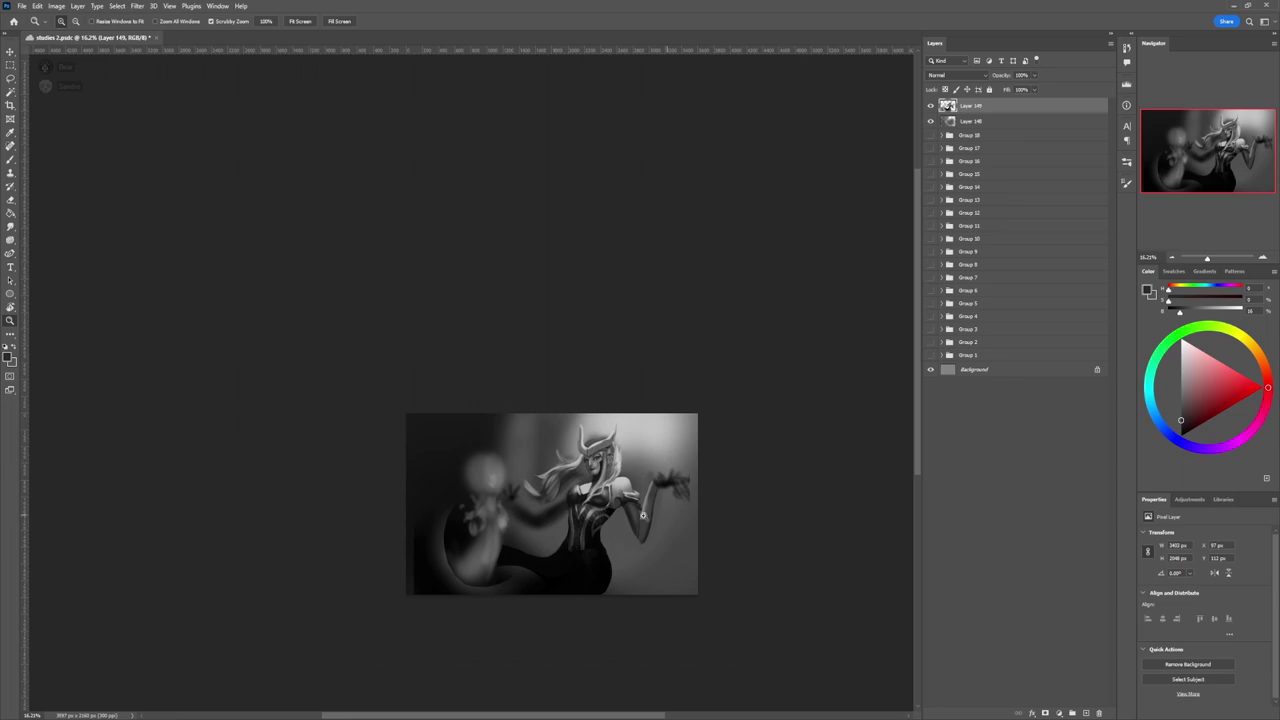
pyautogui.scroll(2, 560, 540)
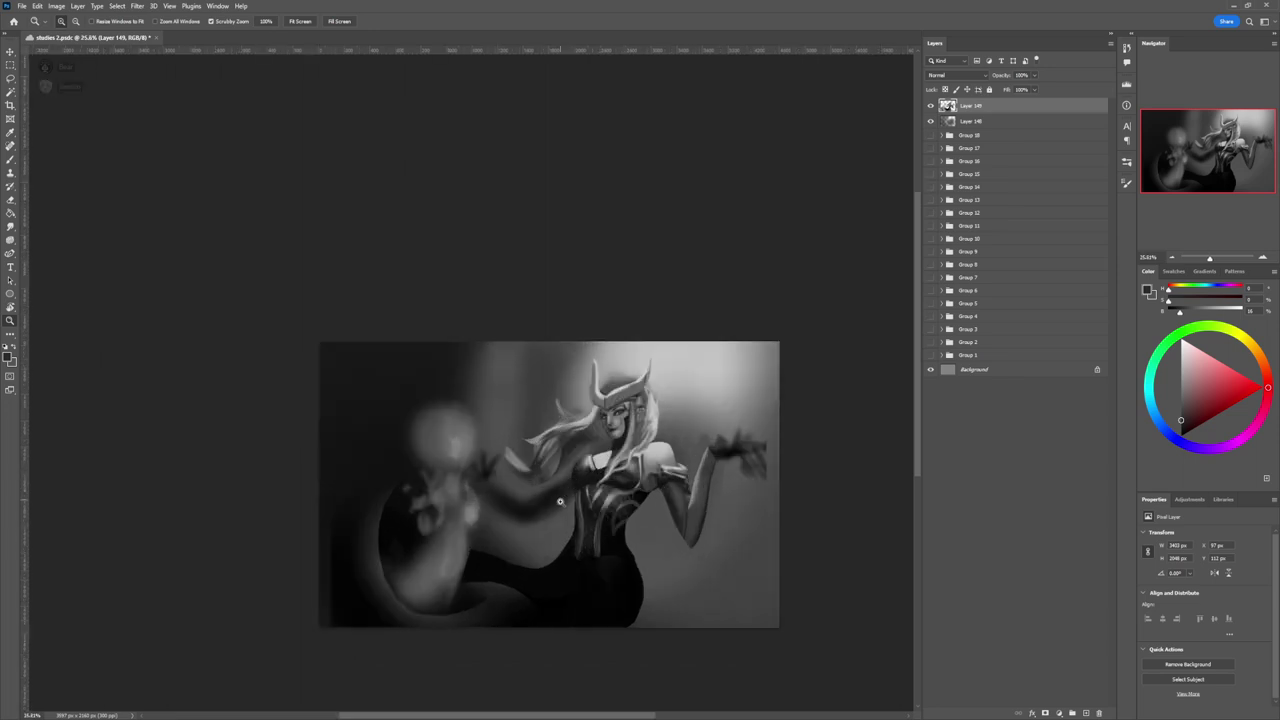
pyautogui.scroll(1, 560, 502)
pyautogui.press('l')
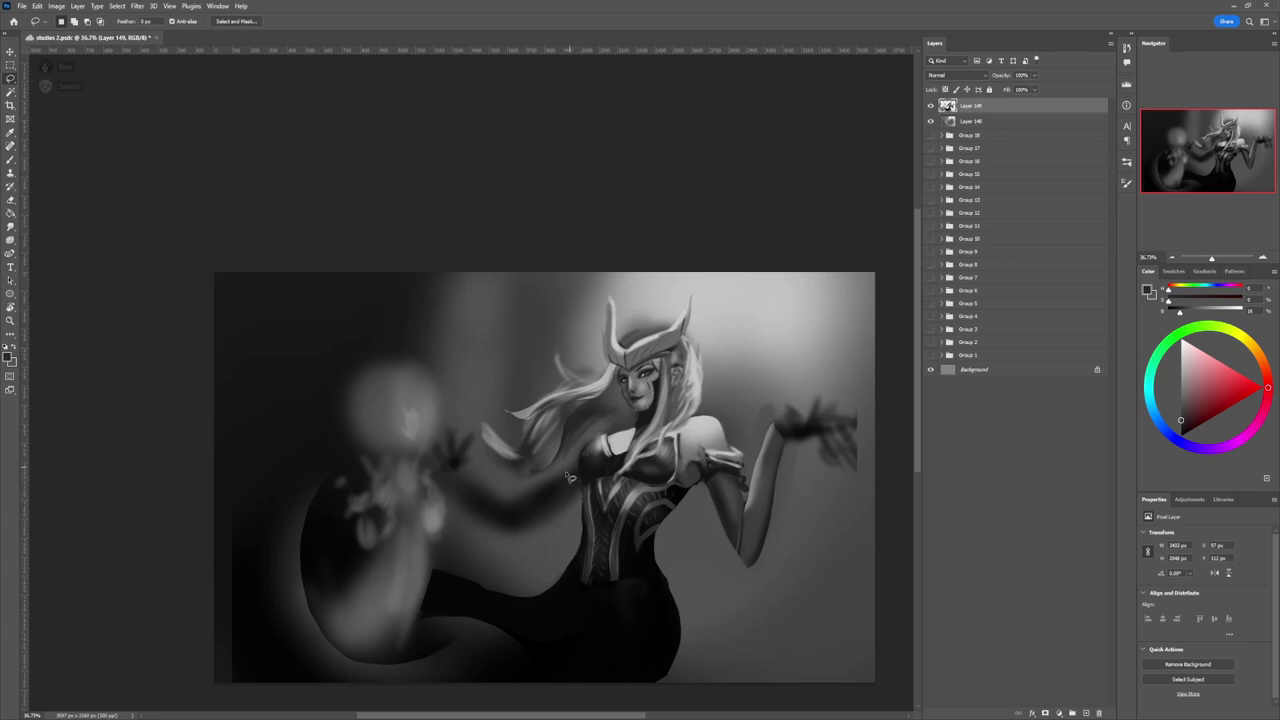
pyautogui.press('e')
pyautogui.moveTo(574, 506)
pyautogui.mouseDown()
pyautogui.moveTo(523, 536)
pyautogui.moveTo(451, 535)
pyautogui.mouseUp()
pyautogui.moveTo(542, 548)
pyautogui.mouseDown()
pyautogui.moveTo(486, 512)
pyautogui.moveTo(543, 528)
pyautogui.moveTo(532, 543)
pyautogui.moveTo(464, 505)
pyautogui.moveTo(513, 539)
pyautogui.moveTo(459, 507)
pyautogui.mouseUp()
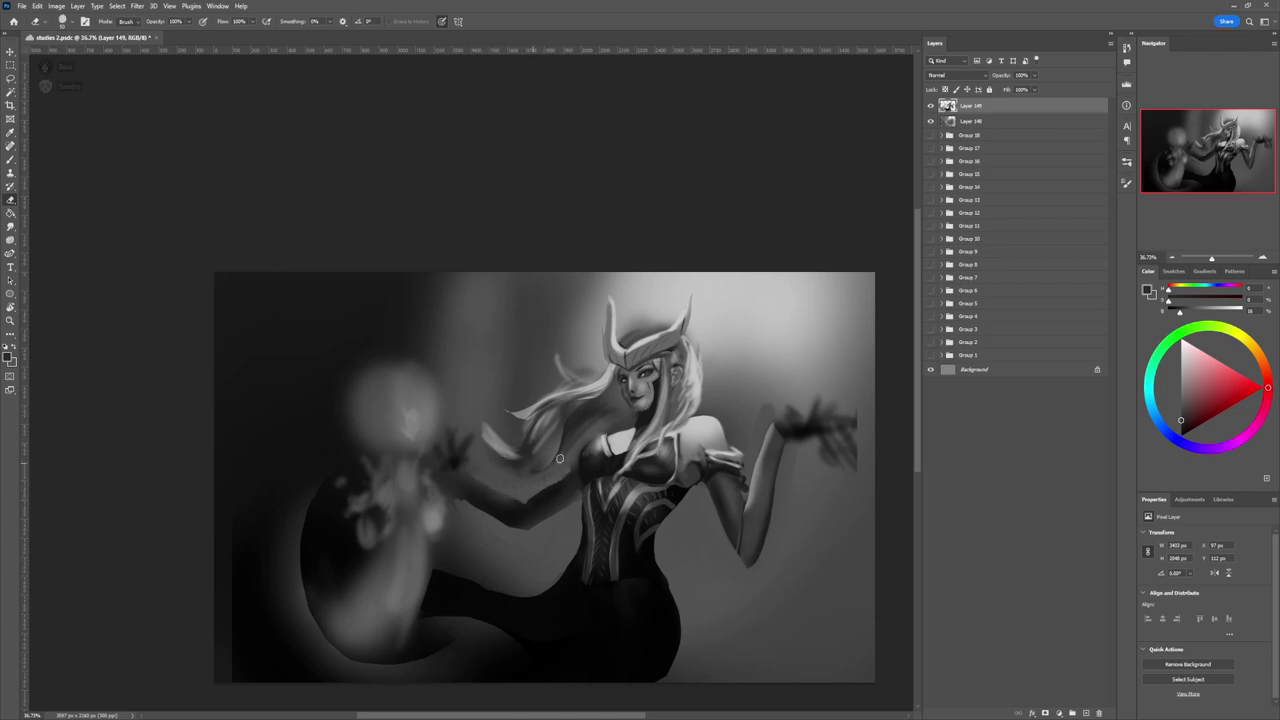
pyautogui.press('z')
pyautogui.moveTo(570, 478); pyautogui.dragTo(420, 475)
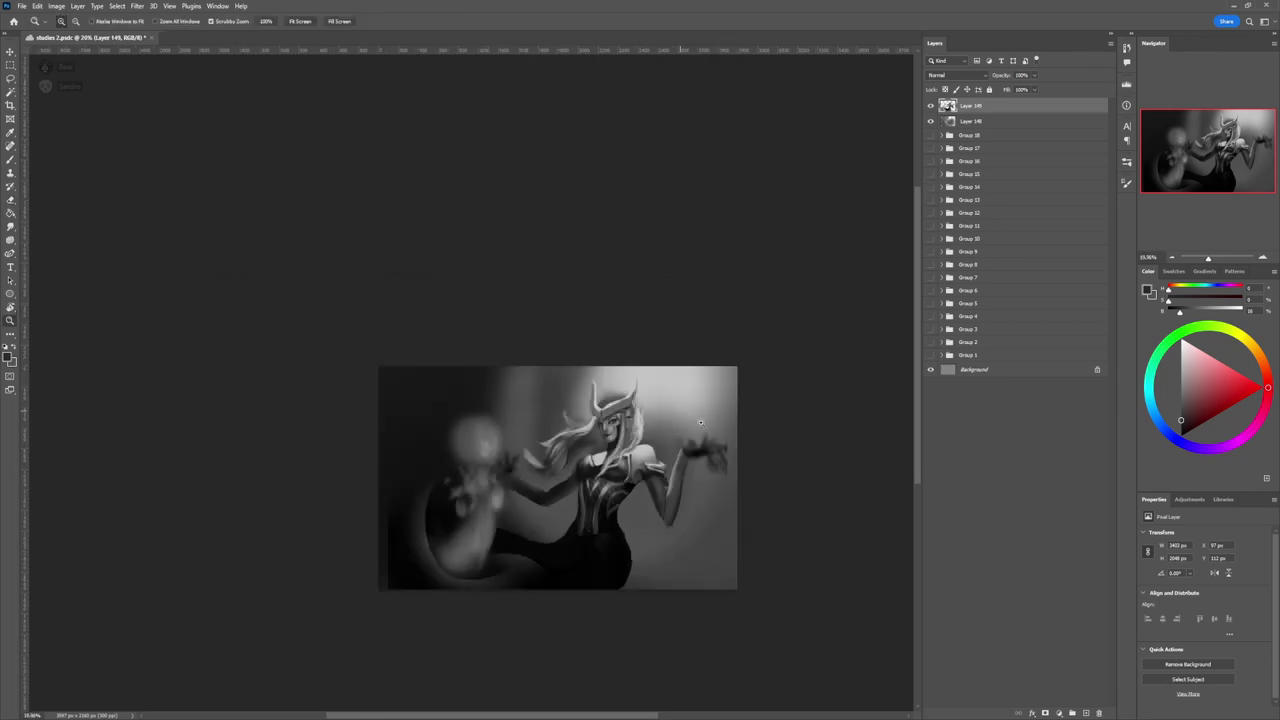
pyautogui.moveTo(575, 515); pyautogui.dragTo(711, 555)
pyautogui.press('l')
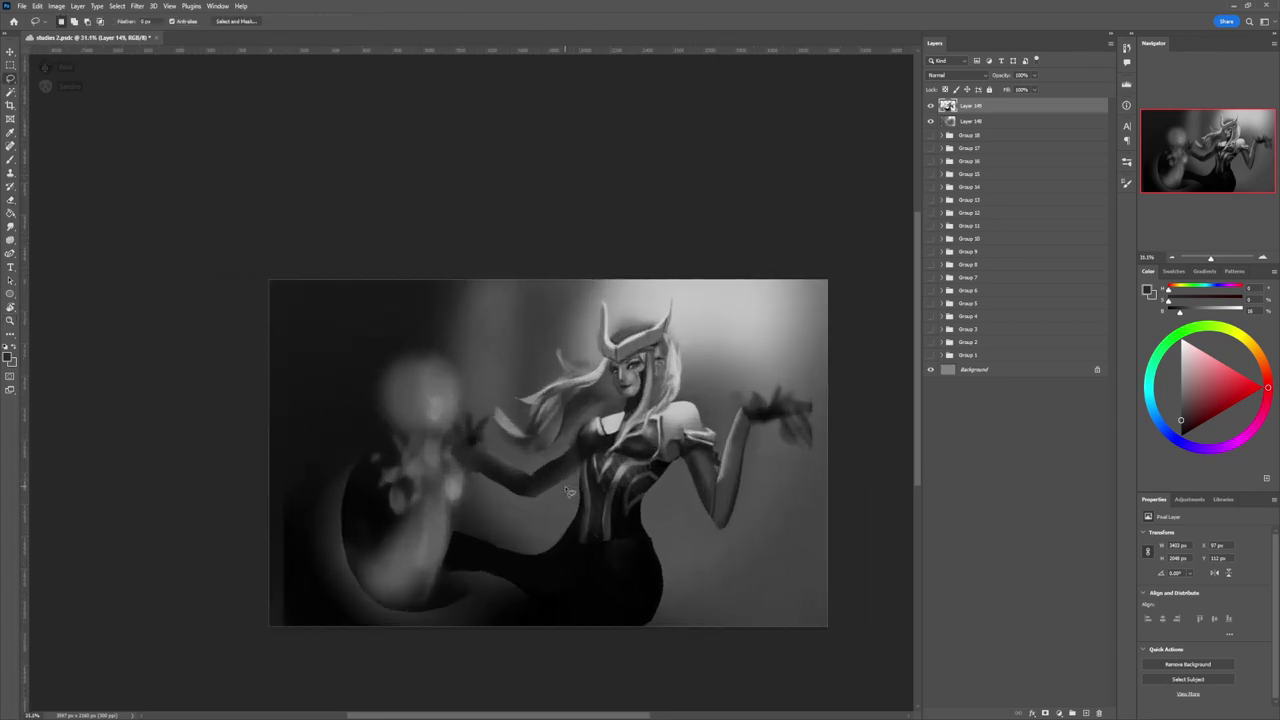
# - Select the forearm and hand near the glowing figure, rotate them about the elbow, and clean up the leftover edge with the Eraser
pyautogui.moveTo(528, 508)
pyautogui.mouseDown()
pyautogui.moveTo(468, 408)
pyautogui.moveTo(485, 500)
pyautogui.moveTo(574, 491)
pyautogui.mouseUp()
pyautogui.hotkey('ctrl', 't')
pyautogui.moveTo(508, 494)
pyautogui.mouseDown()
pyautogui.moveTo(572, 497)
pyautogui.moveTo(530, 481)
pyautogui.moveTo(578, 446)
pyautogui.mouseUp()
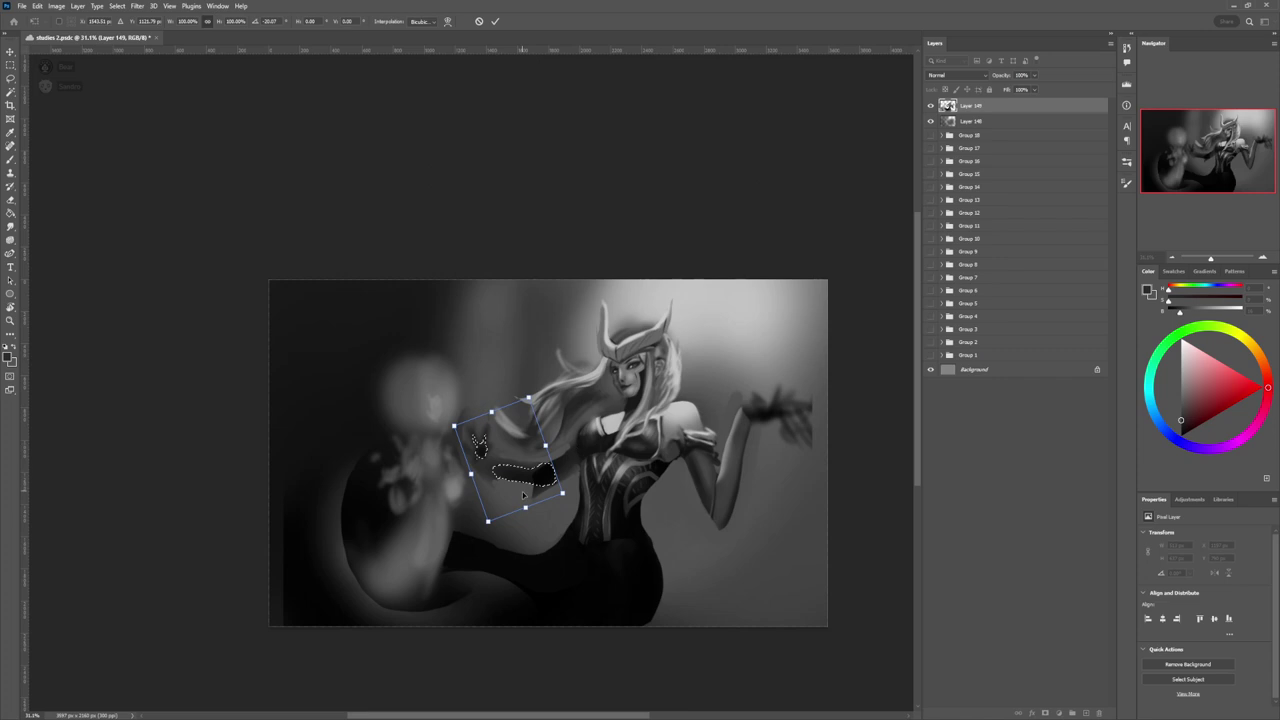
pyautogui.moveTo(522, 494); pyautogui.dragTo(549, 473)
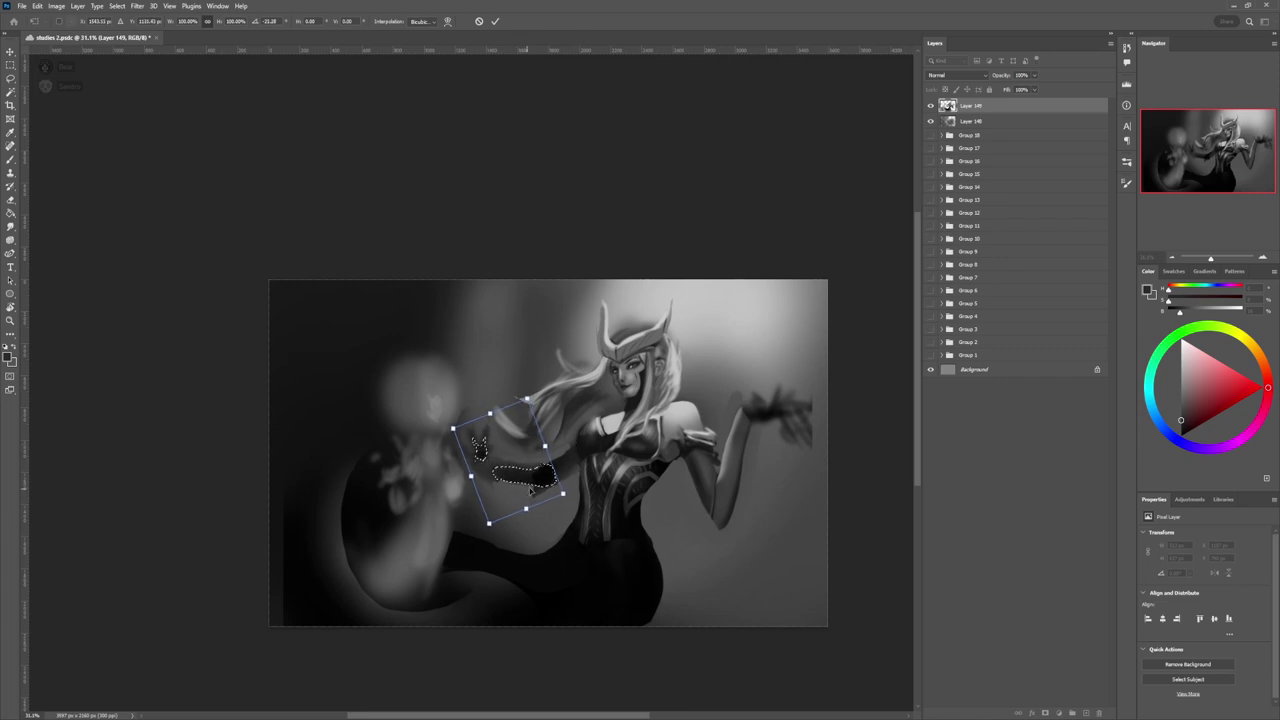
pyautogui.press('Return')
pyautogui.hotkey('ctrl', 'd')
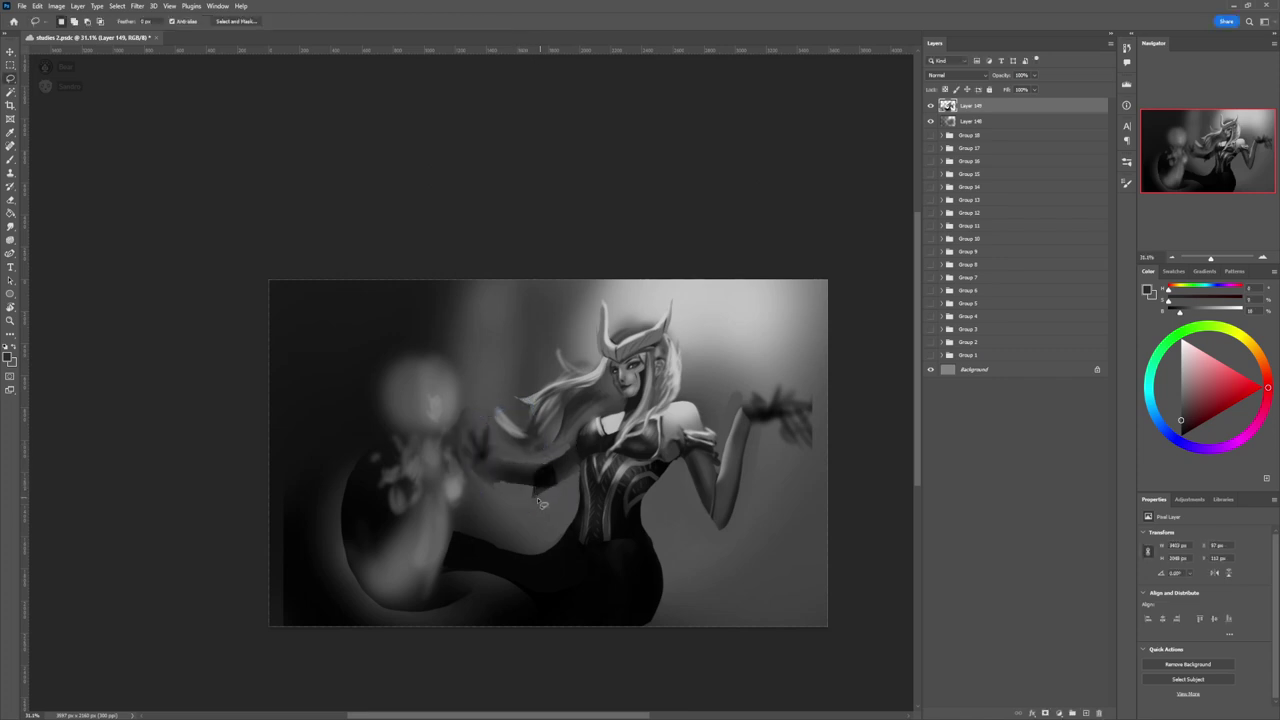
pyautogui.press('e')
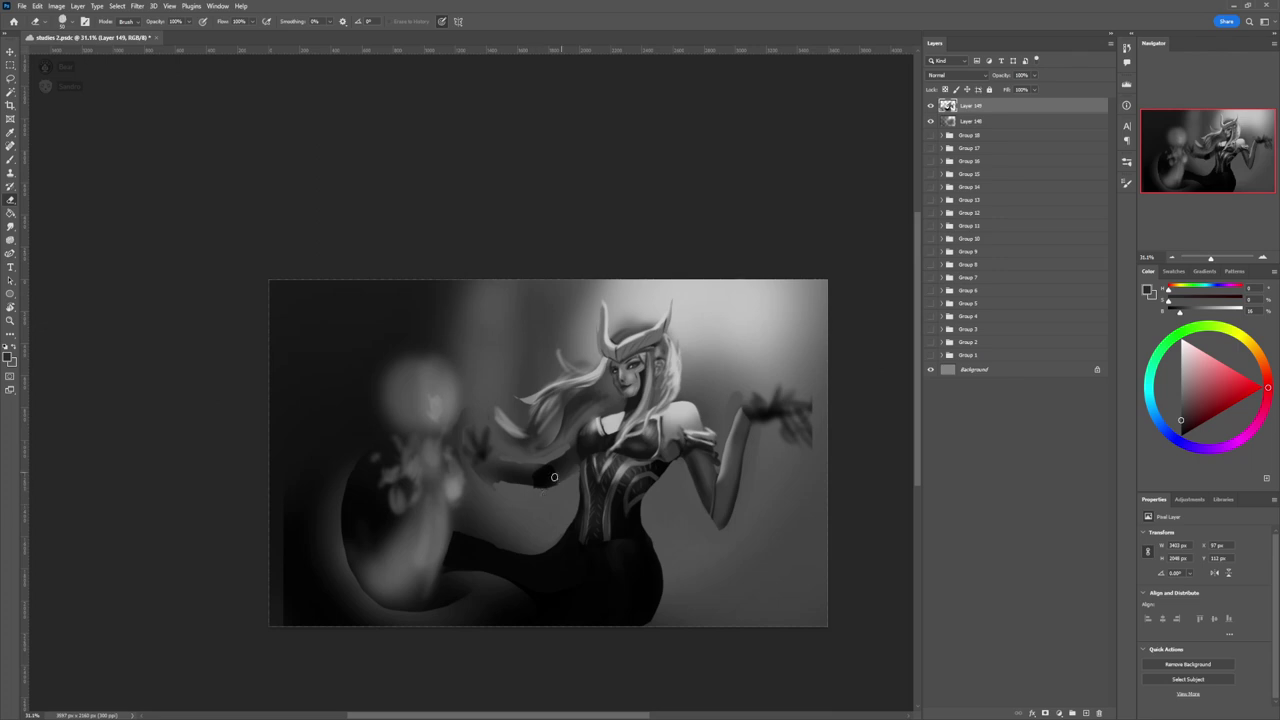
# - Isolate the upper arm with a freehand selection and repaint it with dark greys, going down to 10% brightness
pyautogui.press('l')
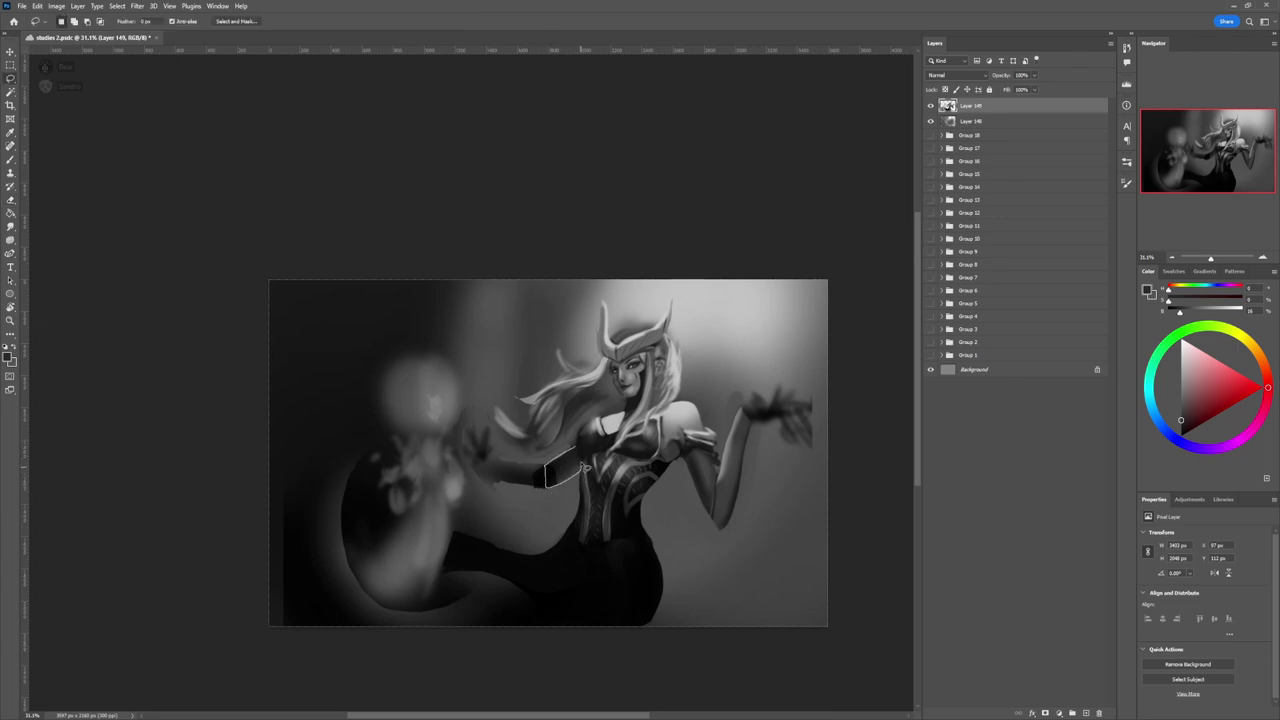
pyautogui.press('b')
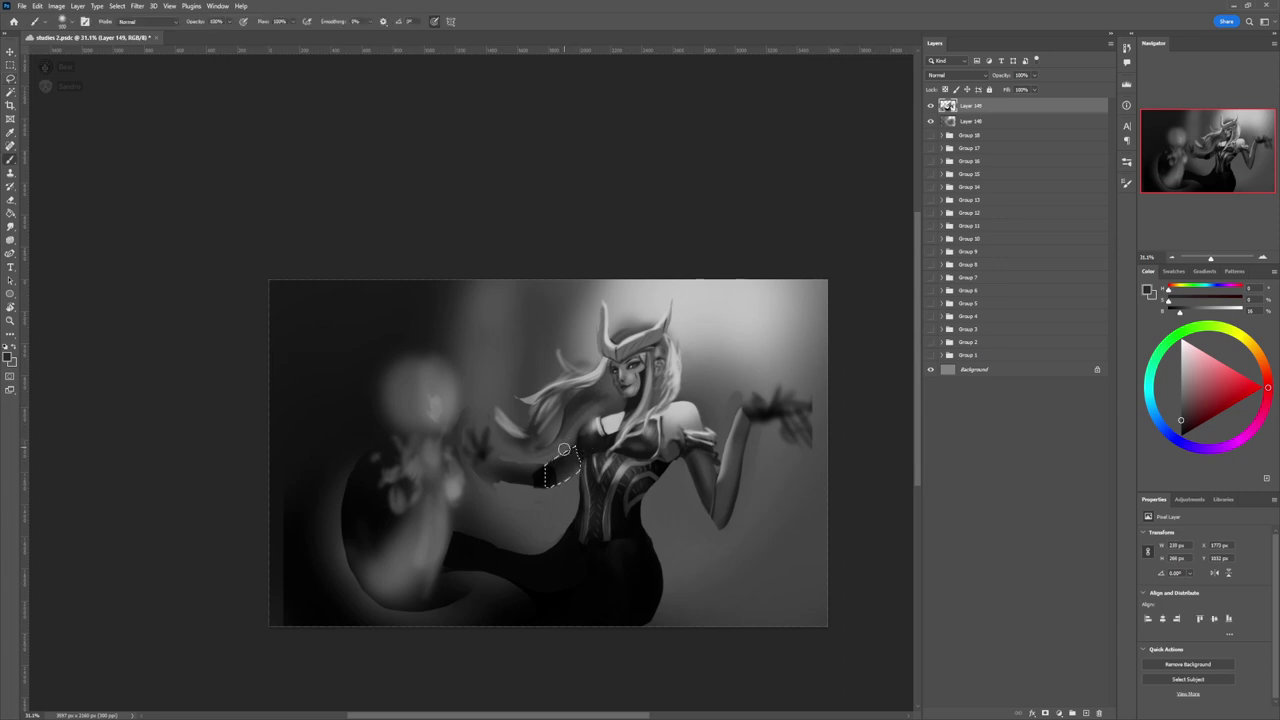
pyautogui.moveTo(1191, 389); pyautogui.dragTo(1180, 389)
pyautogui.moveTo(576, 456)
pyautogui.mouseDown()
pyautogui.moveTo(559, 492)
pyautogui.moveTo(551, 472)
pyautogui.moveTo(565, 489)
pyautogui.mouseUp()
pyautogui.click(1181, 418)
pyautogui.moveTo(1186, 411); pyautogui.dragTo(1177, 427)
pyautogui.moveTo(1182, 387); pyautogui.dragTo(1171, 380)
pyautogui.keyDown('alt'); pyautogui.click(817, 401); pyautogui.keyUp('alt')
pyautogui.keyDown('alt'); pyautogui.click(558, 456); pyautogui.keyUp('alt')
pyautogui.click(1179, 427)
pyautogui.press('l')
pyautogui.hotkey('ctrl', 'd')
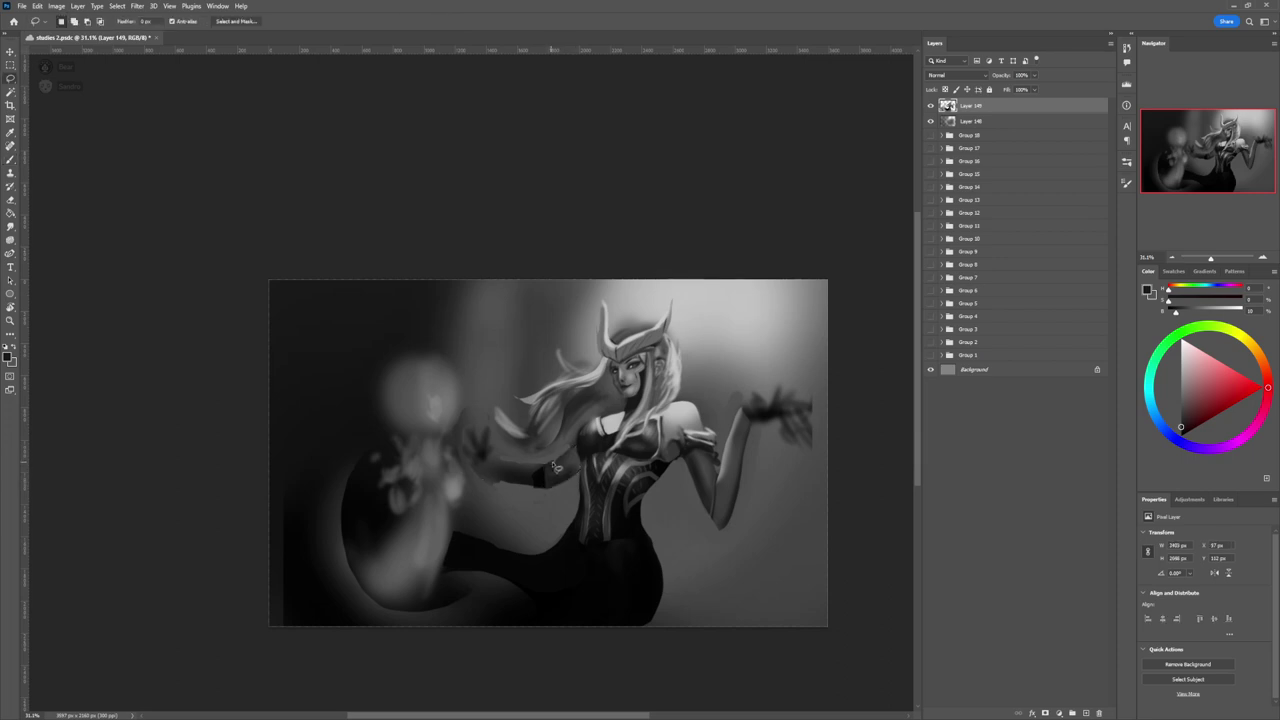
# - Outline the forearm and hand with a freehand selection and fill them with a dark grey sampled from the upper arm
pyautogui.moveTo(540, 469)
pyautogui.mouseDown()
pyautogui.moveTo(500, 465)
pyautogui.moveTo(491, 432)
pyautogui.moveTo(473, 433)
pyautogui.moveTo(490, 483)
pyautogui.moveTo(554, 495)
pyautogui.moveTo(476, 463)
pyautogui.moveTo(474, 426)
pyautogui.moveTo(556, 483)
pyautogui.moveTo(565, 471)
pyautogui.moveTo(487, 401)
pyautogui.moveTo(482, 438)
pyautogui.moveTo(548, 480)
pyautogui.moveTo(504, 436)
pyautogui.mouseUp()
pyautogui.press('b')
pyautogui.press(']')
pyautogui.press(']')
pyautogui.press(']')
pyautogui.press(']')
pyautogui.press(']')
pyautogui.press(']')
pyautogui.press(']')
pyautogui.press(']')
pyautogui.press(']')
pyautogui.keyDown('alt'); pyautogui.click(565, 463); pyautogui.keyUp('alt')
pyautogui.press('[')
pyautogui.press('[')
pyautogui.press('[')
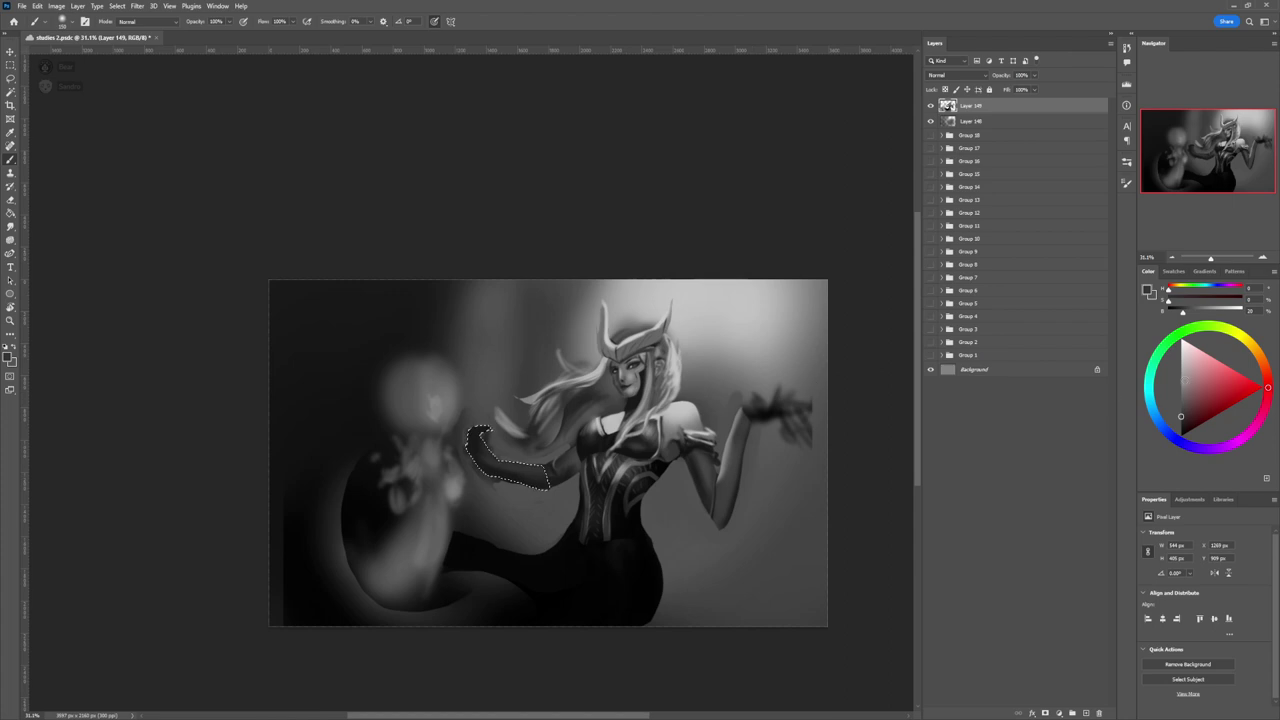
# - Add a soft lighter grey highlight along the selected forearm, sample a near-black from the torso, and clear the selection
pyautogui.click(1180, 393)
pyautogui.press('[')
pyautogui.press('[')
pyautogui.press('[')
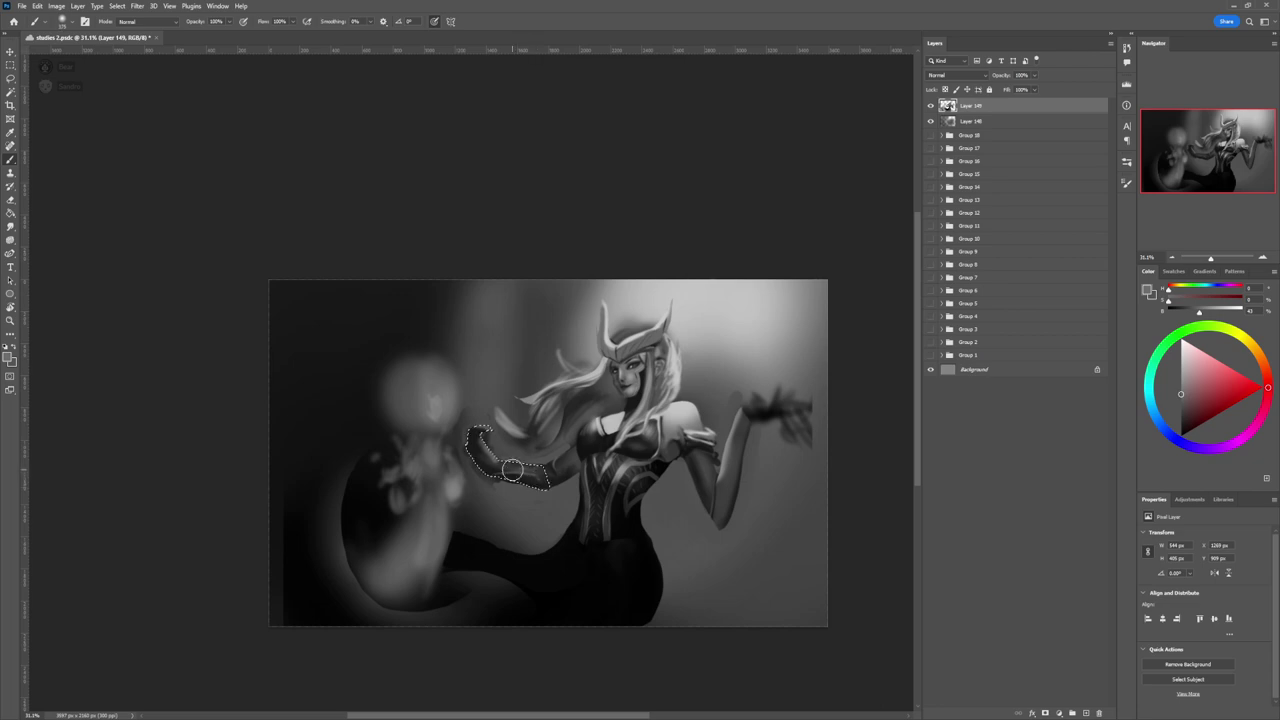
pyautogui.moveTo(512, 470)
pyautogui.mouseDown()
pyautogui.moveTo(539, 485)
pyautogui.moveTo(553, 477)
pyautogui.mouseUp()
pyautogui.keyDown('alt'); pyautogui.click(587, 451); pyautogui.keyUp('alt')
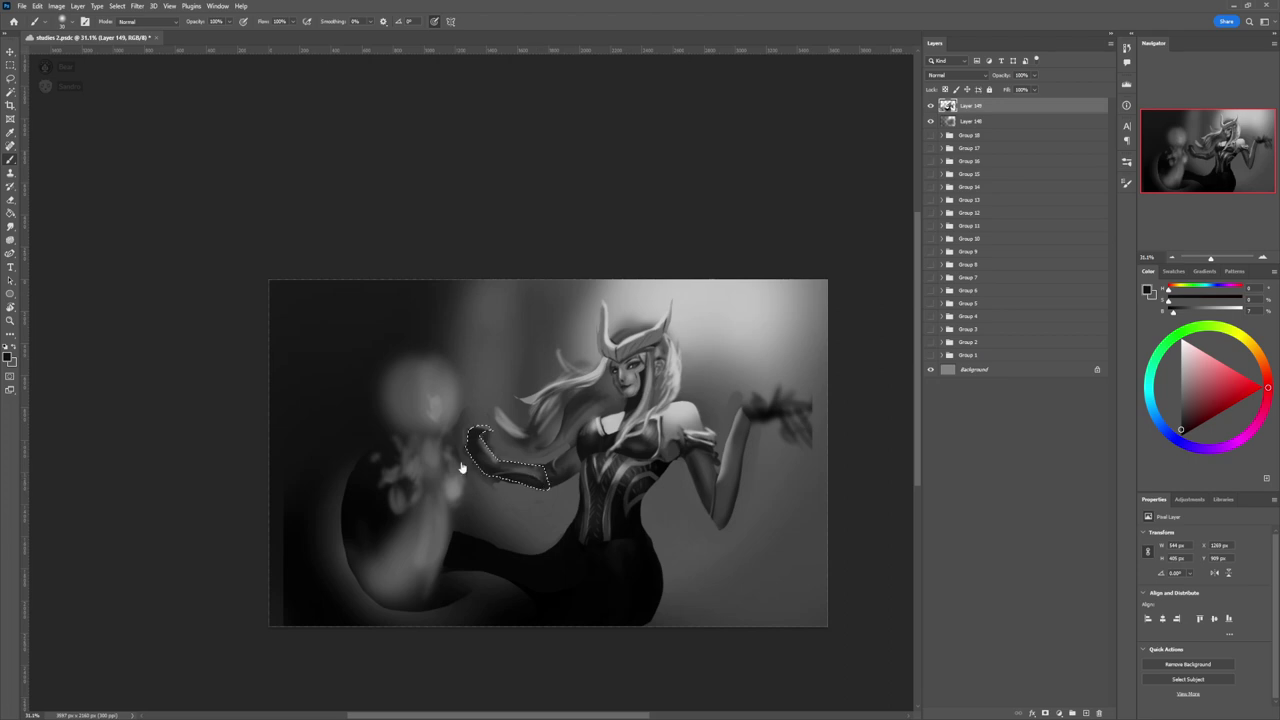
pyautogui.press('l')
pyautogui.hotkey('ctrl', 'd')
# - Outline the blurred glowing figure's head in profile, with face and chin, using a freehand selection
pyautogui.hotkey('ctrl', 'space')
pyautogui.moveTo(495, 501); pyautogui.dragTo(410, 500)
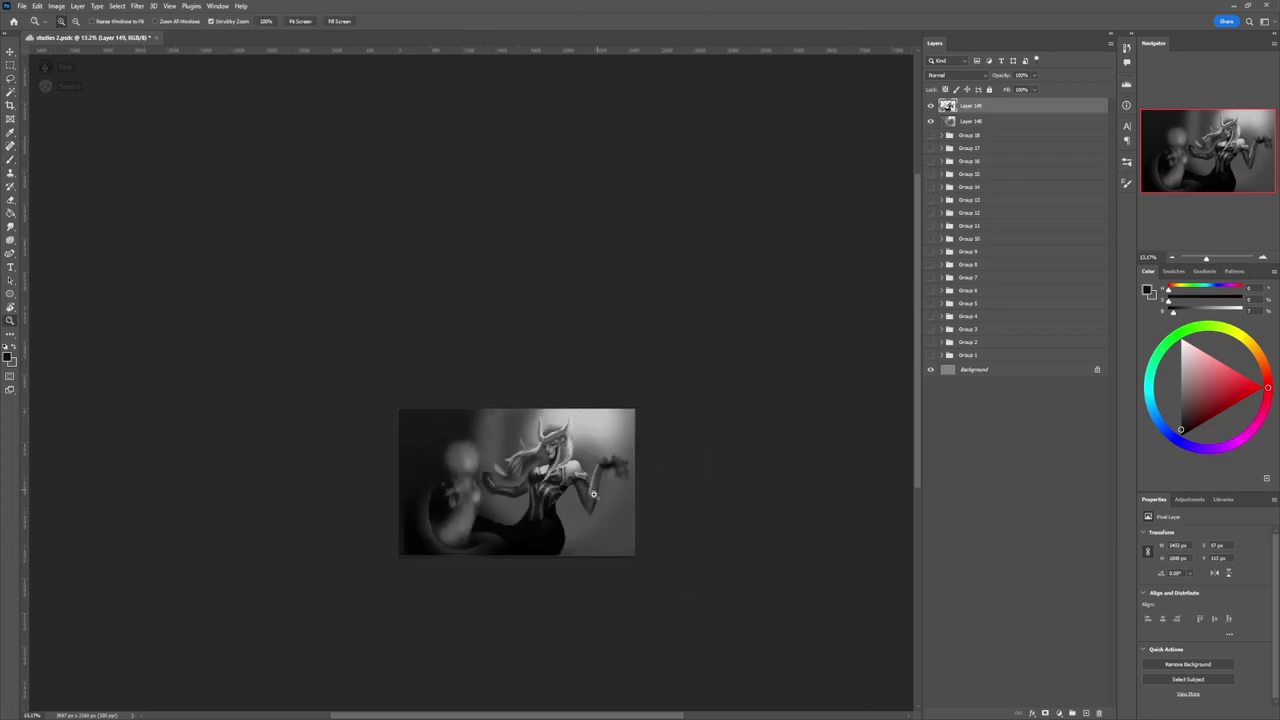
pyautogui.moveTo(565, 536); pyautogui.dragTo(575, 549)
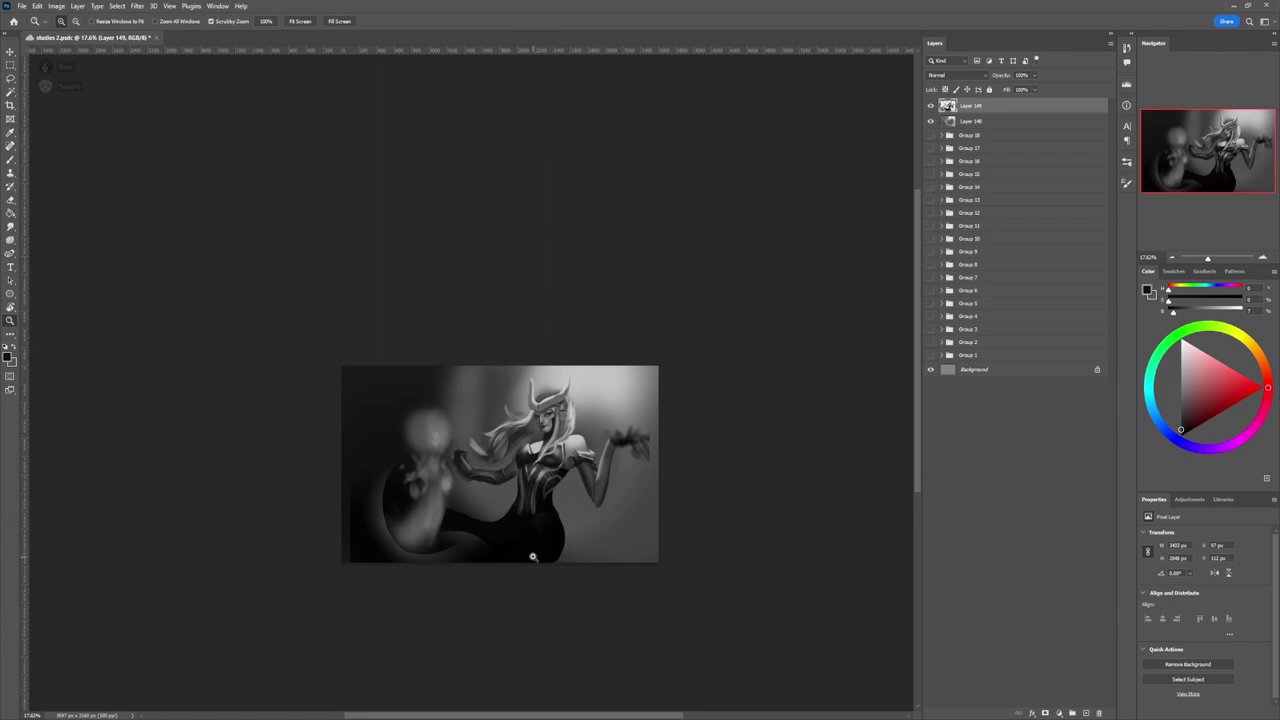
pyautogui.moveTo(513, 574); pyautogui.dragTo(544, 565)
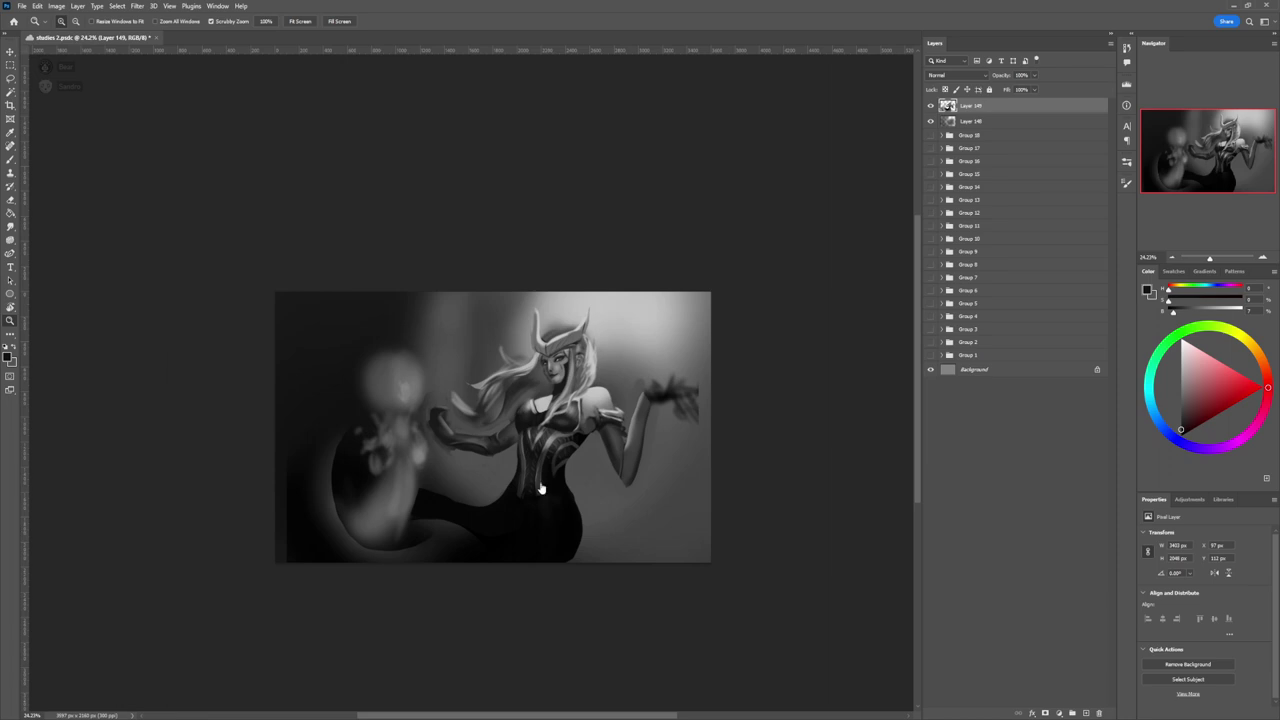
pyautogui.press('l')
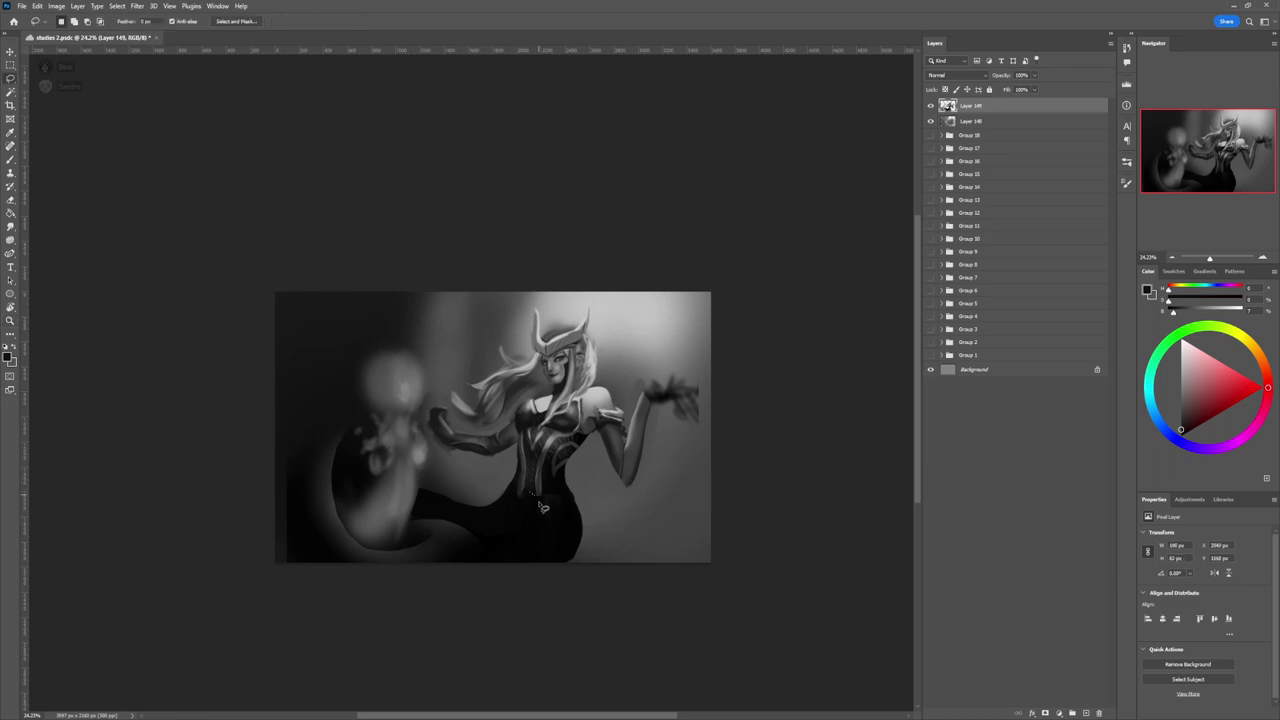
pyautogui.press('z')
pyautogui.moveTo(514, 523)
pyautogui.mouseDown()
pyautogui.moveTo(503, 494)
pyautogui.moveTo(468, 474)
pyautogui.mouseUp()
pyautogui.press('l')
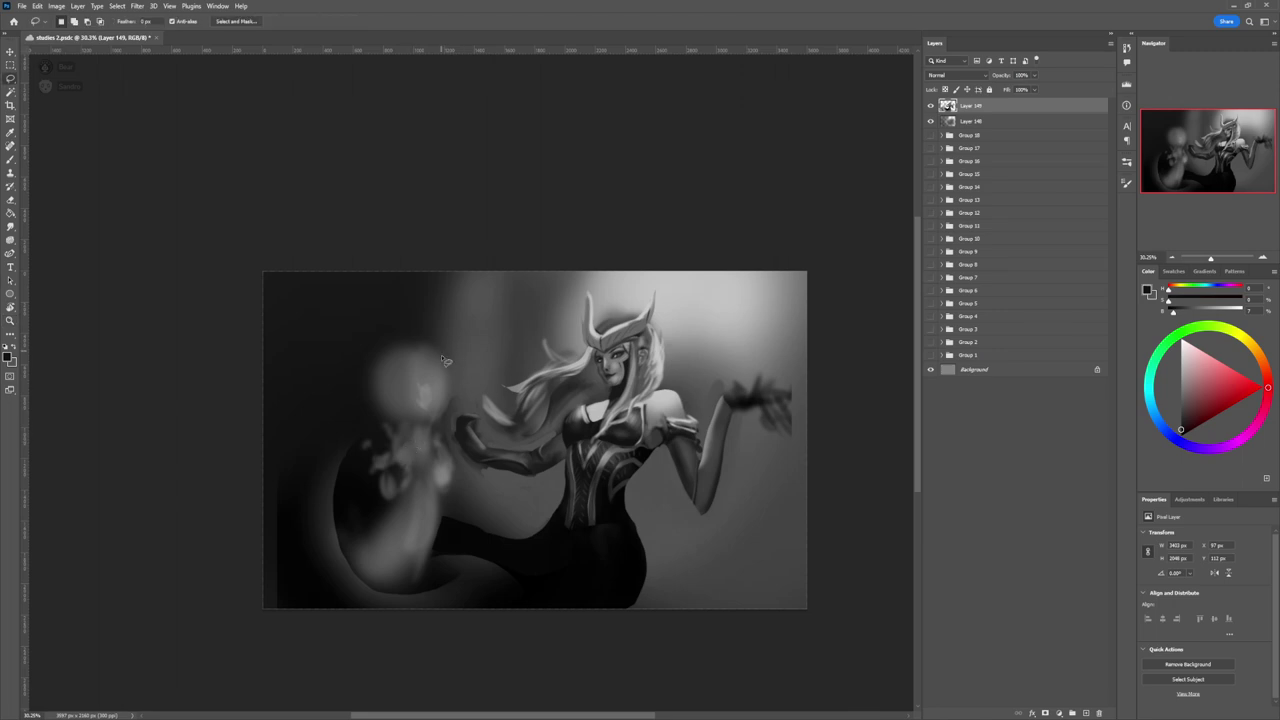
pyautogui.moveTo(426, 345); pyautogui.dragTo(451, 378)
pyautogui.moveTo(448, 433)
pyautogui.mouseDown()
pyautogui.moveTo(408, 440)
pyautogui.moveTo(366, 374)
pyautogui.moveTo(403, 346)
pyautogui.moveTo(447, 360)
pyautogui.mouseUp()
pyautogui.press('b')
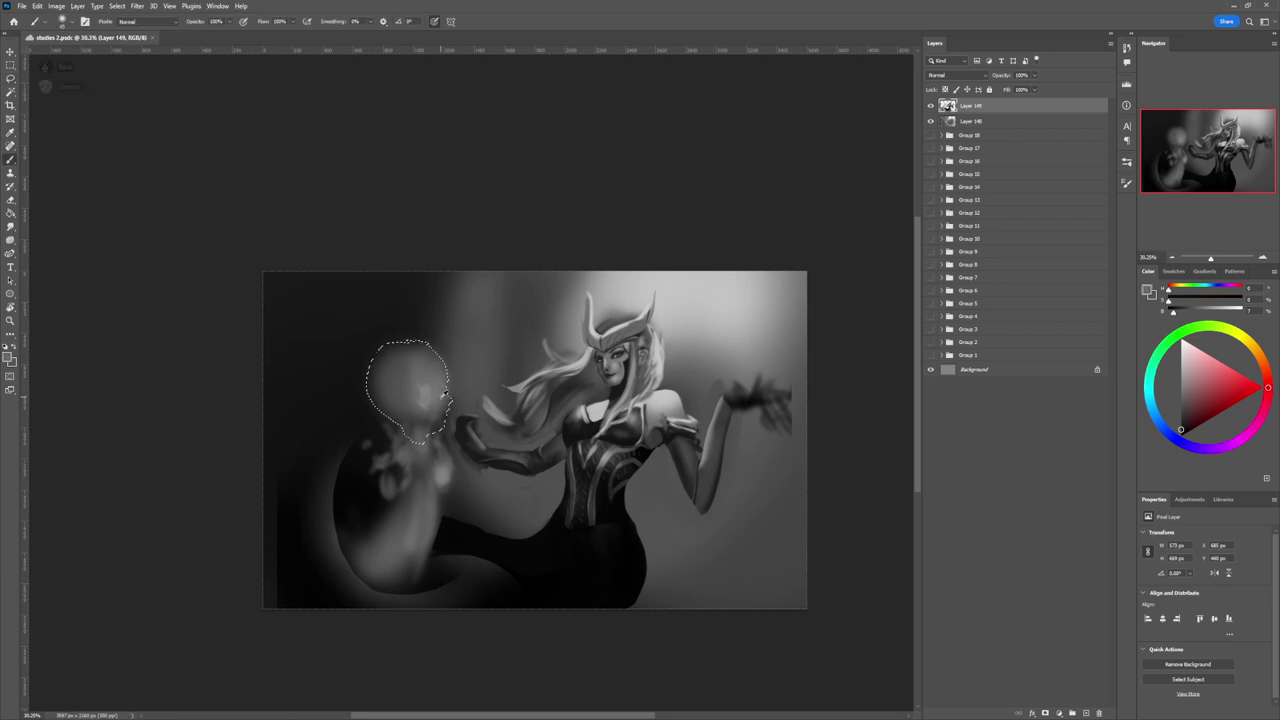
# - Fill the selected head with a flat mid grey sampled from its face, using a much larger brush
pyautogui.keyDown('alt'); pyautogui.click(445, 394); pyautogui.keyUp('alt')
pyautogui.press(']')
pyautogui.press(']')
pyautogui.press(']')
pyautogui.press(']')
pyautogui.press(']')
pyautogui.press(']')
pyautogui.press(']')
pyautogui.press(']')
pyautogui.press(']')
pyautogui.press(']')
pyautogui.press(']')
pyautogui.press(']')
pyautogui.press(']')
pyautogui.press(']')
pyautogui.press(']')
pyautogui.press(']')
pyautogui.press(']')
pyautogui.press(']')
pyautogui.moveTo(448, 340)
pyautogui.mouseDown()
pyautogui.moveTo(464, 416)
pyautogui.moveTo(434, 316)
pyautogui.moveTo(454, 392)
pyautogui.moveTo(440, 345)
pyautogui.mouseUp()
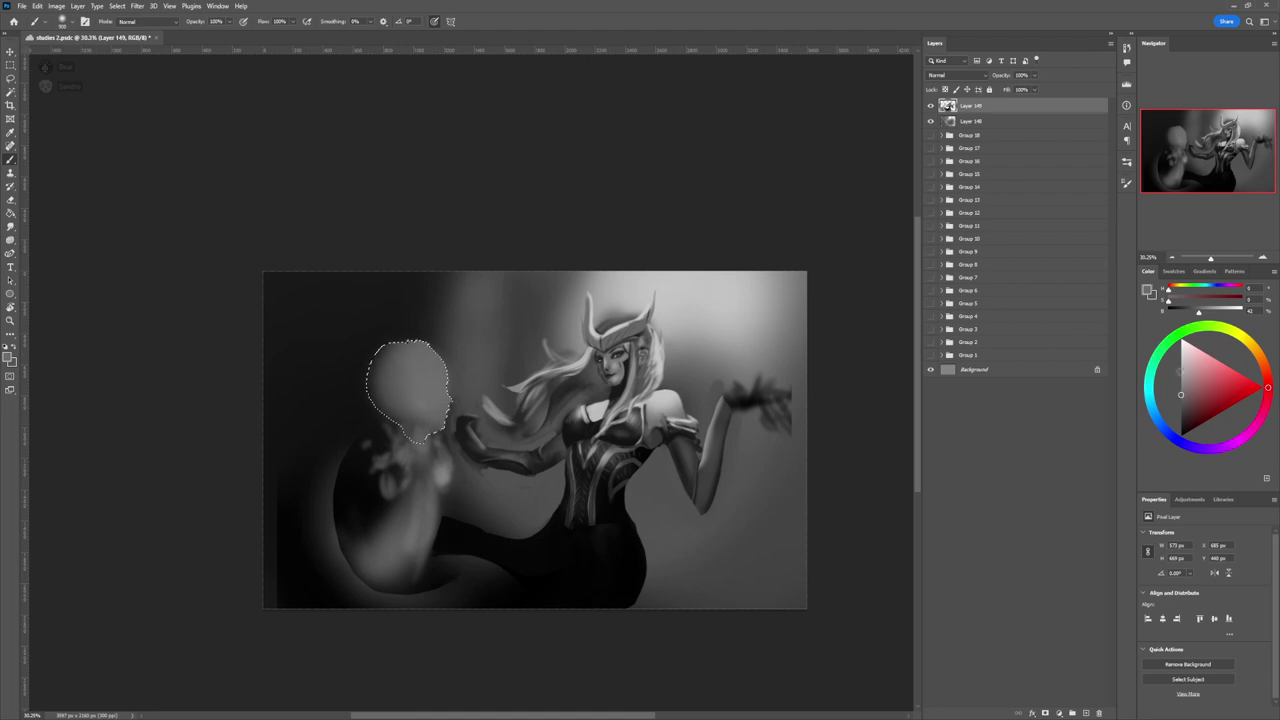
# - Darken the back of the selected head with a dark grey of 10% brightness to block in the hair
pyautogui.keyDown('alt'); pyautogui.click(380, 362); pyautogui.keyUp('alt')
pyautogui.press('[')
pyautogui.press('[')
pyautogui.press('[')
pyautogui.press('[')
pyautogui.press('[')
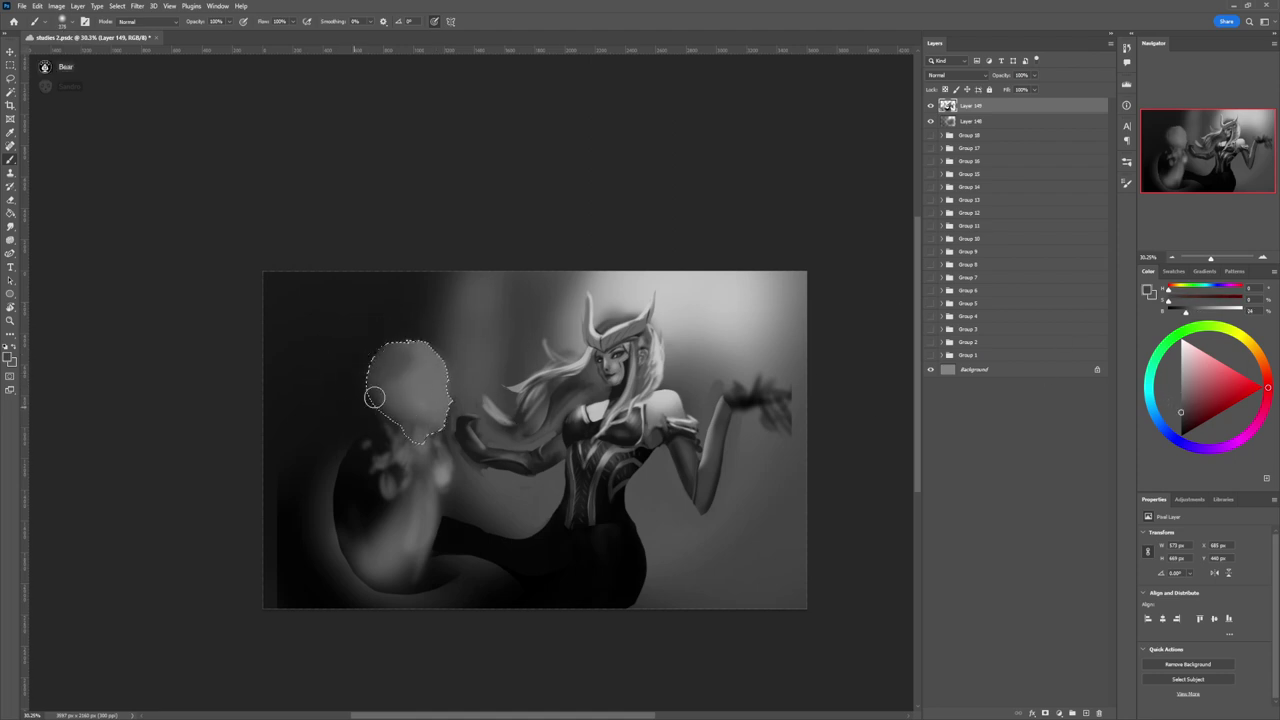
pyautogui.moveTo(1178, 415); pyautogui.dragTo(1180, 425)
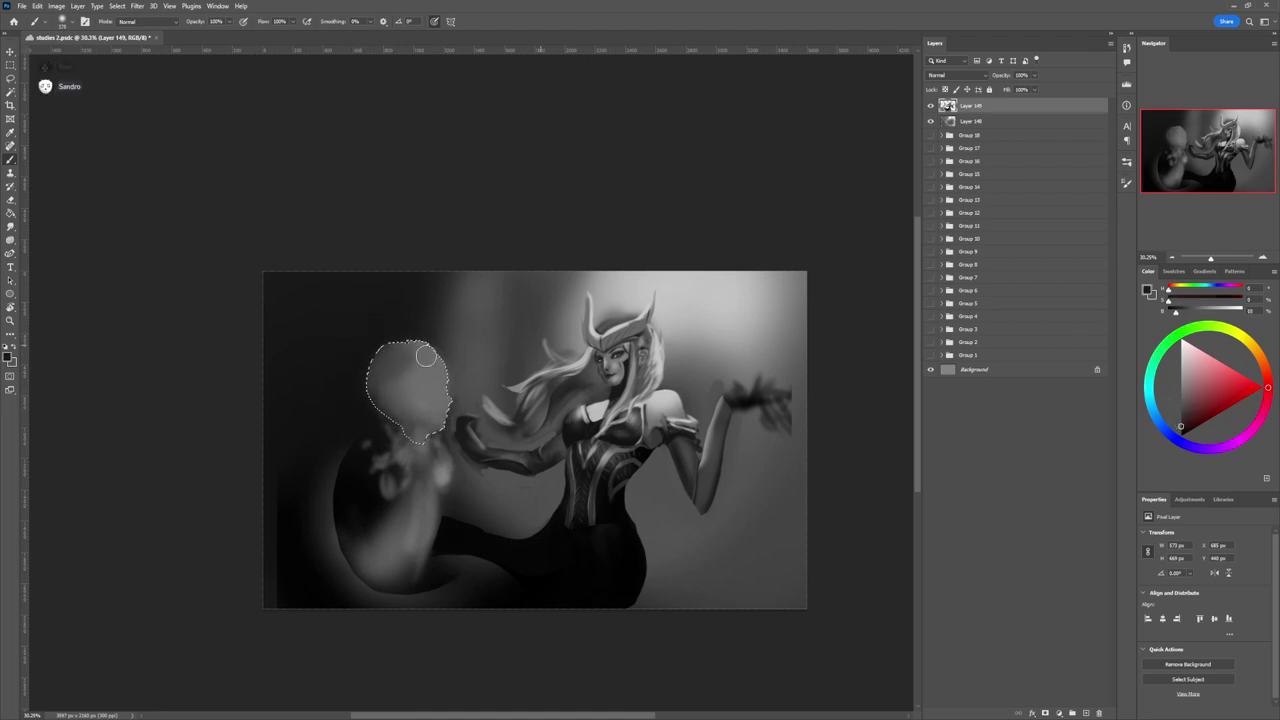
pyautogui.moveTo(397, 362); pyautogui.dragTo(374, 403)
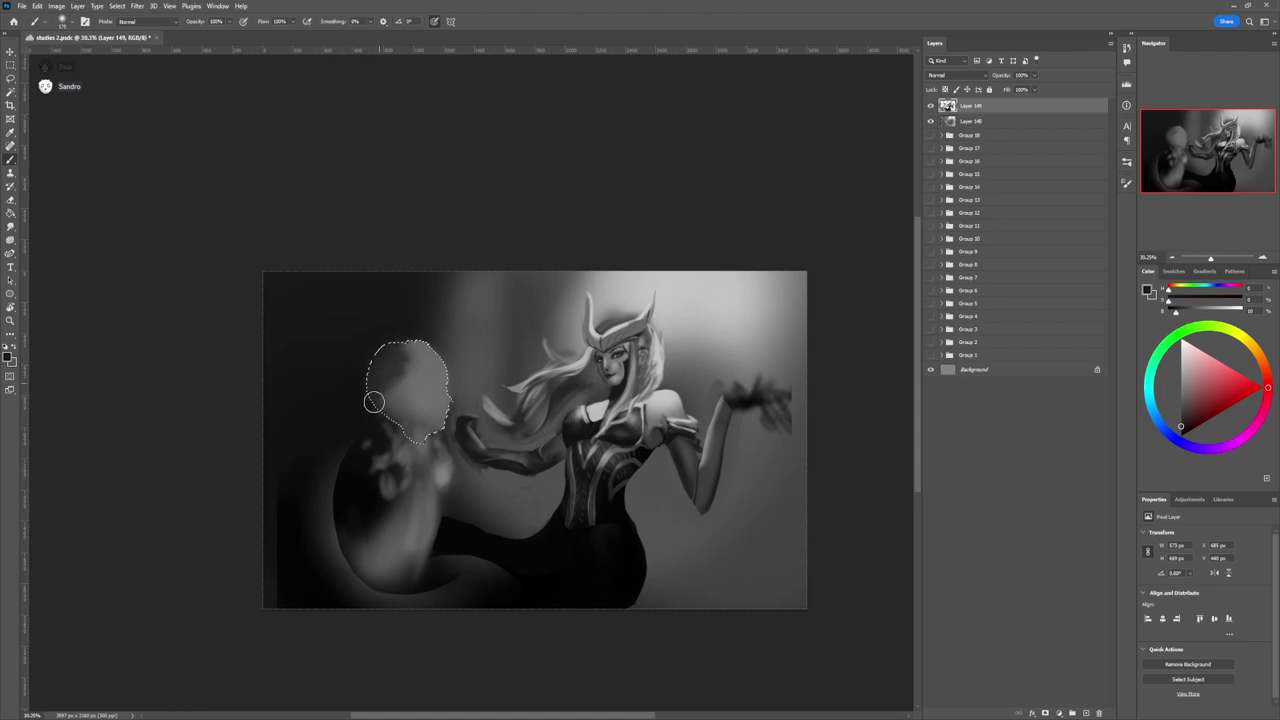
pyautogui.press(']')
pyautogui.press(']')
pyautogui.press(']')
pyautogui.moveTo(397, 358)
pyautogui.mouseDown()
pyautogui.moveTo(365, 378)
pyautogui.moveTo(386, 400)
pyautogui.mouseUp()
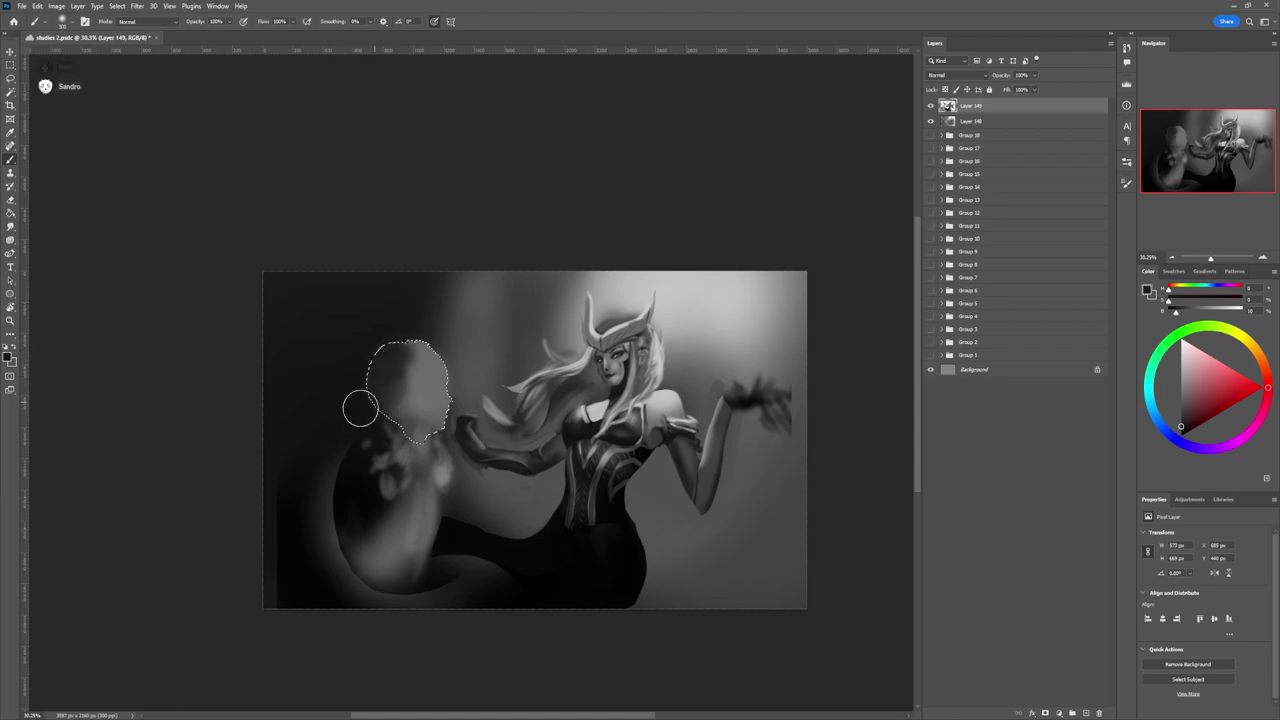
# - Extend the dark hair mass toward the temple, jaw and crown of the selected head, varying the brush size
pyautogui.press('[')
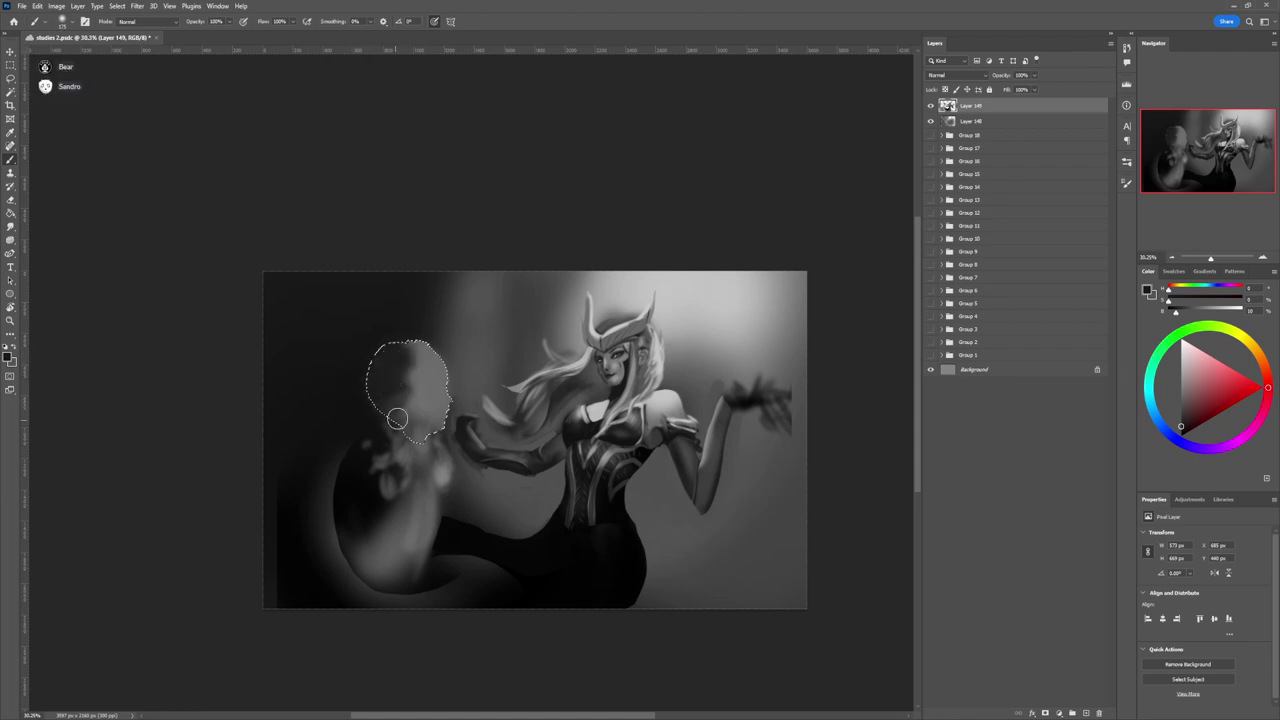
pyautogui.press(']')
pyautogui.press(']')
pyautogui.press(']')
pyautogui.moveTo(397, 416)
pyautogui.mouseDown()
pyautogui.moveTo(409, 424)
pyautogui.moveTo(431, 376)
pyautogui.mouseUp()
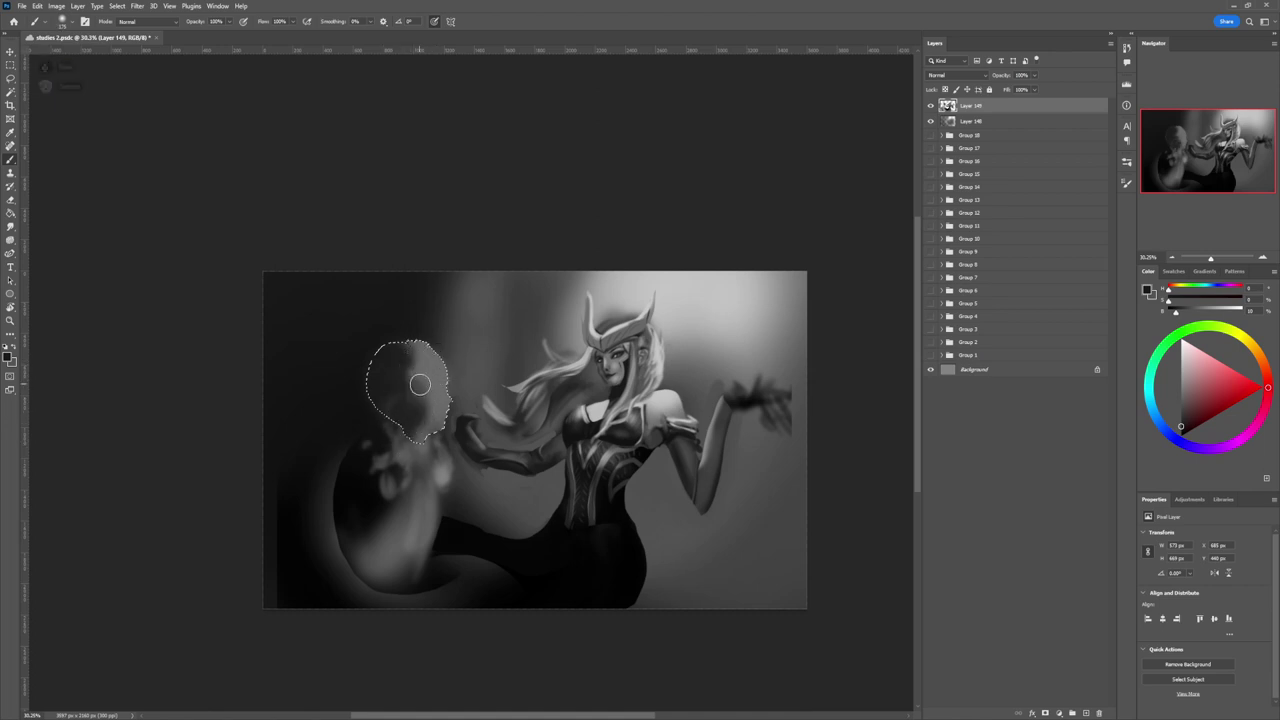
pyautogui.press('[')
pyautogui.press('[')
pyautogui.press(']')
pyautogui.press(']')
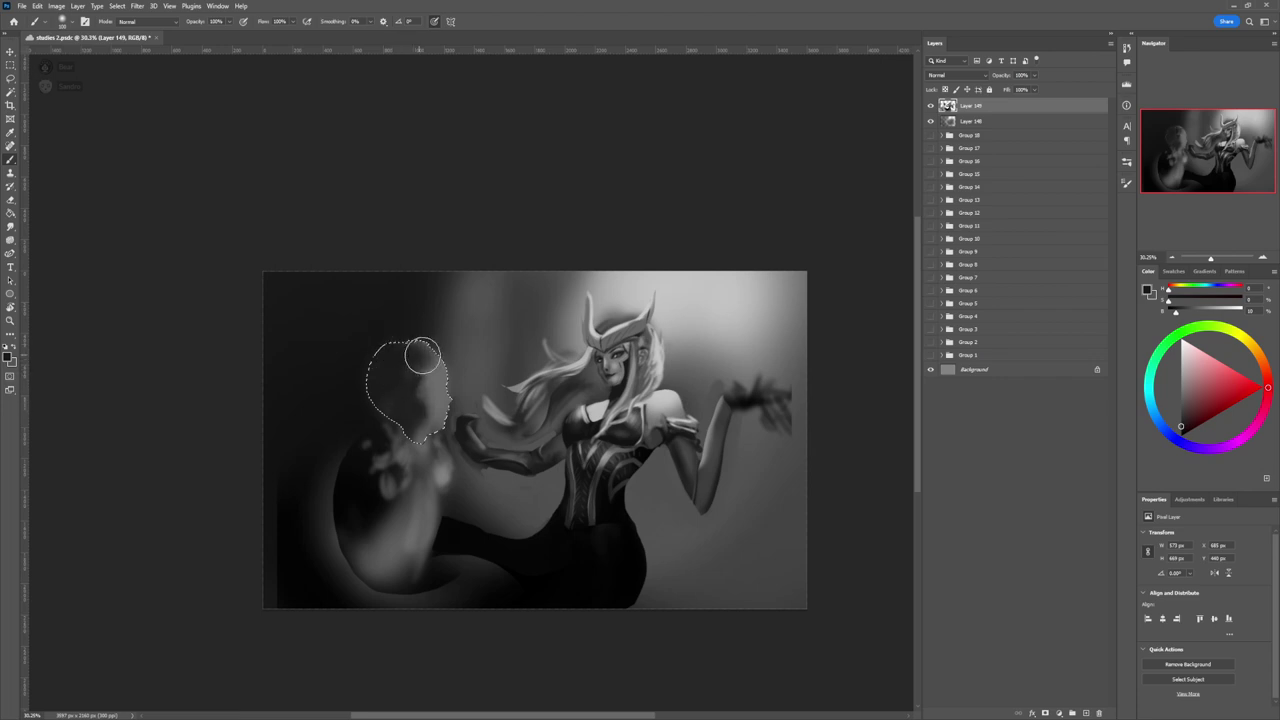
# - Paint lighter hair strands across the crown of the profile head with a smaller brush and a 32% brightness grey
pyautogui.press('[')
pyautogui.press('[')
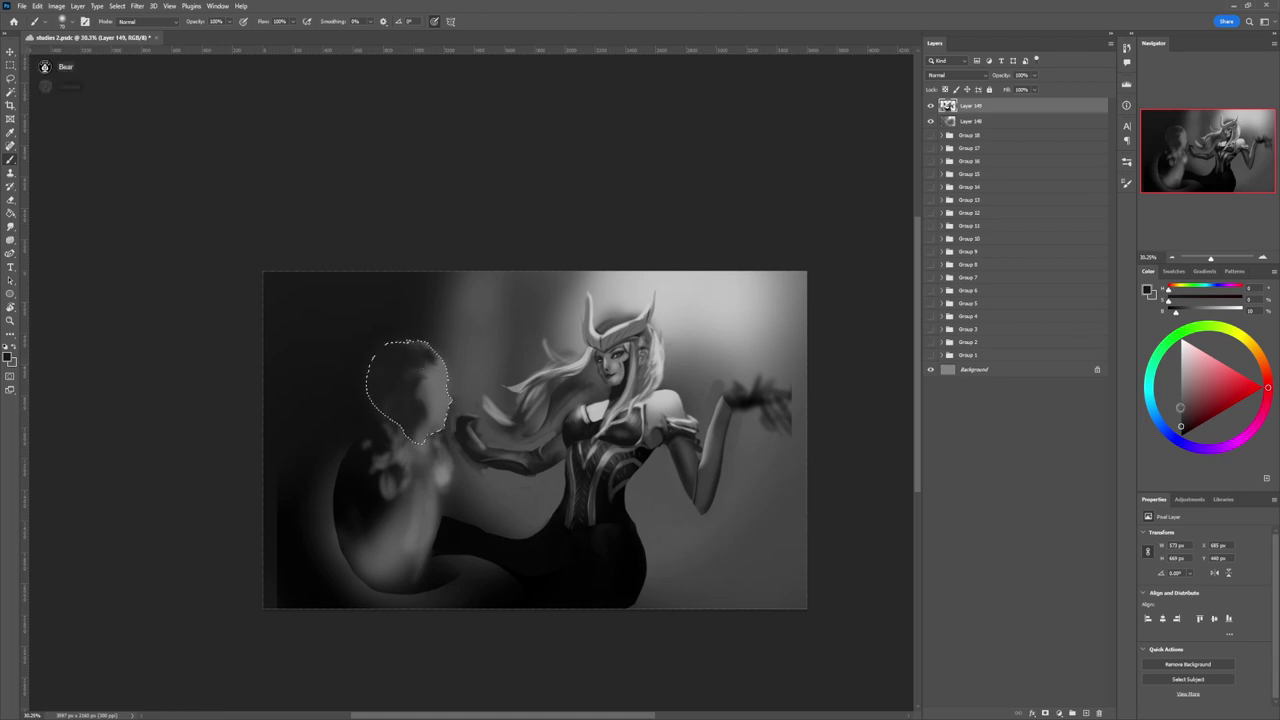
pyautogui.click(1181, 405)
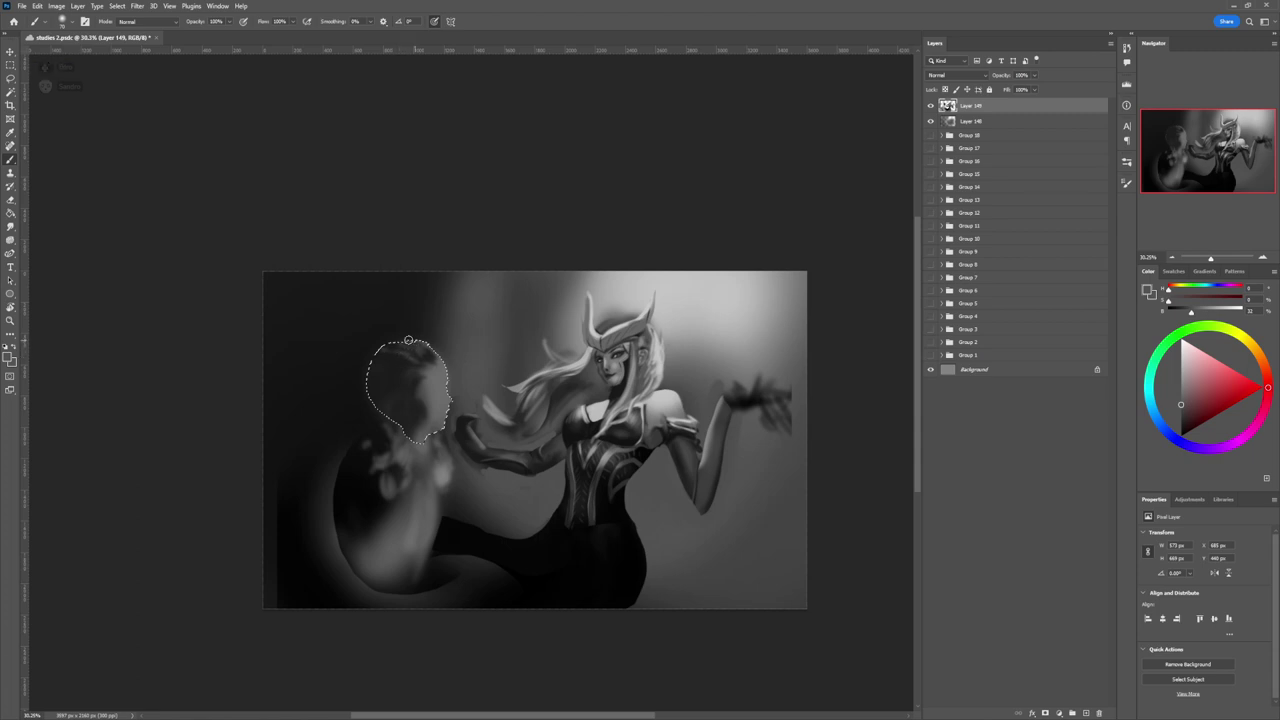
pyautogui.moveTo(412, 346); pyautogui.dragTo(394, 357)
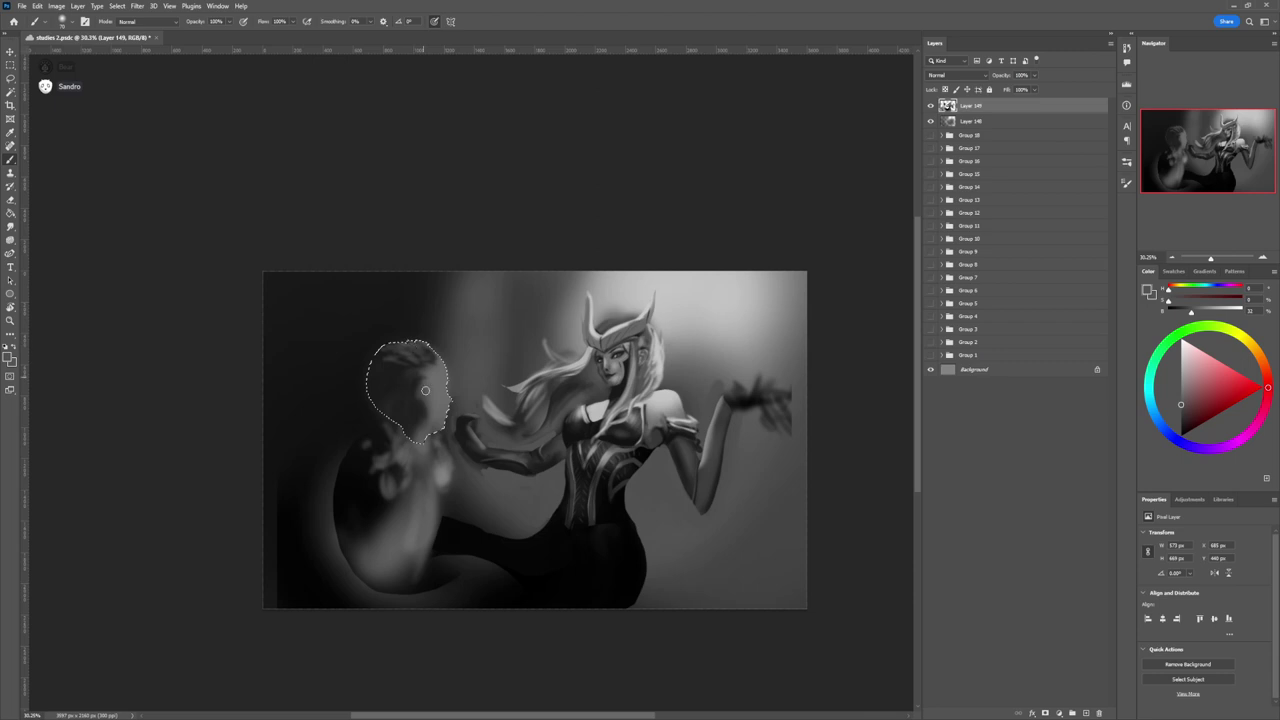
# - Paint the profile's facial features and shade the cheek and temple with a 14% brightness grey, enlarging the brush for soft shading
pyautogui.click(1178, 421)
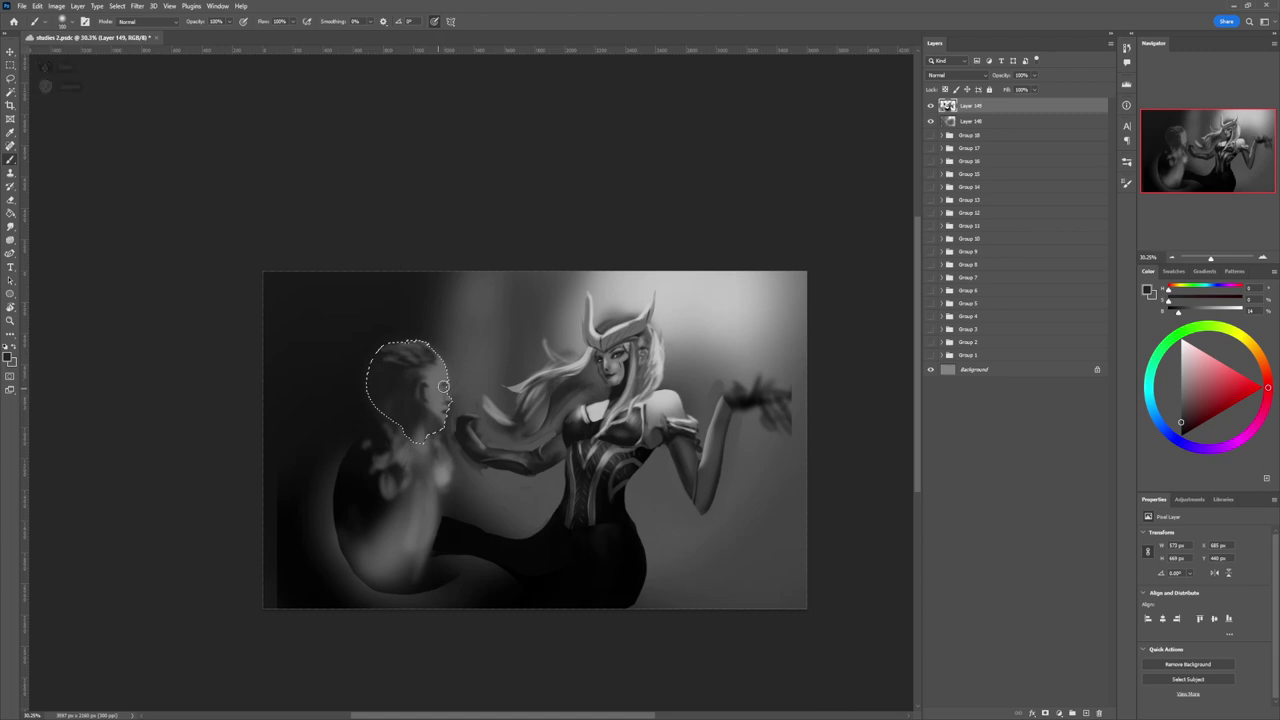
pyautogui.press(']')
pyautogui.press(']')
pyautogui.press(']')
pyautogui.press(']')
pyautogui.press(']')
pyautogui.press(']')
pyautogui.moveTo(424, 370); pyautogui.dragTo(436, 427)
pyautogui.moveTo(420, 383)
pyautogui.mouseDown()
pyautogui.moveTo(434, 427)
pyautogui.moveTo(412, 404)
pyautogui.moveTo(442, 410)
pyautogui.mouseUp()
# - Deepen the nape and back edge of the profile head with a near-black of 7% brightness, and clear the selection
pyautogui.click(1181, 428)
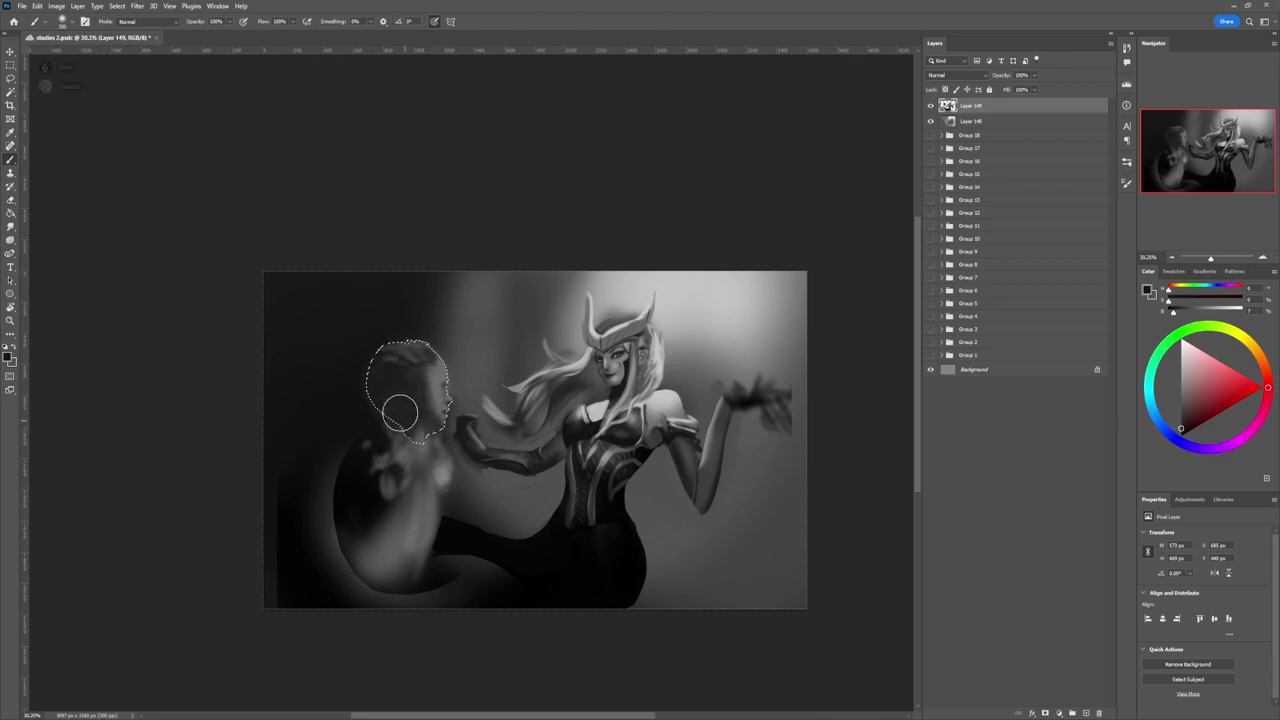
pyautogui.press(']')
pyautogui.press(']')
pyautogui.press(']')
pyautogui.moveTo(403, 431)
pyautogui.mouseDown()
pyautogui.moveTo(419, 414)
pyautogui.moveTo(365, 374)
pyautogui.moveTo(381, 420)
pyautogui.mouseUp()
pyautogui.press('[')
pyautogui.press('[')
pyautogui.press('[')
pyautogui.press('[')
pyautogui.press('[')
pyautogui.press('[')
pyautogui.moveTo(367, 364)
pyautogui.mouseDown()
pyautogui.moveTo(406, 373)
pyautogui.moveTo(380, 404)
pyautogui.mouseUp()
pyautogui.press('l')
pyautogui.hotkey('ctrl', 'd')
# - Check how the reworked head and arm read within the whole composition at different zoom levels
pyautogui.press('z')
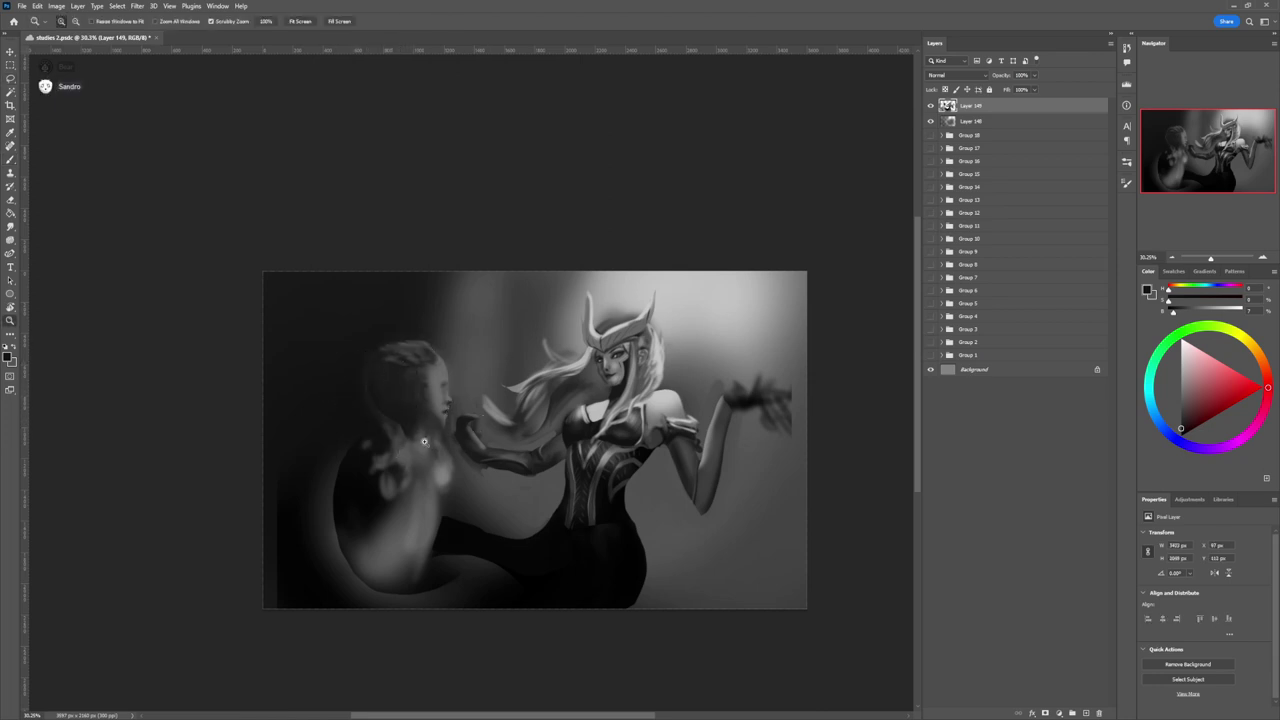
pyautogui.moveTo(483, 450); pyautogui.dragTo(400, 450)
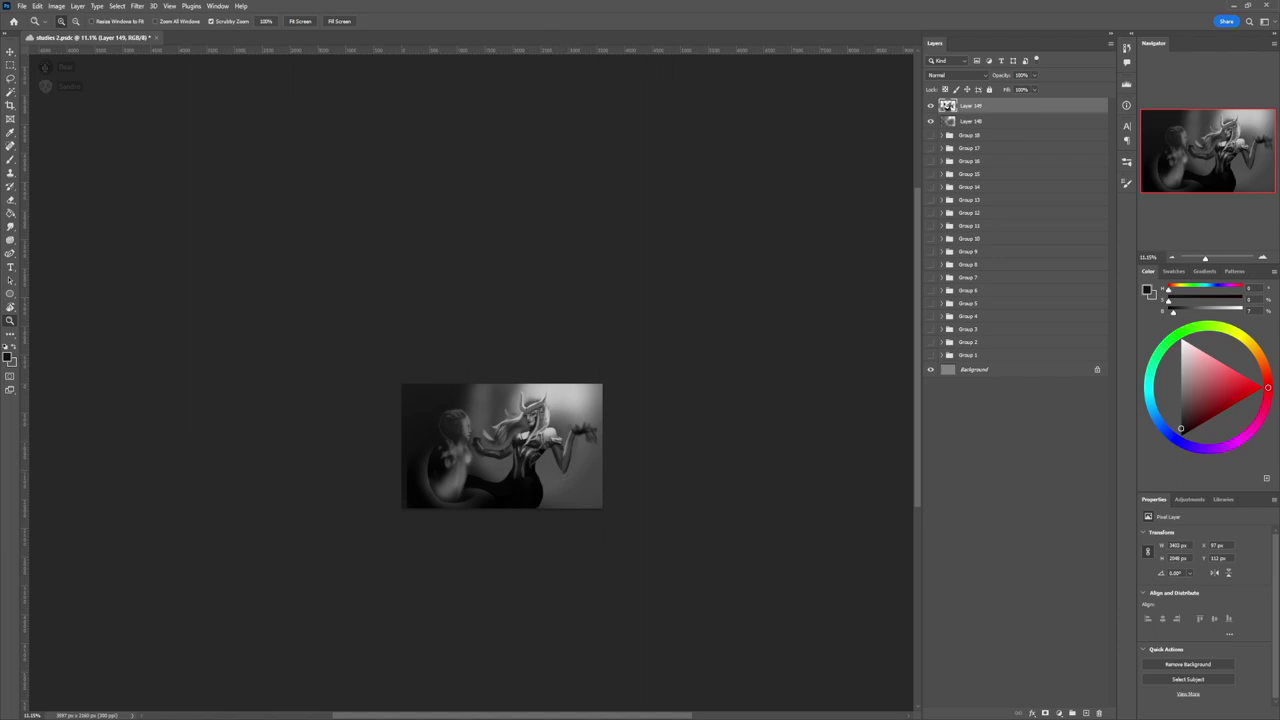
pyautogui.scroll(5, 470, 470)
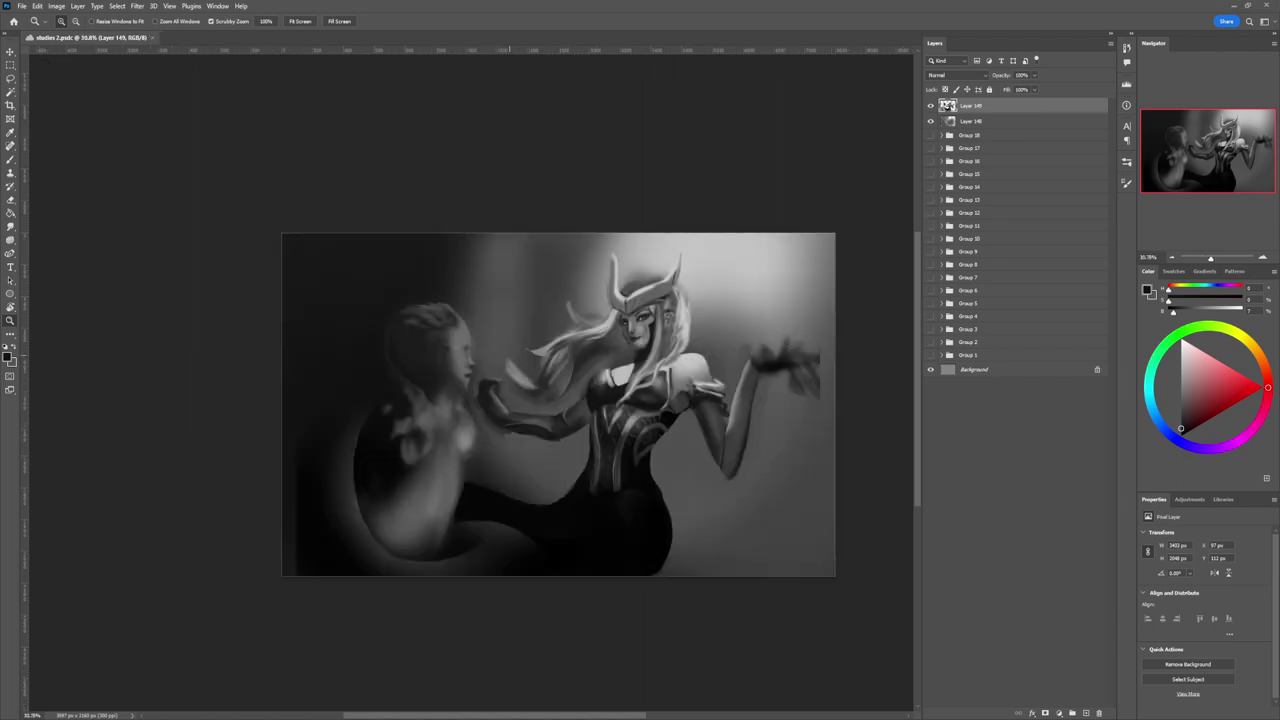
pyautogui.click(641, 437)
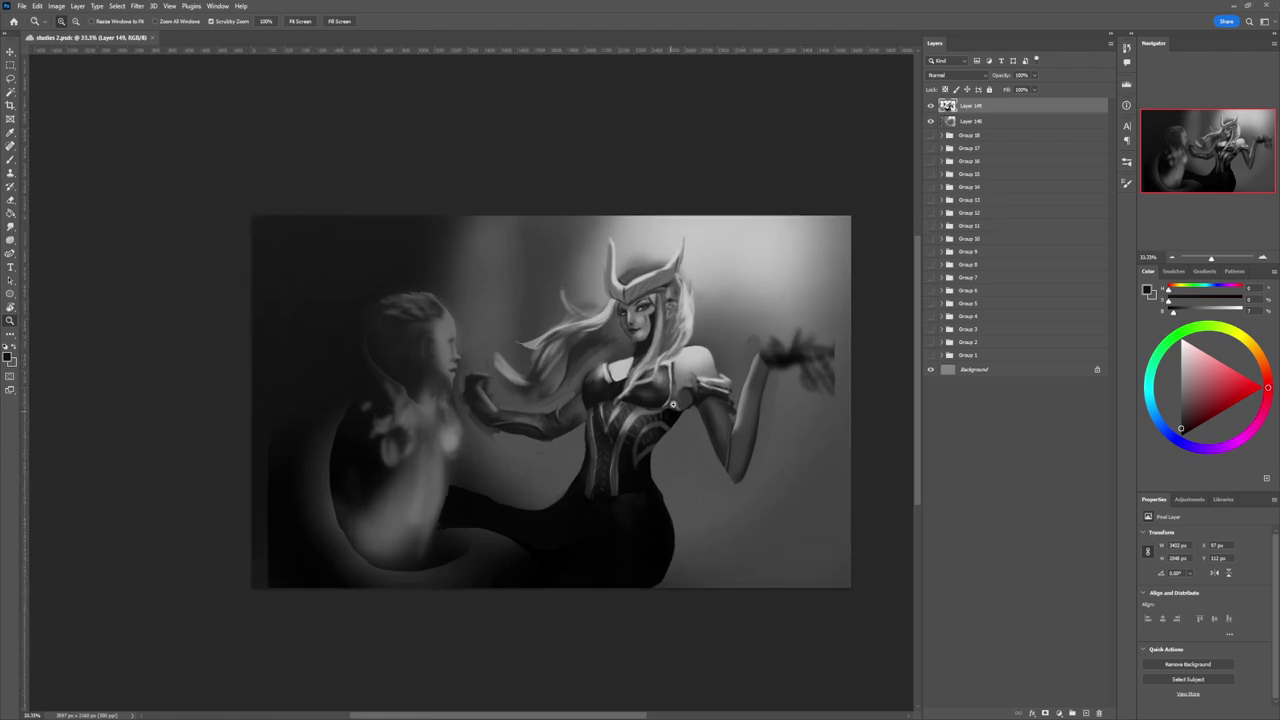
pyautogui.scroll(-3, 633, 479)
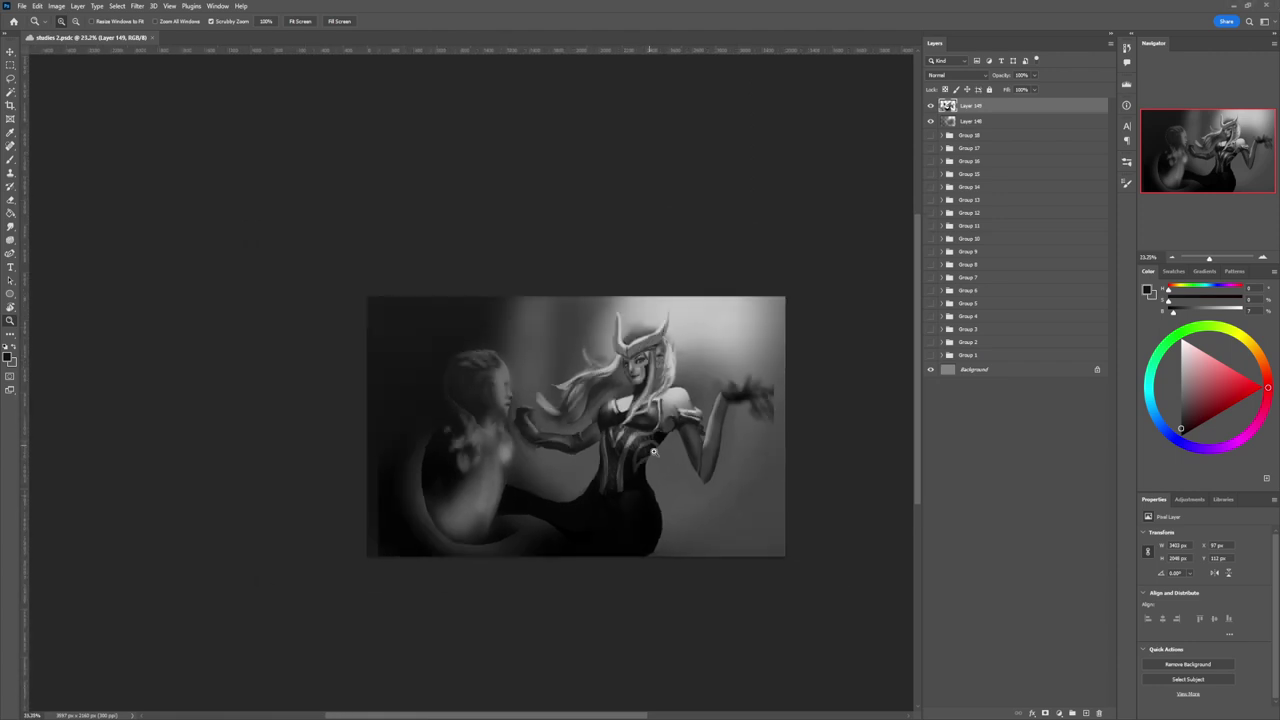
pyautogui.scroll(1, 700, 577)
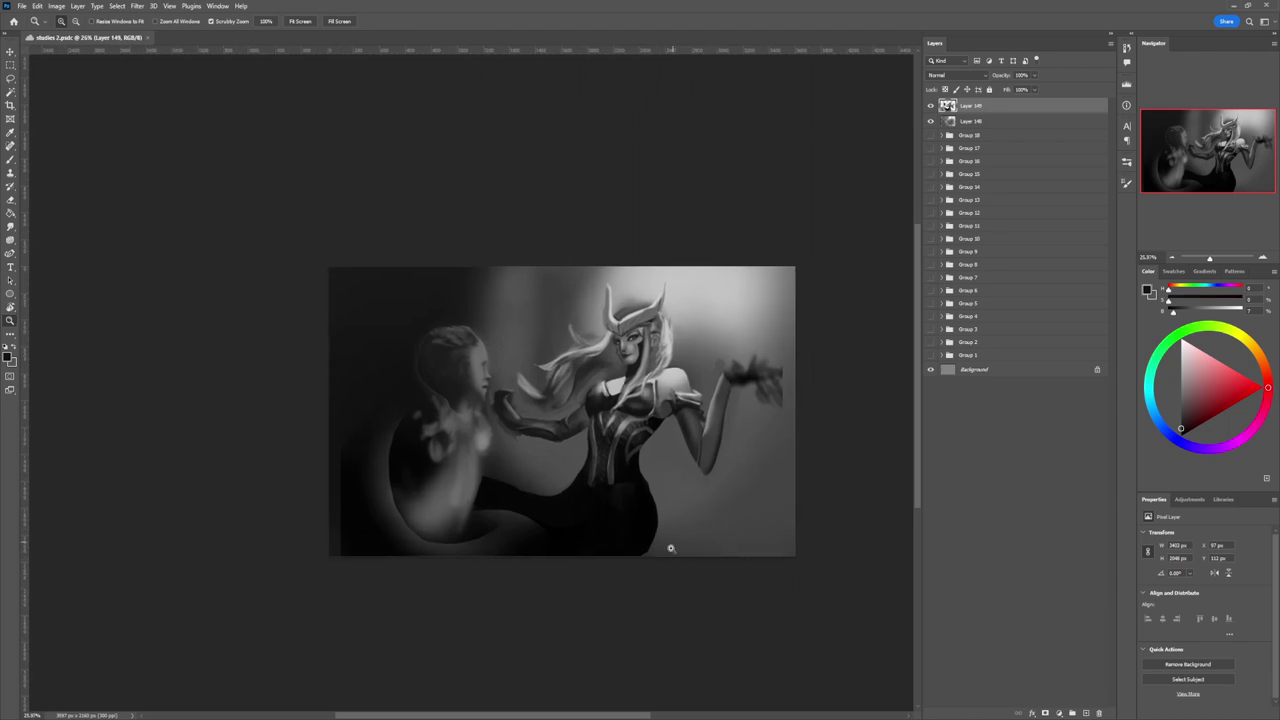
# - Darken the backdrop on Layer 148 between the two figures, beneath the woman's outstretched arm, using an enlarged brush
pyautogui.click(671, 600)
pyautogui.scroll(-1, 671, 601)
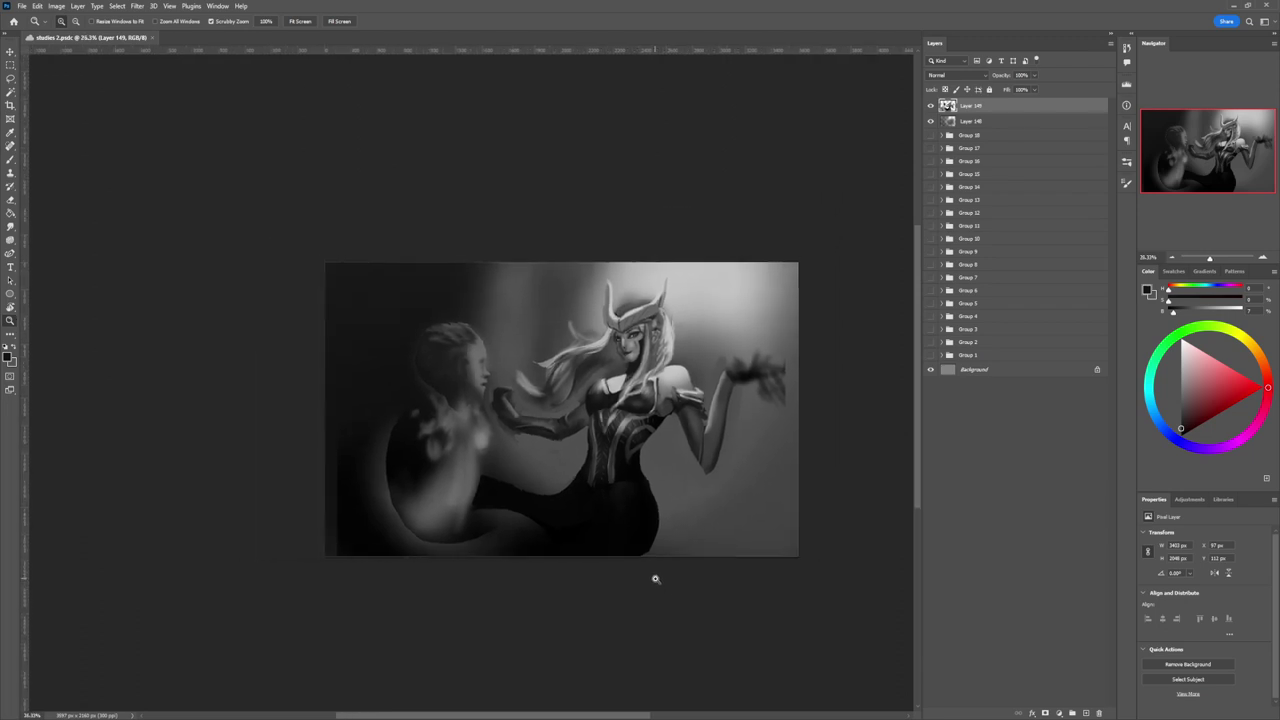
pyautogui.scroll(-2, 655, 580)
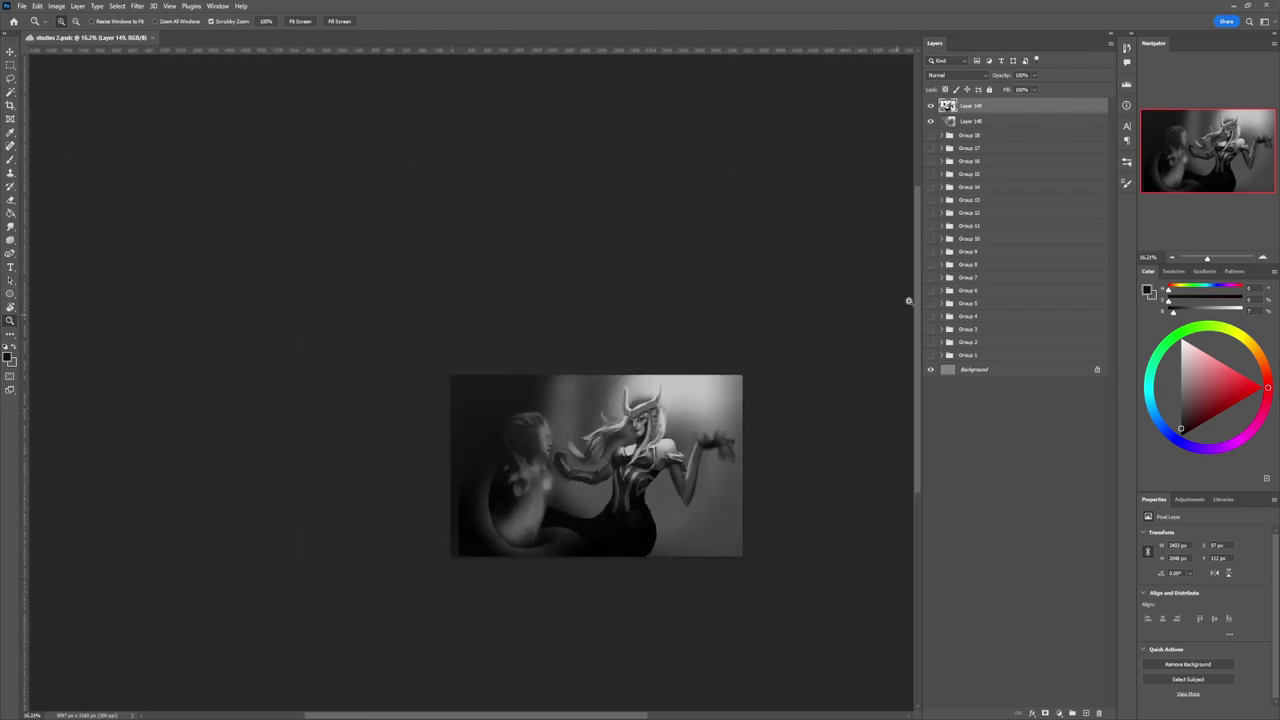
pyautogui.moveTo(908, 300); pyautogui.dragTo(883, 415)
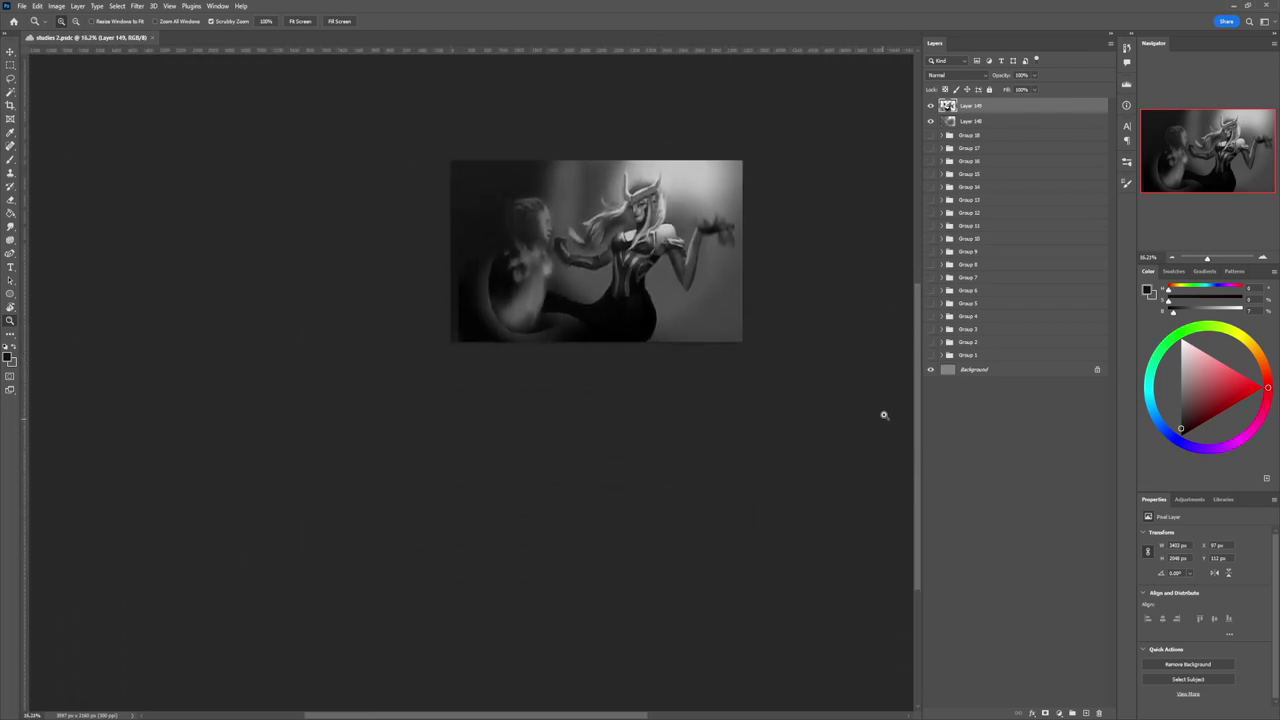
pyautogui.scroll(1, 851, 434)
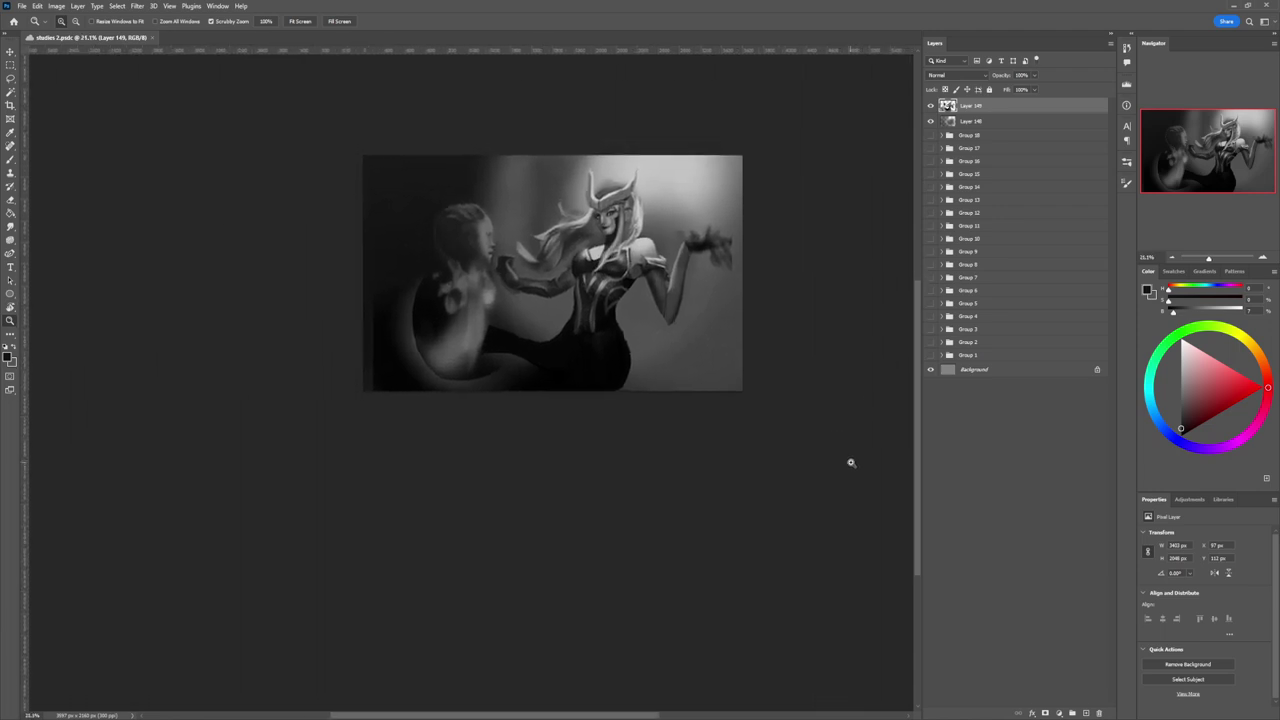
pyautogui.scroll(1, 840, 437)
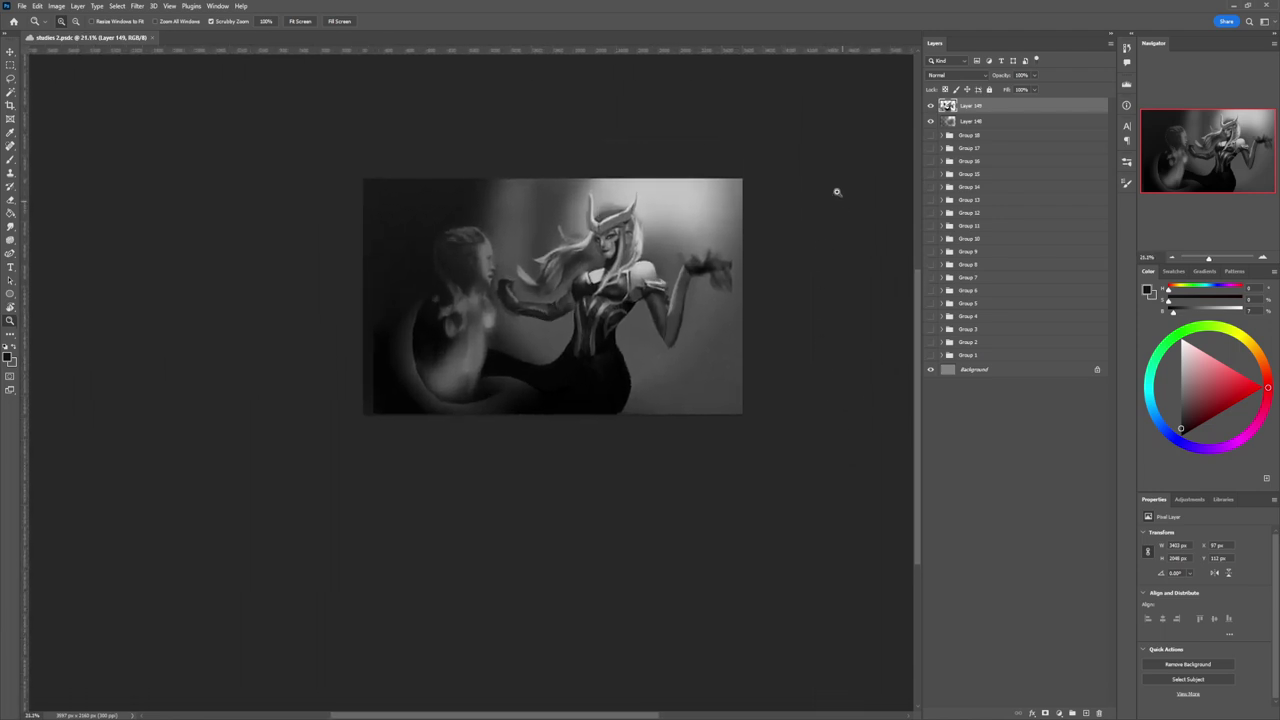
pyautogui.press('b')
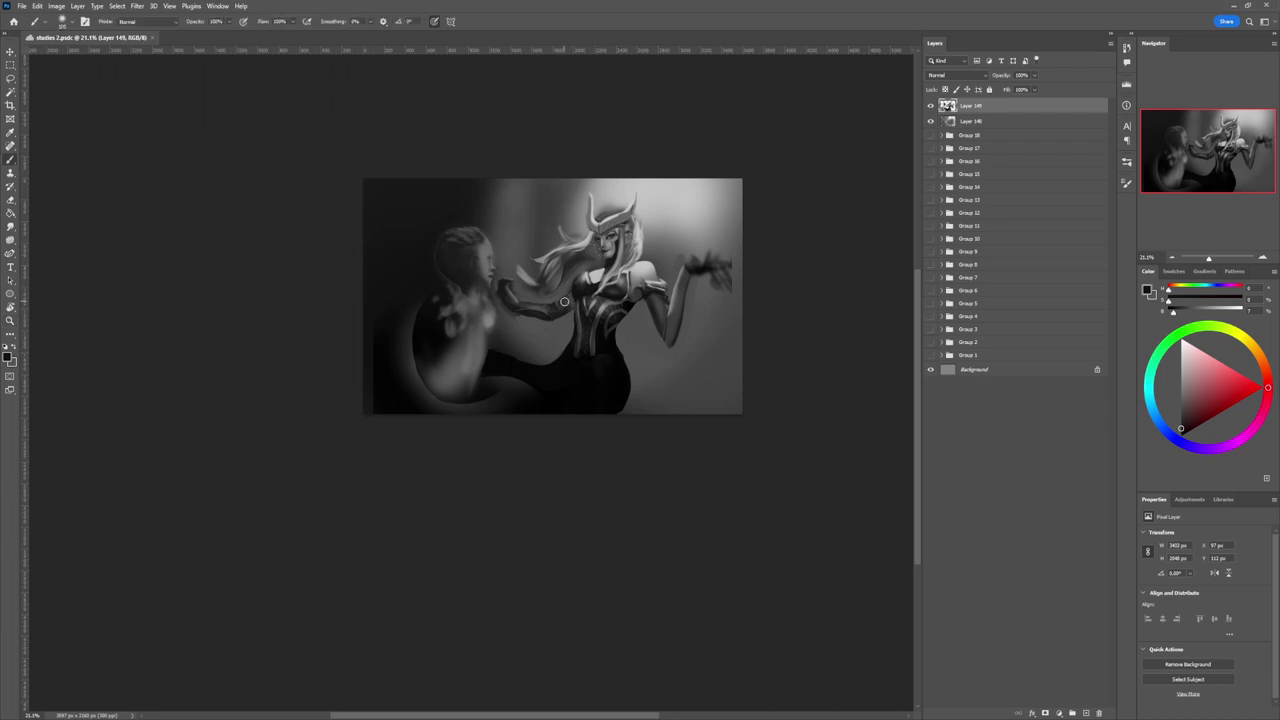
pyautogui.click(948, 125)
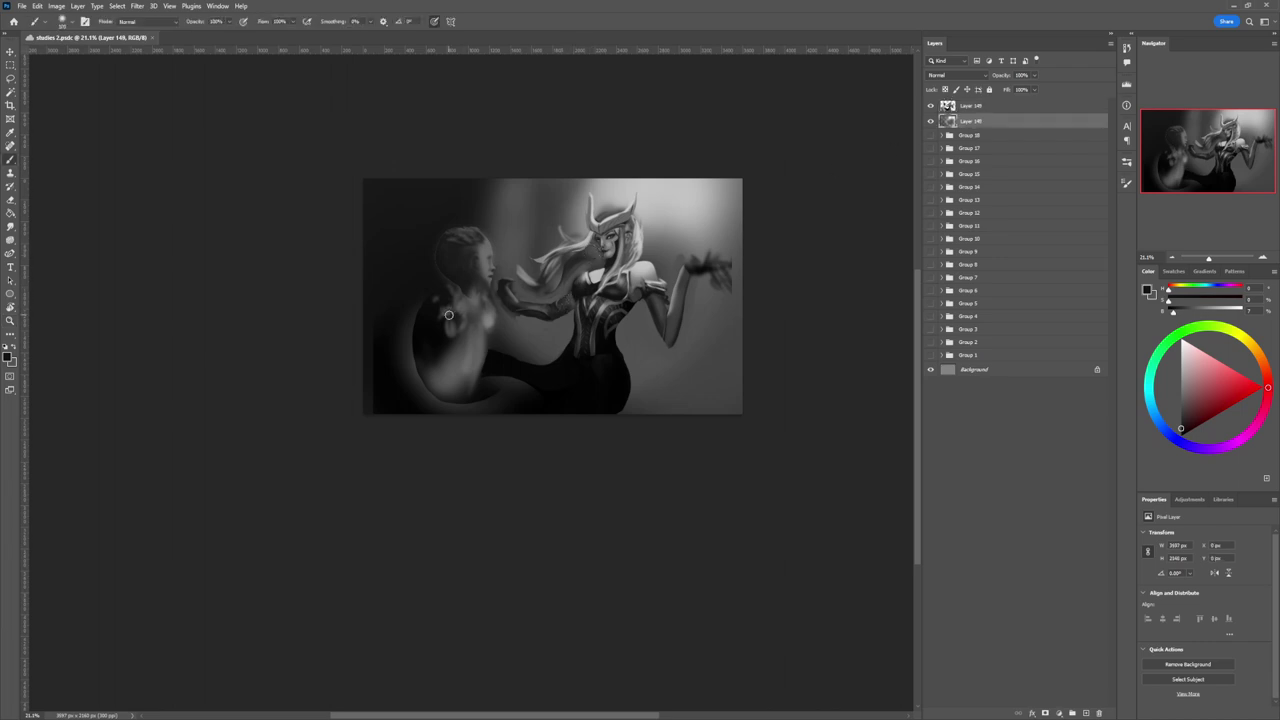
pyautogui.press(']')
pyautogui.press(']')
pyautogui.press(']')
pyautogui.press(']')
pyautogui.press(']')
pyautogui.press(']')
pyautogui.press(']')
pyautogui.press(']')
pyautogui.press(']')
pyautogui.moveTo(526, 340)
pyautogui.mouseDown()
pyautogui.moveTo(524, 306)
pyautogui.moveTo(502, 382)
pyautogui.mouseUp()
pyautogui.press('[')
pyautogui.press('[')
pyautogui.press('[')
pyautogui.press('[')
pyautogui.press('[')
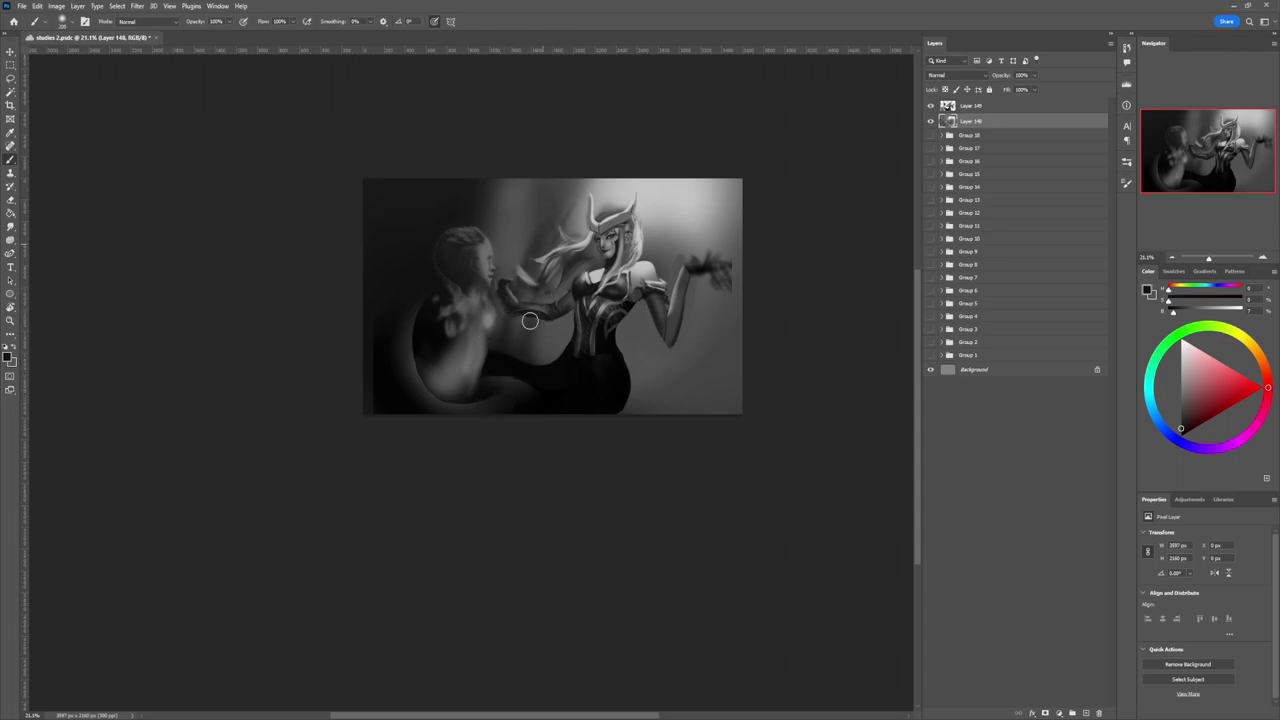
# - Paint soft diagonal shadows behind the woman's flowing hair at varying brush sizes, and switch to a brush with 98% opacity and 91% flow
pyautogui.press(']')
pyautogui.press(']')
pyautogui.press(']')
pyautogui.press(']')
pyautogui.press(']')
pyautogui.press('[')
pyautogui.press('[')
pyautogui.press('[')
pyautogui.press('[')
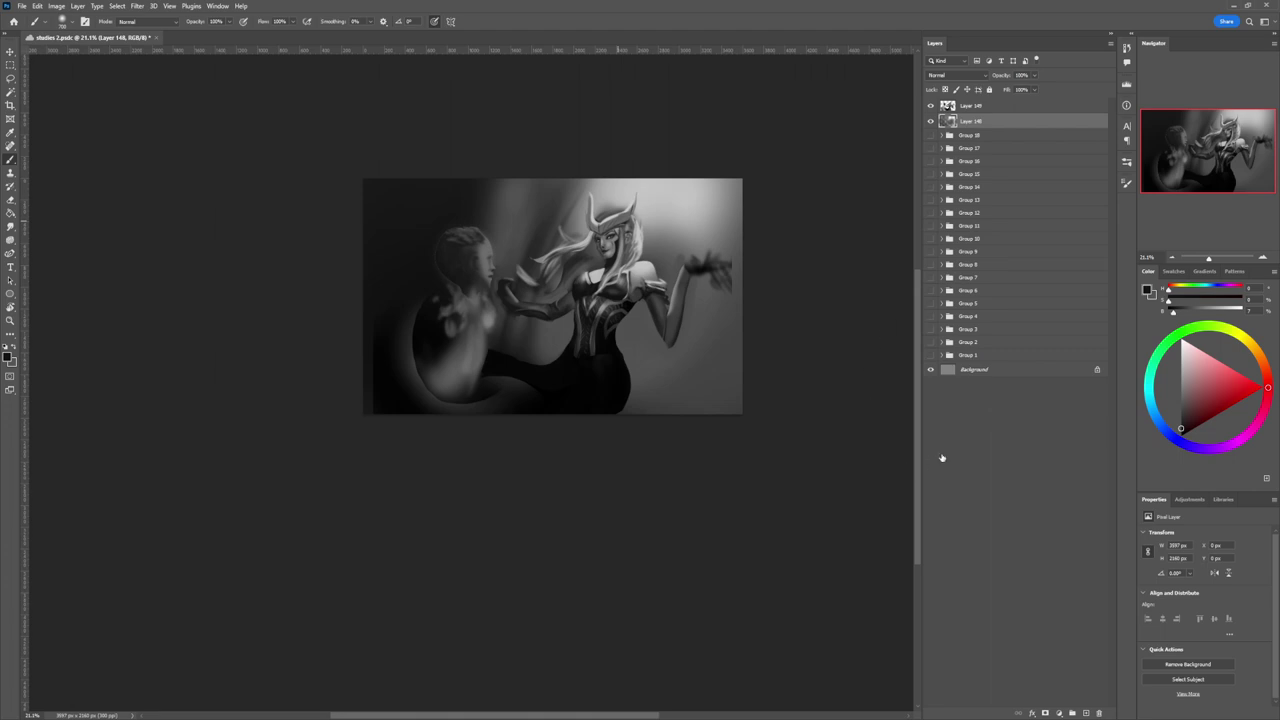
pyautogui.click(967, 496)
pyautogui.moveTo(691, 283); pyautogui.dragTo(645, 398)
pyautogui.moveTo(699, 269)
pyautogui.mouseDown()
pyautogui.moveTo(678, 362)
pyautogui.moveTo(698, 374)
pyautogui.moveTo(687, 414)
pyautogui.moveTo(693, 283)
pyautogui.mouseUp()
pyautogui.hotkey('ctrl', 'z')
pyautogui.hotkey('ctrl', 'z')
pyautogui.hotkey('ctrl', 'z')
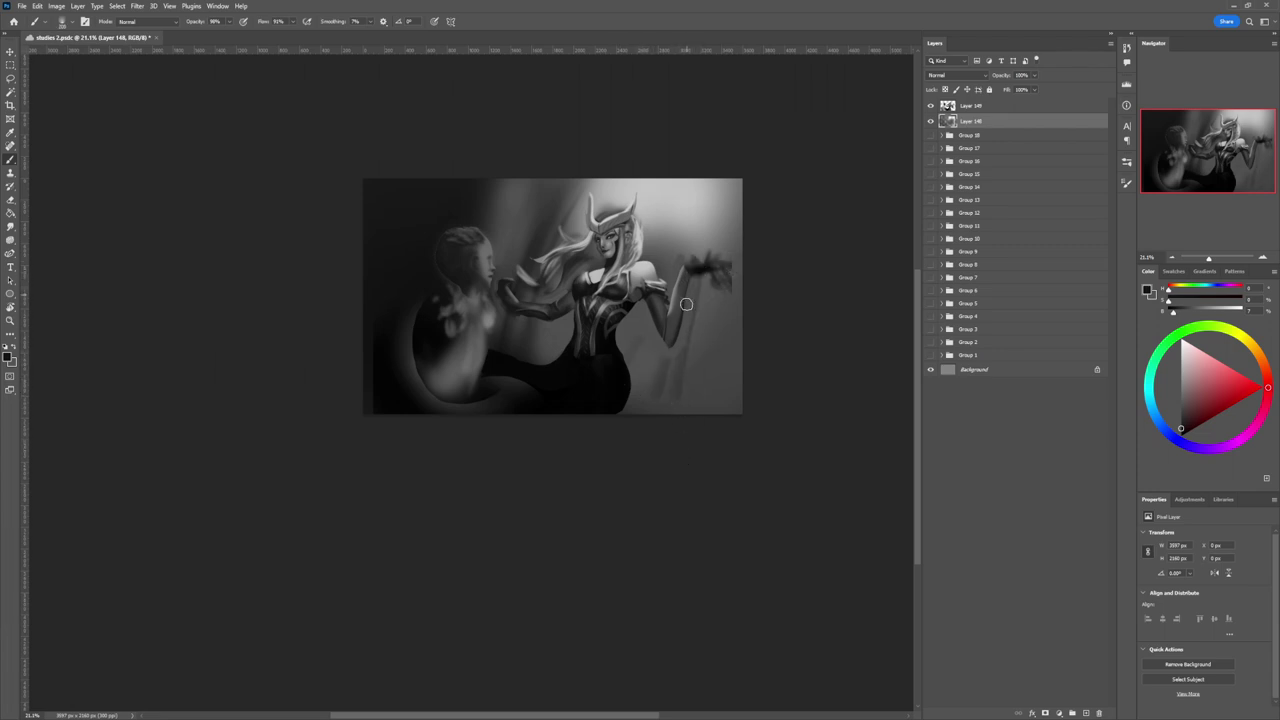
pyautogui.hotkey('ctrl', 'z')
pyautogui.hotkey('ctrl', 'z')
# - Paint a dark curved mound in the background's lower right corner and sweep broad diagonal streaks across its upper part with a larger brush
pyautogui.moveTo(705, 384)
pyautogui.mouseDown()
pyautogui.moveTo(691, 458)
pyautogui.moveTo(745, 373)
pyautogui.moveTo(710, 395)
pyautogui.moveTo(734, 403)
pyautogui.moveTo(751, 383)
pyautogui.moveTo(680, 451)
pyautogui.mouseUp()
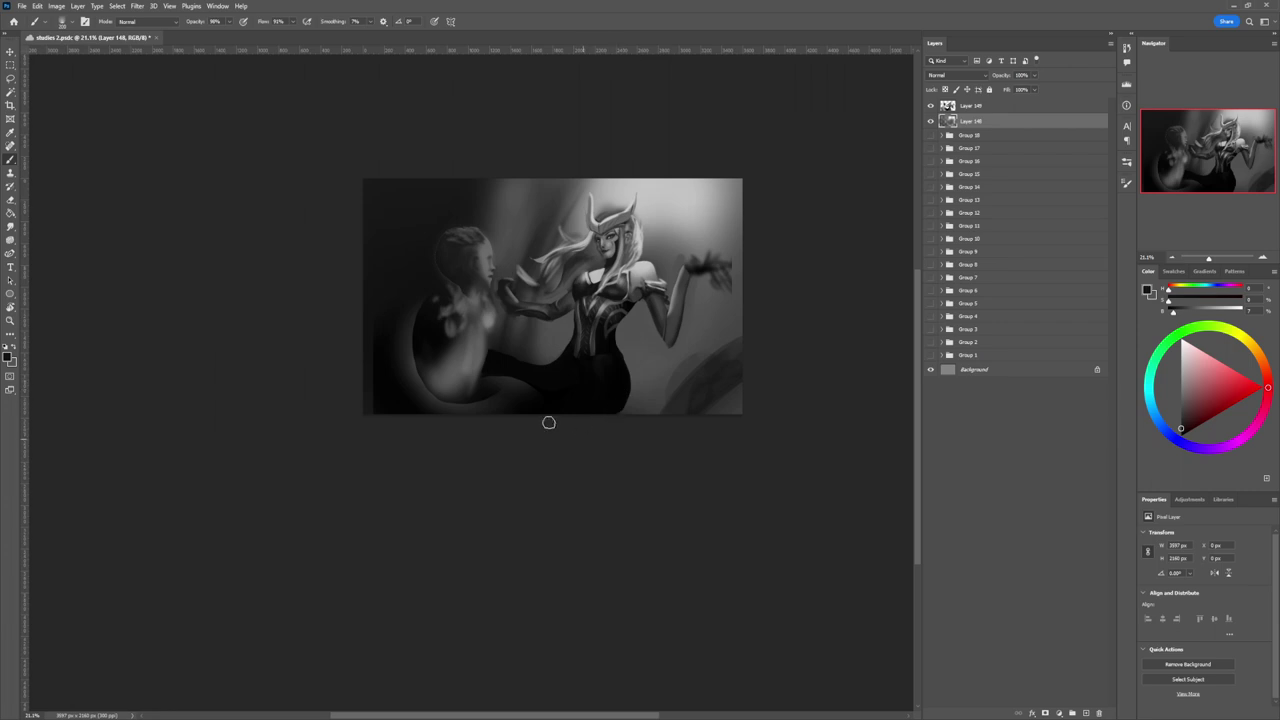
pyautogui.press(']')
pyautogui.press(']')
pyautogui.press(']')
pyautogui.moveTo(402, 303); pyautogui.dragTo(552, 143)
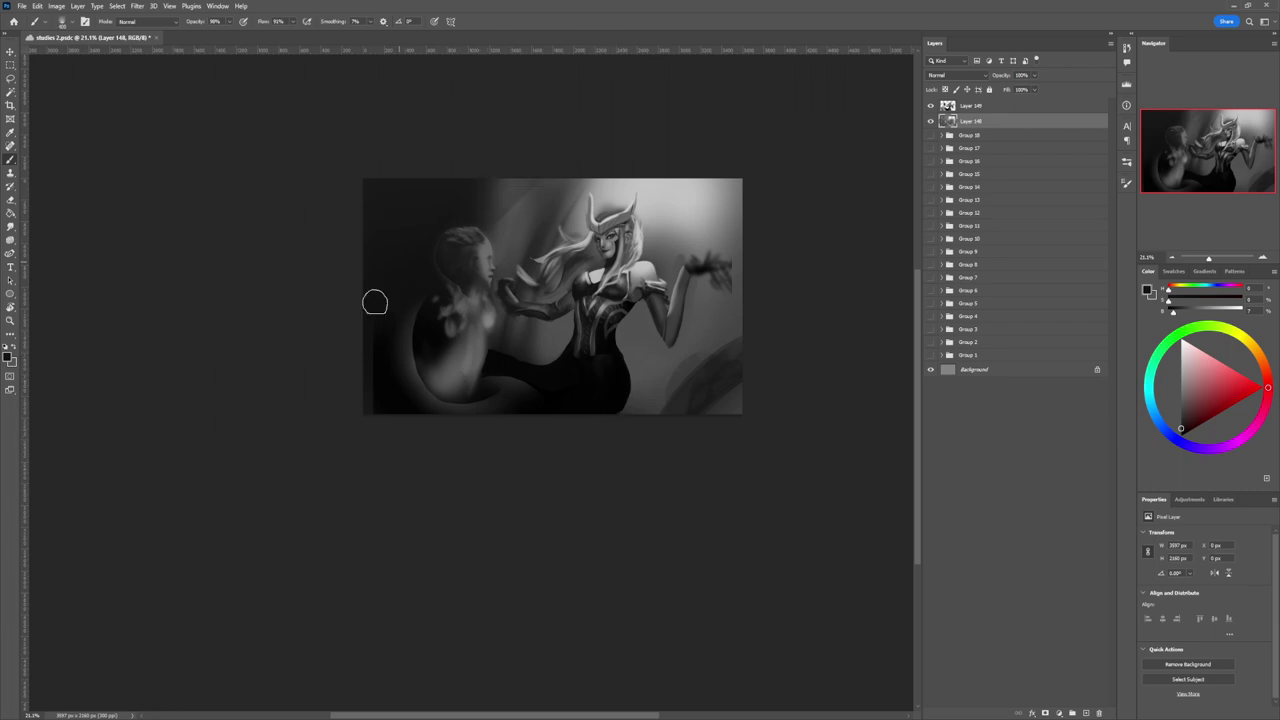
pyautogui.moveTo(462, 325)
pyautogui.mouseDown()
pyautogui.moveTo(543, 189)
pyautogui.moveTo(536, 212)
pyautogui.moveTo(519, 215)
pyautogui.moveTo(508, 234)
pyautogui.moveTo(580, 173)
pyautogui.moveTo(578, 261)
pyautogui.moveTo(640, 126)
pyautogui.mouseUp()
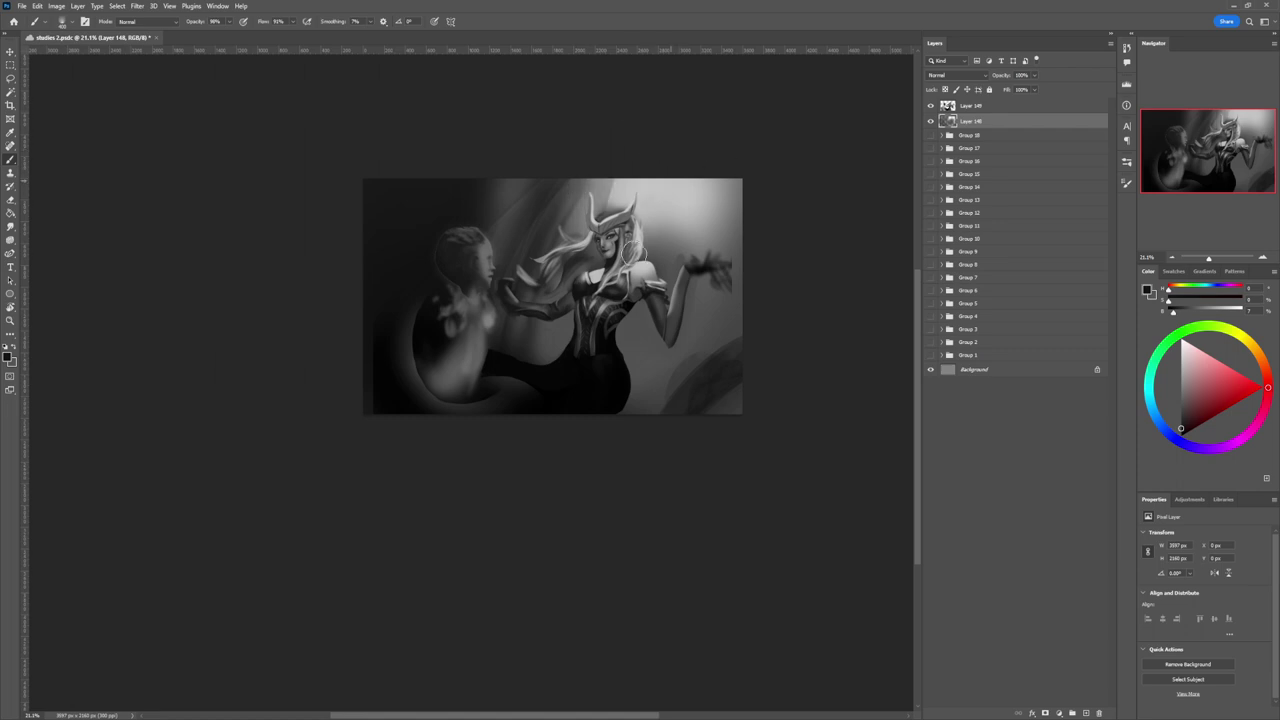
pyautogui.moveTo(640, 240)
pyautogui.mouseDown()
pyautogui.moveTo(689, 155)
pyautogui.moveTo(652, 214)
pyautogui.moveTo(650, 240)
pyautogui.moveTo(694, 161)
pyautogui.moveTo(665, 239)
pyautogui.mouseUp()
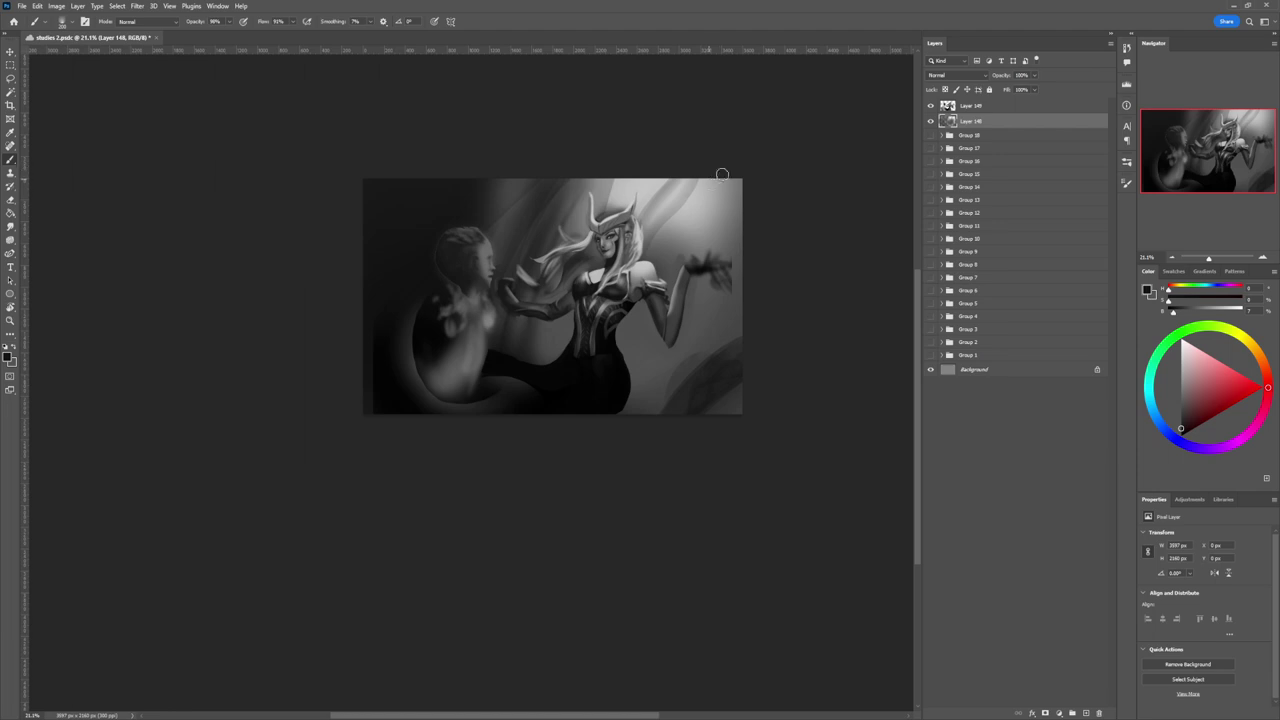
pyautogui.moveTo(712, 170)
pyautogui.mouseDown()
pyautogui.moveTo(676, 228)
pyautogui.moveTo(728, 184)
pyautogui.moveTo(718, 178)
pyautogui.moveTo(715, 219)
pyautogui.moveTo(747, 190)
pyautogui.moveTo(737, 184)
pyautogui.moveTo(692, 255)
pyautogui.mouseUp()
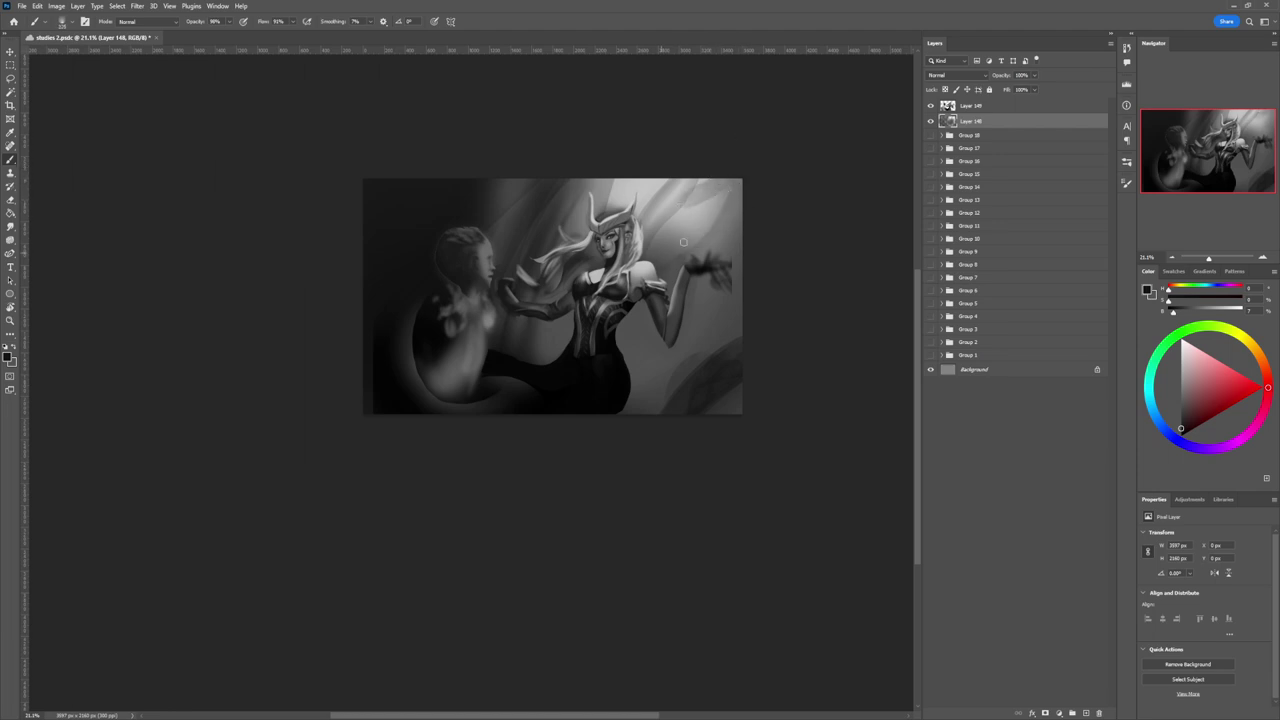
# - Paint ragged dark shapes above and around the raised hand in the bright background, varying the brush size
pyautogui.press('[')
pyautogui.press('[')
pyautogui.press('[')
pyautogui.press('[')
pyautogui.press('[')
pyautogui.press('[')
pyautogui.moveTo(698, 201)
pyautogui.mouseDown()
pyautogui.moveTo(724, 169)
pyautogui.moveTo(720, 224)
pyautogui.moveTo(733, 183)
pyautogui.moveTo(745, 190)
pyautogui.moveTo(720, 242)
pyautogui.moveTo(754, 204)
pyautogui.moveTo(725, 268)
pyautogui.mouseUp()
pyautogui.press(']')
pyautogui.press(']')
pyautogui.press(']')
pyautogui.press(']')
pyautogui.press(']')
pyautogui.press(']')
pyautogui.press(']')
pyautogui.press(']')
pyautogui.press('[')
pyautogui.press('[')
pyautogui.press('[')
pyautogui.press('[')
pyautogui.press('[')
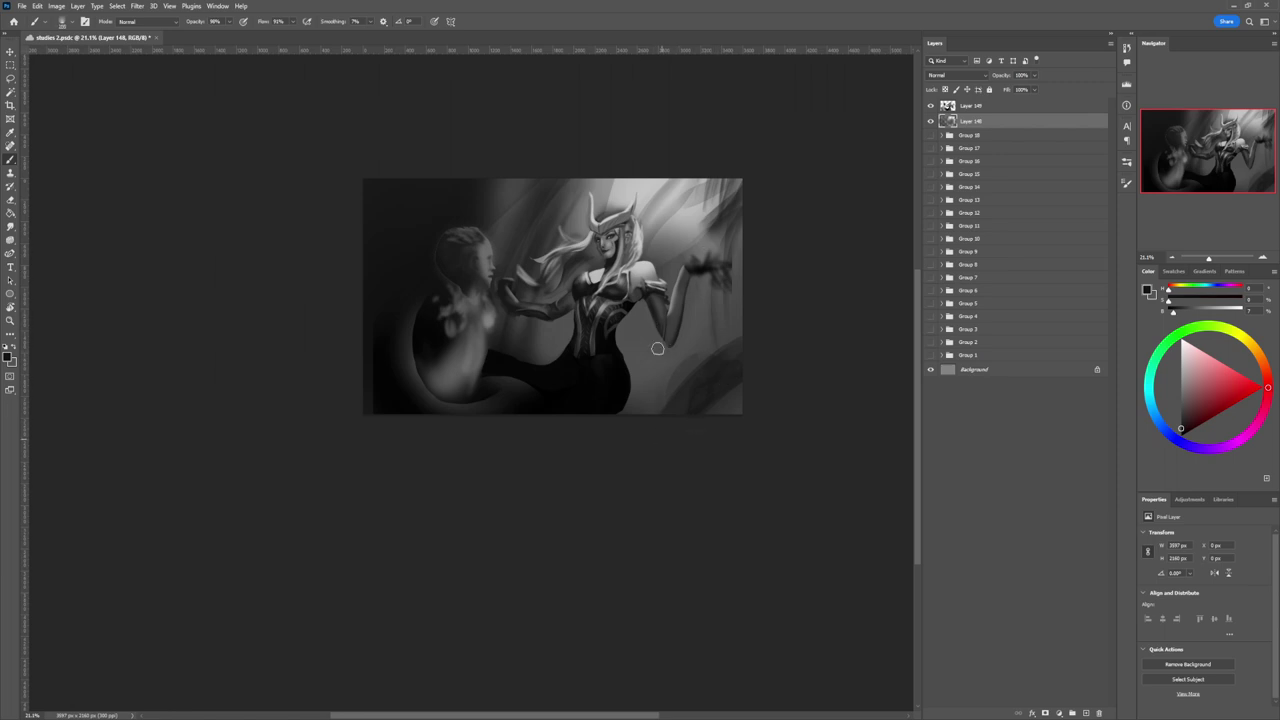
# - Add dark streaks to the lower background beside the woman's hip and below her raised elbow with a larger brush
pyautogui.press(']')
pyautogui.press(']')
pyautogui.press(']')
pyautogui.moveTo(628, 420)
pyautogui.mouseDown()
pyautogui.moveTo(631, 340)
pyautogui.moveTo(623, 424)
pyautogui.moveTo(668, 362)
pyautogui.mouseUp()
pyautogui.moveTo(676, 418); pyautogui.dragTo(689, 371)
pyautogui.press('[')
pyautogui.press('[')
pyautogui.press('[')
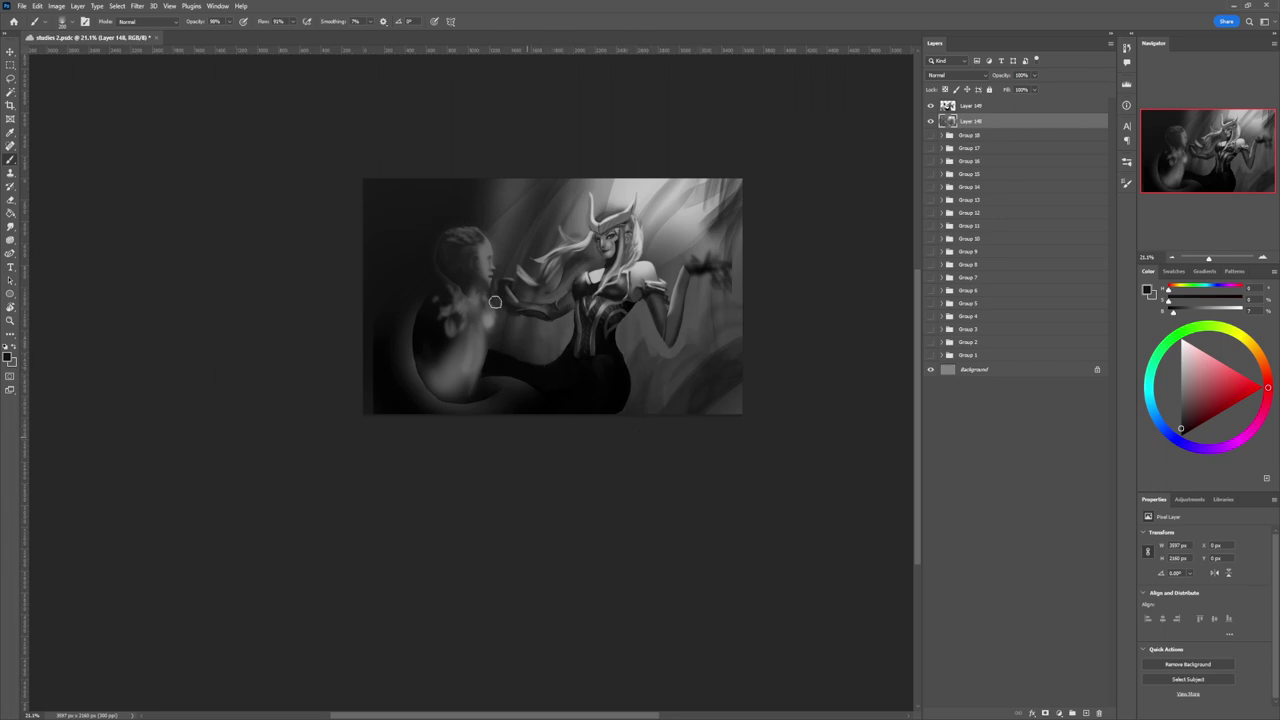
# - Create a new layer above Layer 149 and set up a small brush with a mid-grey of 49% brightness
pyautogui.press('z')
pyautogui.moveTo(592, 376); pyautogui.dragTo(530, 350)
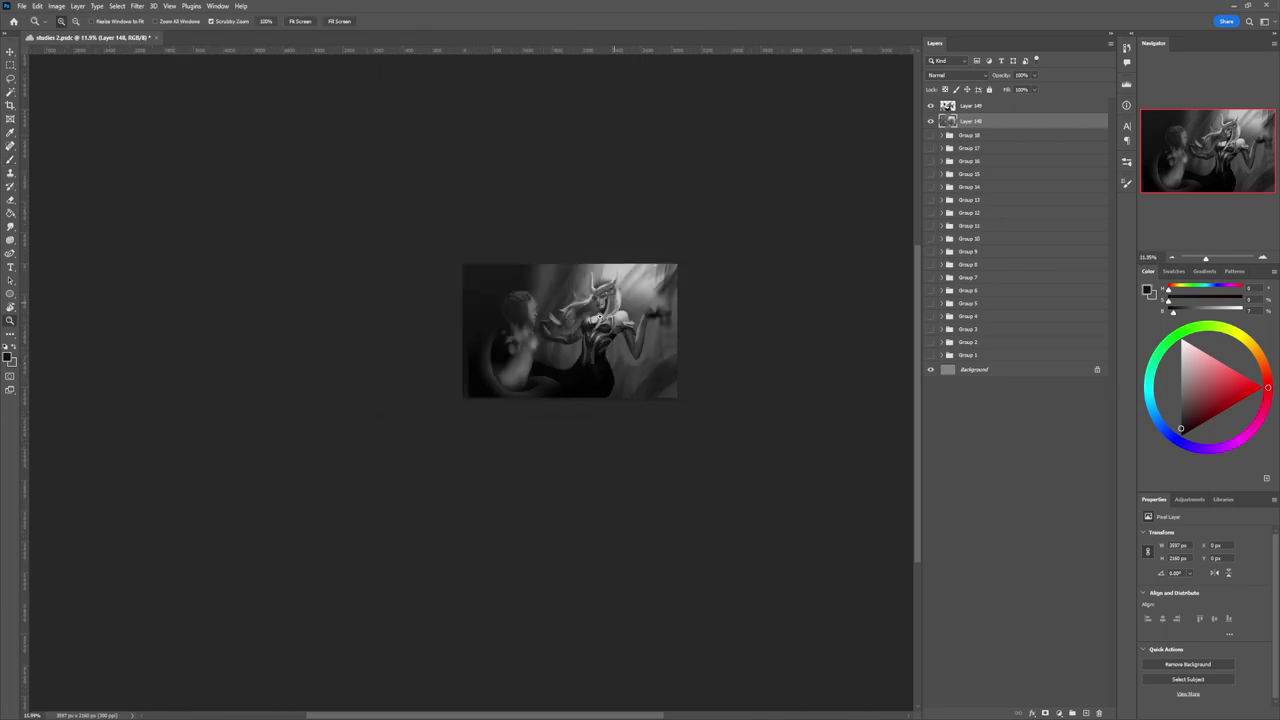
pyautogui.moveTo(578, 316); pyautogui.dragTo(634, 319)
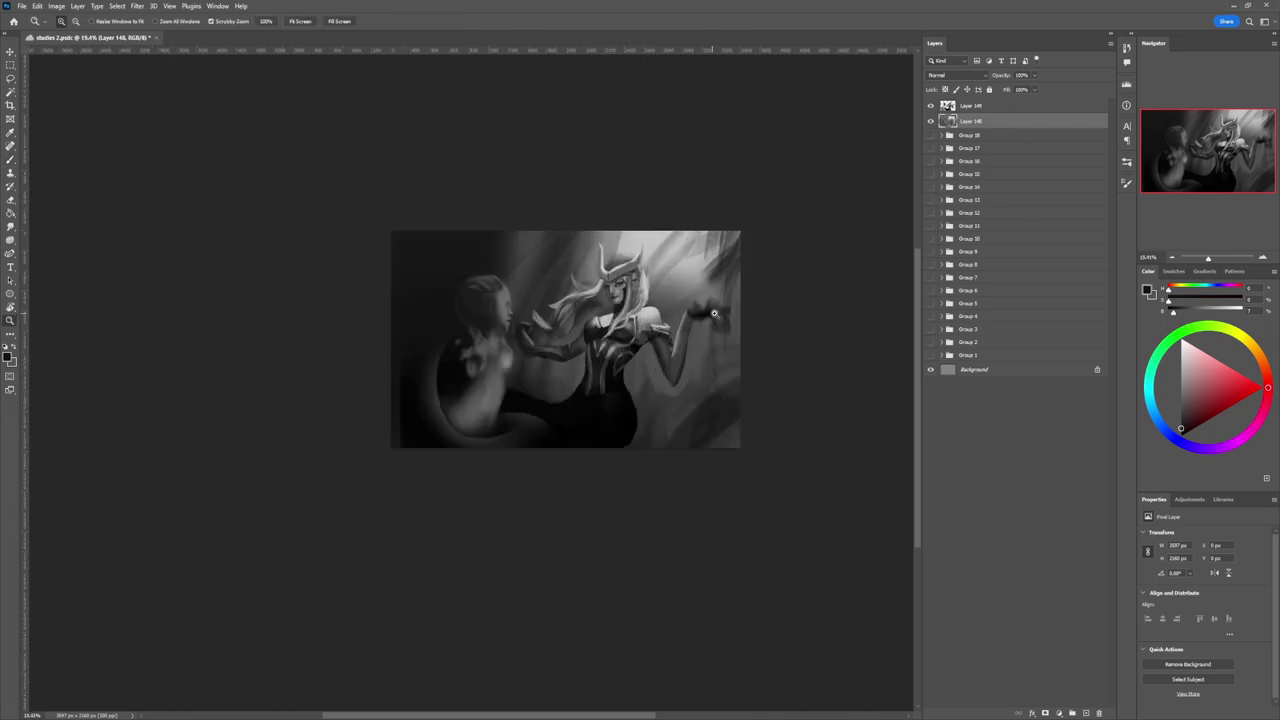
pyautogui.moveTo(612, 383); pyautogui.dragTo(628, 373)
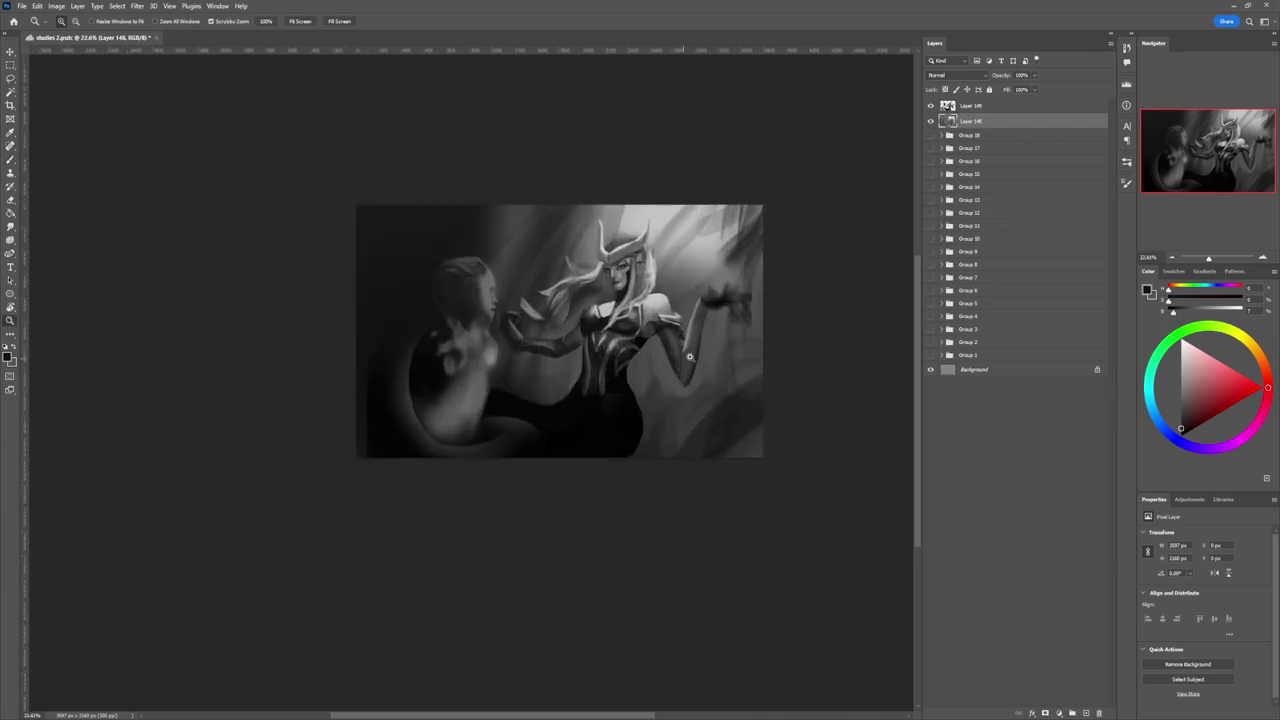
pyautogui.moveTo(606, 316); pyautogui.dragTo(652, 320)
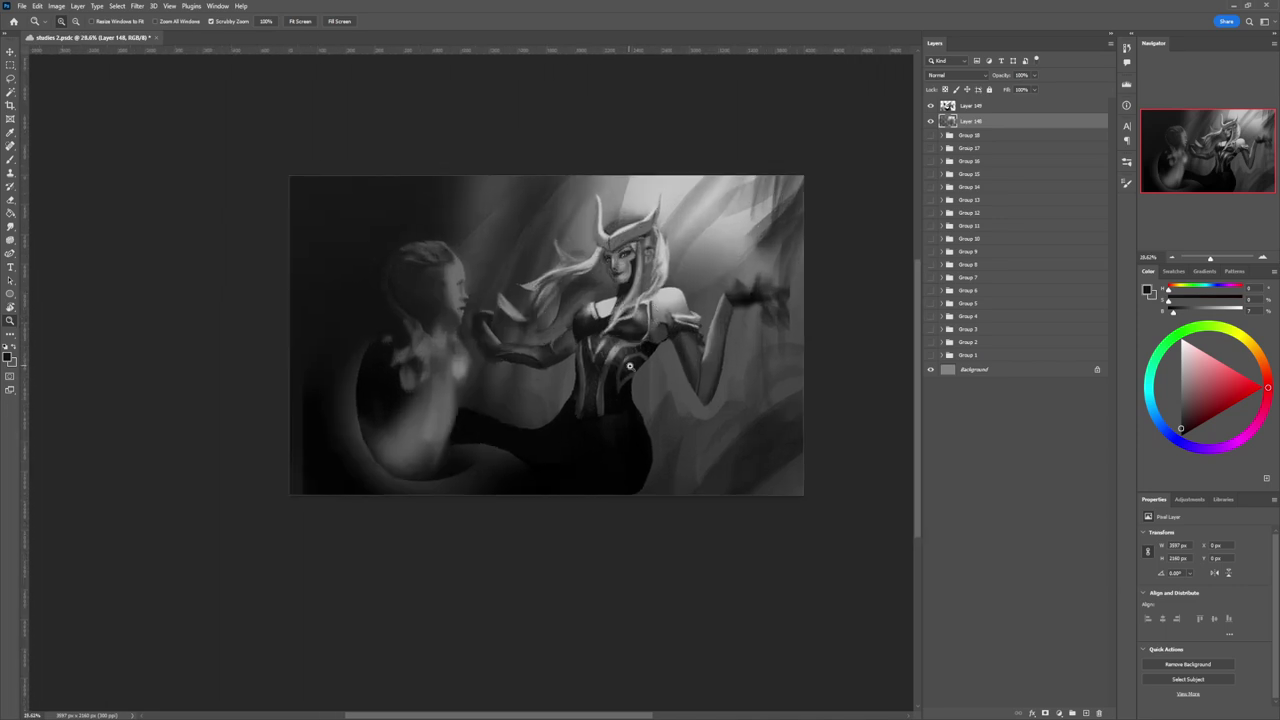
pyautogui.moveTo(627, 363); pyautogui.dragTo(629, 407)
pyautogui.press('b')
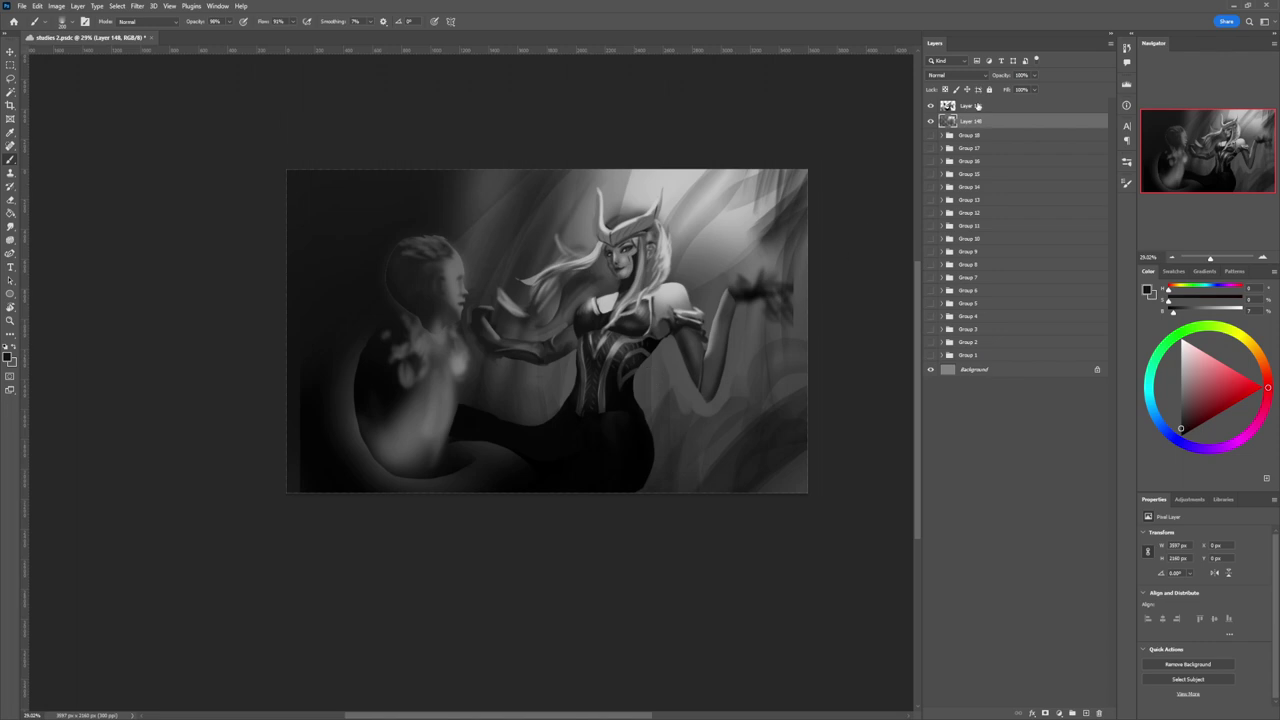
pyautogui.hotkey('alt', ']')
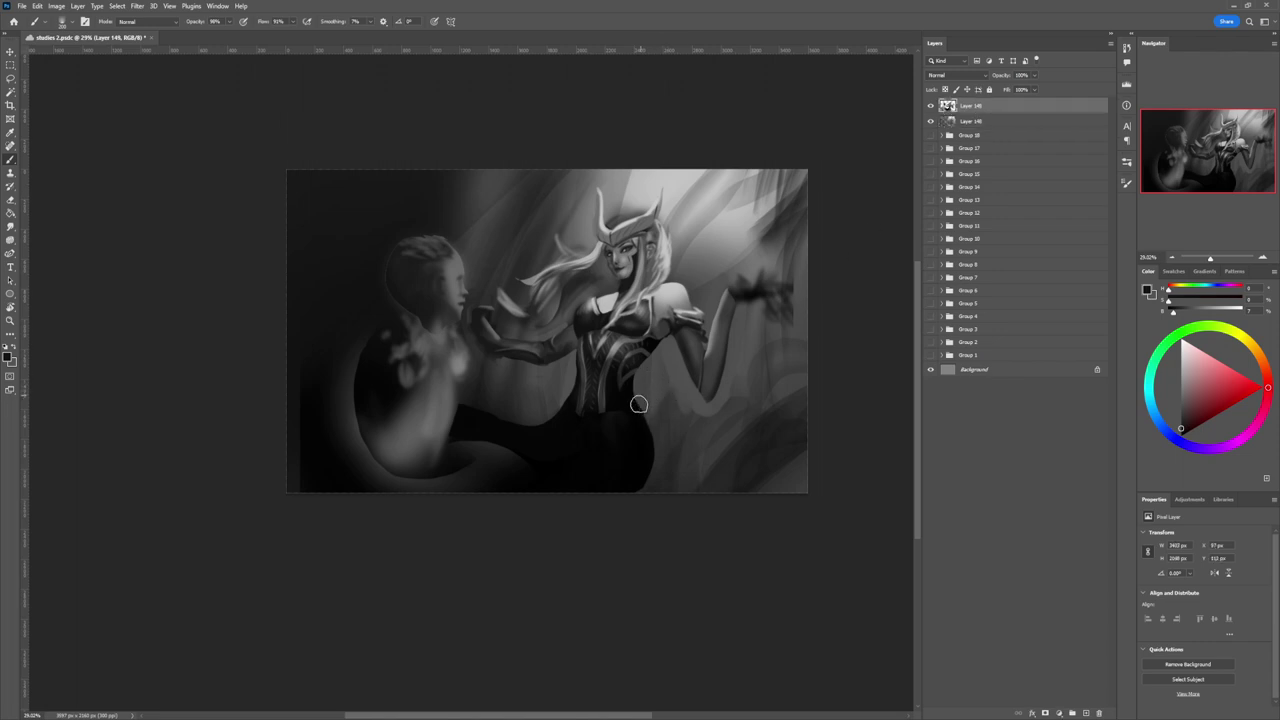
pyautogui.press(']')
pyautogui.click(1200, 381)
pyautogui.click(1180, 388)
pyautogui.hotkey('ctrl', 'shift', 'alt', 'n')
pyautogui.press('[')
pyautogui.press('[')
pyautogui.press('[')
pyautogui.press('[')
pyautogui.press('[')
pyautogui.press('[')
pyautogui.press('[')
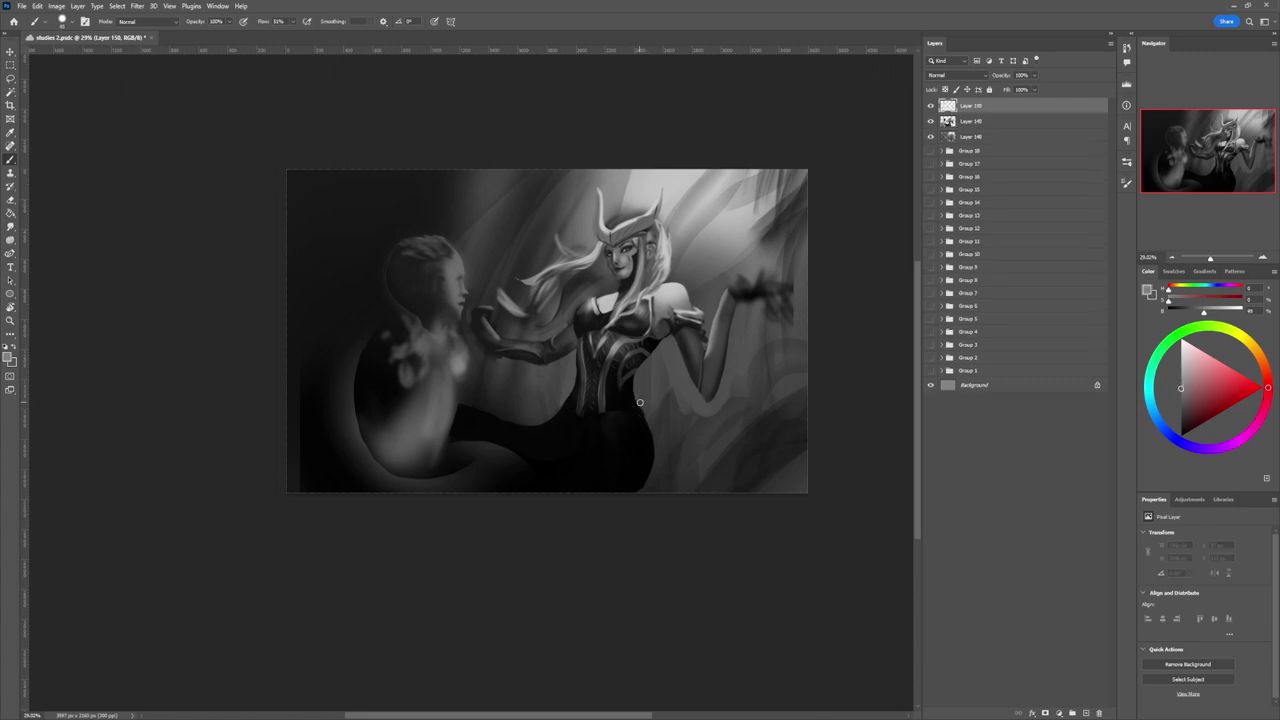
# - Paint a pointed, inverted-V belt clasp at the front of the woman's waist and trim its edges with the Eraser
pyautogui.moveTo(642, 403)
pyautogui.mouseDown()
pyautogui.moveTo(656, 405)
pyautogui.moveTo(617, 417)
pyautogui.mouseUp()
pyautogui.hotkey('ctrl', 'z')
pyautogui.moveTo(590, 417); pyautogui.dragTo(586, 415)
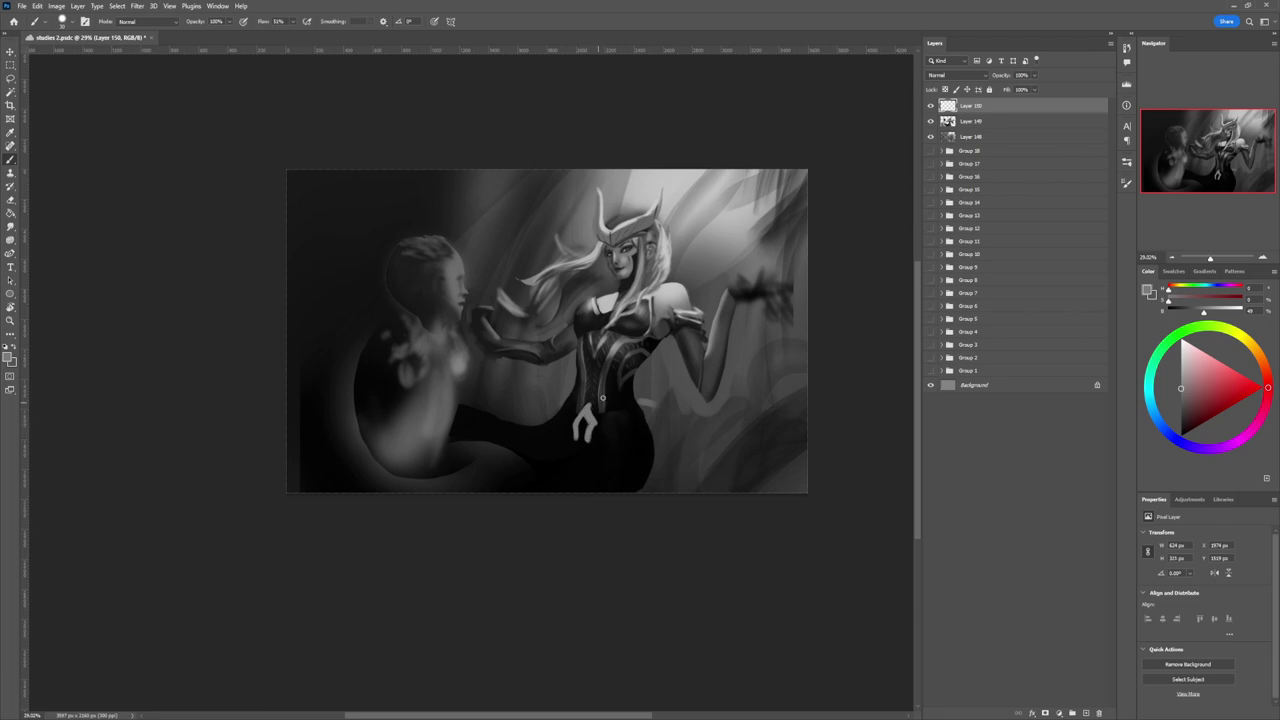
pyautogui.press('e')
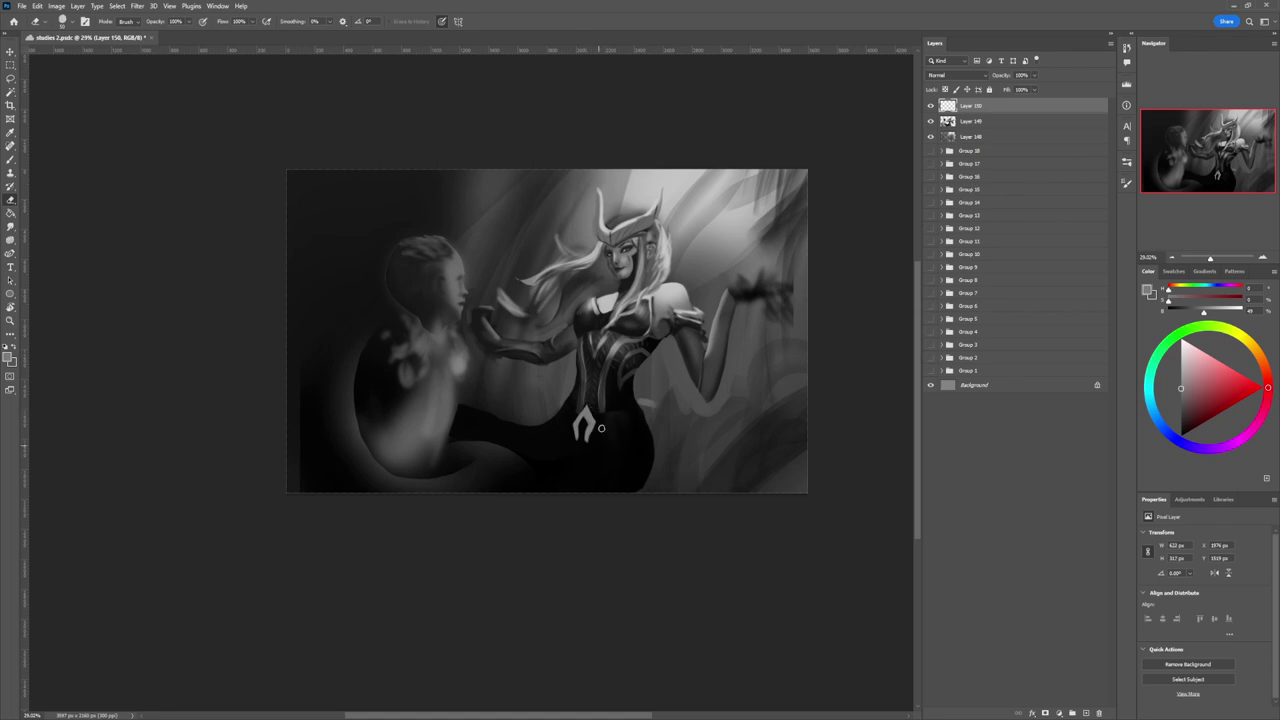
pyautogui.press('b')
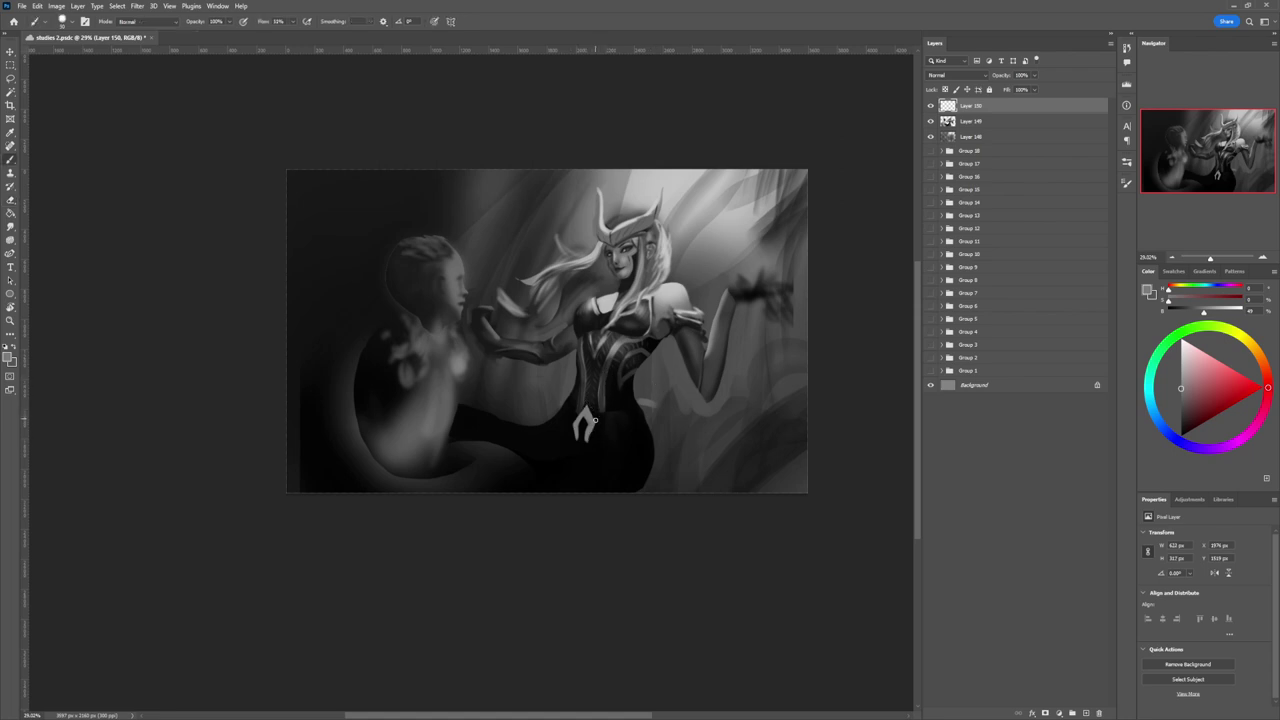
# - Paint two curved belt bands from the clasp across the hip to its outer edge, cleaning their edges with the Eraser
pyautogui.moveTo(595, 420); pyautogui.dragTo(650, 404)
pyautogui.press('e')
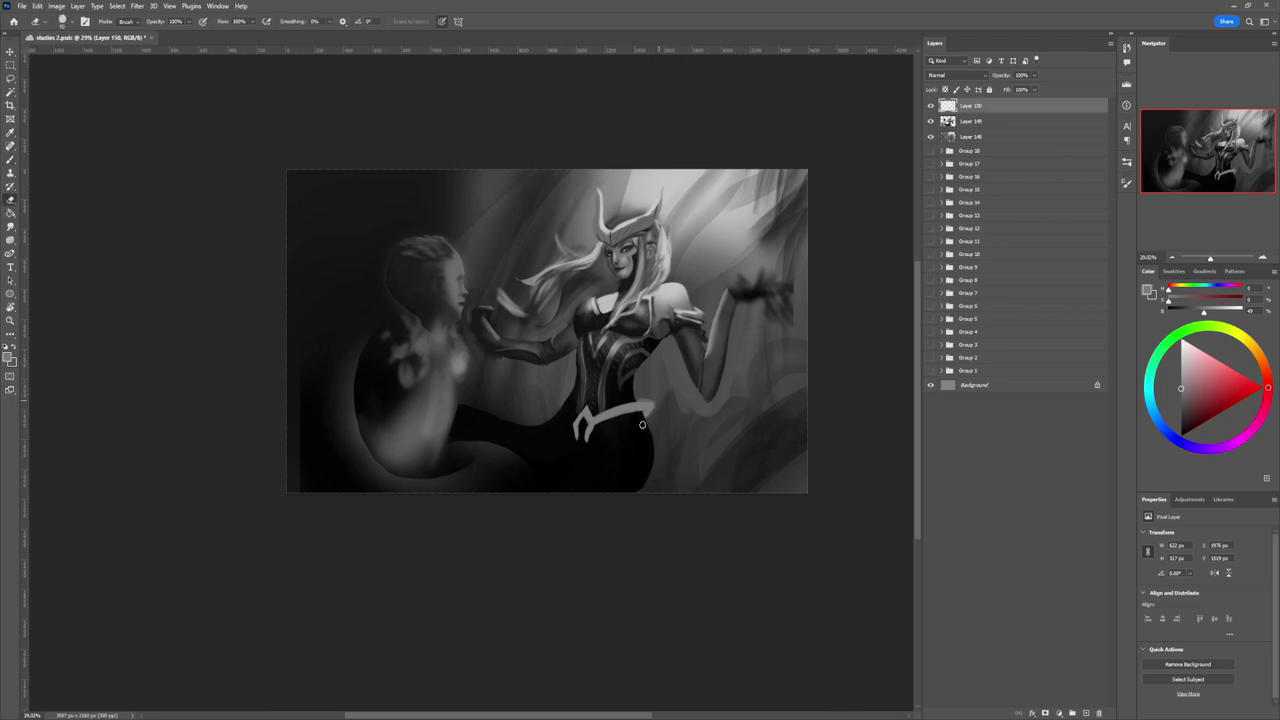
pyautogui.press('b')
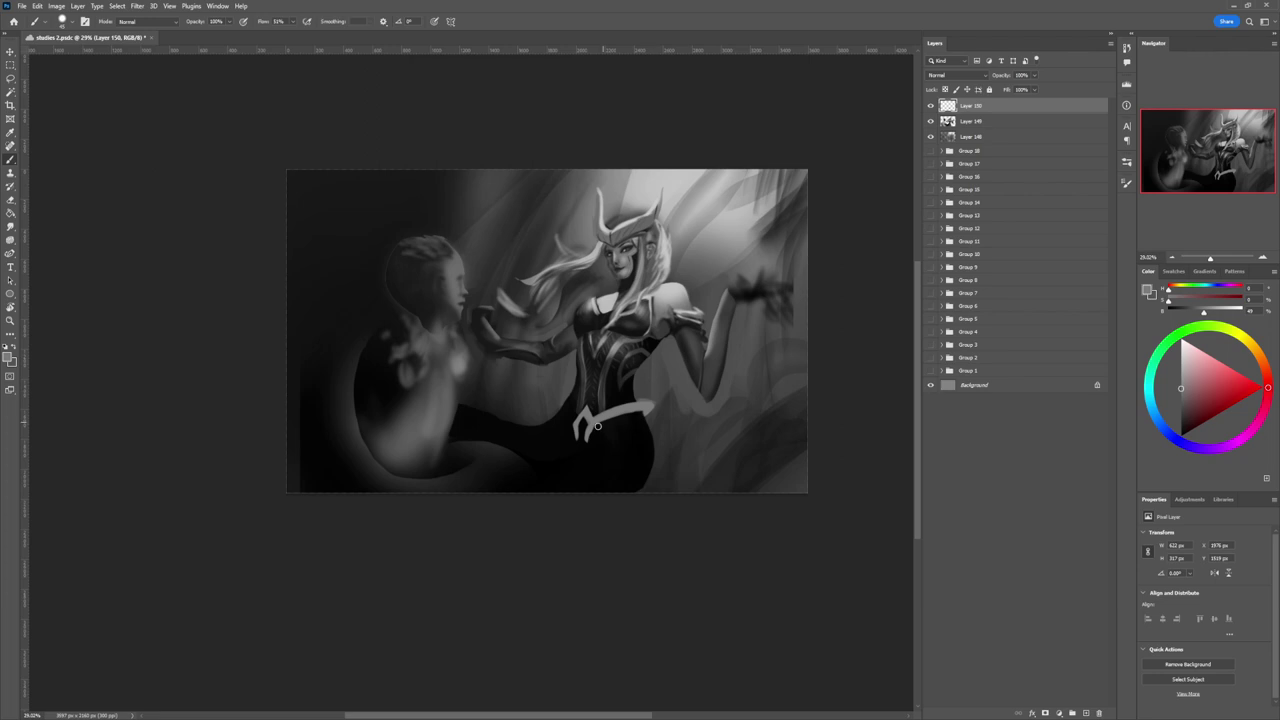
pyautogui.moveTo(586, 435); pyautogui.dragTo(655, 419)
pyautogui.press('e')
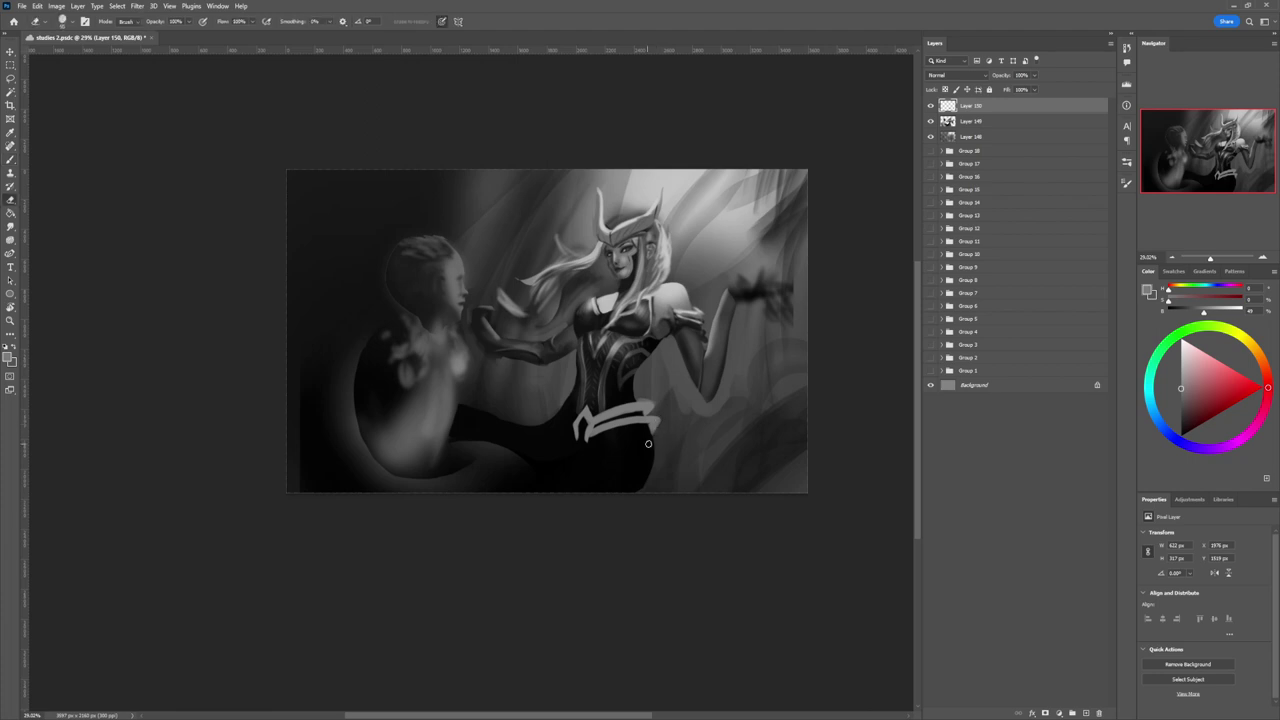
pyautogui.press('b')
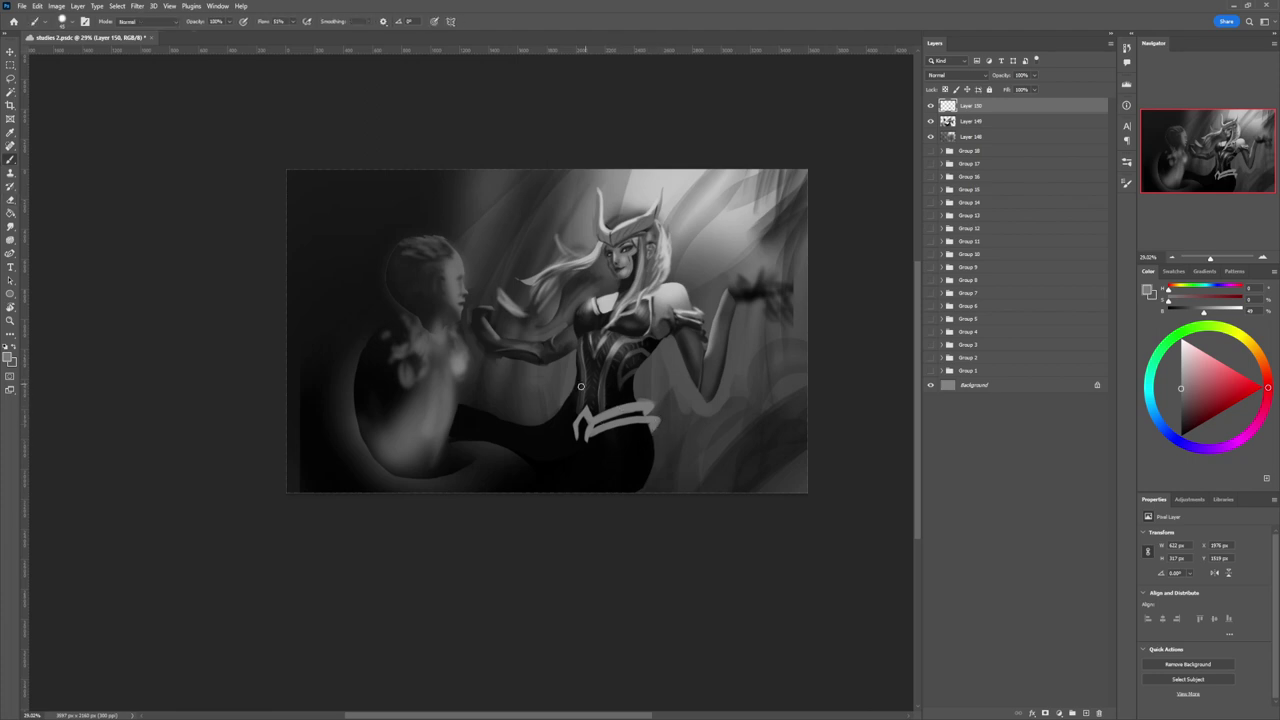
# - Add crossing pointed prongs to the belt on the clasp's other side and beneath it, refining them with the Eraser
pyautogui.moveTo(581, 416); pyautogui.dragTo(564, 390)
pyautogui.press('e')
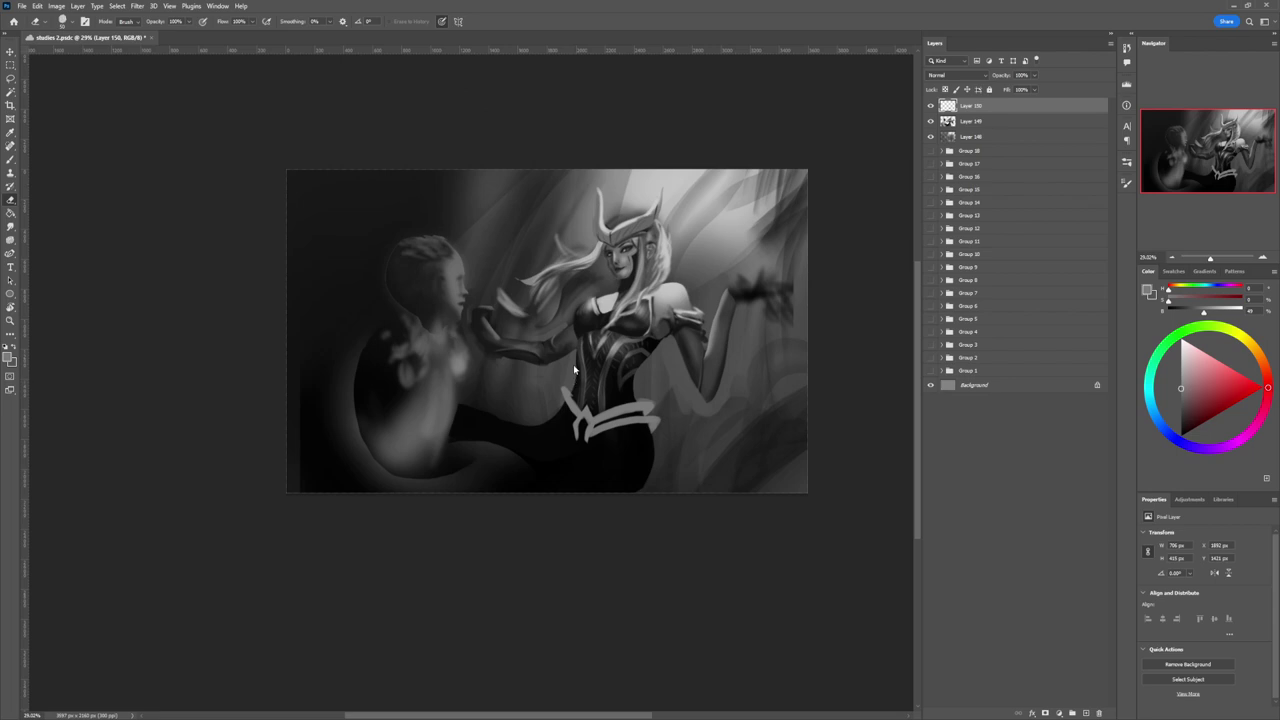
pyautogui.press('b')
pyautogui.press('e')
pyautogui.press('b')
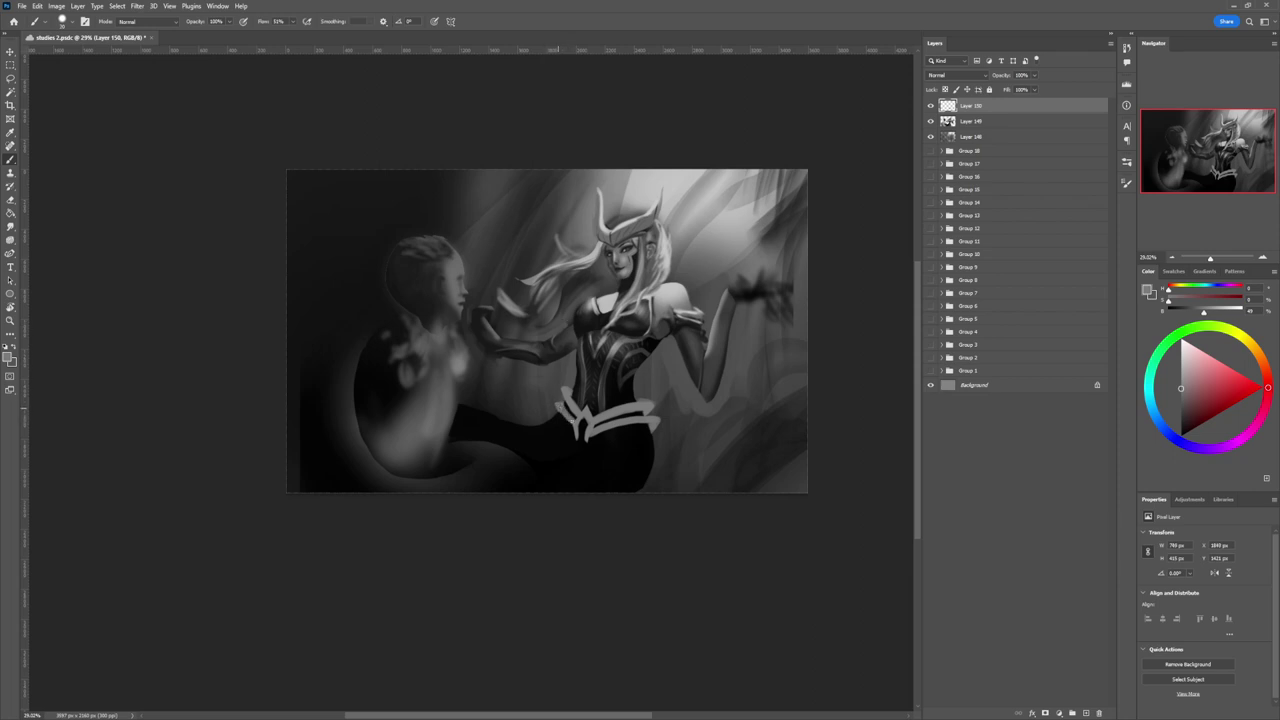
pyautogui.moveTo(561, 412); pyautogui.dragTo(573, 425)
pyautogui.moveTo(597, 433); pyautogui.dragTo(598, 446)
# - Lock the belt layer's transparent pixels and shade the belt bands with a dark grey of 24% brightness
pyautogui.press('z')
pyautogui.moveTo(622, 455)
pyautogui.mouseDown()
pyautogui.moveTo(568, 455)
pyautogui.moveTo(632, 450)
pyautogui.moveTo(621, 430)
pyautogui.moveTo(634, 420)
pyautogui.mouseUp()
pyautogui.press('b')
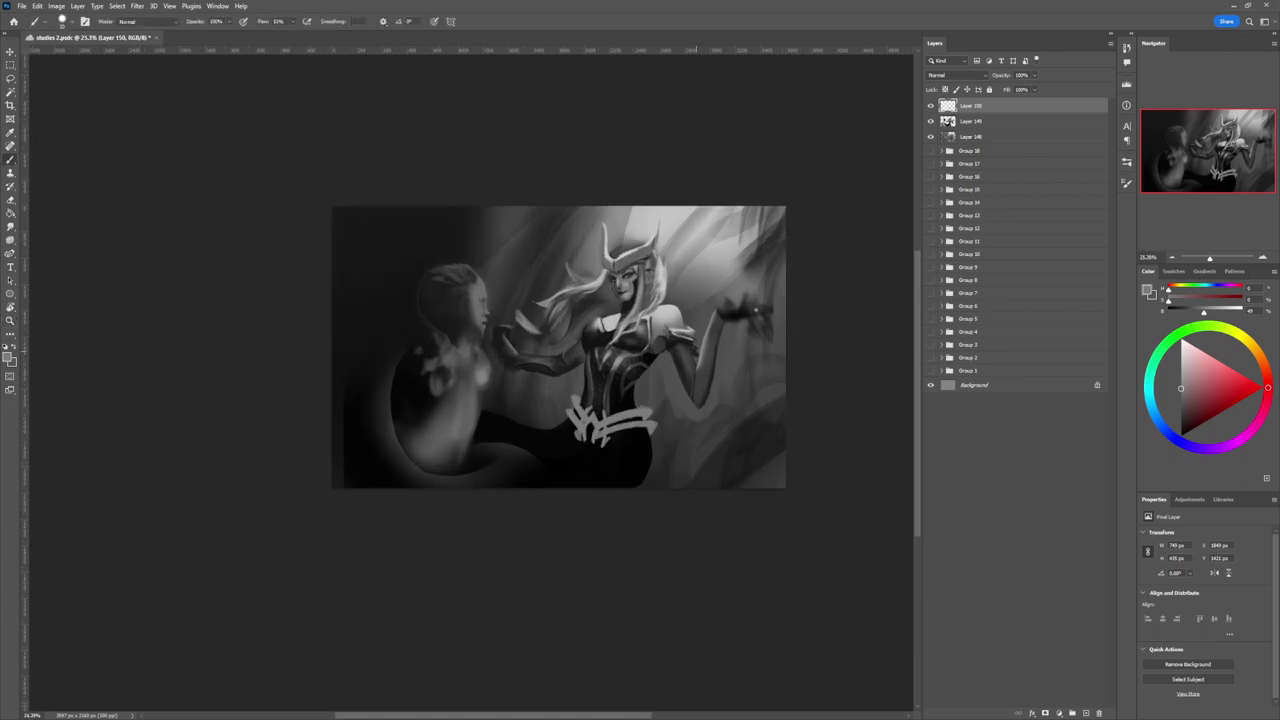
pyautogui.press('/')
pyautogui.click(1181, 412)
pyautogui.moveTo(592, 420)
pyautogui.mouseDown()
pyautogui.moveTo(585, 437)
pyautogui.moveTo(650, 426)
pyautogui.mouseUp()
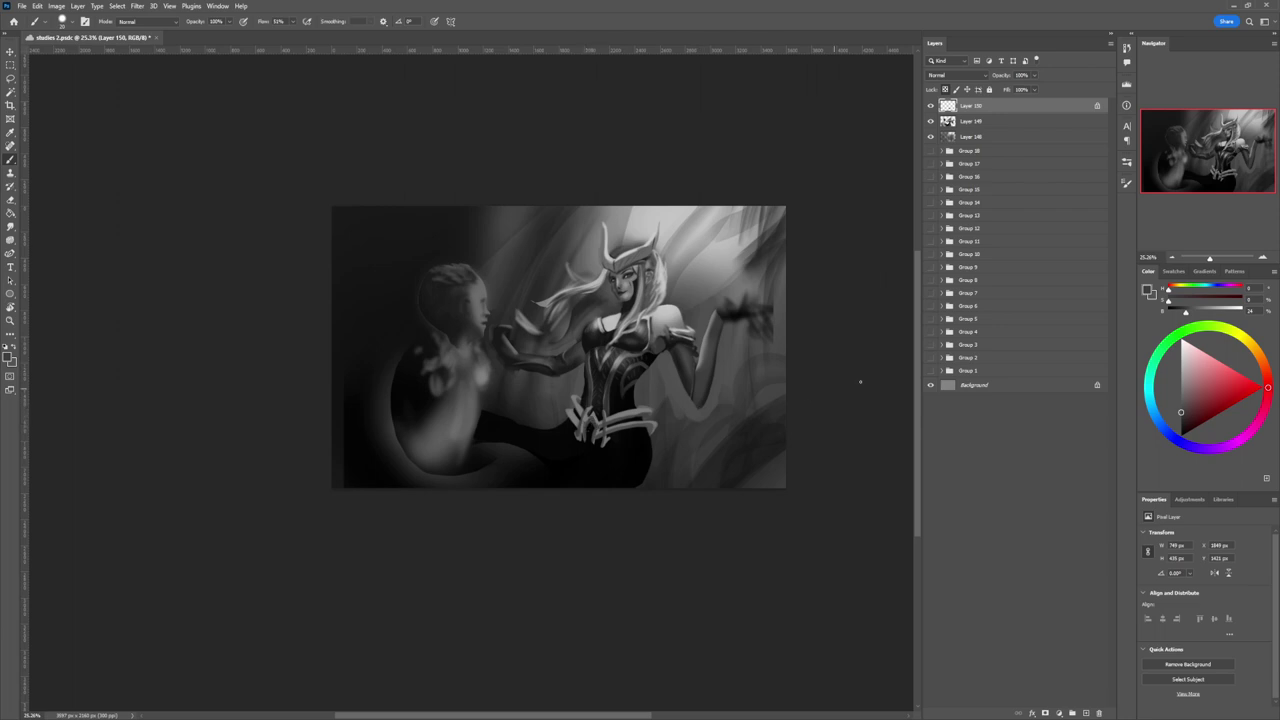
# - Darken the belt's bands and prongs with a large soft black brush and set the paint colour to a light grey of 81% brightness
pyautogui.click(1008, 420)
pyautogui.click(1181, 391)
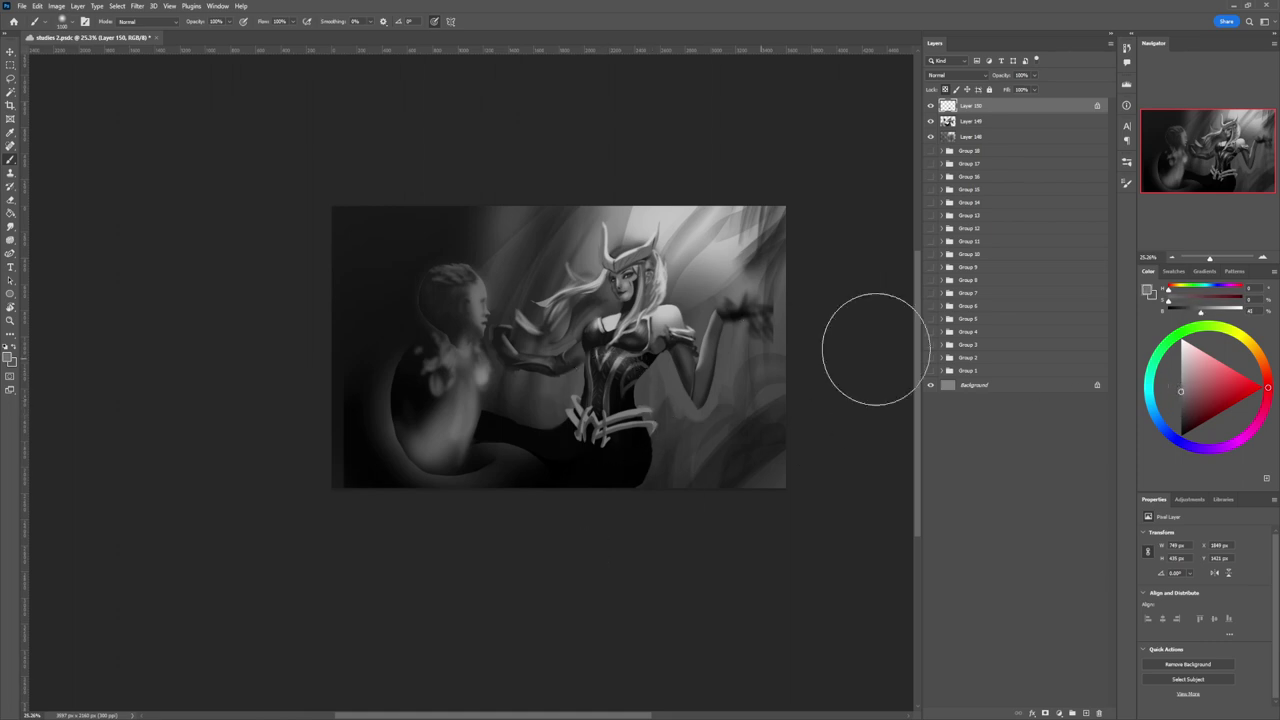
pyautogui.press('d')
pyautogui.moveTo(601, 412)
pyautogui.mouseDown()
pyautogui.moveTo(623, 469)
pyautogui.moveTo(682, 438)
pyautogui.moveTo(615, 415)
pyautogui.moveTo(643, 422)
pyautogui.moveTo(629, 395)
pyautogui.moveTo(639, 434)
pyautogui.moveTo(652, 419)
pyautogui.moveTo(660, 431)
pyautogui.moveTo(619, 387)
pyautogui.moveTo(570, 420)
pyautogui.moveTo(622, 432)
pyautogui.mouseUp()
pyautogui.moveTo(1188, 345); pyautogui.dragTo(1146, 356)
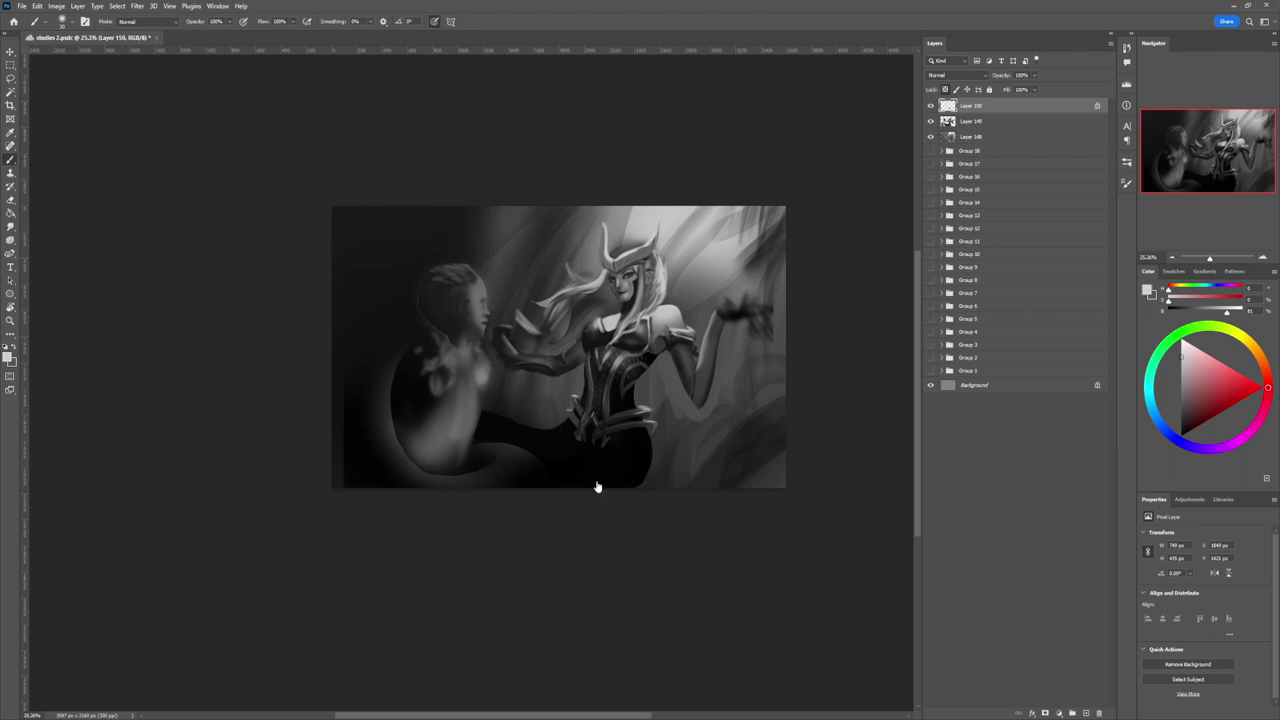
# - Create a new layer directly beneath the belt layer and lasso a narrow, pointed leaf-shaped panel hanging from the belt over the outer hip
pyautogui.press('z')
pyautogui.moveTo(607, 489)
pyautogui.mouseDown()
pyautogui.moveTo(562, 491)
pyautogui.moveTo(592, 490)
pyautogui.mouseUp()
pyautogui.click(968, 121)
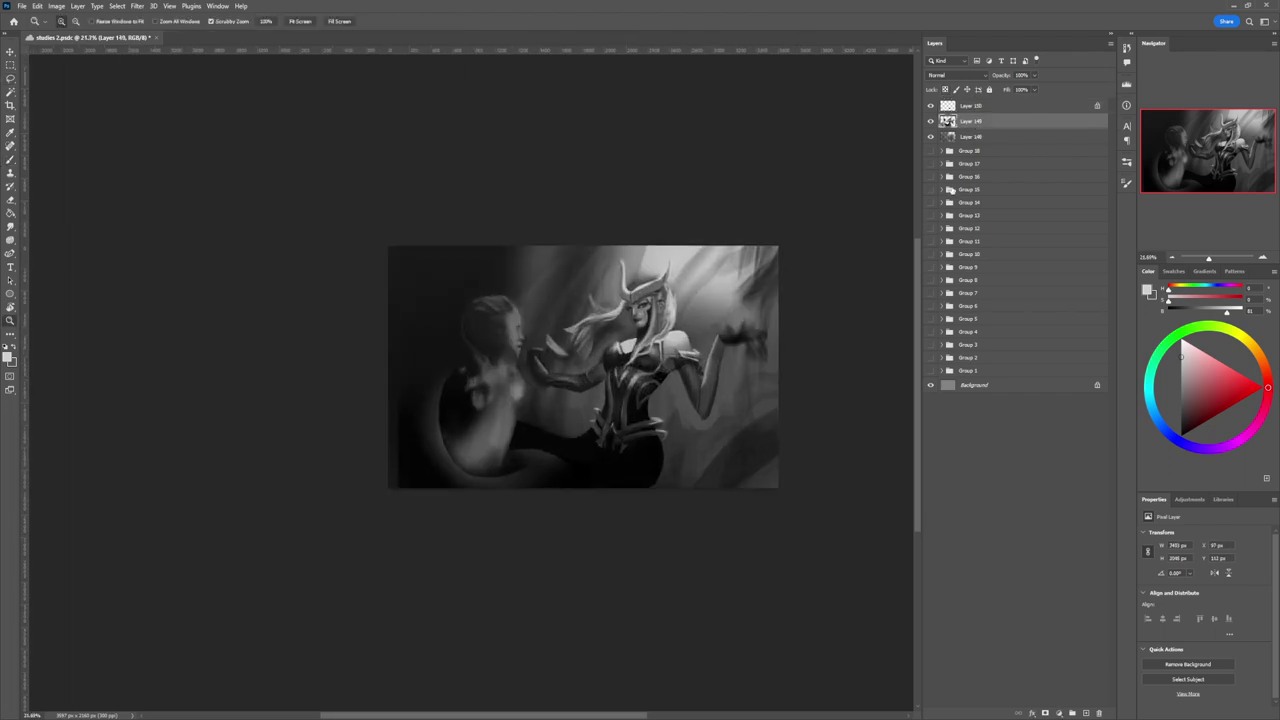
pyautogui.hotkey('ctrl', 'shift', 'alt', 'n')
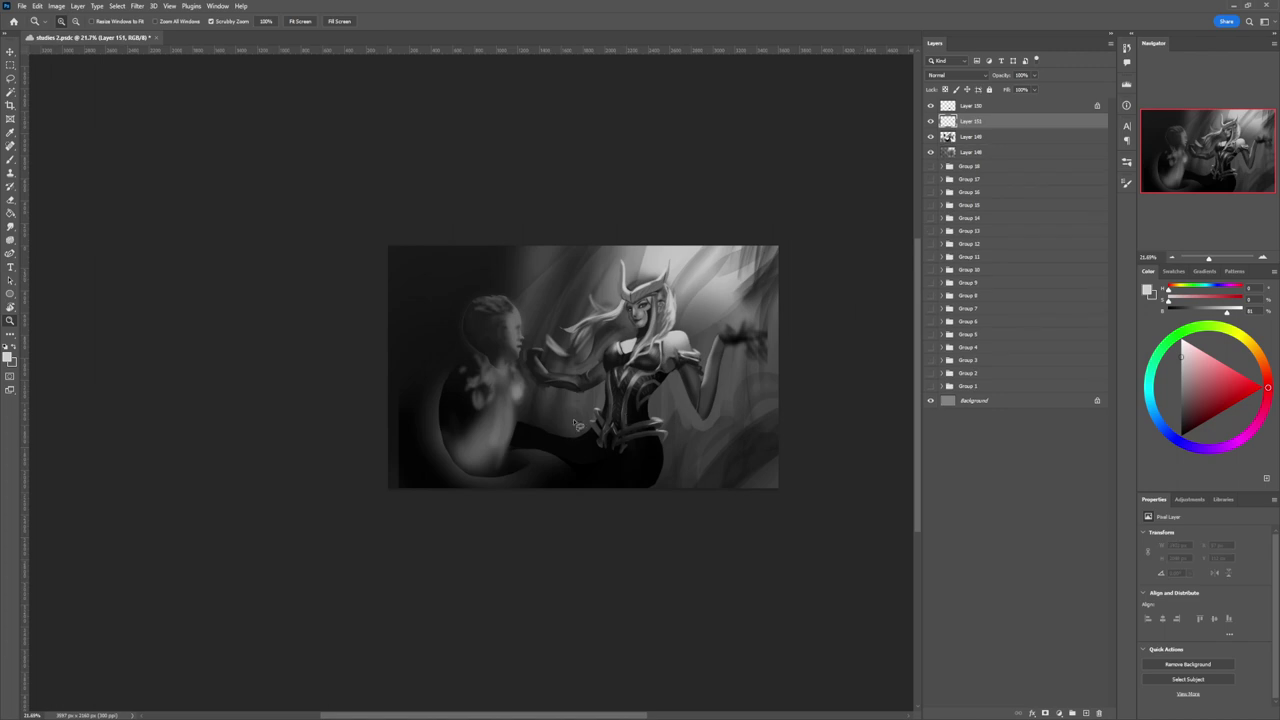
pyautogui.press('l')
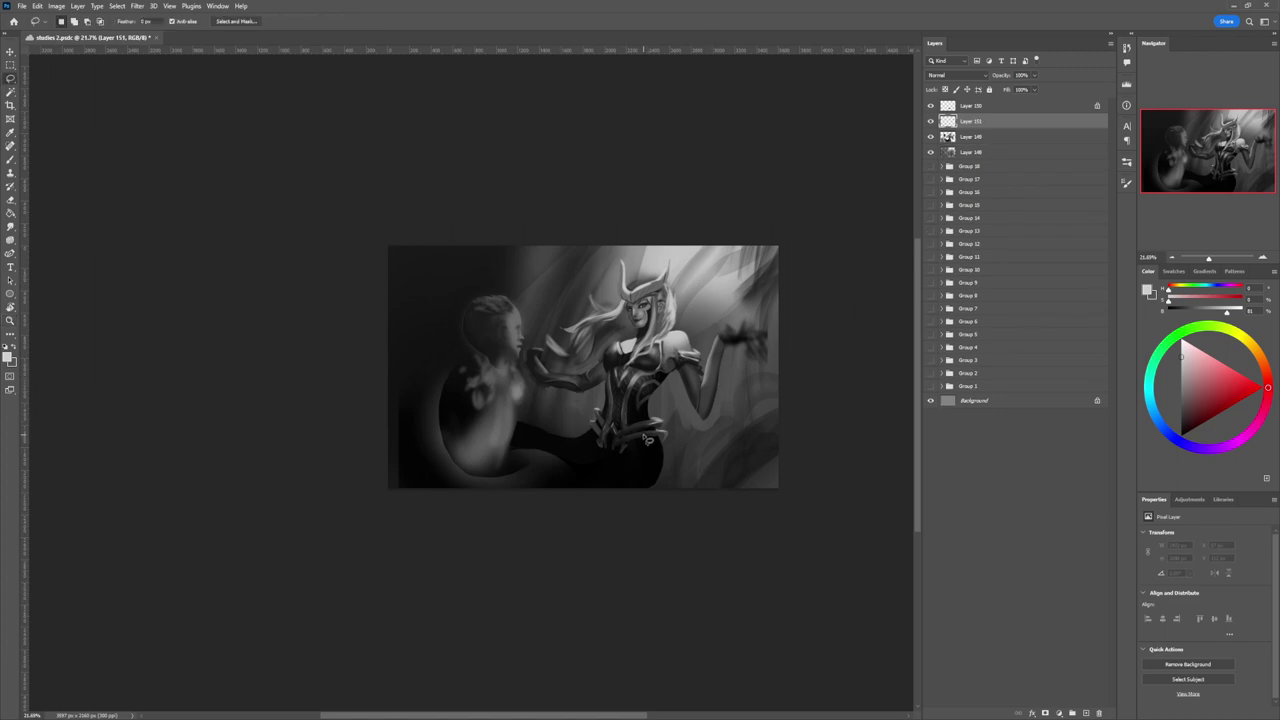
pyautogui.moveTo(645, 437)
pyautogui.mouseDown()
pyautogui.moveTo(659, 484)
pyautogui.moveTo(667, 455)
pyautogui.moveTo(652, 433)
pyautogui.mouseUp()
pyautogui.press('b')
pyautogui.press('x')
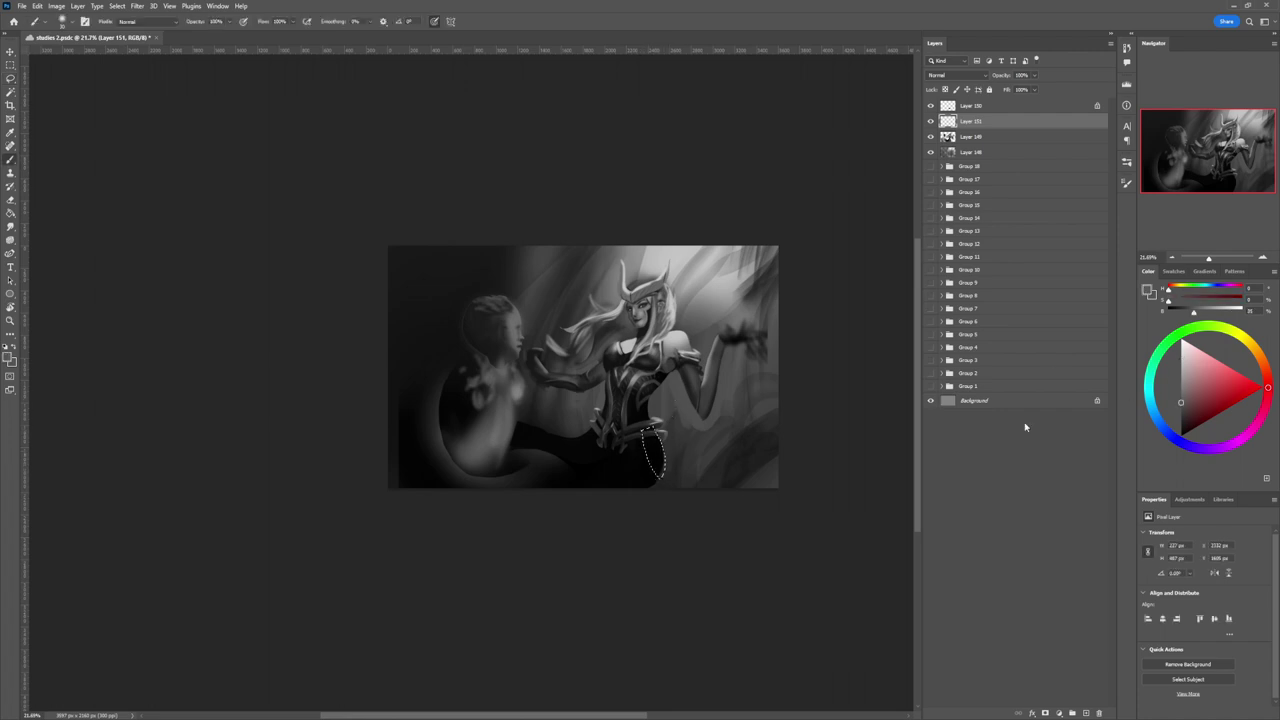
# - Fill the selected outer hip panel with a dark grey of 13% brightness using a large brush
pyautogui.press(']')
pyautogui.press(']')
pyautogui.press(']')
pyautogui.press(']')
pyautogui.press(']')
pyautogui.press(']')
pyautogui.press(']')
pyautogui.moveTo(645, 423); pyautogui.dragTo(667, 494)
pyautogui.click(1181, 423)
pyautogui.press(']')
pyautogui.press(']')
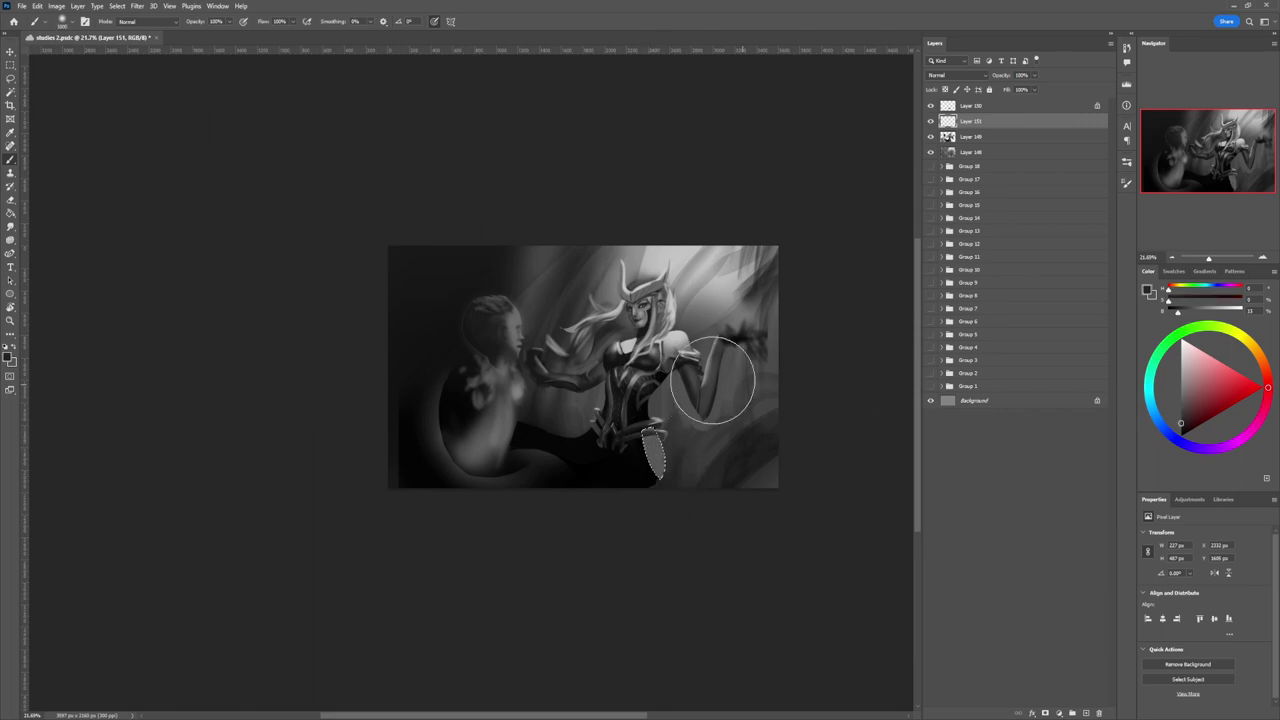
pyautogui.moveTo(656, 448); pyautogui.dragTo(660, 487)
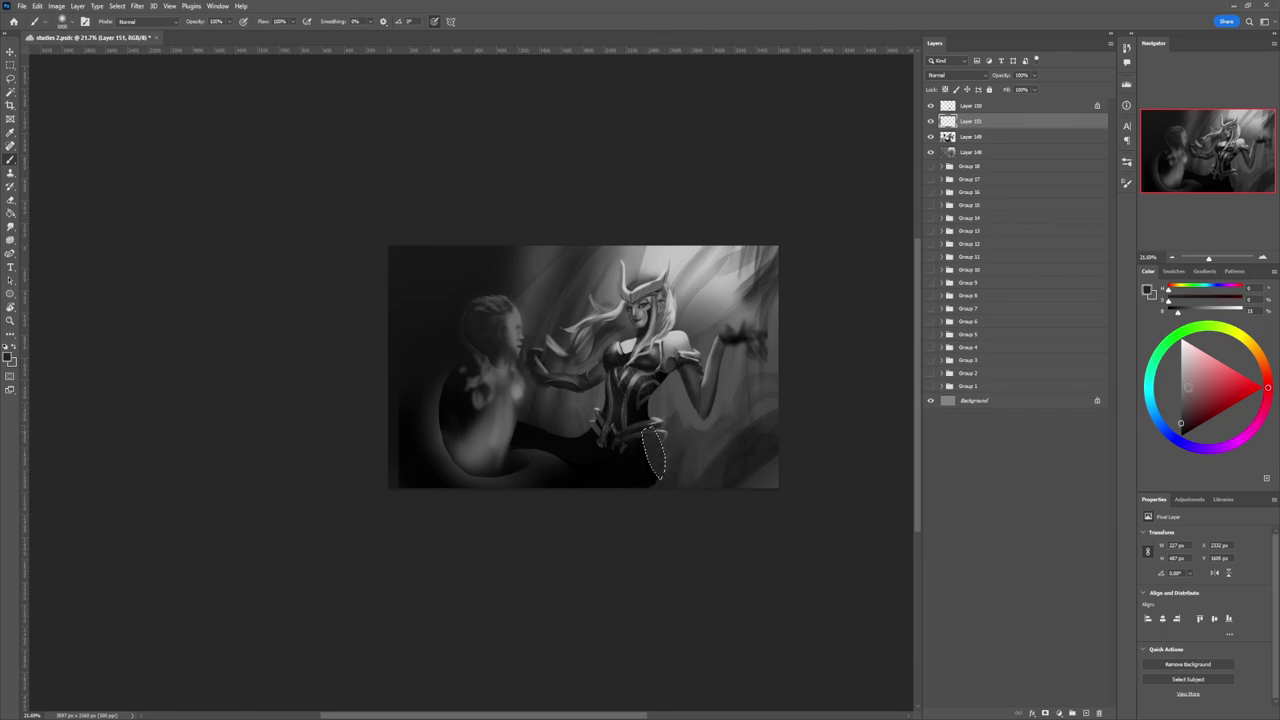
# - Paint a thin lighter-grey trim along the inside edges of the outer hip panel with a small brush
pyautogui.press('[')
pyautogui.press('[')
pyautogui.press('[')
pyautogui.press('[')
pyautogui.press('[')
pyautogui.press('[')
pyautogui.press('[')
pyautogui.press('[')
pyautogui.press('[')
pyautogui.press('[')
pyautogui.press('[')
pyautogui.press('[')
pyautogui.press('[')
pyautogui.press('[')
pyautogui.press('[')
pyautogui.keyDown('alt'); pyautogui.click(656, 432); pyautogui.keyUp('alt')
pyautogui.keyDown('alt'); pyautogui.click(659, 462); pyautogui.keyUp('alt')
pyautogui.moveTo(653, 436); pyautogui.dragTo(659, 458)
pyautogui.moveTo(648, 460); pyautogui.dragTo(660, 478)
# - Lasso a second leaf-shaped panel beside the first, hanging below the belt, and fill it with the dark grey of 13% brightness
pyautogui.press('l')
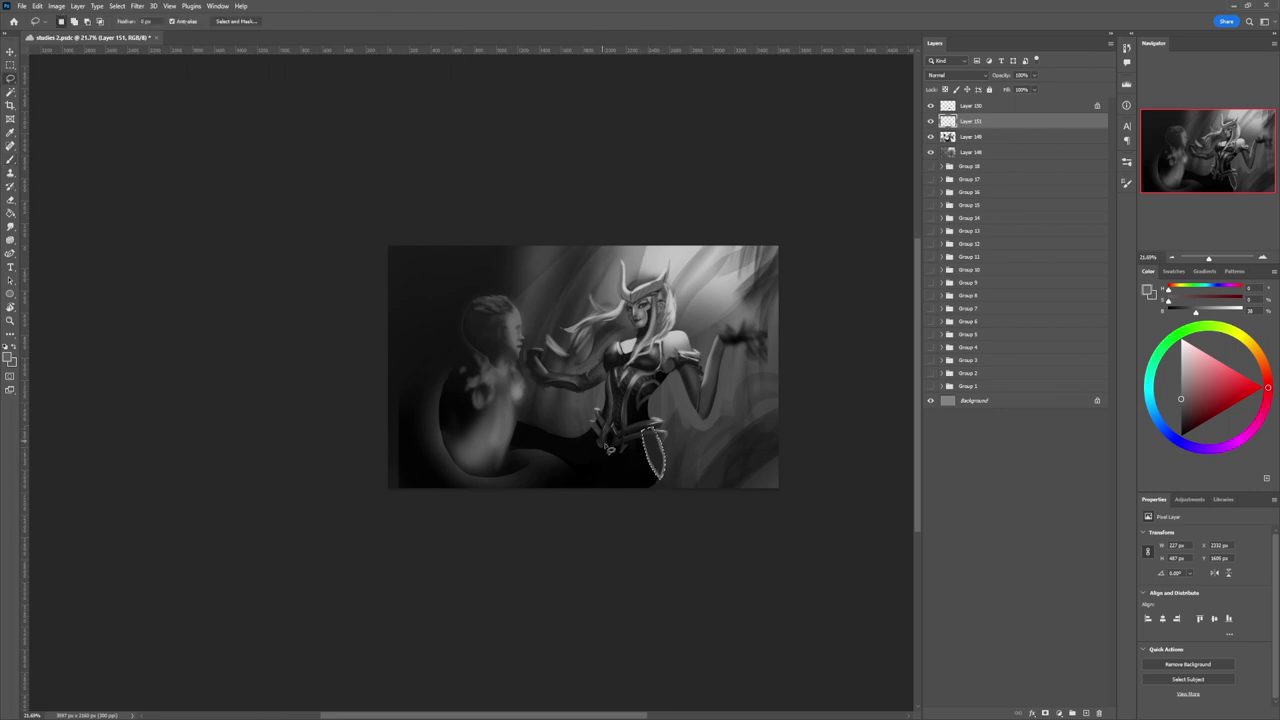
pyautogui.hotkey('ctrl', 'd')
pyautogui.moveTo(640, 480)
pyautogui.mouseDown()
pyautogui.moveTo(624, 472)
pyautogui.moveTo(624, 438)
pyautogui.moveTo(646, 438)
pyautogui.moveTo(632, 444)
pyautogui.mouseUp()
pyautogui.press('b')
pyautogui.keyDown('alt'); pyautogui.click(641, 451); pyautogui.keyUp('alt')
pyautogui.press(']')
pyautogui.press(']')
pyautogui.press(']')
pyautogui.press(']')
pyautogui.press(']')
pyautogui.press(']')
pyautogui.press(']')
pyautogui.press(']')
pyautogui.press(']')
pyautogui.press(']')
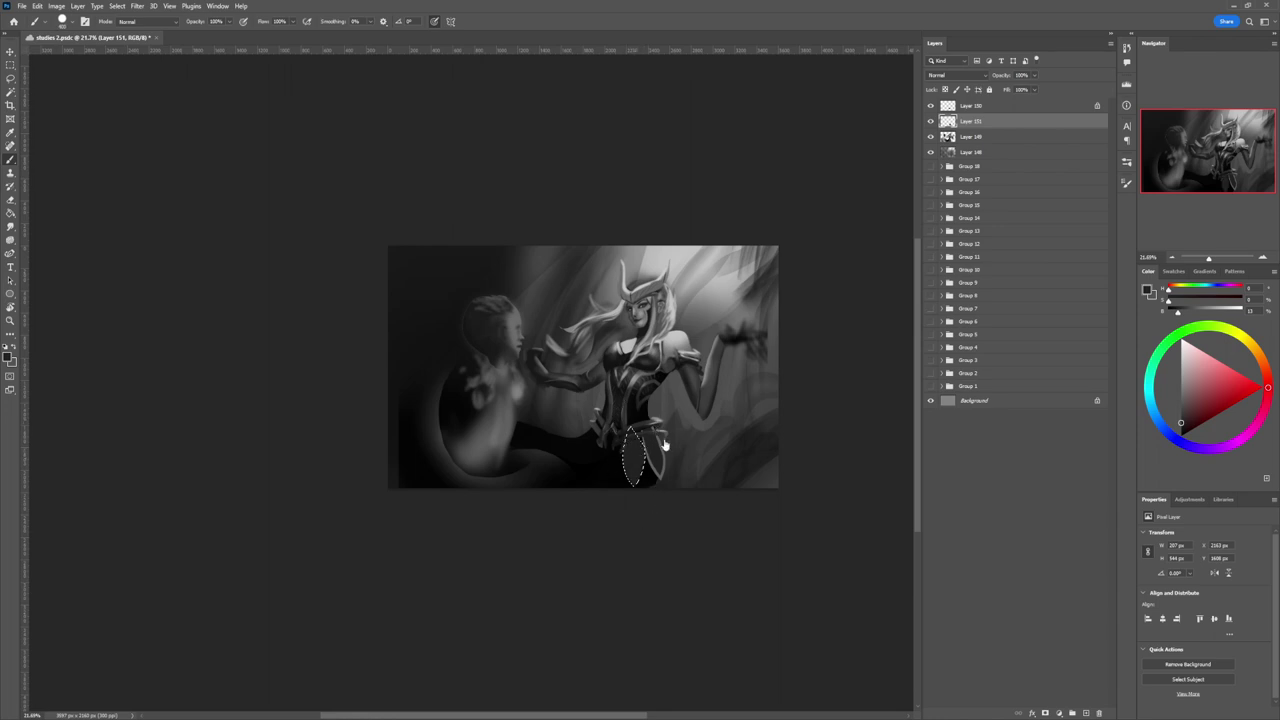
# - Sample the first panel's trim grey and paint a matching thin border around the second panel
pyautogui.keyDown('alt'); pyautogui.click(663, 444); pyautogui.keyUp('alt')
pyautogui.keyDown('alt'); pyautogui.click(662, 447); pyautogui.keyUp('alt')
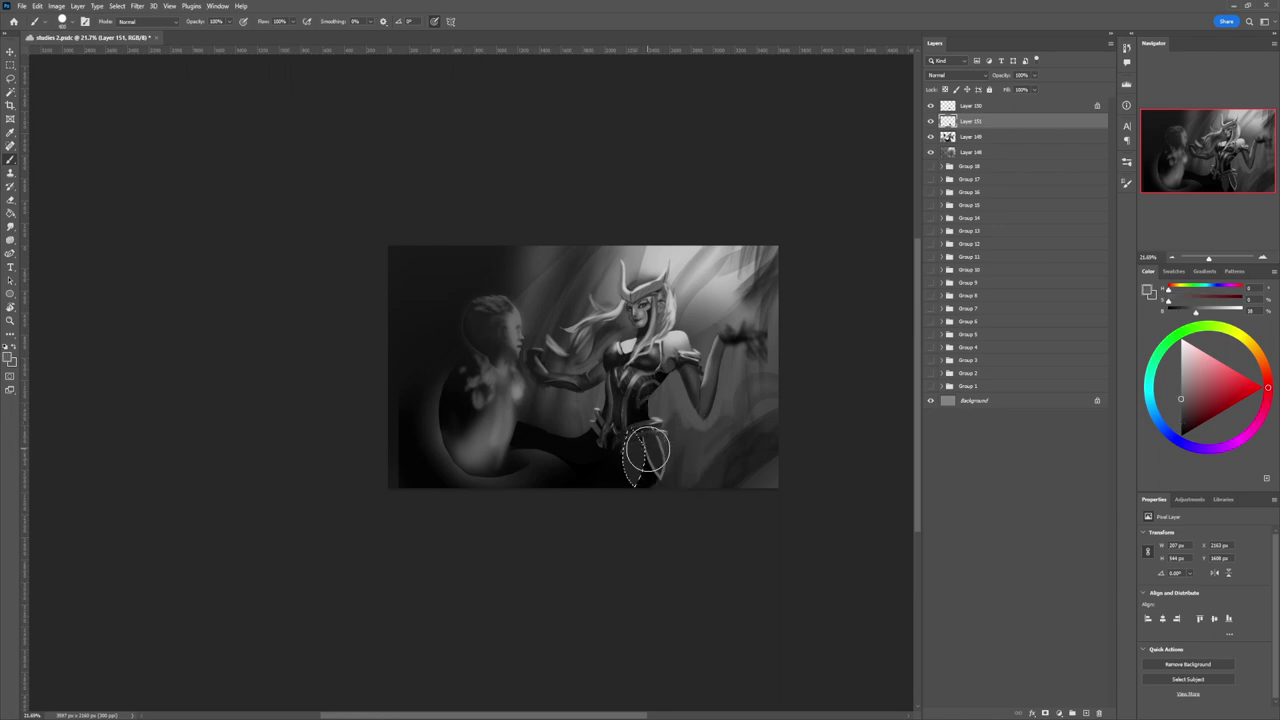
pyautogui.press('[')
pyautogui.press('[')
pyautogui.press('[')
pyautogui.press('[')
pyautogui.press('[')
pyautogui.press('[')
pyautogui.press('[')
pyautogui.press('[')
pyautogui.press('[')
pyautogui.press('[')
pyautogui.press('[')
pyautogui.press('[')
pyautogui.press('[')
pyautogui.moveTo(655, 432)
pyautogui.keyDown('ctrl'); pyautogui.mouseDown()
pyautogui.moveTo(625, 443)
pyautogui.moveTo(622, 475)
pyautogui.moveTo(630, 440)
pyautogui.moveTo(636, 472)
pyautogui.moveTo(597, 484)
pyautogui.moveTo(596, 443)
pyautogui.moveTo(646, 440)
pyautogui.moveTo(624, 487)
pyautogui.mouseUp(); pyautogui.keyUp('ctrl')
# - Lasso a wider third panel below the belt clasp and fill it with the dark grey sampled from the existing panels
pyautogui.press('l')
pyautogui.hotkey('ctrl', 'd')
pyautogui.press('b')
pyautogui.keyDown('alt'); pyautogui.click(646, 441); pyautogui.keyUp('alt')
pyautogui.press(']')
pyautogui.press(']')
pyautogui.press(']')
pyautogui.press(']')
pyautogui.press(']')
pyautogui.press(']')
pyautogui.press(']')
pyautogui.press(']')
pyautogui.press(']')
pyautogui.press(']')
pyautogui.press(']')
pyautogui.press(']')
pyautogui.press(']')
pyautogui.press(']')
pyautogui.press(']')
pyautogui.press(']')
pyautogui.press(']')
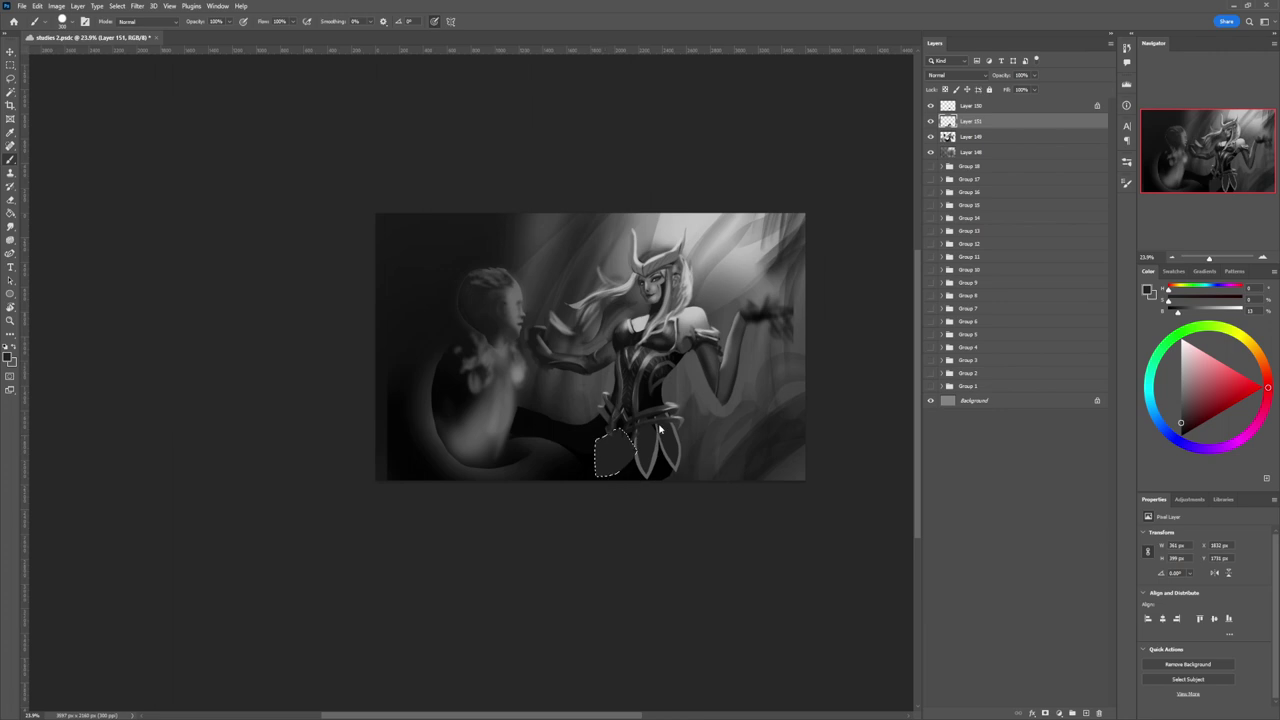
# - Paint a thin border around the wide third panel in the sampled trim grey and clear the selection
pyautogui.keyDown('alt'); pyautogui.click(657, 452); pyautogui.keyUp('alt')
pyautogui.press('[')
pyautogui.press('[')
pyautogui.press('[')
pyautogui.press('[')
pyautogui.press('[')
pyautogui.press('[')
pyautogui.press('[')
pyautogui.press('[')
pyautogui.press('[')
pyautogui.press('[')
pyautogui.press('[')
pyautogui.press('[')
pyautogui.press('[')
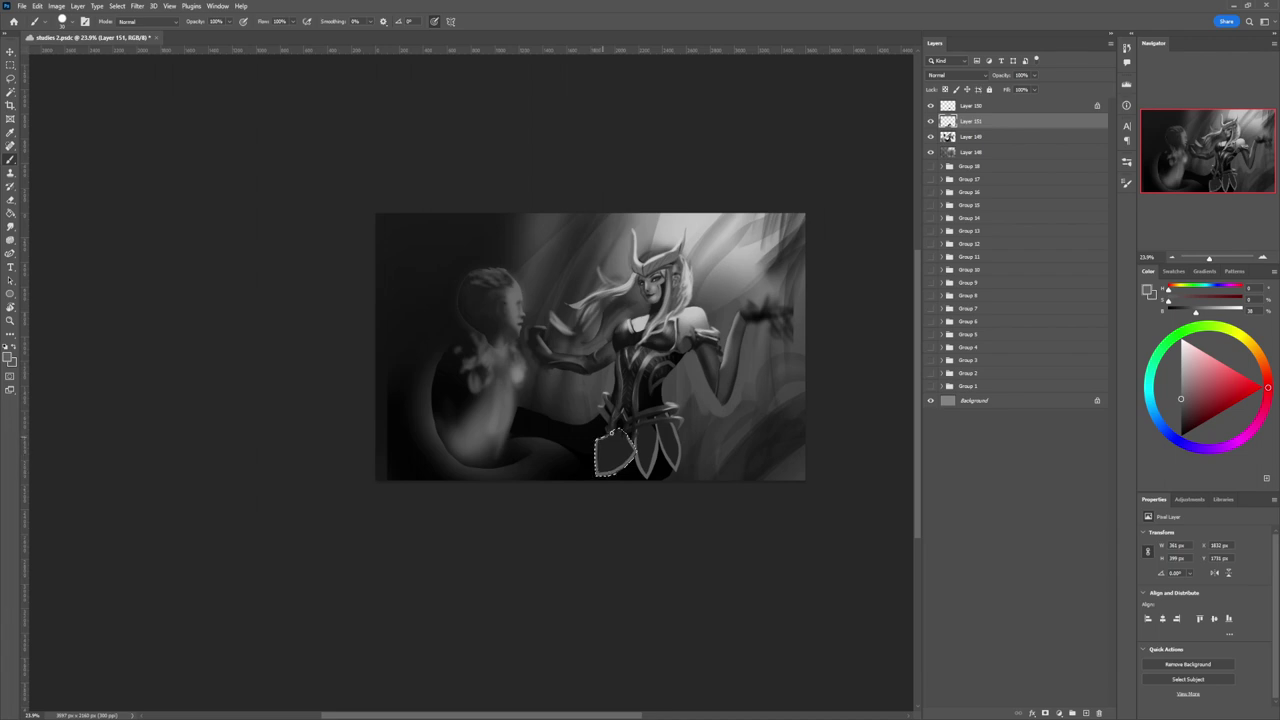
pyautogui.hotkey('ctrl', 'd')
# - Add a fourth pointed panel reaching from the clasp over the thigh, filled with dark grey and edged with the lighter trim grey
pyautogui.press('l')
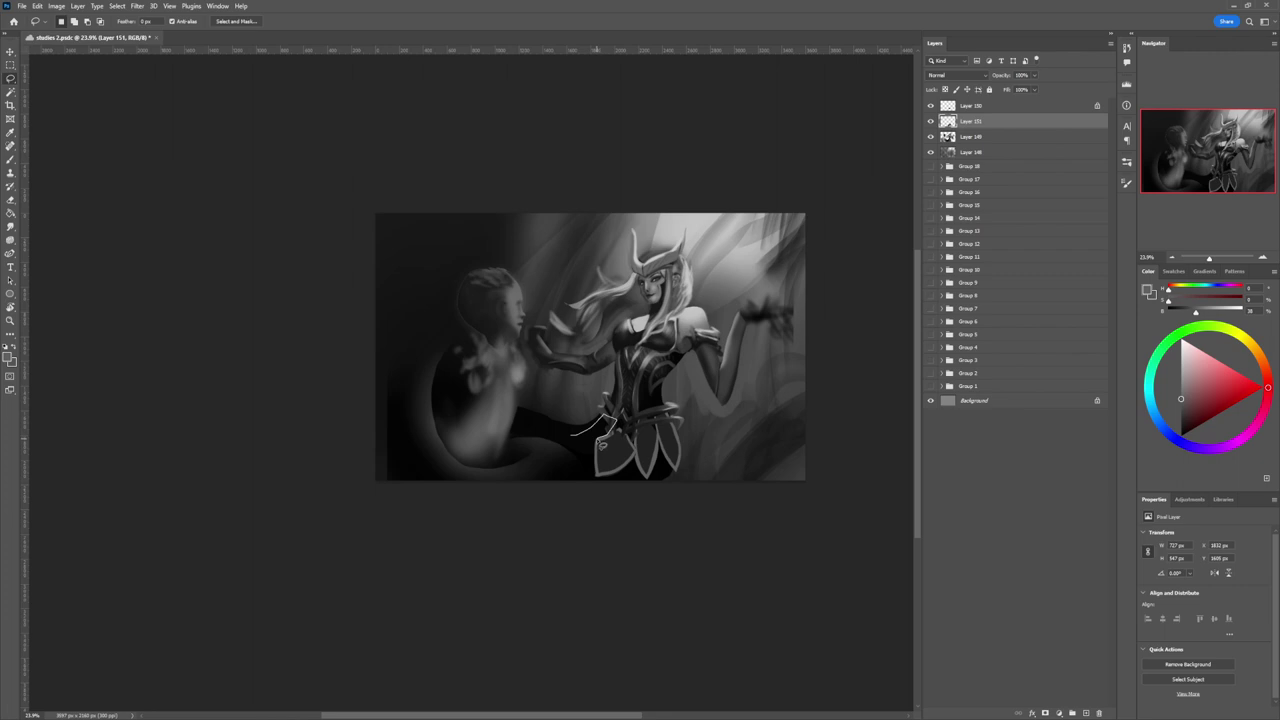
pyautogui.moveTo(598, 449); pyautogui.dragTo(570, 437)
pyautogui.press('b')
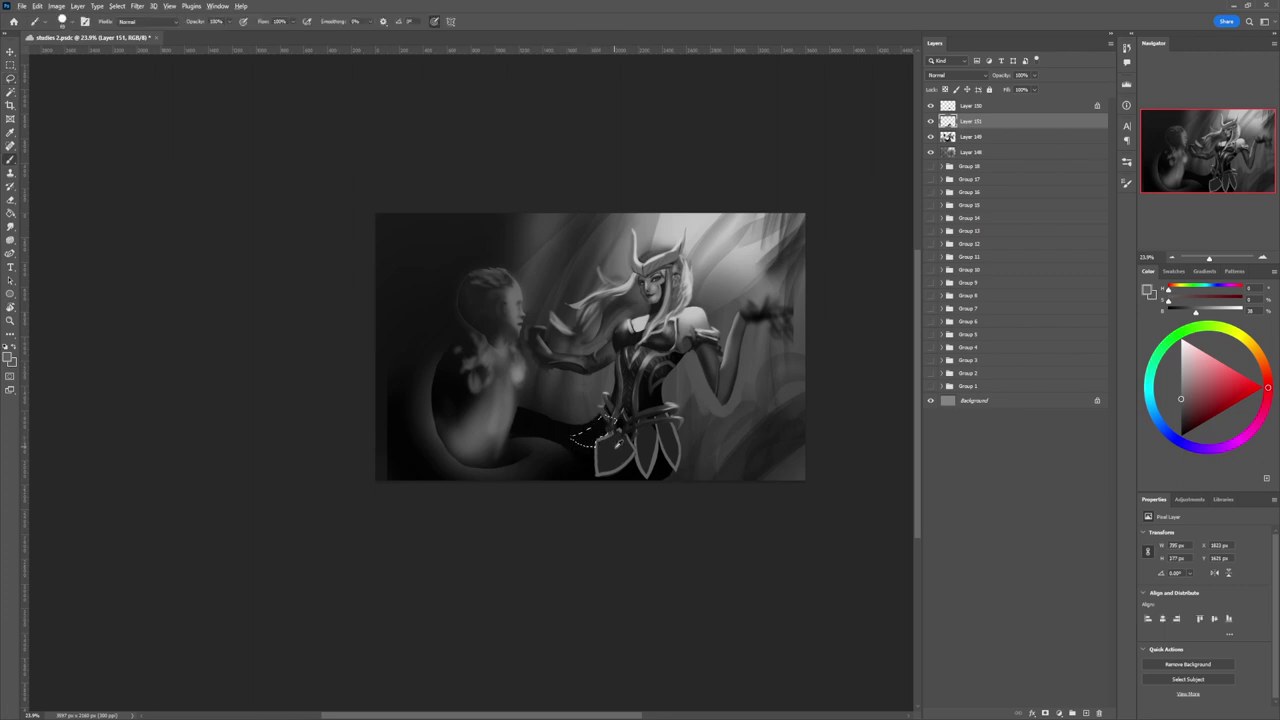
pyautogui.keyDown('alt'); pyautogui.click(616, 444); pyautogui.keyUp('alt')
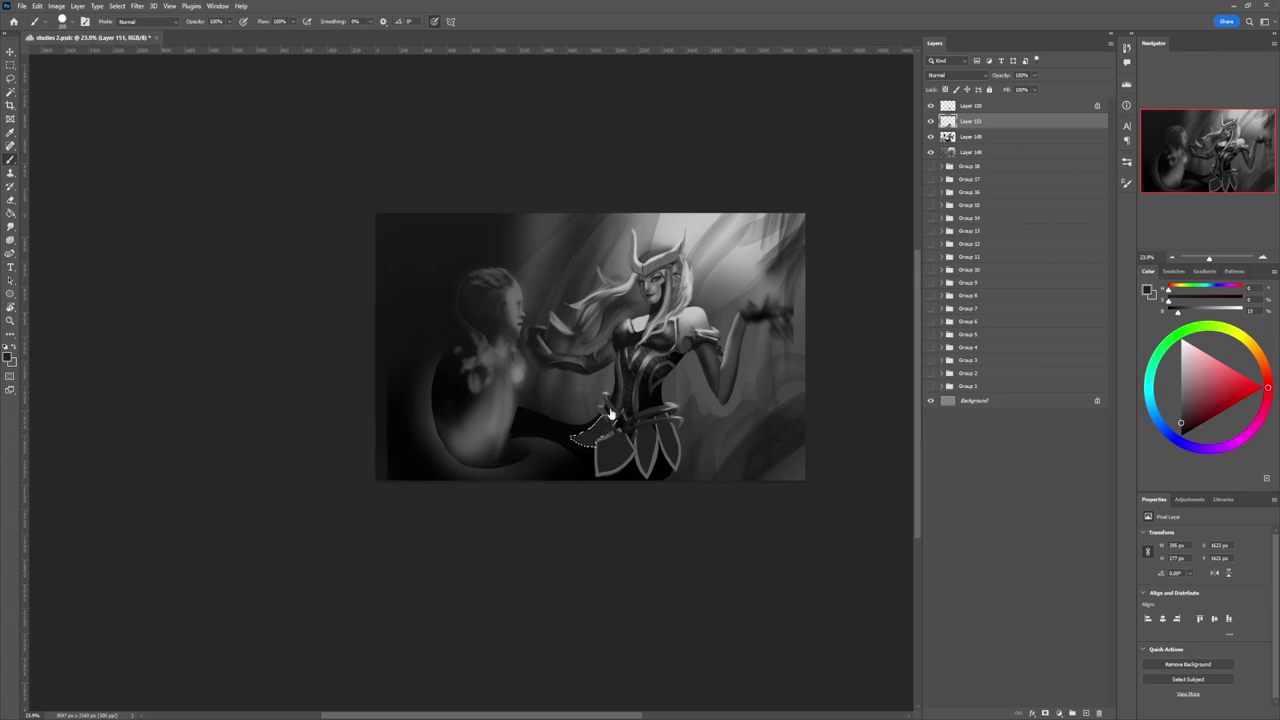
pyautogui.keyDown('alt'); pyautogui.click(597, 455); pyautogui.keyUp('alt')
# - Add a slim pointed panel flaring out from the belt's outer hip end, filled with dark grey and edged with the trim grey
pyautogui.press('l')
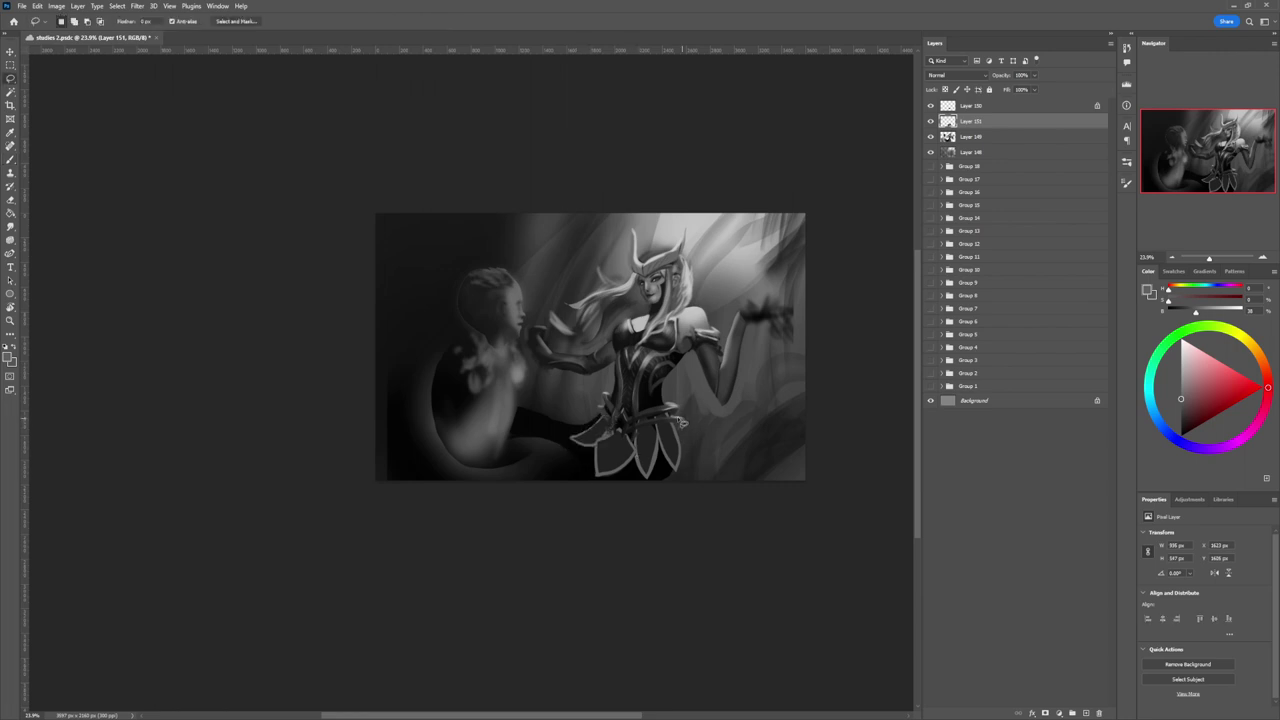
pyautogui.moveTo(676, 418)
pyautogui.mouseDown()
pyautogui.moveTo(705, 460)
pyautogui.moveTo(695, 467)
pyautogui.moveTo(677, 418)
pyautogui.mouseUp()
pyautogui.press('b')
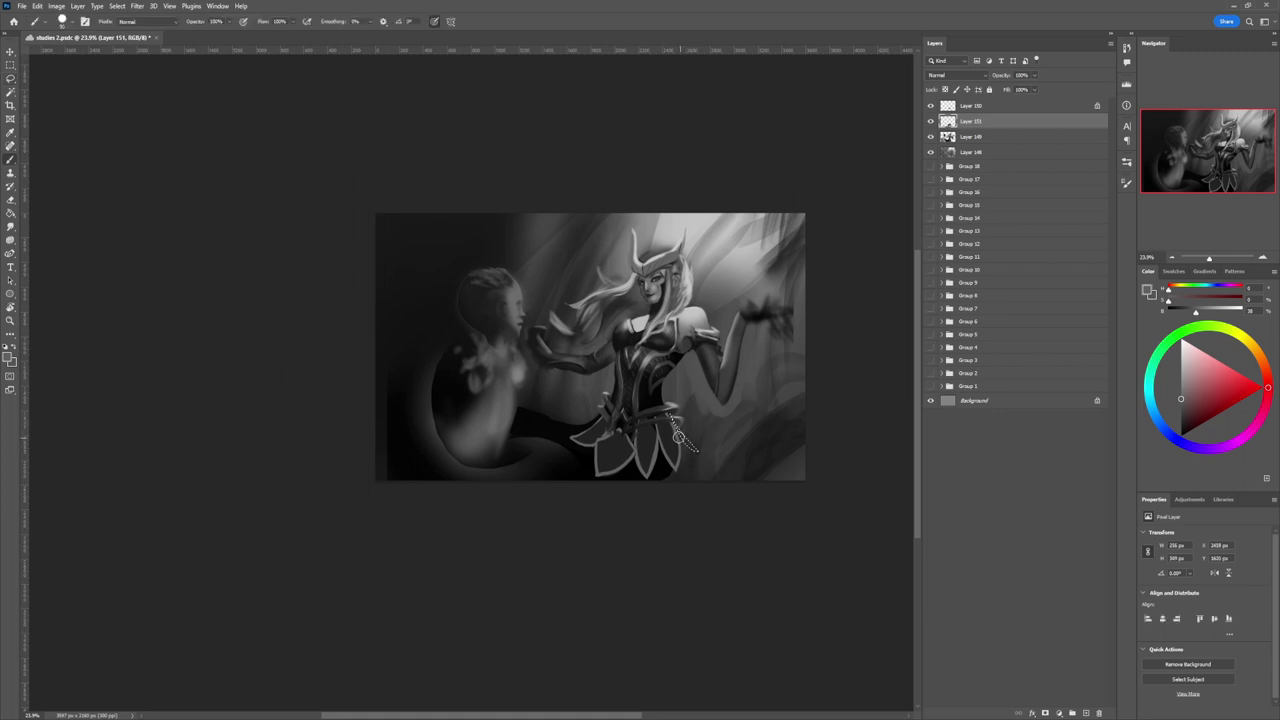
pyautogui.keyDown('alt'); pyautogui.click(677, 436); pyautogui.keyUp('alt')
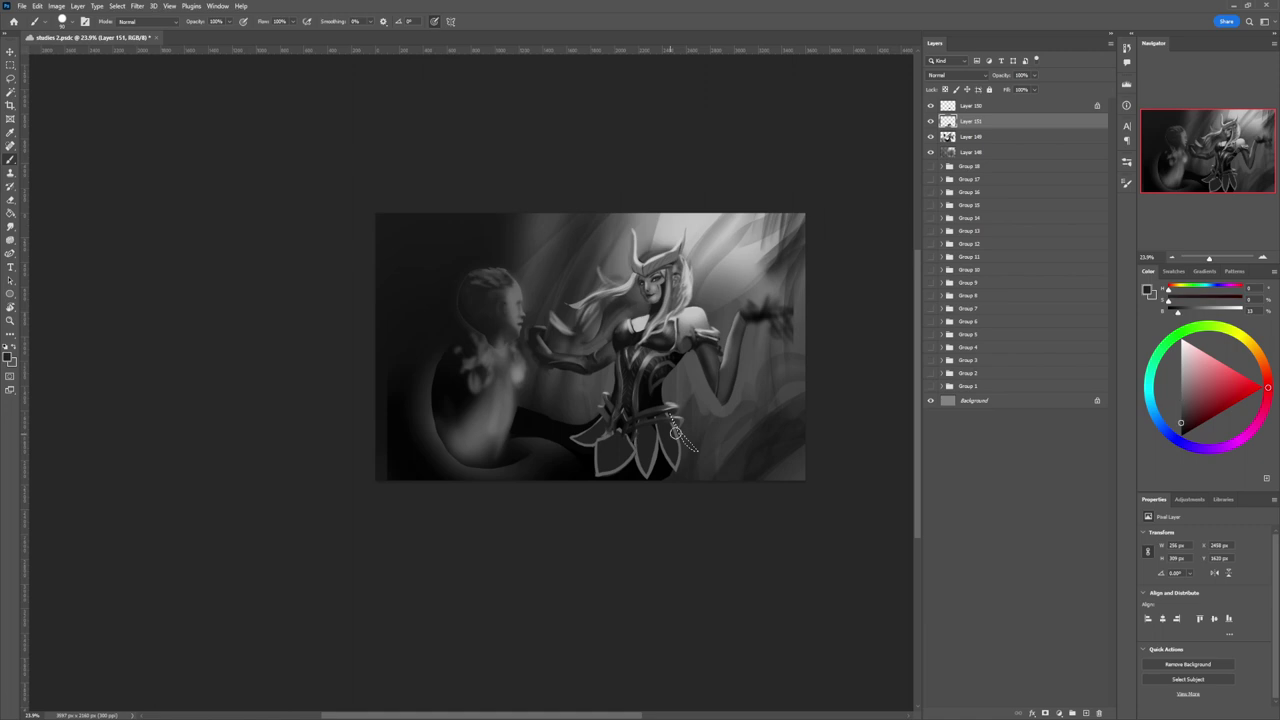
pyautogui.keyDown('alt'); pyautogui.click(678, 439); pyautogui.keyUp('alt')
pyautogui.press('l')
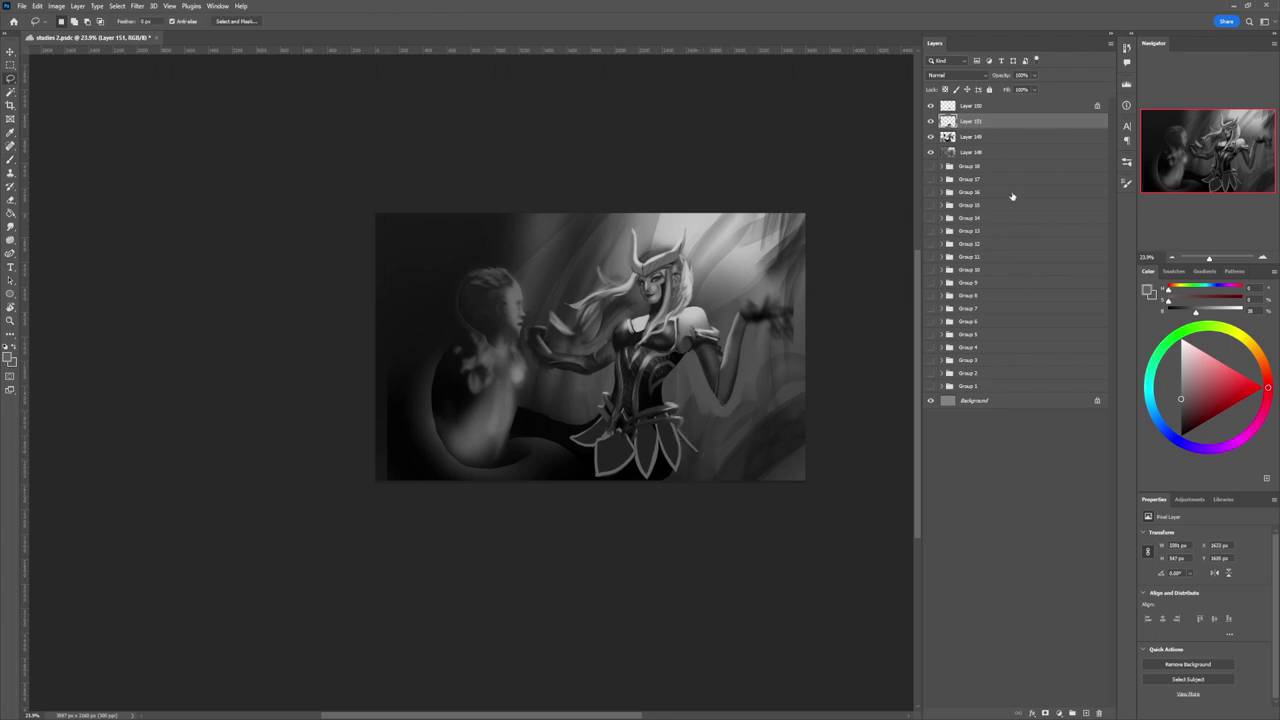
# - Lock the panel layer's transparent pixels and shade the skirt panels beneath the belt with a large soft black brush
pyautogui.press('b')
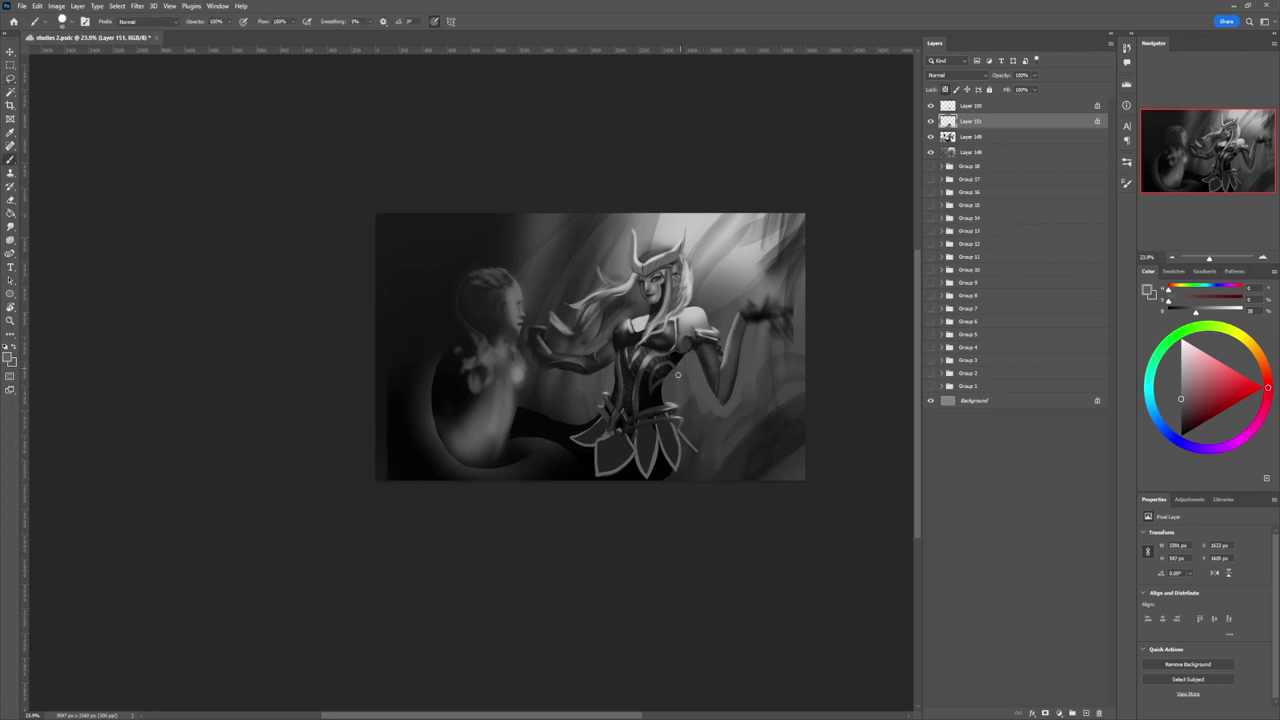
pyautogui.press('d')
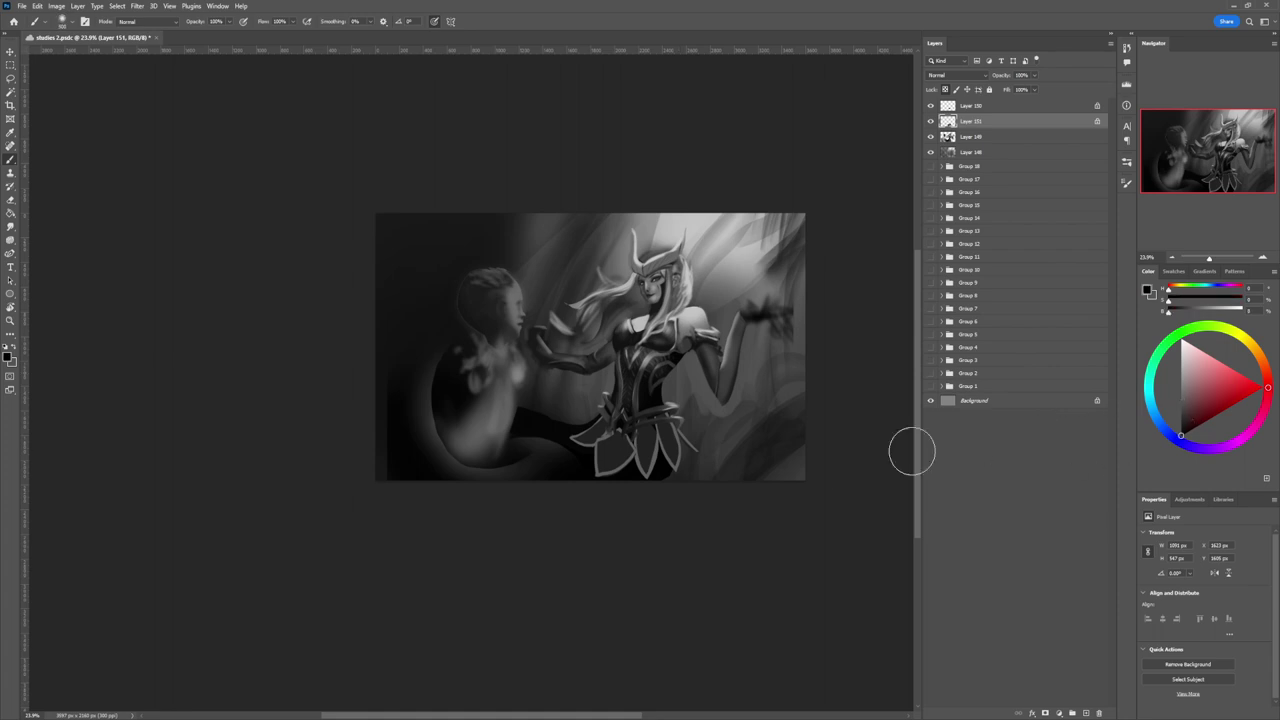
pyautogui.press(']')
pyautogui.press(']')
pyautogui.press(']')
pyautogui.press(']')
pyautogui.press(']')
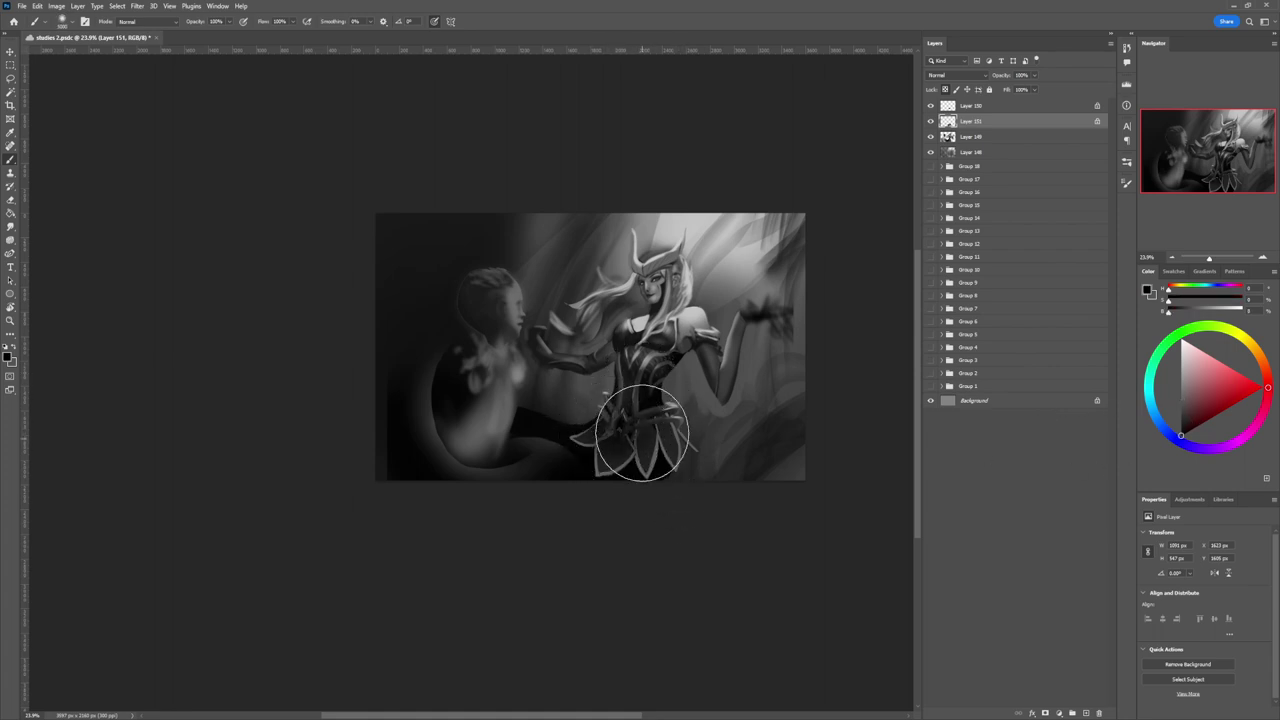
pyautogui.moveTo(647, 431)
pyautogui.mouseDown()
pyautogui.moveTo(672, 464)
pyautogui.moveTo(665, 431)
pyautogui.moveTo(679, 452)
pyautogui.moveTo(641, 430)
pyautogui.moveTo(601, 464)
pyautogui.mouseUp()
pyautogui.press(']')
pyautogui.press(']')
pyautogui.press(']')
pyautogui.press(']')
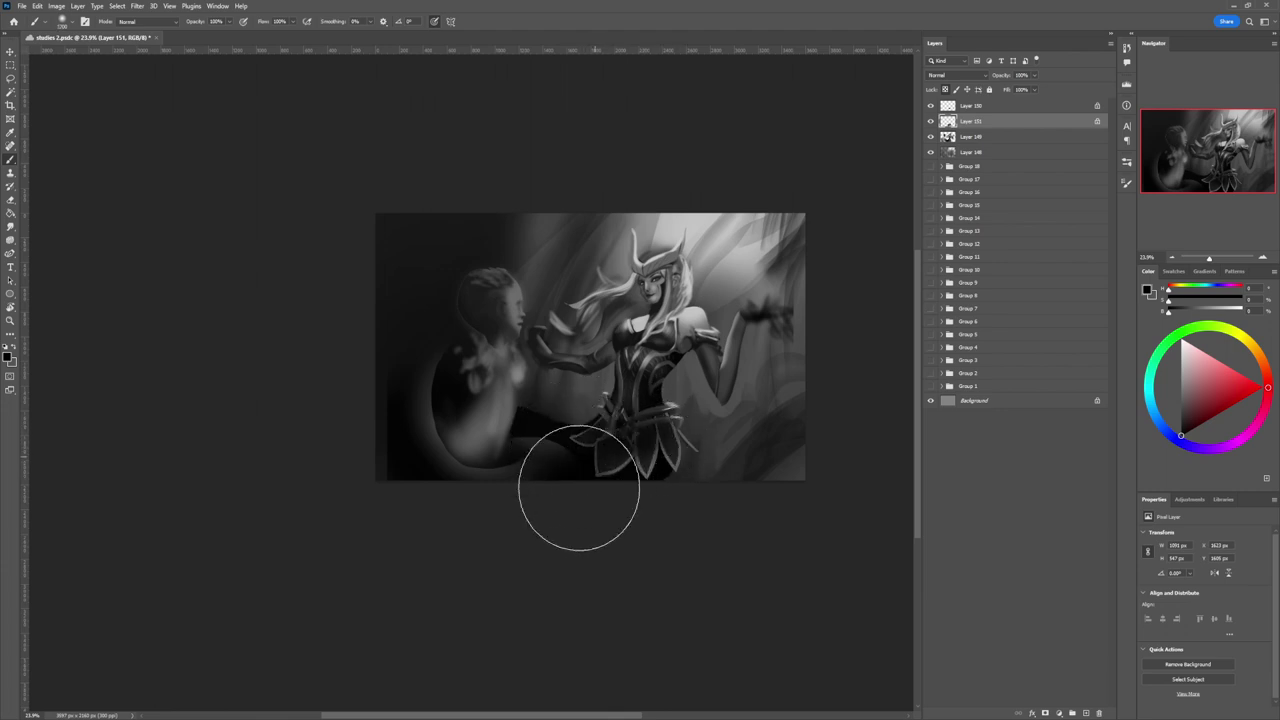
pyautogui.moveTo(634, 424)
pyautogui.mouseDown()
pyautogui.moveTo(595, 477)
pyautogui.moveTo(595, 449)
pyautogui.moveTo(614, 495)
pyautogui.moveTo(630, 427)
pyautogui.moveTo(660, 403)
pyautogui.moveTo(653, 472)
pyautogui.mouseUp()
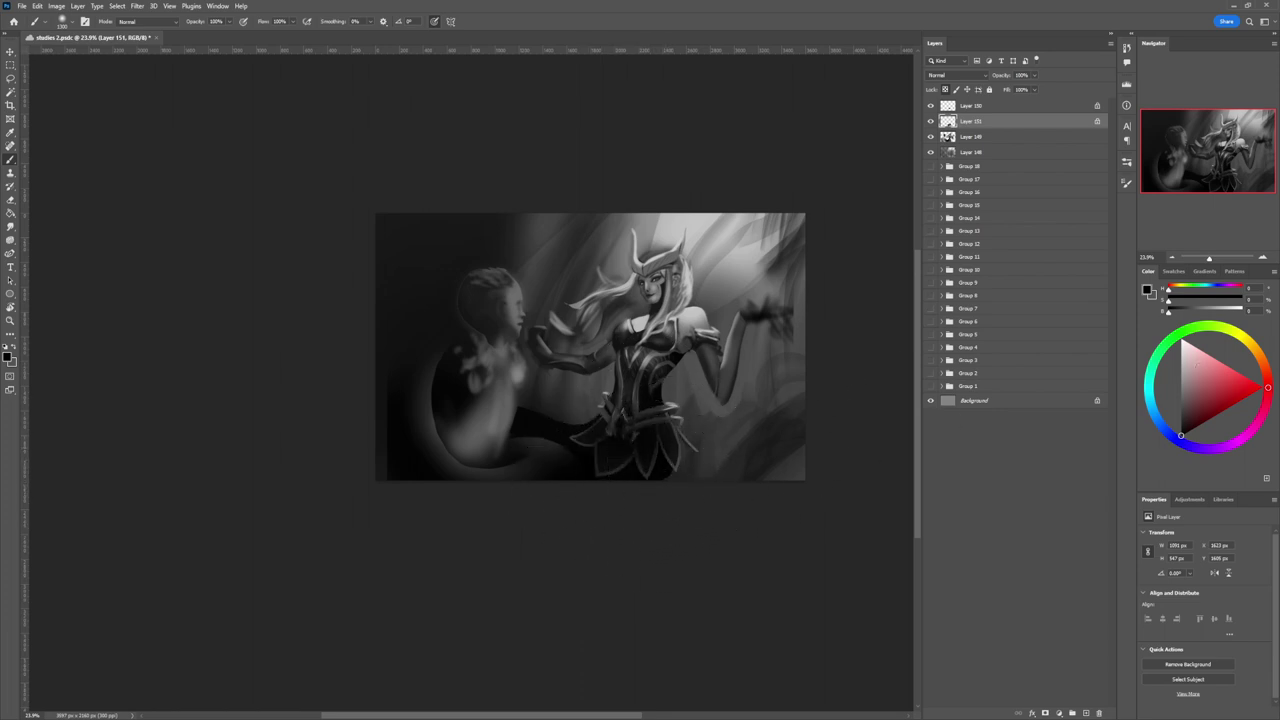
# - Paint light grey highlights with a reduced soft brush along the panel flaring out from the belt's outer hip end
pyautogui.click(1178, 364)
pyautogui.click(1179, 365)
pyautogui.press('[')
pyautogui.press('[')
pyautogui.press('[')
pyautogui.press('[')
pyautogui.press('[')
pyautogui.press('[')
pyautogui.press('[')
pyautogui.press('[')
pyautogui.press('[')
pyautogui.press('[')
pyautogui.press('[')
pyautogui.press('[')
pyautogui.press('[')
pyautogui.press('[')
pyautogui.press(']')
pyautogui.press(']')
pyautogui.press(']')
pyautogui.press(']')
pyautogui.press(']')
pyautogui.press(']')
pyautogui.moveTo(675, 431); pyautogui.dragTo(677, 466)
# - Touch up the skirt panels and their trim with a smaller brush, using light and dark greys sampled from them
pyautogui.press('[')
pyautogui.press('[')
pyautogui.press('[')
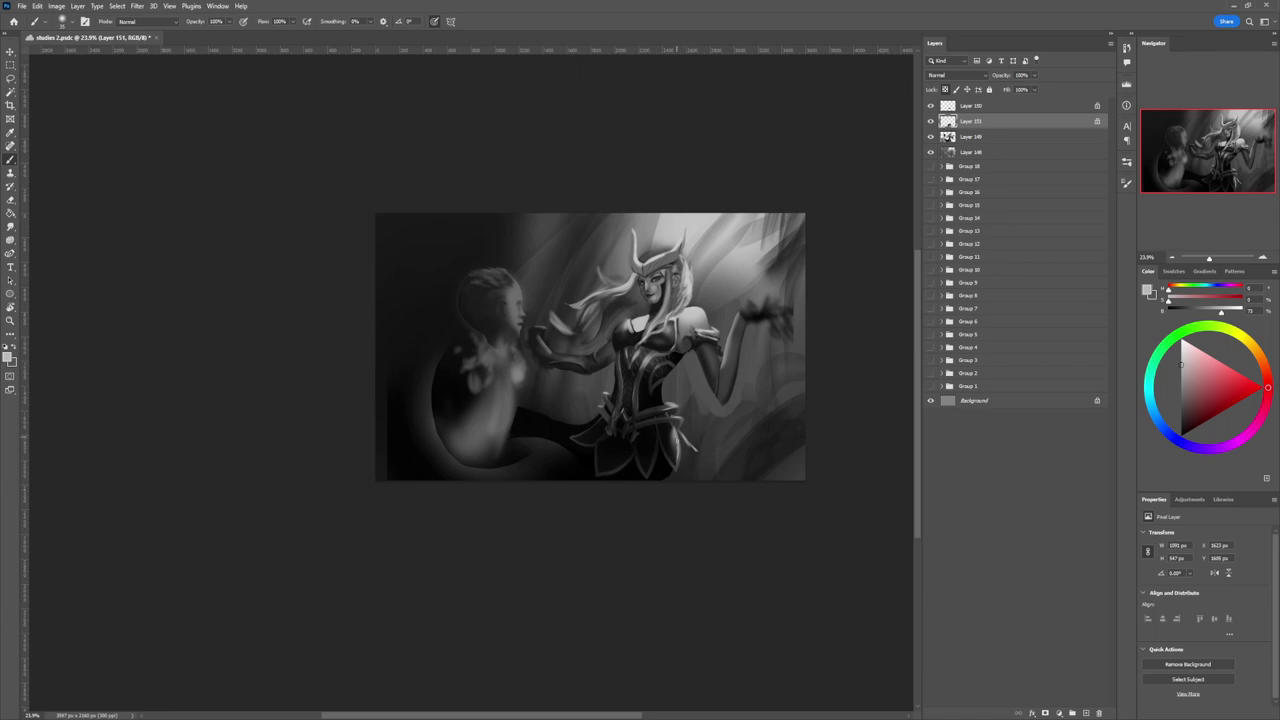
pyautogui.keyDown('alt'); pyautogui.click(672, 440); pyautogui.keyUp('alt')
pyautogui.keyDown('alt'); pyautogui.click(626, 462); pyautogui.keyUp('alt')
pyautogui.press('z')
pyautogui.moveTo(614, 491)
pyautogui.mouseDown()
pyautogui.moveTo(660, 503)
pyautogui.moveTo(580, 448)
pyautogui.moveTo(675, 432)
pyautogui.moveTo(650, 458)
pyautogui.moveTo(649, 490)
pyautogui.mouseUp()
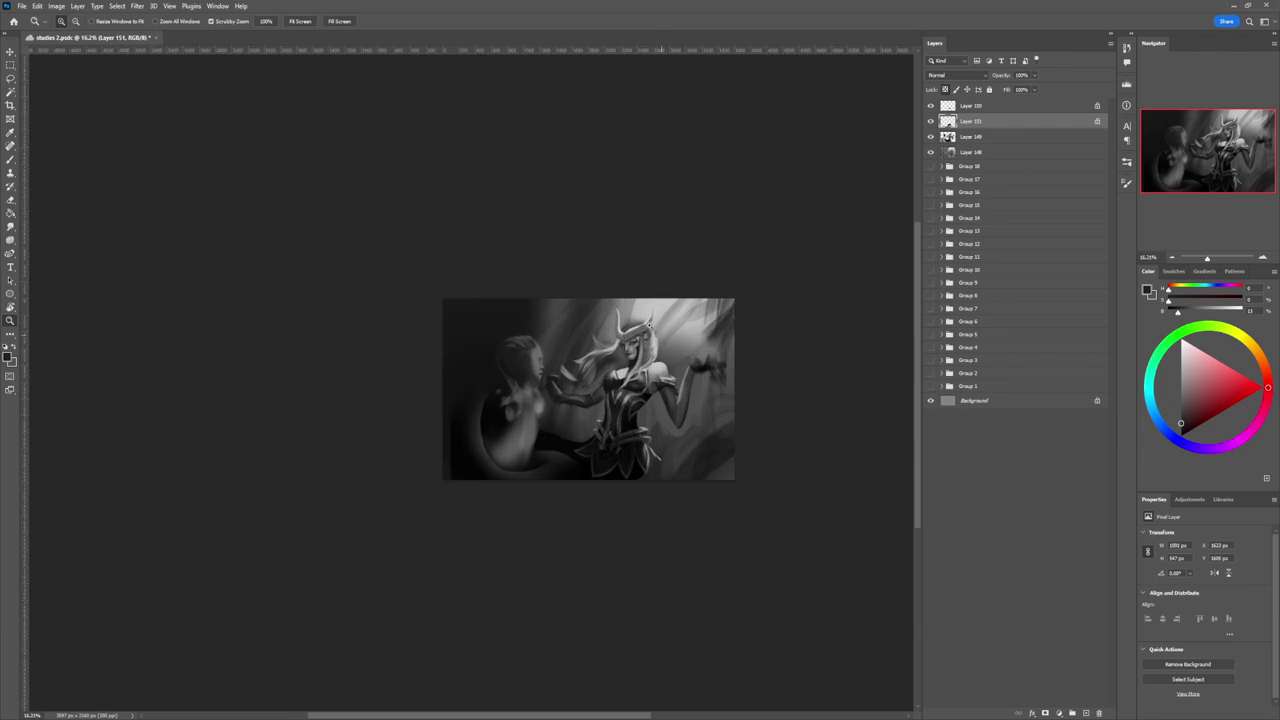
pyautogui.moveTo(655, 363)
pyautogui.mouseDown()
pyautogui.moveTo(694, 341)
pyautogui.moveTo(648, 352)
pyautogui.mouseUp()
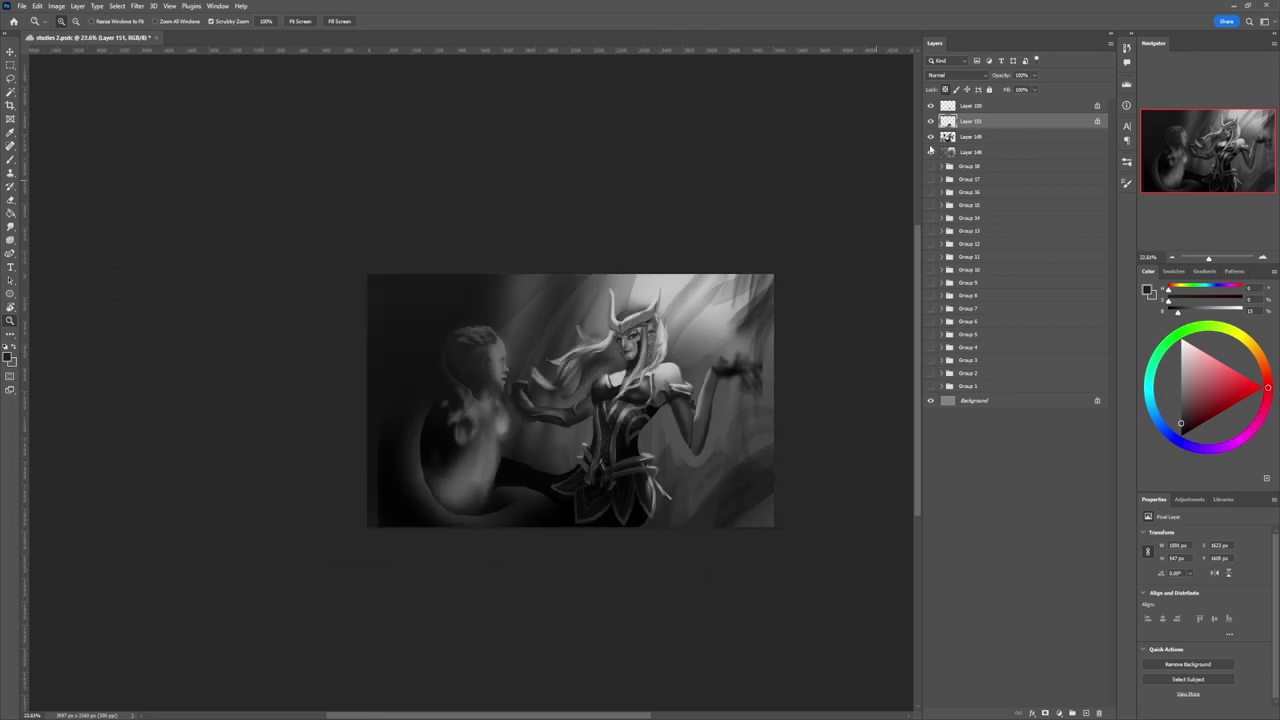
# - Smudge the horned woman's hair, face and the light area beside her helmet on Layer 149 at 20% strength
pyautogui.click(969, 140)
pyautogui.press('b')
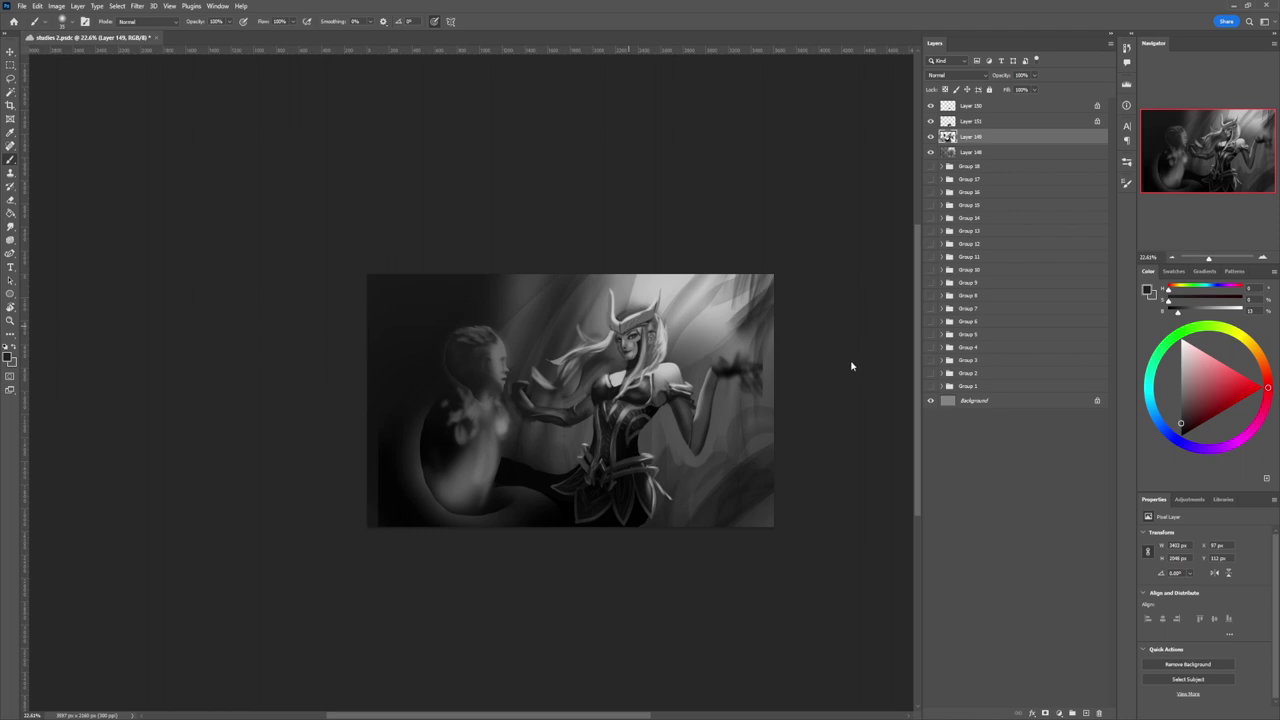
pyautogui.press('r')
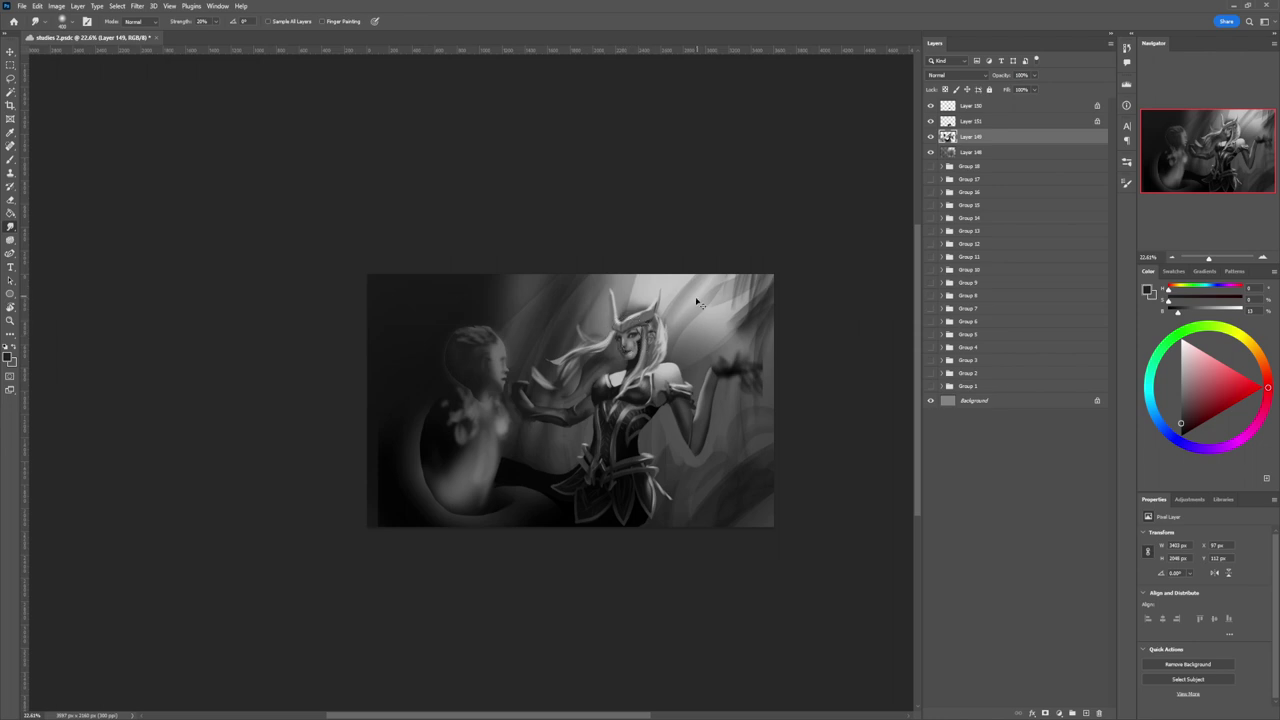
pyautogui.moveTo(670, 314)
pyautogui.mouseDown()
pyautogui.moveTo(612, 345)
pyautogui.moveTo(630, 366)
pyautogui.mouseUp()
pyautogui.moveTo(686, 300); pyautogui.dragTo(676, 298)
pyautogui.press('[')
pyautogui.press('[')
pyautogui.press('[')
pyautogui.moveTo(633, 334); pyautogui.dragTo(632, 337)
pyautogui.press('z')
pyautogui.moveTo(637, 369); pyautogui.dragTo(708, 290)
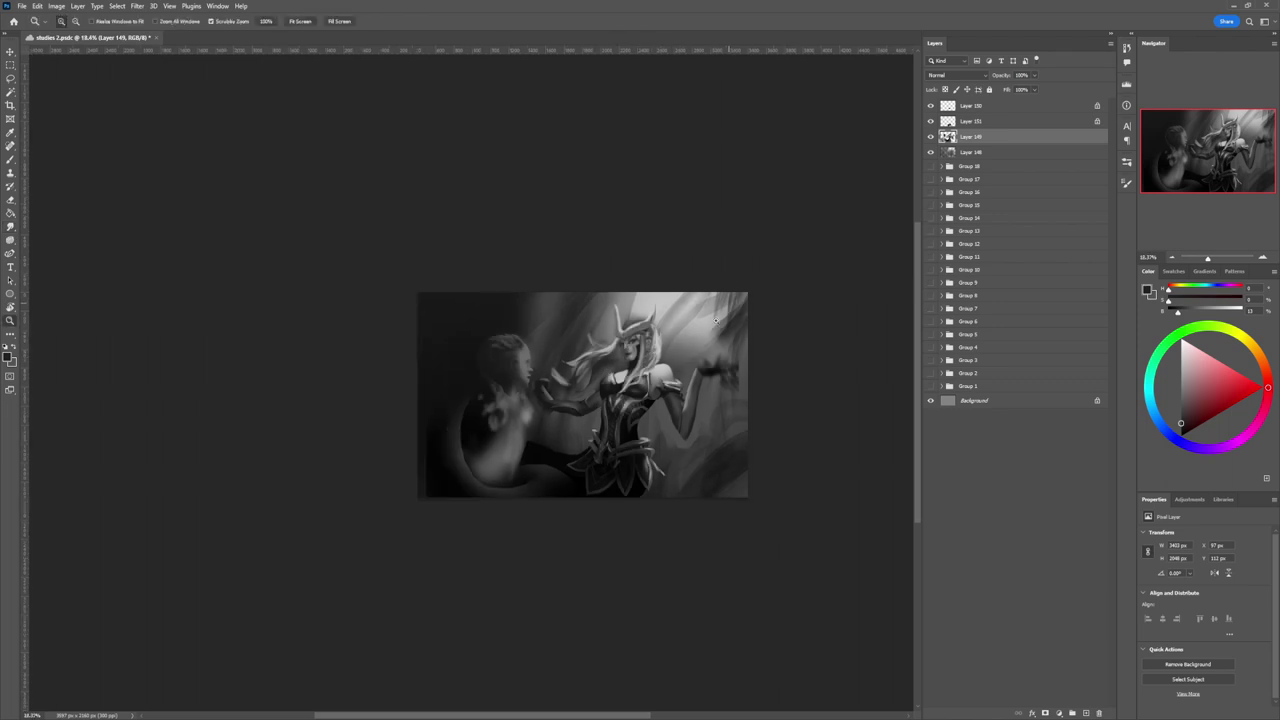
pyautogui.moveTo(680, 353); pyautogui.dragTo(747, 272)
pyautogui.click(652, 355)
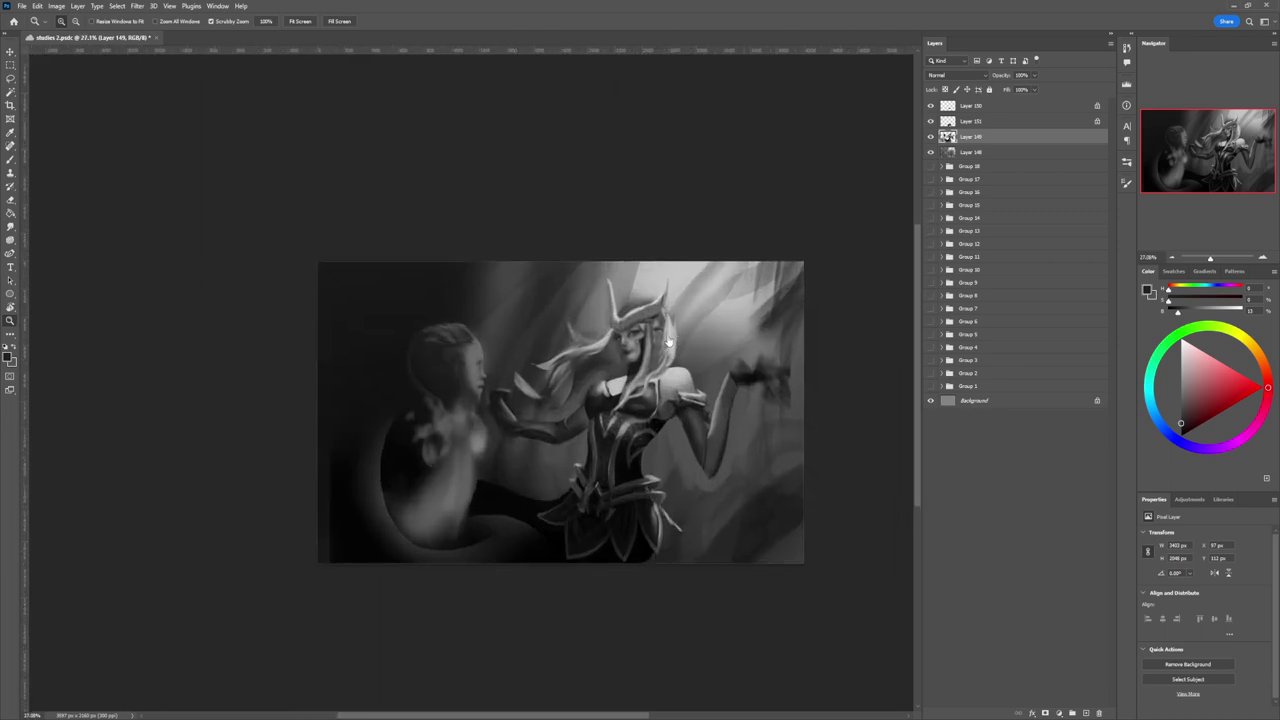
# - Brighten the horned woman's upper chest with a soft brush in light grey sampled from the skin there
pyautogui.press('b')
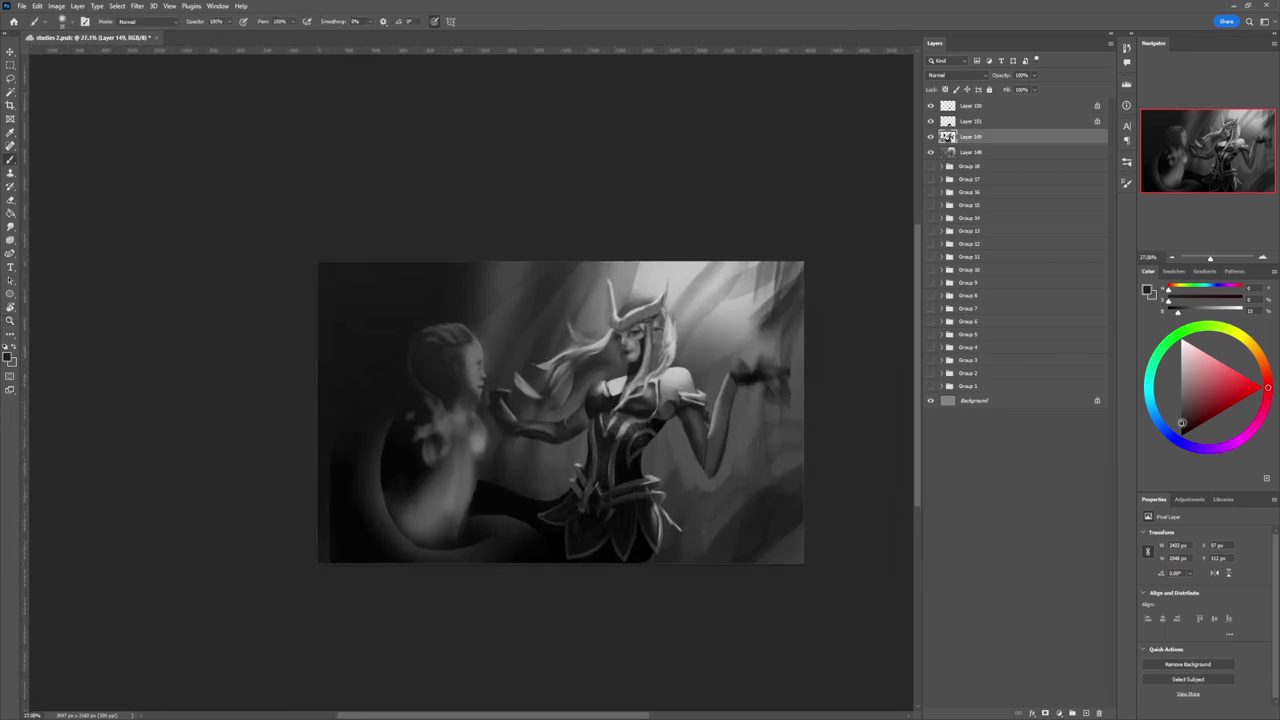
pyautogui.click(1180, 436)
pyautogui.click(1180, 424)
pyautogui.keyDown('alt'); pyautogui.click(613, 384); pyautogui.keyUp('alt')
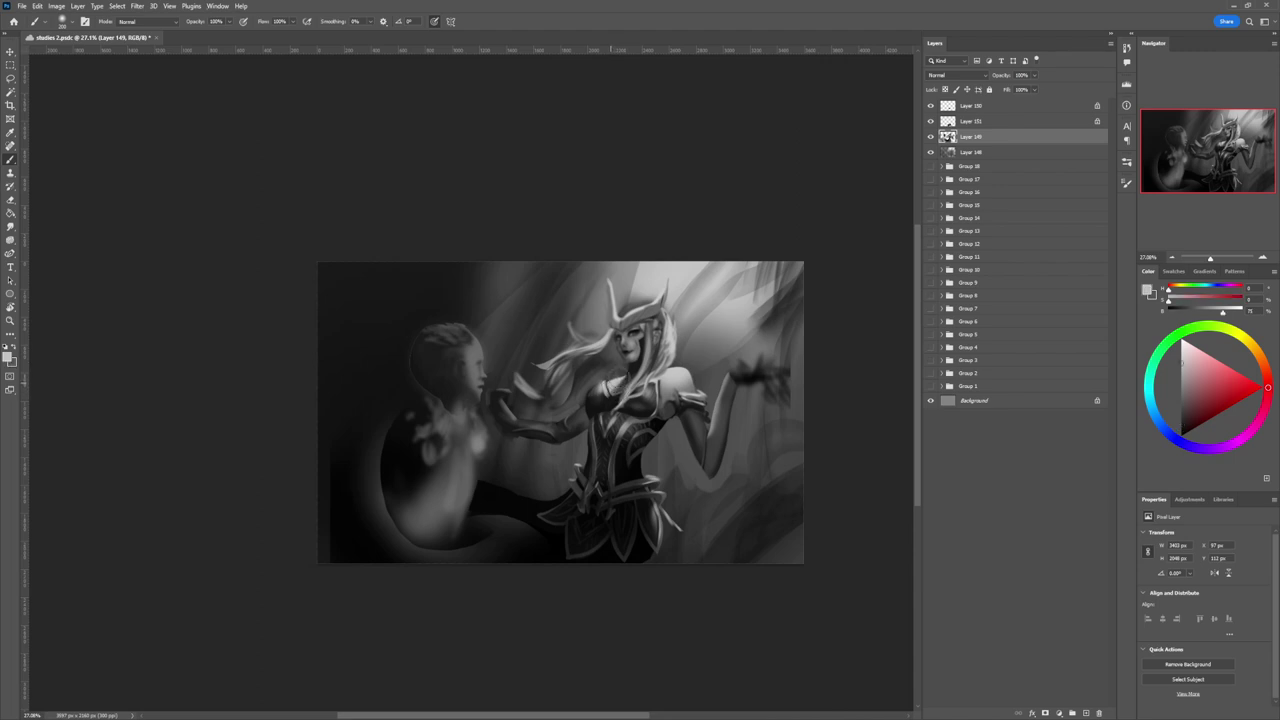
pyautogui.press(']')
pyautogui.press(']')
pyautogui.press(']')
pyautogui.moveTo(611, 382); pyautogui.dragTo(612, 378)
# - Paint a near-white soft glow on the top of the horned woman's bare shoulder
pyautogui.click(1181, 349)
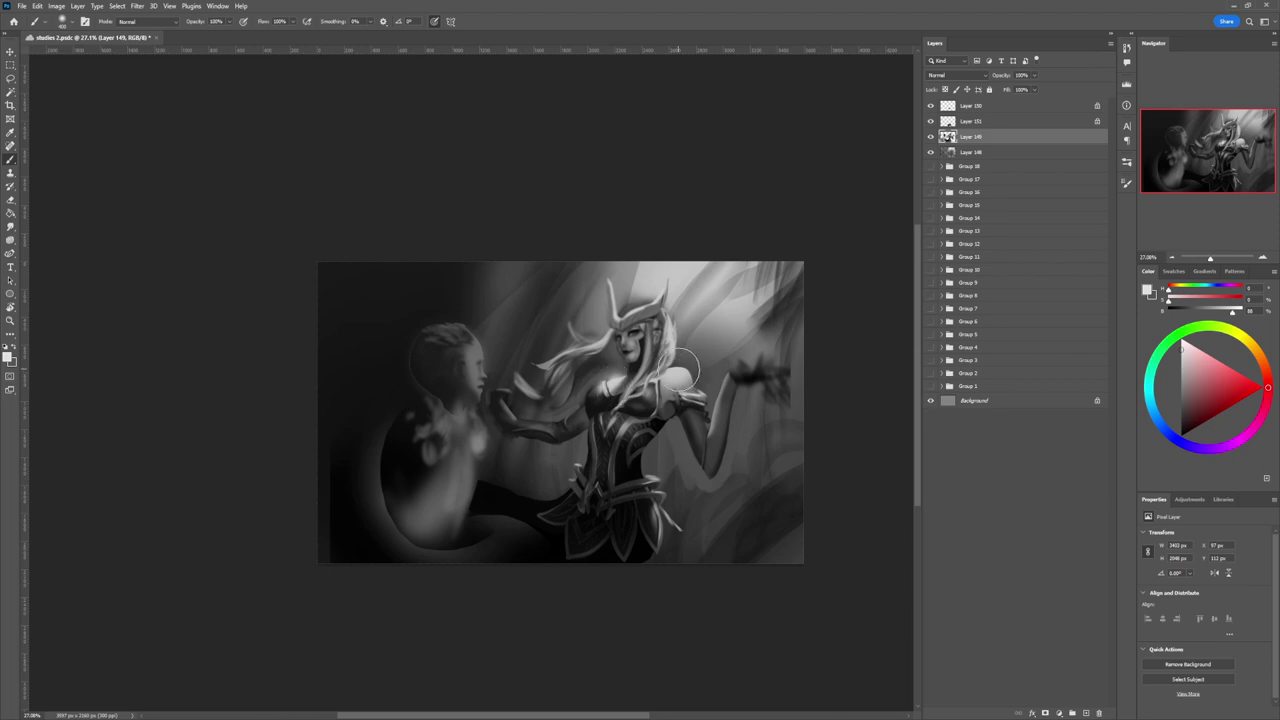
pyautogui.press('[')
pyautogui.press('[')
pyautogui.press('[')
pyautogui.moveTo(689, 377); pyautogui.dragTo(690, 378)
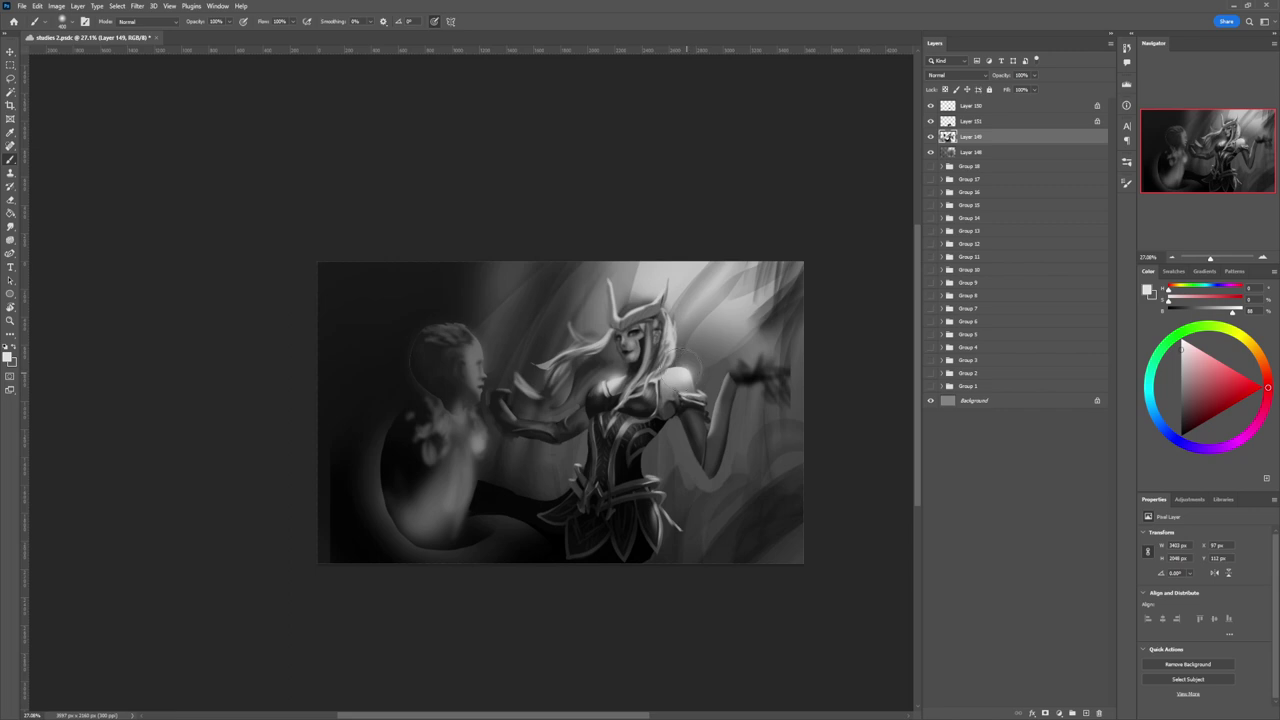
# - Shade around the hair strands and the lower edge of the brightened shoulder with a soft dark grey brush
pyautogui.keyDown('alt'); pyautogui.click(663, 400); pyautogui.keyUp('alt')
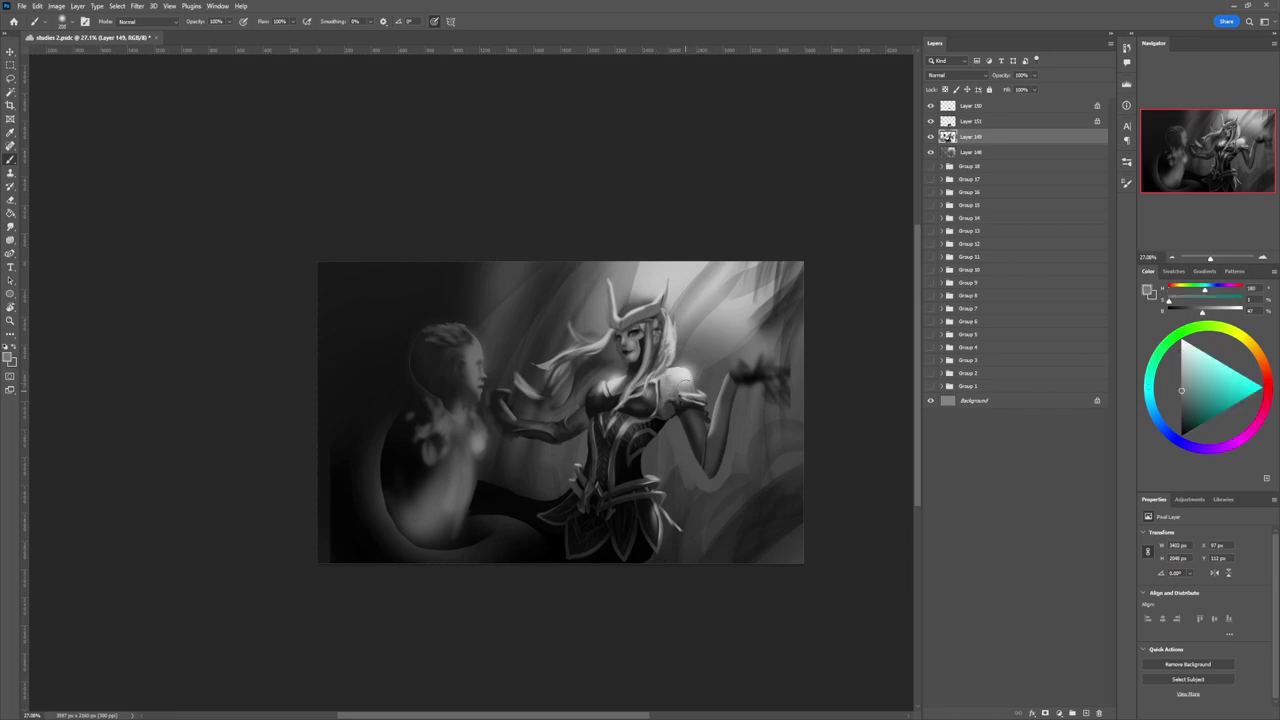
pyautogui.click(1181, 421)
pyautogui.press('[')
pyautogui.press('[')
pyautogui.press('[')
pyautogui.press(']')
pyautogui.press(']')
pyautogui.press(']')
pyautogui.press(']')
pyautogui.press(']')
pyautogui.moveTo(674, 401)
pyautogui.mouseDown()
pyautogui.moveTo(665, 388)
pyautogui.moveTo(684, 394)
pyautogui.moveTo(660, 382)
pyautogui.mouseUp()
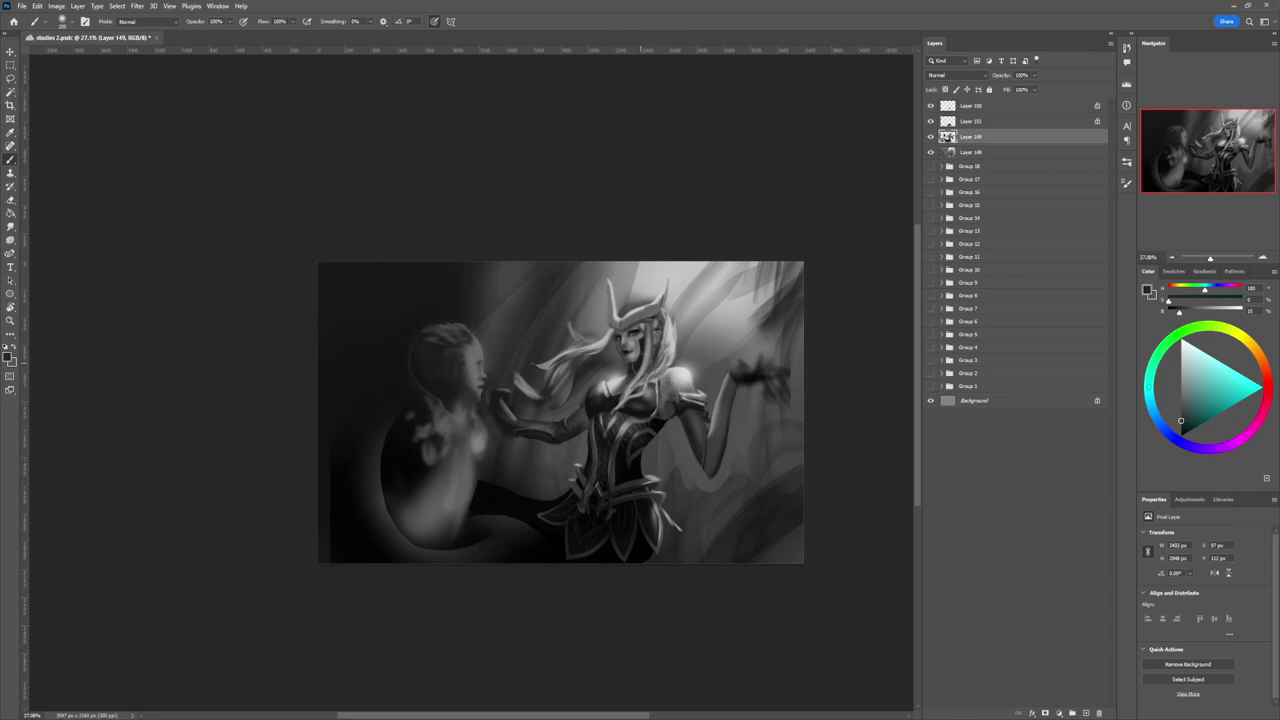
pyautogui.press('z')
pyautogui.moveTo(640, 381); pyautogui.dragTo(590, 381)
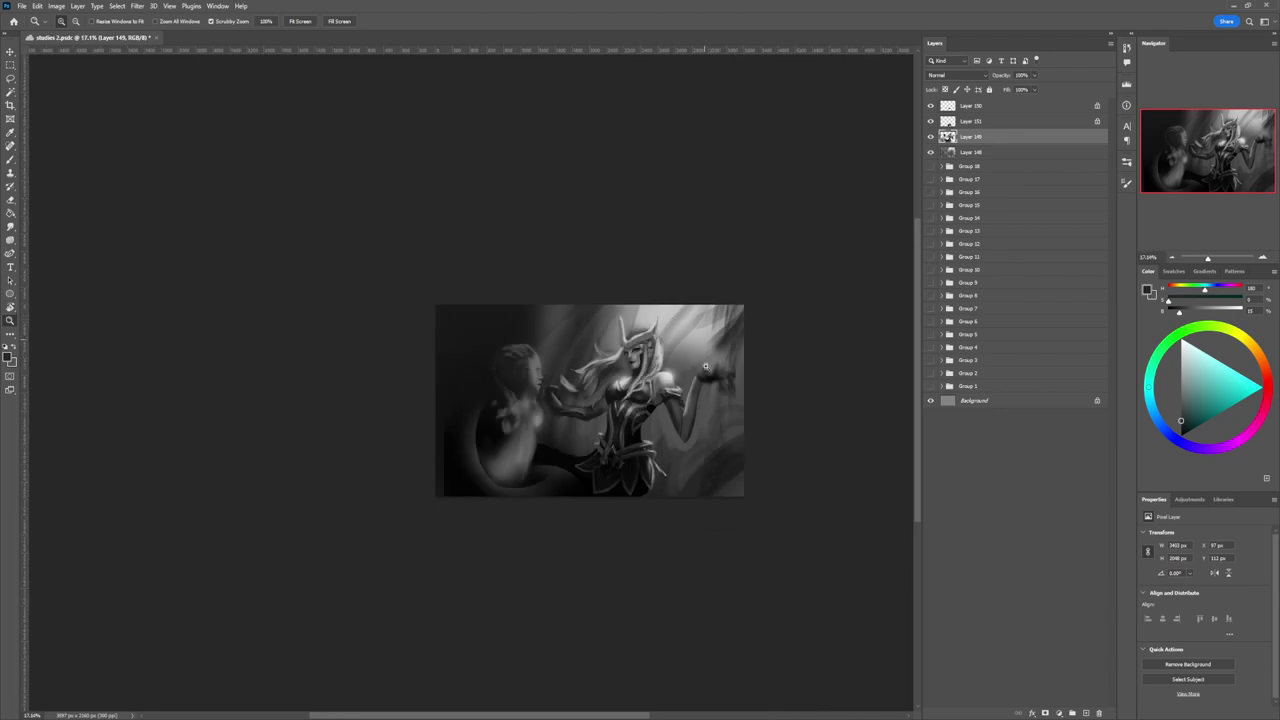
pyautogui.moveTo(697, 390); pyautogui.dragTo(748, 400)
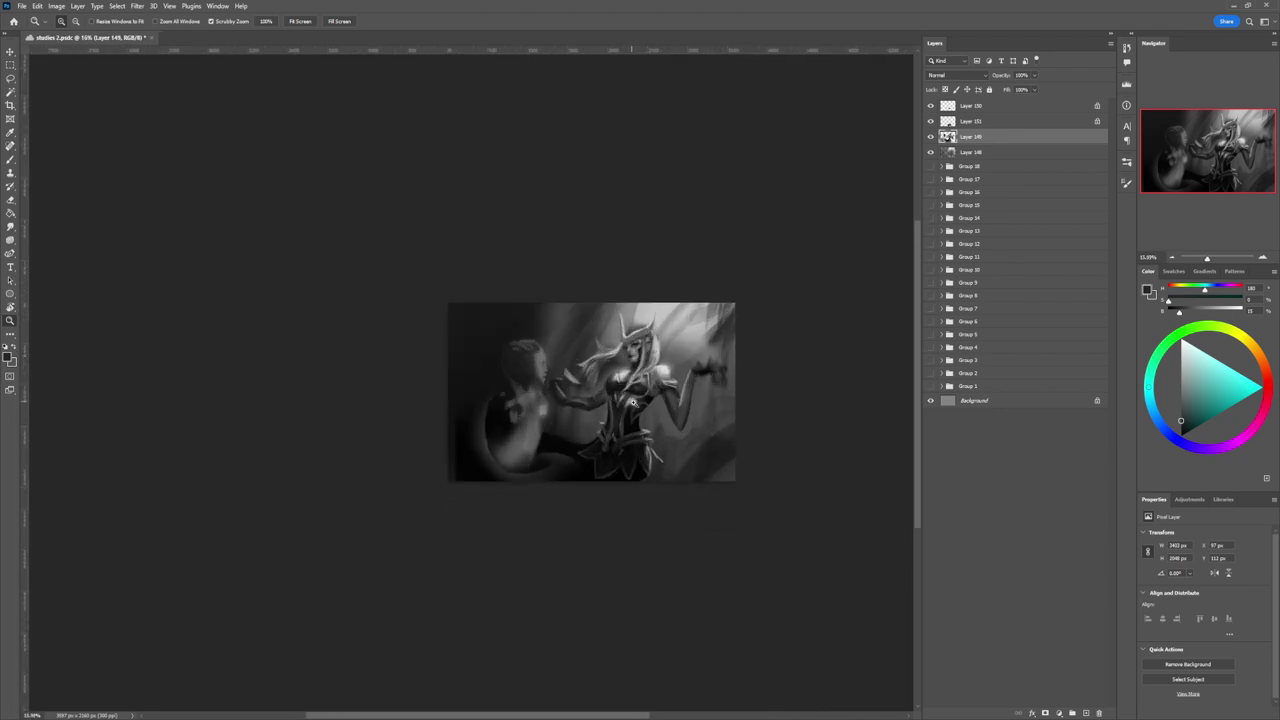
pyautogui.moveTo(564, 461); pyautogui.dragTo(587, 450)
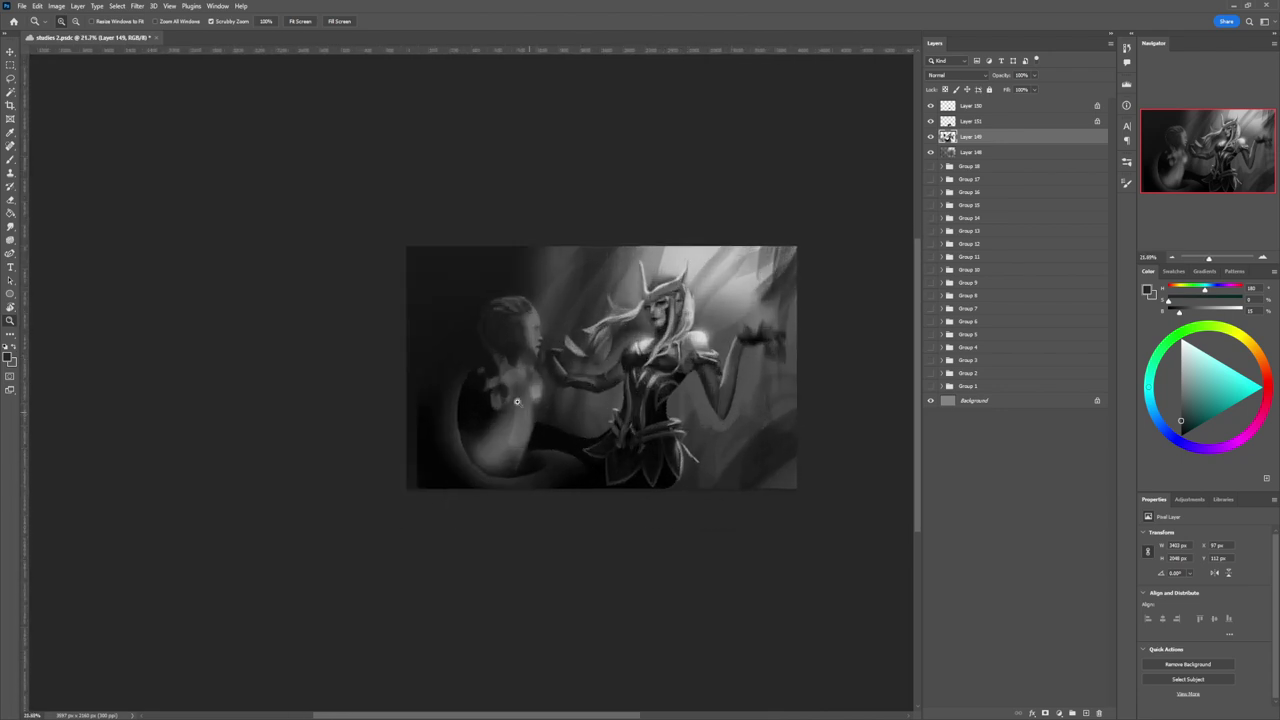
# - Dab dark grey and black scale spots along the outer coil of the blurred figure's tail
pyautogui.press('b')
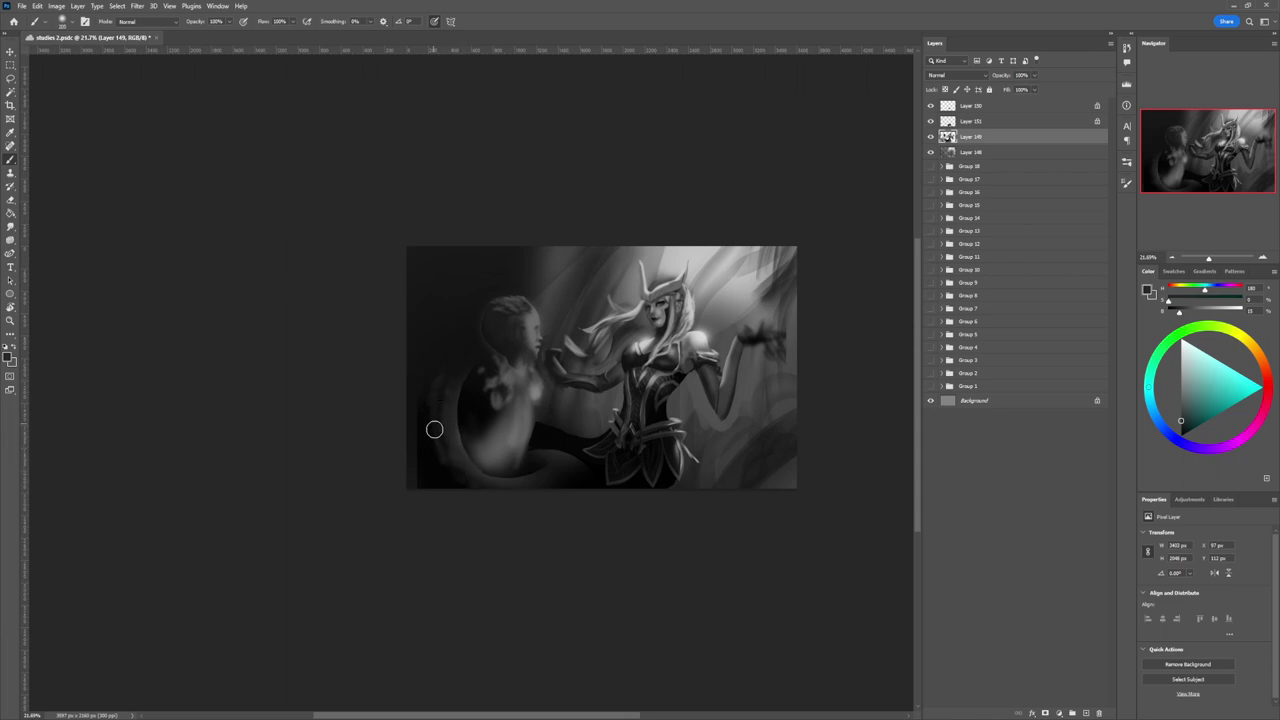
pyautogui.moveTo(434, 429)
pyautogui.mouseDown()
pyautogui.moveTo(471, 495)
pyautogui.moveTo(437, 479)
pyautogui.moveTo(422, 403)
pyautogui.moveTo(426, 481)
pyautogui.mouseUp()
pyautogui.click(1181, 436)
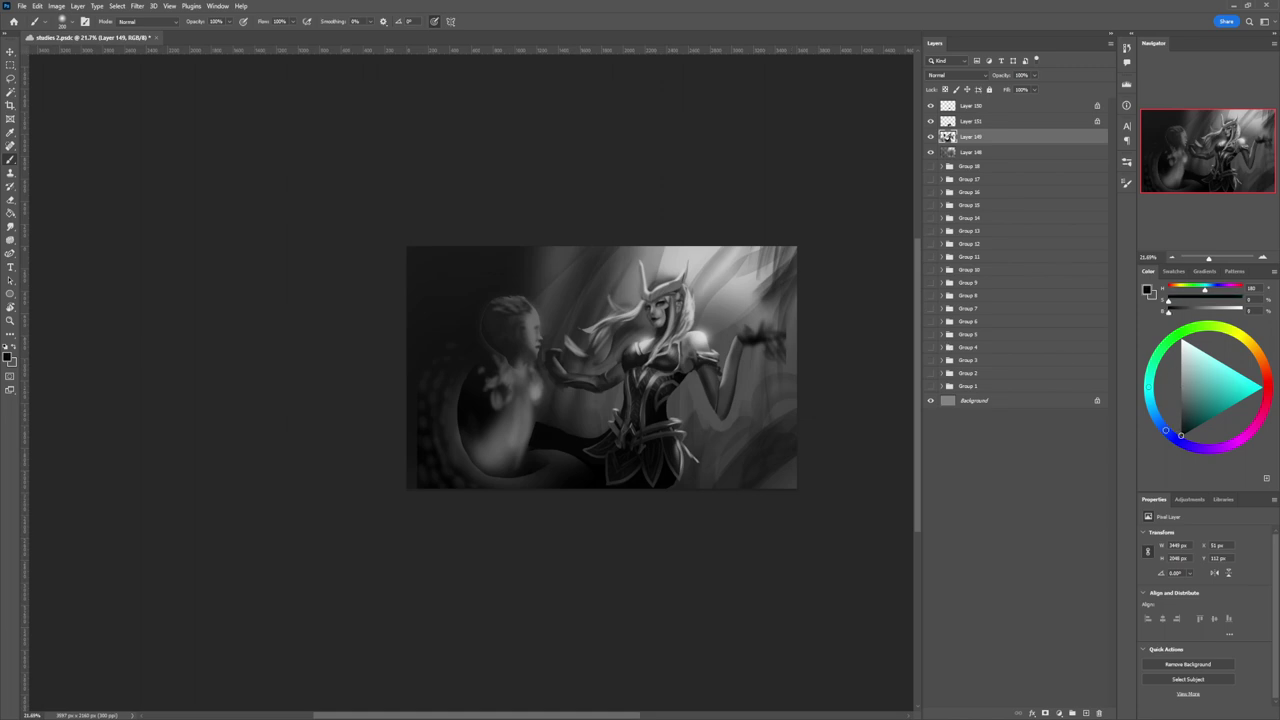
pyautogui.press('[')
pyautogui.press('[')
pyautogui.press('[')
pyautogui.click(438, 450)
pyautogui.click(446, 446)
pyautogui.click(432, 414)
pyautogui.click(432, 402)
pyautogui.click(423, 435)
# - Add soft light grey scale highlights between the dark spots around the outer and lower tail coil
pyautogui.click(1182, 379)
pyautogui.press(']')
pyautogui.press(']')
pyautogui.press(']')
pyautogui.press(']')
pyautogui.press(']')
pyautogui.moveTo(455, 461)
pyautogui.mouseDown()
pyautogui.moveTo(455, 371)
pyautogui.moveTo(463, 426)
pyautogui.moveTo(500, 380)
pyautogui.moveTo(470, 461)
pyautogui.mouseUp()
pyautogui.moveTo(473, 482); pyautogui.dragTo(448, 415)
pyautogui.press(']')
pyautogui.press(']')
pyautogui.press(']')
pyautogui.press(']')
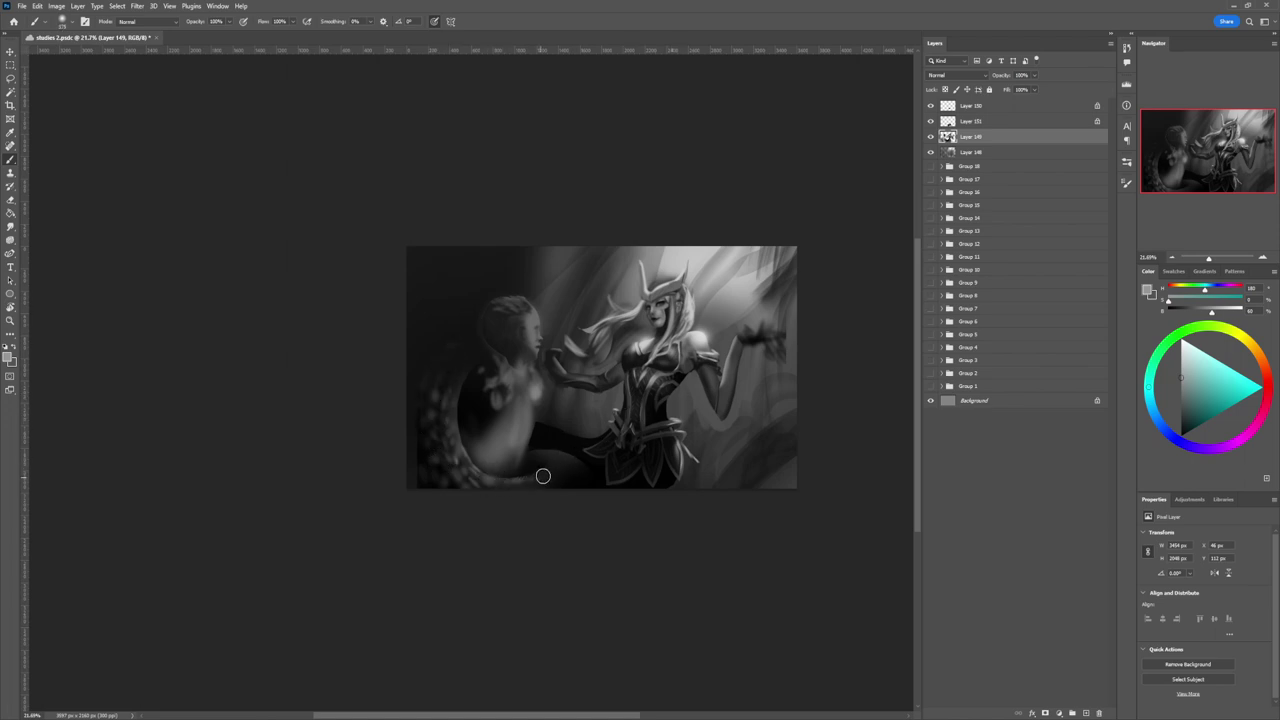
# - Continue the scale spots along the lower tail coil towards the skirt in darker grey with a smaller brush
pyautogui.click(1181, 406)
pyautogui.press('[')
pyautogui.press('[')
pyautogui.press('[')
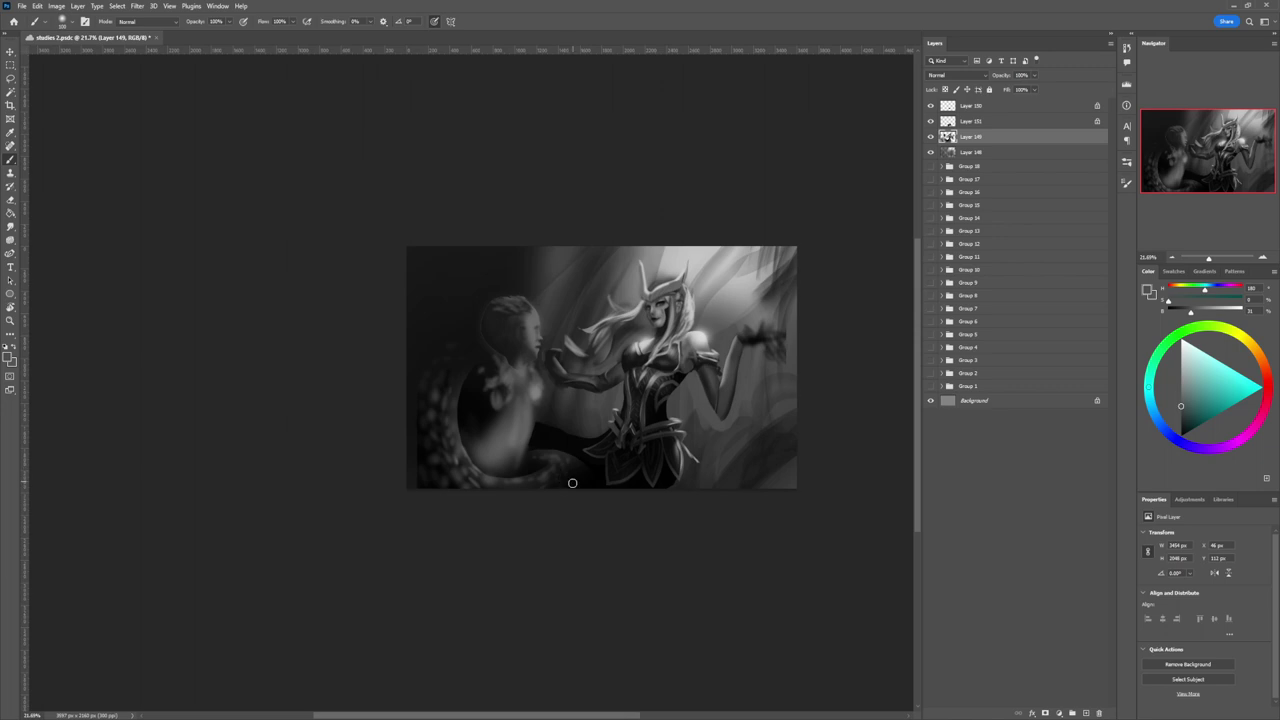
# - Paint a row of curved, finger-like grey forms with dark shading on the dark area between the blurred figure and the skirt
pyautogui.click(1182, 435)
pyautogui.click(1179, 393)
pyautogui.click(1180, 414)
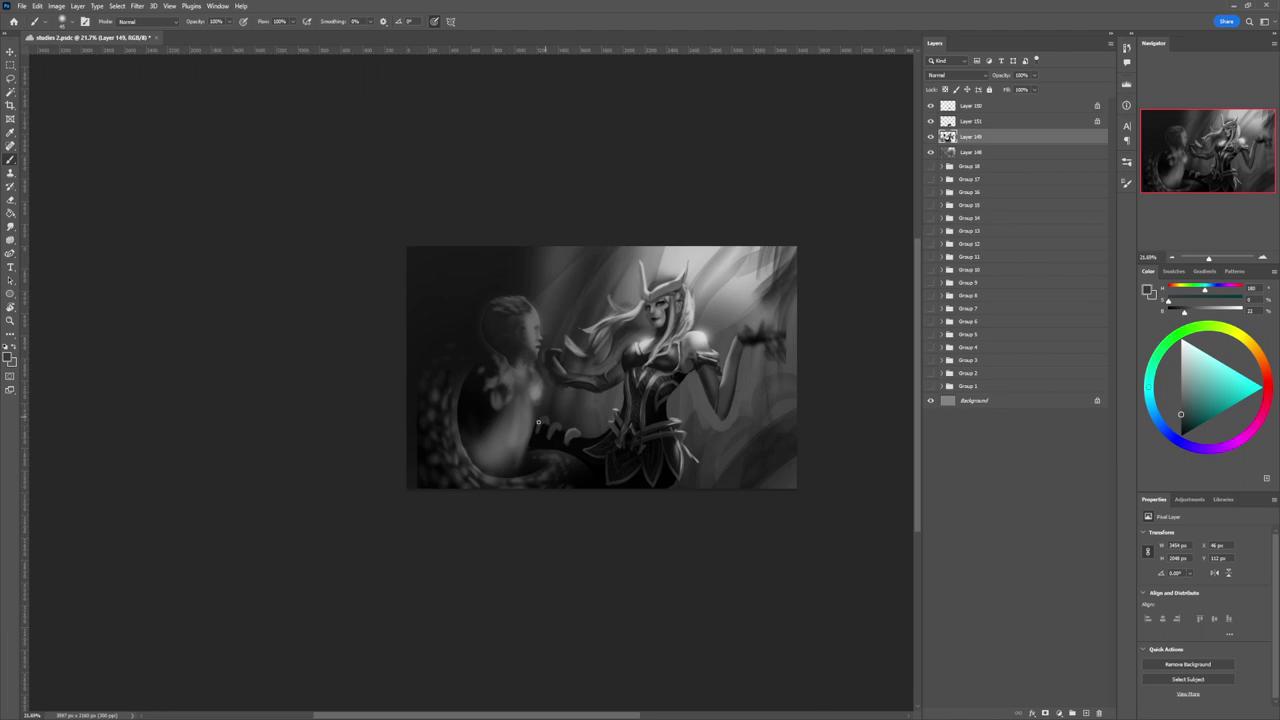
pyautogui.click(1179, 382)
pyautogui.click(1180, 416)
pyautogui.click(1181, 430)
# - Lasso the area around the skirt above the tail coil, lighten it with a very large soft grey brush, and clear the selection
pyautogui.press('l')
pyautogui.moveTo(617, 499)
pyautogui.mouseDown()
pyautogui.moveTo(574, 457)
pyautogui.moveTo(524, 448)
pyautogui.moveTo(531, 430)
pyautogui.moveTo(604, 410)
pyautogui.moveTo(698, 428)
pyautogui.moveTo(698, 478)
pyautogui.mouseUp()
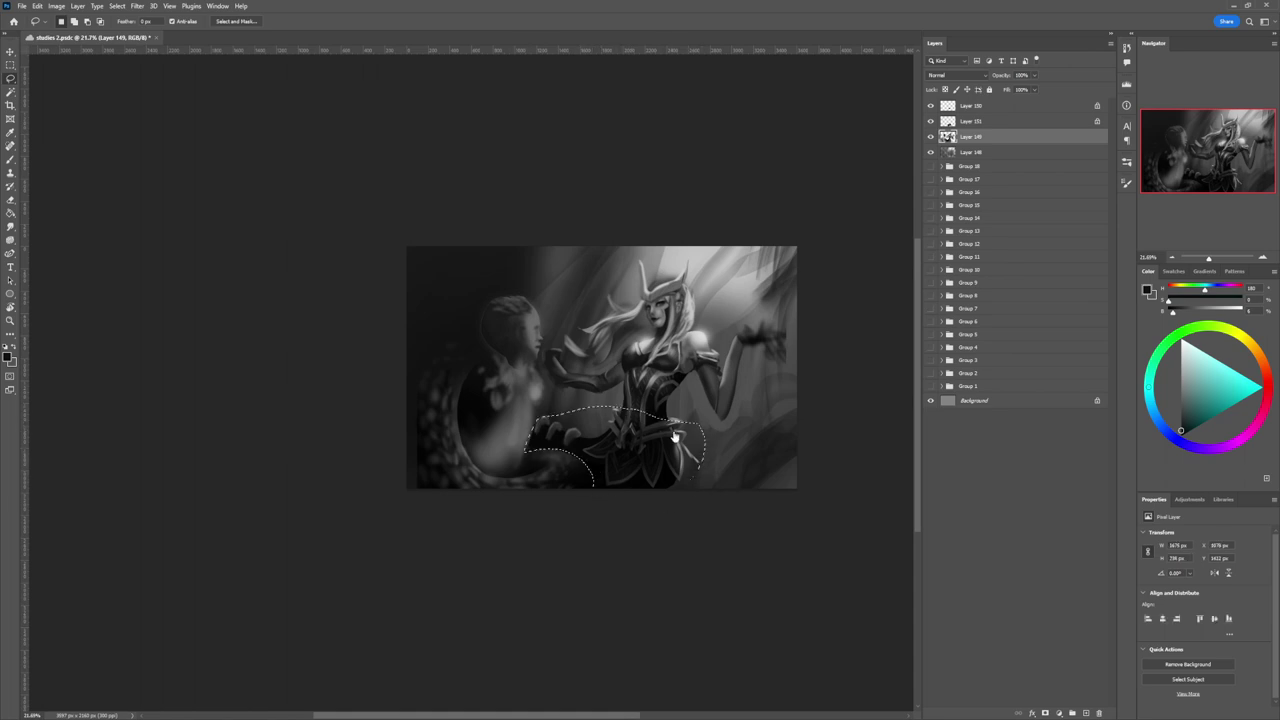
pyautogui.press('b')
pyautogui.click(1180, 389)
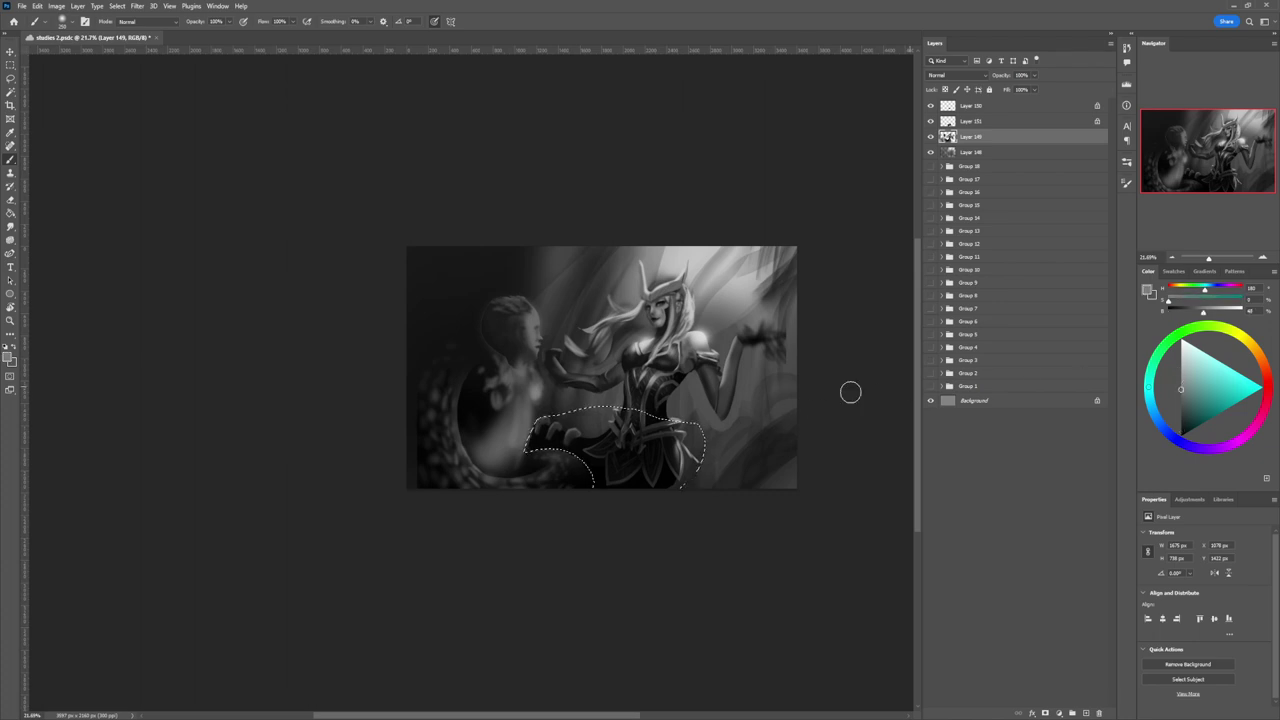
pyautogui.press('l')
pyautogui.press('b')
pyautogui.press(']')
pyautogui.press(']')
pyautogui.press(']')
pyautogui.press(']')
pyautogui.press(']')
pyautogui.press(']')
pyautogui.press(']')
pyautogui.press(']')
pyautogui.press(']')
pyautogui.press(']')
pyautogui.press(']')
pyautogui.press(']')
pyautogui.press(']')
pyautogui.press(']')
pyautogui.press(']')
pyautogui.press(']')
pyautogui.press(']')
pyautogui.press(']')
pyautogui.press(']')
pyautogui.press(']')
pyautogui.moveTo(537, 468)
pyautogui.mouseDown()
pyautogui.moveTo(609, 504)
pyautogui.moveTo(586, 506)
pyautogui.moveTo(647, 500)
pyautogui.mouseUp()
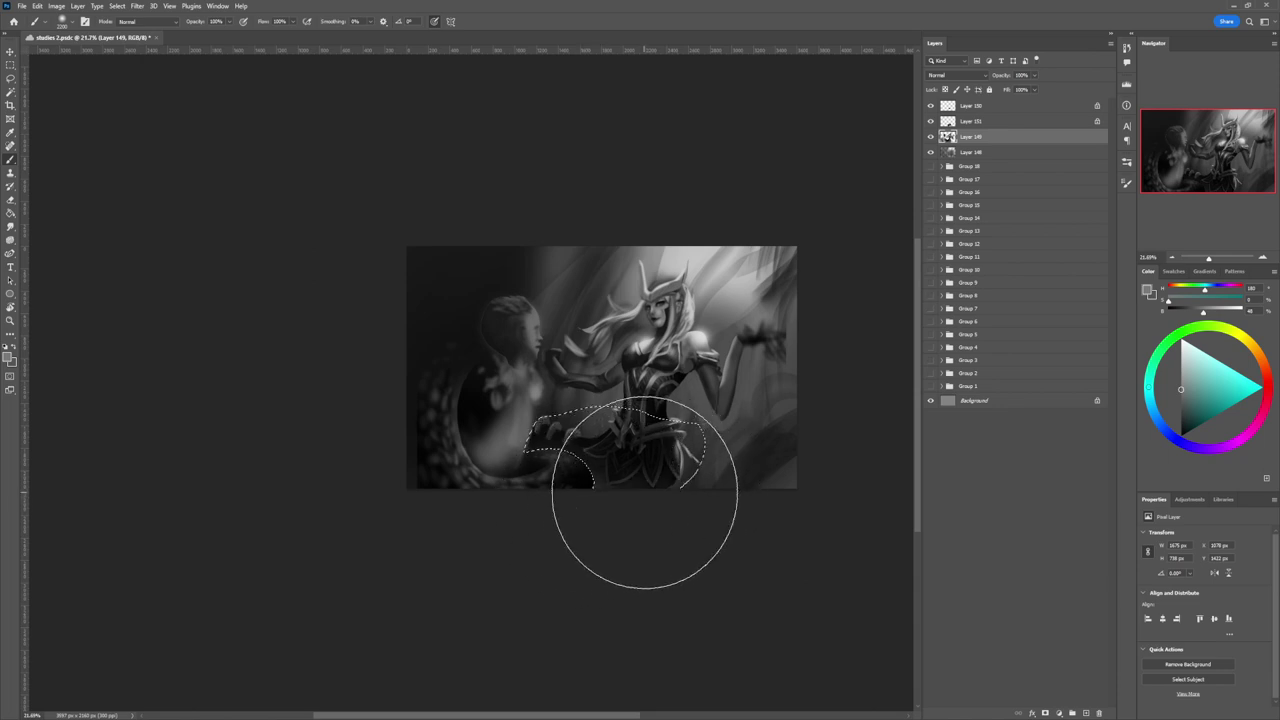
pyautogui.hotkey('ctrl', 'z')
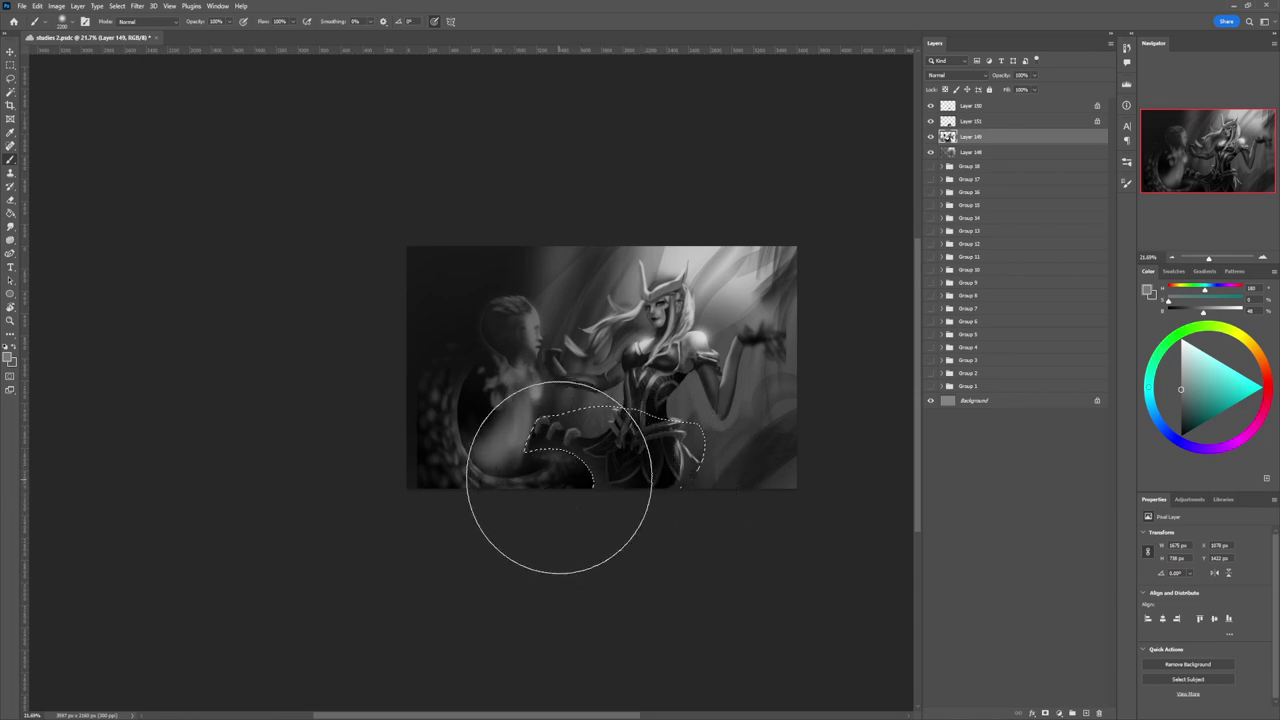
pyautogui.hotkey('ctrl', 'd')
# - Paint black shading into the blurred figure's hair and around the side of the face
pyautogui.press('l')
pyautogui.press('z')
pyautogui.moveTo(615, 485)
pyautogui.mouseDown()
pyautogui.moveTo(592, 456)
pyautogui.moveTo(659, 441)
pyautogui.mouseUp()
pyautogui.moveTo(568, 411); pyautogui.dragTo(572, 405)
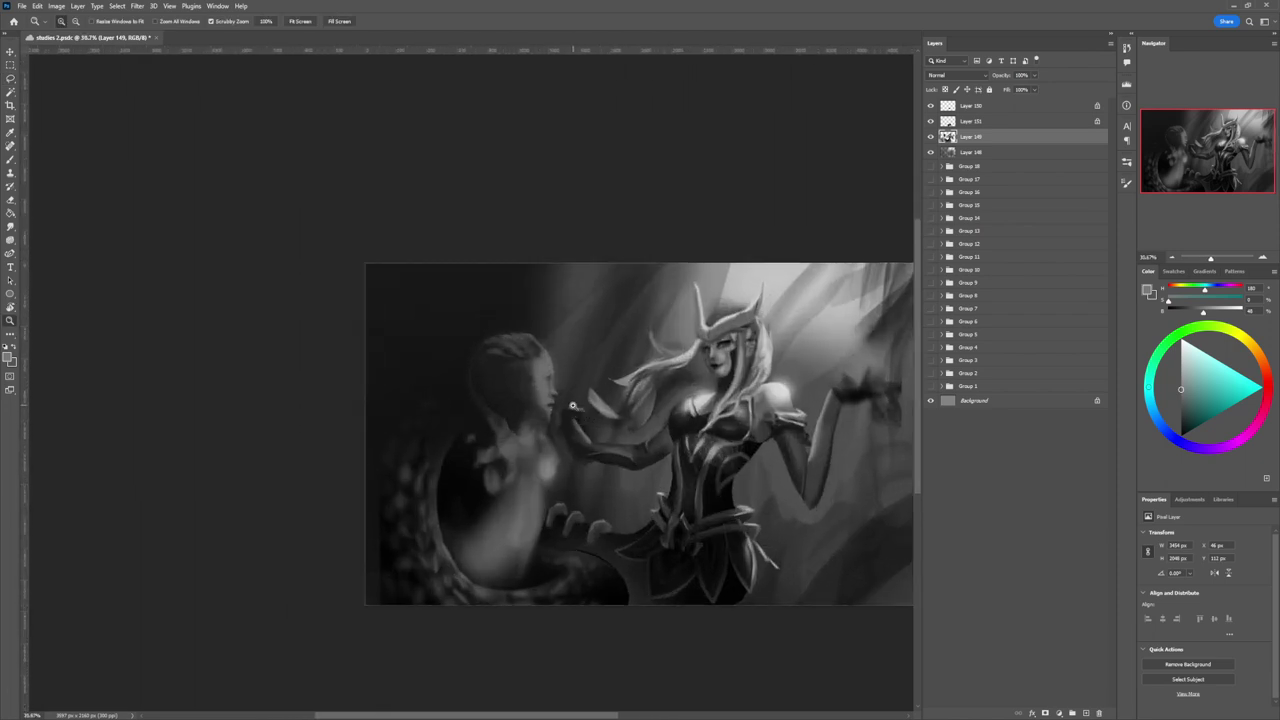
pyautogui.press('b')
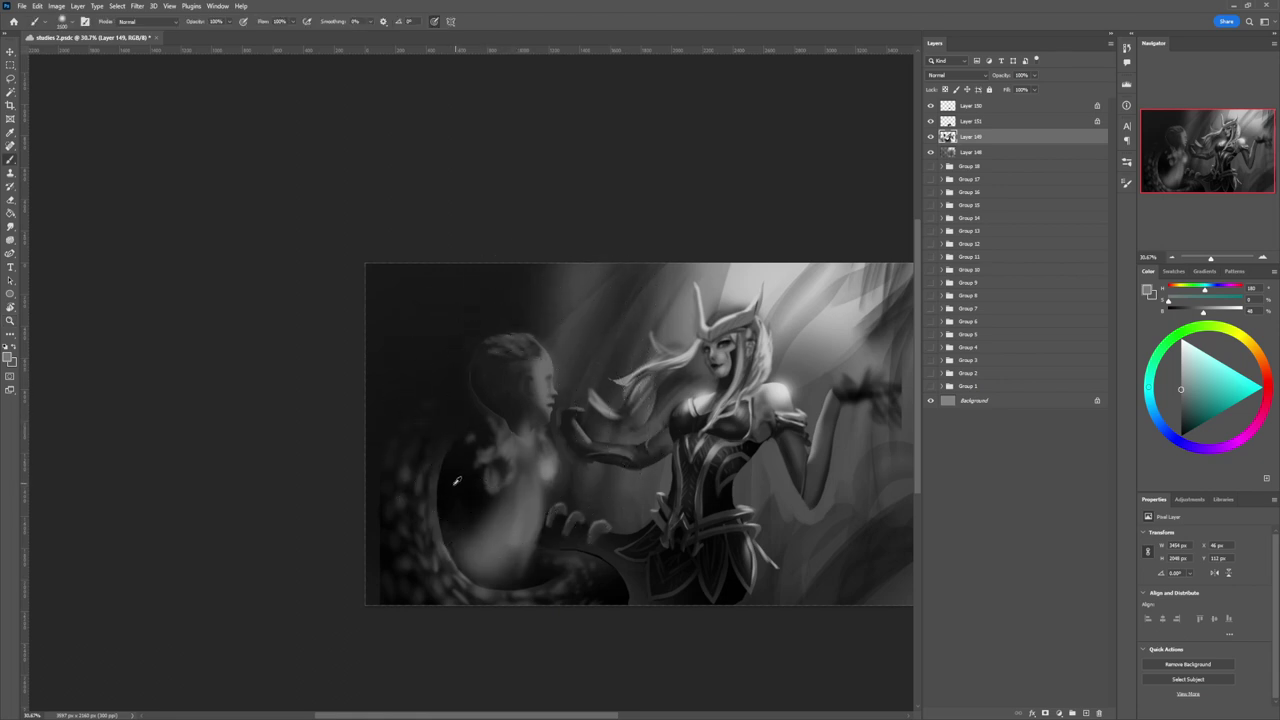
pyautogui.press('d')
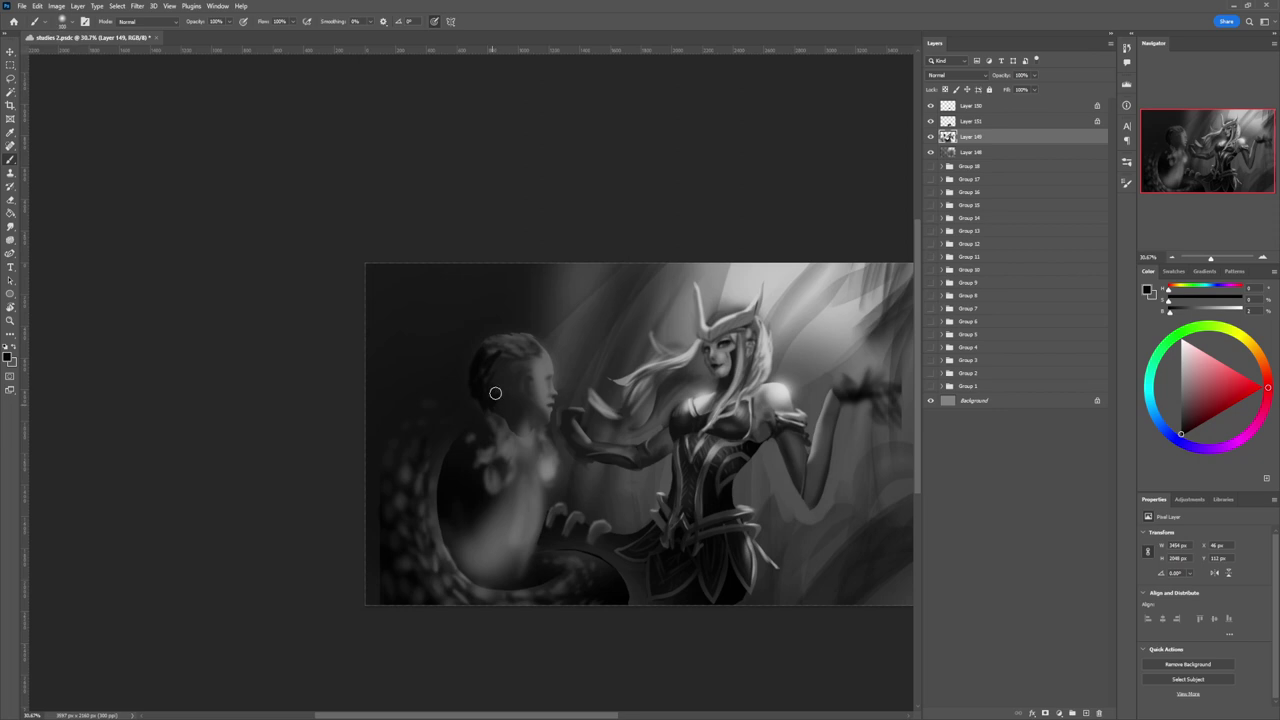
pyautogui.moveTo(503, 382); pyautogui.dragTo(516, 380)
pyautogui.press('[')
pyautogui.press('[')
pyautogui.press('[')
pyautogui.press('[')
pyautogui.press('[')
# - Darken the blurred figure's lower back and torso with a larger soft black brush
pyautogui.press(']')
pyautogui.press(']')
pyautogui.press(']')
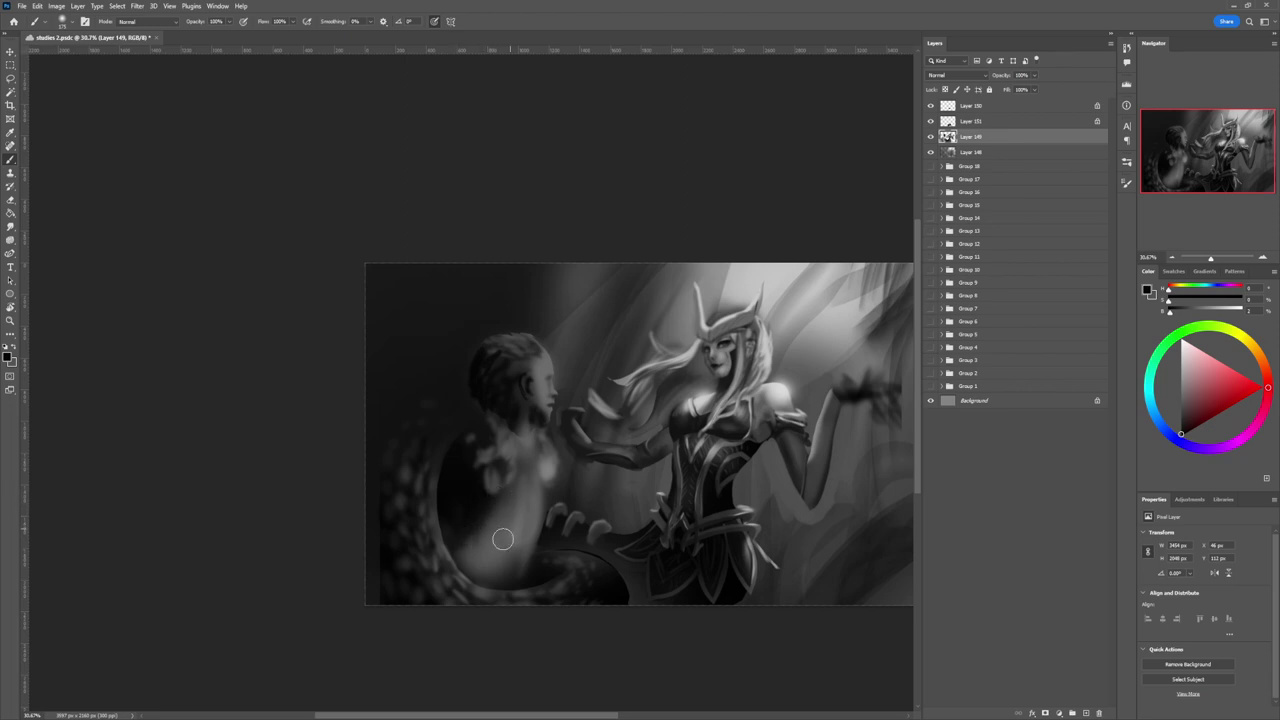
pyautogui.press(']')
pyautogui.press(']')
pyautogui.moveTo(467, 571)
pyautogui.mouseDown()
pyautogui.moveTo(515, 569)
pyautogui.moveTo(482, 561)
pyautogui.moveTo(524, 559)
pyautogui.moveTo(474, 535)
pyautogui.moveTo(470, 553)
pyautogui.moveTo(509, 556)
pyautogui.moveTo(494, 554)
pyautogui.moveTo(523, 514)
pyautogui.moveTo(528, 463)
pyautogui.mouseUp()
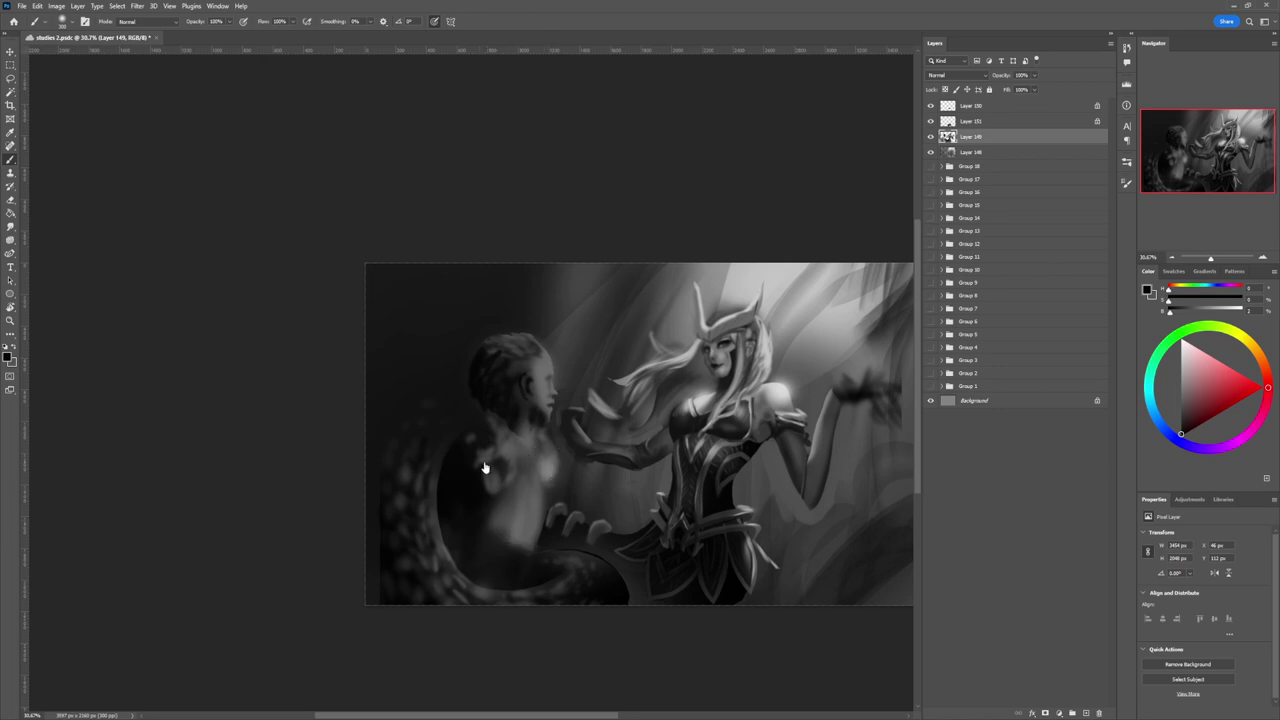
# - Lasso small scalloped shapes across the blurred figure's chest, paint them with dark and mid grey into teardrop forms, and clear the selection
pyautogui.press('l')
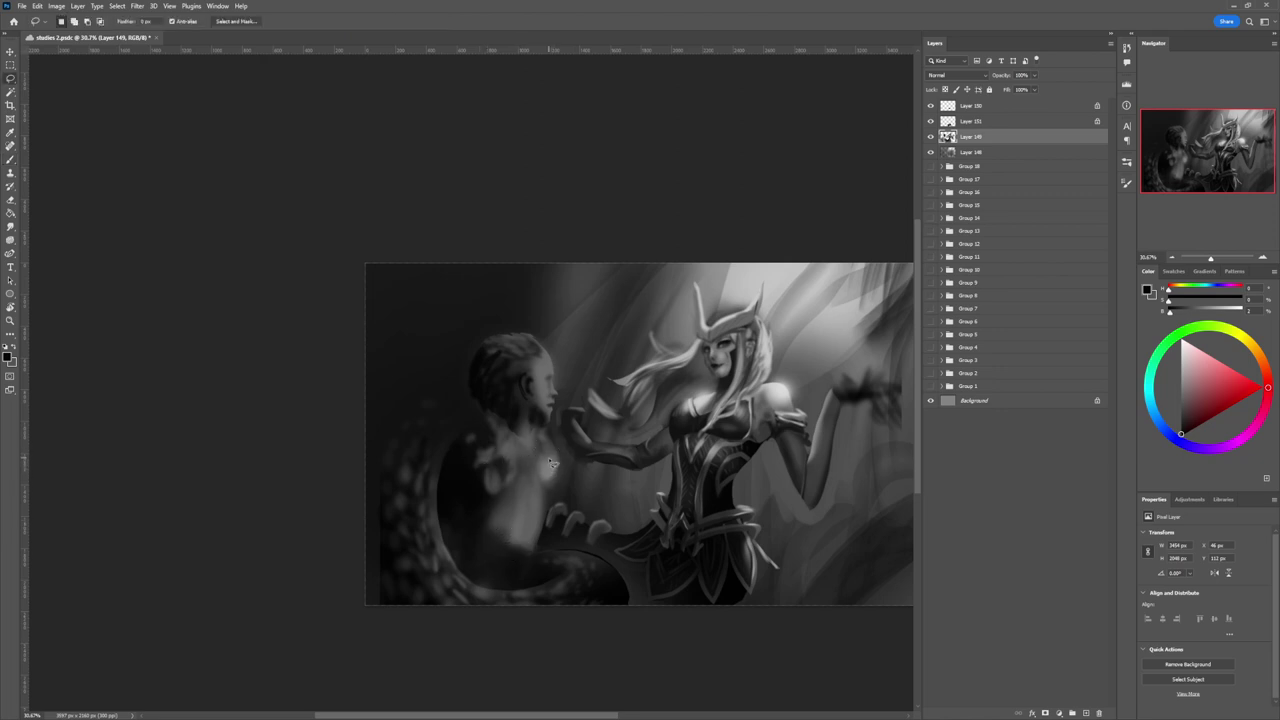
pyautogui.moveTo(548, 476)
pyautogui.mouseDown()
pyautogui.moveTo(557, 460)
pyautogui.moveTo(538, 489)
pyautogui.moveTo(539, 476)
pyautogui.moveTo(538, 508)
pyautogui.moveTo(540, 492)
pyautogui.moveTo(516, 500)
pyautogui.moveTo(514, 484)
pyautogui.moveTo(544, 458)
pyautogui.moveTo(518, 508)
pyautogui.moveTo(536, 482)
pyautogui.mouseUp()
pyautogui.press('b')
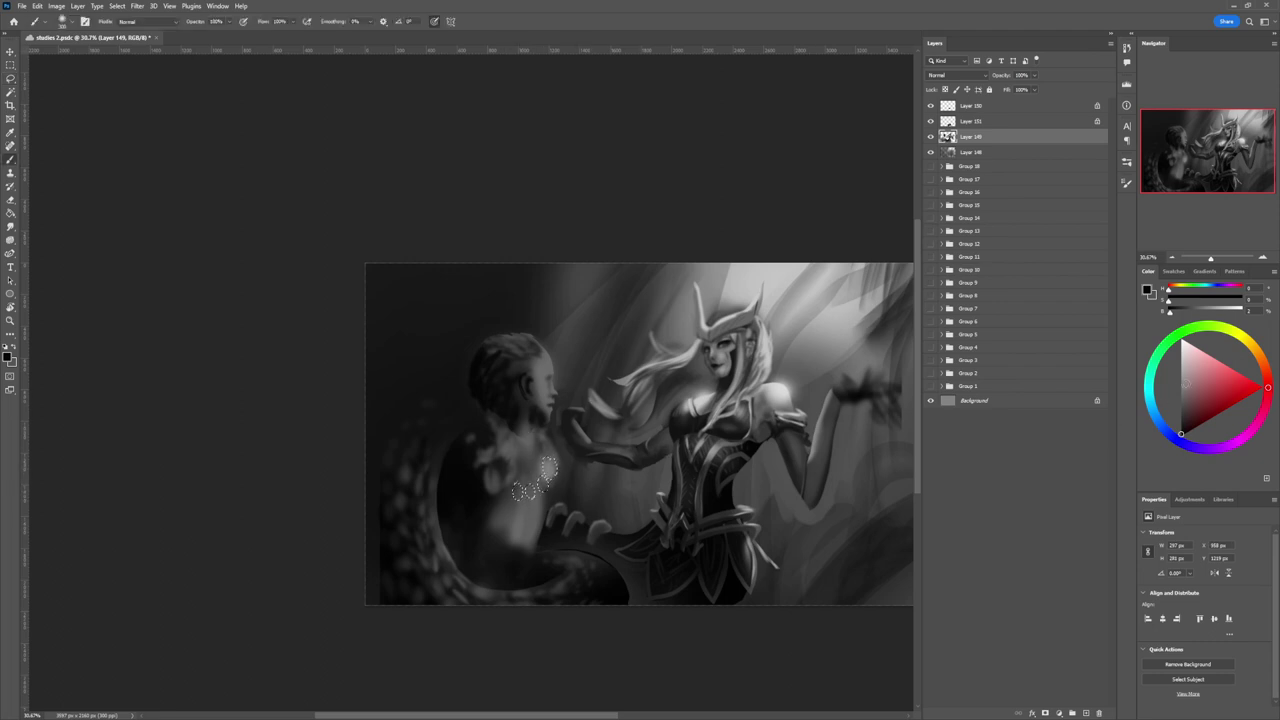
pyautogui.click(1181, 384)
pyautogui.moveTo(547, 467); pyautogui.dragTo(519, 491)
pyautogui.click(1181, 412)
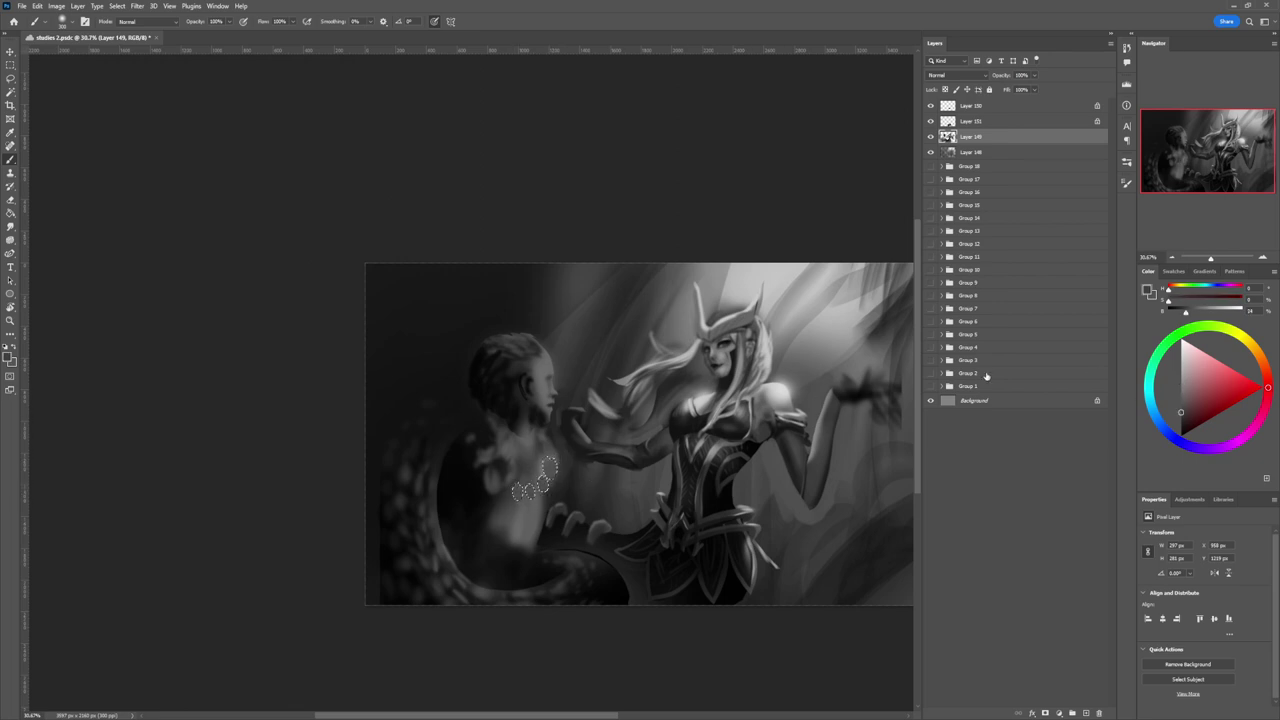
pyautogui.click(1181, 380)
pyautogui.moveTo(551, 463); pyautogui.dragTo(531, 489)
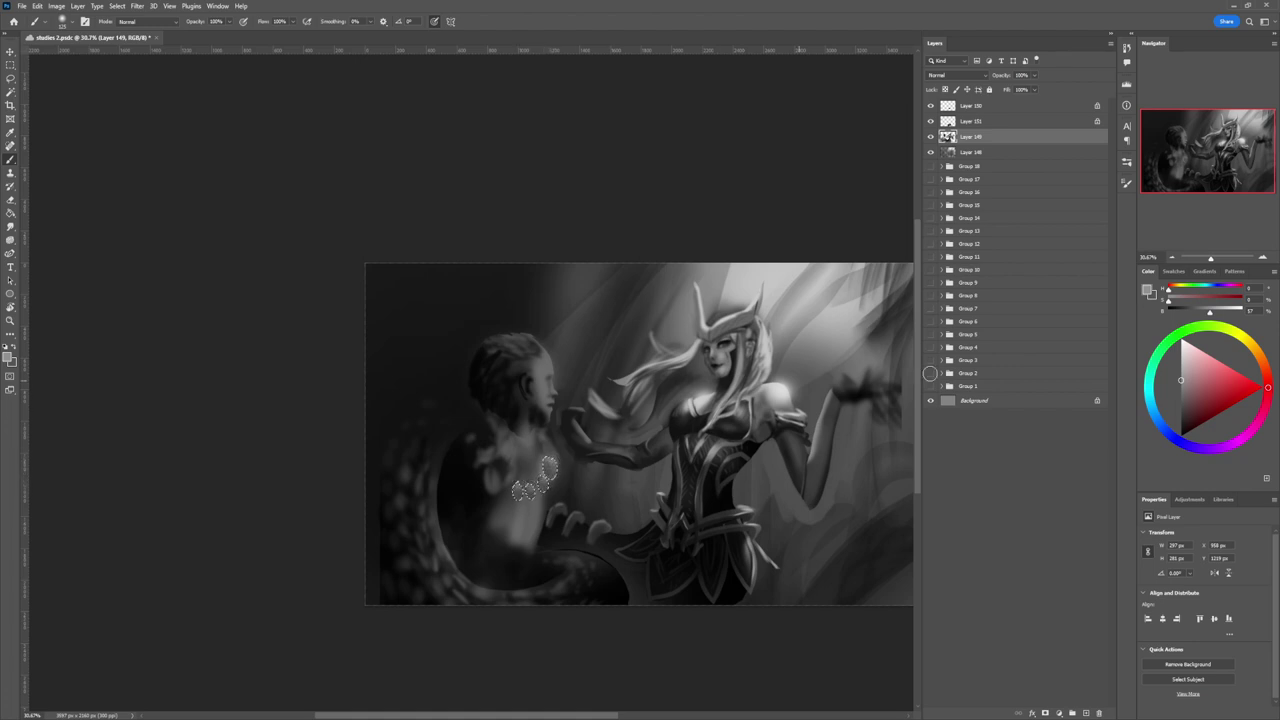
pyautogui.moveTo(1186, 409); pyautogui.dragTo(1169, 416)
pyautogui.press('l')
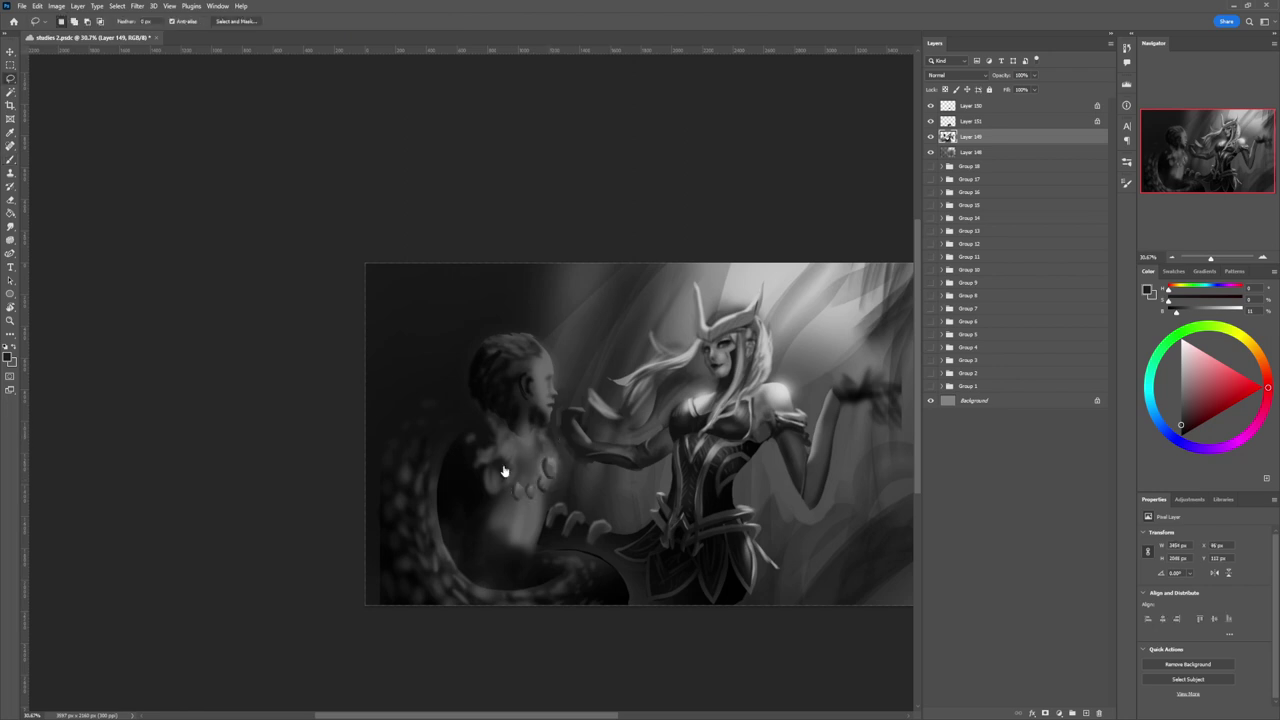
# - Paint sampled greys and black shading around the blurred figure's neck and chest above the teardrop forms
pyautogui.scroll(-3, 503, 471)
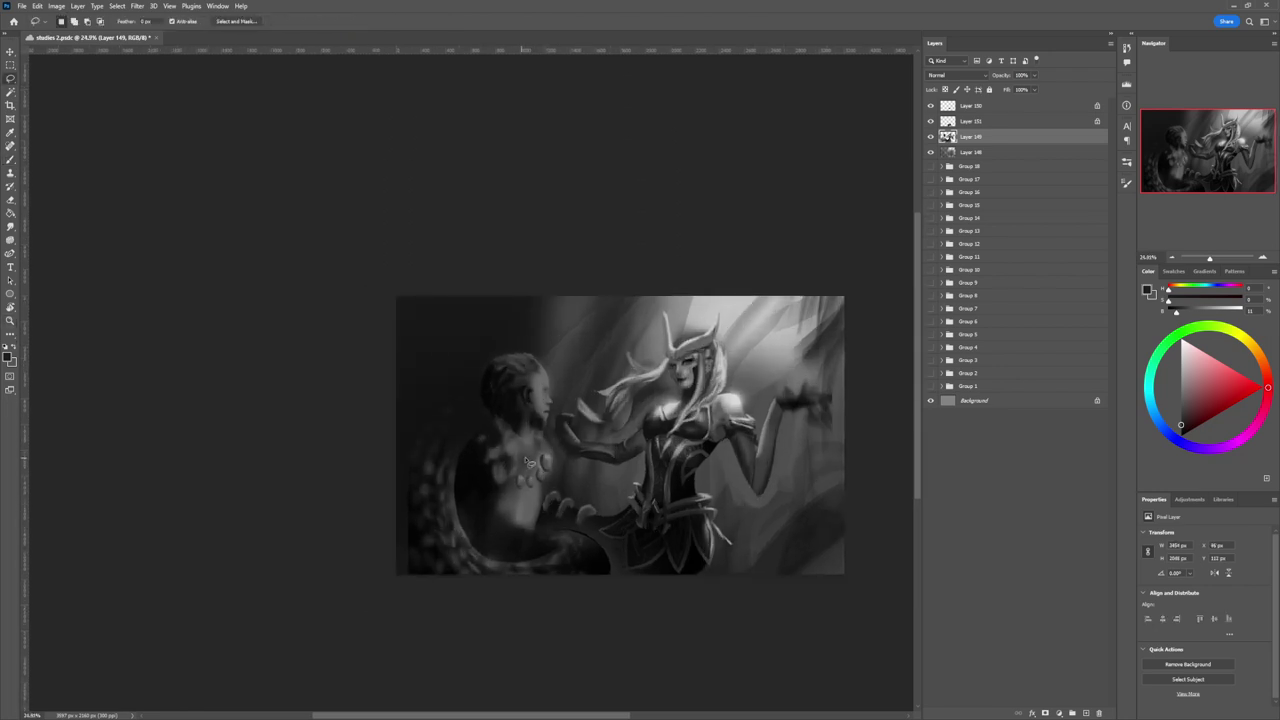
pyautogui.press('b')
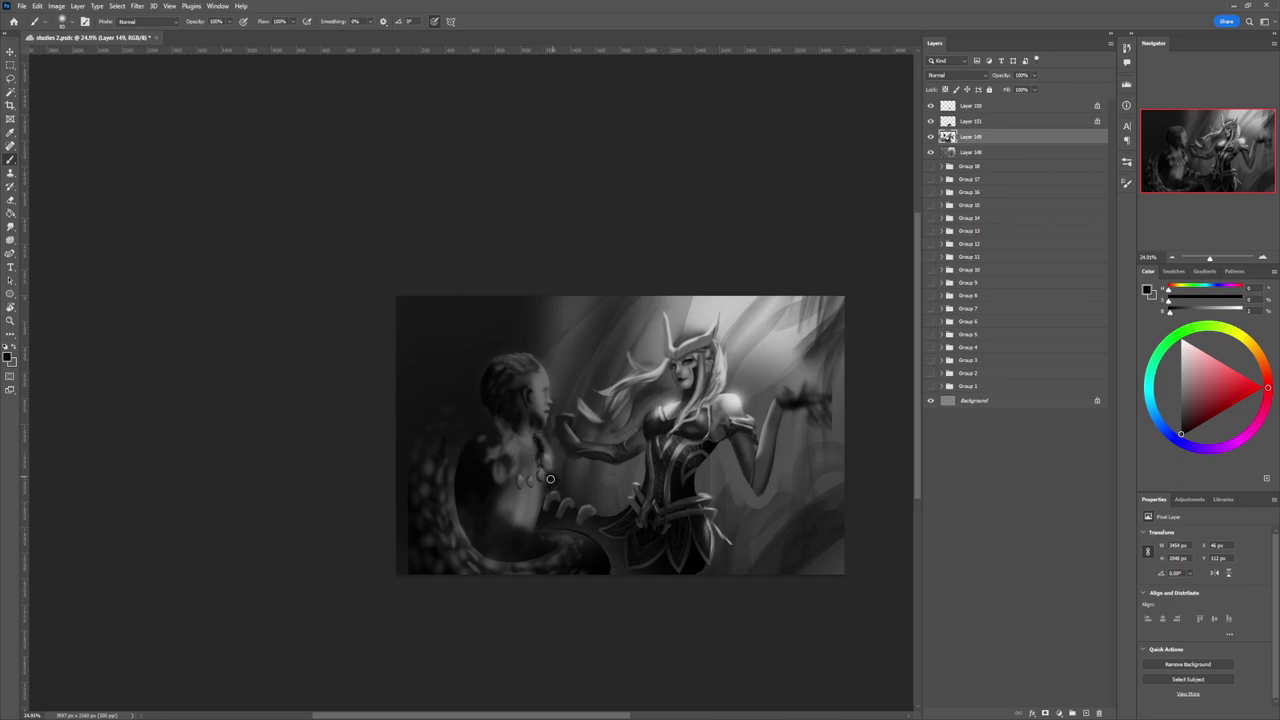
pyautogui.keyDown('alt'); pyautogui.click(546, 446); pyautogui.keyUp('alt')
pyautogui.keyDown('alt'); pyautogui.click(531, 436); pyautogui.keyUp('alt')
pyautogui.press('d')
pyautogui.moveTo(534, 455); pyautogui.dragTo(524, 450)
# - Darken the outer edge and upper curve of the scaly tail with a soft near-black brush
pyautogui.press('l')
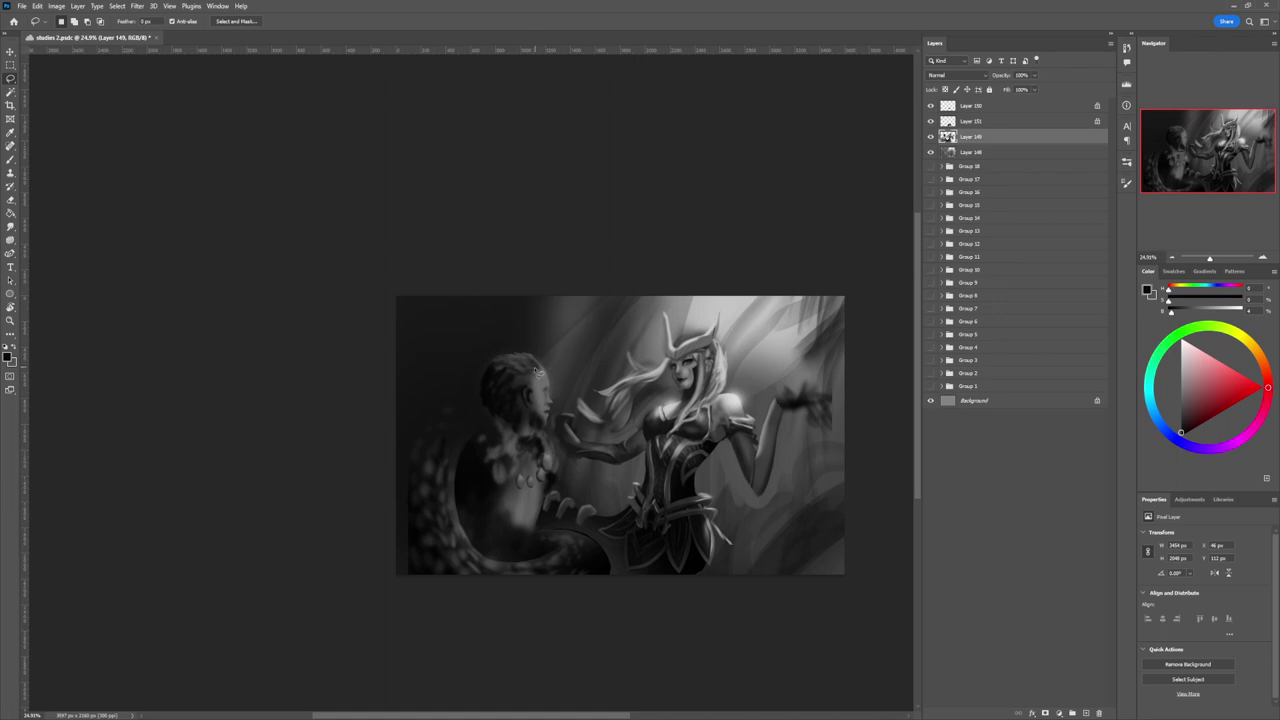
pyautogui.press('z')
pyautogui.moveTo(493, 420); pyautogui.dragTo(300, 405)
pyautogui.moveTo(548, 443); pyautogui.dragTo(677, 372)
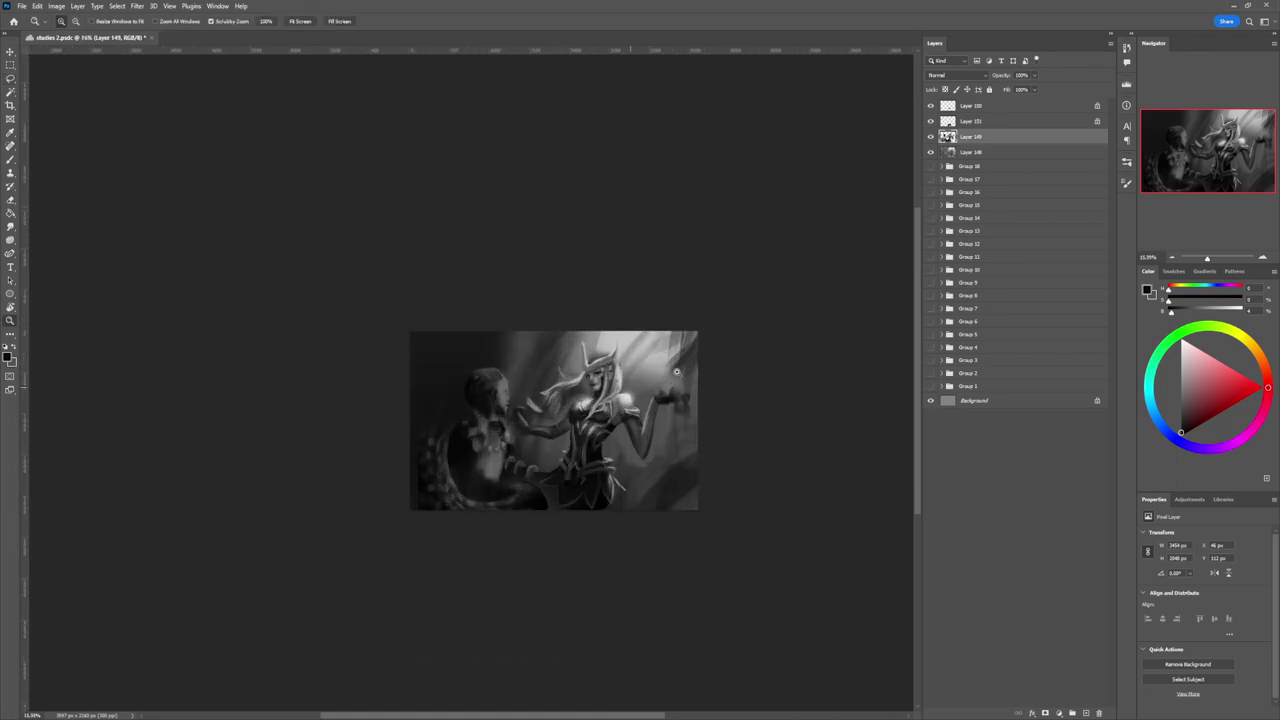
pyautogui.moveTo(527, 409); pyautogui.dragTo(440, 405)
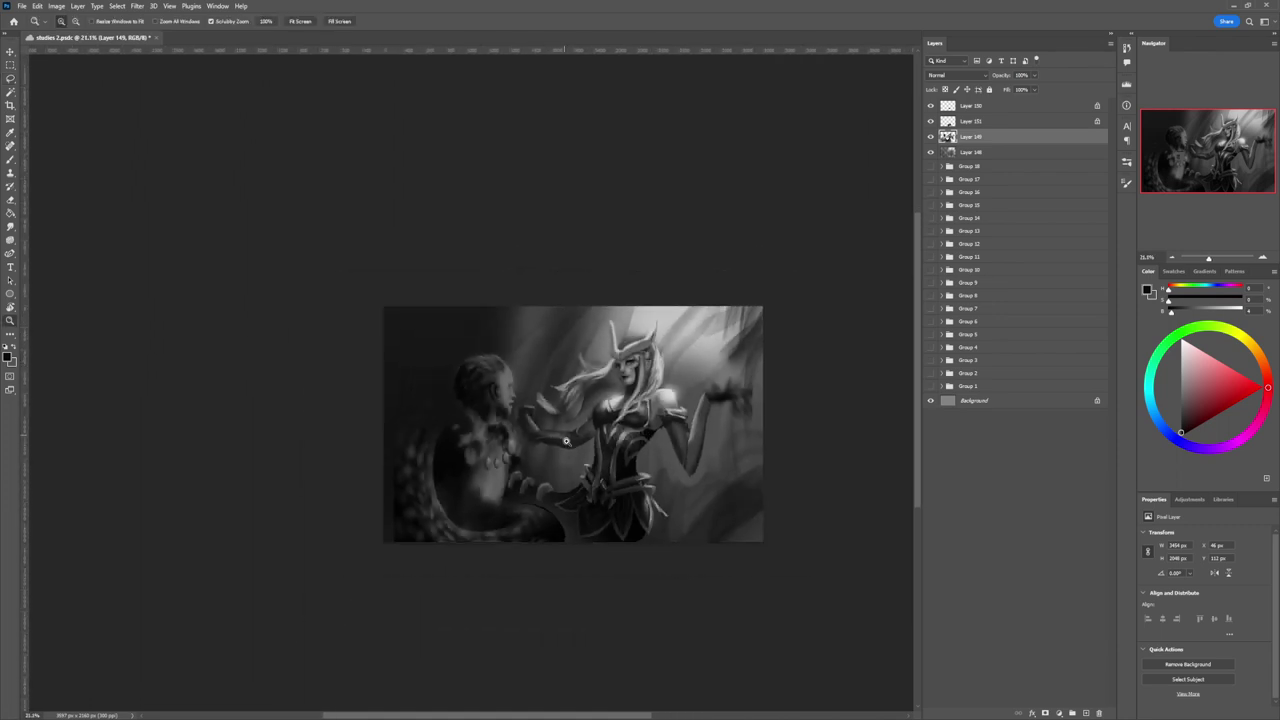
pyautogui.moveTo(566, 441); pyautogui.dragTo(579, 406)
pyautogui.press('b')
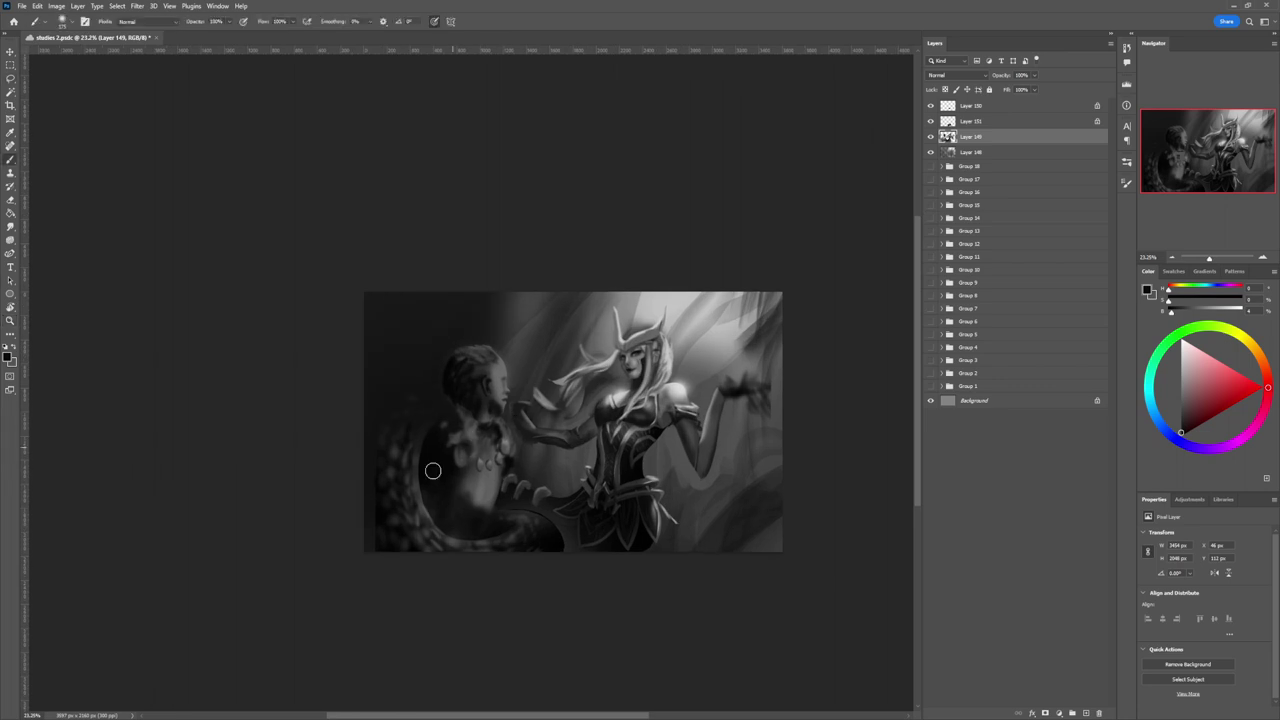
pyautogui.moveTo(380, 526)
pyautogui.mouseDown()
pyautogui.moveTo(371, 554)
pyautogui.moveTo(363, 440)
pyautogui.moveTo(400, 400)
pyautogui.moveTo(361, 441)
pyautogui.moveTo(391, 395)
pyautogui.moveTo(375, 407)
pyautogui.moveTo(400, 386)
pyautogui.moveTo(421, 389)
pyautogui.mouseUp()
pyautogui.press('[')
pyautogui.press('[')
pyautogui.press('[')
pyautogui.press('[')
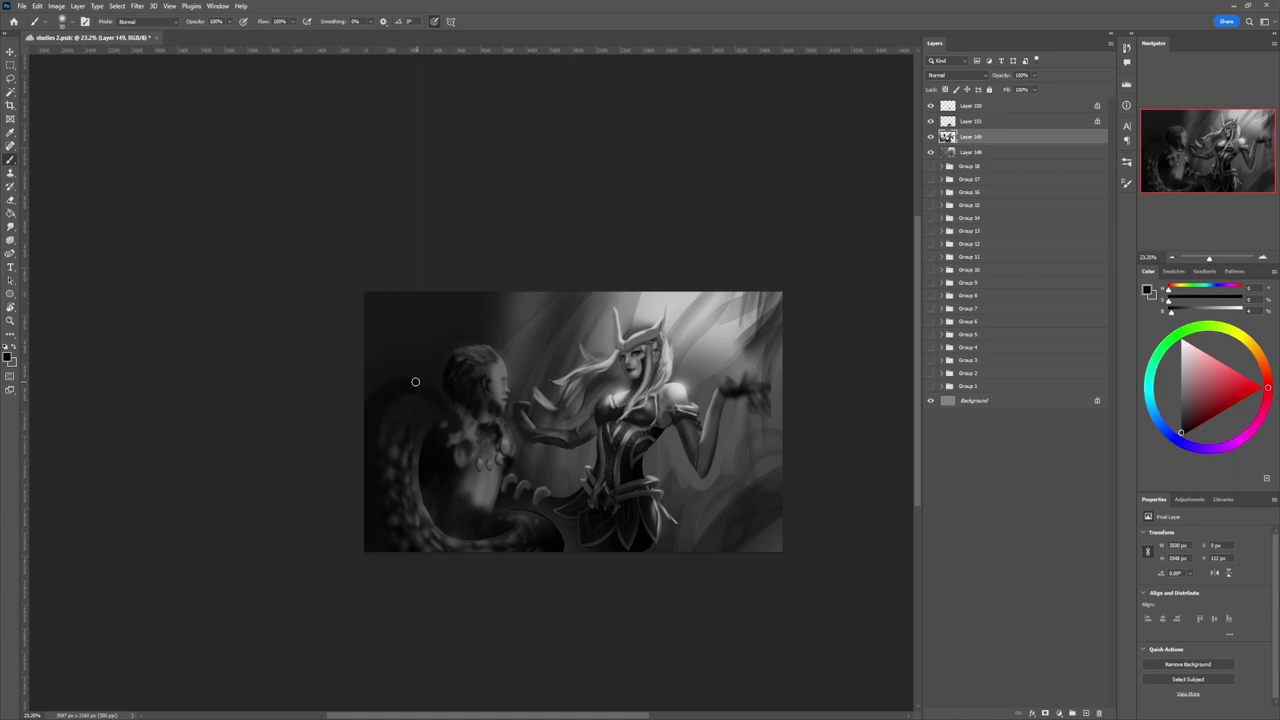
# - Lasso the upper outer part of the tail, paint a mid-grey rim along its top edge, and clear the selection
pyautogui.press('l')
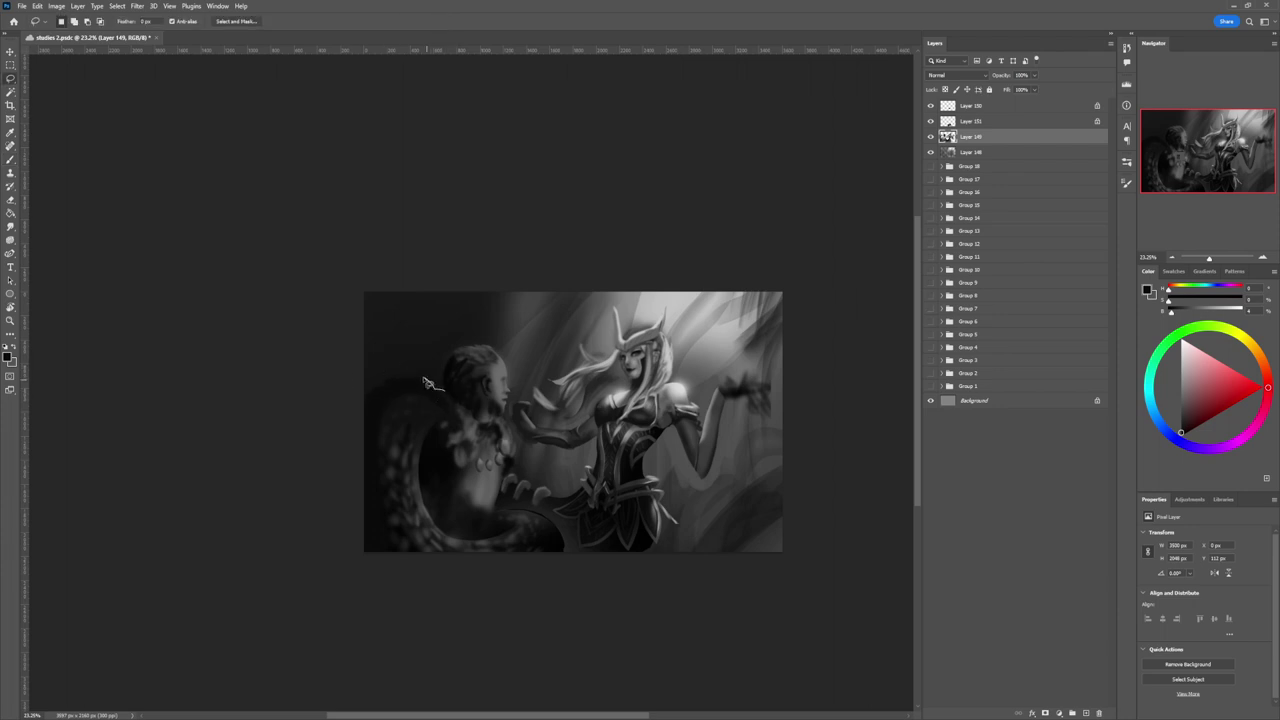
pyautogui.moveTo(438, 389)
pyautogui.mouseDown()
pyautogui.moveTo(376, 385)
pyautogui.moveTo(350, 409)
pyautogui.moveTo(340, 446)
pyautogui.moveTo(370, 504)
pyautogui.moveTo(413, 475)
pyautogui.moveTo(445, 392)
pyautogui.mouseUp()
pyautogui.press('b')
pyautogui.click(1179, 383)
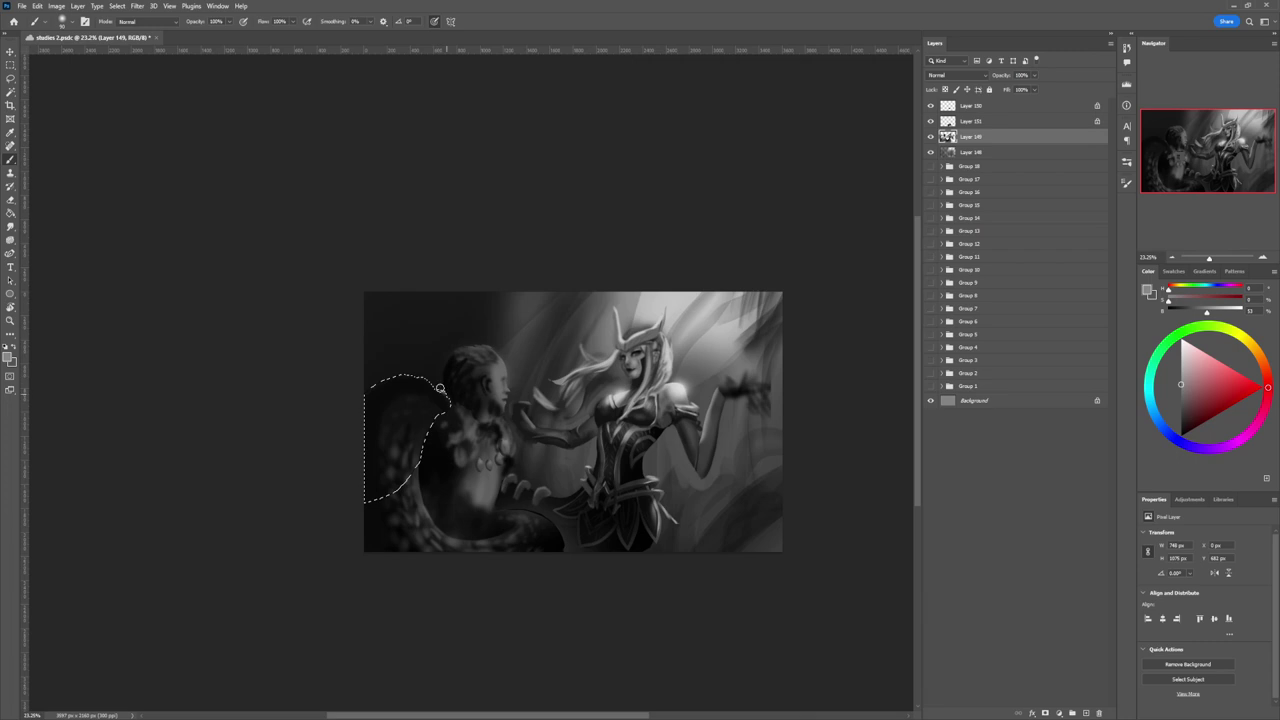
pyautogui.moveTo(440, 388); pyautogui.dragTo(435, 382)
pyautogui.hotkey('ctrl', 'd')
# - Lasso a fin shape along the tail's outer edge and fill it with dark grey using a very large soft brush
pyautogui.press('l')
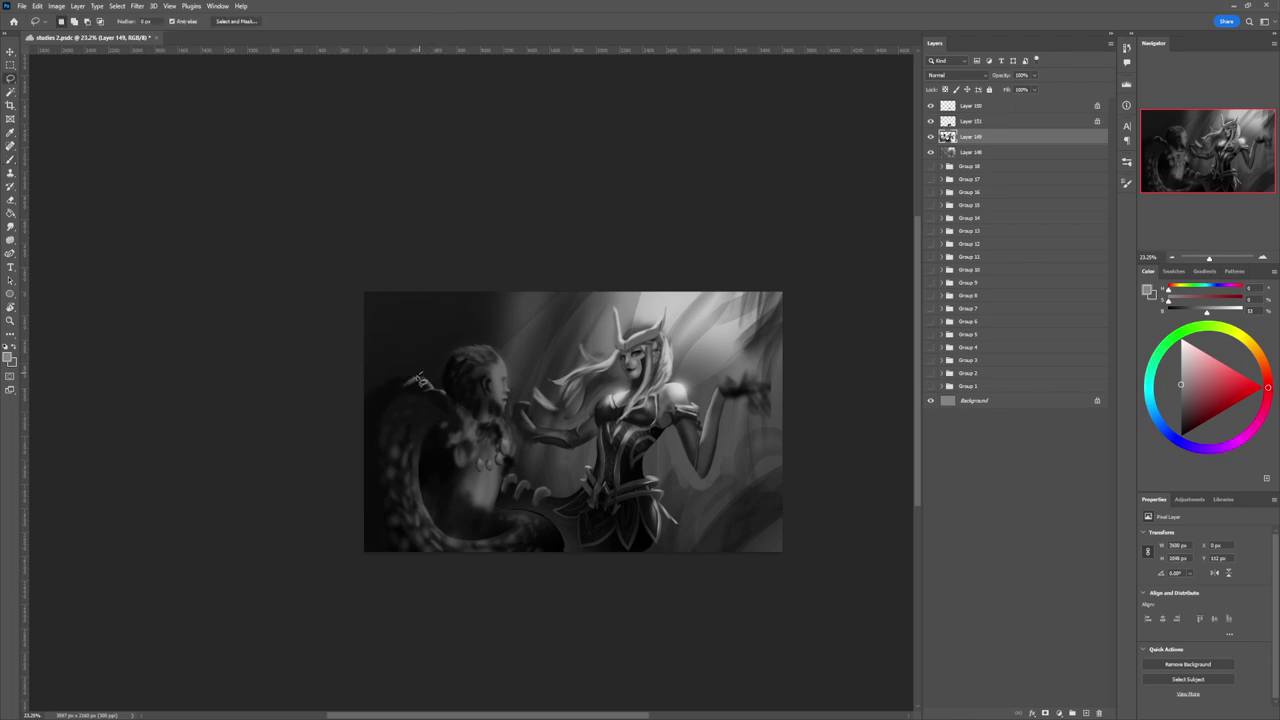
pyautogui.moveTo(405, 395)
pyautogui.mouseDown()
pyautogui.moveTo(378, 441)
pyautogui.moveTo(377, 507)
pyautogui.moveTo(355, 466)
pyautogui.moveTo(358, 421)
pyautogui.moveTo(422, 371)
pyautogui.mouseUp()
pyautogui.press('b')
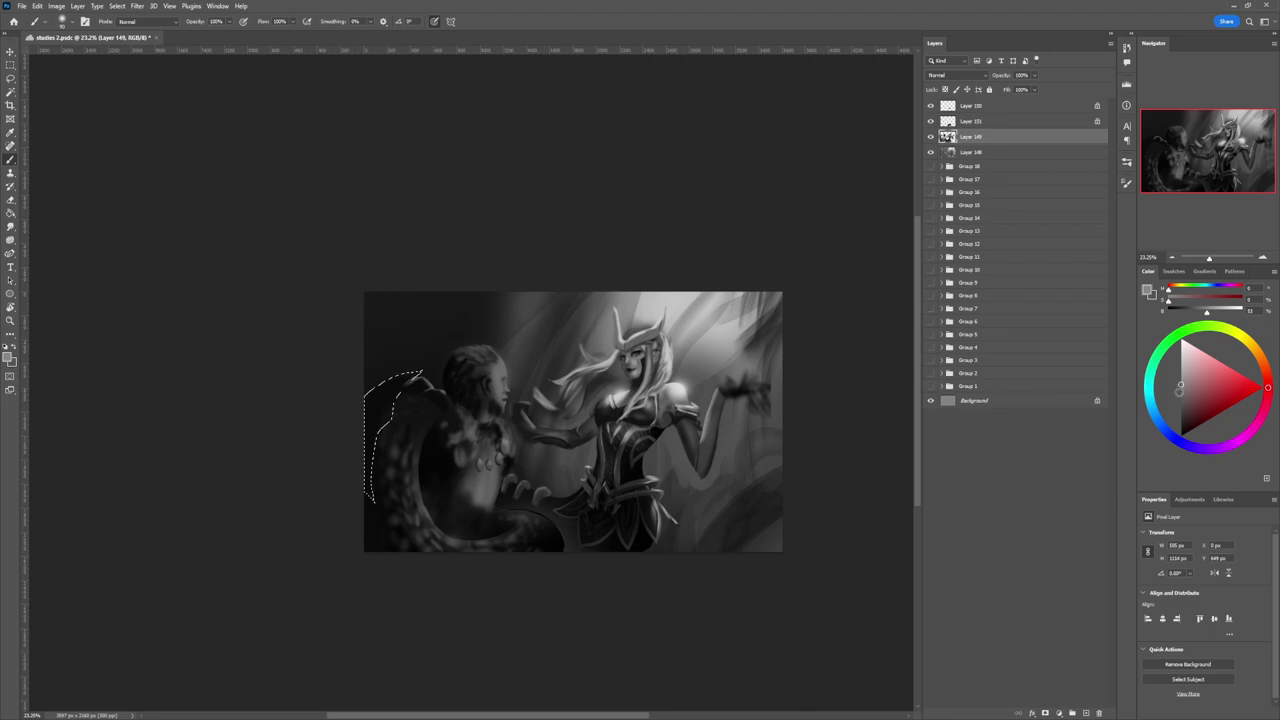
pyautogui.click(1182, 410)
pyautogui.moveTo(1182, 410); pyautogui.dragTo(1181, 415)
pyautogui.press(']')
pyautogui.press(']')
pyautogui.press(']')
pyautogui.press(']')
pyautogui.press(']')
pyautogui.press(']')
pyautogui.press(']')
pyautogui.press(']')
pyautogui.press(']')
pyautogui.press(']')
pyautogui.press(']')
pyautogui.press(']')
pyautogui.press(']')
pyautogui.press(']')
pyautogui.press(']')
pyautogui.press(']')
pyautogui.press(']')
pyautogui.press(']')
pyautogui.press(']')
pyautogui.press(']')
pyautogui.moveTo(405, 366)
pyautogui.mouseDown()
pyautogui.moveTo(363, 470)
pyautogui.moveTo(420, 403)
pyautogui.mouseUp()
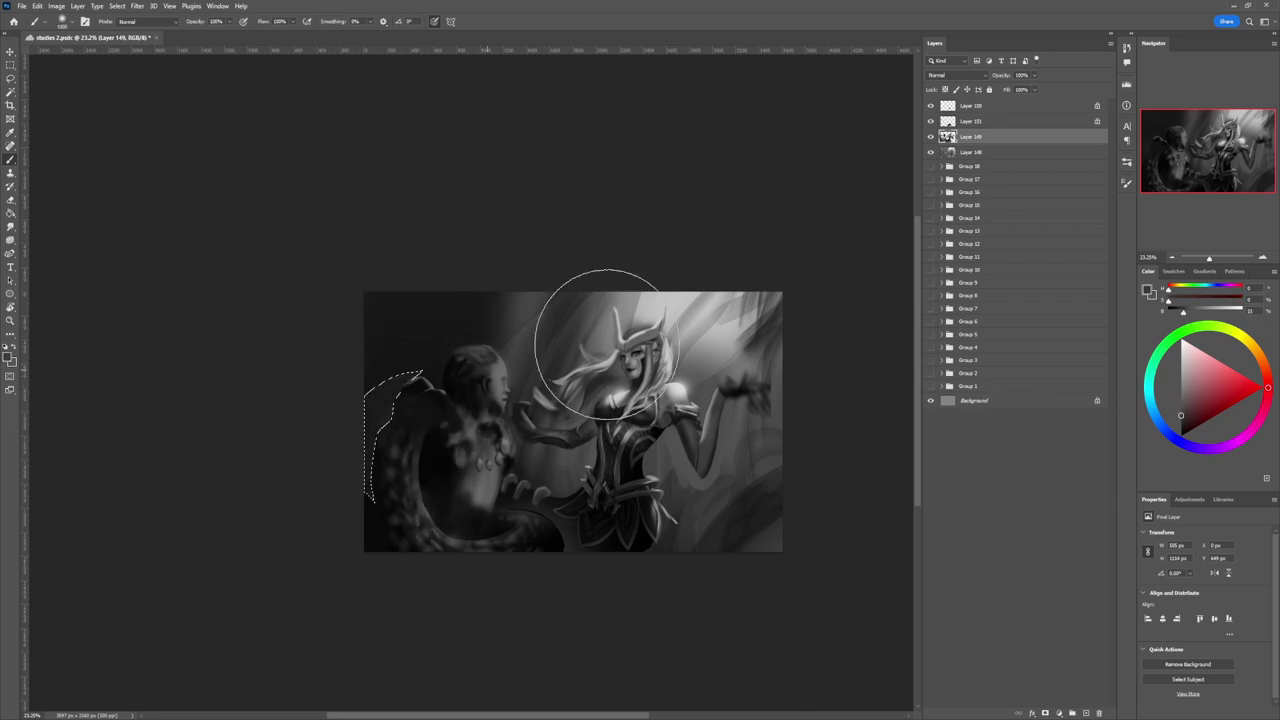
# - Paint lighter grey along the inner edge of the tail fin, shade it with black, and clear the selection
pyautogui.click(1181, 395)
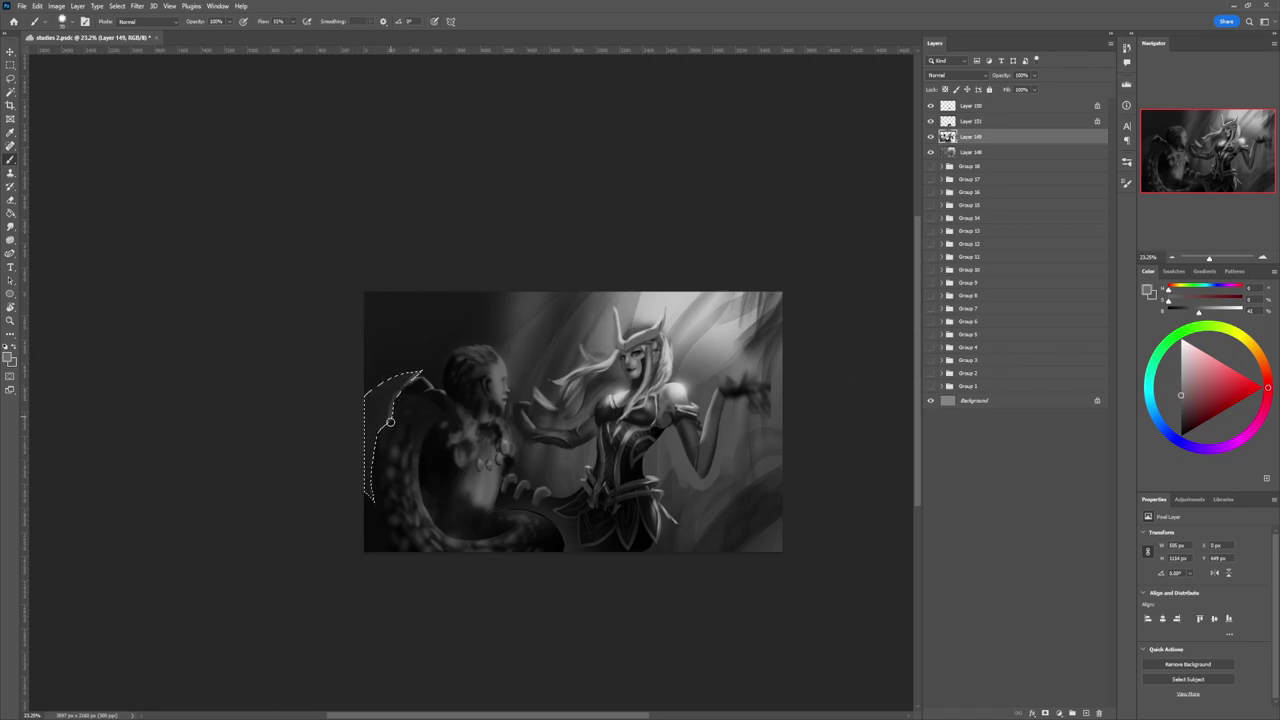
pyautogui.moveTo(377, 433); pyautogui.dragTo(371, 495)
pyautogui.click(1181, 434)
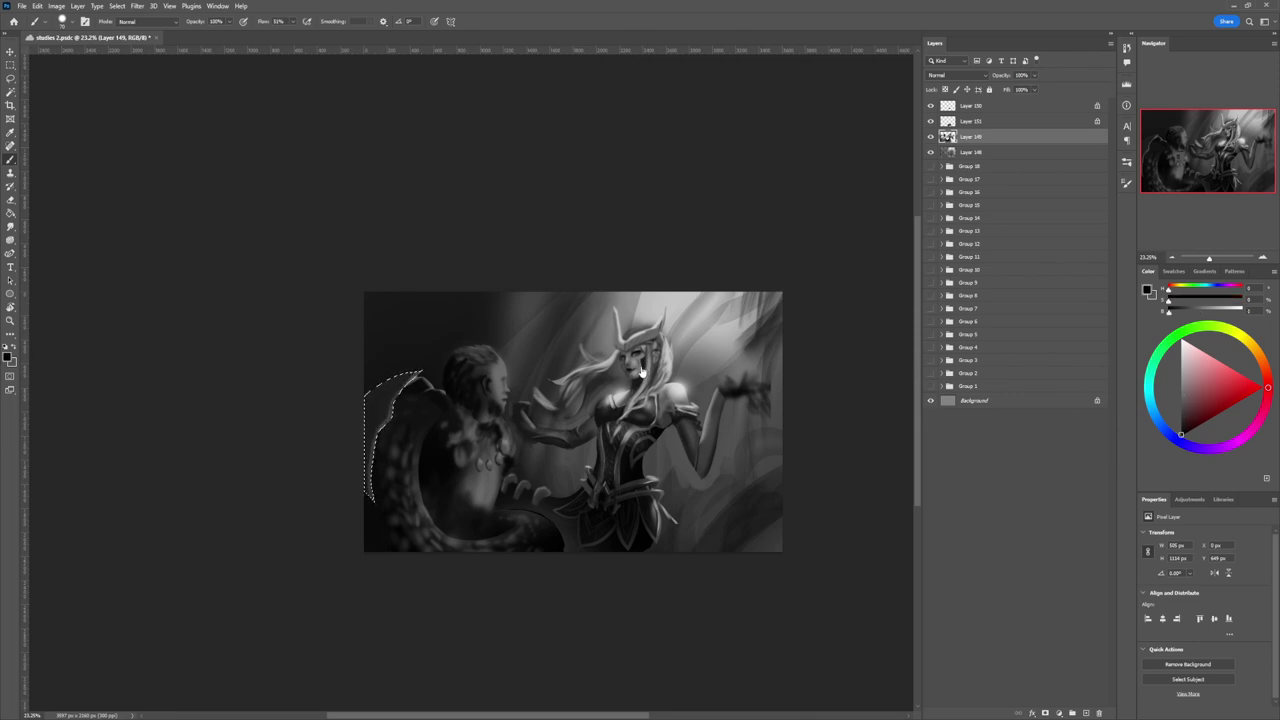
pyautogui.click(909, 420)
pyautogui.moveTo(359, 498)
pyautogui.mouseDown()
pyautogui.moveTo(360, 400)
pyautogui.moveTo(400, 457)
pyautogui.mouseUp()
pyautogui.press('l')
pyautogui.click(323, 424)
# - Lasso the blurred figure's face and hairline, lighten the area with a smaller soft light-grey brush, and clear the selection
pyautogui.press('z')
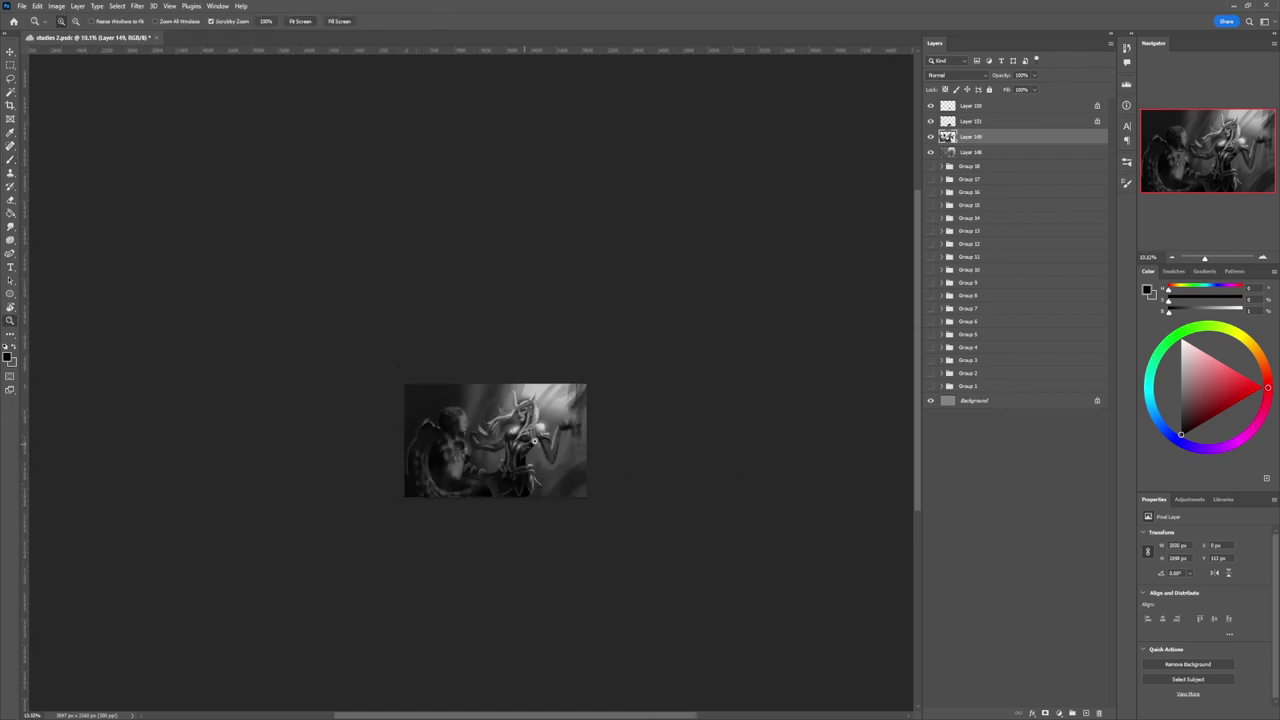
pyautogui.moveTo(500, 469); pyautogui.dragTo(515, 501)
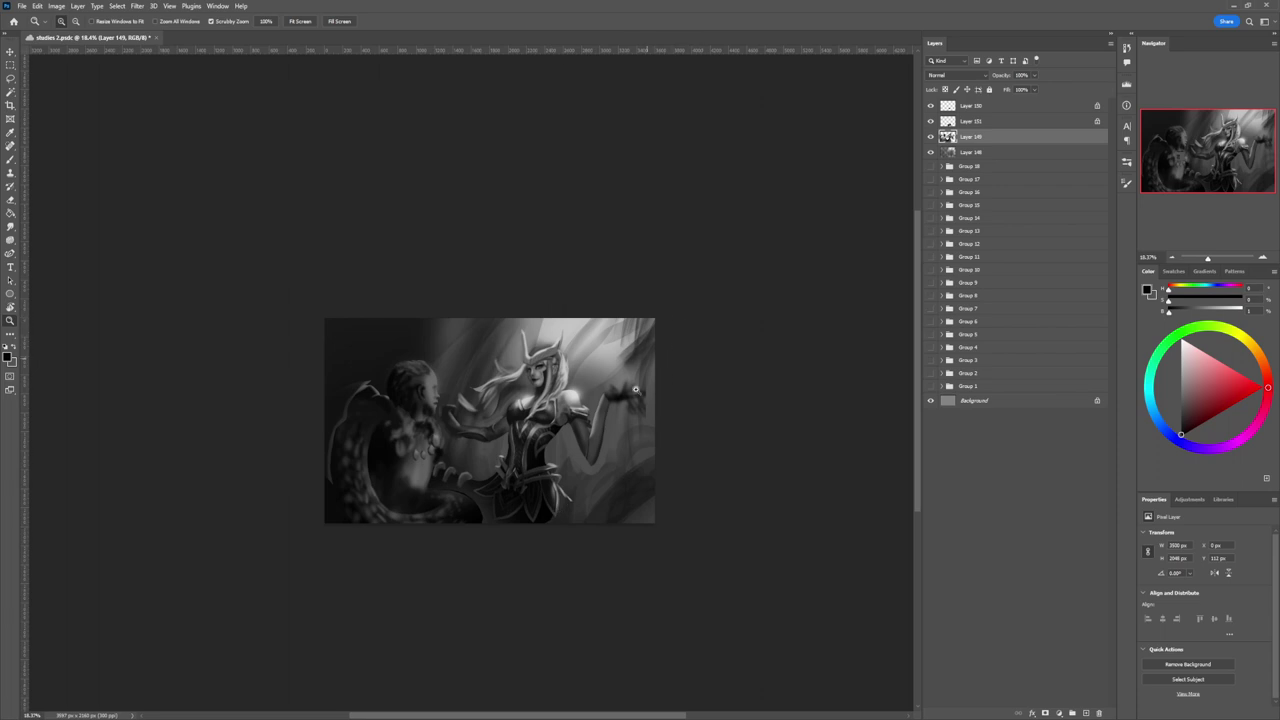
pyautogui.scroll(-1, 631, 424)
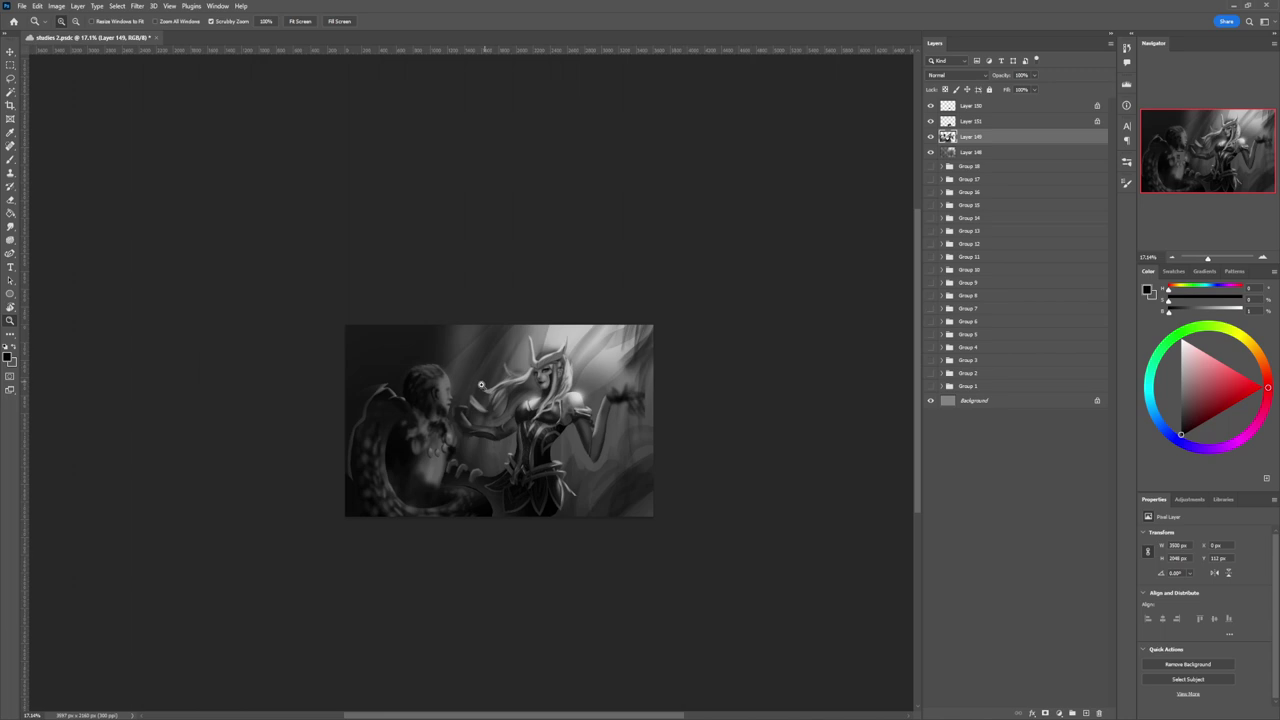
pyautogui.scroll(1, 487, 340)
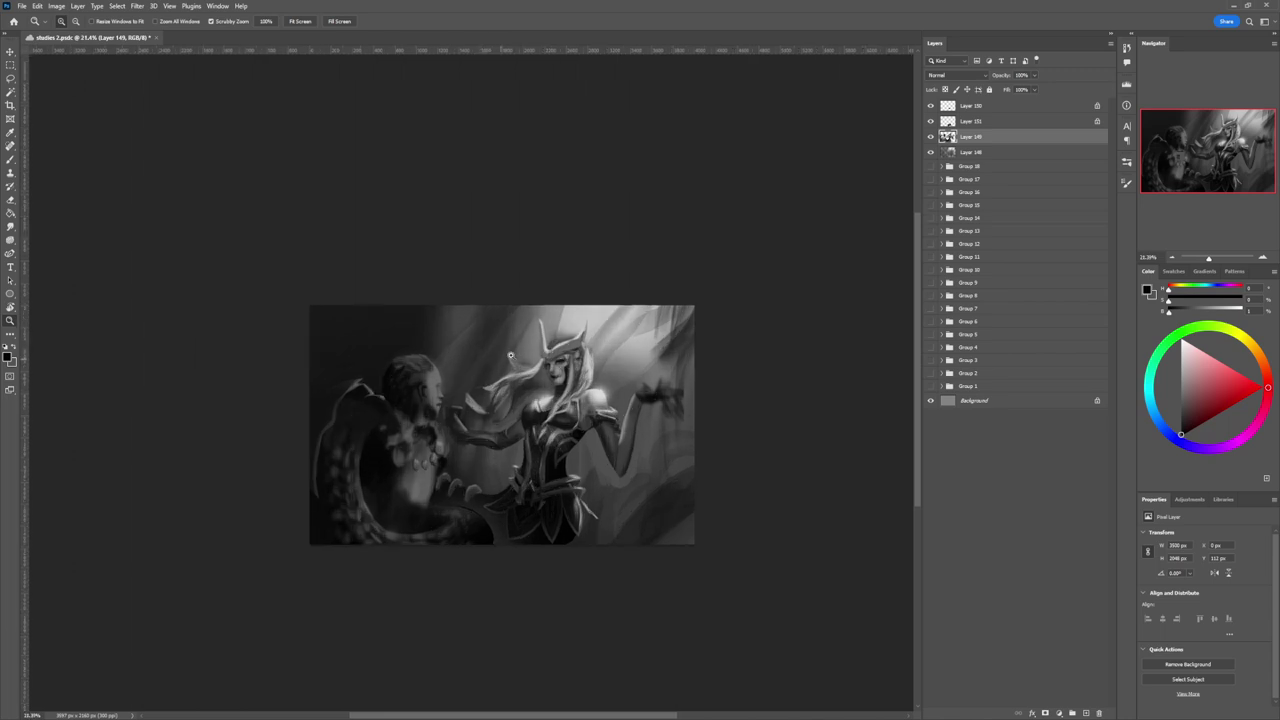
pyautogui.scroll(3, 468, 384)
pyautogui.press('b')
pyautogui.press('l')
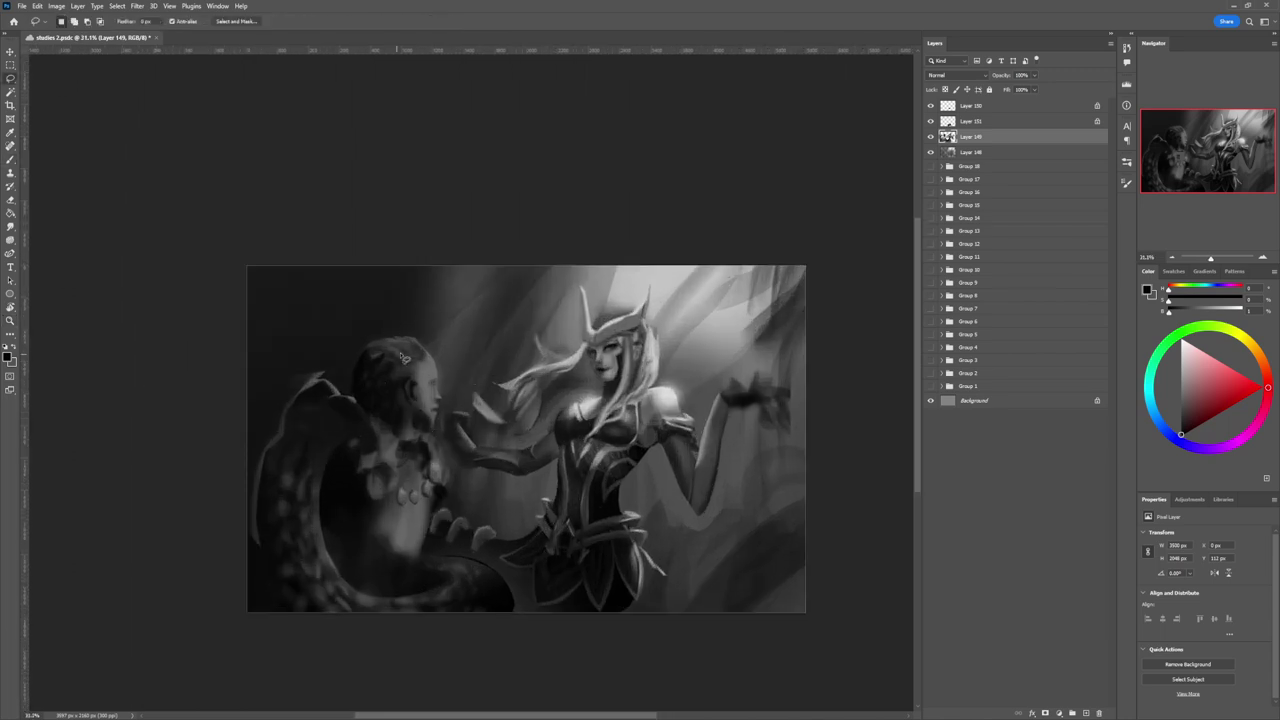
pyautogui.moveTo(444, 378)
pyautogui.mouseDown()
pyautogui.moveTo(438, 392)
pyautogui.moveTo(439, 364)
pyautogui.moveTo(410, 340)
pyautogui.moveTo(400, 366)
pyautogui.moveTo(421, 413)
pyautogui.moveTo(438, 414)
pyautogui.moveTo(444, 385)
pyautogui.mouseUp()
pyautogui.press('b')
pyautogui.click(1182, 354)
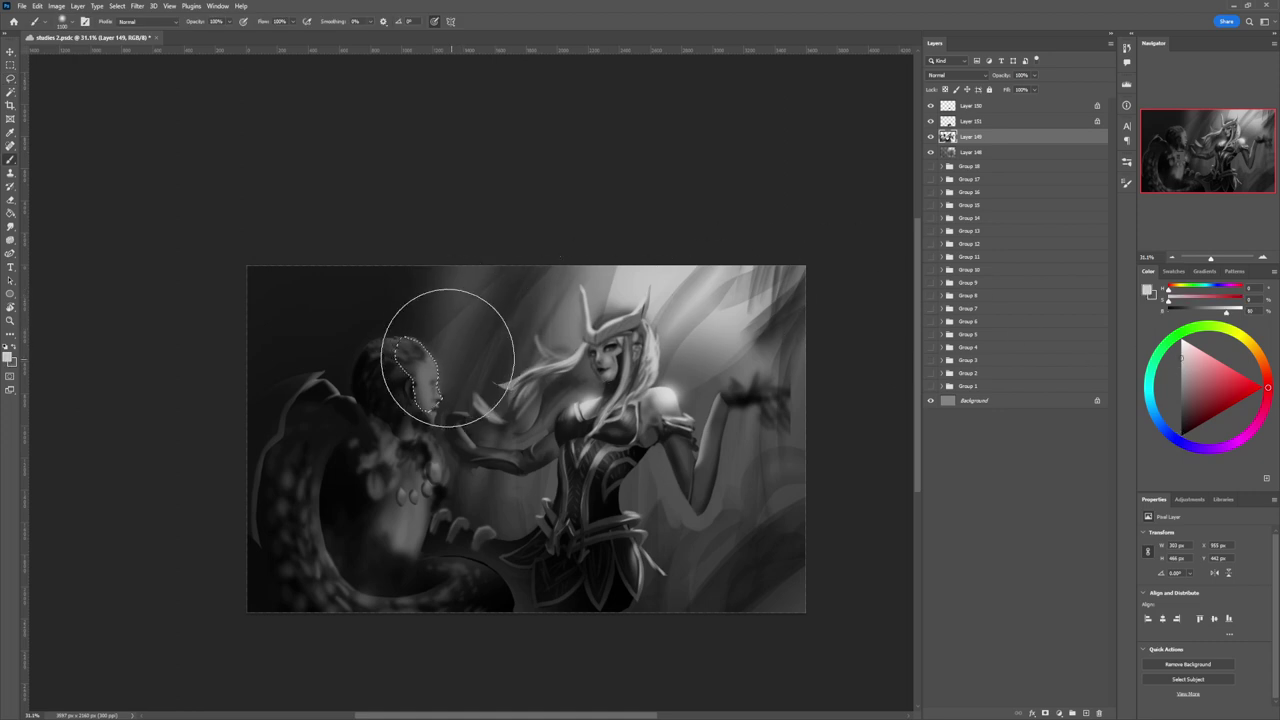
pyautogui.press('[')
pyautogui.press('[')
pyautogui.press('[')
pyautogui.press('[')
pyautogui.press('[')
pyautogui.press('[')
pyautogui.press('[')
pyautogui.press('[')
pyautogui.press('[')
pyautogui.press('[')
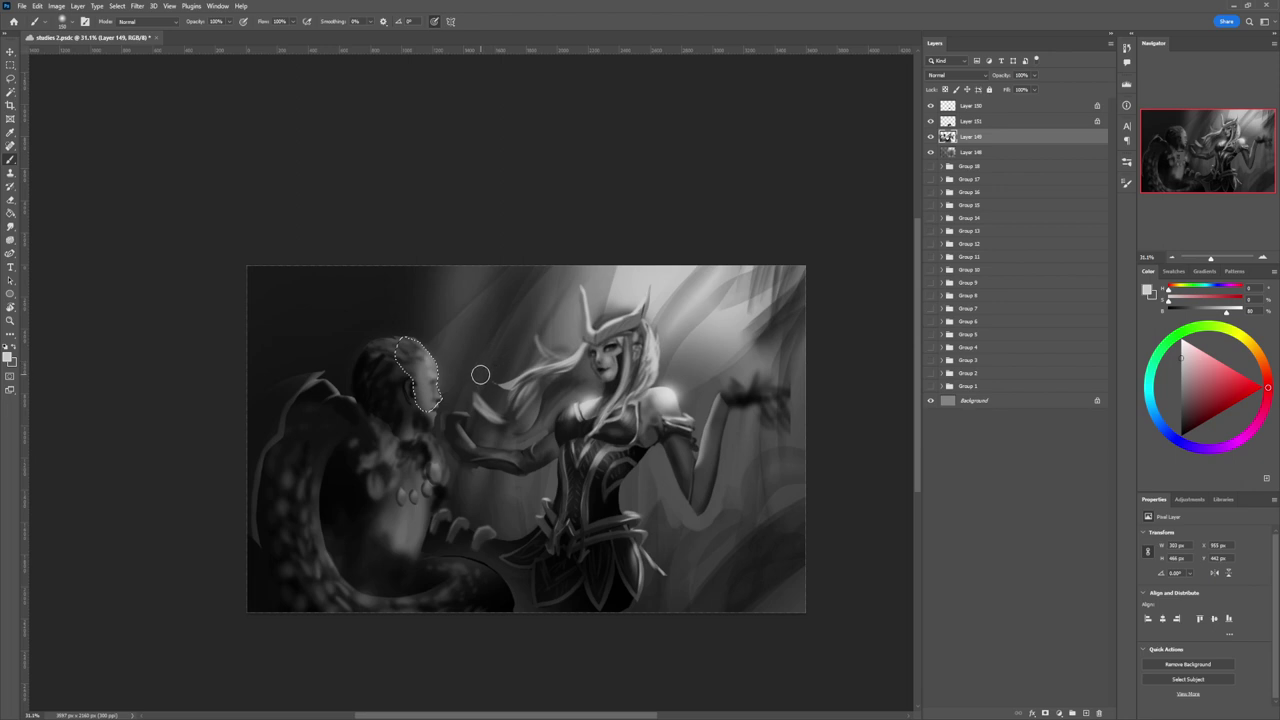
pyautogui.hotkey('ctrl', 'd')
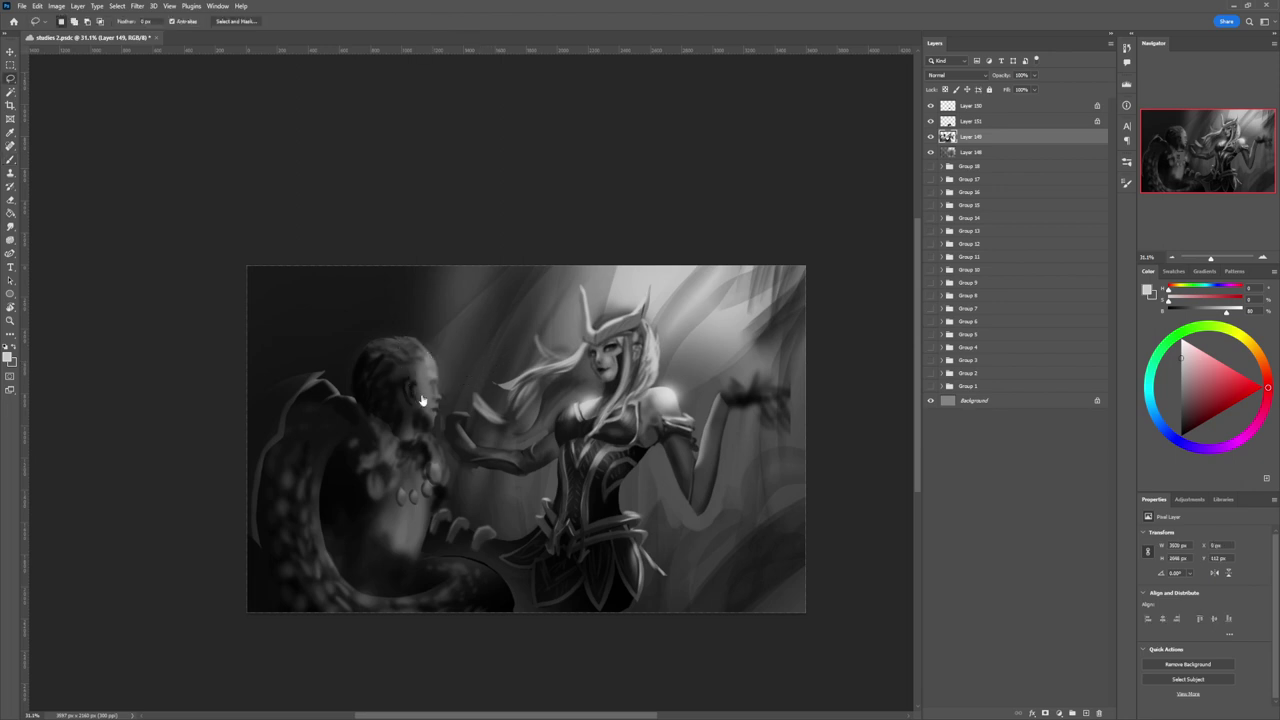
# - Shape the blurred figure's ear and the side of the face and neck with greys sampled from around them
pyautogui.press('z')
pyautogui.moveTo(436, 409)
pyautogui.mouseDown()
pyautogui.moveTo(421, 408)
pyautogui.moveTo(446, 403)
pyautogui.mouseUp()
pyautogui.press('b')
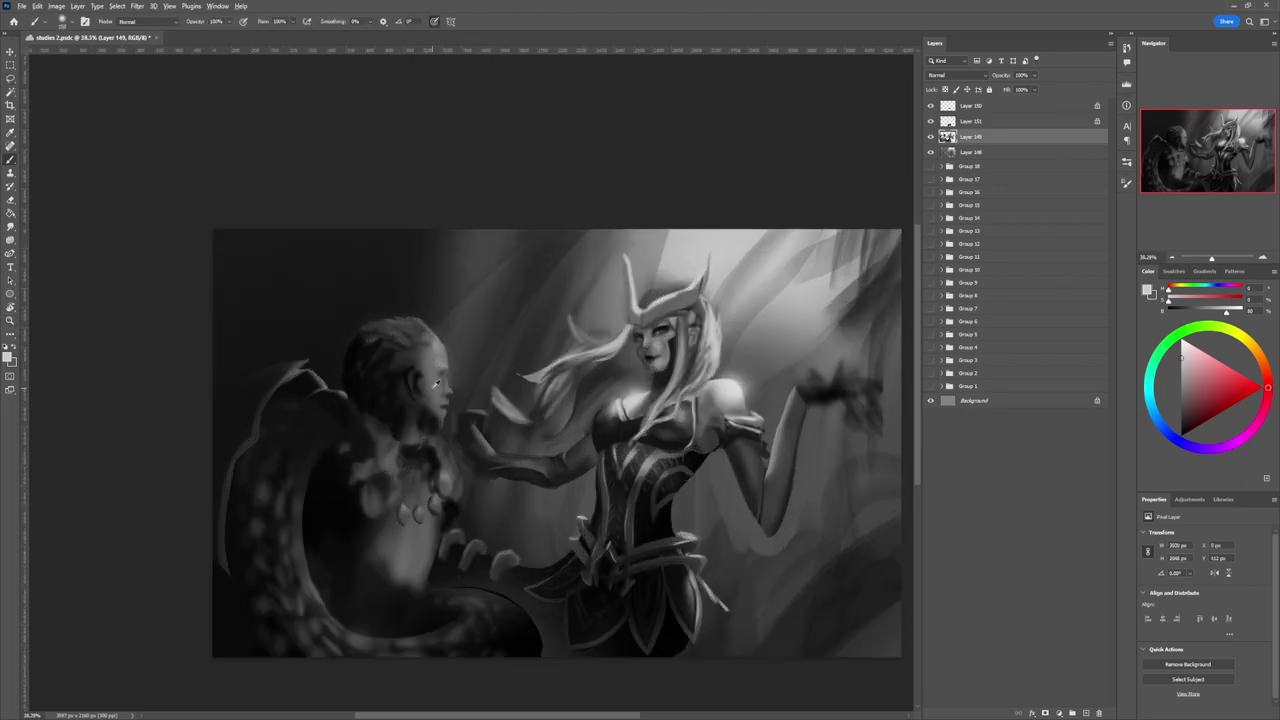
pyautogui.keyDown('alt'); pyautogui.click(438, 373); pyautogui.keyUp('alt')
pyautogui.keyDown('alt'); pyautogui.click(409, 378); pyautogui.keyUp('alt')
pyautogui.keyDown('alt'); pyautogui.click(416, 362); pyautogui.keyUp('alt')
pyautogui.keyDown('alt'); pyautogui.click(392, 384); pyautogui.keyUp('alt')
pyautogui.keyDown('alt'); pyautogui.click(423, 389); pyautogui.keyUp('alt')
pyautogui.keyDown('alt'); pyautogui.click(418, 381); pyautogui.keyUp('alt')
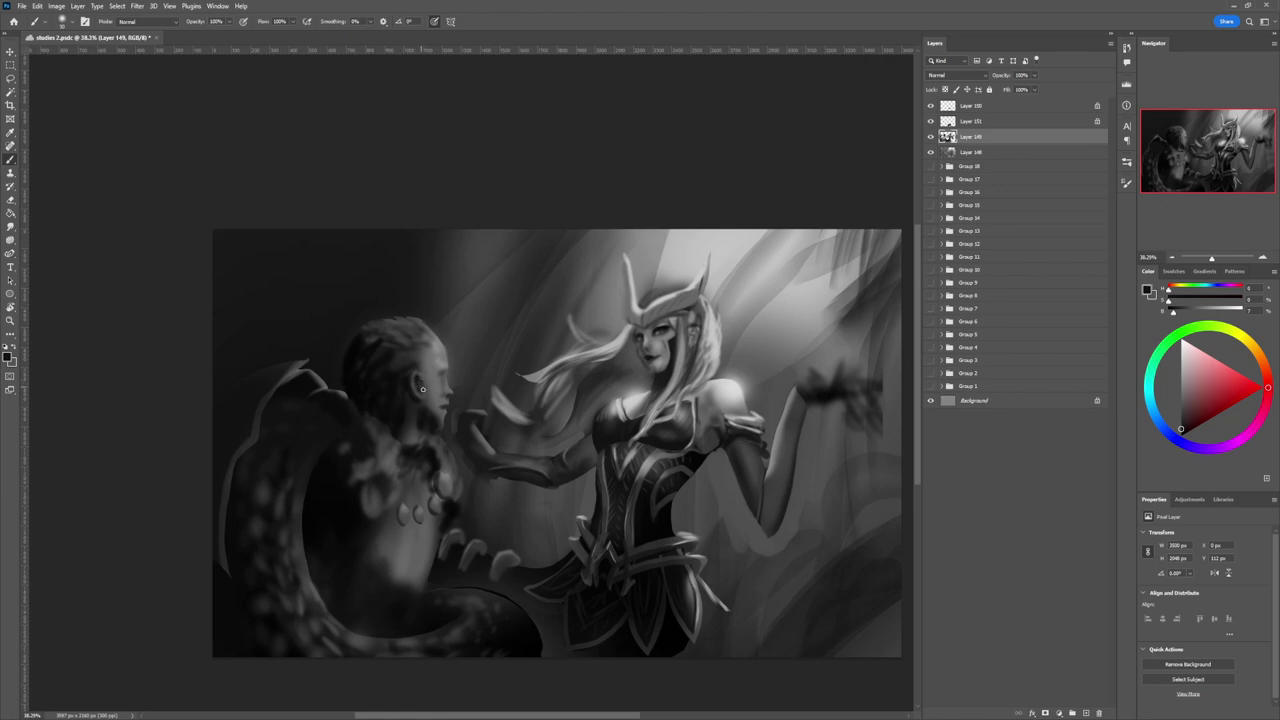
pyautogui.keyDown('alt'); pyautogui.click(420, 383); pyautogui.keyUp('alt')
pyautogui.keyDown('alt'); pyautogui.click(419, 377); pyautogui.keyUp('alt')
pyautogui.keyDown('alt'); pyautogui.click(422, 384); pyautogui.keyUp('alt')
pyautogui.keyDown('alt'); pyautogui.click(416, 399); pyautogui.keyUp('alt')
pyautogui.keyDown('alt'); pyautogui.click(413, 432); pyautogui.keyUp('alt')
pyautogui.moveTo(467, 382); pyautogui.dragTo(443, 390)
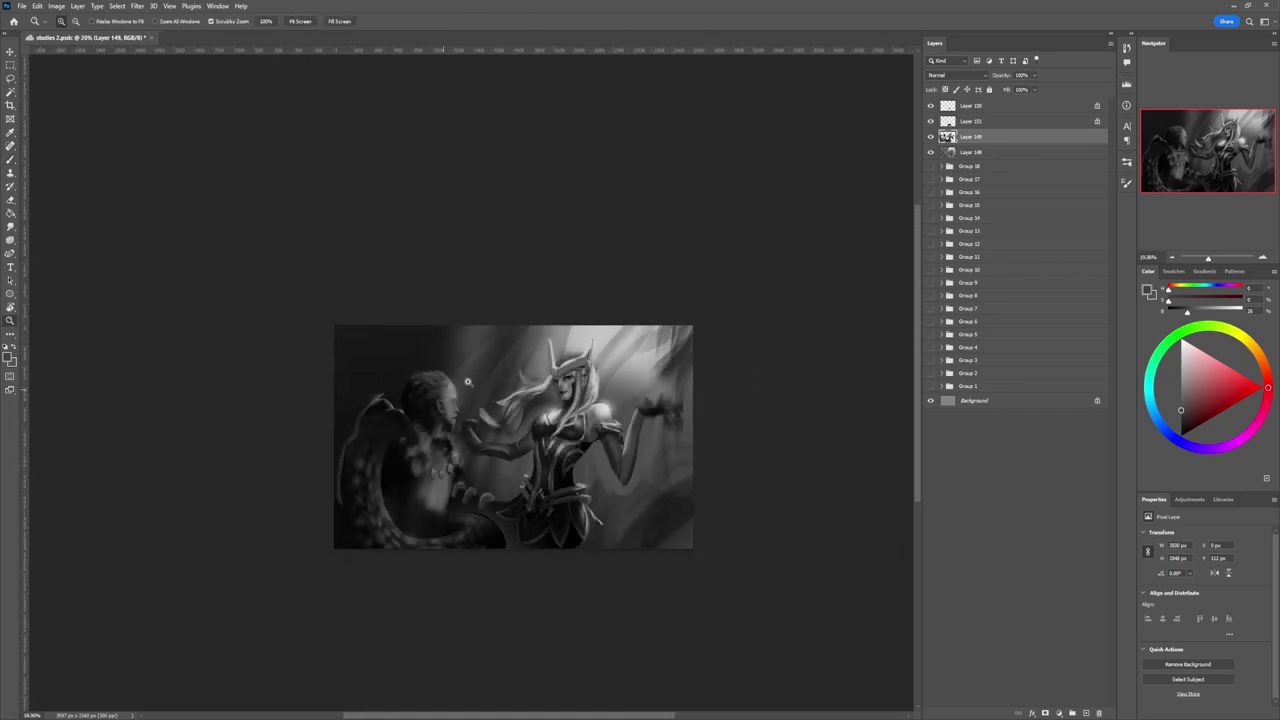
pyautogui.moveTo(540, 430); pyautogui.dragTo(490, 402)
pyautogui.moveTo(595, 474); pyautogui.dragTo(671, 388)
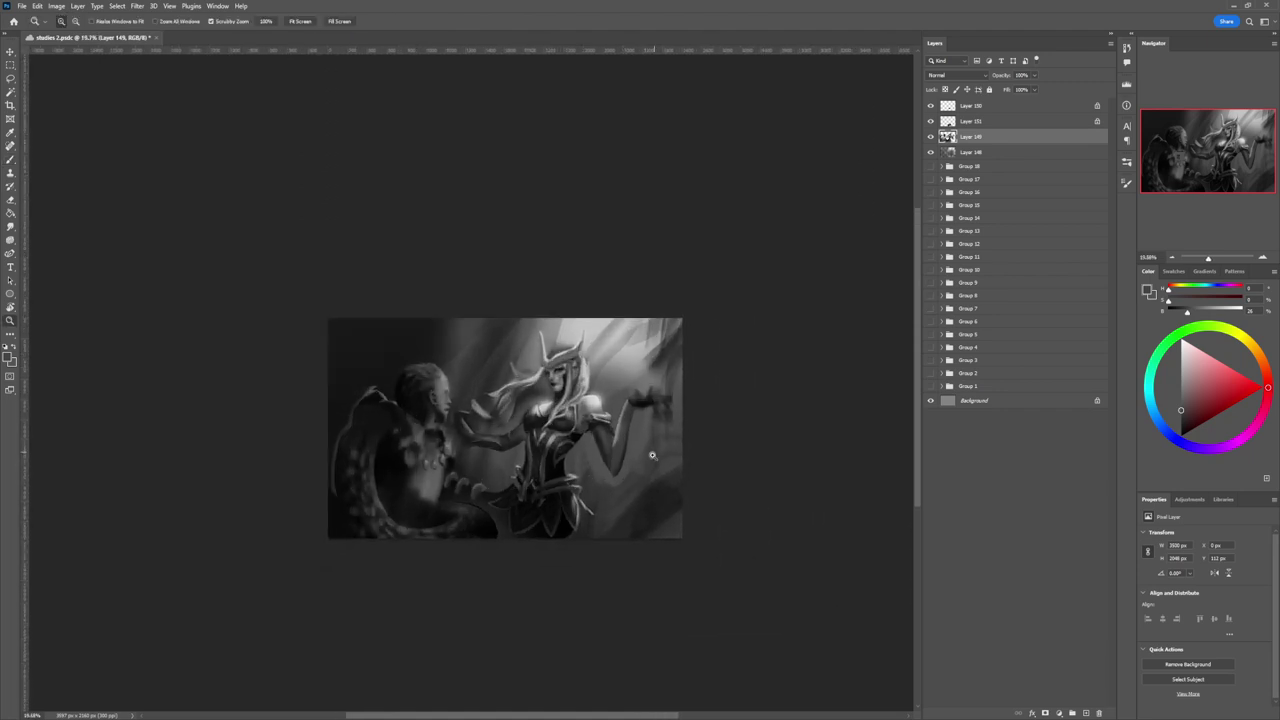
pyautogui.moveTo(455, 508); pyautogui.dragTo(470, 484)
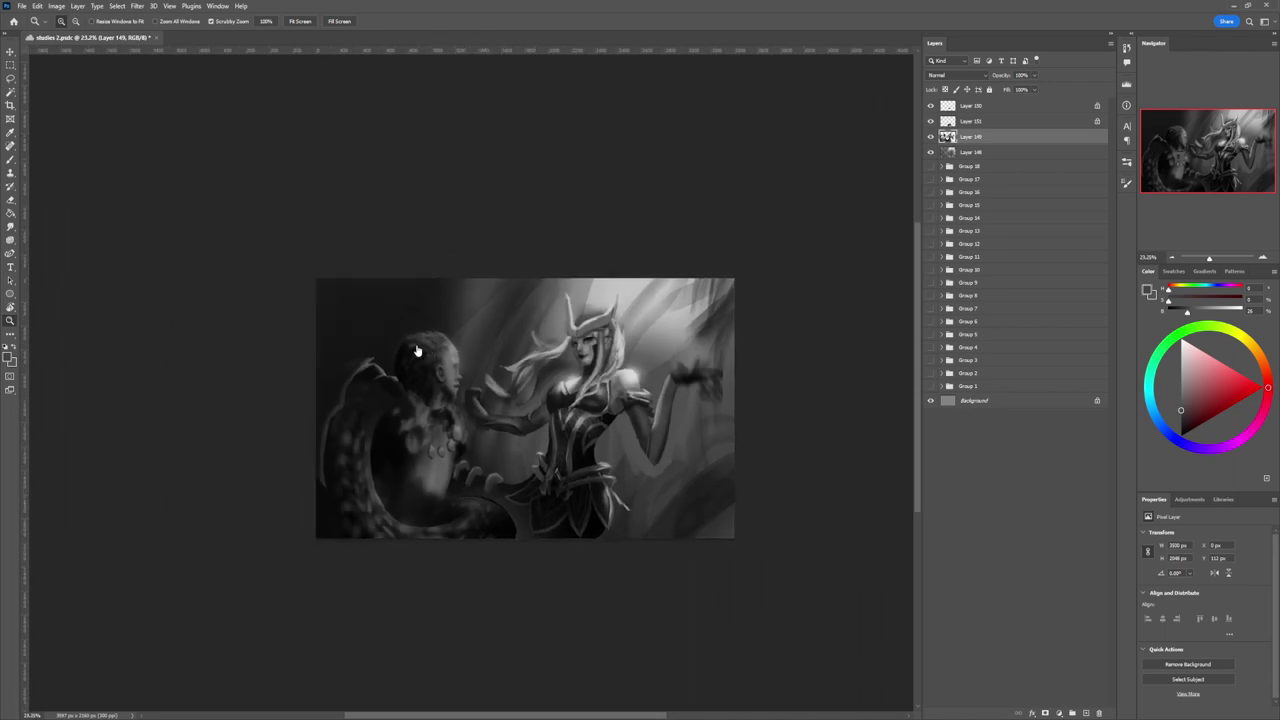
pyautogui.press('l')
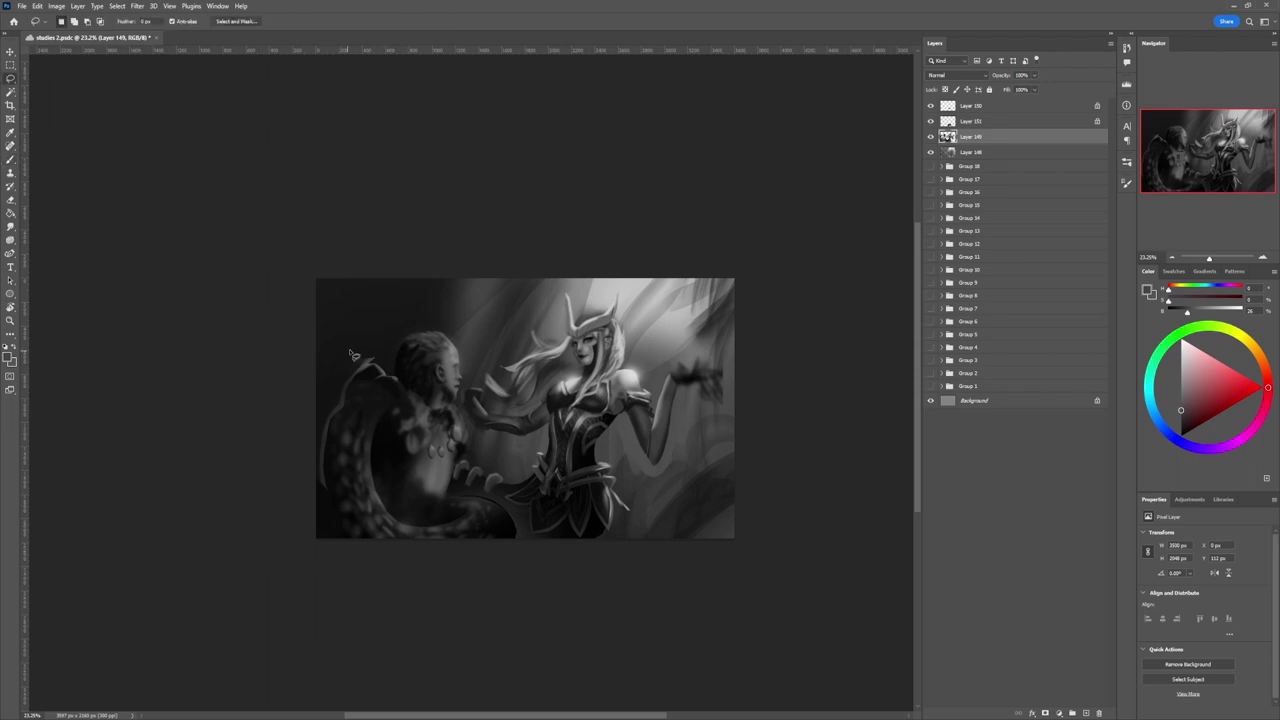
pyautogui.moveTo(313, 343)
pyautogui.mouseDown()
pyautogui.moveTo(368, 327)
pyautogui.moveTo(388, 341)
pyautogui.moveTo(381, 358)
pyautogui.moveTo(390, 348)
pyautogui.moveTo(379, 352)
pyautogui.moveTo(373, 328)
pyautogui.moveTo(345, 329)
pyautogui.moveTo(304, 343)
pyautogui.moveTo(297, 370)
pyautogui.moveTo(384, 360)
pyautogui.mouseUp()
pyautogui.press('Escape')
pyautogui.press('Delete')
pyautogui.hotkey('ctrl', 'd')
# - Try to fill a lassoed fin shape above the tail fin with black using a very large soft brush
pyautogui.moveTo(354, 352)
pyautogui.mouseDown()
pyautogui.moveTo(380, 350)
pyautogui.moveTo(346, 330)
pyautogui.moveTo(320, 348)
pyautogui.moveTo(308, 386)
pyautogui.moveTo(356, 359)
pyautogui.mouseUp()
pyautogui.hotkey('ctrl', 'd')
pyautogui.click(58, 37)
pyautogui.press('b')
pyautogui.moveTo(308, 375); pyautogui.dragTo(319, 399)
pyautogui.moveTo(1193, 420); pyautogui.dragTo(1181, 437)
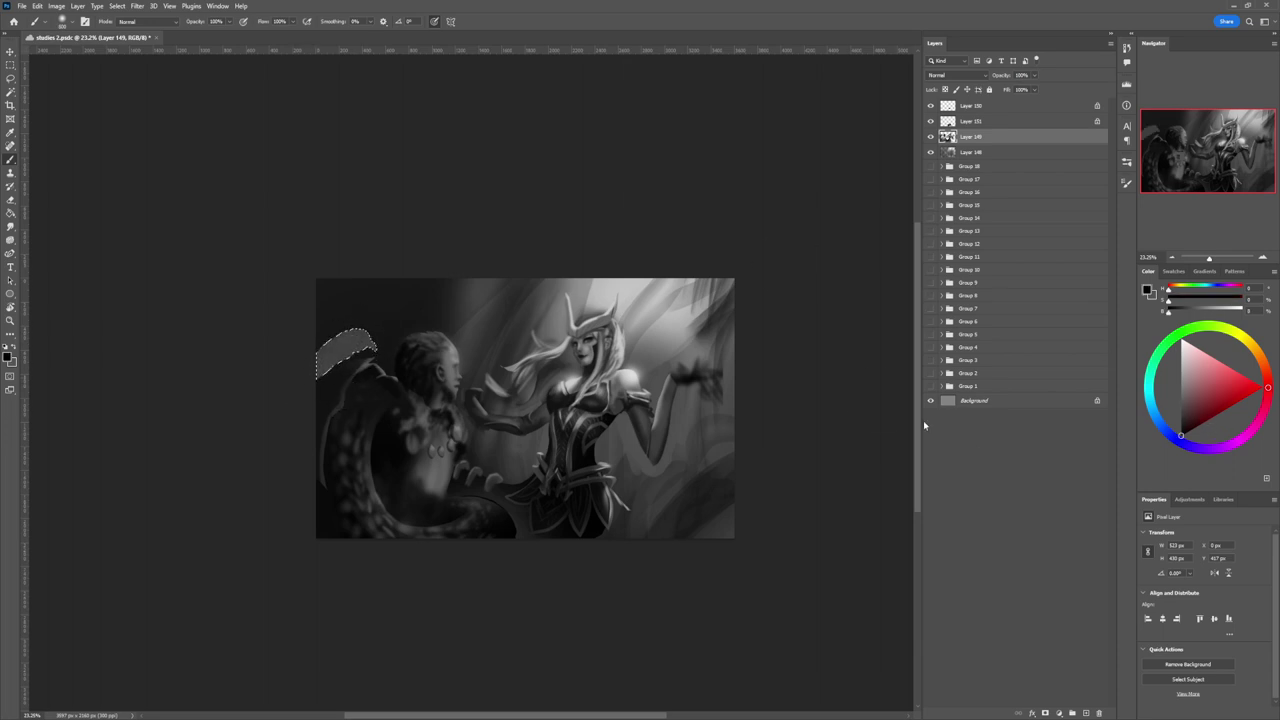
pyautogui.moveTo(329, 393)
pyautogui.mouseDown()
pyautogui.moveTo(380, 329)
pyautogui.moveTo(356, 329)
pyautogui.moveTo(310, 391)
pyautogui.moveTo(355, 362)
pyautogui.moveTo(329, 408)
pyautogui.moveTo(363, 391)
pyautogui.mouseUp()
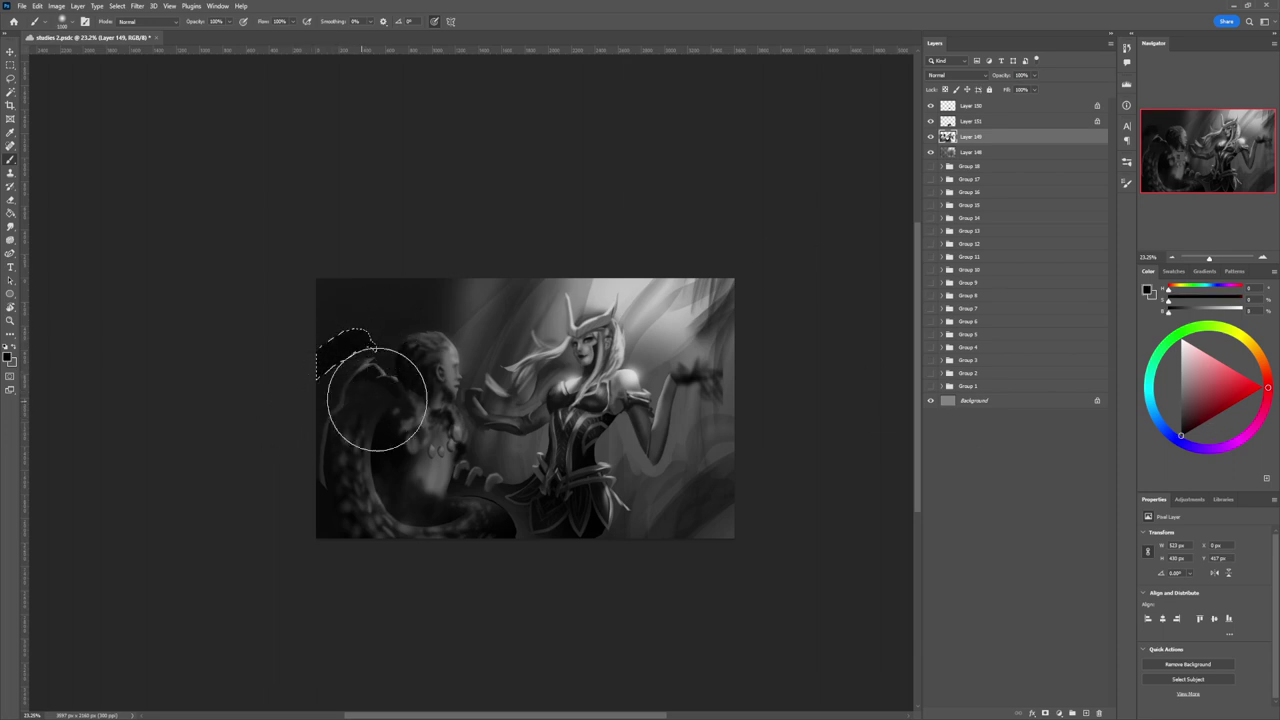
pyautogui.click(1180, 429)
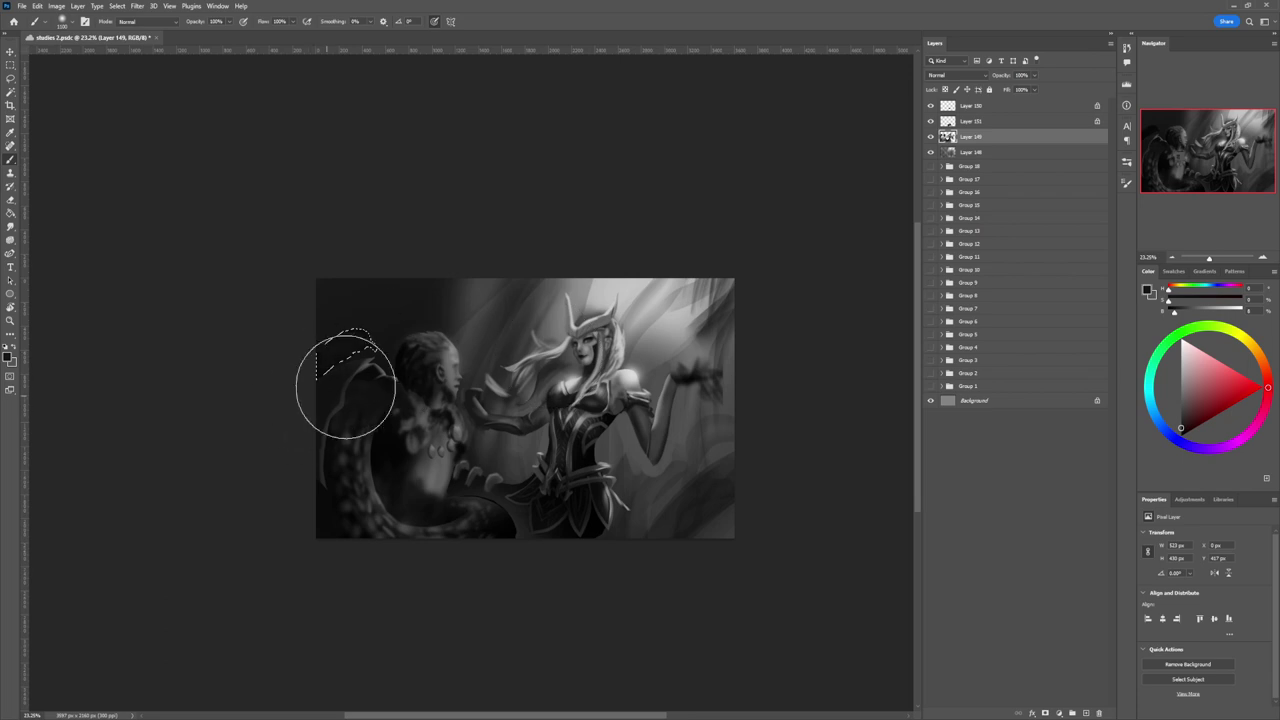
pyautogui.hotkey('ctrl', 'z')
pyautogui.press('z')
pyautogui.click(316, 366)
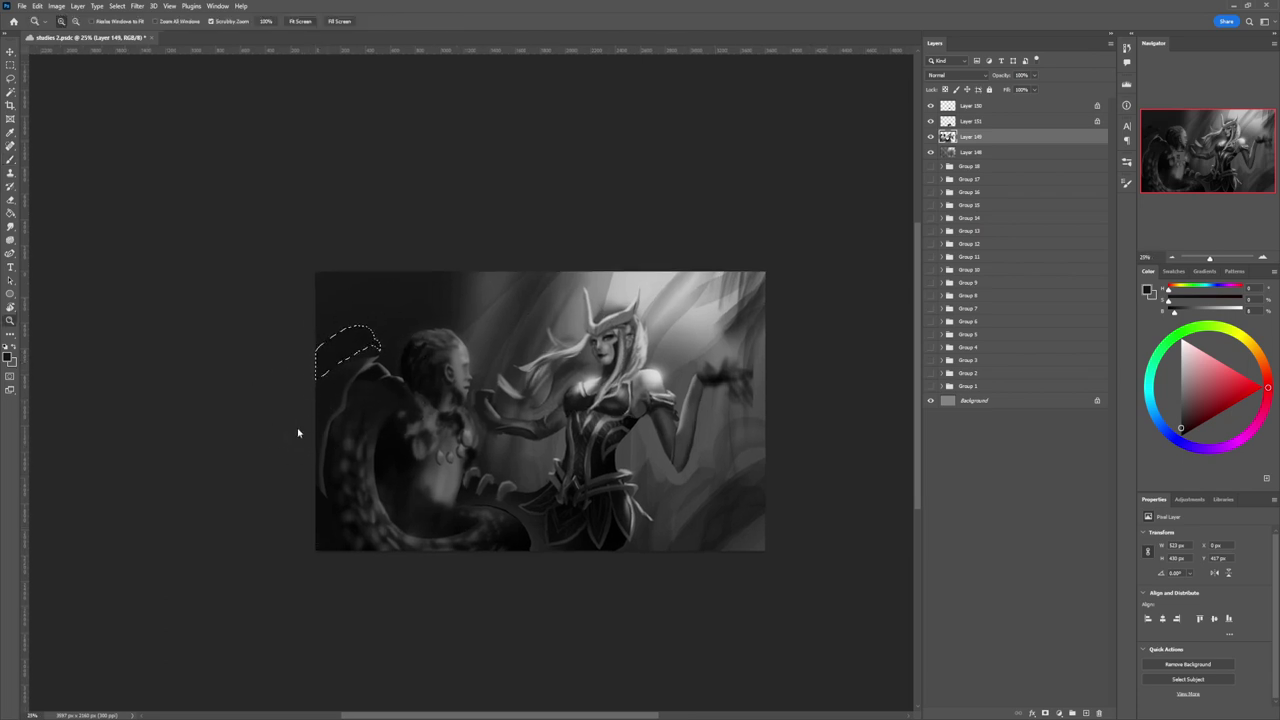
pyautogui.press('l')
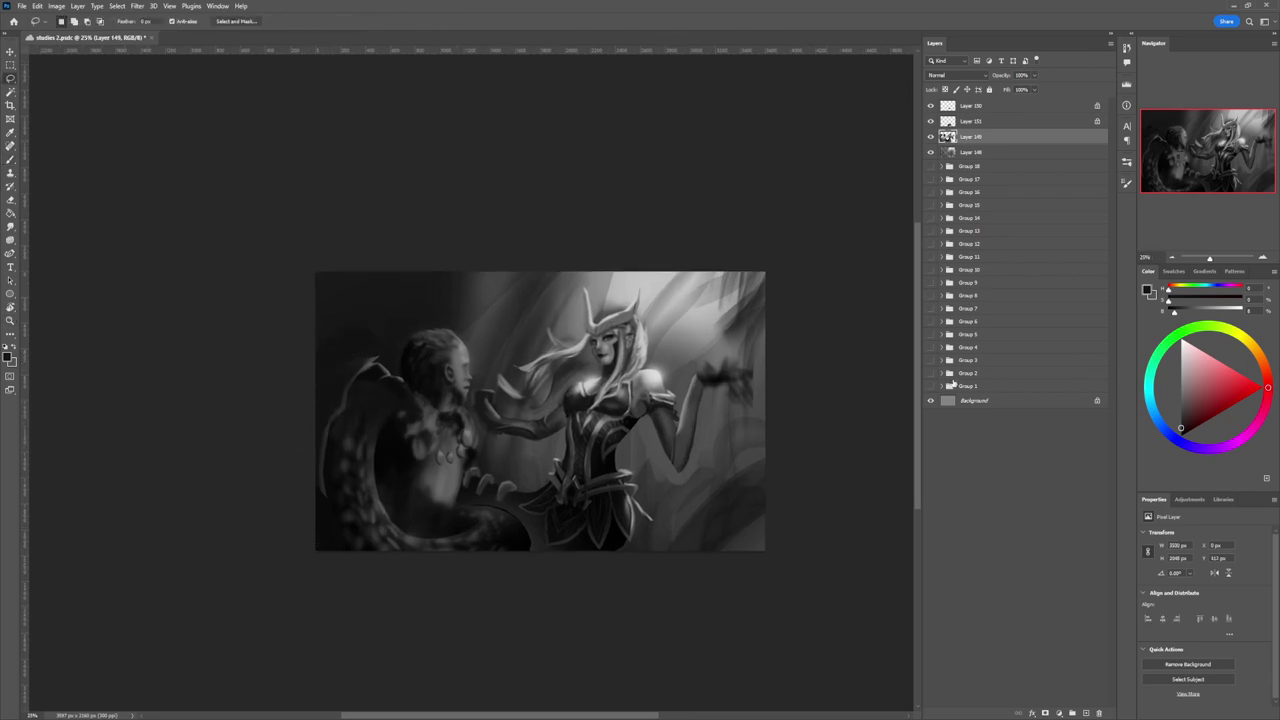
# - Lasso a fin shape above the tail fin, fill it with black using a very large soft brush, and clear the selection
pyautogui.moveTo(375, 343); pyautogui.dragTo(379, 349)
pyautogui.moveTo(1183, 428); pyautogui.dragTo(1125, 436)
pyautogui.press('b')
pyautogui.press(']')
pyautogui.press(']')
pyautogui.press(']')
pyautogui.press(']')
pyautogui.press(']')
pyautogui.press(']')
pyautogui.moveTo(275, 403)
pyautogui.mouseDown()
pyautogui.moveTo(341, 364)
pyautogui.moveTo(314, 410)
pyautogui.mouseUp()
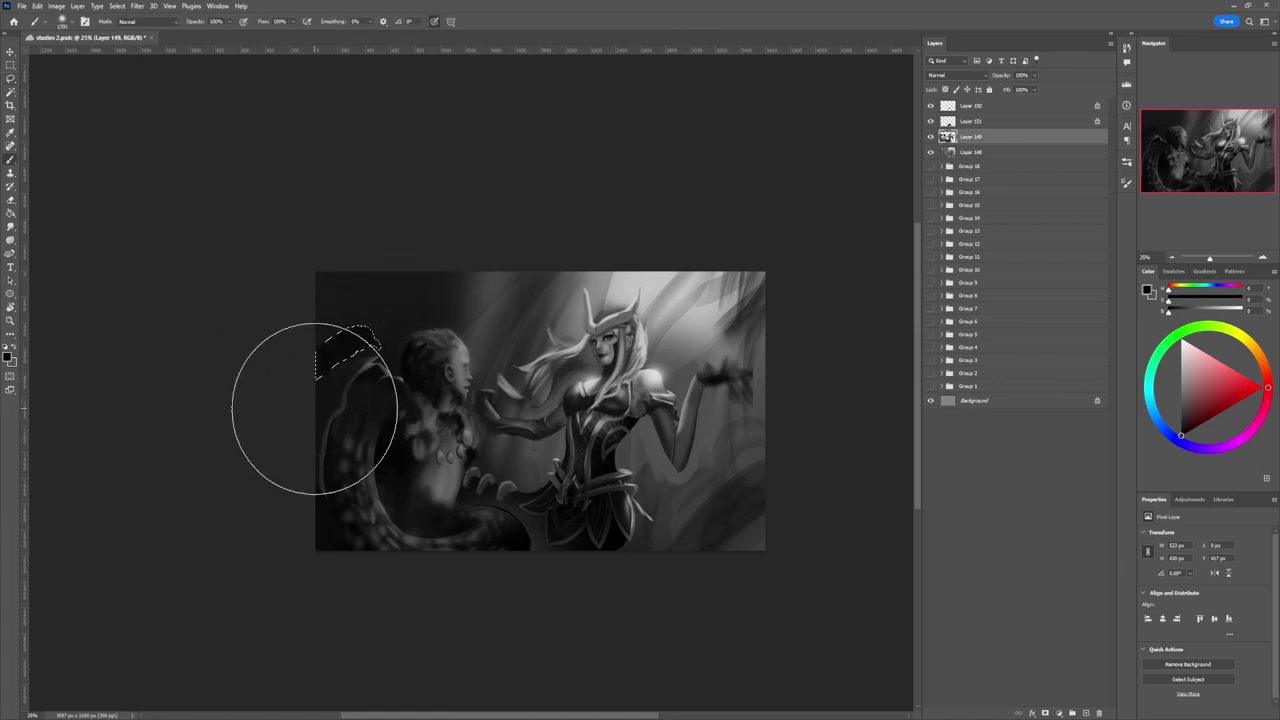
pyautogui.press('l')
pyautogui.click(275, 402)
# - Refine the black fin's edges with a small brush, using greys sampled from the fin and its surroundings
pyautogui.press('b')
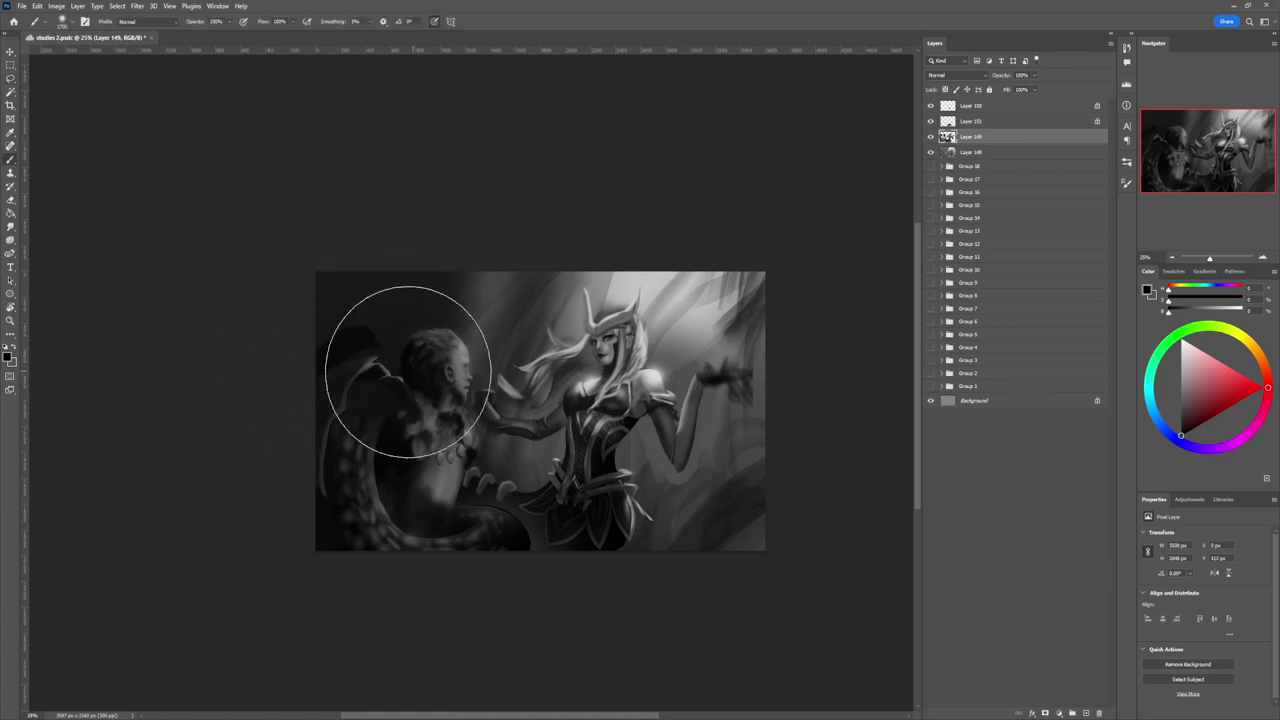
pyautogui.press('[')
pyautogui.press('[')
pyautogui.press('[')
pyautogui.press('[')
pyautogui.press('[')
pyautogui.press('[')
pyautogui.press('[')
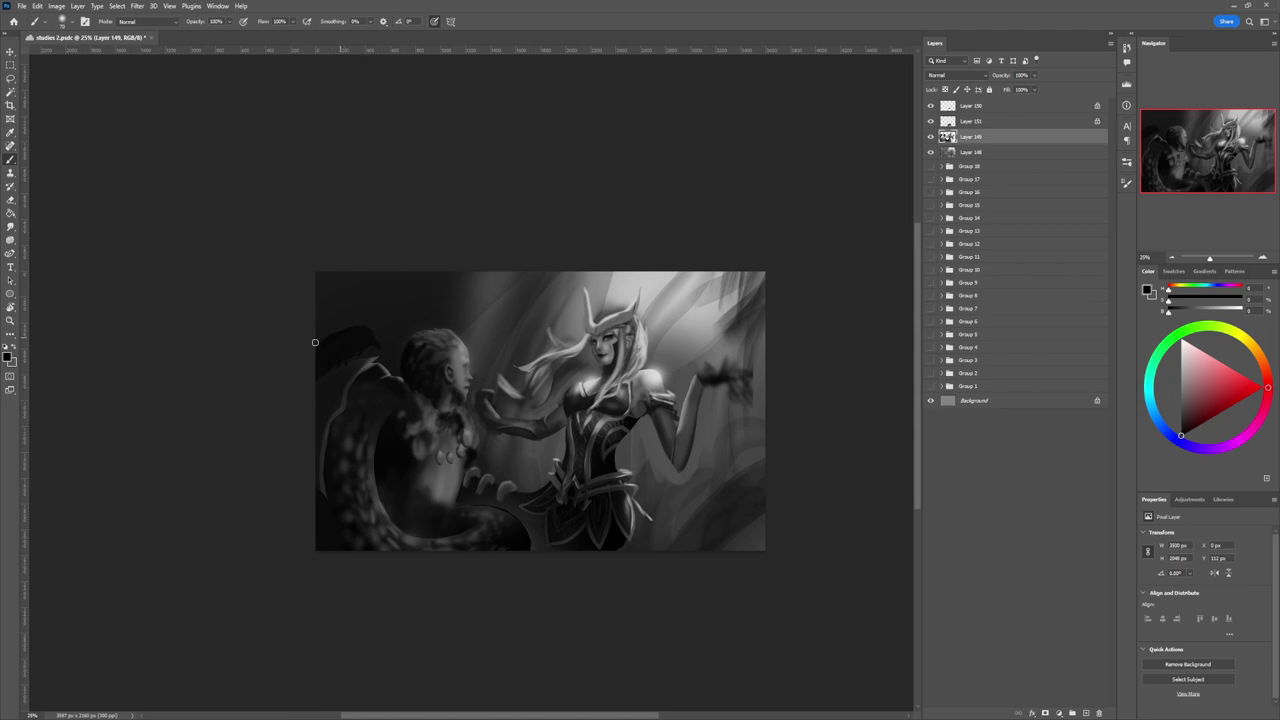
pyautogui.press(']')
pyautogui.press(']')
pyautogui.keyDown('alt'); pyautogui.click(334, 367); pyautogui.keyUp('alt')
pyautogui.press('[')
pyautogui.press('[')
pyautogui.keyDown('alt'); pyautogui.click(337, 339); pyautogui.keyUp('alt')
pyautogui.click(1181, 385)
# - Paint the upper finger and palm of the woman's raised hand over the dark blur, using greys sampled from the wrist and hand
pyautogui.press('z')
pyautogui.moveTo(464, 379); pyautogui.dragTo(385, 376)
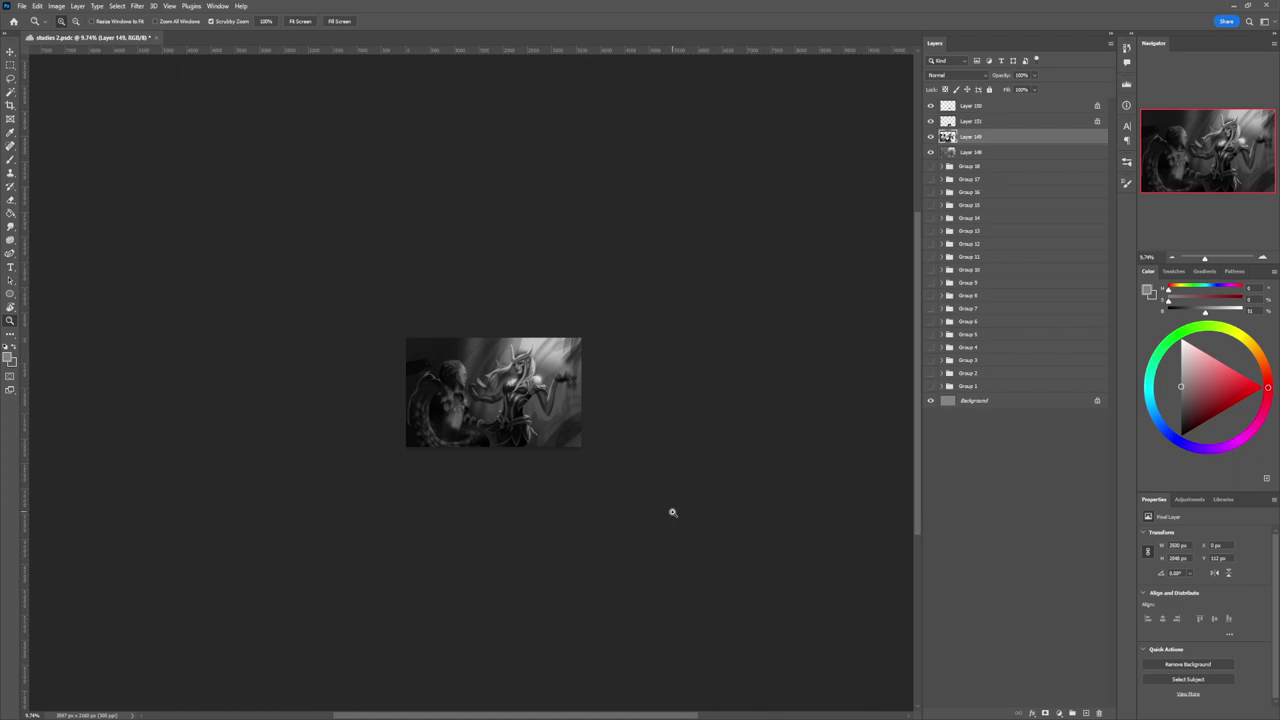
pyautogui.click(515, 379)
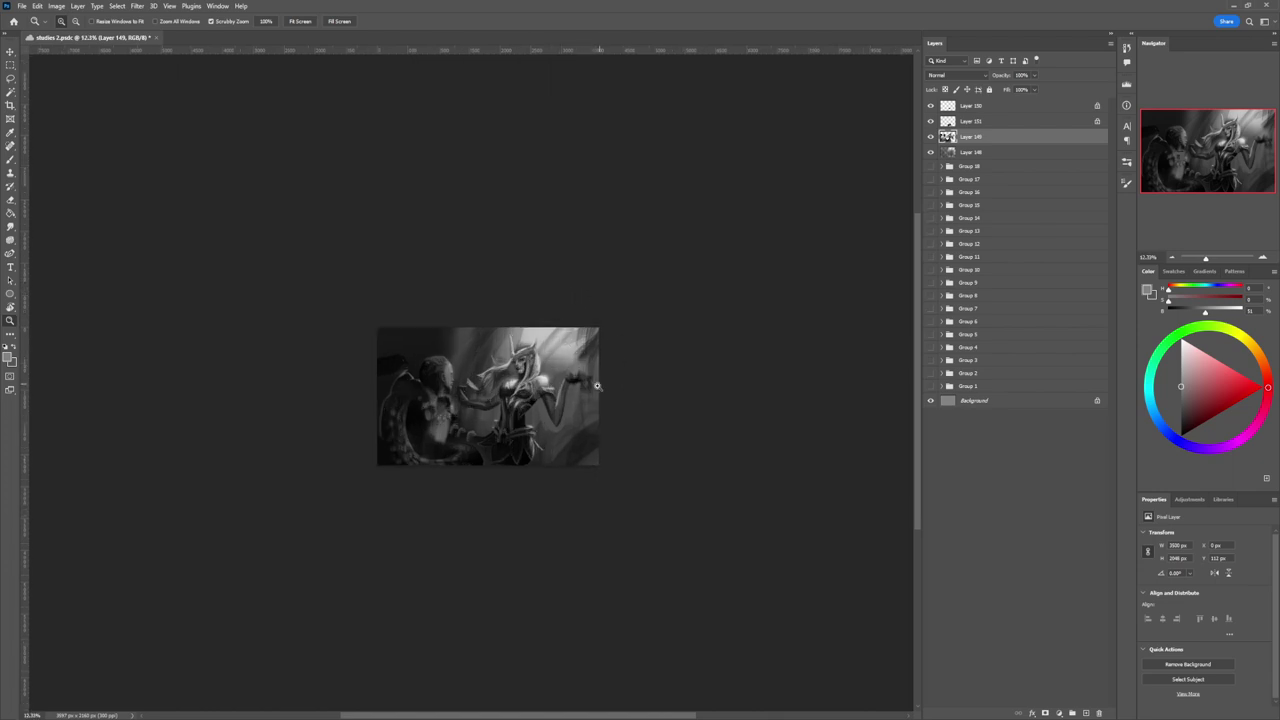
pyautogui.click(565, 396)
pyautogui.click(571, 395)
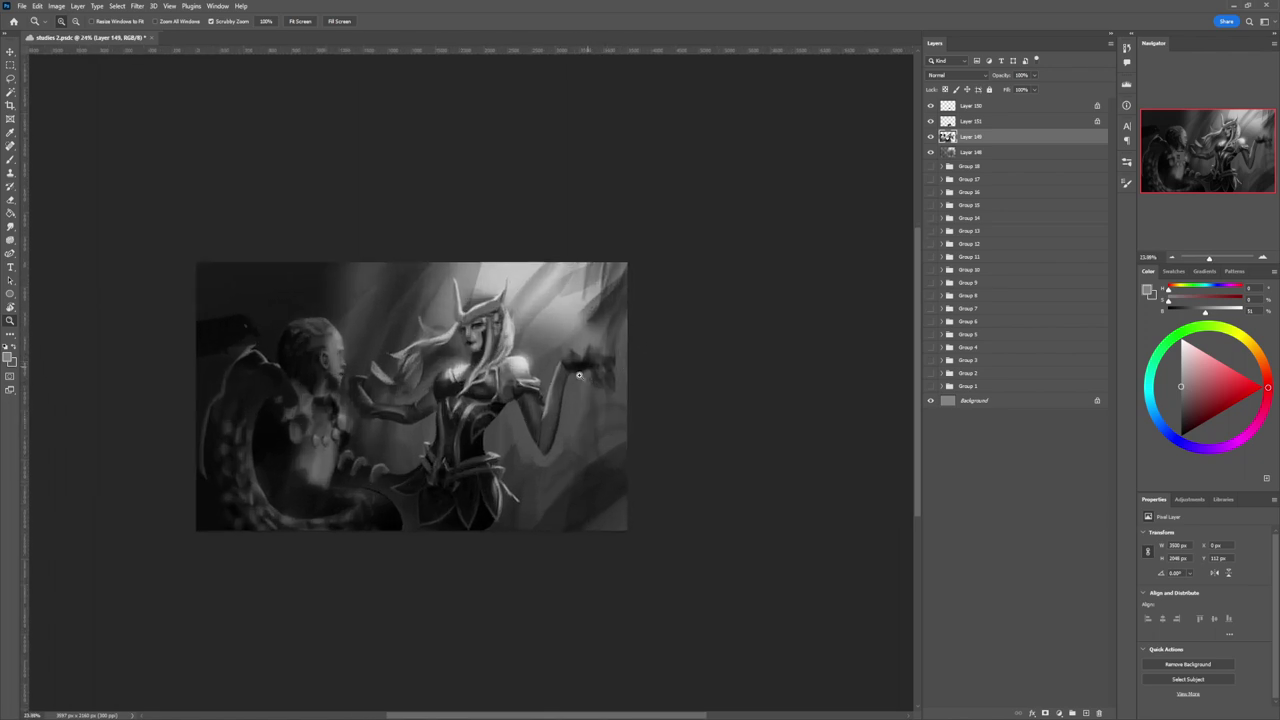
pyautogui.click(581, 377)
pyautogui.press('b')
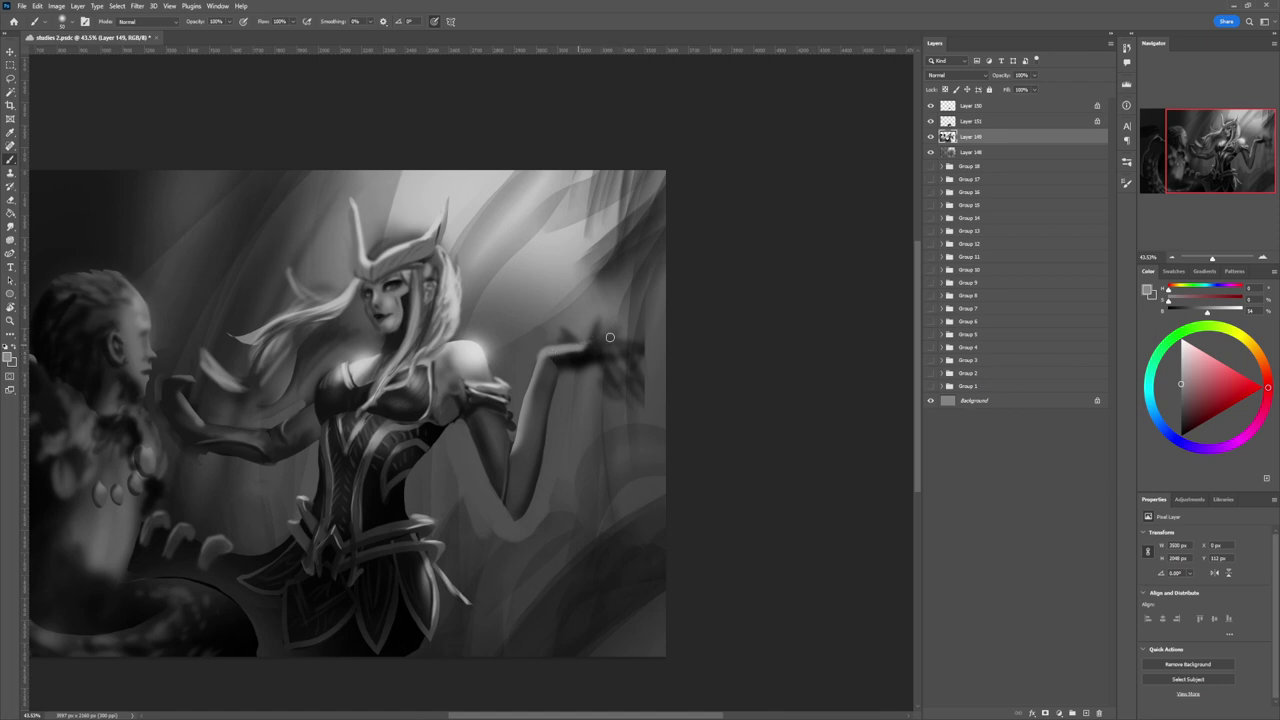
pyautogui.keyDown('alt'); pyautogui.click(548, 370); pyautogui.keyUp('alt')
pyautogui.keyDown('alt'); pyautogui.click(580, 344); pyautogui.keyUp('alt')
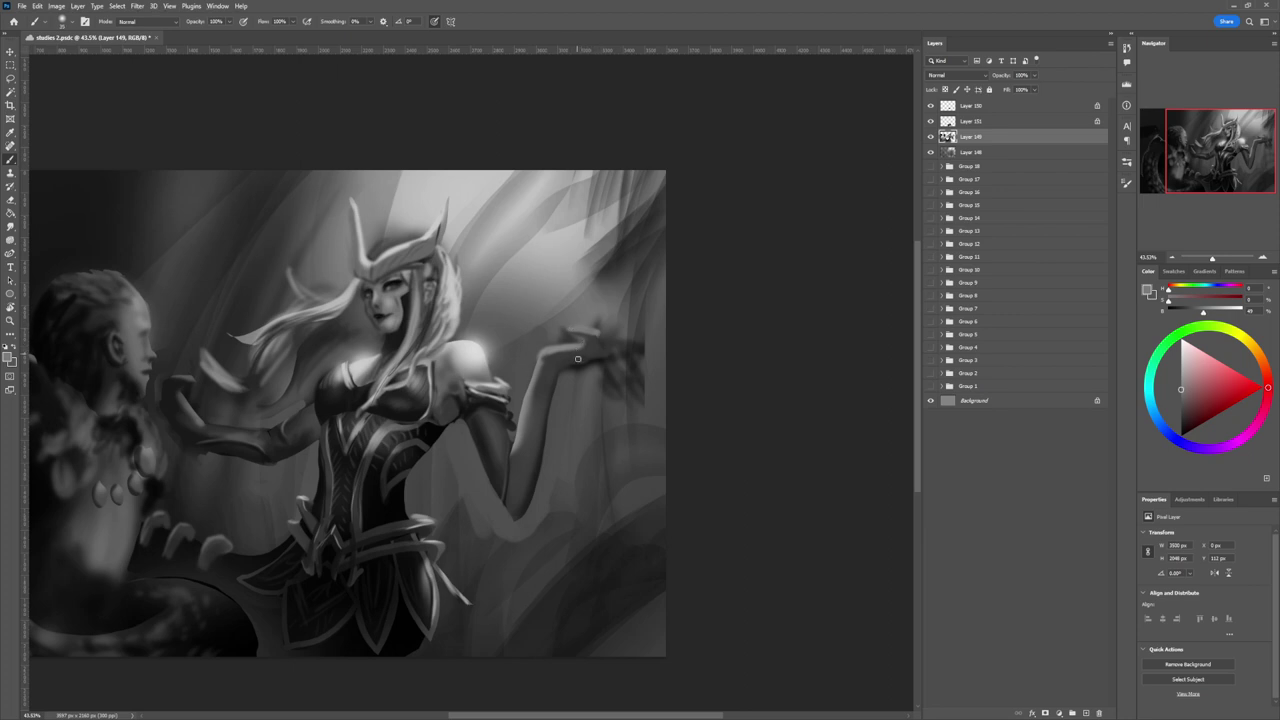
# - Define the fingers and knuckles of the raised hand with sampled light and mid greys
pyautogui.keyDown('alt'); pyautogui.click(590, 354); pyautogui.keyUp('alt')
pyautogui.keyDown('alt'); pyautogui.click(586, 356); pyautogui.keyUp('alt')
pyautogui.keyDown('alt'); pyautogui.click(592, 328); pyautogui.keyUp('alt')
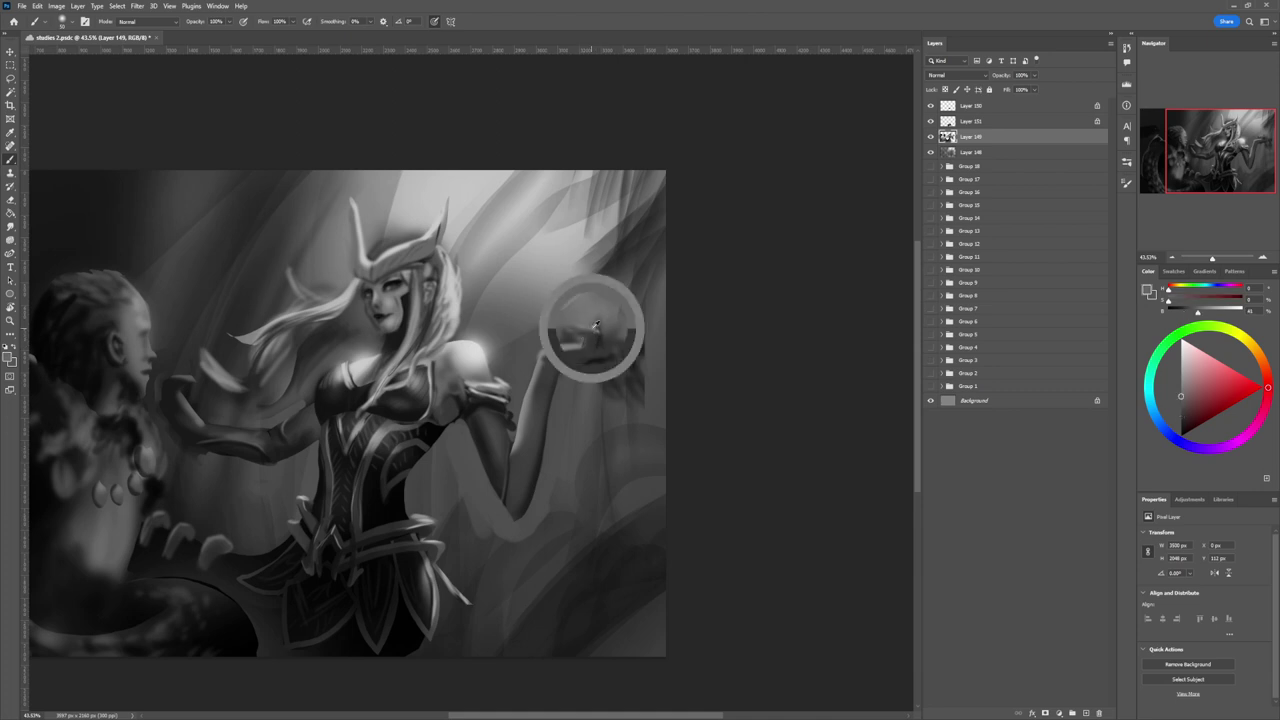
pyautogui.keyDown('alt'); pyautogui.click(565, 350); pyautogui.keyUp('alt')
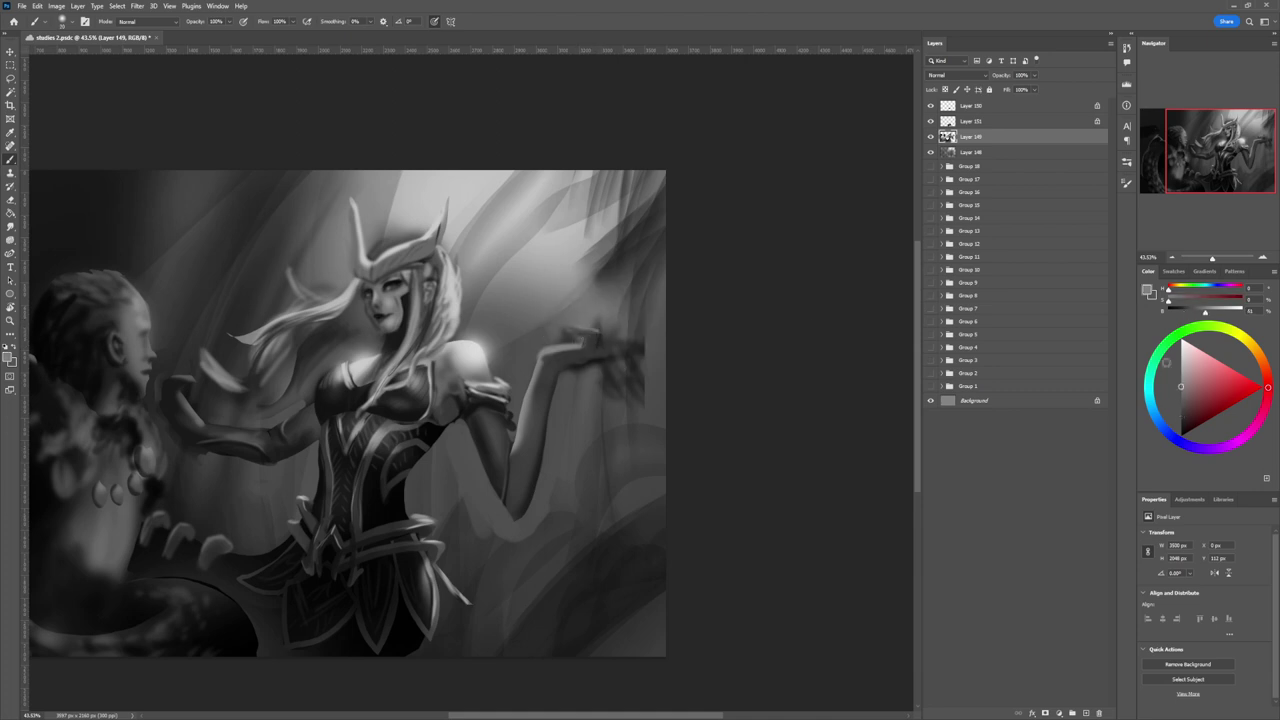
pyautogui.keyDown('alt'); pyautogui.click(595, 331); pyautogui.keyUp('alt')
pyautogui.press(']')
pyautogui.moveTo(575, 345)
pyautogui.mouseDown()
pyautogui.moveTo(546, 351)
pyautogui.moveTo(575, 343)
pyautogui.moveTo(567, 329)
pyautogui.mouseUp()
pyautogui.keyDown('alt'); pyautogui.click(608, 334); pyautogui.keyUp('alt')
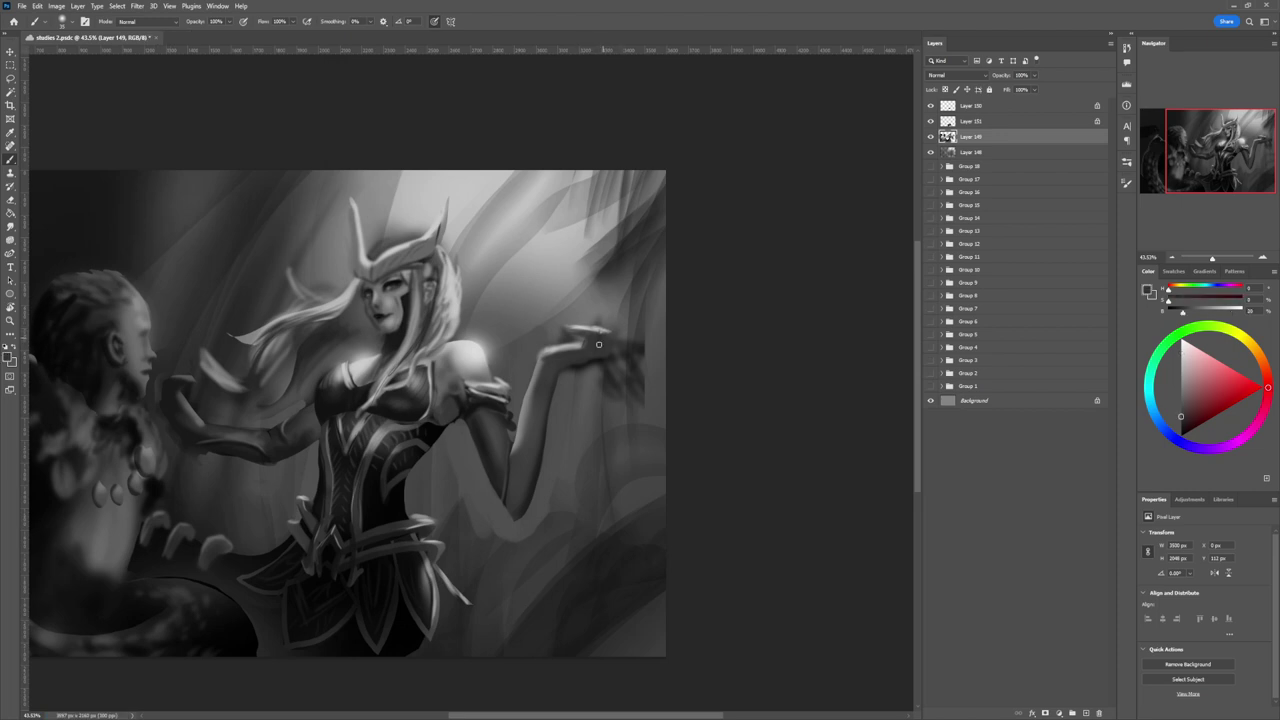
# - Shade the raised hand's palm with sampled dark greys and paint an upright finger with light grey
pyautogui.keyDown('alt'); pyautogui.click(597, 358); pyautogui.keyUp('alt')
pyautogui.keyDown('alt'); pyautogui.click(598, 349); pyautogui.keyUp('alt')
pyautogui.keyDown('alt'); pyautogui.click(610, 342); pyautogui.keyUp('alt')
pyautogui.keyDown('alt'); pyautogui.click(610, 321); pyautogui.keyUp('alt')
pyautogui.keyDown('alt'); pyautogui.click(599, 316); pyautogui.keyUp('alt')
pyautogui.keyDown('alt'); pyautogui.click(566, 347); pyautogui.keyUp('alt')
pyautogui.keyDown('alt'); pyautogui.click(475, 353); pyautogui.keyUp('alt')
pyautogui.moveTo(608, 318); pyautogui.dragTo(613, 304)
pyautogui.keyDown('alt'); pyautogui.click(604, 344); pyautogui.keyUp('alt')
pyautogui.keyDown('alt'); pyautogui.click(612, 312); pyautogui.keyUp('alt')
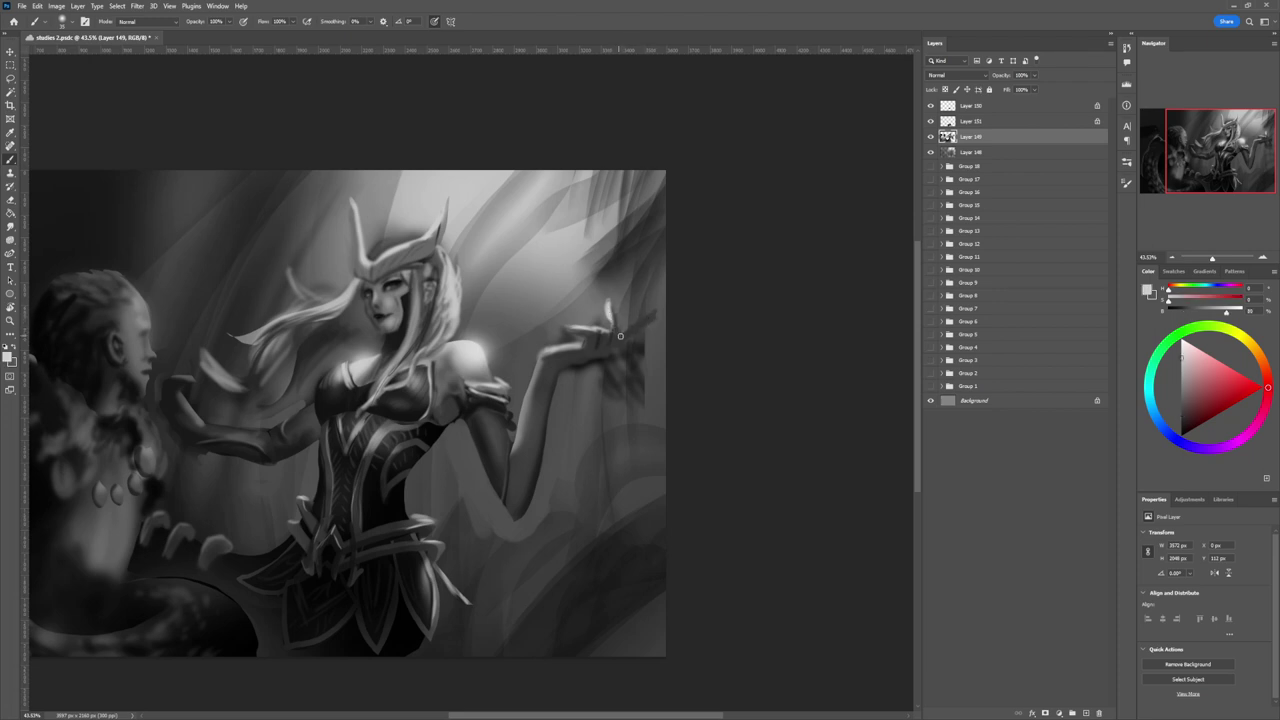
# - Paint a curved light-grey stroke just beyond the raised hand's fingertips
pyautogui.moveTo(640, 320)
pyautogui.mouseDown()
pyautogui.moveTo(655, 312)
pyautogui.moveTo(629, 329)
pyautogui.mouseUp()
pyautogui.press('[')
pyautogui.press('[')
pyautogui.press('[')
# - Lasso a pronged shape between the raised hand and the canvas edge and fill it with grey using a very large brush
pyautogui.press('l')
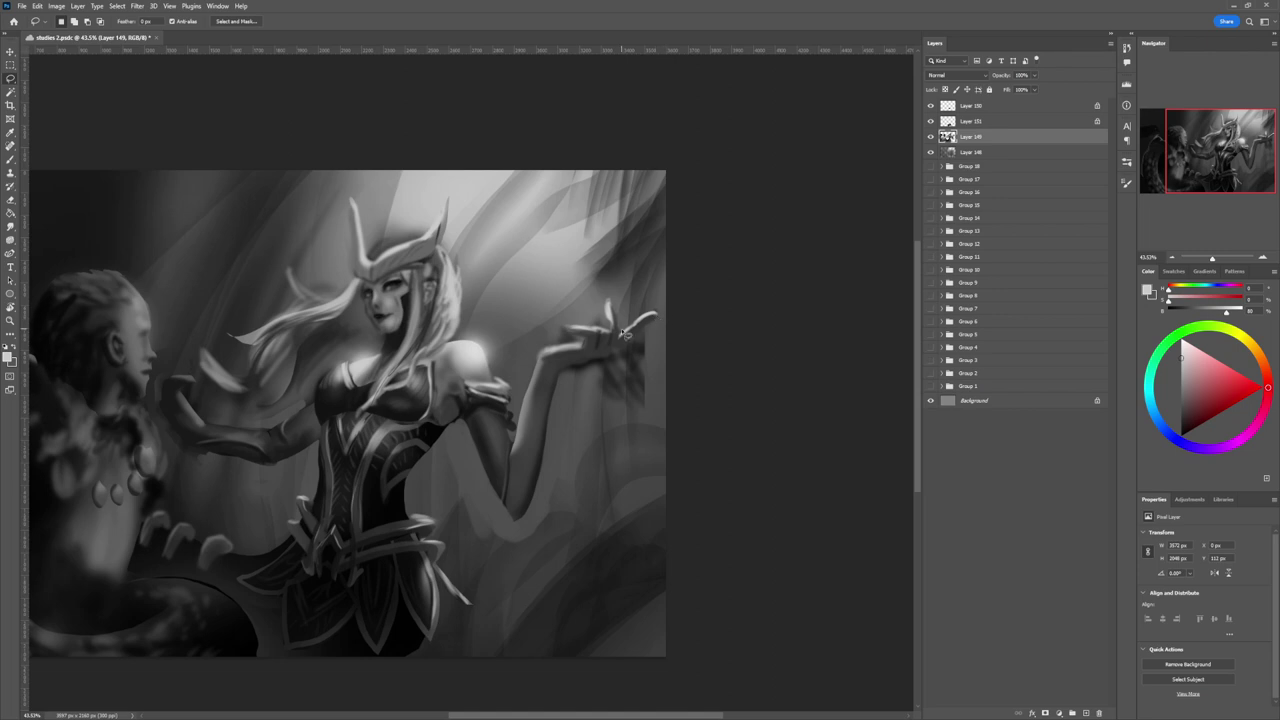
pyautogui.moveTo(645, 315)
pyautogui.mouseDown()
pyautogui.moveTo(657, 306)
pyautogui.moveTo(639, 338)
pyautogui.moveTo(675, 340)
pyautogui.moveTo(660, 376)
pyautogui.moveTo(686, 371)
pyautogui.moveTo(689, 423)
pyautogui.moveTo(640, 390)
pyautogui.moveTo(619, 333)
pyautogui.mouseUp()
pyautogui.press('b')
pyautogui.keyDown('alt'); pyautogui.click(645, 318); pyautogui.keyUp('alt')
pyautogui.keyDown('alt'); pyautogui.click(640, 325); pyautogui.keyUp('alt')
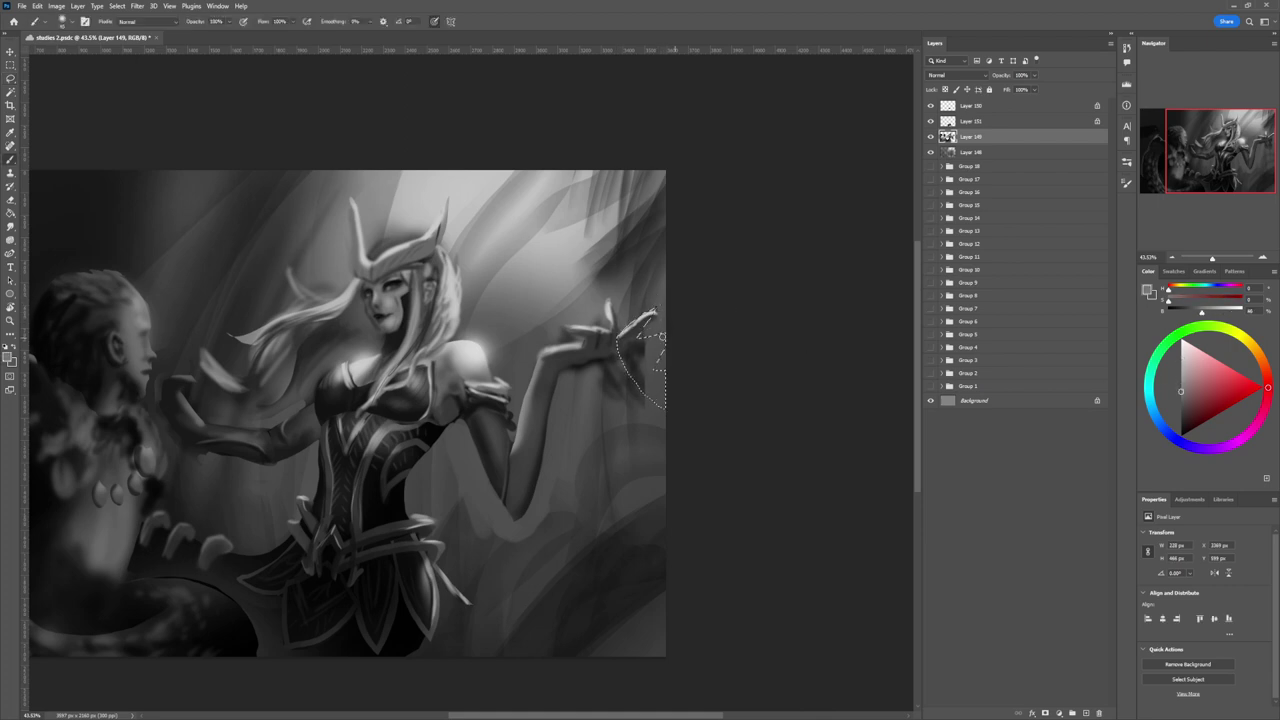
pyautogui.moveTo(597, 369); pyautogui.dragTo(729, 351)
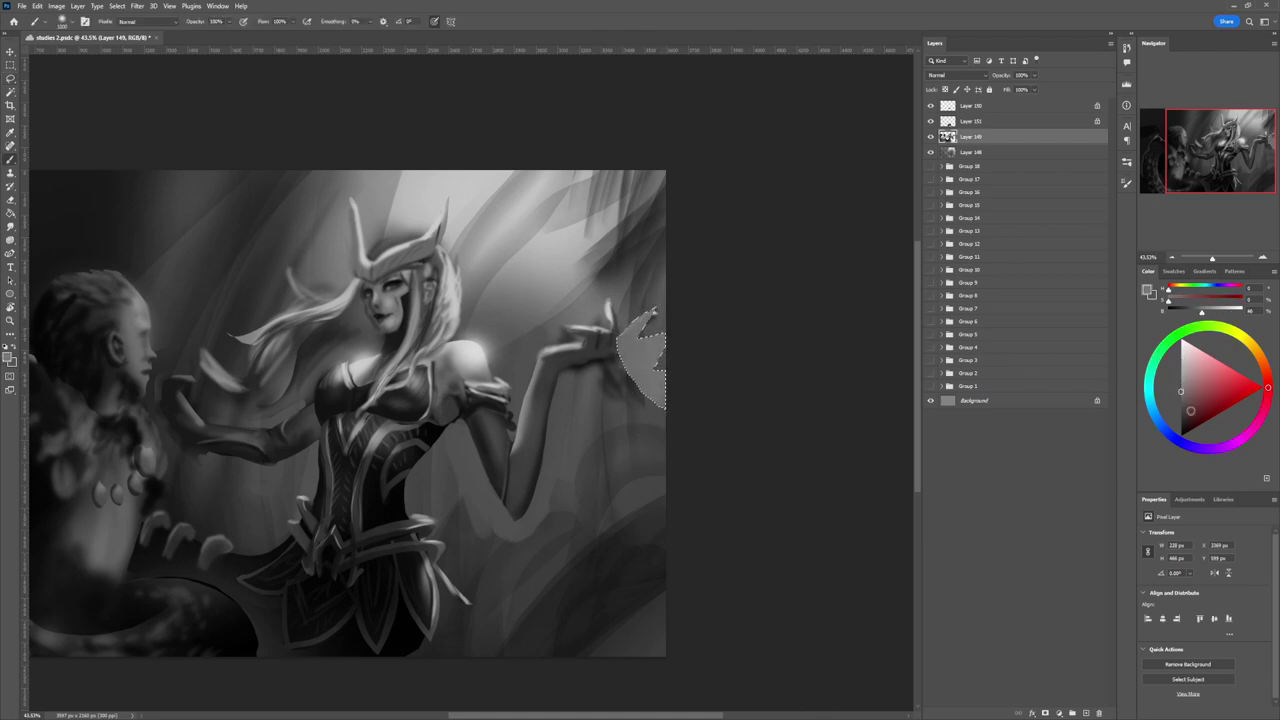
pyautogui.moveTo(614, 334)
pyautogui.mouseDown()
pyautogui.moveTo(686, 337)
pyautogui.moveTo(640, 335)
pyautogui.moveTo(688, 288)
pyautogui.mouseUp()
# - Highlight the upper prong of the selected shape beside the hand with light grey using a much smaller brush
pyautogui.click(1181, 387)
pyautogui.click(1180, 366)
pyautogui.press('[')
pyautogui.press('[')
pyautogui.press('[')
pyautogui.press('[')
pyautogui.press('[')
pyautogui.press('[')
pyautogui.press('[')
pyautogui.press('[')
pyautogui.press('[')
pyautogui.press('[')
pyautogui.press('[')
pyautogui.press('[')
pyautogui.press('[')
pyautogui.click(1181, 352)
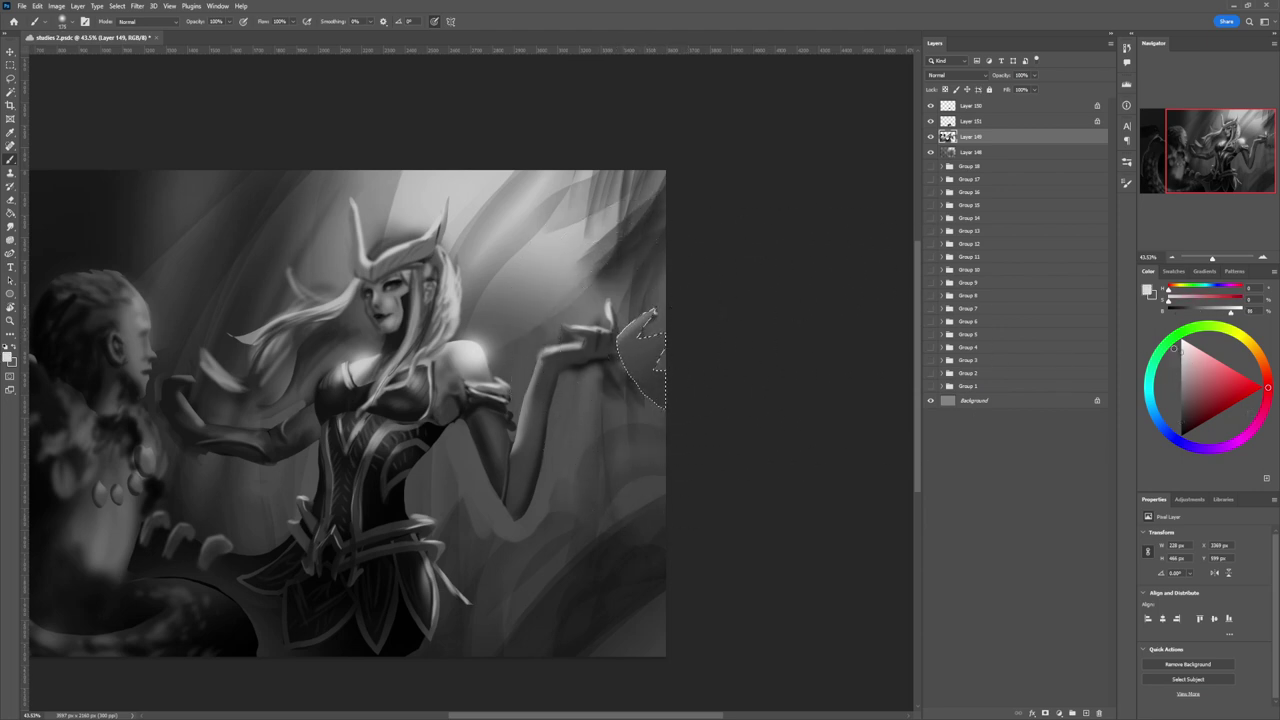
pyautogui.press('[')
pyautogui.press('[')
pyautogui.press('[')
pyautogui.press('[')
pyautogui.press('[')
pyautogui.press('[')
pyautogui.press('[')
pyautogui.press(']')
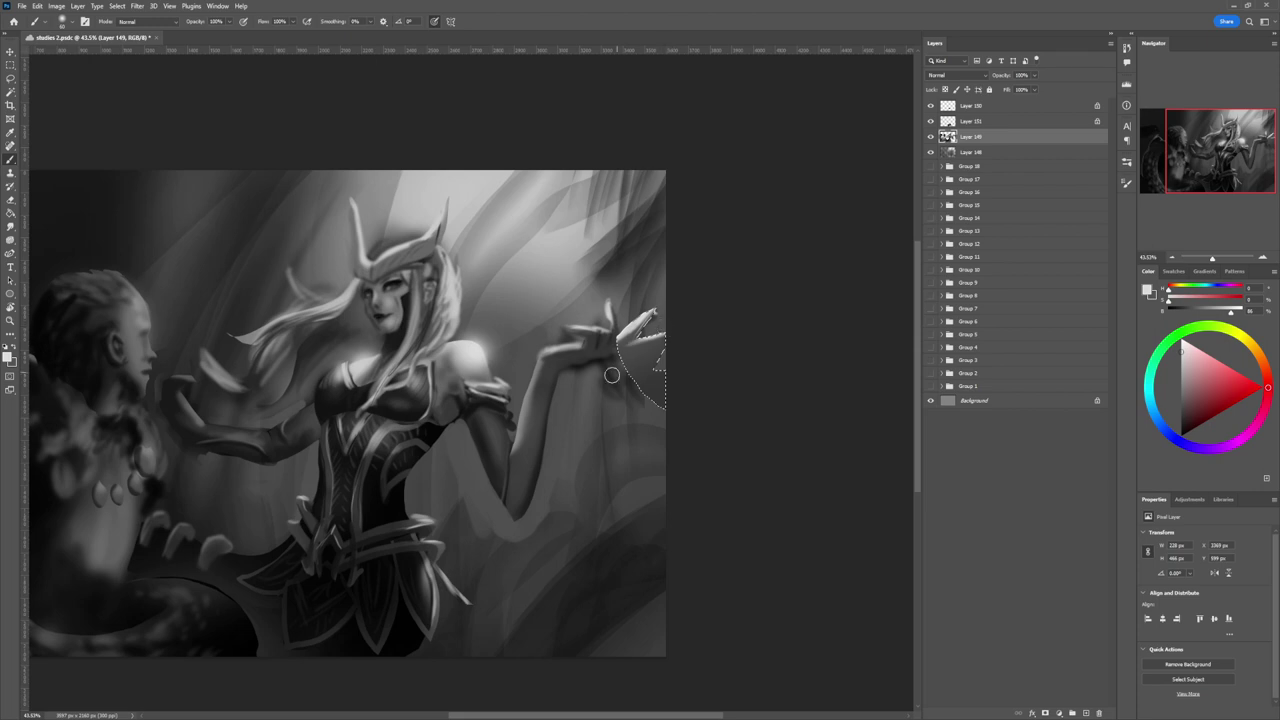
# - Lighten the upper part of the selected shape with light grey using a larger soft brush
pyautogui.press(']')
pyautogui.press(']')
pyautogui.press(']')
pyautogui.press(']')
pyautogui.press(']')
pyautogui.press(']')
pyautogui.press(']')
pyautogui.press(']')
pyautogui.press(']')
pyautogui.press(']')
pyautogui.press(']')
pyautogui.press(']')
pyautogui.moveTo(671, 336)
pyautogui.mouseDown()
pyautogui.moveTo(650, 353)
pyautogui.moveTo(700, 333)
pyautogui.mouseUp()
# - Darken the middle and lower part of the selected shape with near-black using a large soft brush
pyautogui.click(1182, 424)
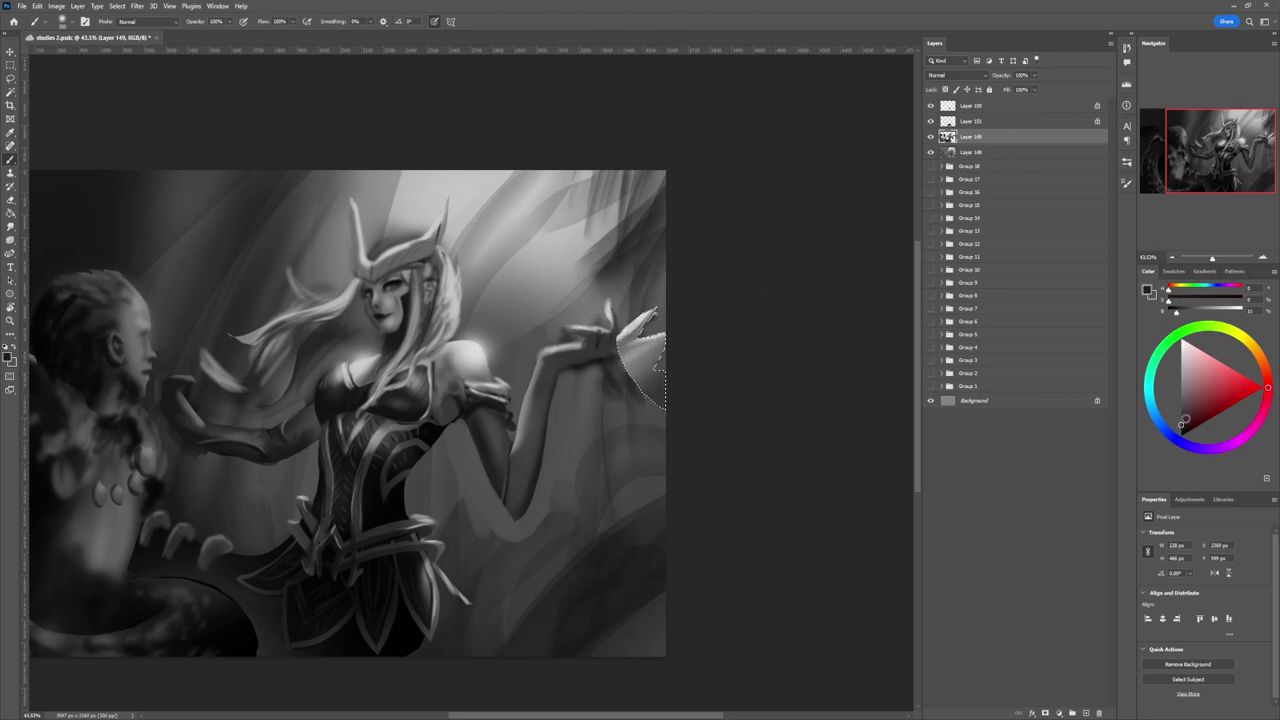
pyautogui.press('[')
pyautogui.press('[')
pyautogui.press('[')
pyautogui.press('[')
pyautogui.press('[')
pyautogui.moveTo(603, 357)
pyautogui.mouseDown()
pyautogui.moveTo(623, 348)
pyautogui.moveTo(604, 406)
pyautogui.moveTo(674, 375)
pyautogui.mouseUp()
pyautogui.press(']')
pyautogui.press(']')
pyautogui.moveTo(631, 419)
pyautogui.mouseDown()
pyautogui.moveTo(686, 385)
pyautogui.moveTo(628, 371)
pyautogui.moveTo(586, 386)
pyautogui.mouseUp()
# - Texture the selected shape with small mid-grey and black marks, adding details in light grey sampled from its upper prong
pyautogui.press('[')
pyautogui.press('[')
pyautogui.press('[')
pyautogui.press('[')
pyautogui.press('[')
pyautogui.press('[')
pyautogui.click(1181, 398)
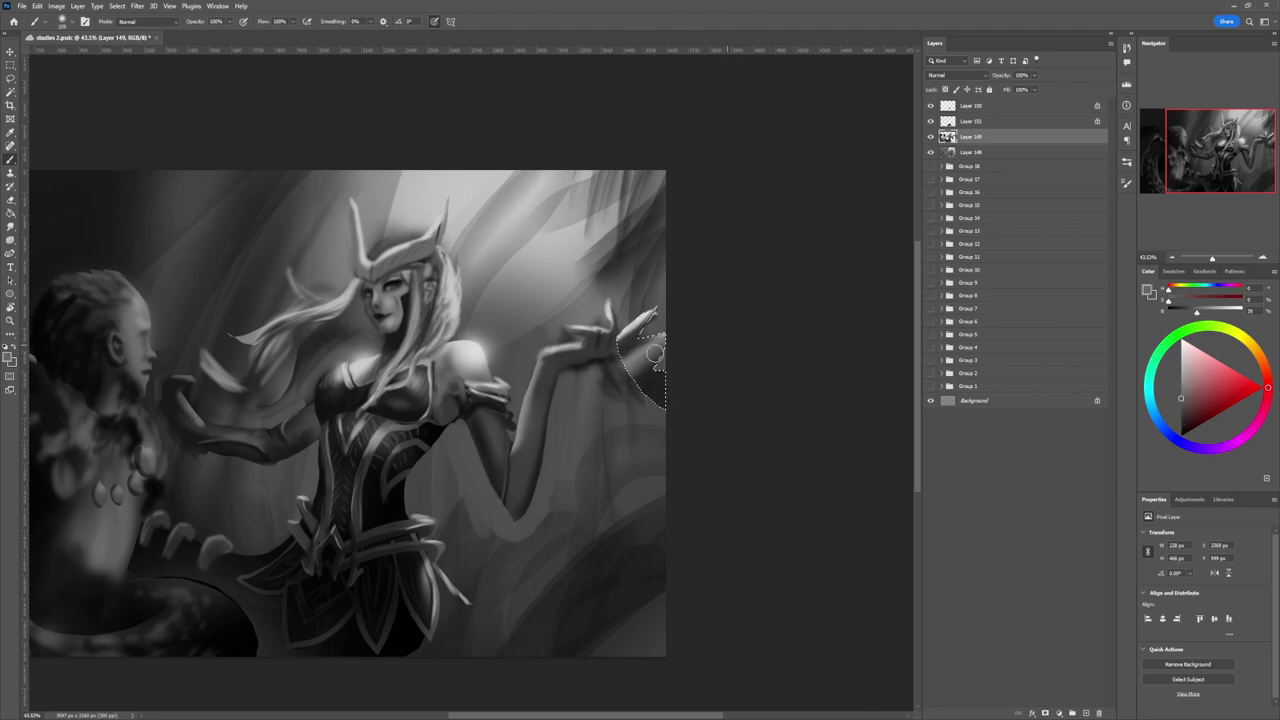
pyautogui.press('[')
pyautogui.press('[')
pyautogui.press('[')
pyautogui.press('[')
pyautogui.press('[')
pyautogui.press('[')
pyautogui.press('[')
pyautogui.press('[')
pyautogui.press('[')
pyautogui.moveTo(1176, 408); pyautogui.dragTo(1180, 432)
pyautogui.moveTo(640, 338)
pyautogui.mouseDown()
pyautogui.moveTo(638, 370)
pyautogui.moveTo(654, 342)
pyautogui.mouseUp()
pyautogui.press('[')
pyautogui.press('[')
pyautogui.press('[')
pyautogui.moveTo(628, 362)
pyautogui.mouseDown()
pyautogui.moveTo(624, 336)
pyautogui.moveTo(638, 333)
pyautogui.mouseUp()
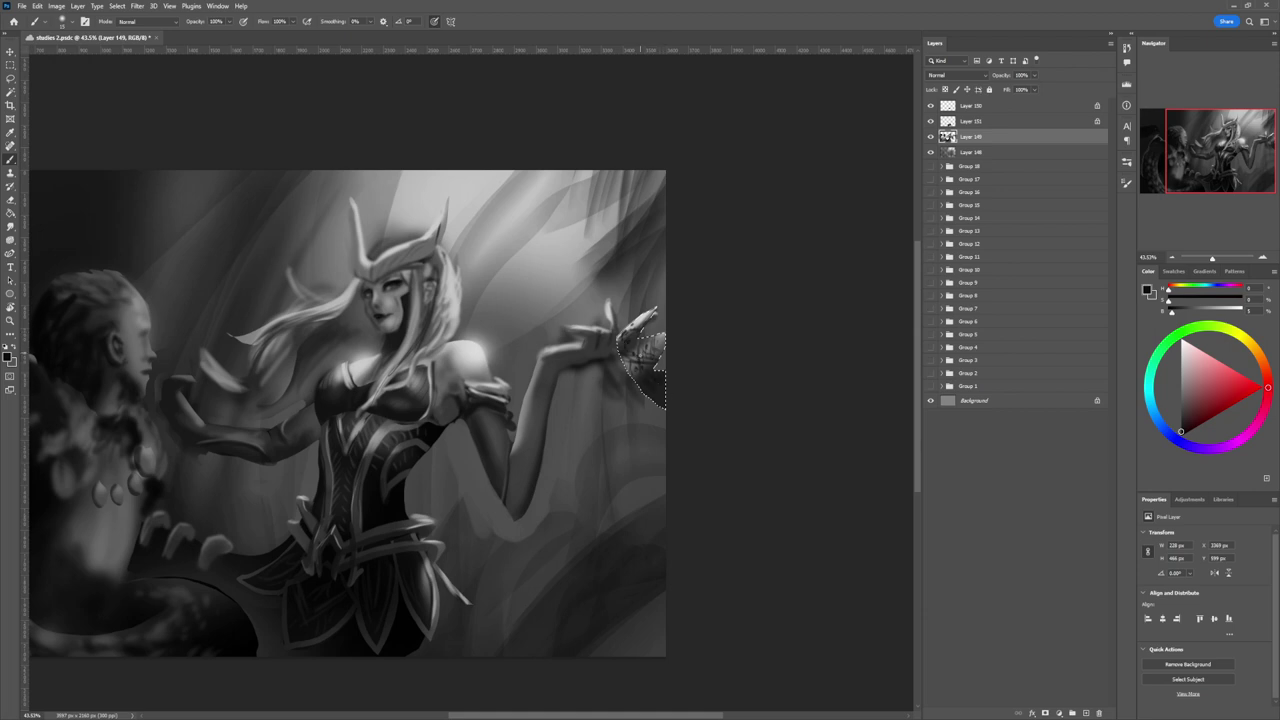
pyautogui.keyDown('alt'); pyautogui.click(645, 314); pyautogui.keyUp('alt')
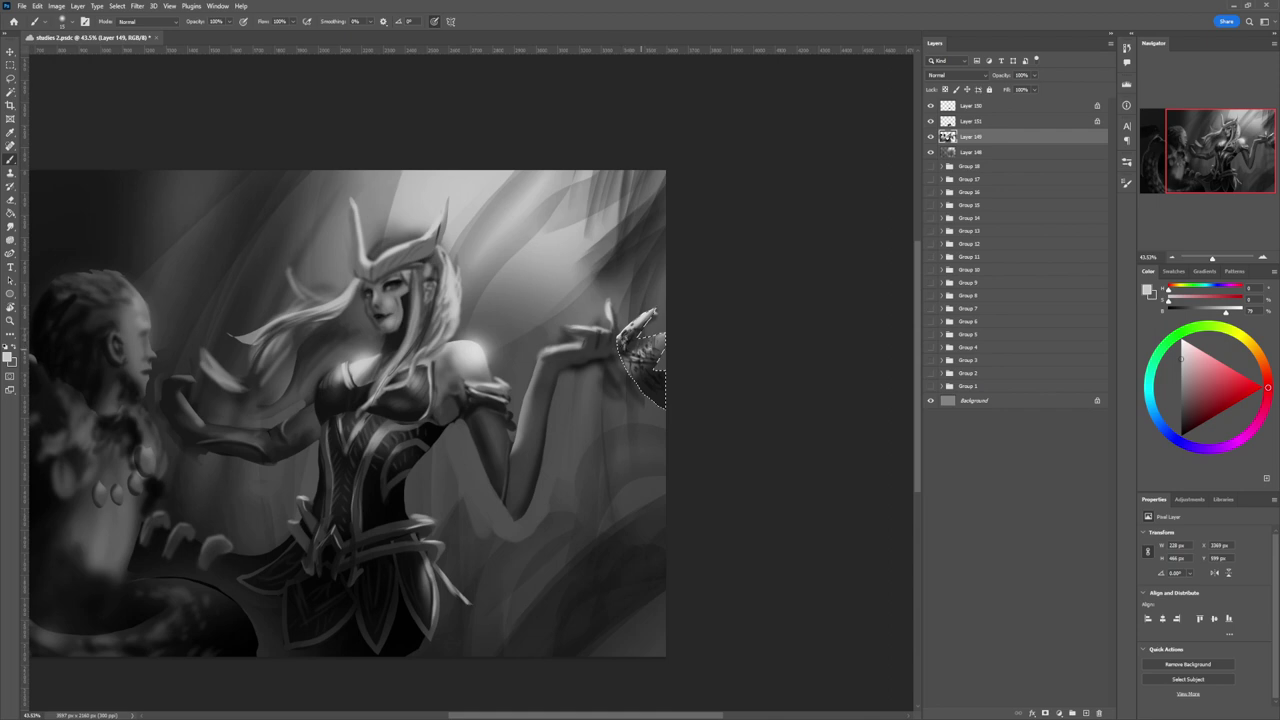
# - Invert the selection of the shape beside the raised hand and darken around its prongs with near-black using a larger brush
pyautogui.press('l')
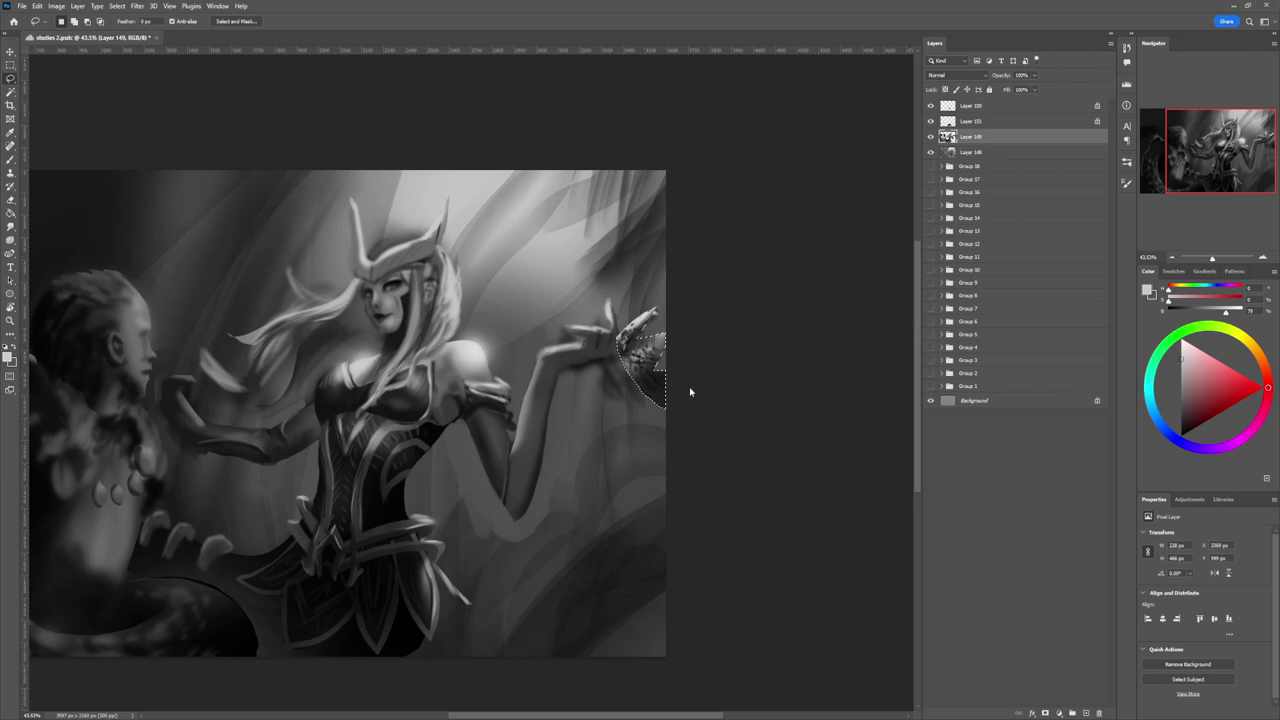
pyautogui.hotkey('ctrl', 'shift', 'i')
pyautogui.press('b')
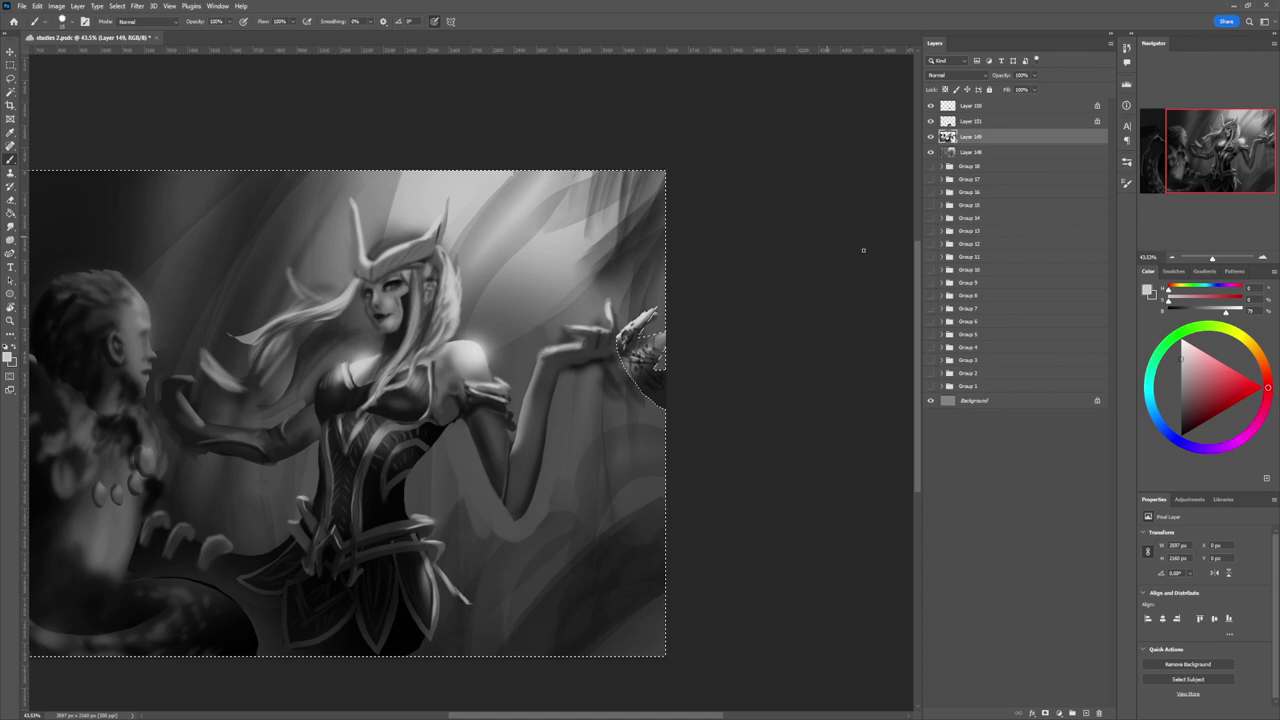
pyautogui.click(1181, 430)
pyautogui.press(']')
pyautogui.press(']')
pyautogui.press(']')
pyautogui.press(']')
pyautogui.press(']')
pyautogui.press(']')
pyautogui.press(']')
pyautogui.press(']')
pyautogui.press(']')
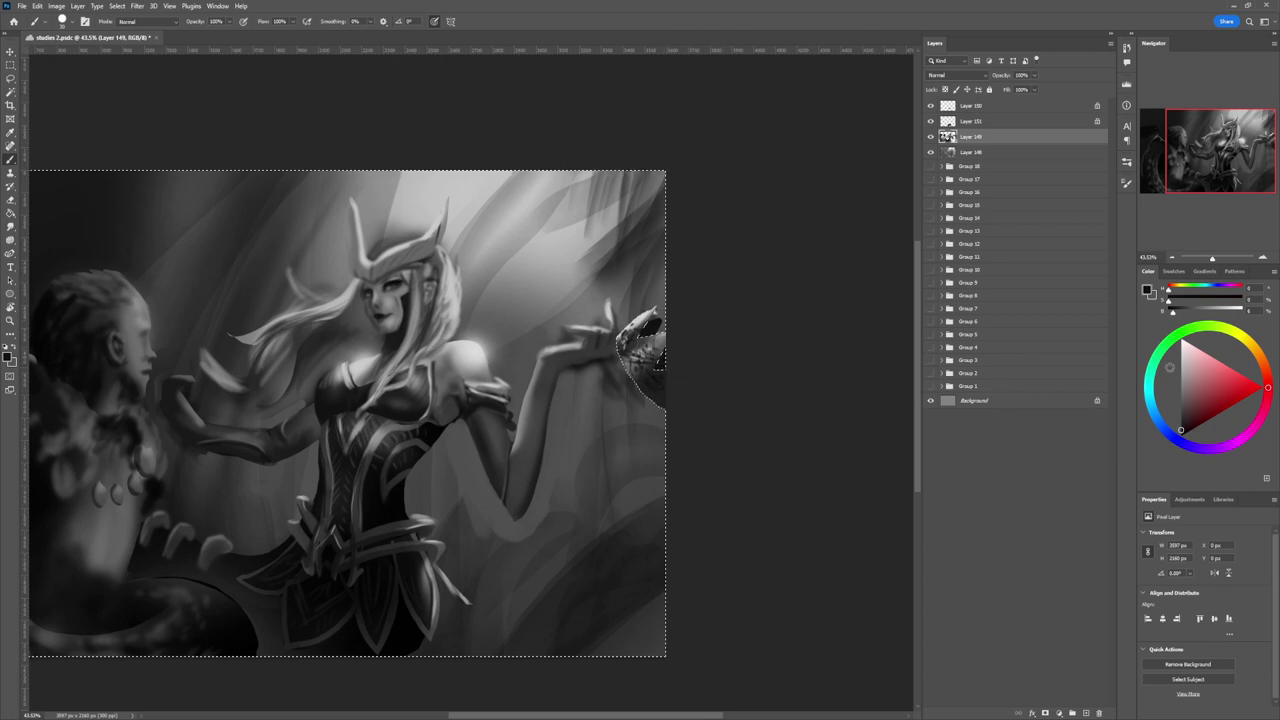
# - Accent the prongs of the shape beside the raised hand with light grey and clear the selection
pyautogui.press('x')
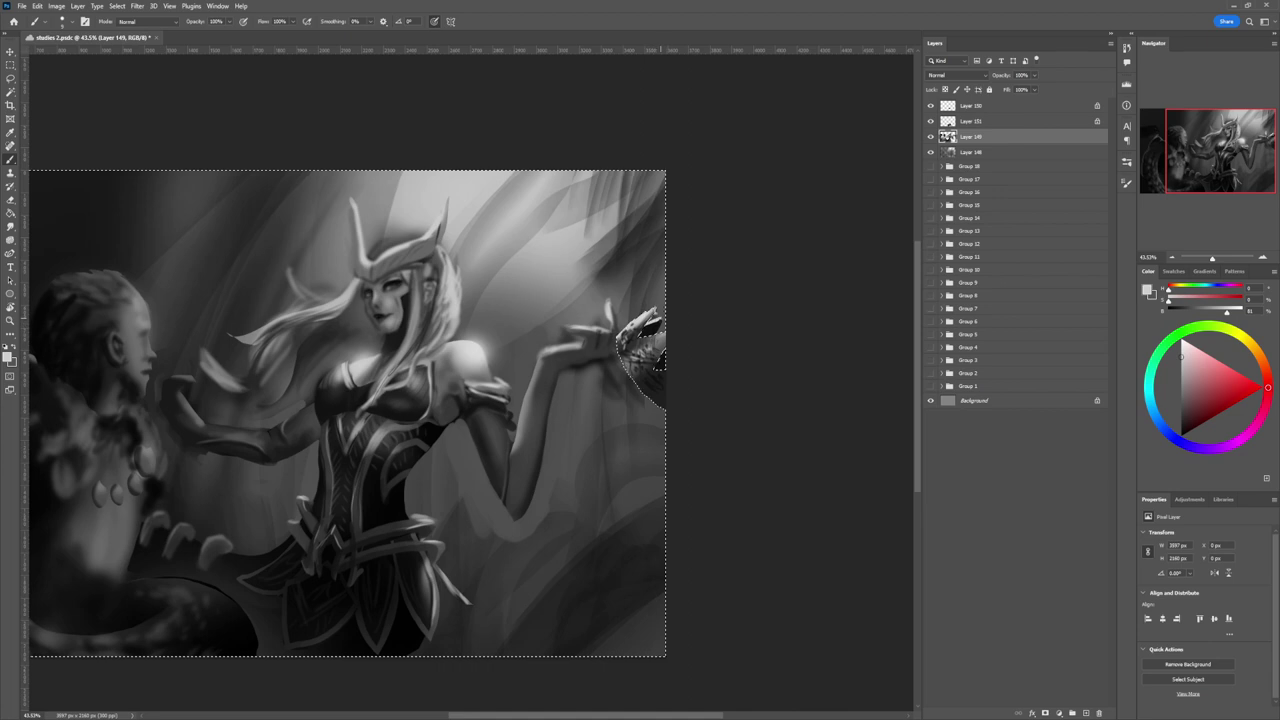
pyautogui.press('l')
pyautogui.hotkey('ctrl', 'd')
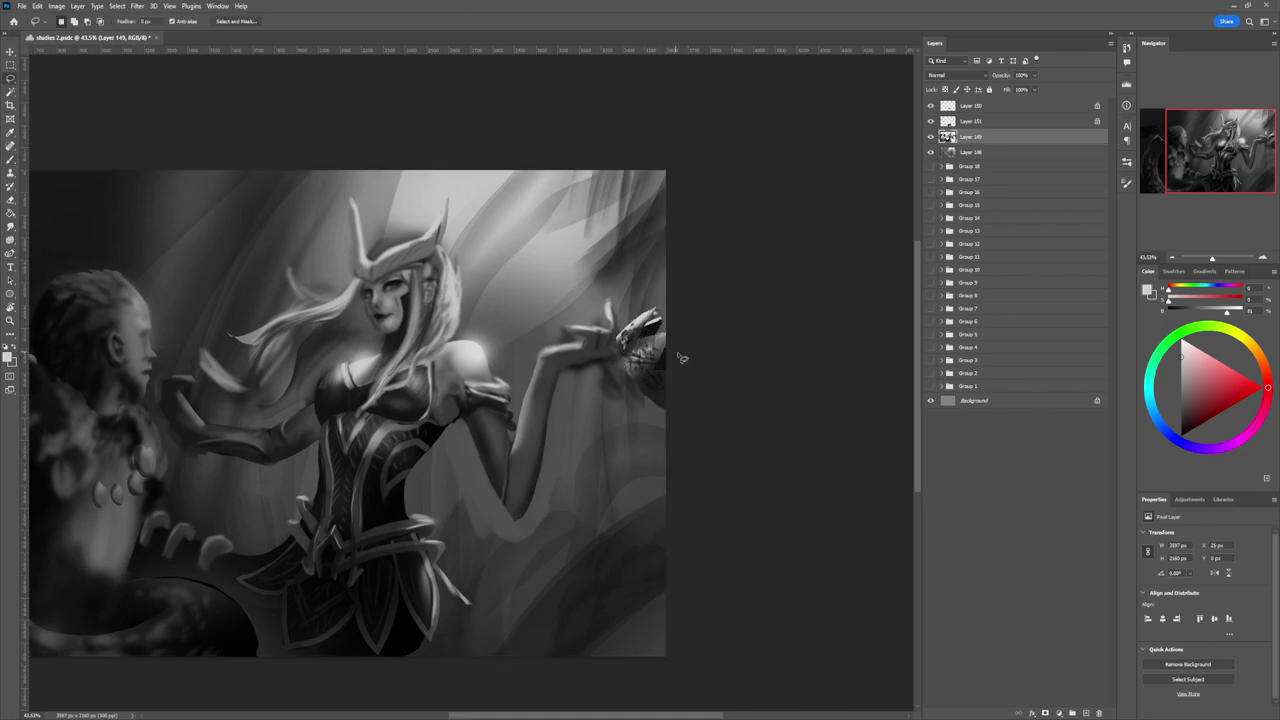
# - Highlight the edge of the woman's raised forearm with light grey sampled from her hand, using a soft brush at reduced flow
pyautogui.press('z')
pyautogui.moveTo(618, 380); pyautogui.dragTo(540, 382)
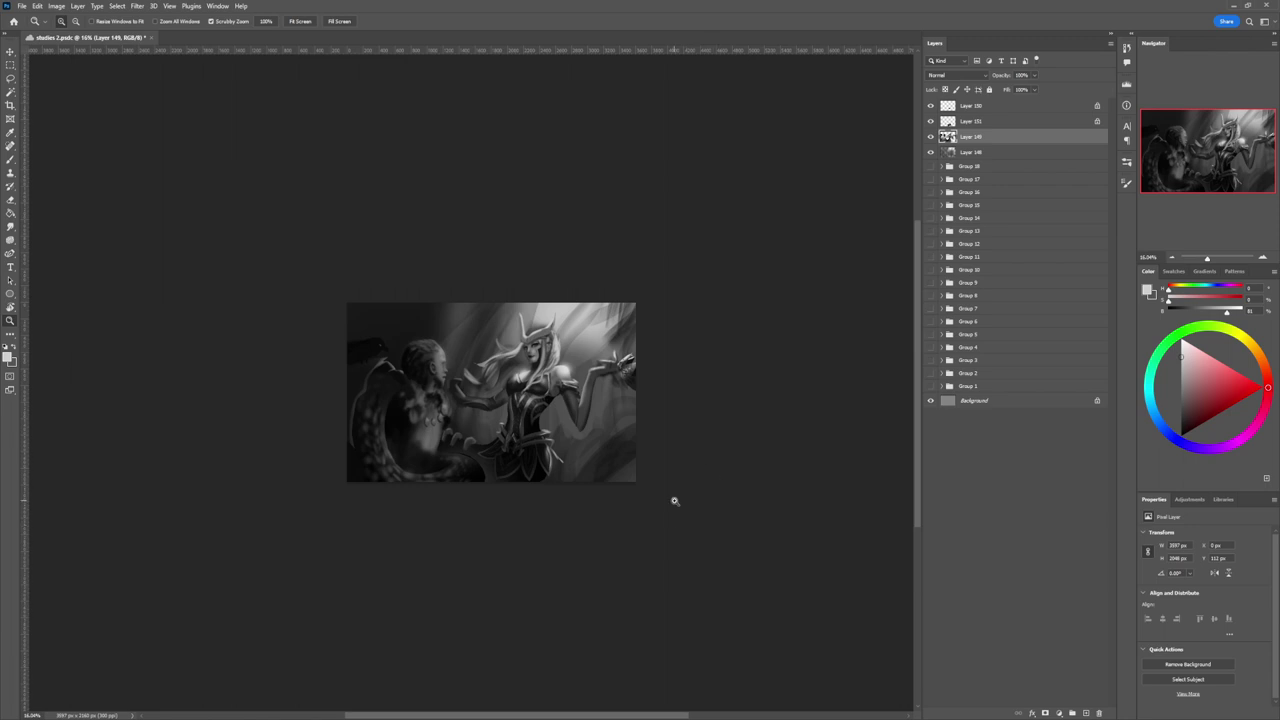
pyautogui.click(598, 380)
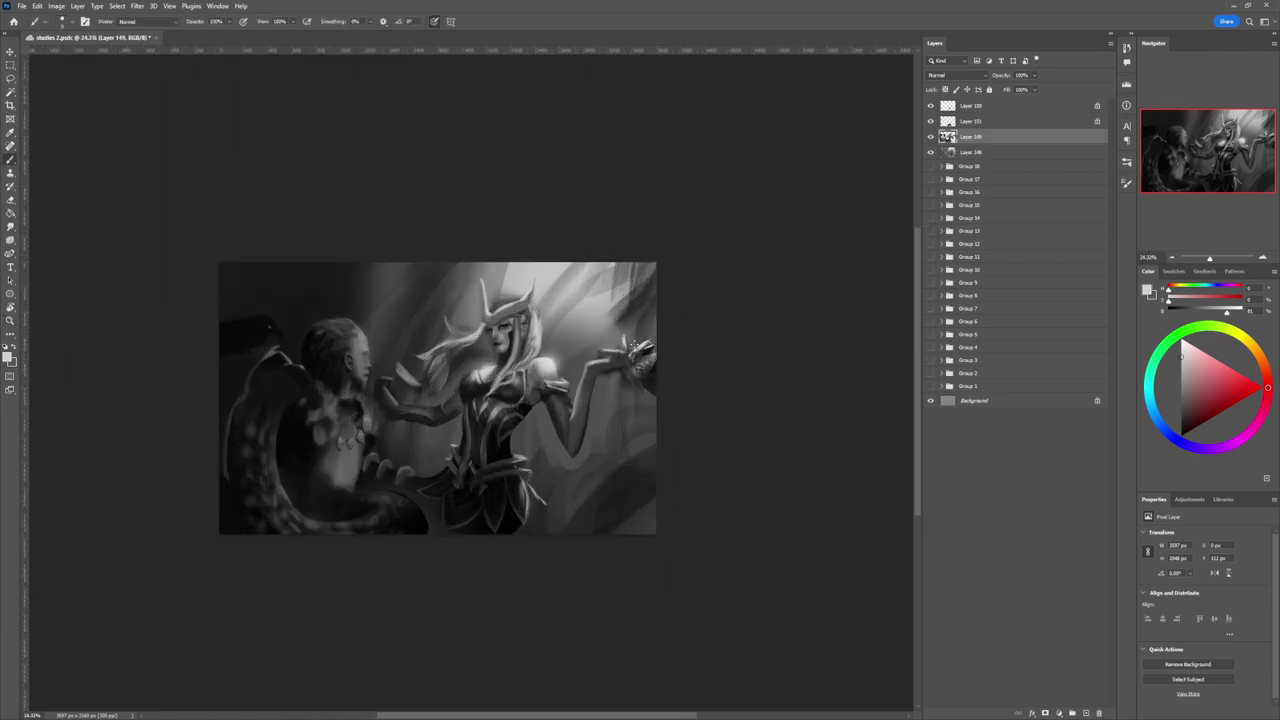
pyautogui.press('b')
pyautogui.keyDown('alt'); pyautogui.click(623, 343); pyautogui.keyUp('alt')
pyautogui.press('.')
pyautogui.press('[')
pyautogui.press('[')
pyautogui.press('[')
pyautogui.moveTo(580, 388)
pyautogui.mouseDown()
pyautogui.moveTo(570, 424)
pyautogui.moveTo(586, 371)
pyautogui.mouseUp()
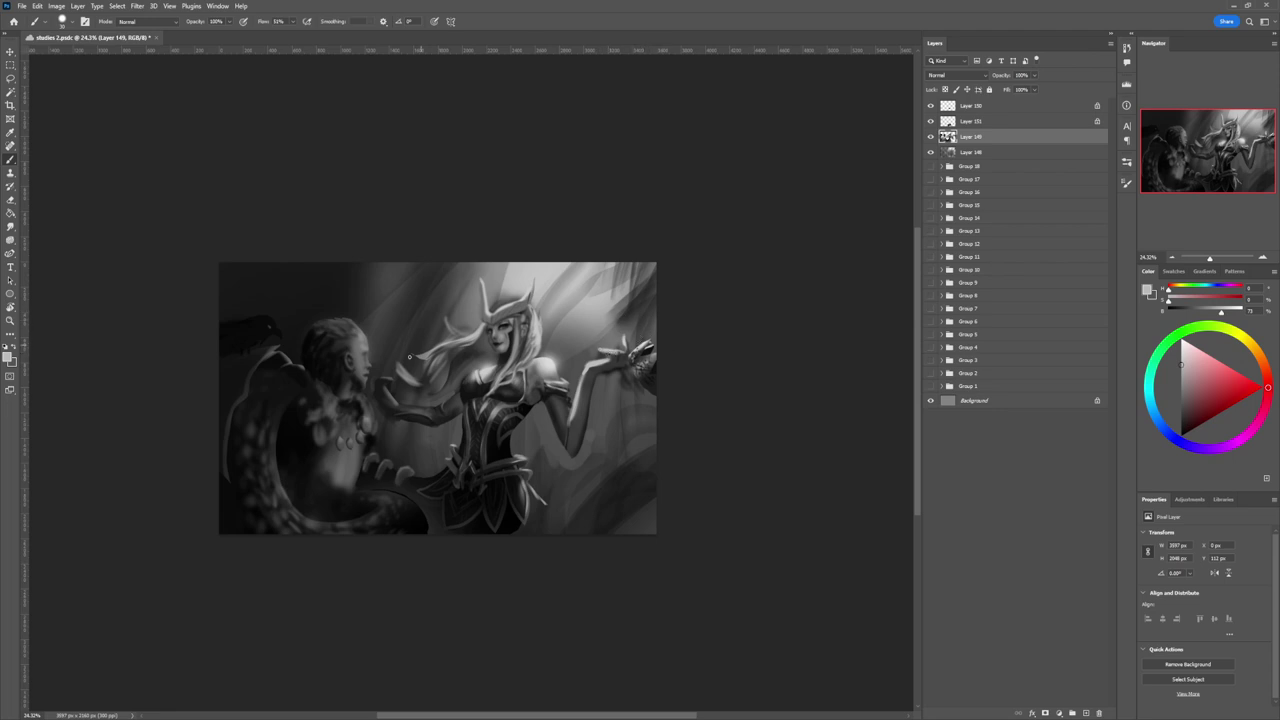
# - Repaint the woman's other hand, near the figure's chin, with dark and light greys sampled from the hand and forearm
pyautogui.keyDown('alt'); pyautogui.click(383, 379); pyautogui.keyUp('alt')
pyautogui.keyDown('alt'); pyautogui.click(404, 426); pyautogui.keyUp('alt')
pyautogui.moveTo(384, 410); pyautogui.dragTo(390, 422)
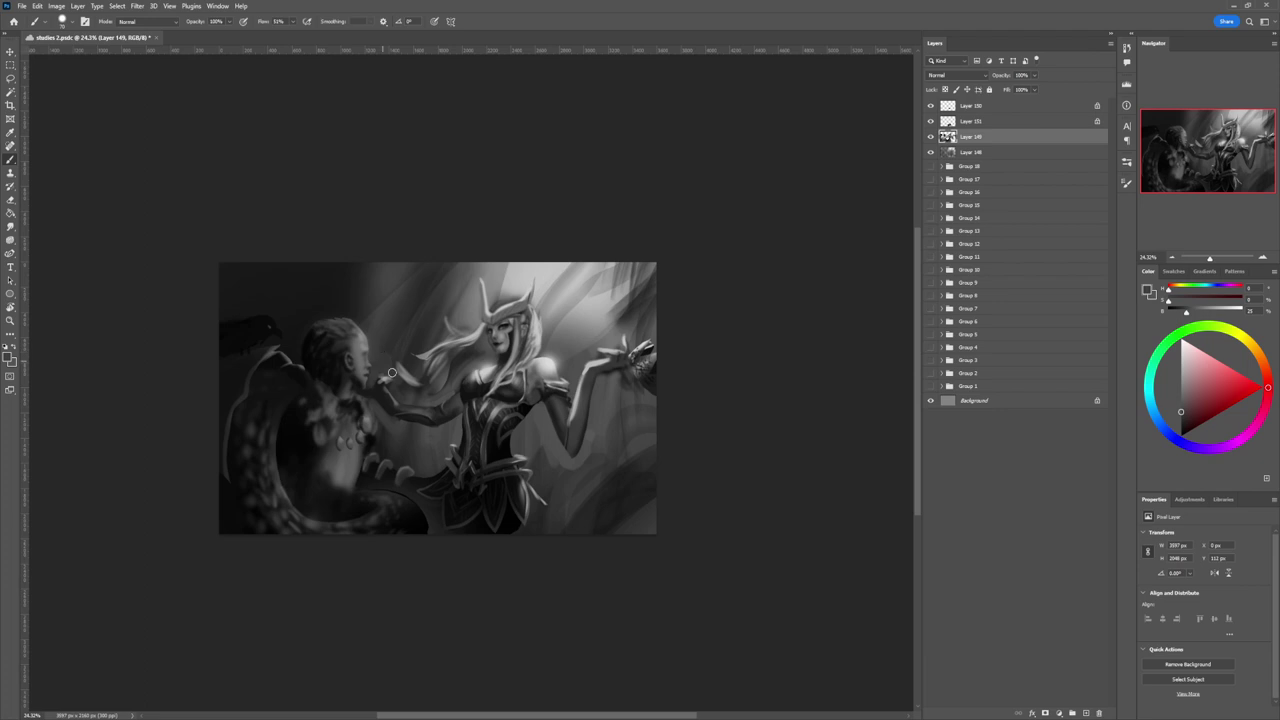
pyautogui.keyDown('alt'); pyautogui.click(382, 385); pyautogui.keyUp('alt')
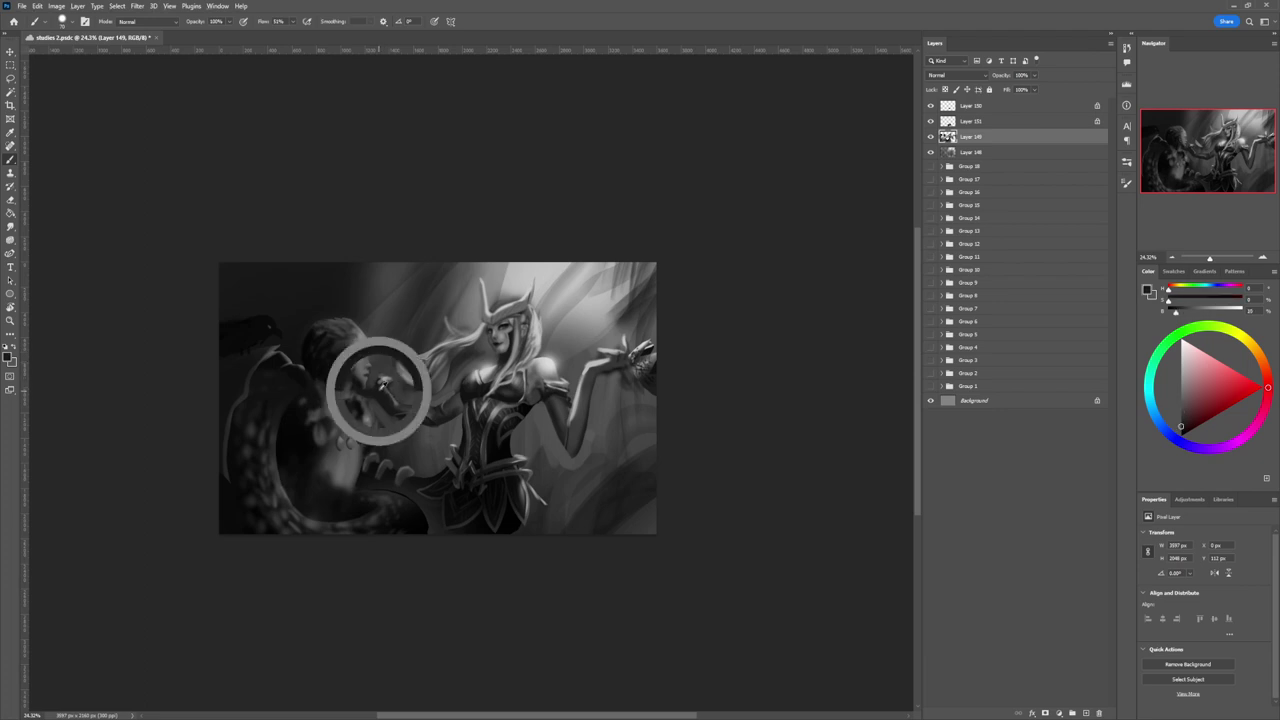
pyautogui.keyDown('alt'); pyautogui.click(382, 372); pyautogui.keyUp('alt')
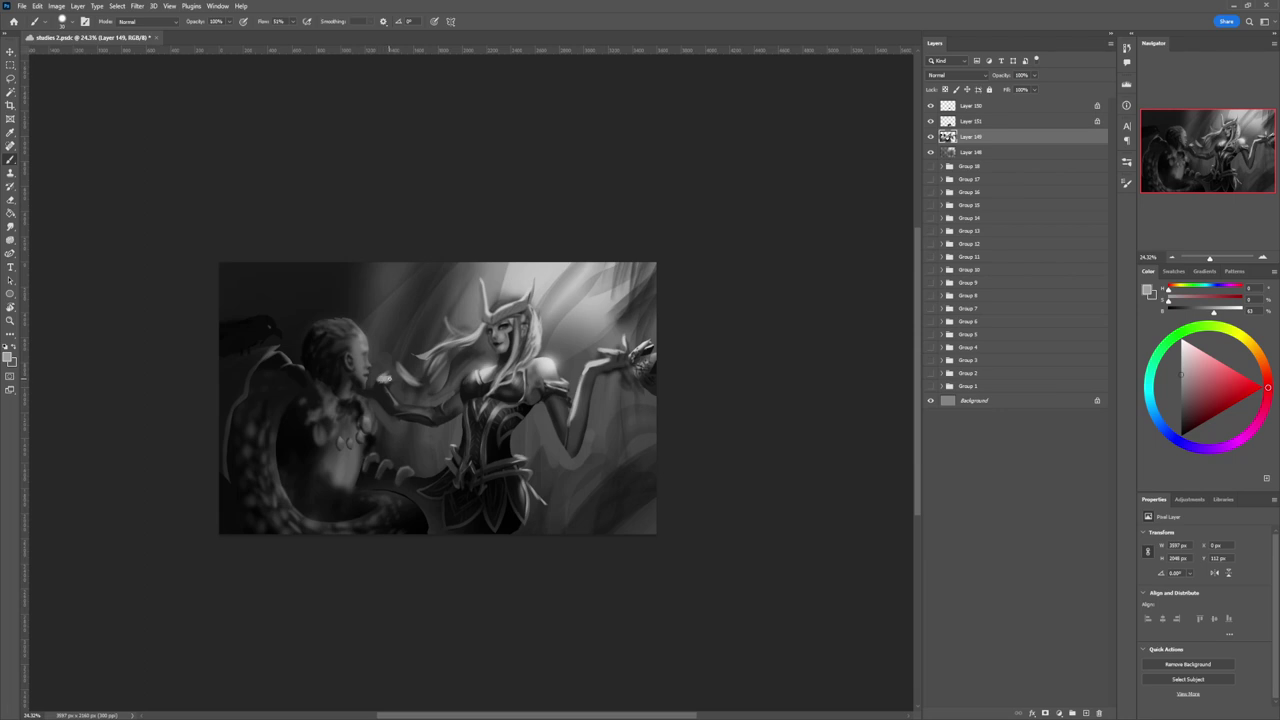
# - Refine the fingers and wrist of the hand near the figure's chin with alternating sampled light and dark greys
pyautogui.keyDown('alt'); pyautogui.click(385, 394); pyautogui.keyUp('alt')
pyautogui.keyDown('alt'); pyautogui.click(392, 376); pyautogui.keyUp('alt')
pyautogui.keyDown('alt'); pyautogui.click(384, 376); pyautogui.keyUp('alt')
pyautogui.keyDown('alt'); pyautogui.click(391, 398); pyautogui.keyUp('alt')
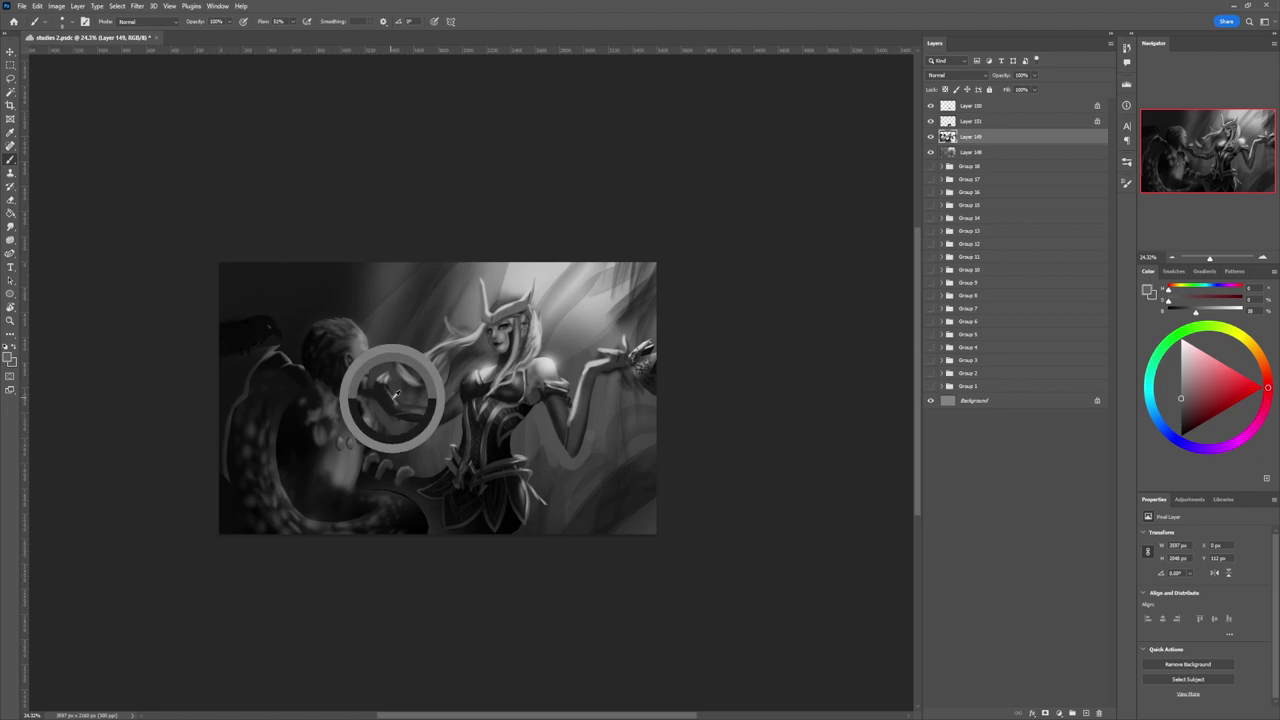
pyautogui.press(']')
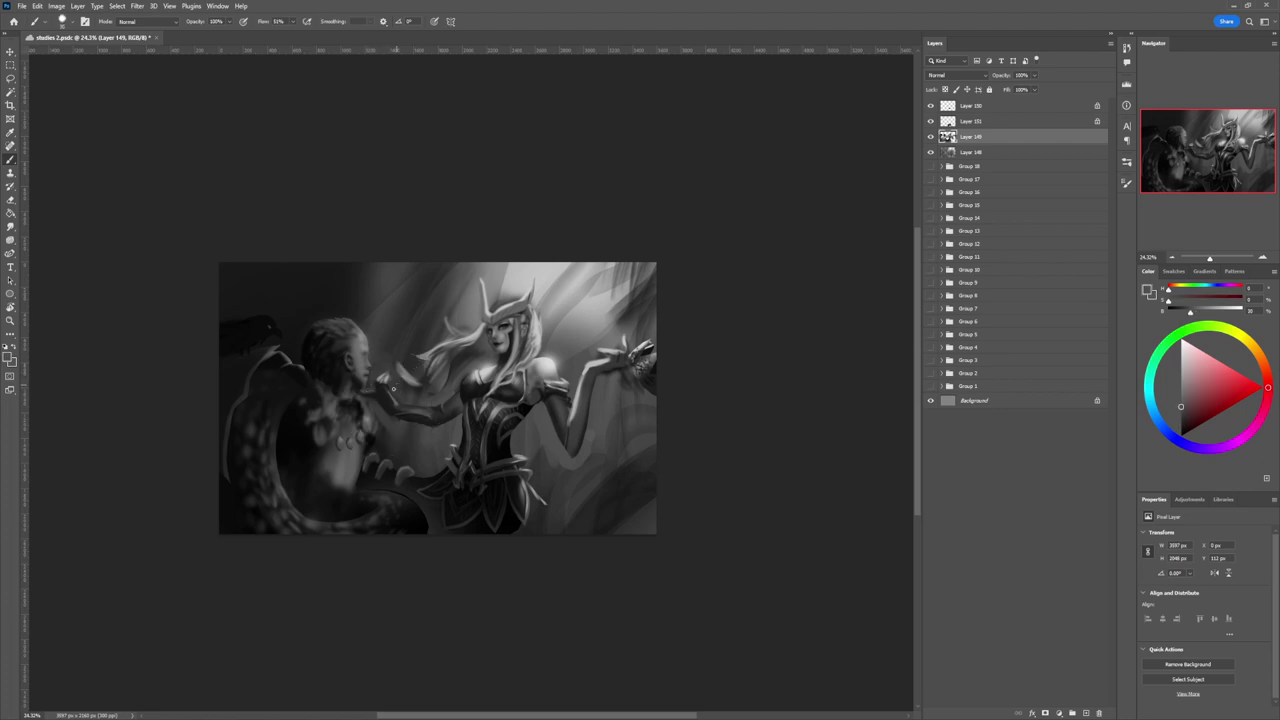
pyautogui.keyDown('alt'); pyautogui.click(378, 385); pyautogui.keyUp('alt')
# - Select two curved, crescent-like areas in the background below the raised arm with the Lasso tool
pyautogui.press('z')
pyautogui.moveTo(378, 468); pyautogui.dragTo(306, 462)
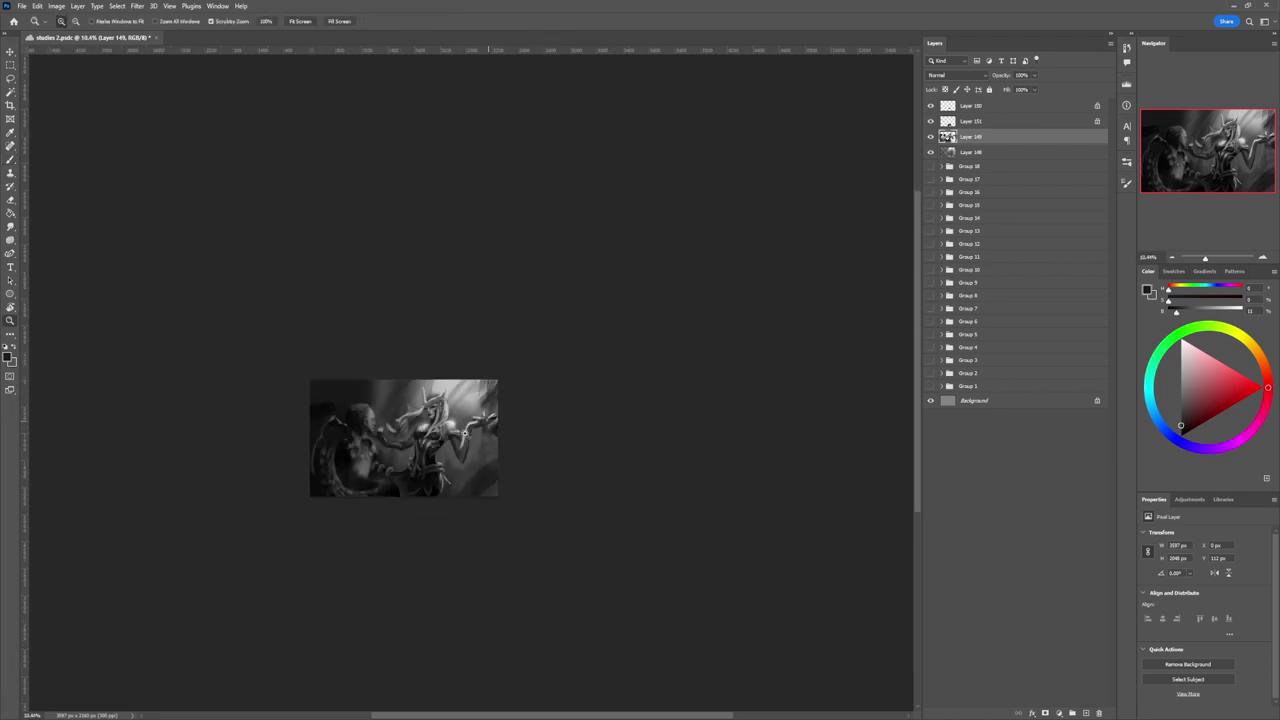
pyautogui.moveTo(362, 545); pyautogui.dragTo(444, 577)
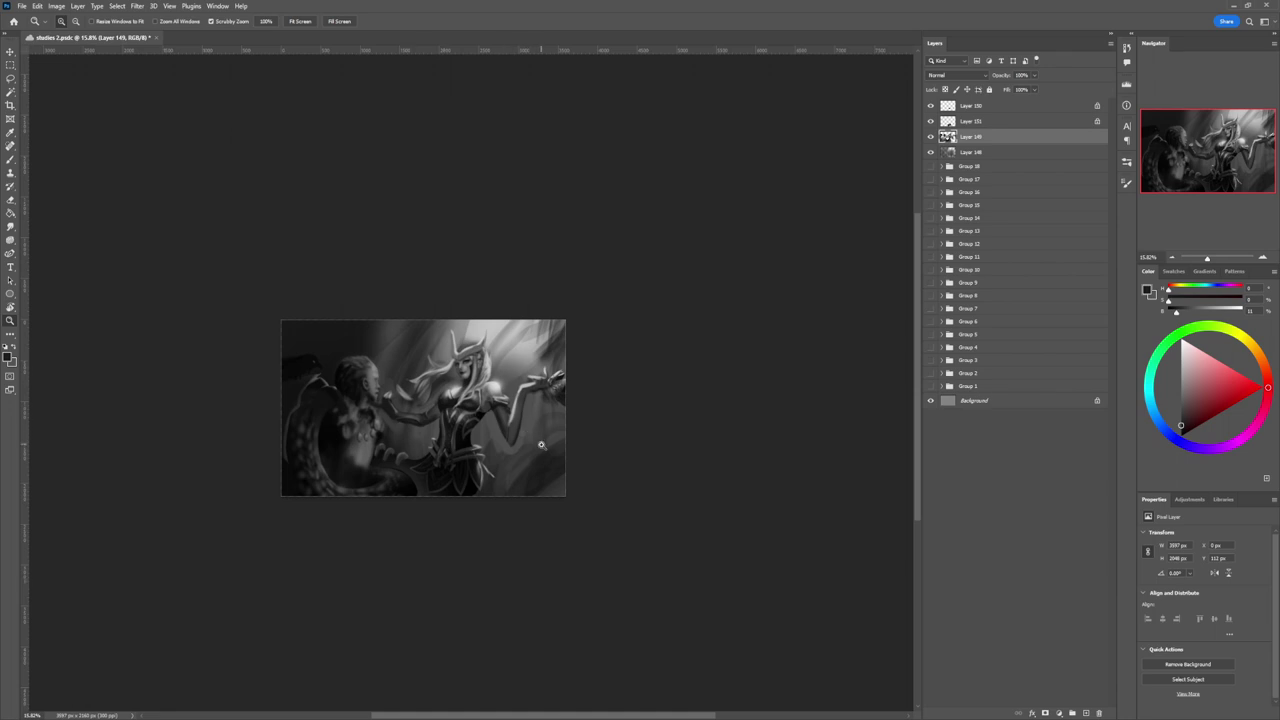
pyautogui.moveTo(521, 505); pyautogui.dragTo(510, 499)
pyautogui.moveTo(444, 545); pyautogui.dragTo(462, 543)
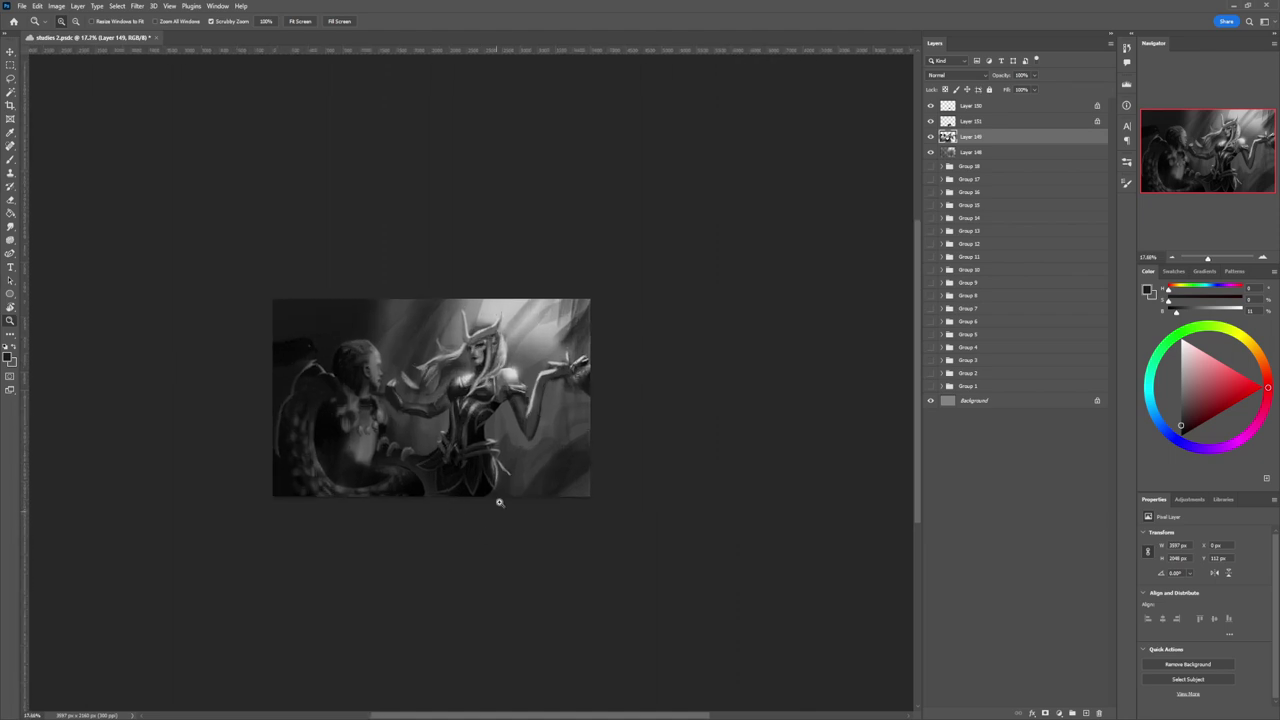
pyautogui.press('b')
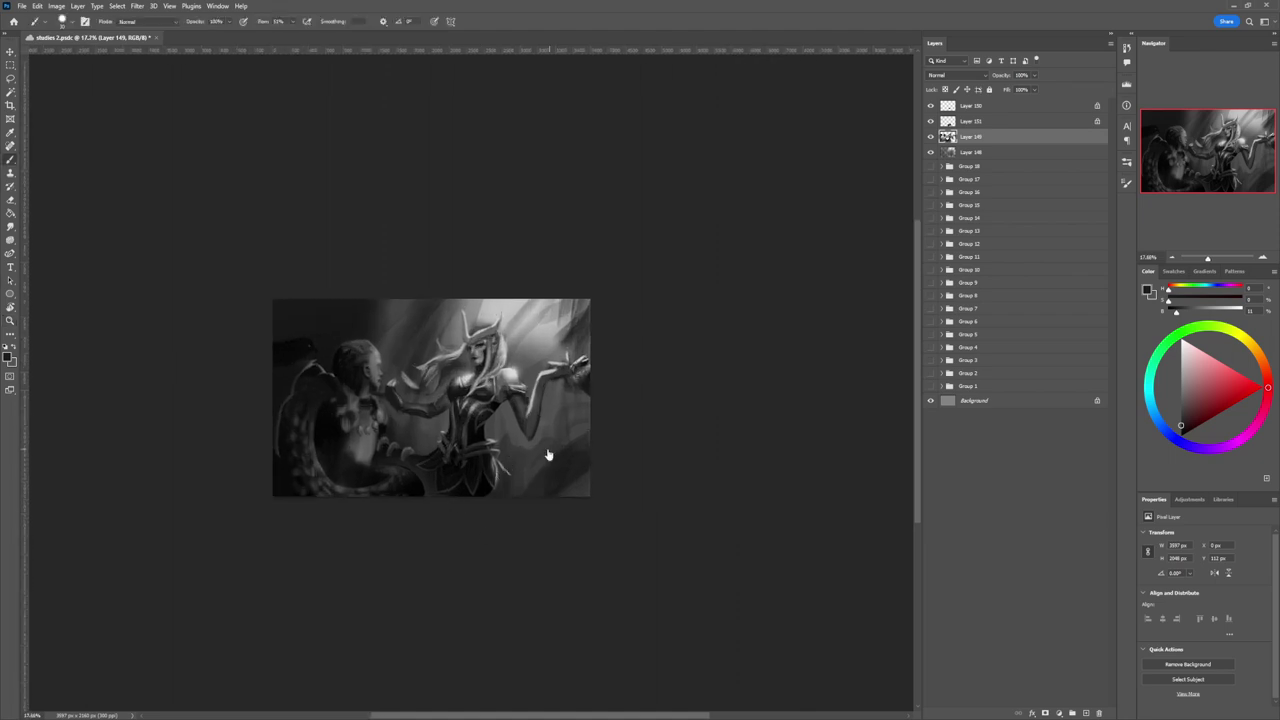
pyautogui.press('l')
pyautogui.moveTo(556, 450)
pyautogui.mouseDown()
pyautogui.moveTo(527, 462)
pyautogui.moveTo(535, 477)
pyautogui.moveTo(566, 451)
pyautogui.mouseUp()
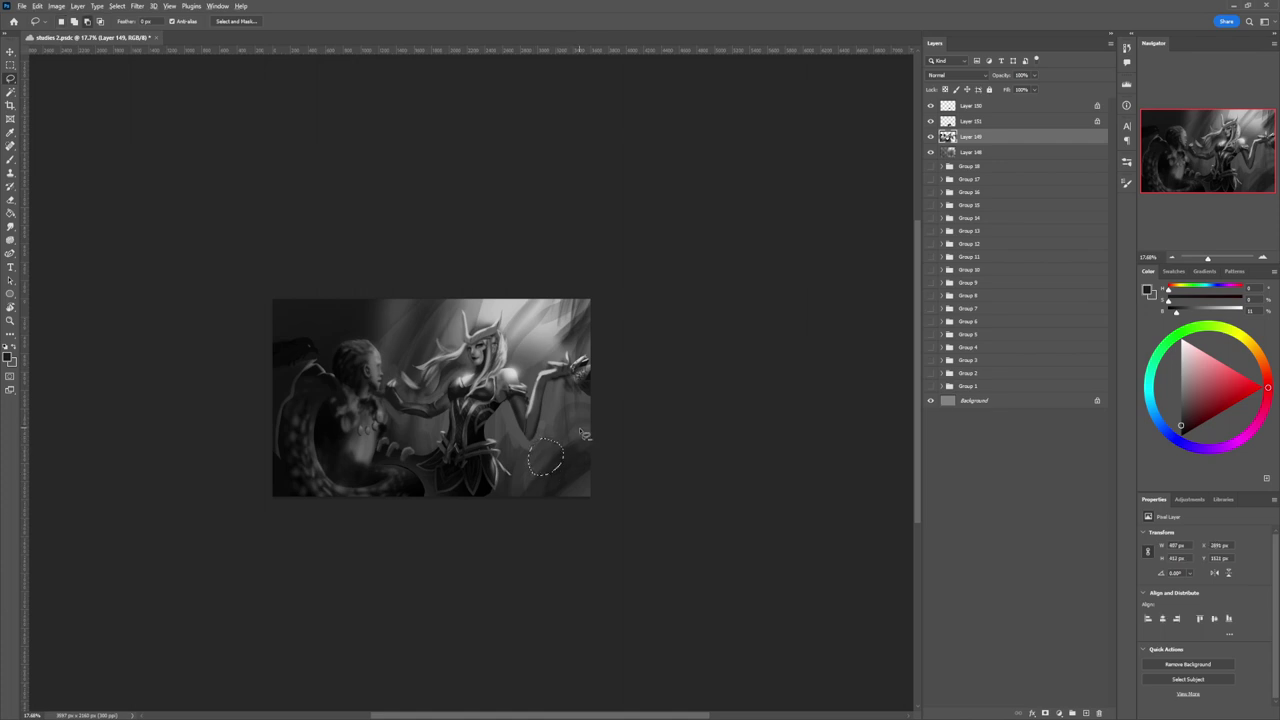
pyautogui.moveTo(572, 447)
pyautogui.mouseDown()
pyautogui.moveTo(582, 418)
pyautogui.moveTo(592, 438)
pyautogui.moveTo(533, 471)
pyautogui.moveTo(589, 464)
pyautogui.mouseUp()
# - Shade the two selected background shapes with near-black and light grey, and clear the selection
pyautogui.press('b')
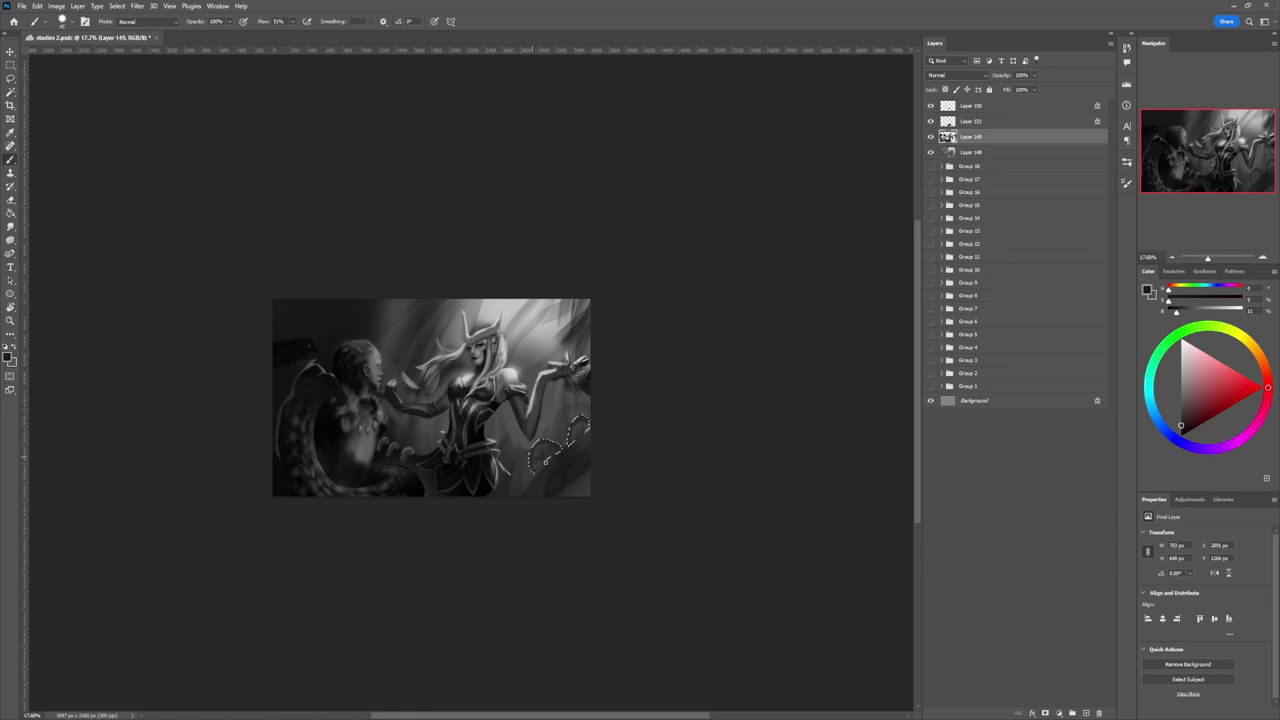
pyautogui.moveTo(1191, 383); pyautogui.dragTo(1172, 371)
pyautogui.press('l')
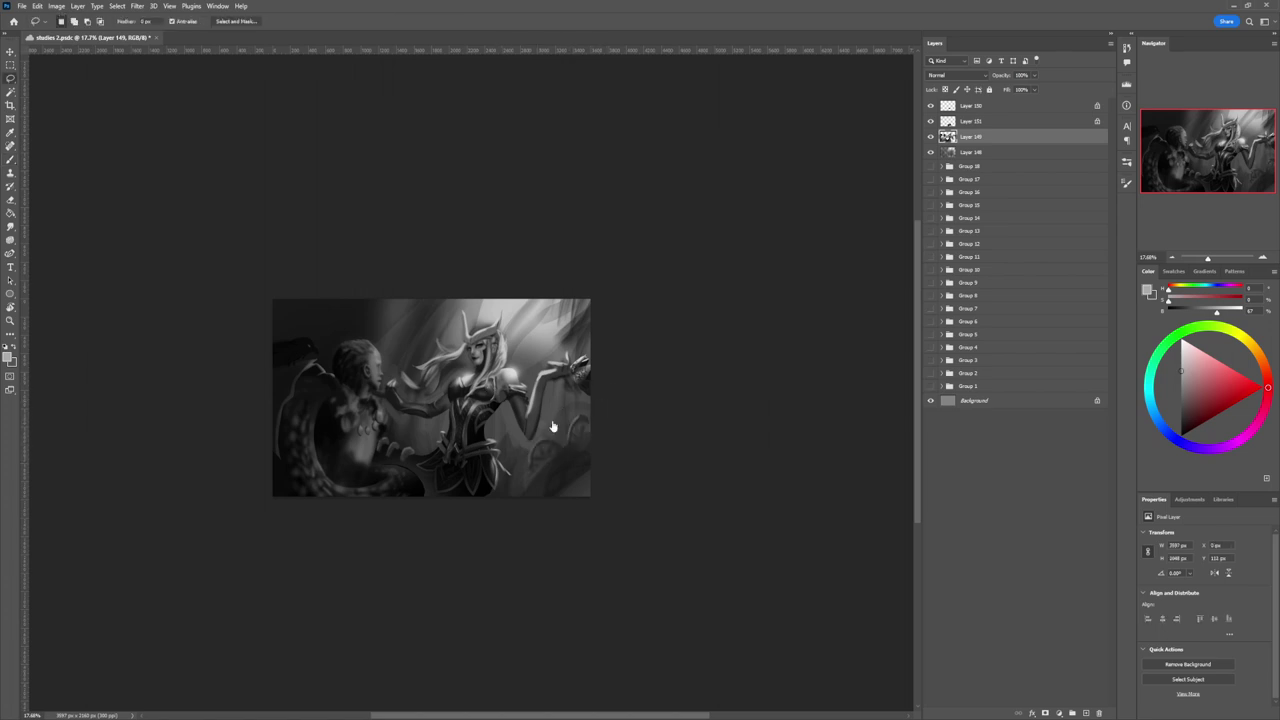
# - Add dark detail lines to the curved background shapes below the raised arm with a small near-black brush
pyautogui.press('z')
pyautogui.keyDown('alt'); pyautogui.click(570, 450); pyautogui.keyUp('alt')
pyautogui.click(603, 427)
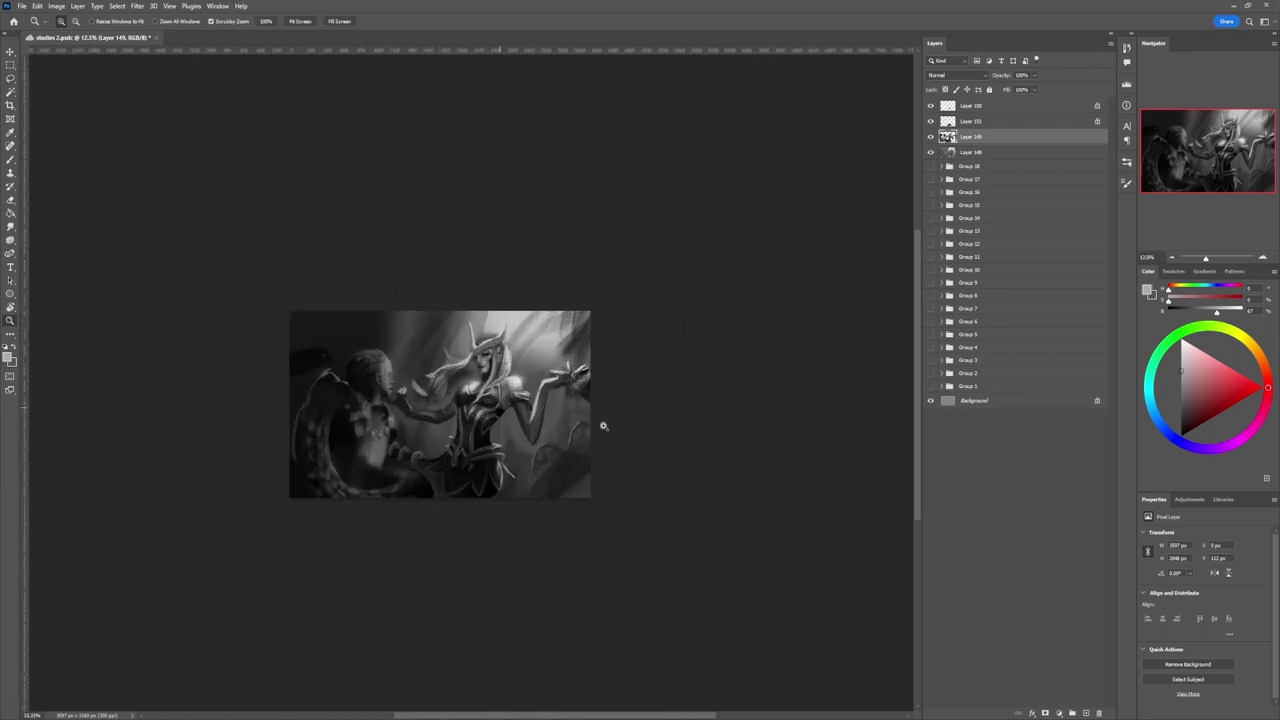
pyautogui.press('b')
pyautogui.click(1182, 420)
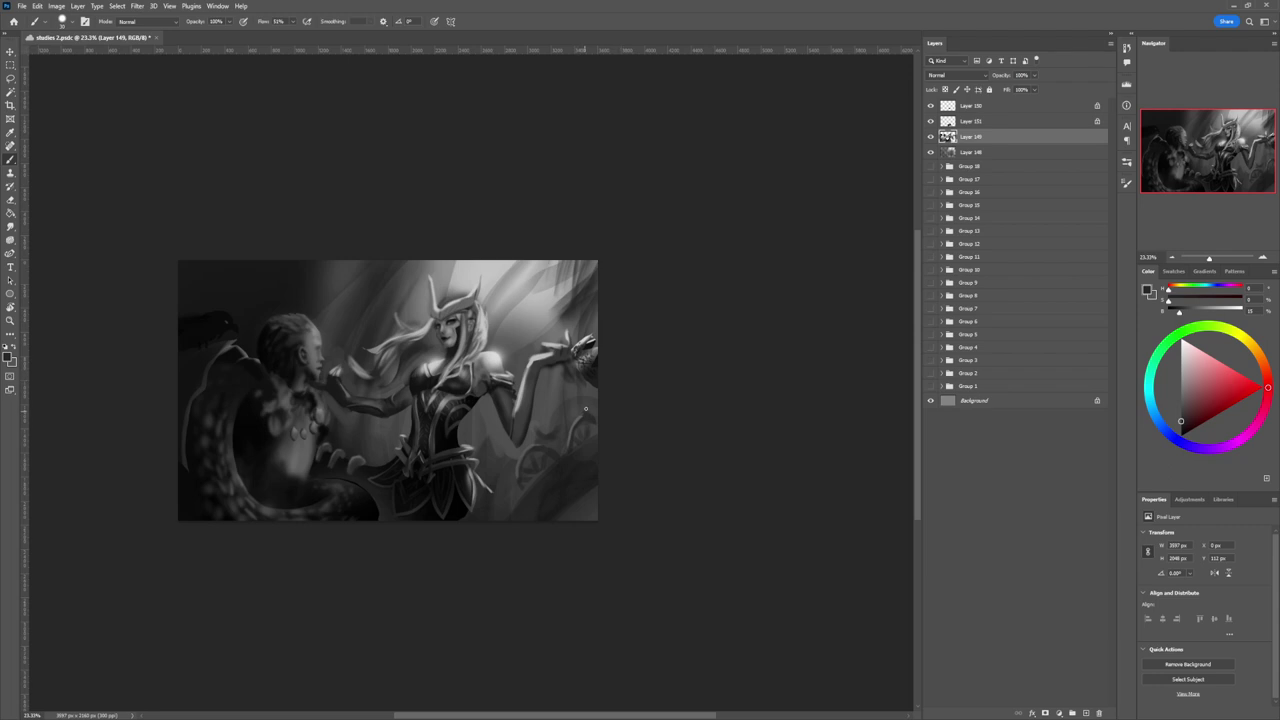
pyautogui.press('[')
pyautogui.press(']')
# - Paint mid-grey strokes over the background shapes below the raised arm and darken around them with sampled near-black
pyautogui.press('z')
pyautogui.moveTo(550, 462); pyautogui.dragTo(563, 426)
pyautogui.scroll(1, 565, 490)
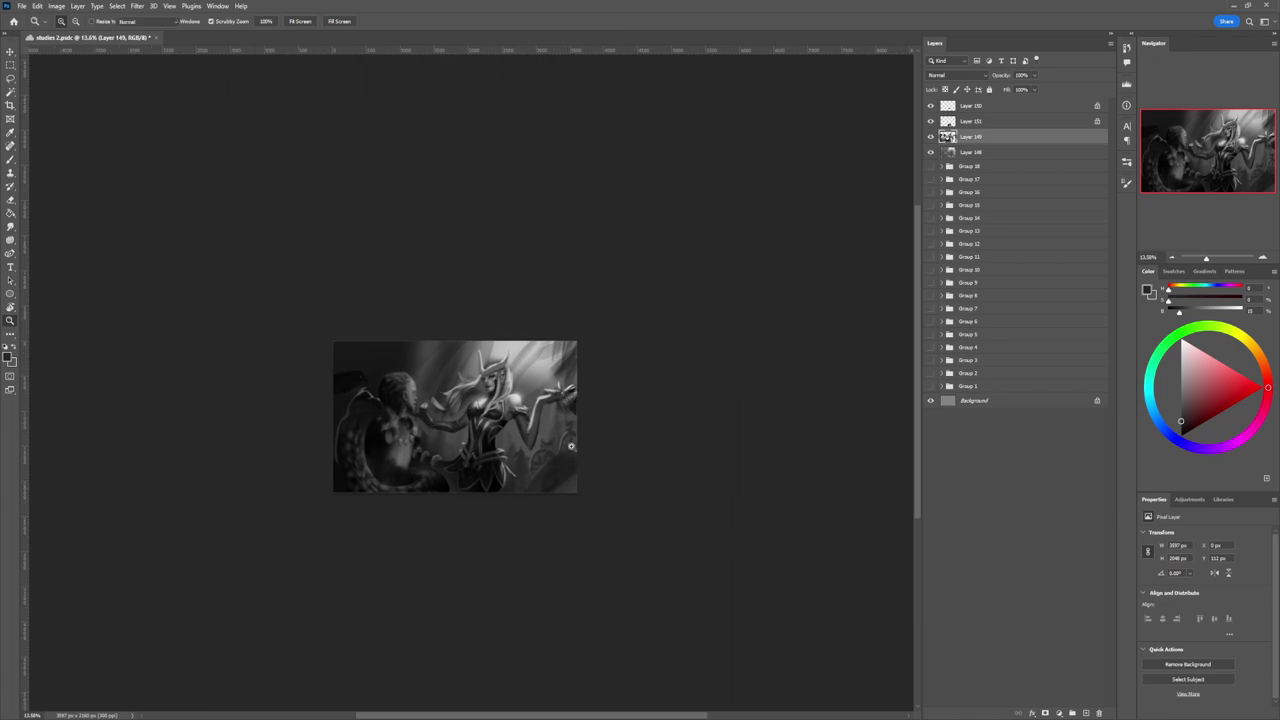
pyautogui.press('b')
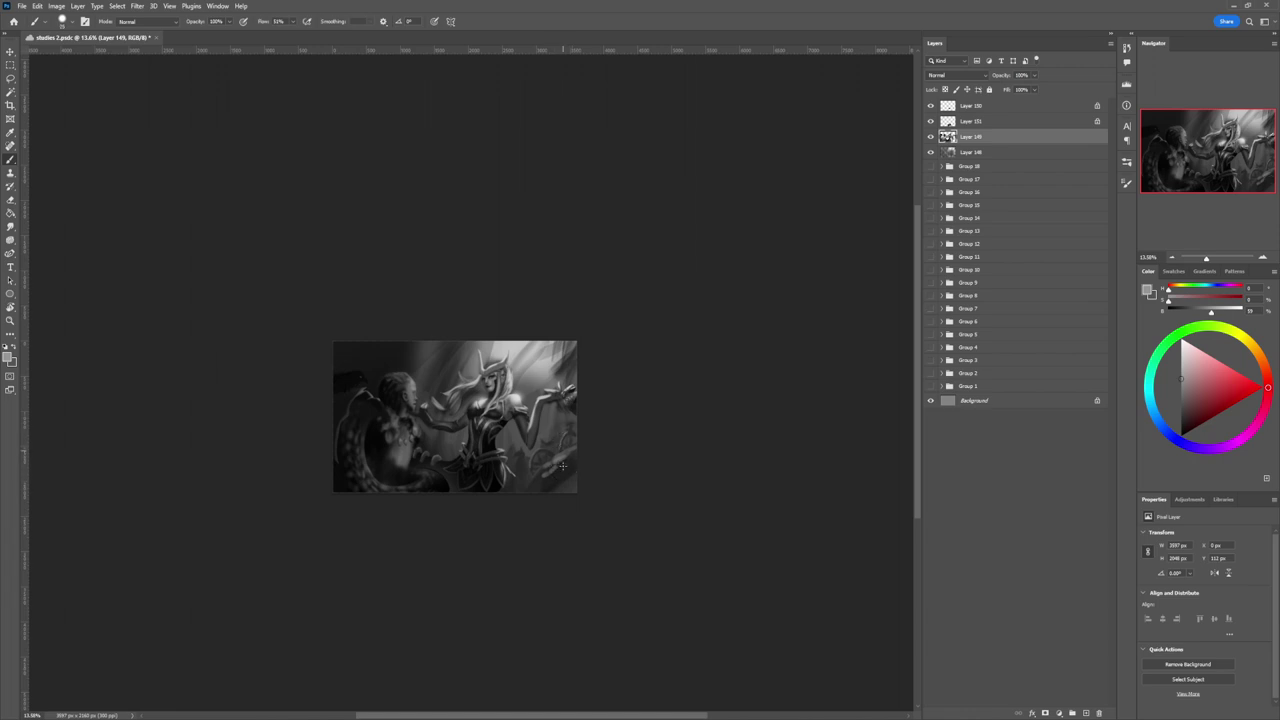
pyautogui.keyDown('alt'); pyautogui.click(560, 478); pyautogui.keyUp('alt')
pyautogui.hotkey('ctrl', 'space')
pyautogui.moveTo(513, 496); pyautogui.dragTo(484, 479)
pyautogui.moveTo(419, 608)
pyautogui.mouseDown()
pyautogui.moveTo(445, 604)
pyautogui.moveTo(433, 604)
pyautogui.mouseUp()
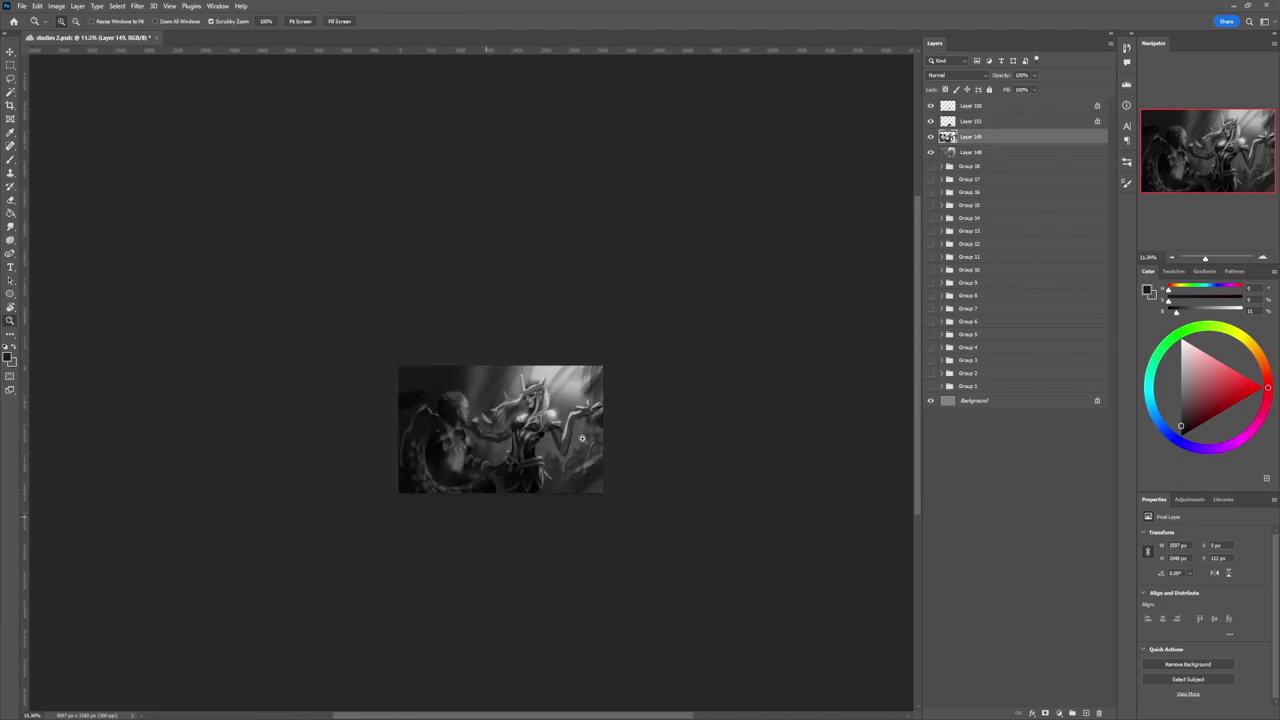
pyautogui.moveTo(721, 378); pyautogui.dragTo(720, 378)
pyautogui.moveTo(613, 437); pyautogui.dragTo(527, 558)
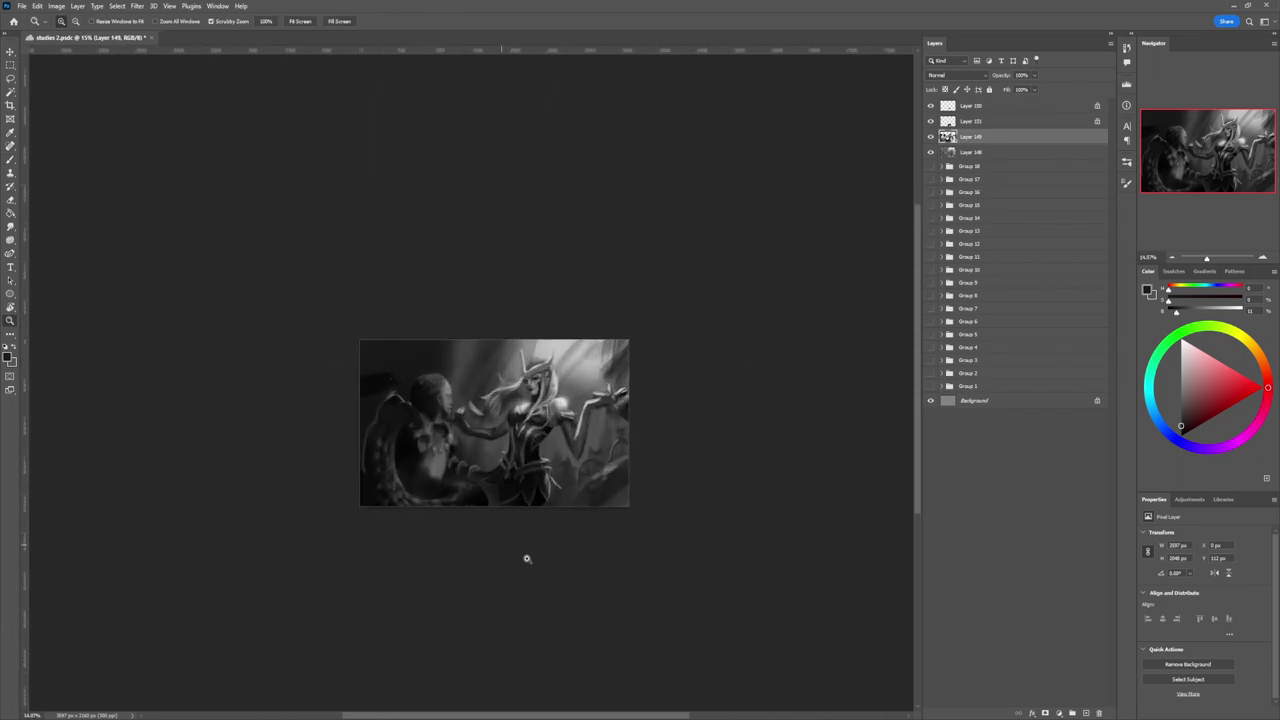